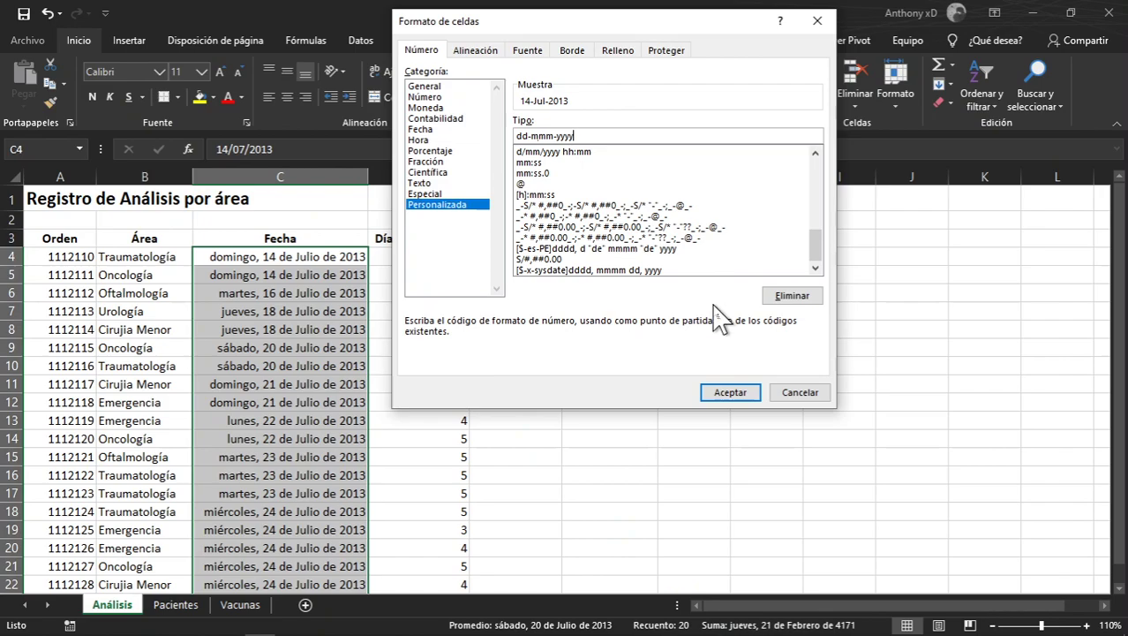
Apply the custom date format dd-mmm-yyyy to the selected Fecha cells and check the next format code in the Foxit Reader guide
click(729, 397)
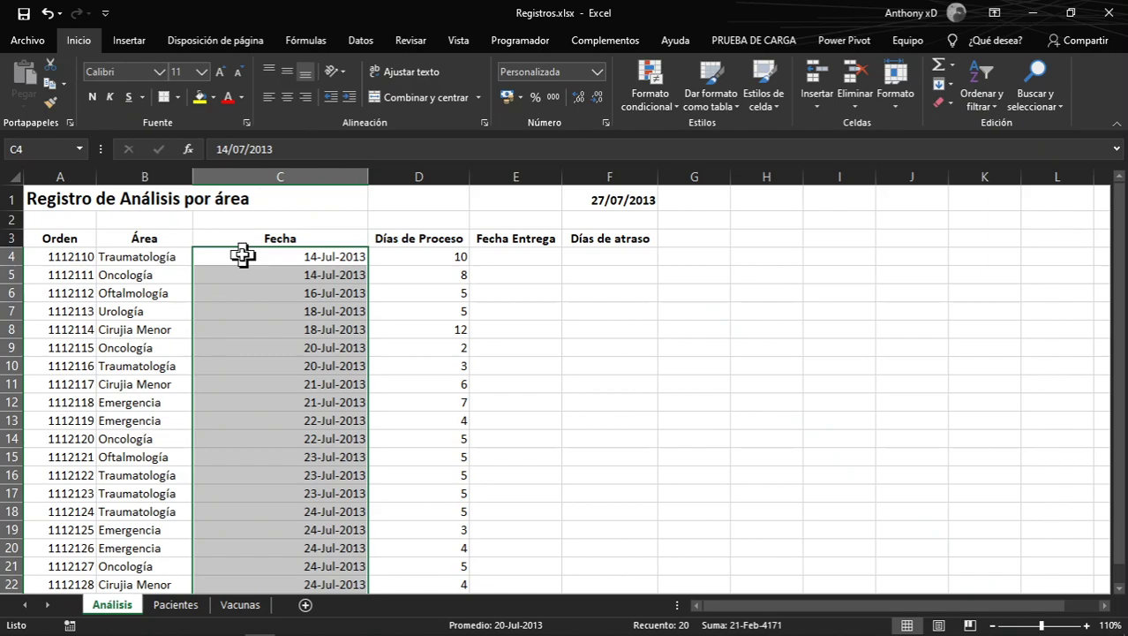
key(alt+Tab)
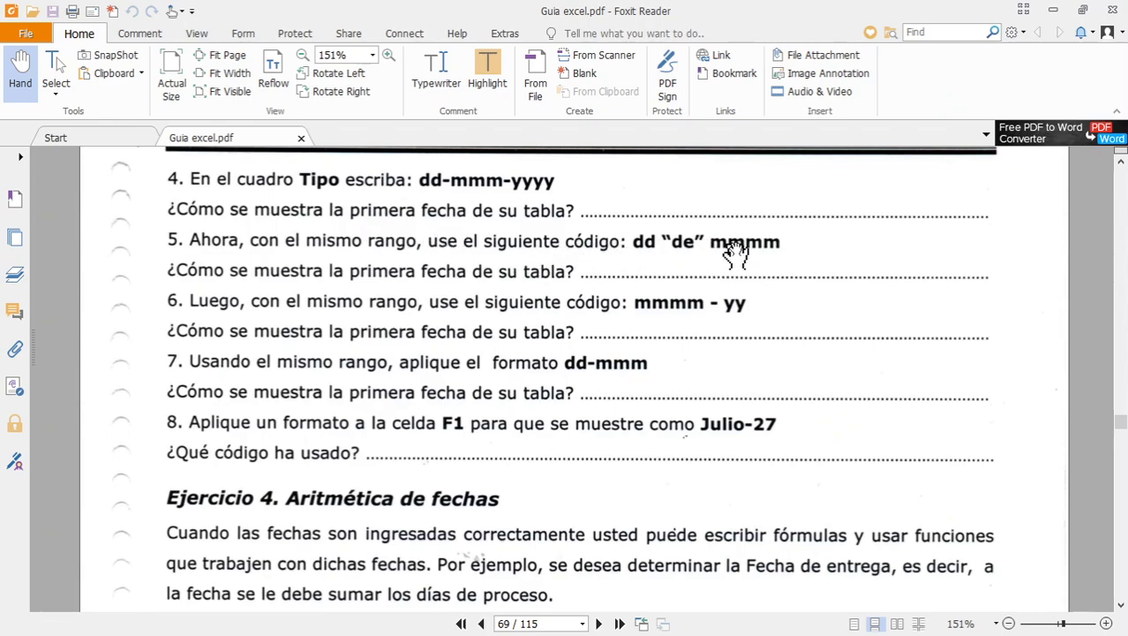
key(alt+Tab)
Apply the custom date format dd " de " mmmm to the selected Fecha cells, checking the code against the PDF guide
right_click(333, 257)
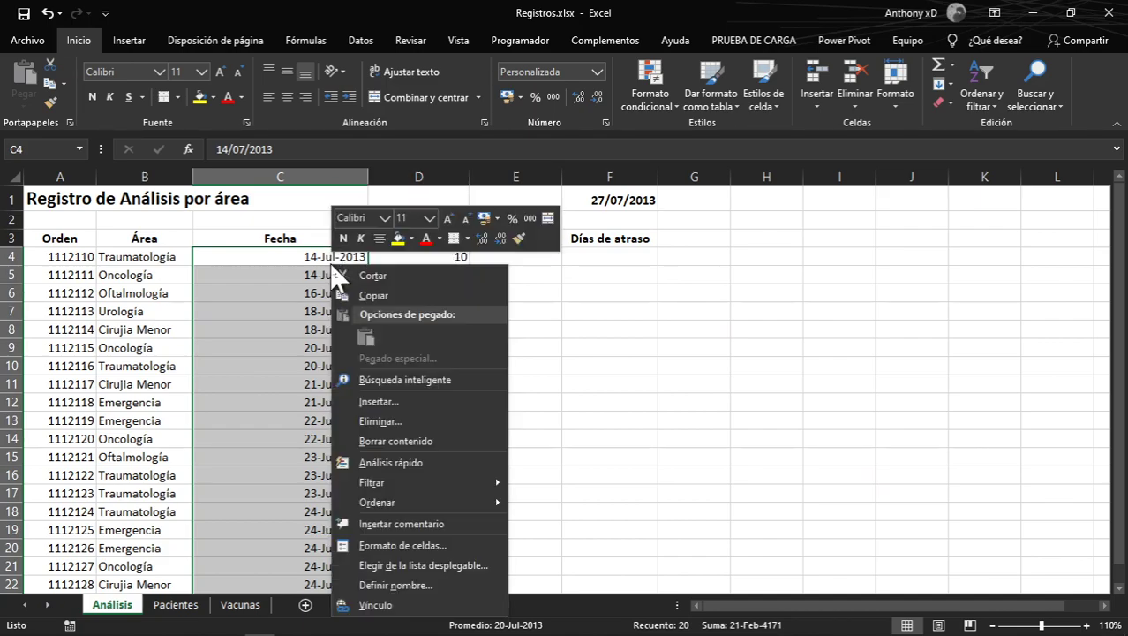
click(386, 545)
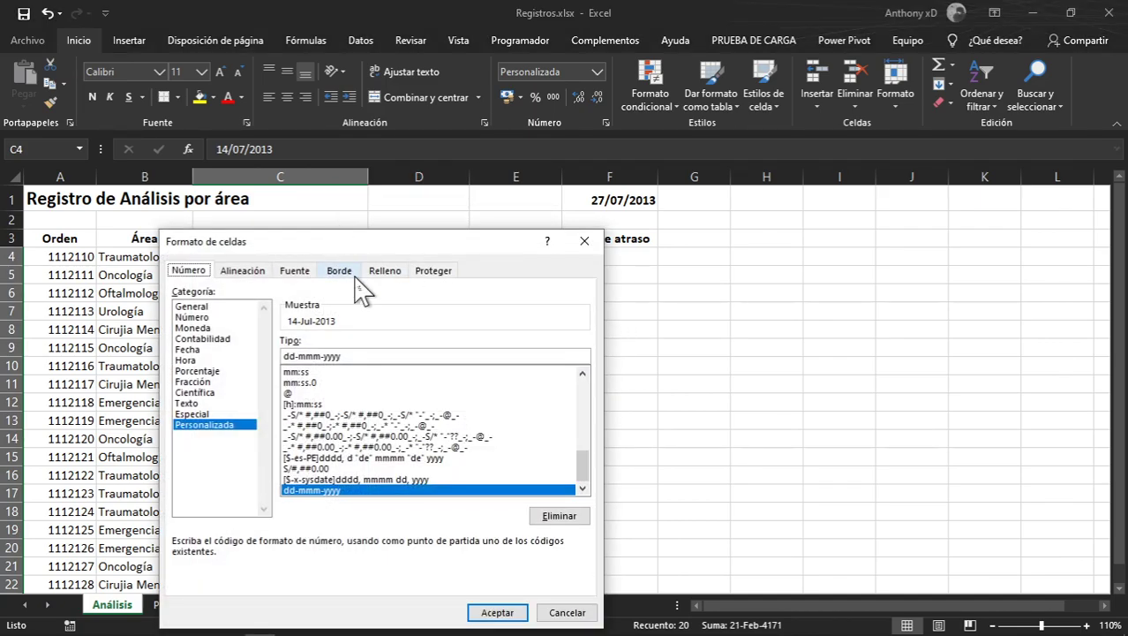
drag(346, 246, 626, 129)
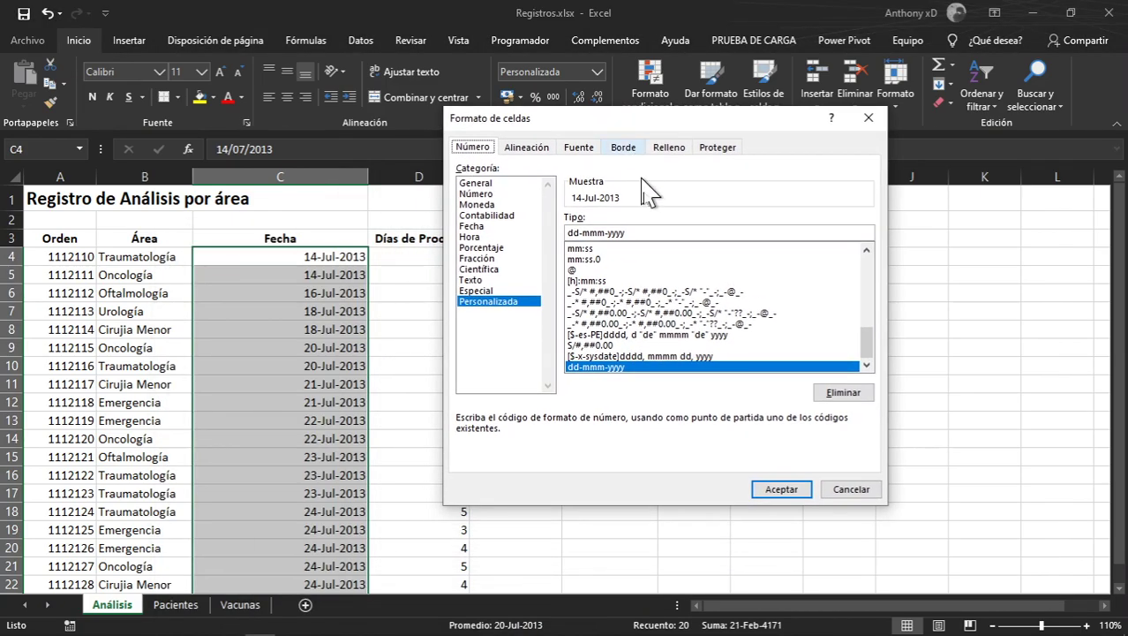
double_click(640, 232)
text(dd)
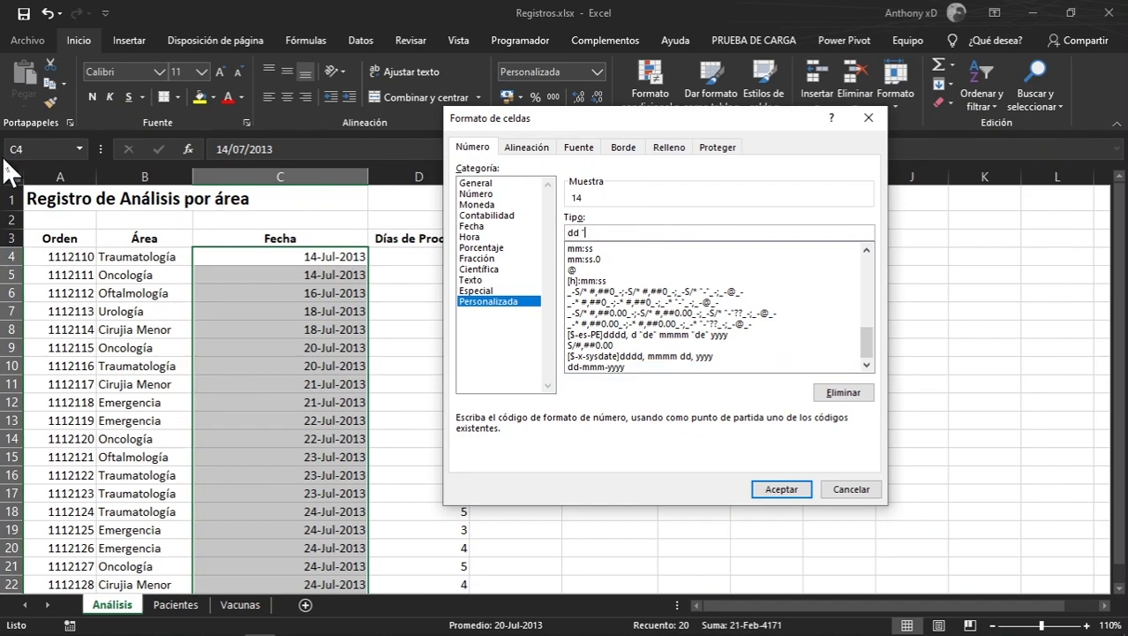
text( ")
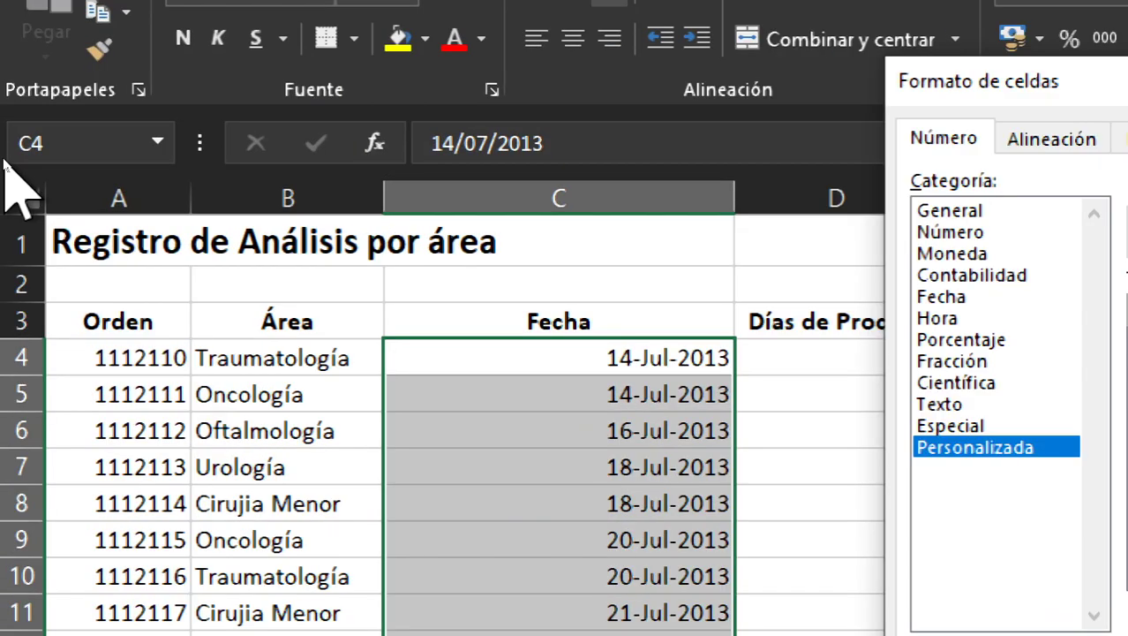
drag(1017, 84, 231, 70)
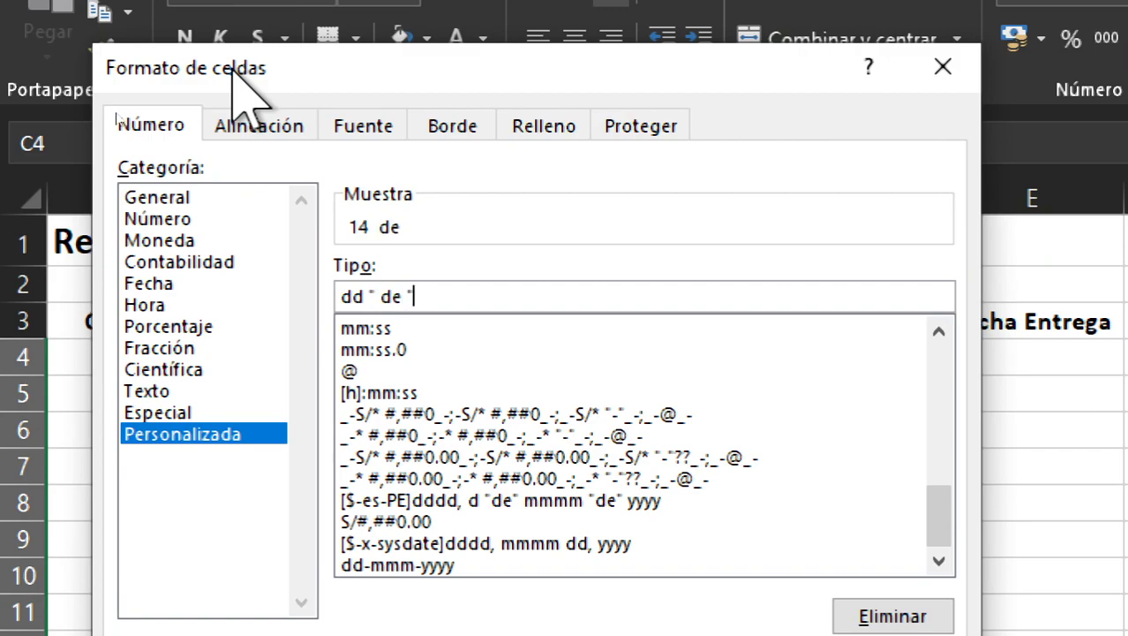
key(alt+Tab)
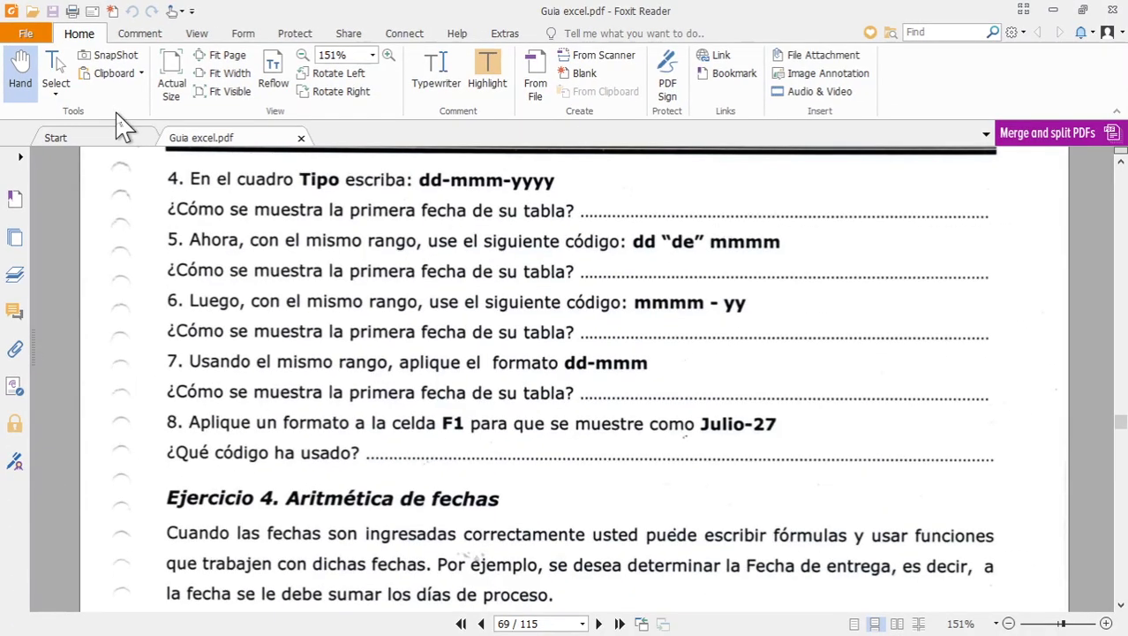
key(alt+Tab)
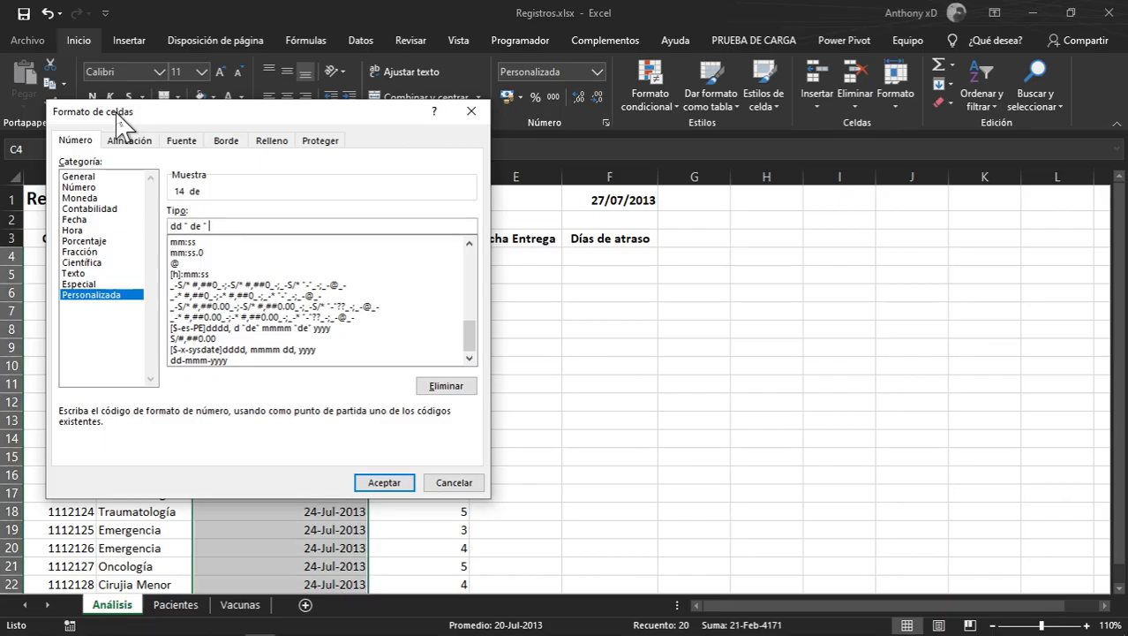
key(alt+Tab)
key(alt+Tab)
drag(247, 226, 209, 226)
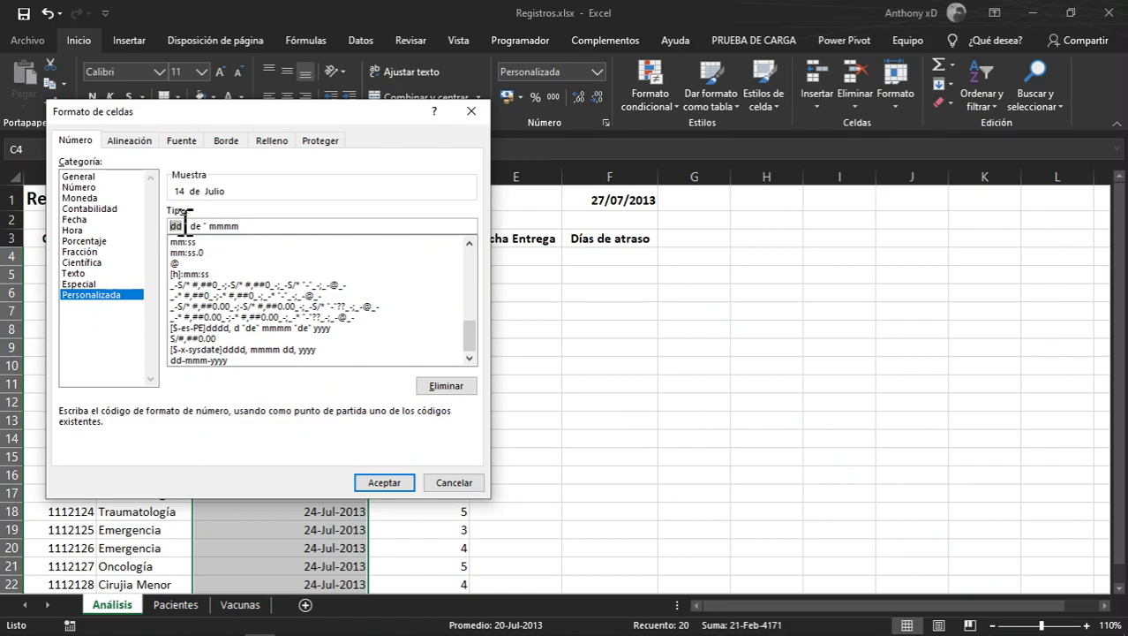
click(401, 483)
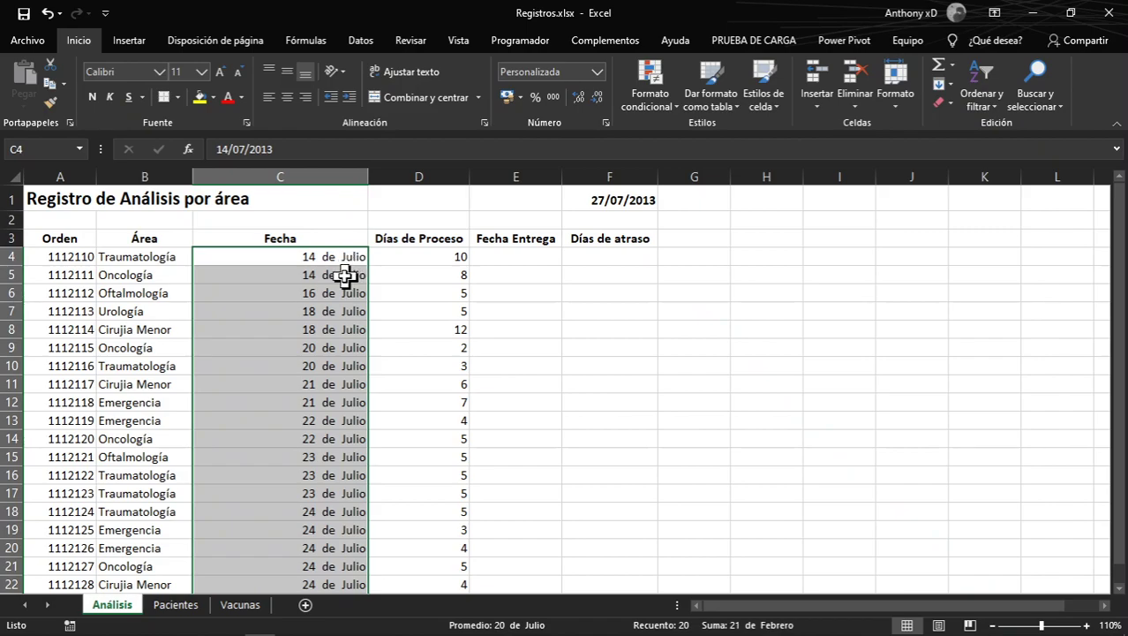
Look up the guide's item 6 code in Foxit Reader and apply it in Excel to the Fecha cells as custom format mmmm-yy
key(alt+Tab)
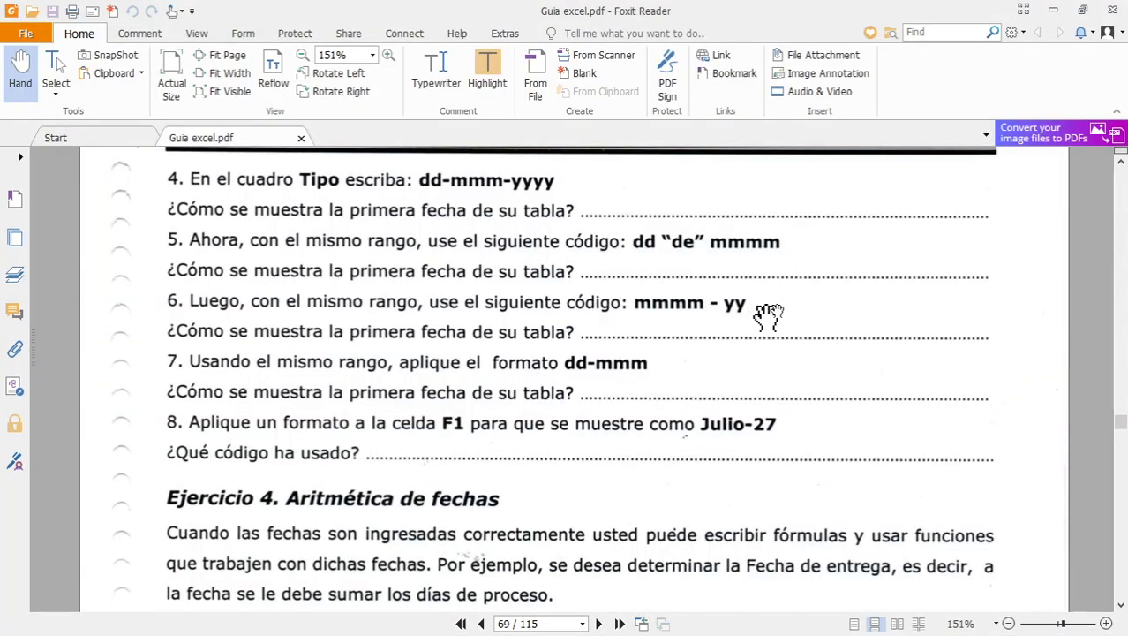
key(alt+Tab)
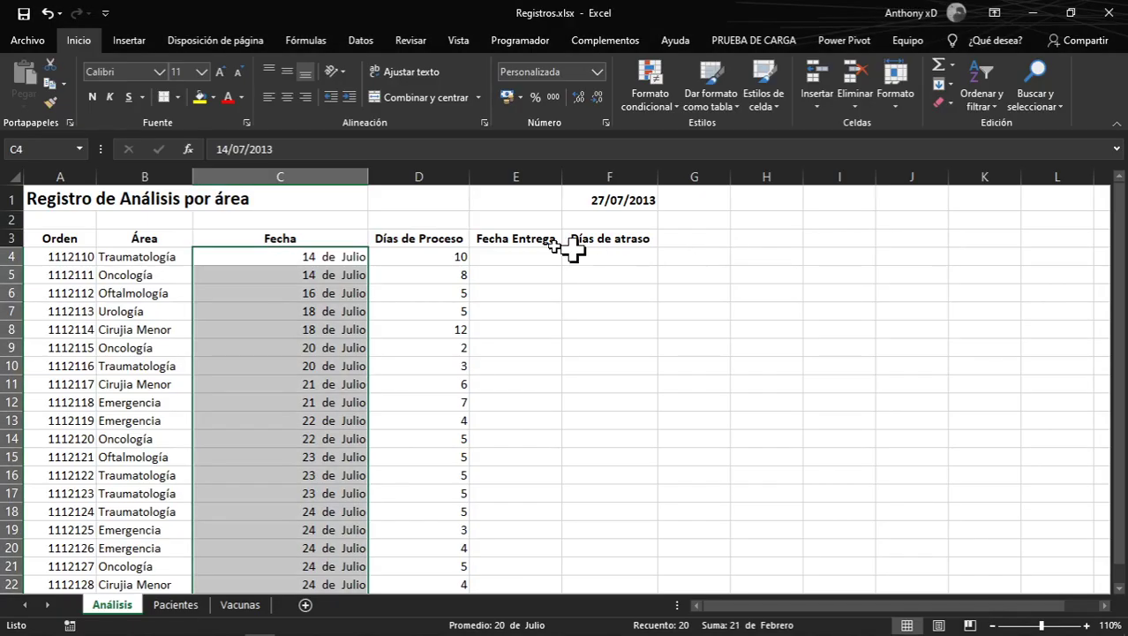
right_click(332, 276)
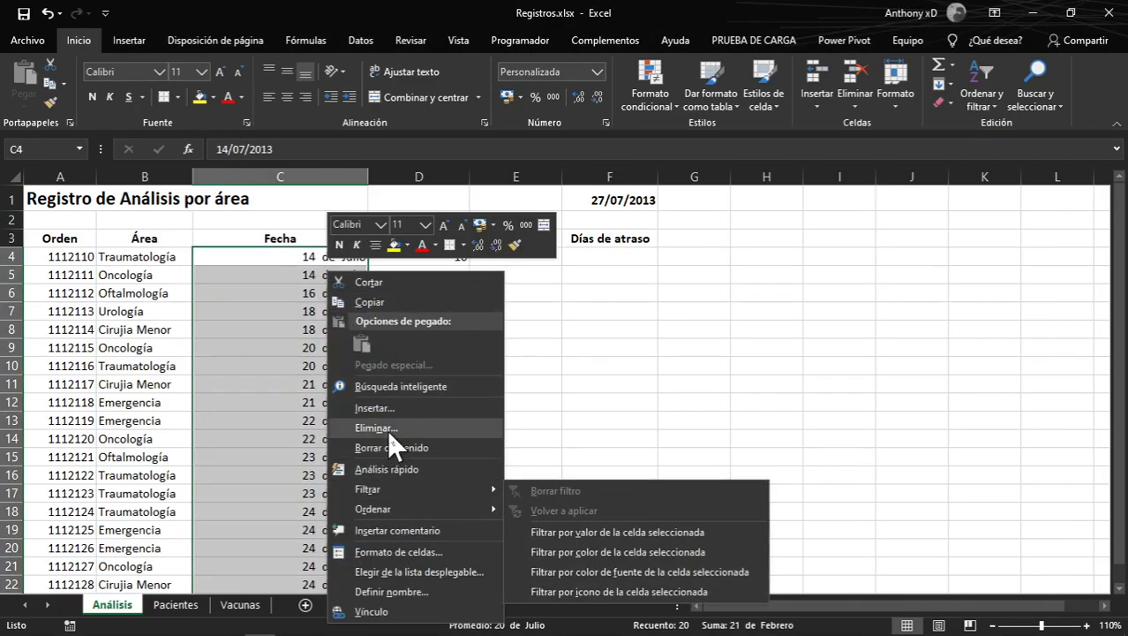
click(420, 544)
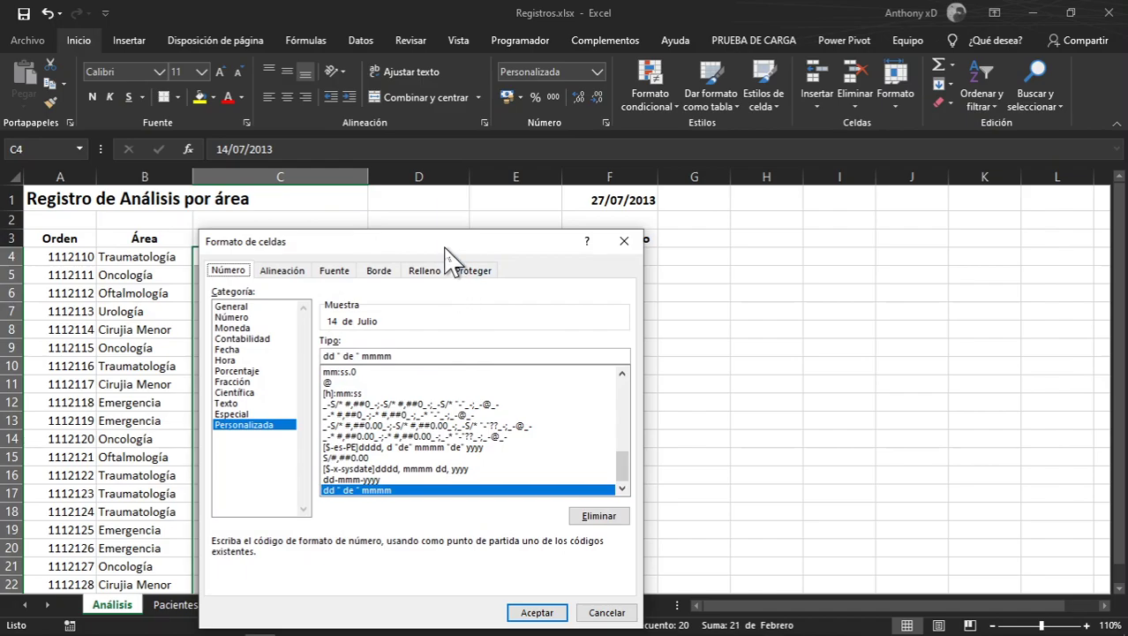
drag(449, 252, 618, 174)
key(alt+Tab)
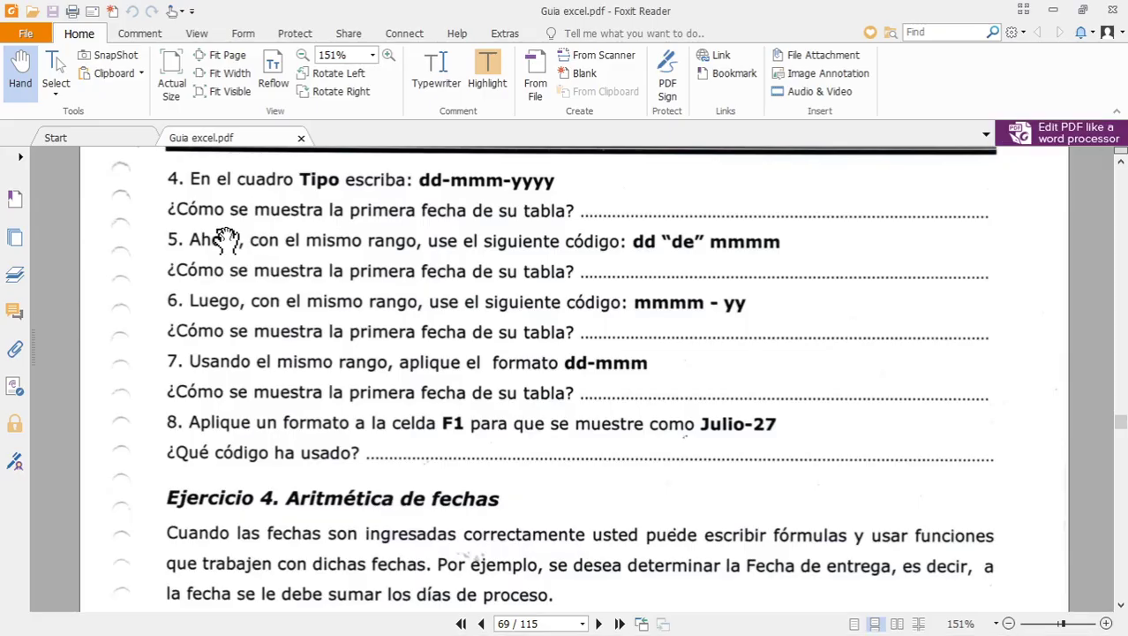
key(alt+Tab)
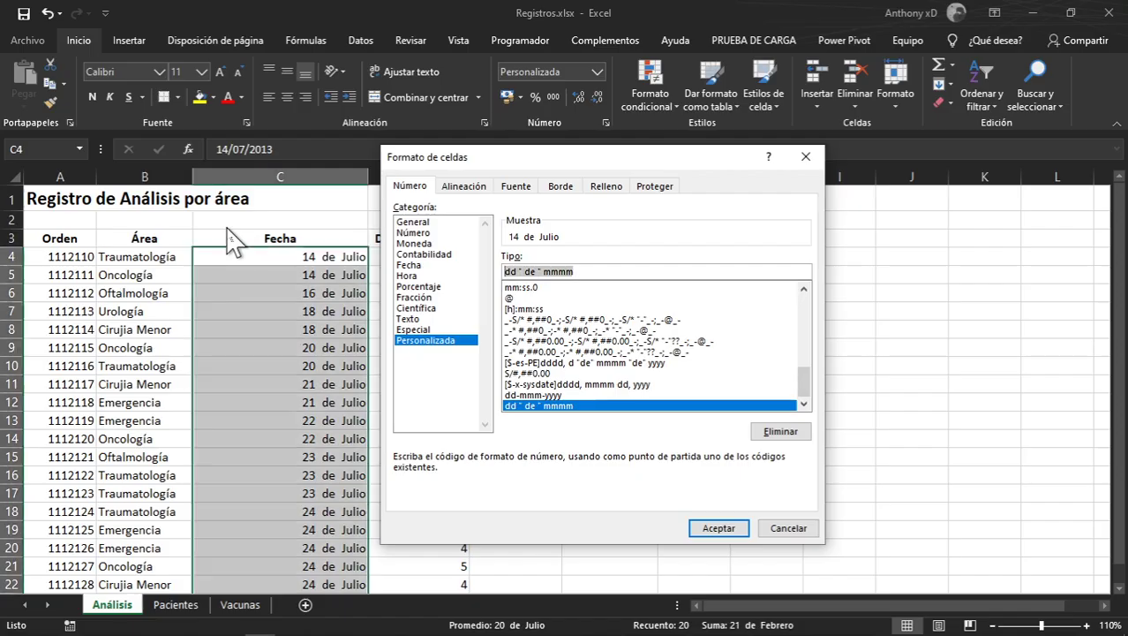
text(mmmm)
key(alt+Tab)
key(alt+Tab)
text(-)
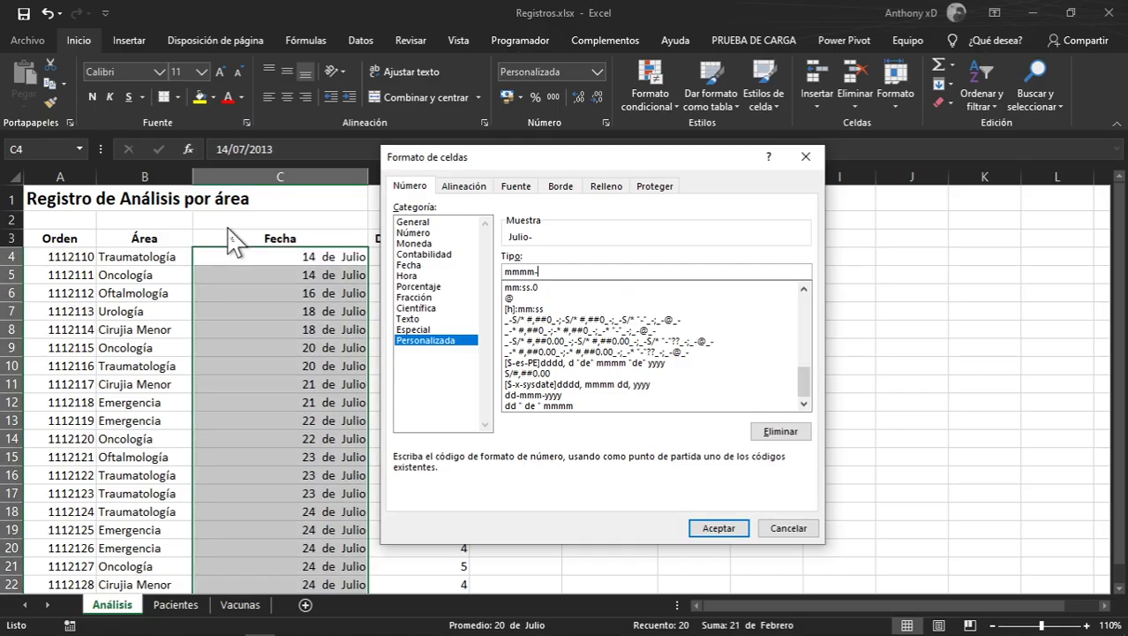
text(yy)
key(Return)
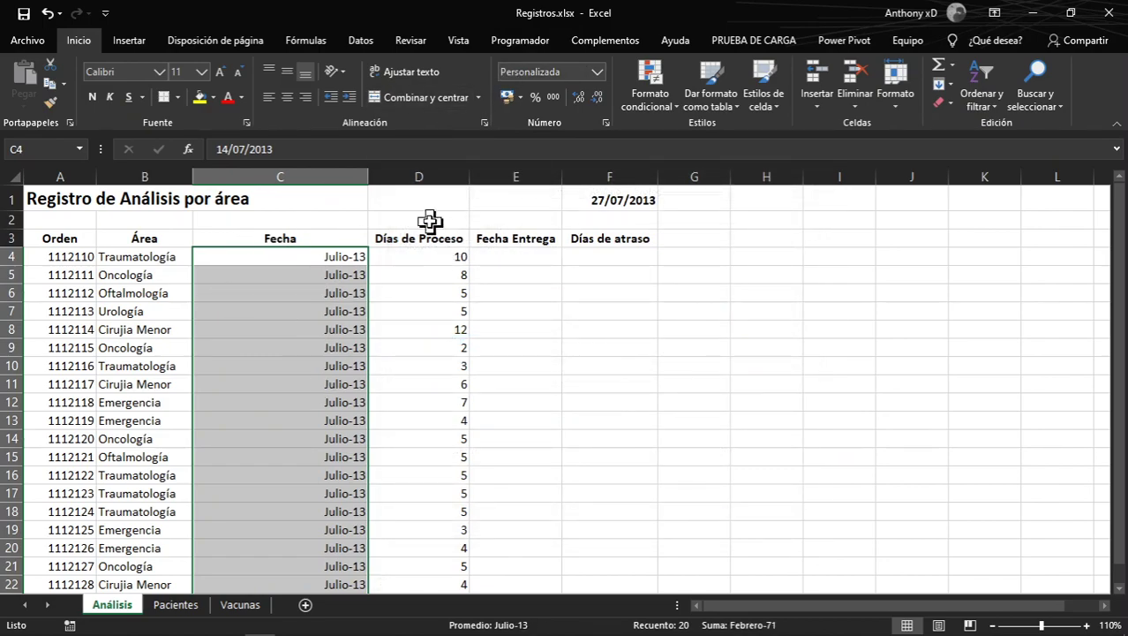
Look up the guide's item 7 code and apply the custom date format dd-mmm to the same Fecha cells
key(alt+Tab)
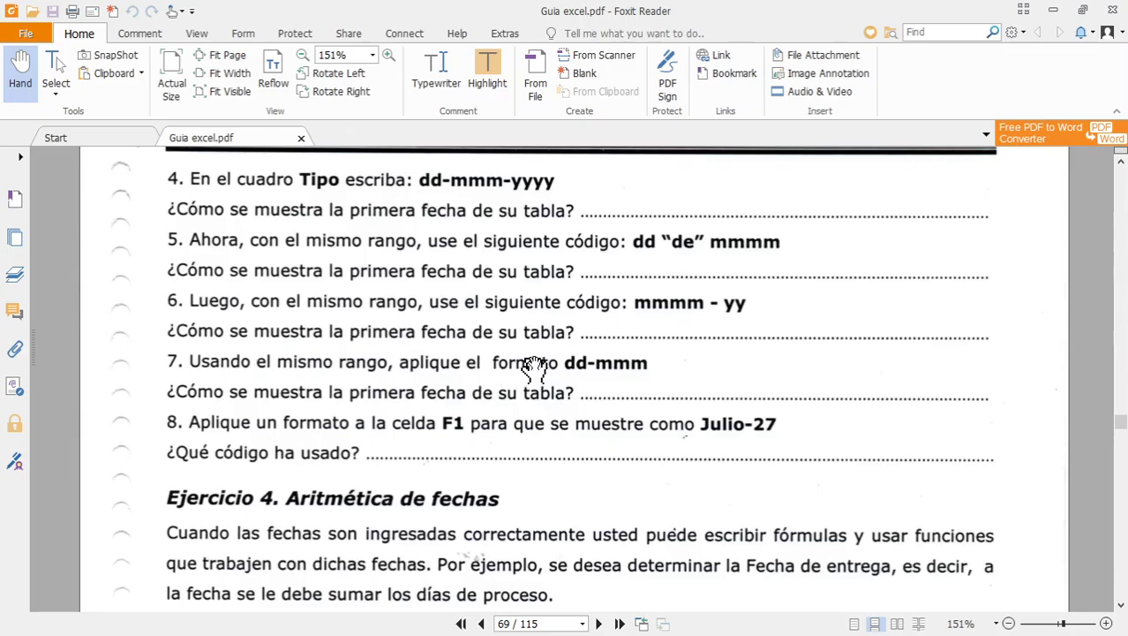
key(alt+Tab)
right_click(318, 309)
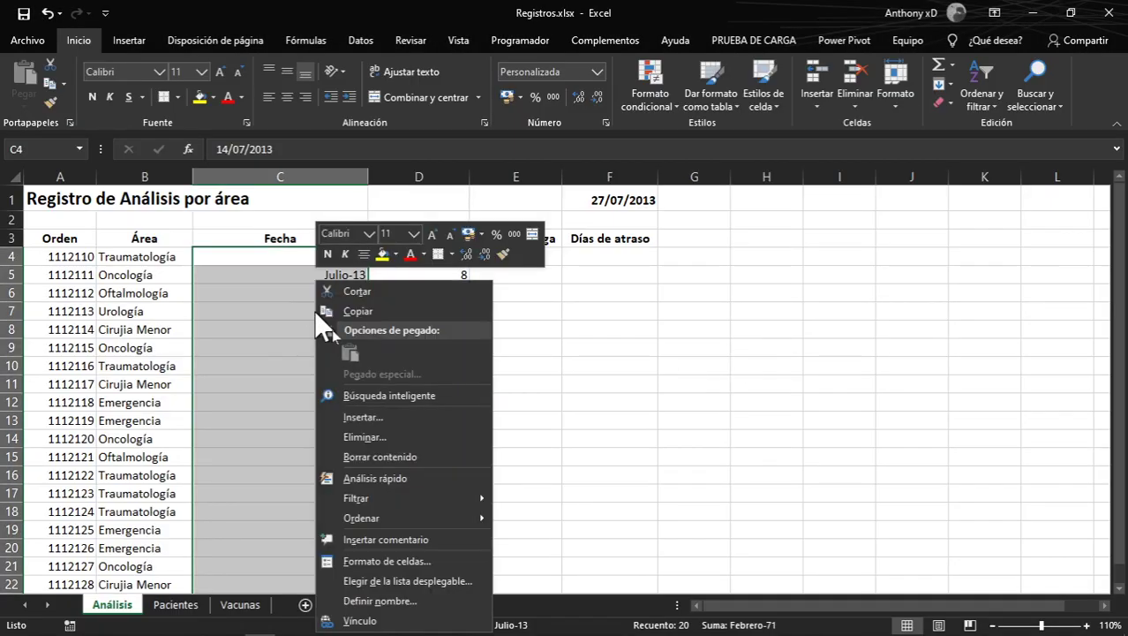
click(379, 562)
drag(381, 358, 6, 371)
text(dd)
key(alt+Tab)
key(alt+Tab)
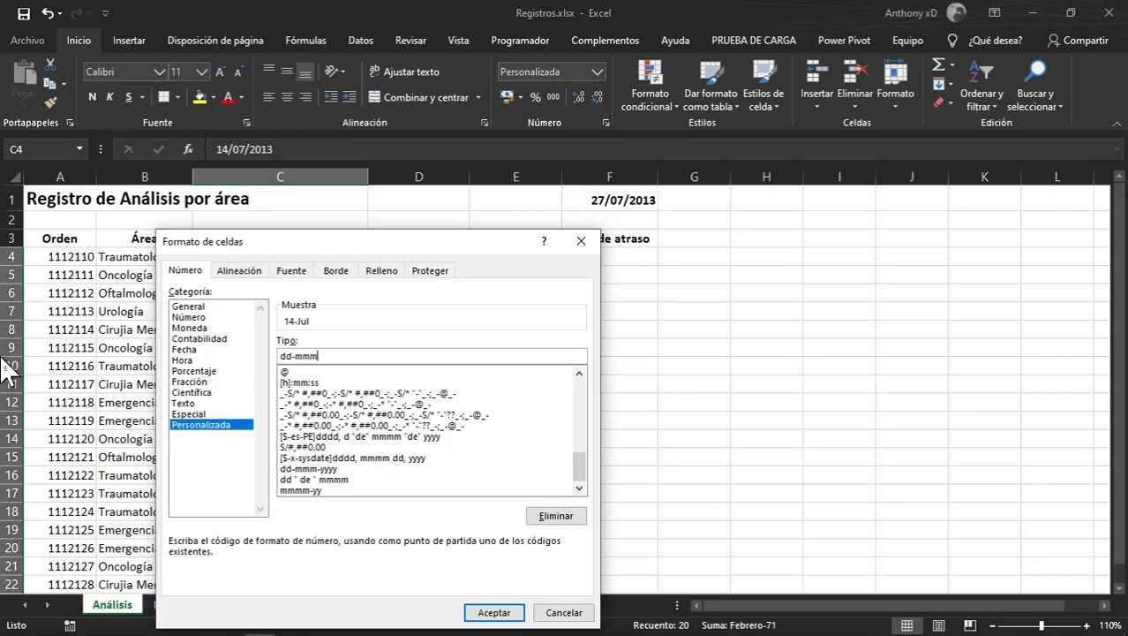
key(Return)
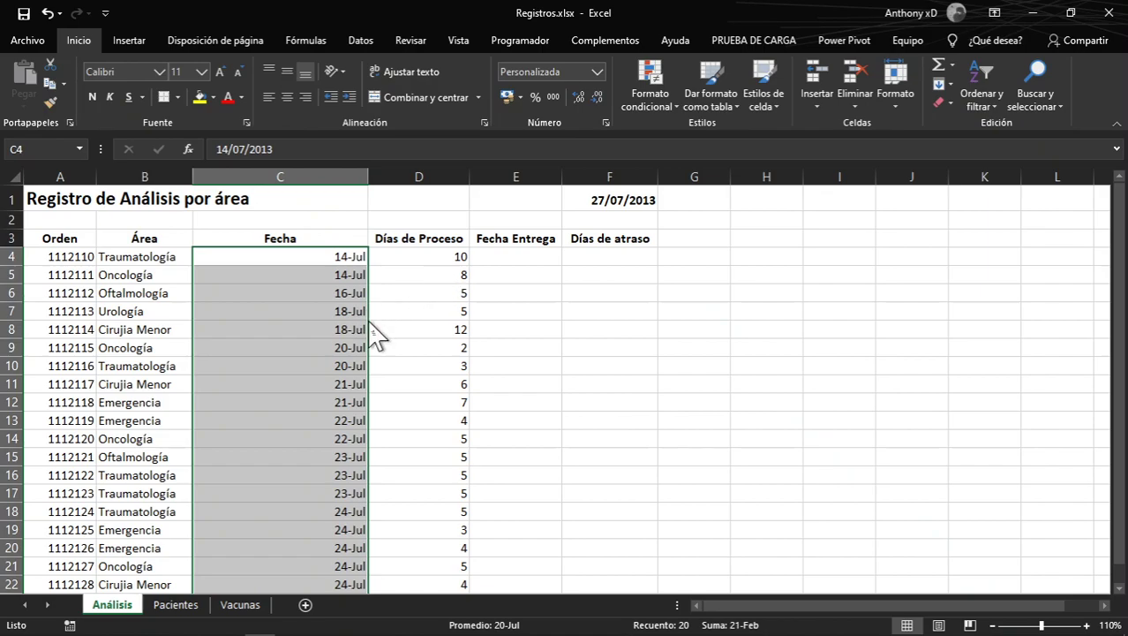
Read the guide's item 8 task for cell F1 and inspect the stored date values in cells C4 and F1
key(alt+Tab)
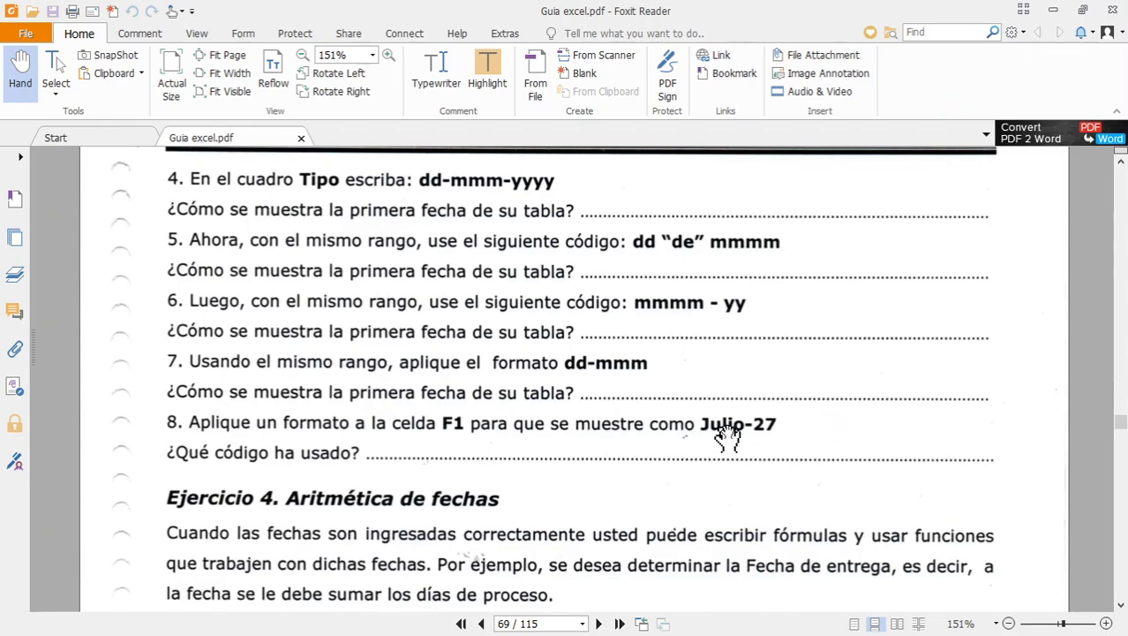
key(alt+Tab)
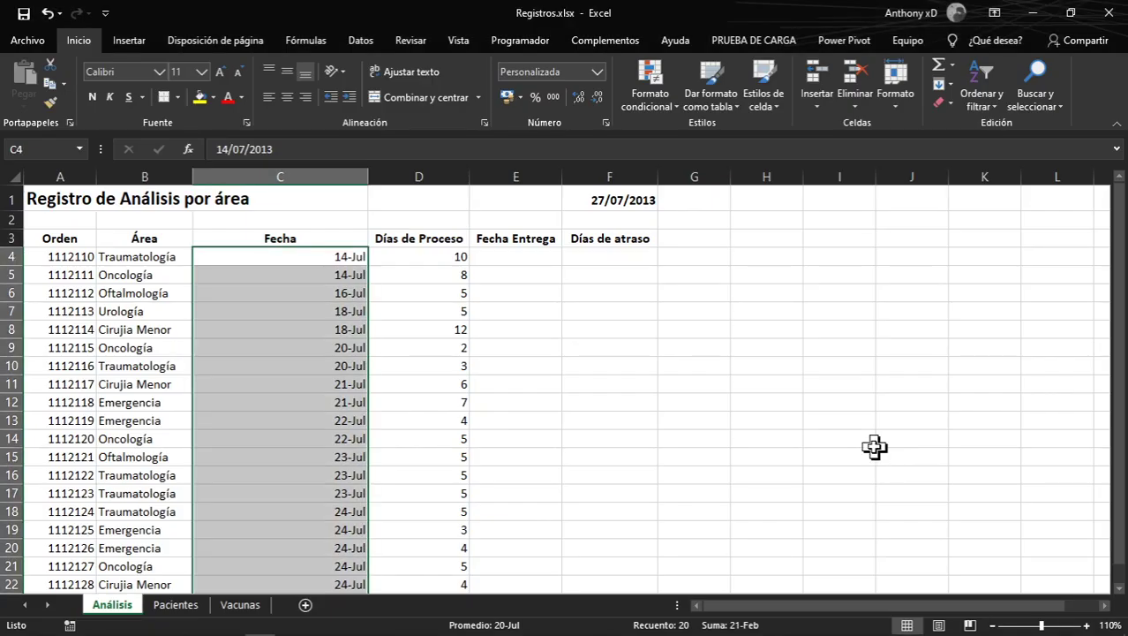
click(636, 201)
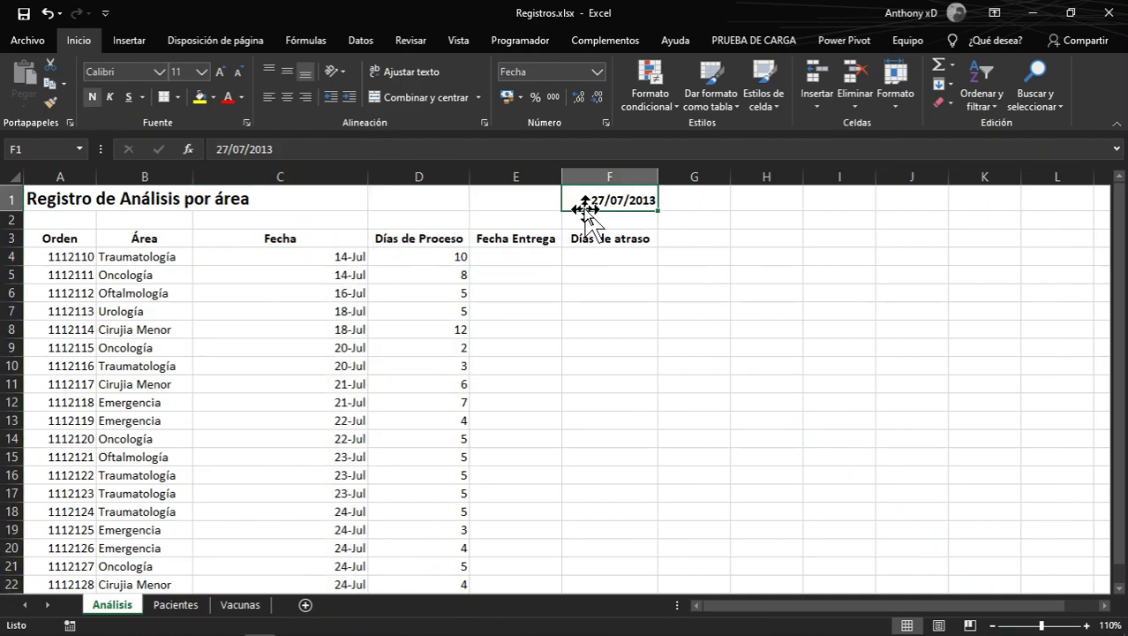
click(329, 262)
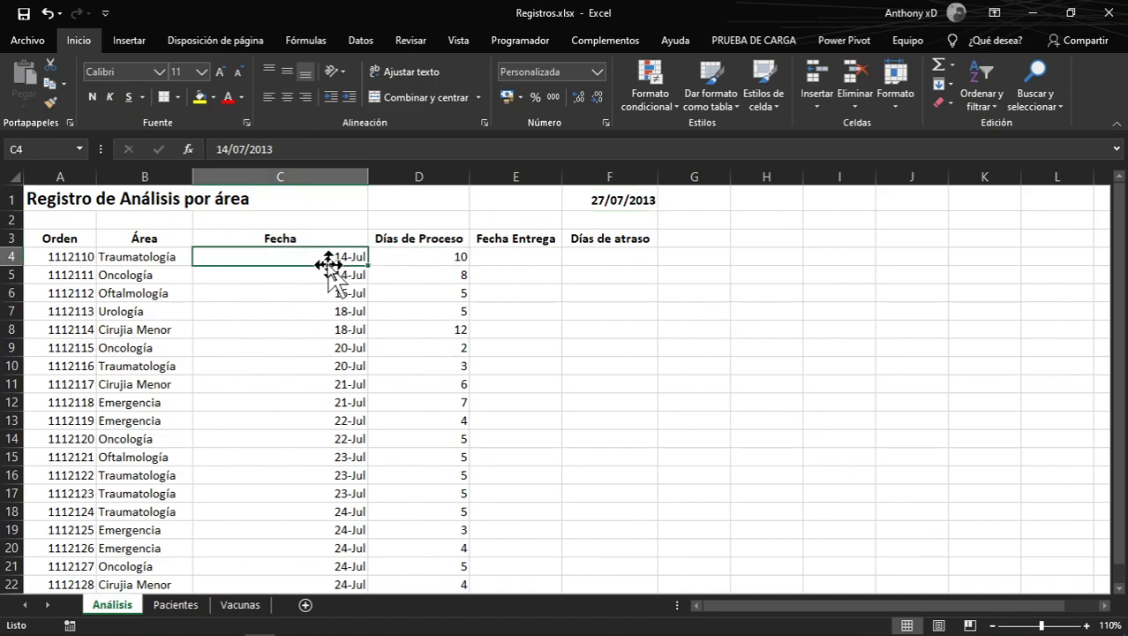
click(260, 150)
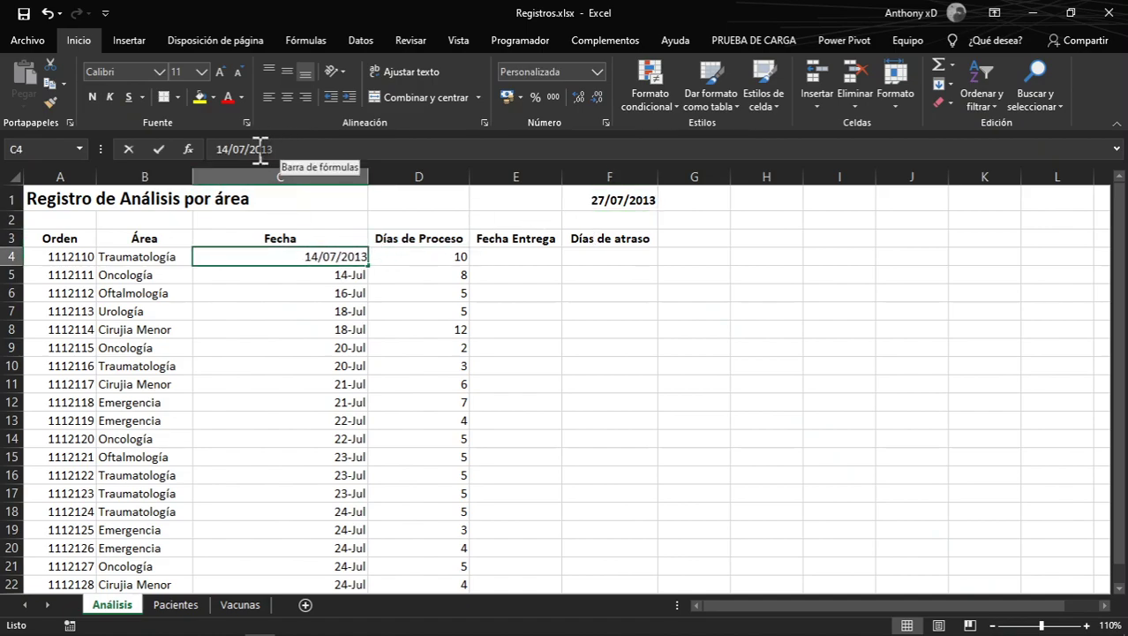
click(332, 294)
click(330, 256)
click(636, 202)
double_click(618, 201)
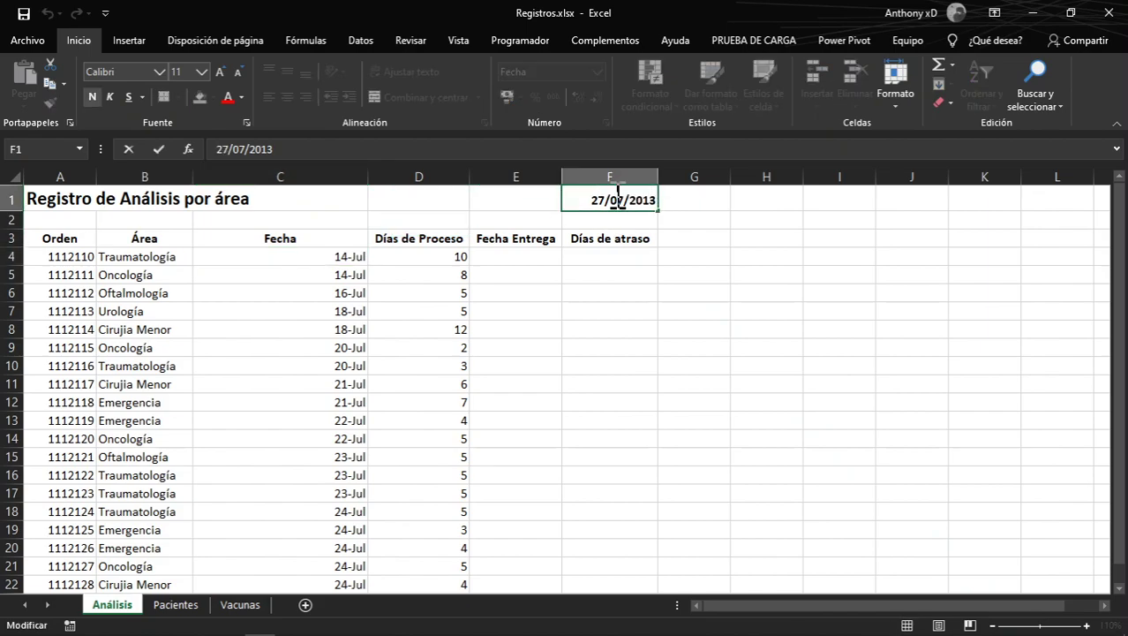
click(625, 259)
Apply the custom format mmmm-dd to cell F1, checking the guide's item 8 in Foxit Reader
right_click(598, 203)
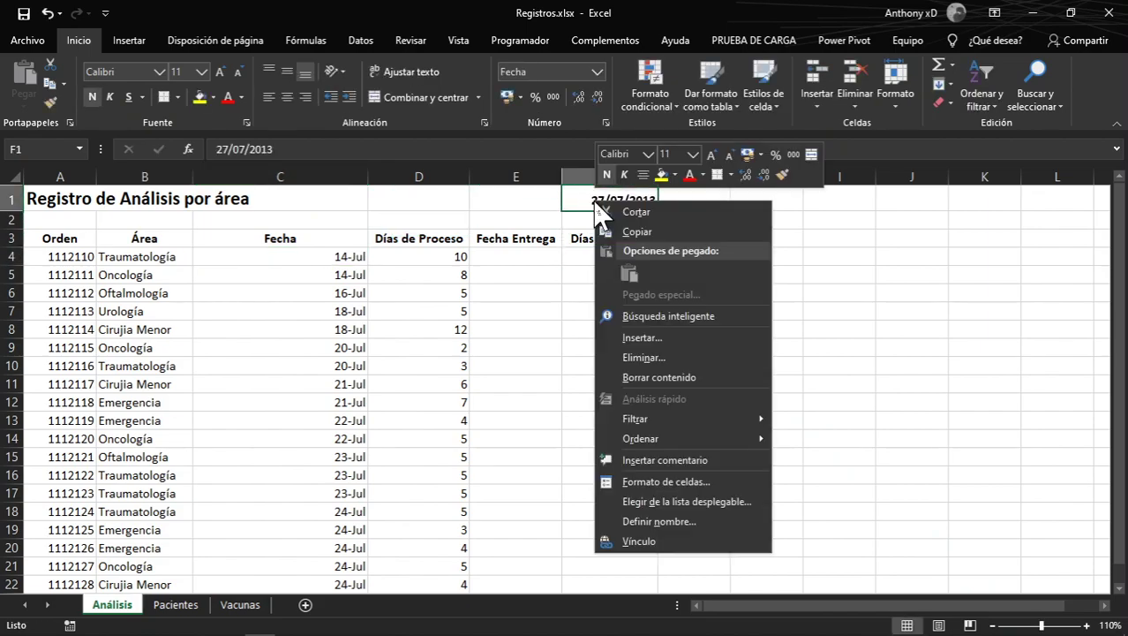
click(667, 482)
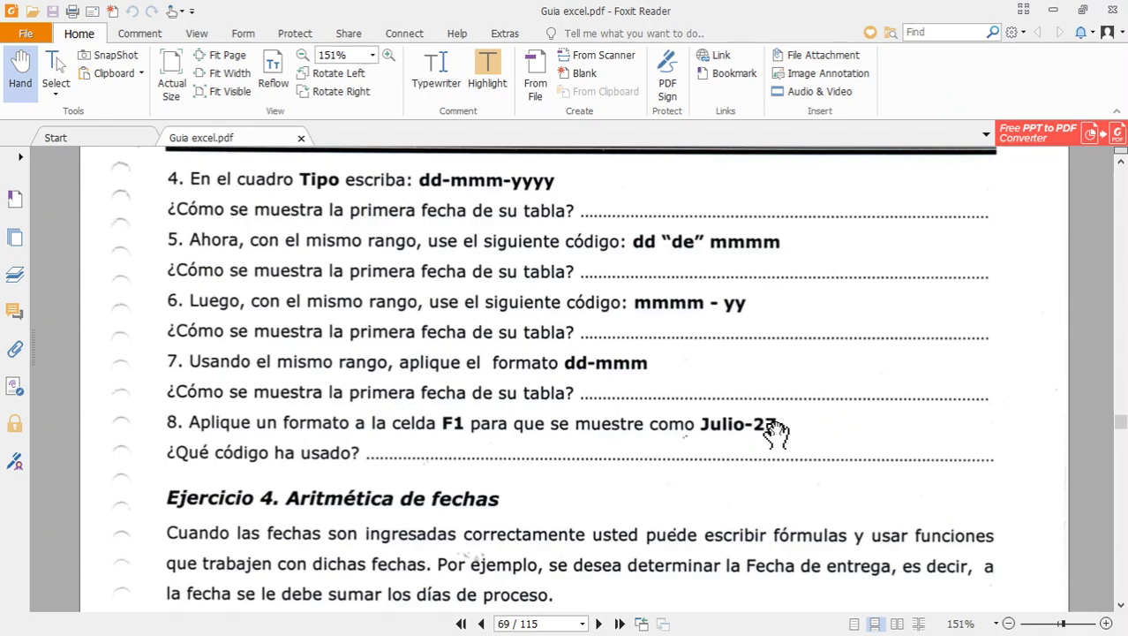
key(alt+Tab)
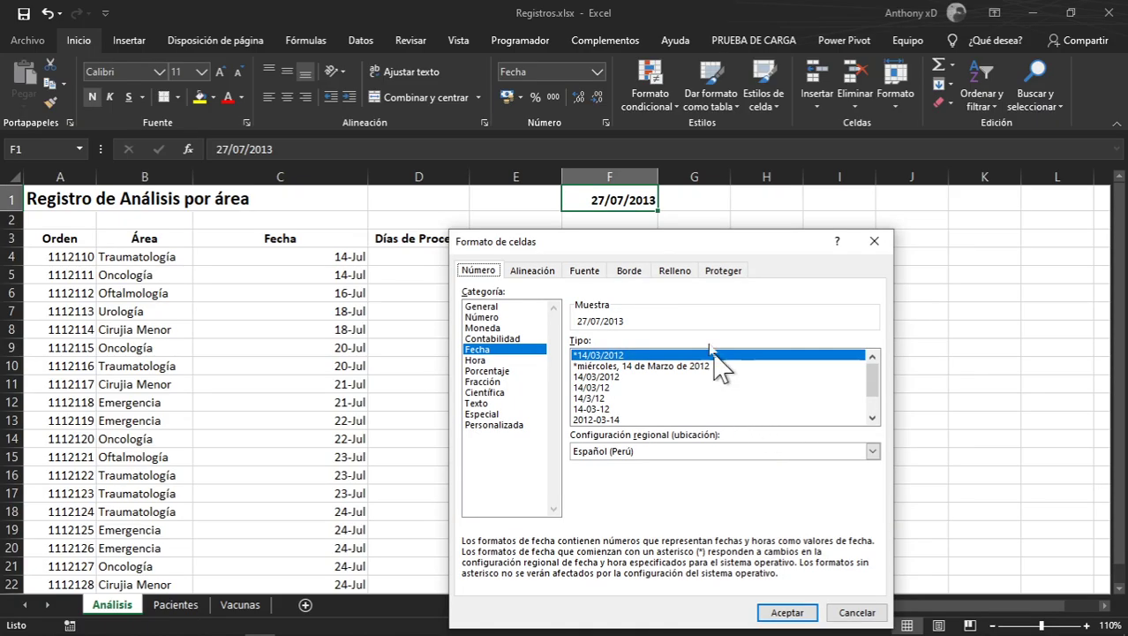
drag(690, 246, 704, 175)
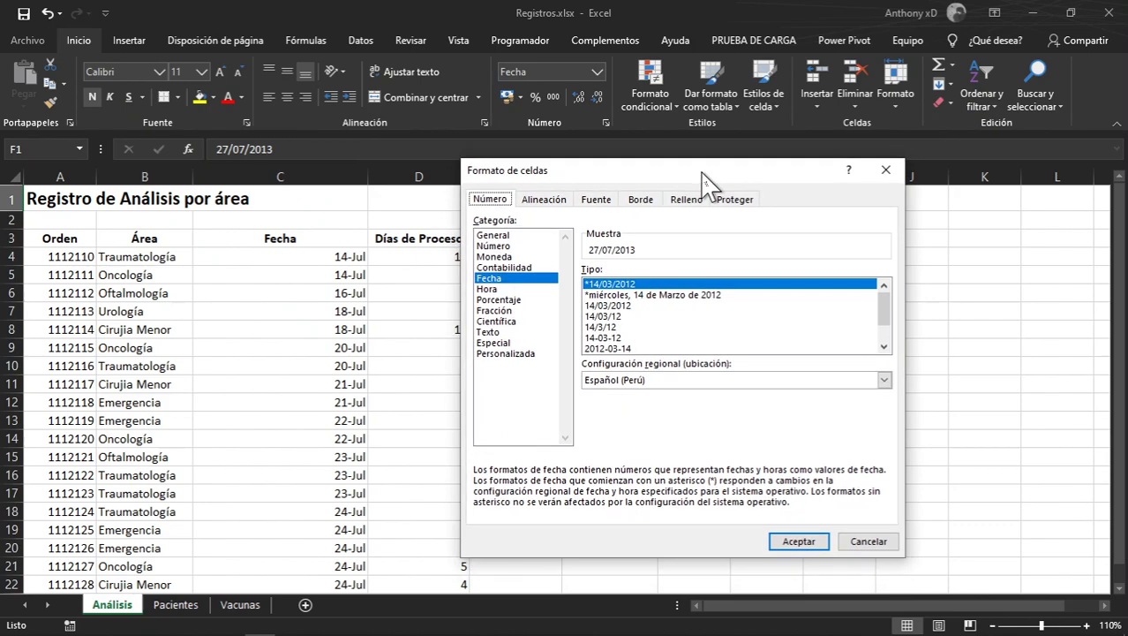
click(517, 353)
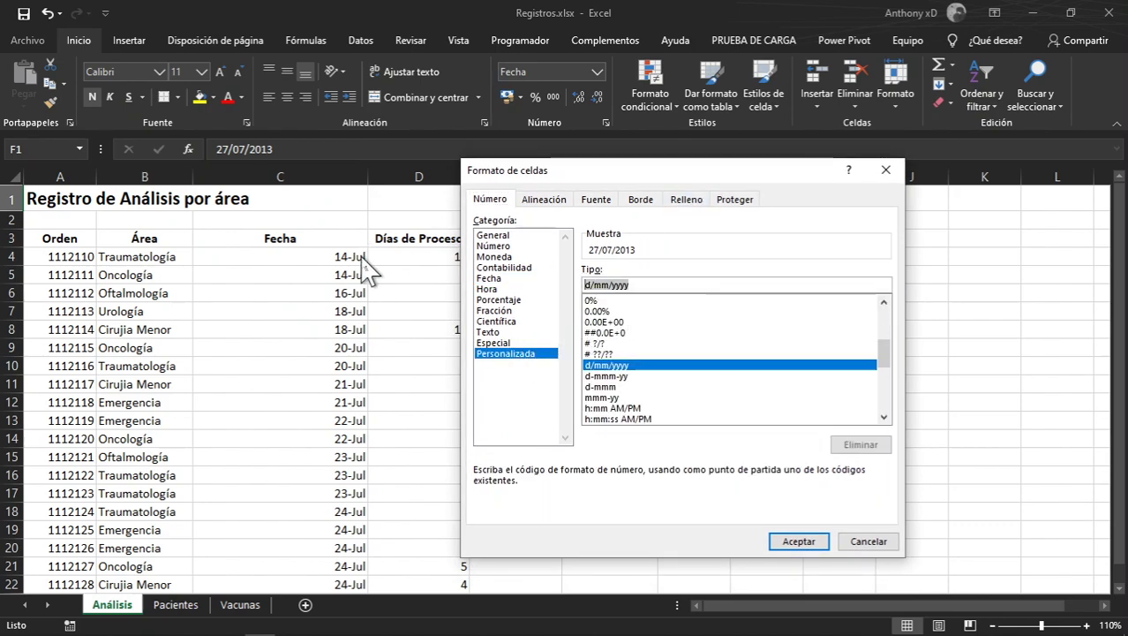
key(alt+Tab)
key(alt+Tab)
key(alt+Tab)
key(alt+Tab)
text(m)
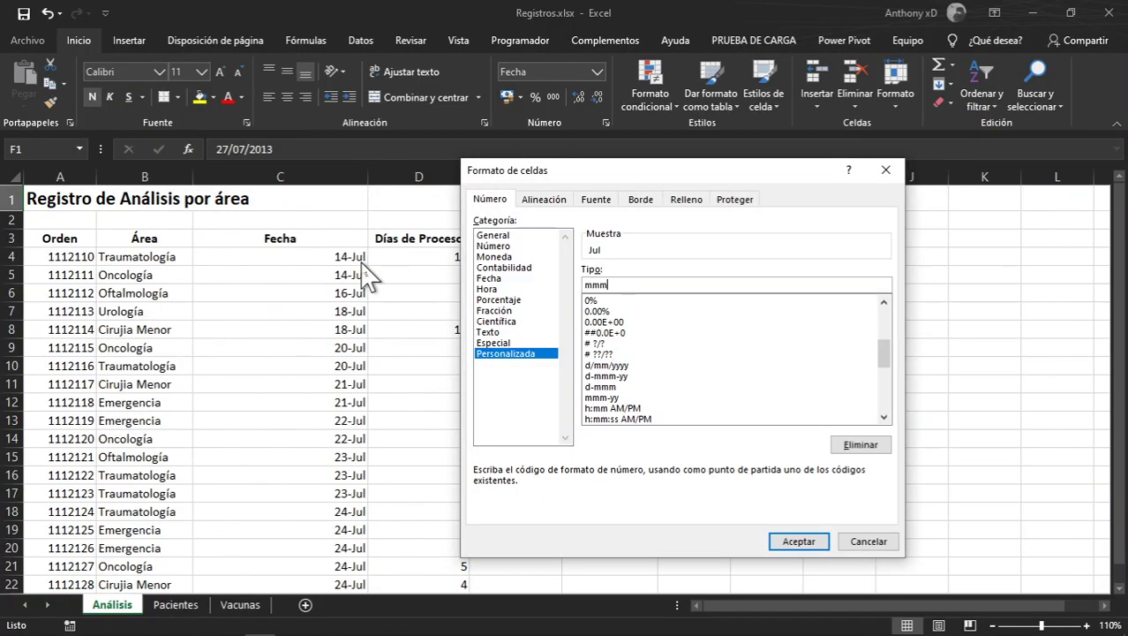
key(alt+Tab)
key(alt+Tab)
key(Return)
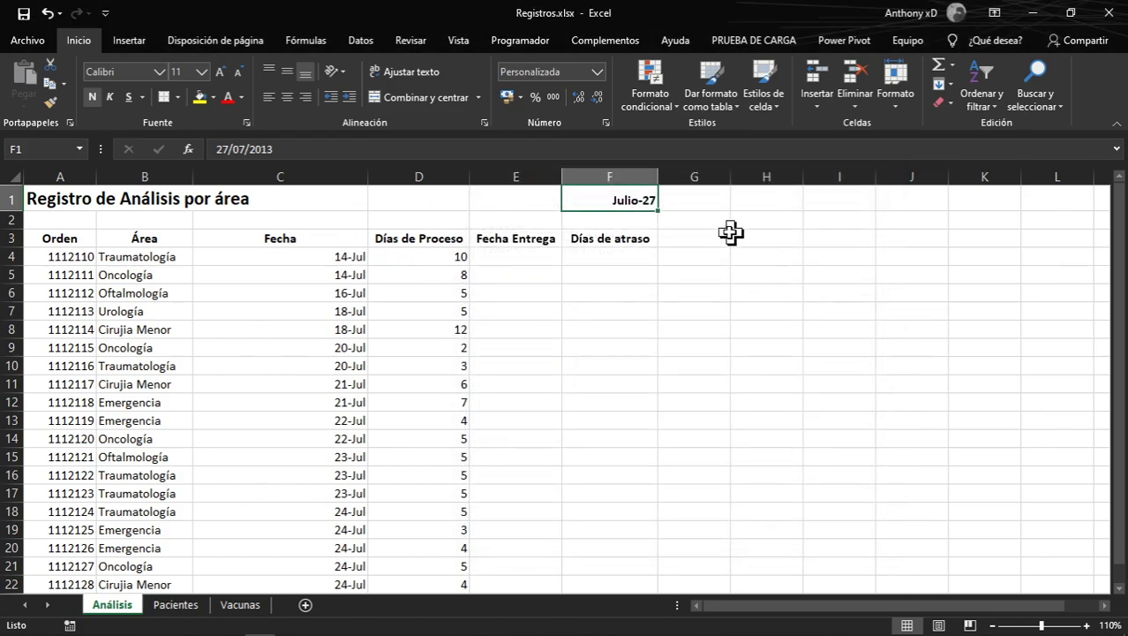
Compare cell F1 in Excel with the guide's item 8 and review the custom code in its cell format
key(alt+Tab)
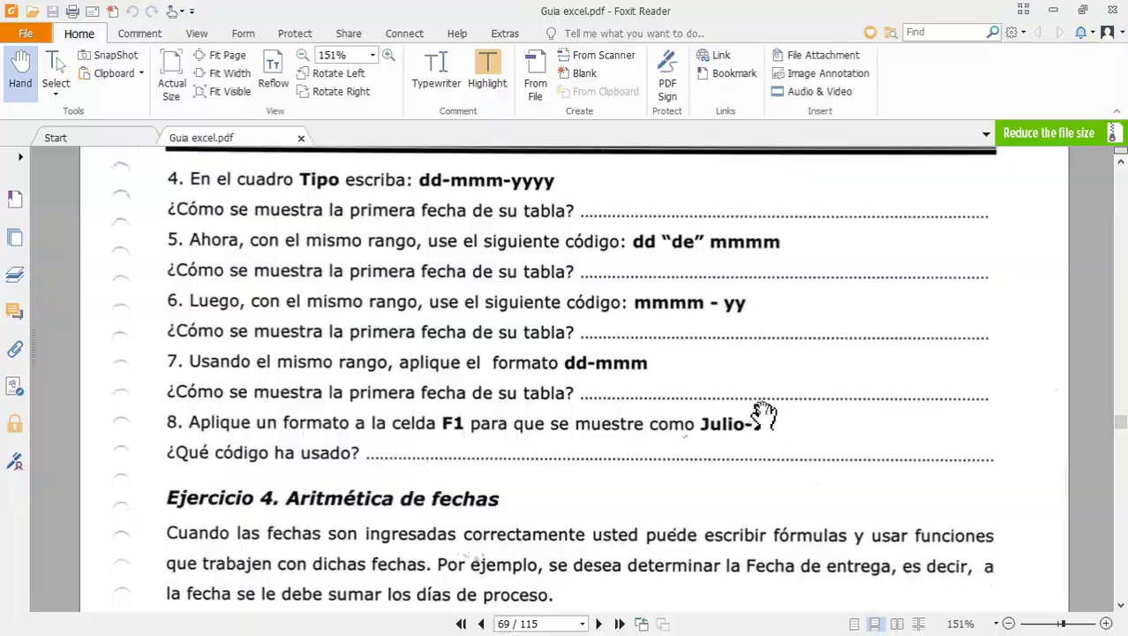
key(alt+Tab)
key(alt+Tab)
scroll(354, 327, down, 3)
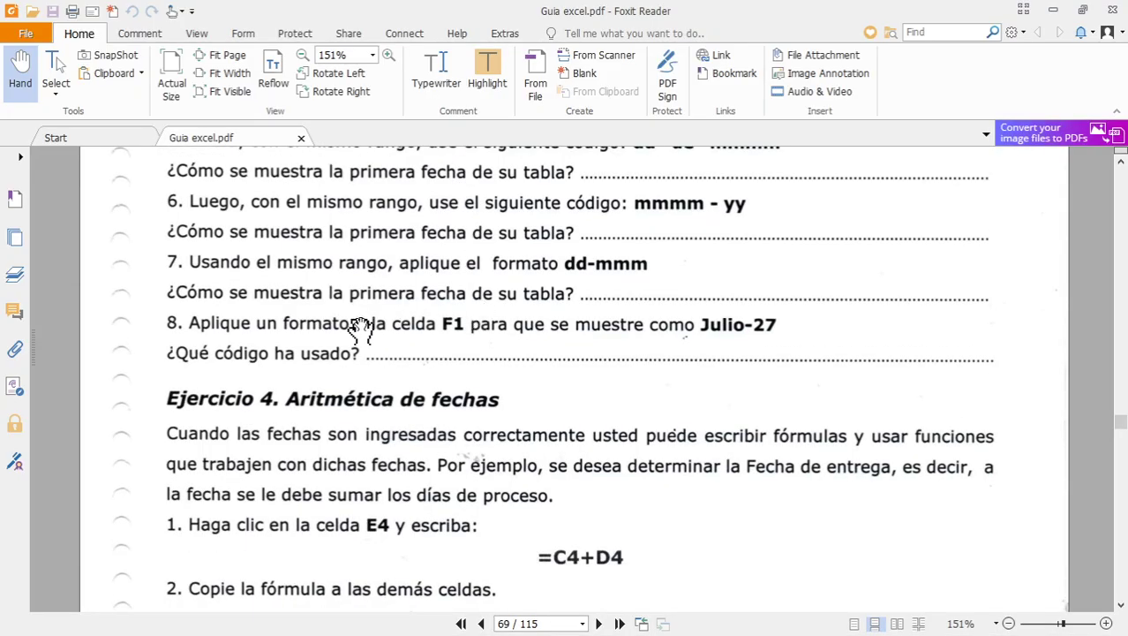
key(alt+Tab)
right_click(641, 196)
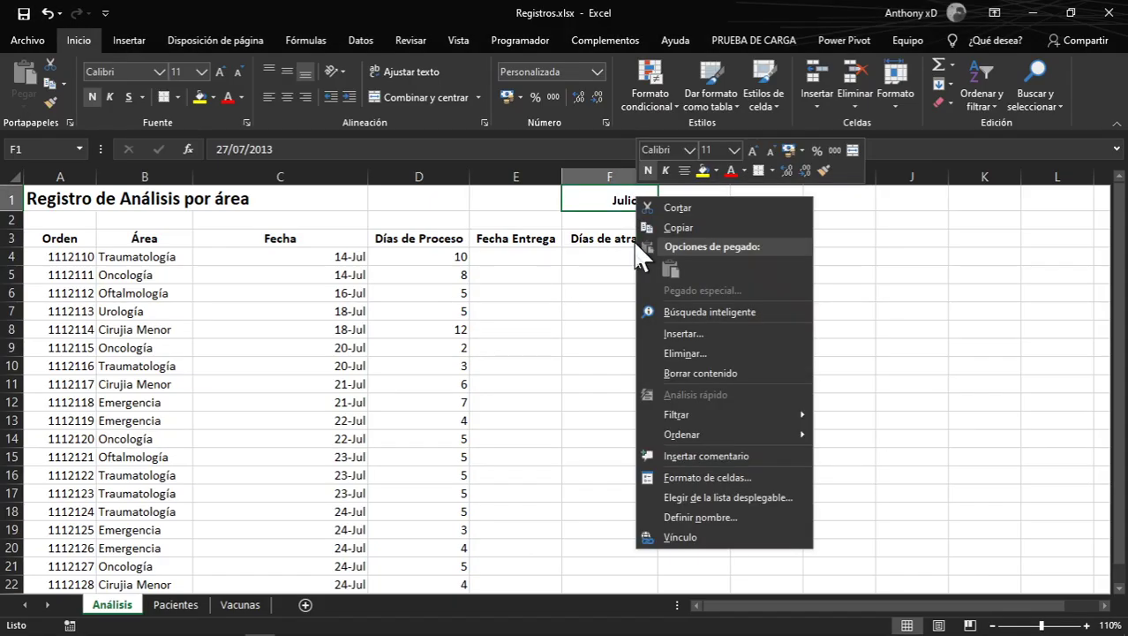
click(693, 479)
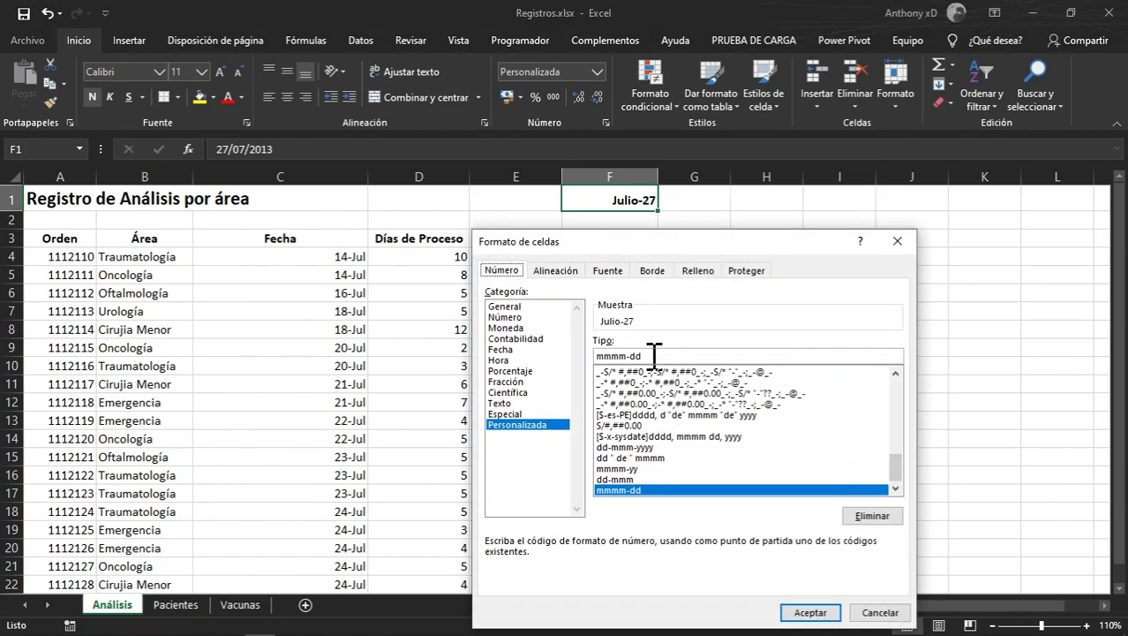
click(812, 612)
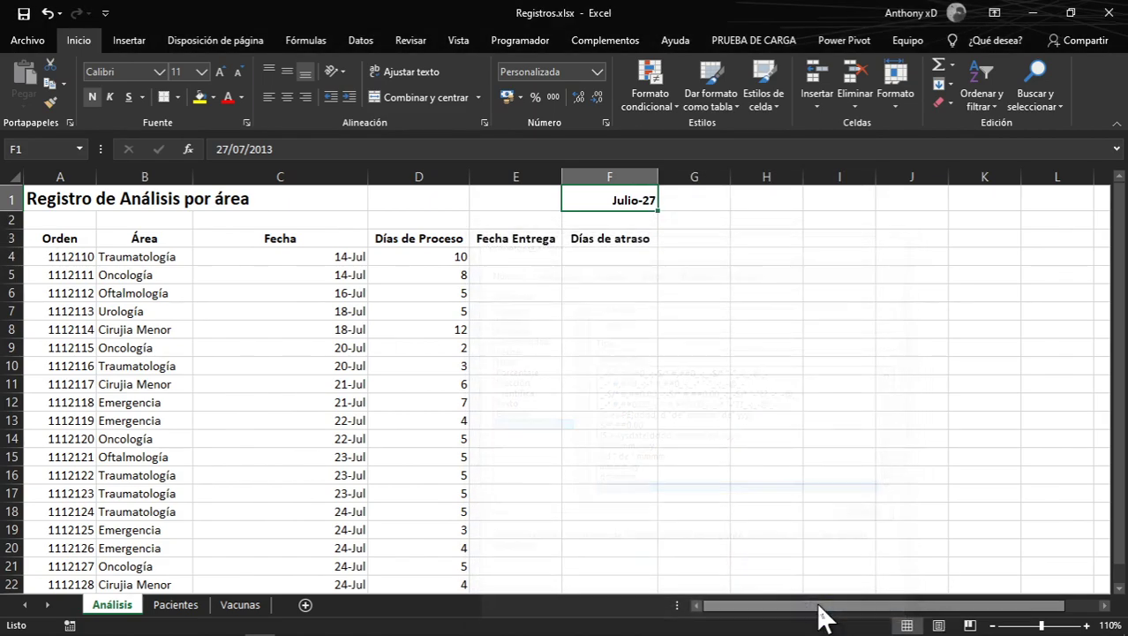
Look up Ejercicio 4's first formula in the guide and enter =C4+D4 in cell E4 in Excel
click(522, 254)
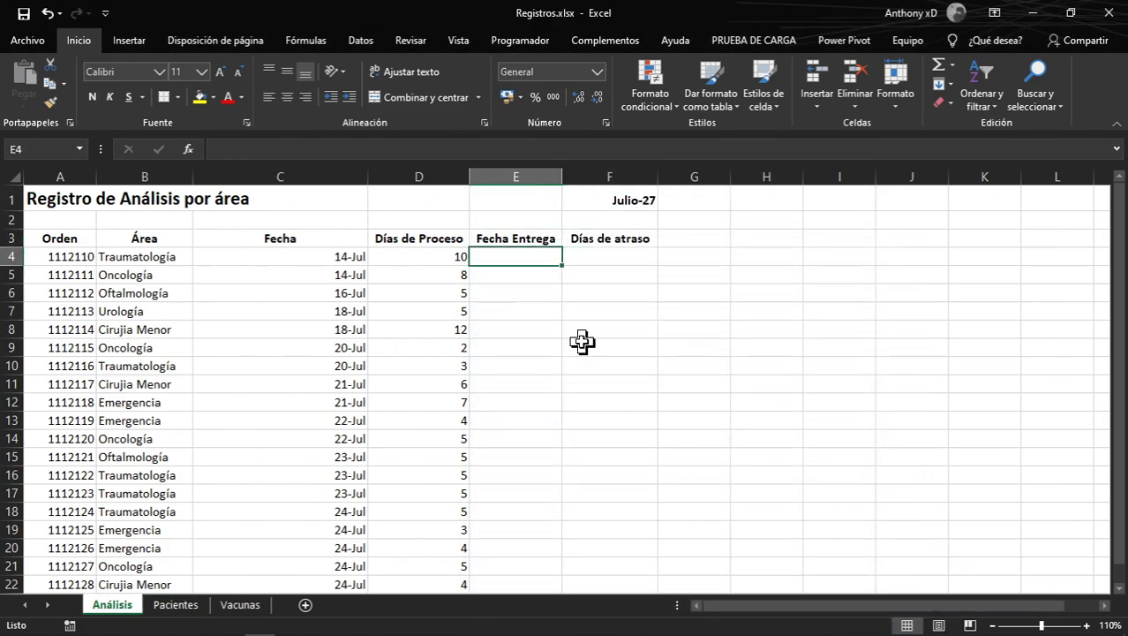
key(alt+Tab)
scroll(587, 340, down, 3)
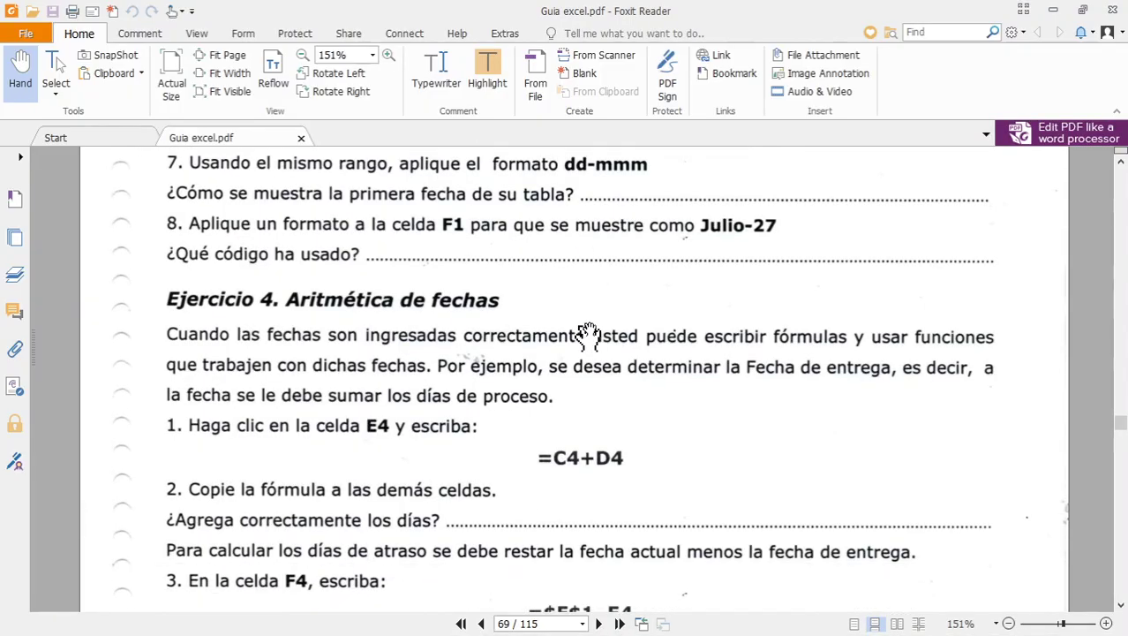
scroll(548, 346, down, 1)
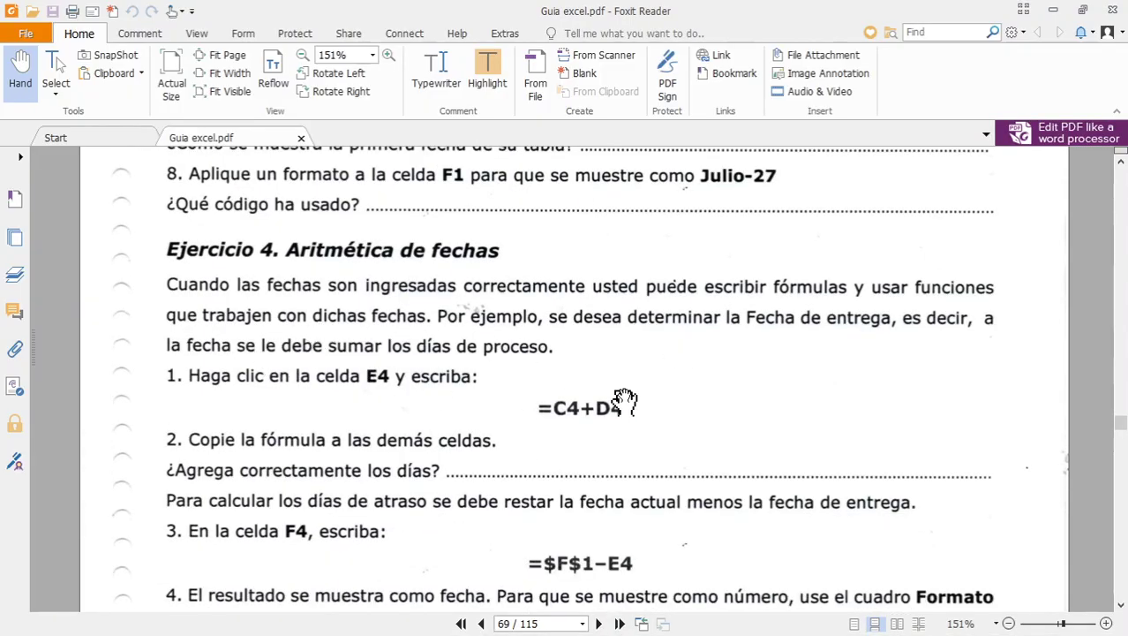
key(alt+Tab)
text(=)
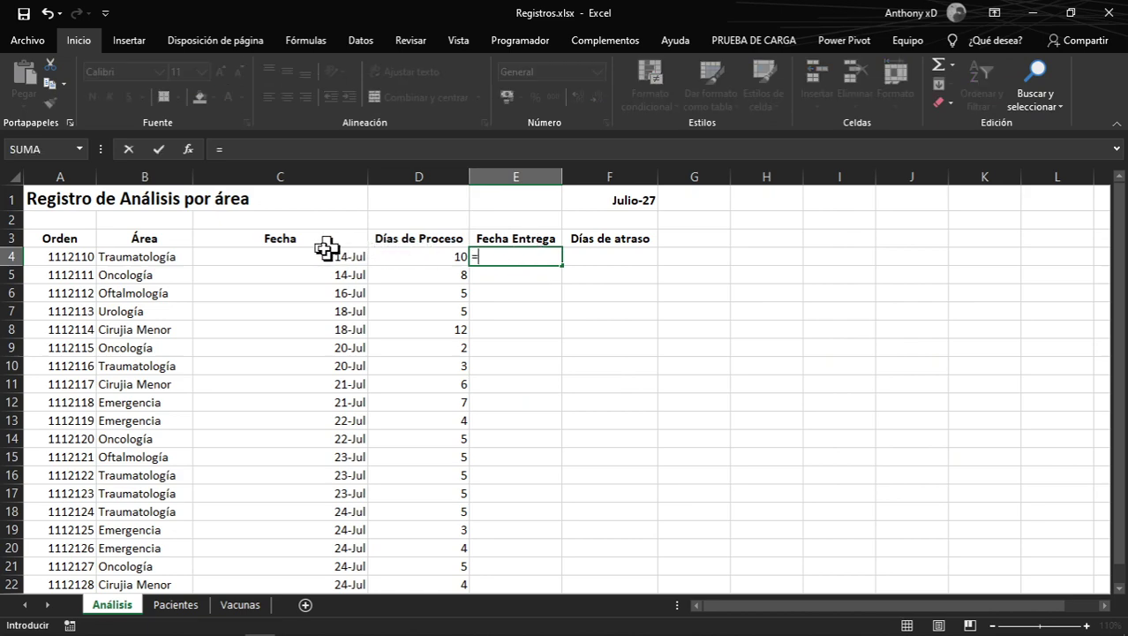
click(301, 257)
text(+)
click(402, 258)
key(Return)
Copy the E4 formula down the Fecha Entrega column and look over the filled rows
click(542, 257)
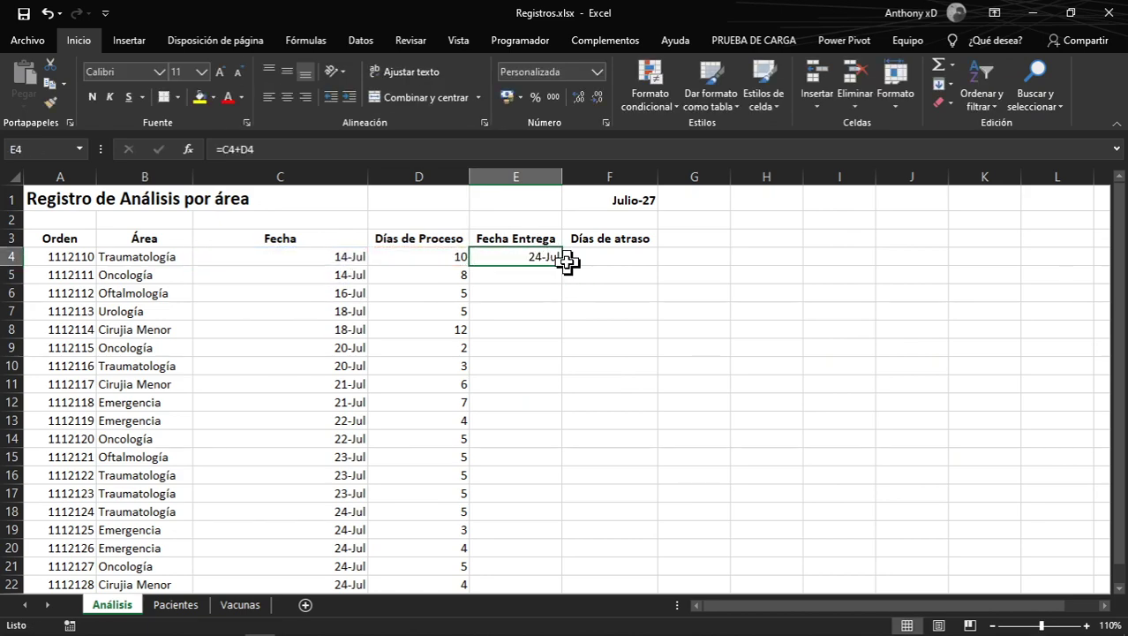
double_click(563, 265)
scroll(562, 386, down, 4)
scroll(562, 386, up, 4)
Select cell F4 in Excel and look up its formula in item 3 of the guide's Ejercicio 4
click(614, 245)
click(620, 256)
key(alt+Tab)
scroll(623, 273, down, 3)
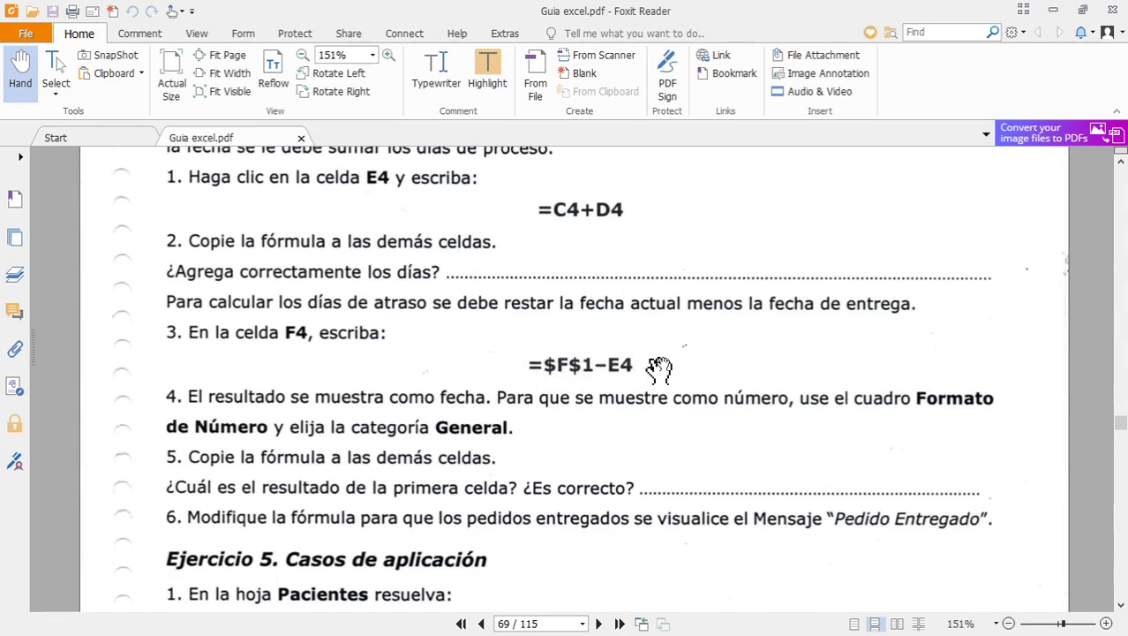
key(alt+Tab)
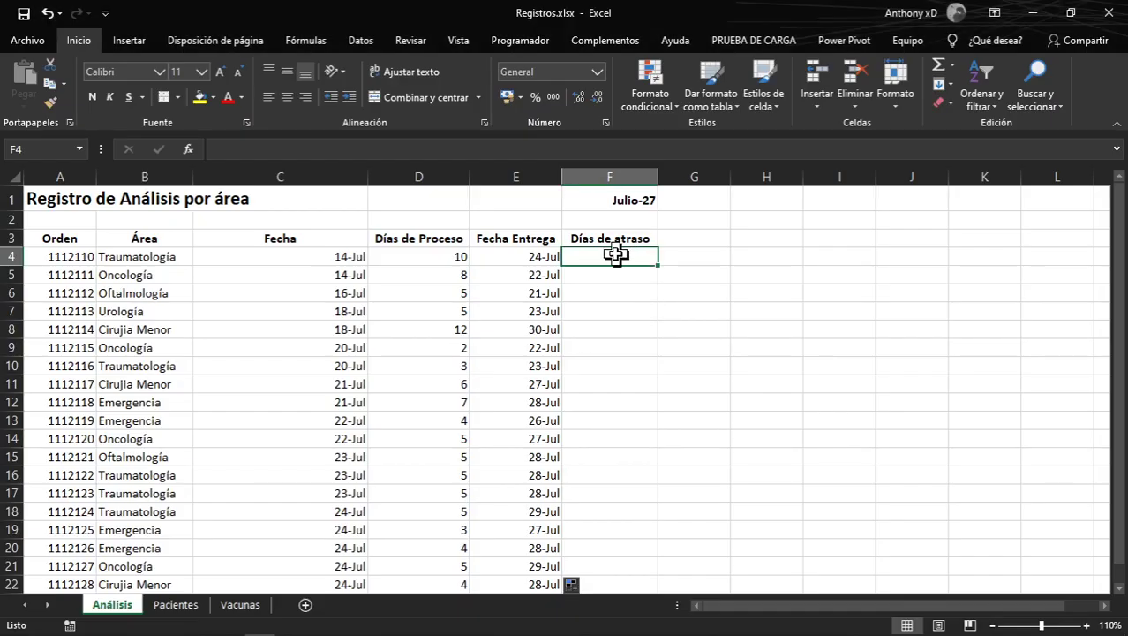
mouse_move(1042, 628)
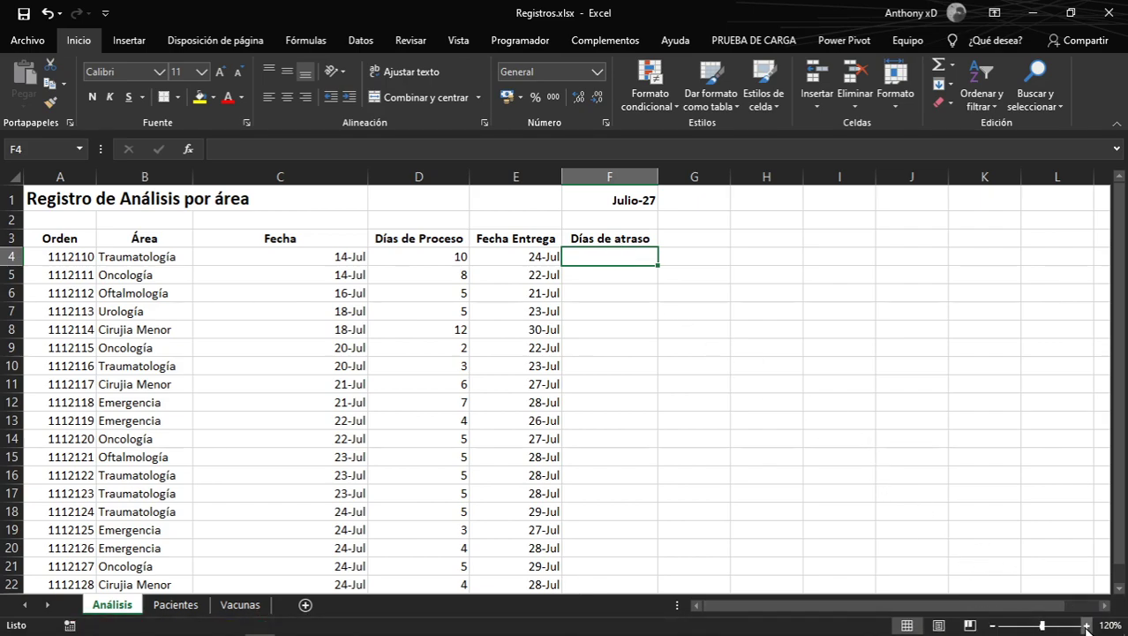
click(1087, 625)
click(1087, 626)
scroll(889, 430, up, 2)
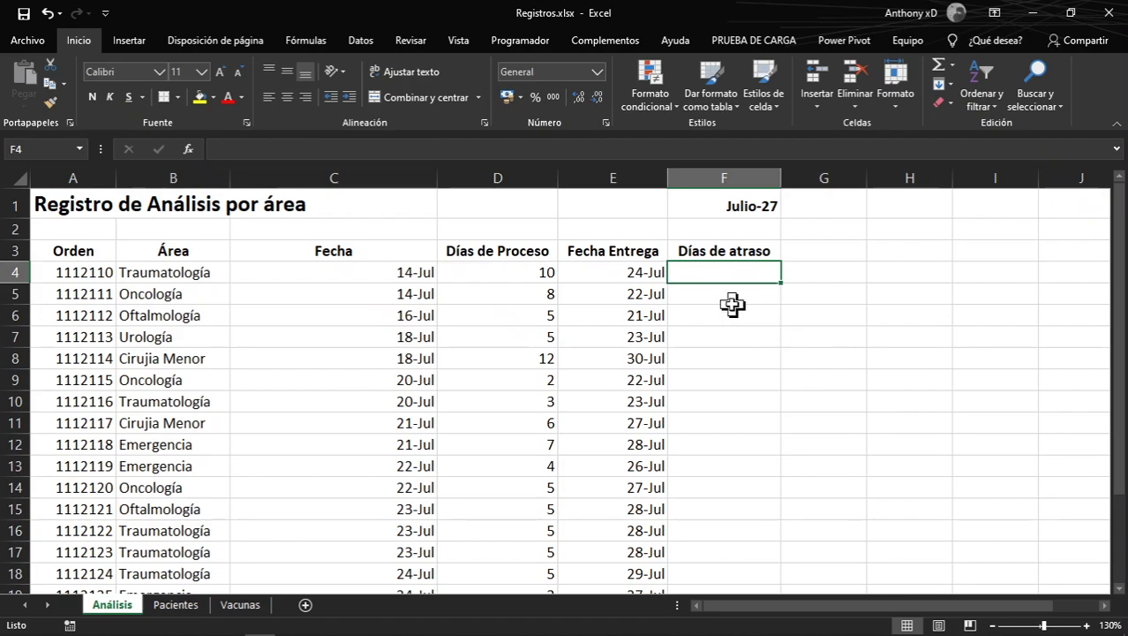
text(=)
click(729, 203)
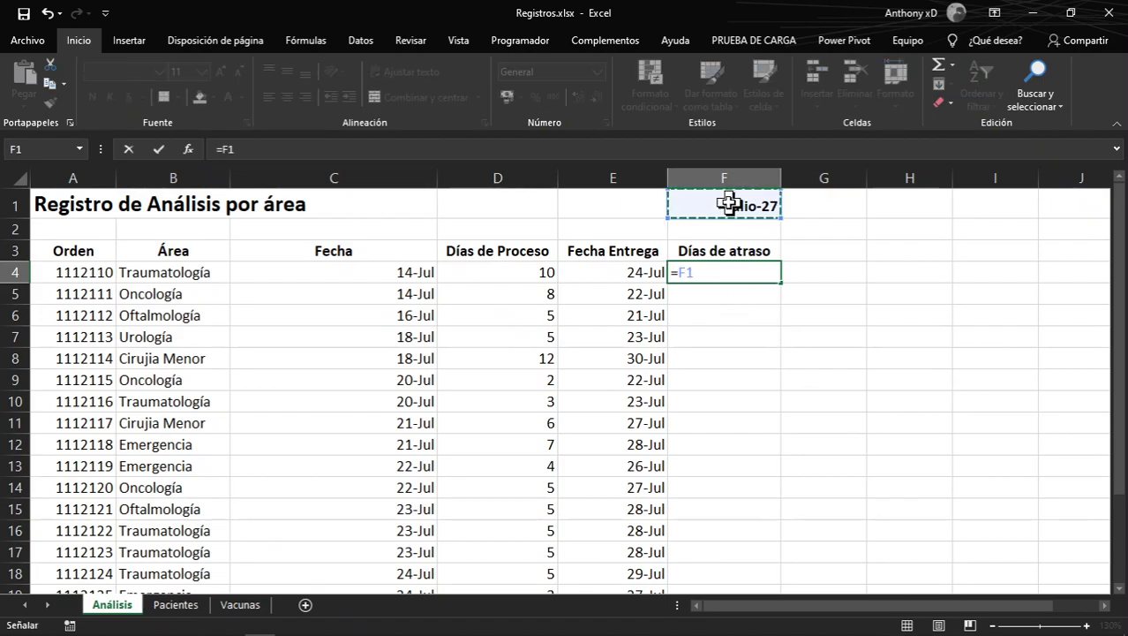
key(F4)
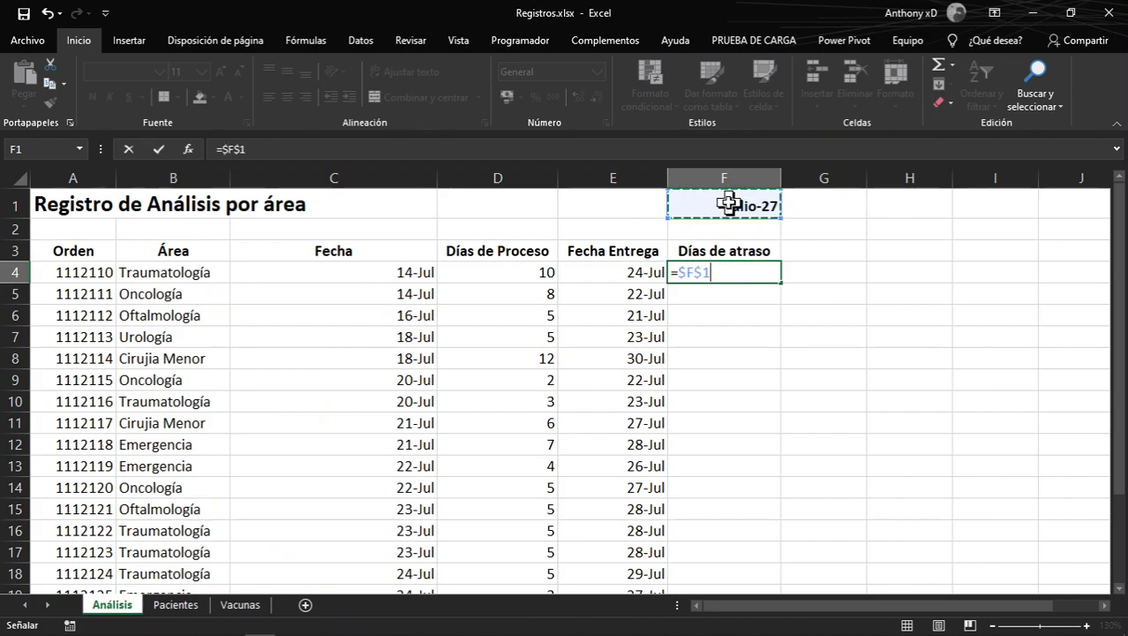
key(BackSpace)
key(BackSpace)
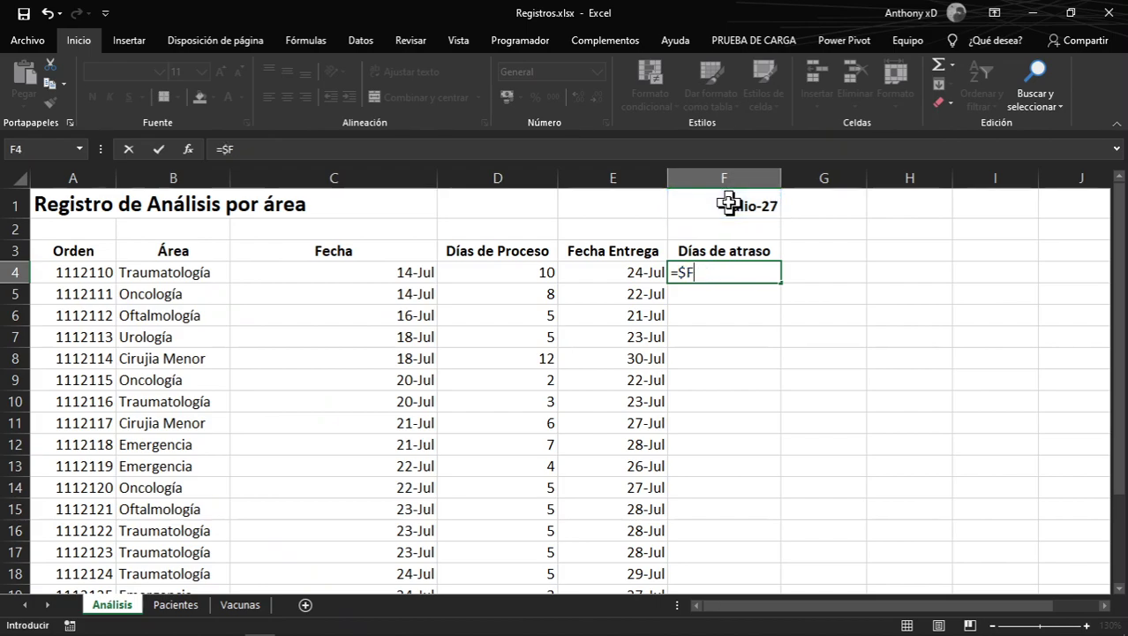
text(=)
click(730, 203)
key(F2)
key(Left)
key(Left)
key(Right)
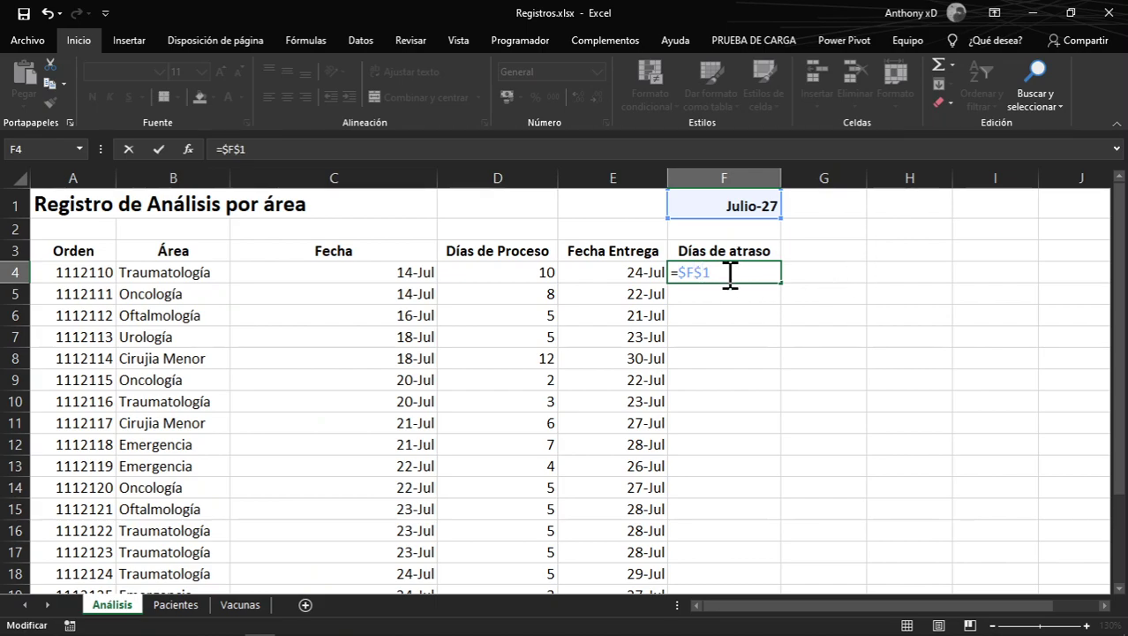
key(Delete)
Complete cell F4's formula as =$F$1-E4, checking it against the guide and reviewing both references
click(710, 205)
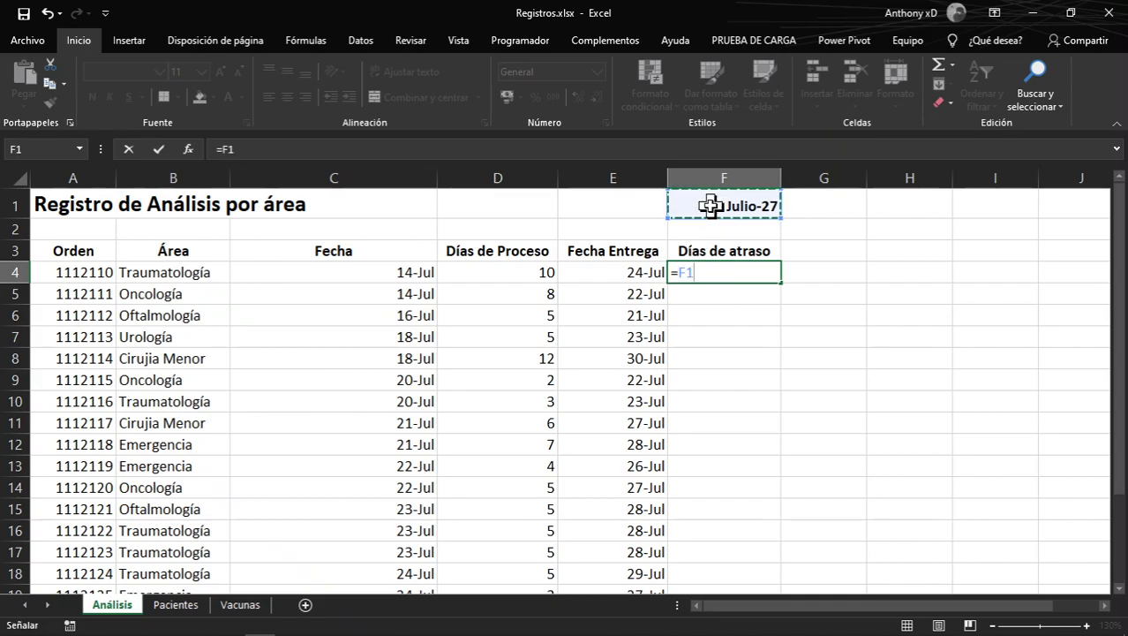
key(F4)
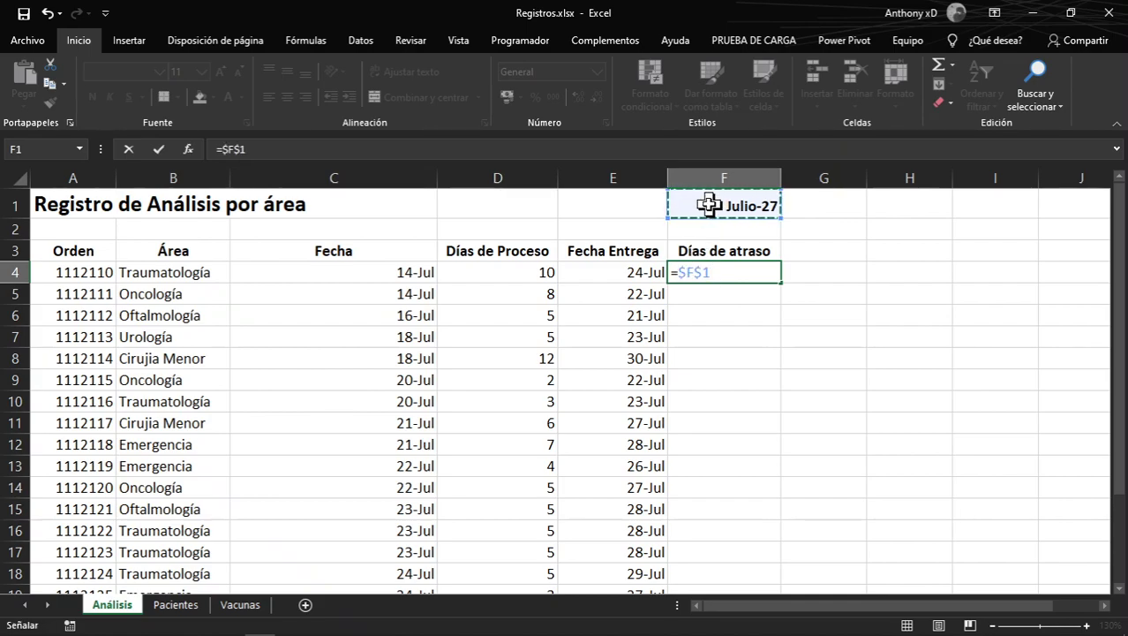
text(-)
click(622, 272)
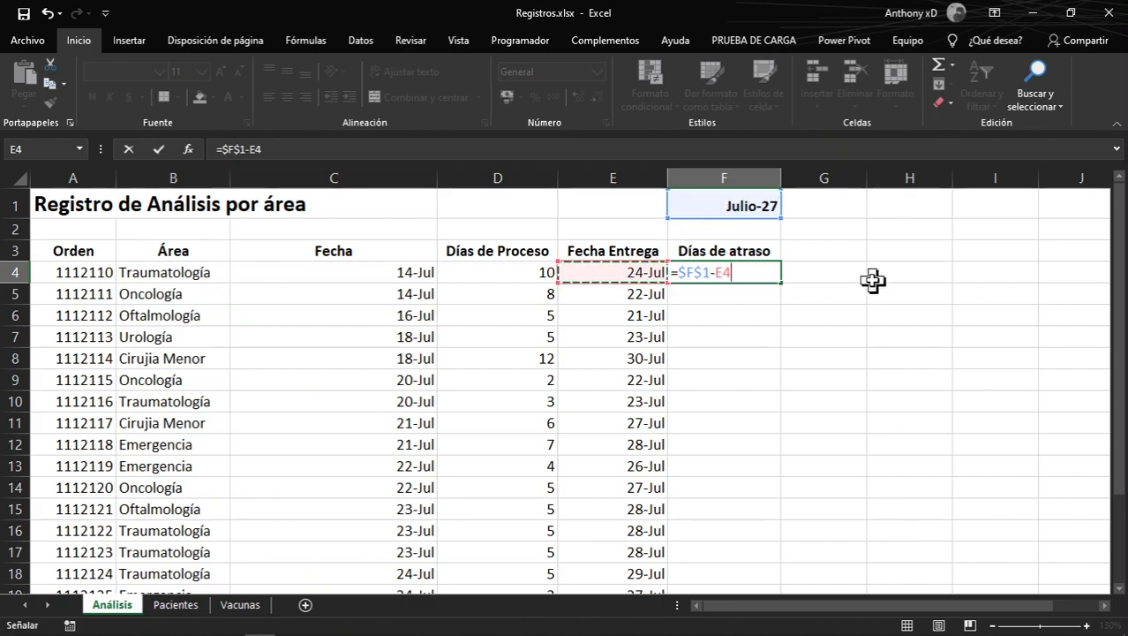
key(alt+Tab)
key(alt+Tab)
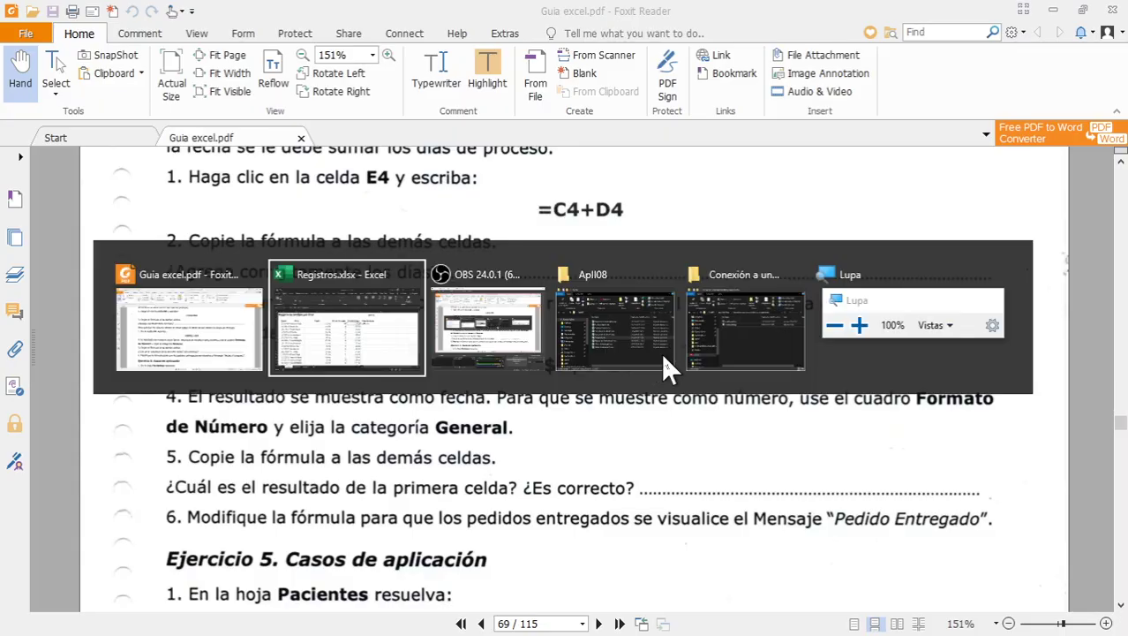
drag(683, 272, 714, 271)
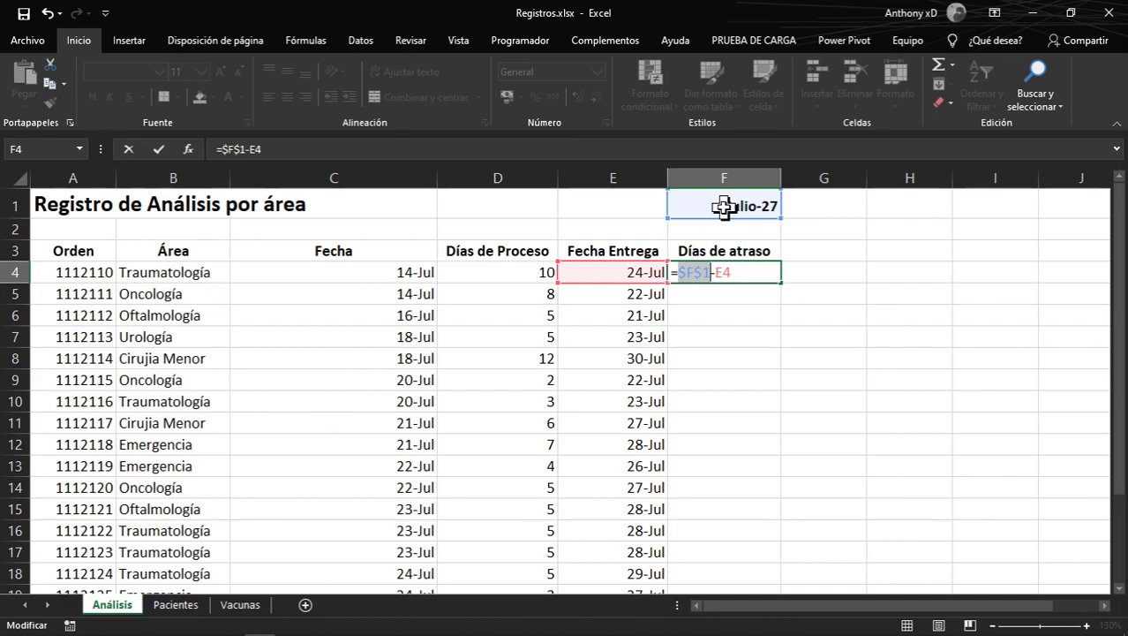
drag(744, 274, 717, 276)
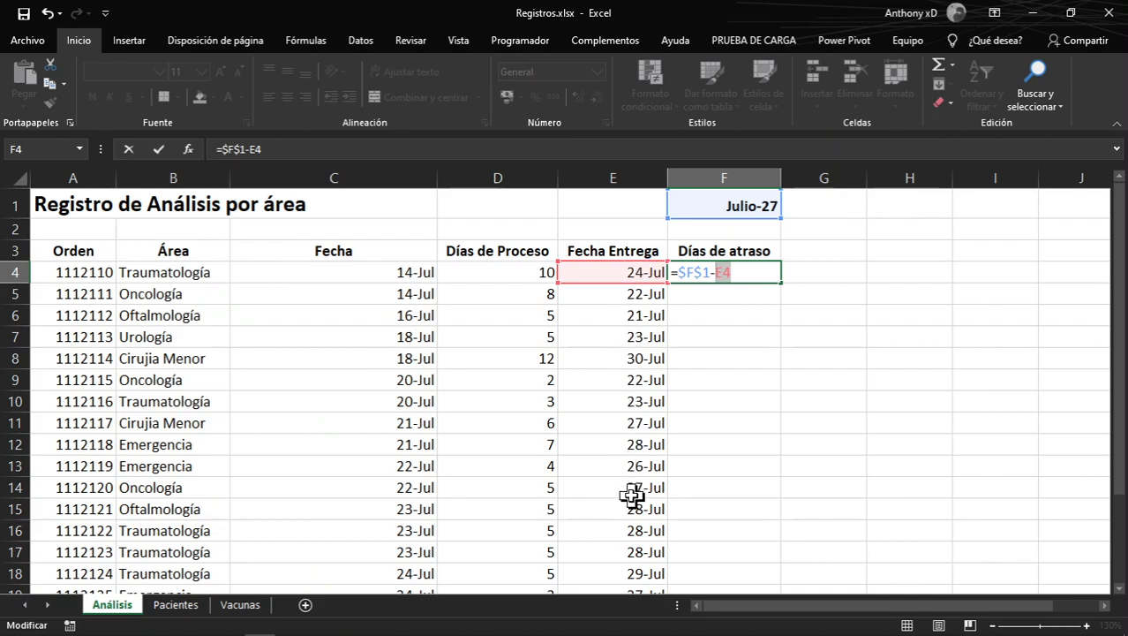
click(747, 274)
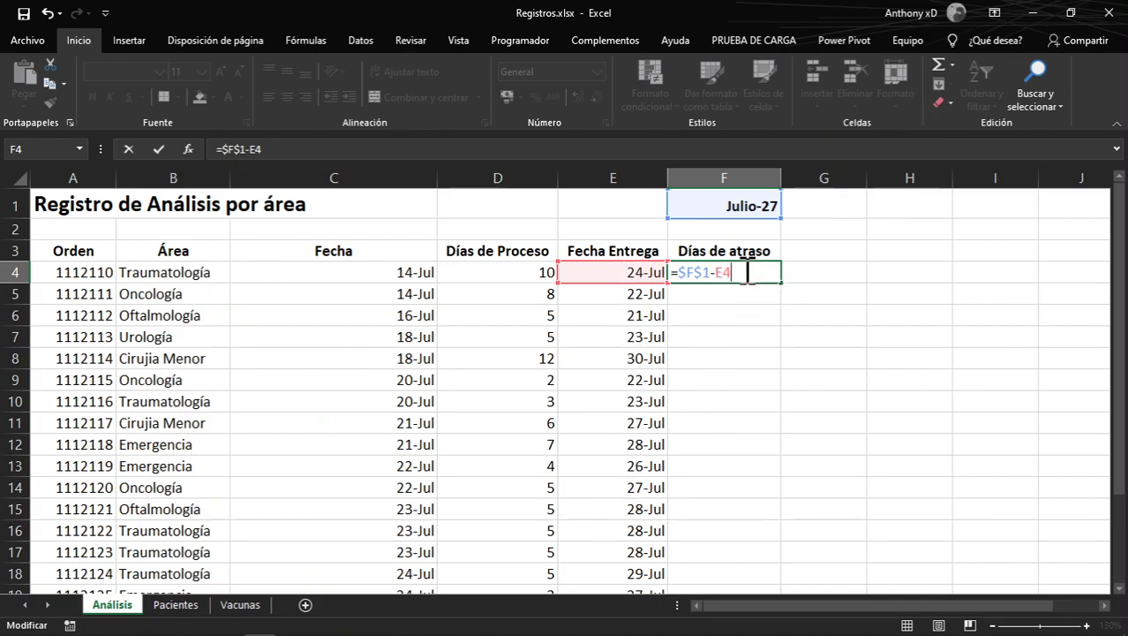
key(Return)
Copy the F4 formula down the Días de atraso column and inspect the formulas in F4, F5 and F6
click(746, 272)
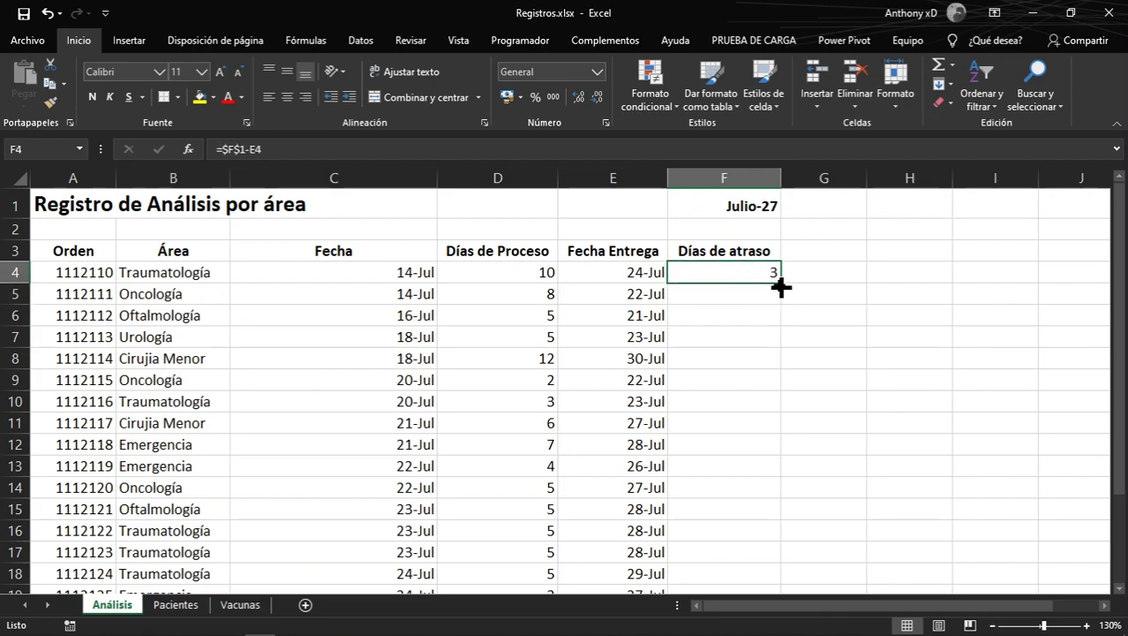
double_click(781, 282)
double_click(732, 276)
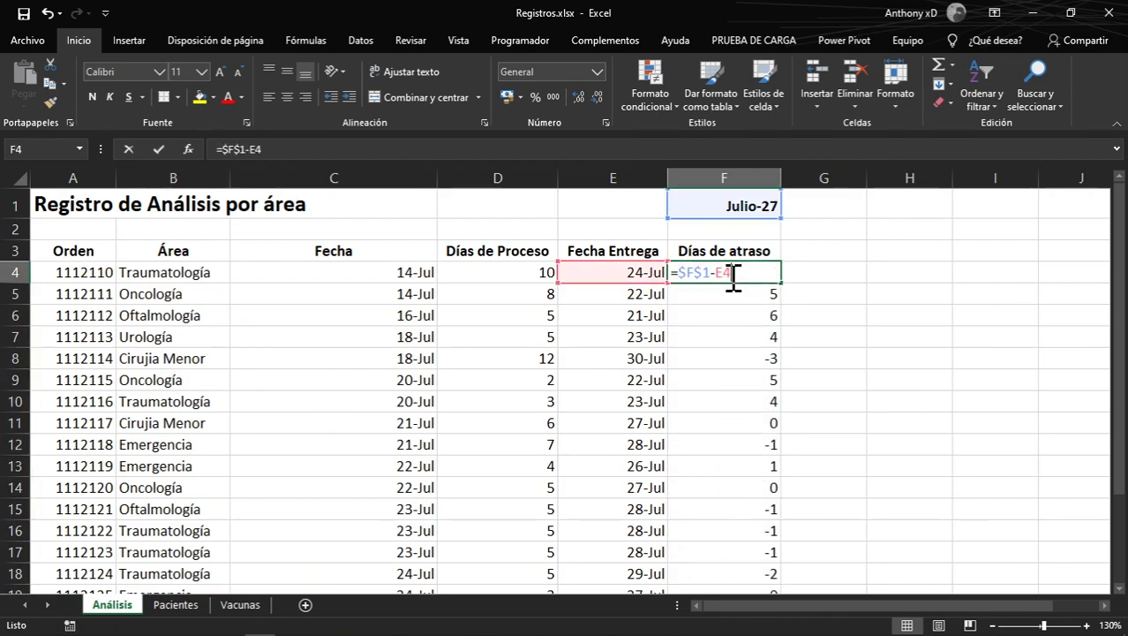
click(728, 286)
double_click(747, 296)
double_click(749, 316)
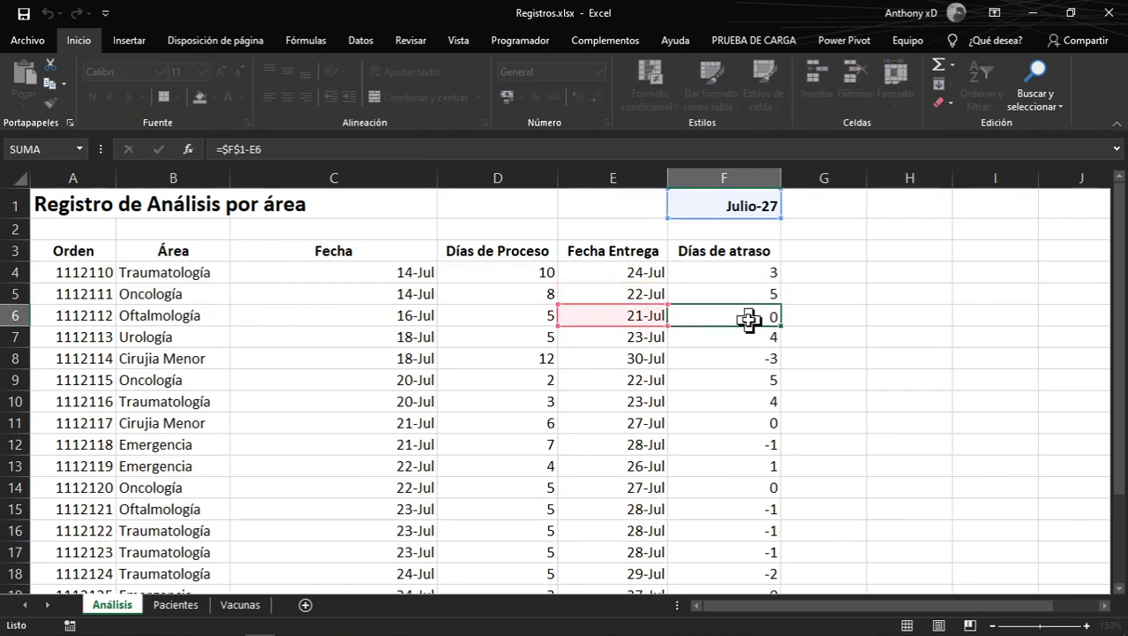
Inspect the copied Días de atraso formulas in cells F7, F8 and F9
click(751, 337)
double_click(752, 336)
click(752, 358)
double_click(752, 358)
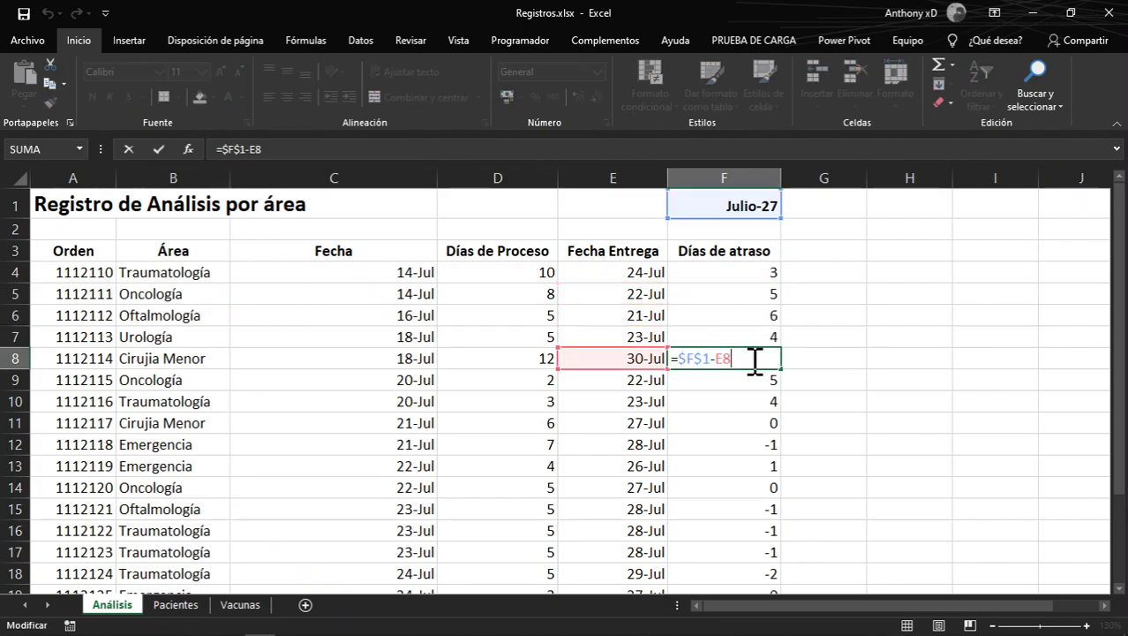
click(752, 380)
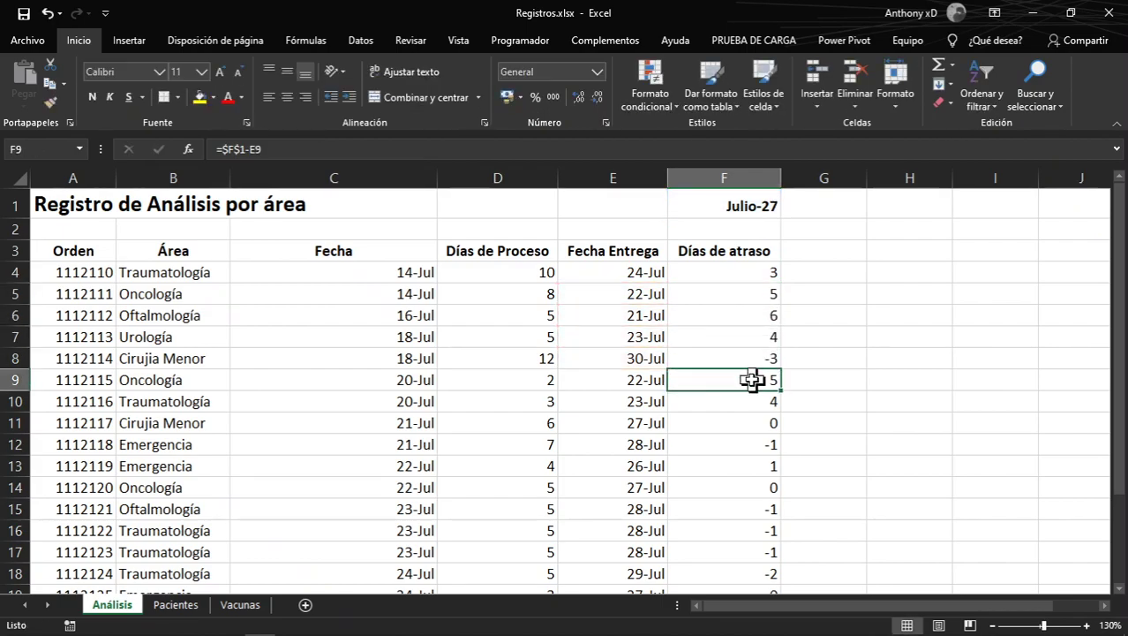
click(811, 279)
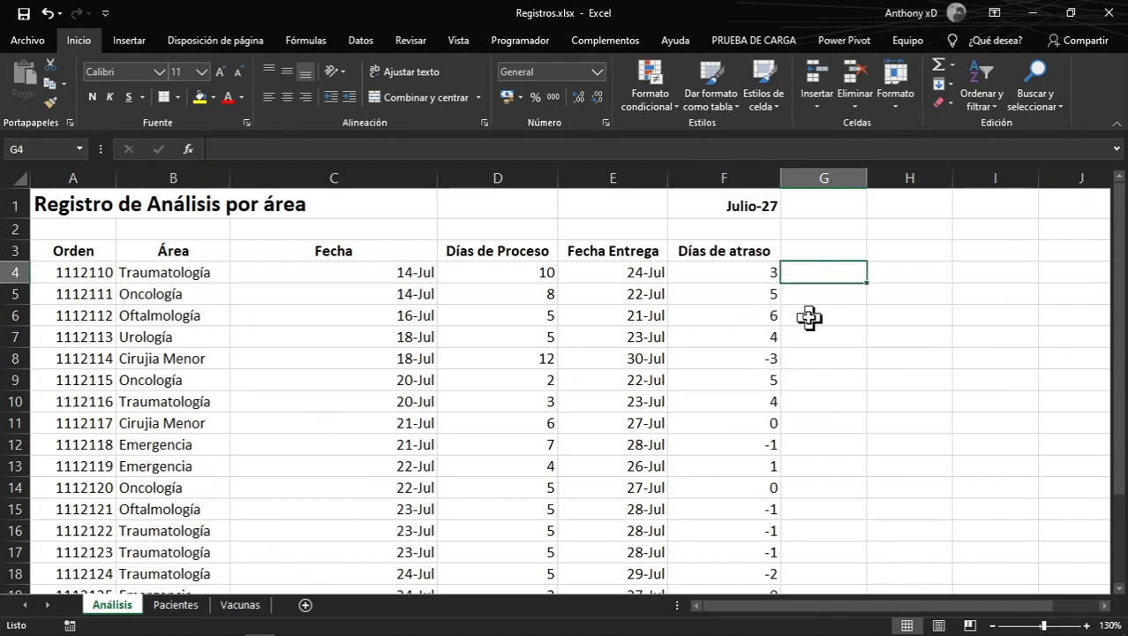
Switch to the guide in Foxit Reader and read items 4 to 6 of Ejercicio 4, checking cell F4 in Excel along the way
key(alt+Tab)
scroll(809, 328, down, 3)
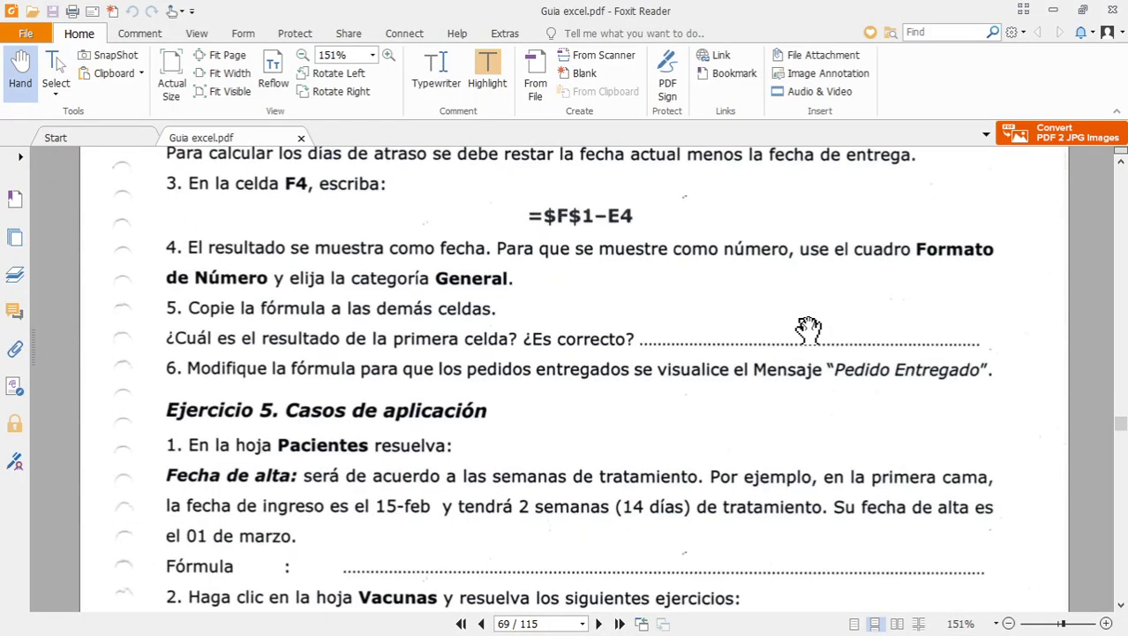
scroll(491, 343, down, 1)
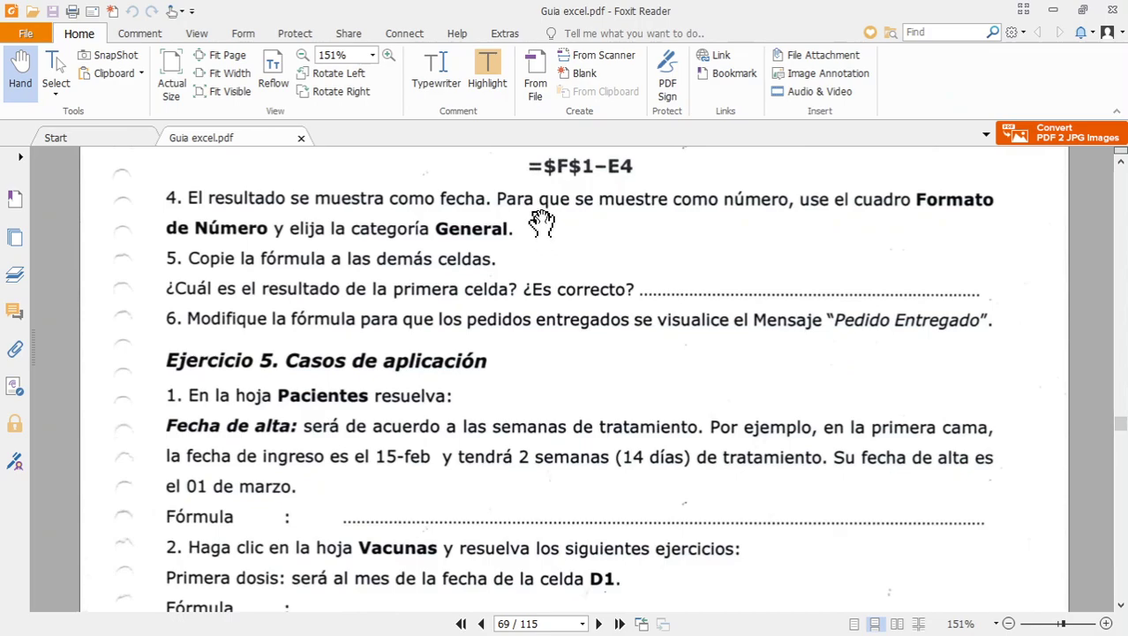
key(alt+Tab)
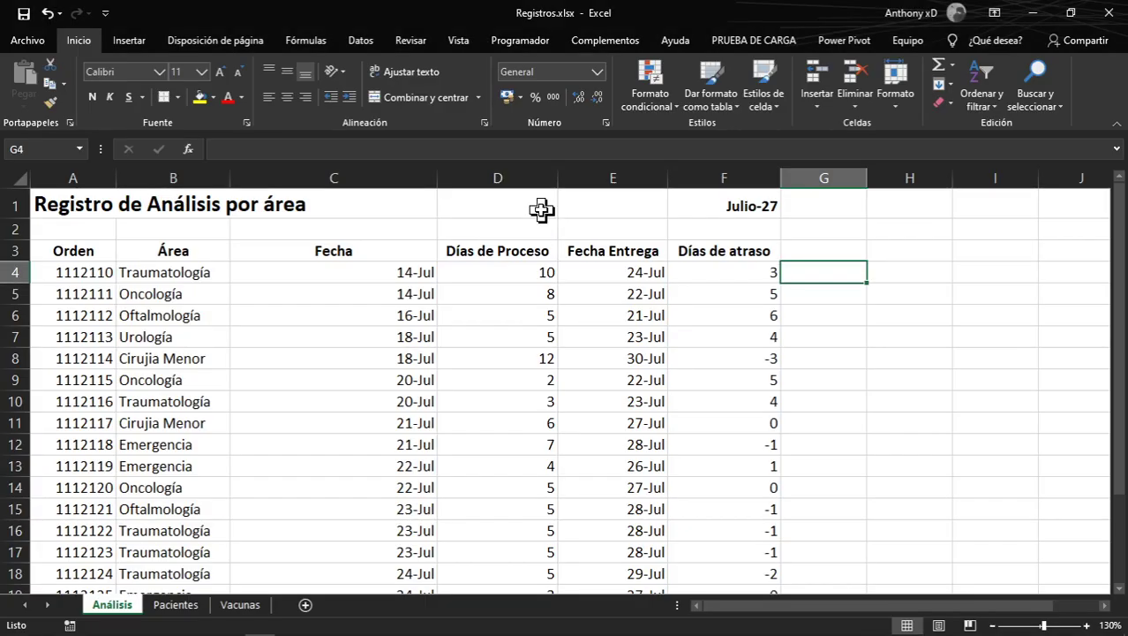
click(712, 274)
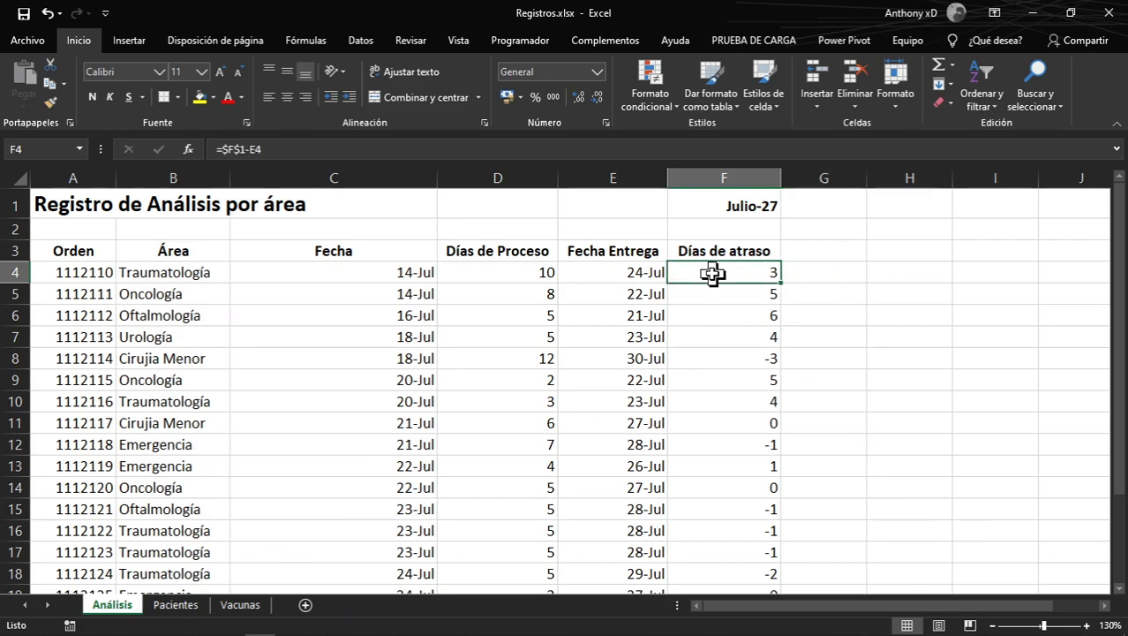
key(alt+Tab)
scroll(711, 292, down, 1)
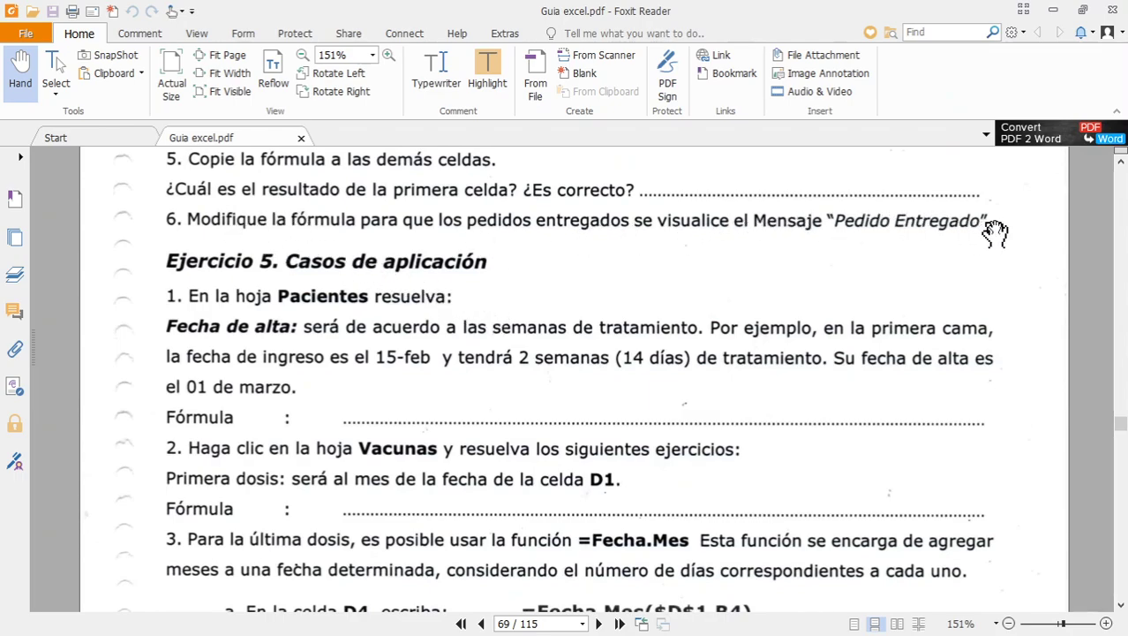
Return to Excel and review the Fecha value in C4 and the Días de Proceso and Fecha Entrega headings
key(alt+Tab)
drag(1027, 611, 1083, 588)
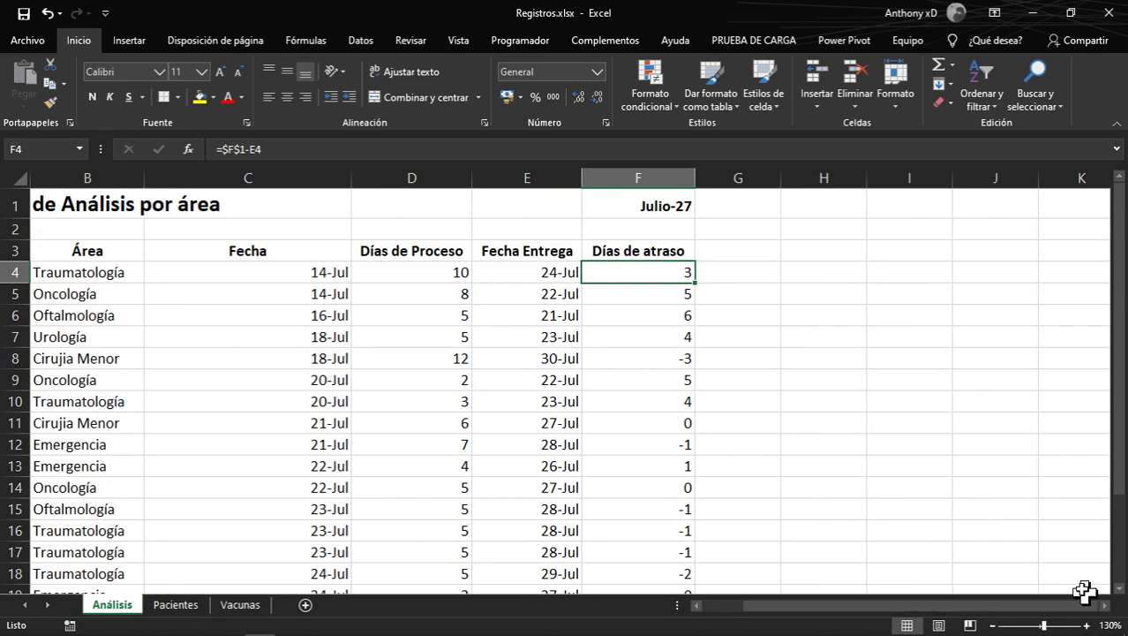
click(429, 273)
click(311, 272)
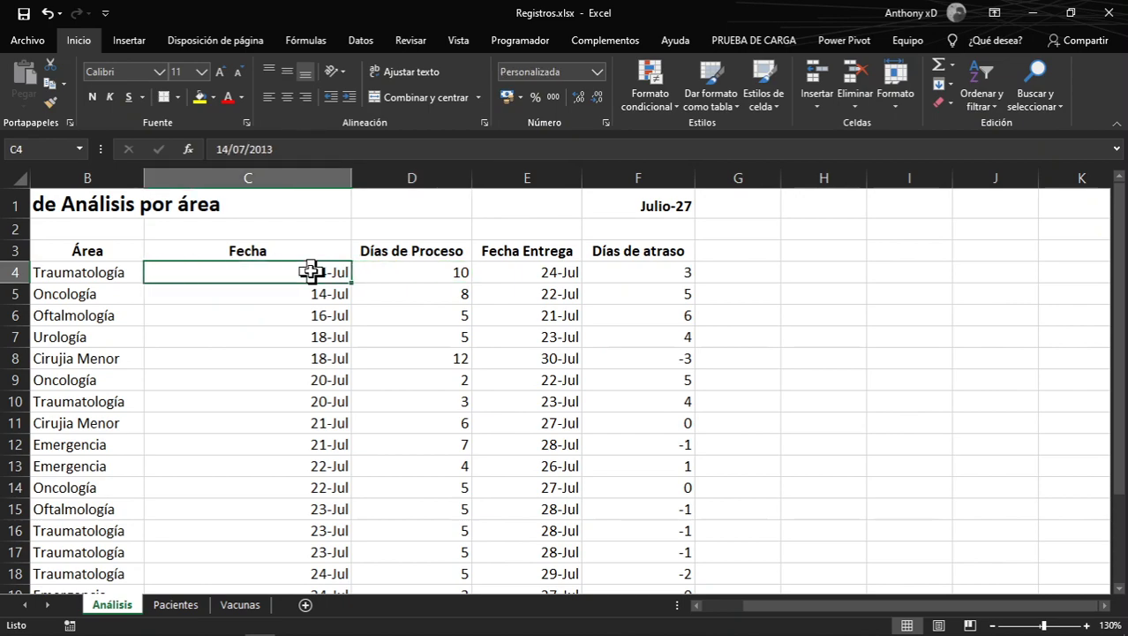
click(419, 253)
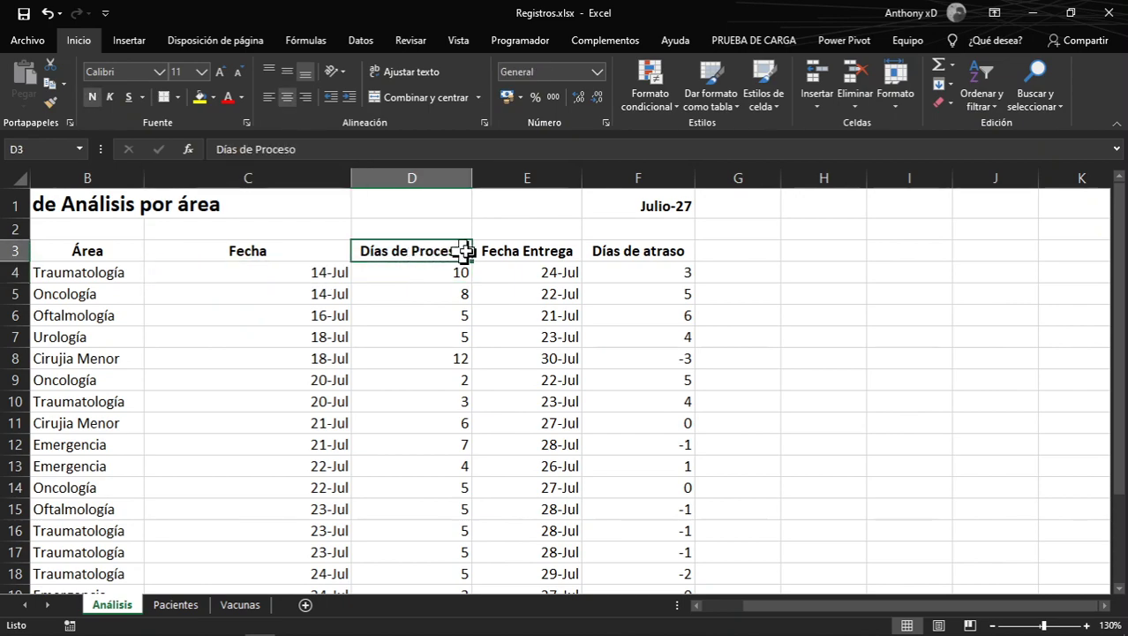
click(514, 251)
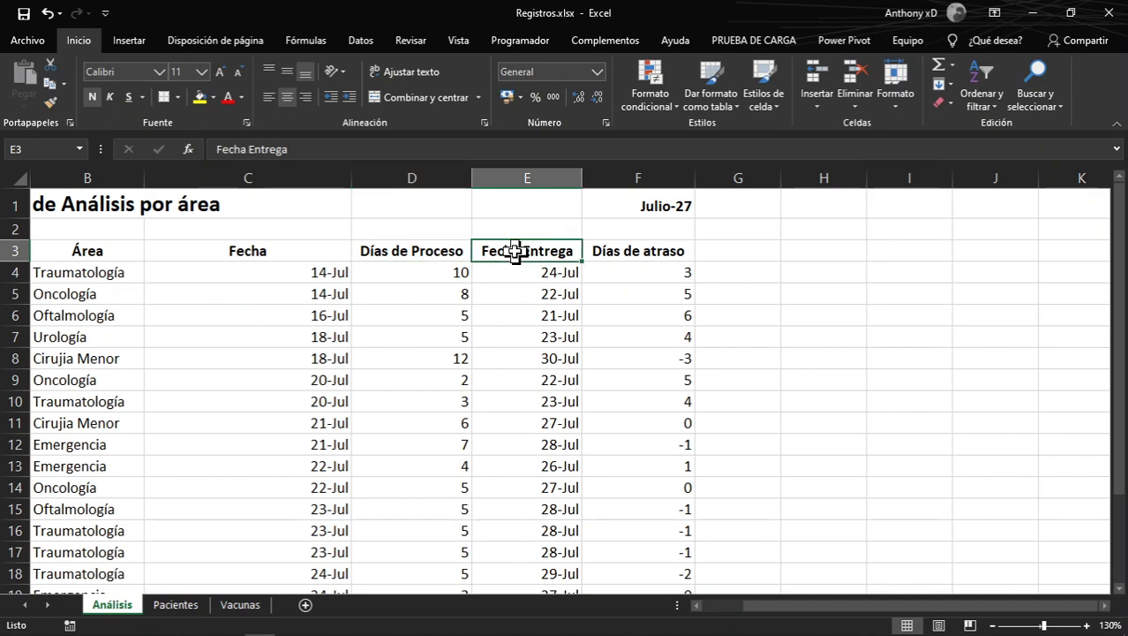
Examine the full date stored in cell F1 without changing it
click(656, 206)
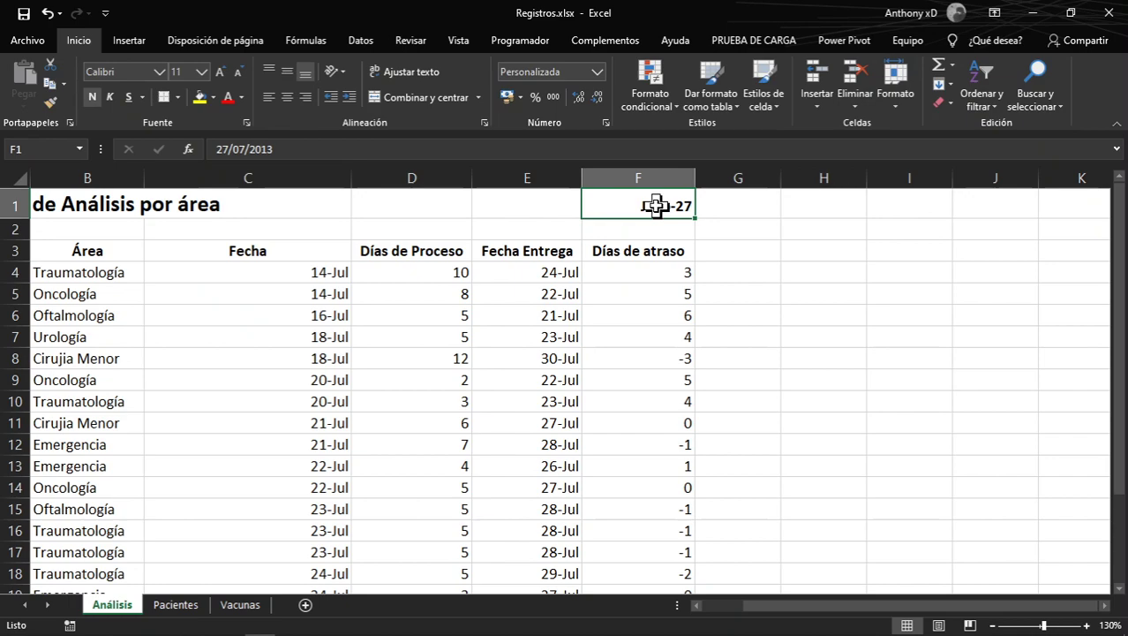
double_click(646, 204)
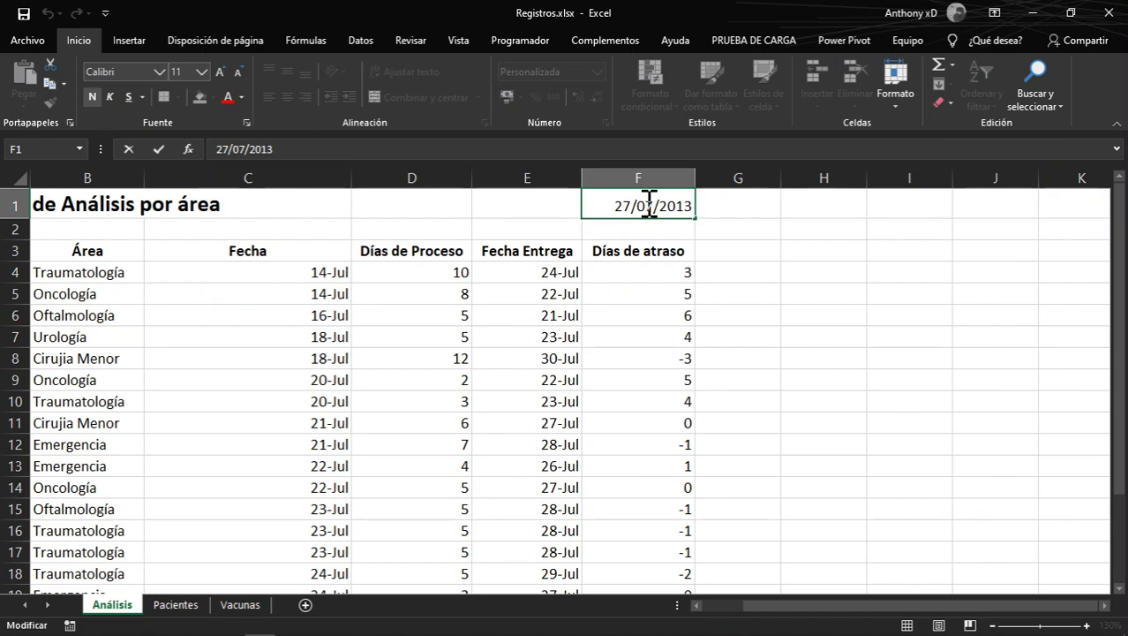
drag(594, 202, 729, 202)
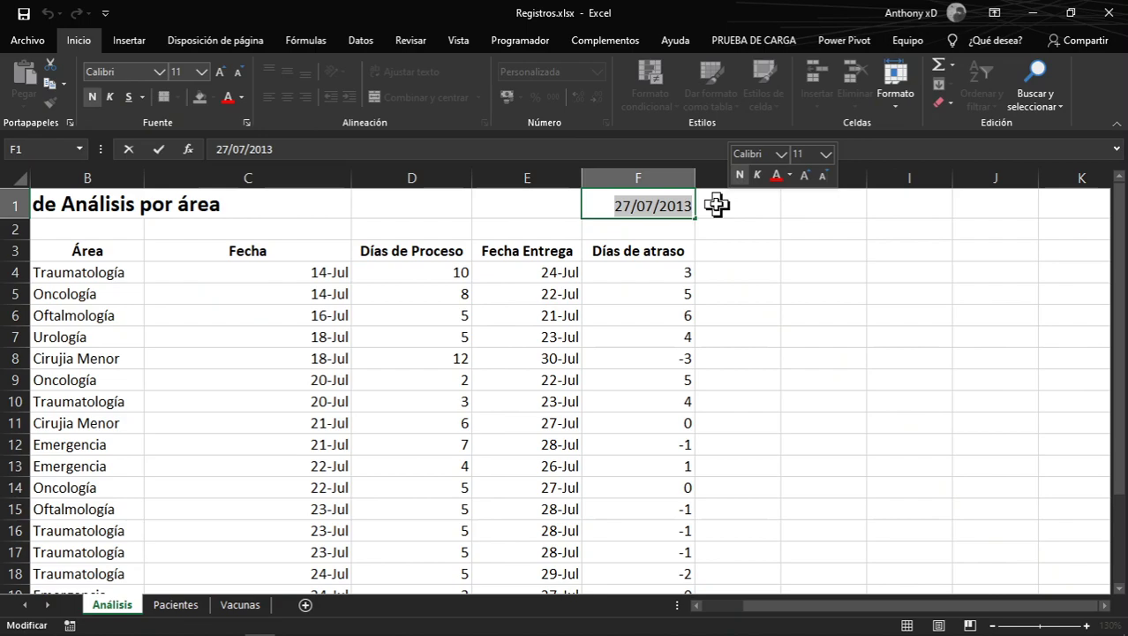
click(676, 231)
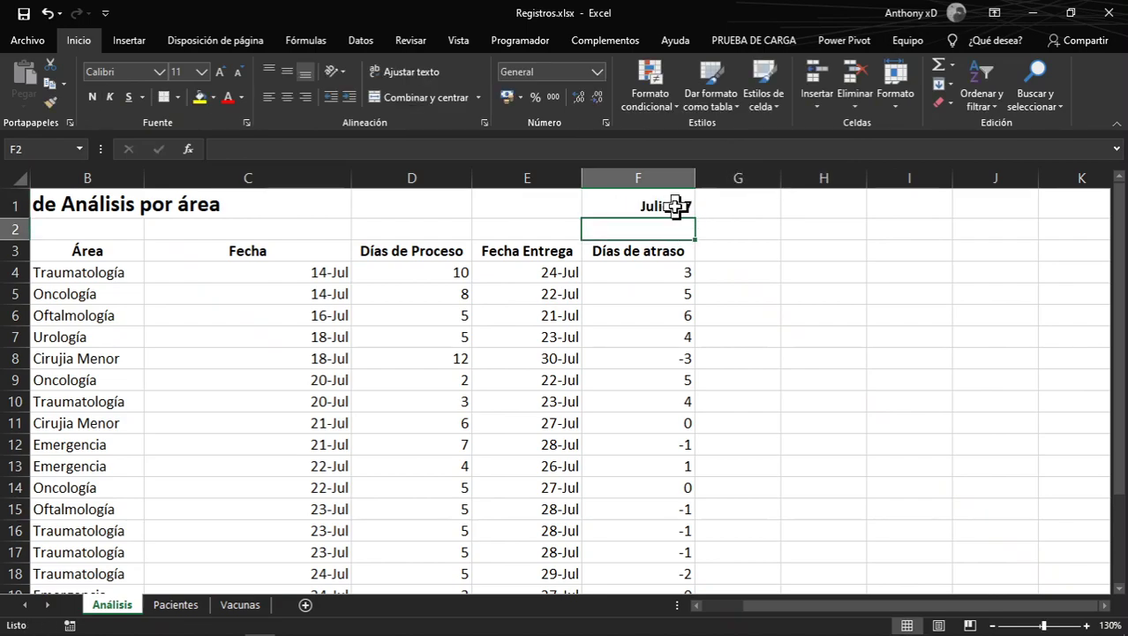
Compare the reference date in F1 with the delivery date in E4 and the delay calculated in F4
click(675, 205)
click(536, 278)
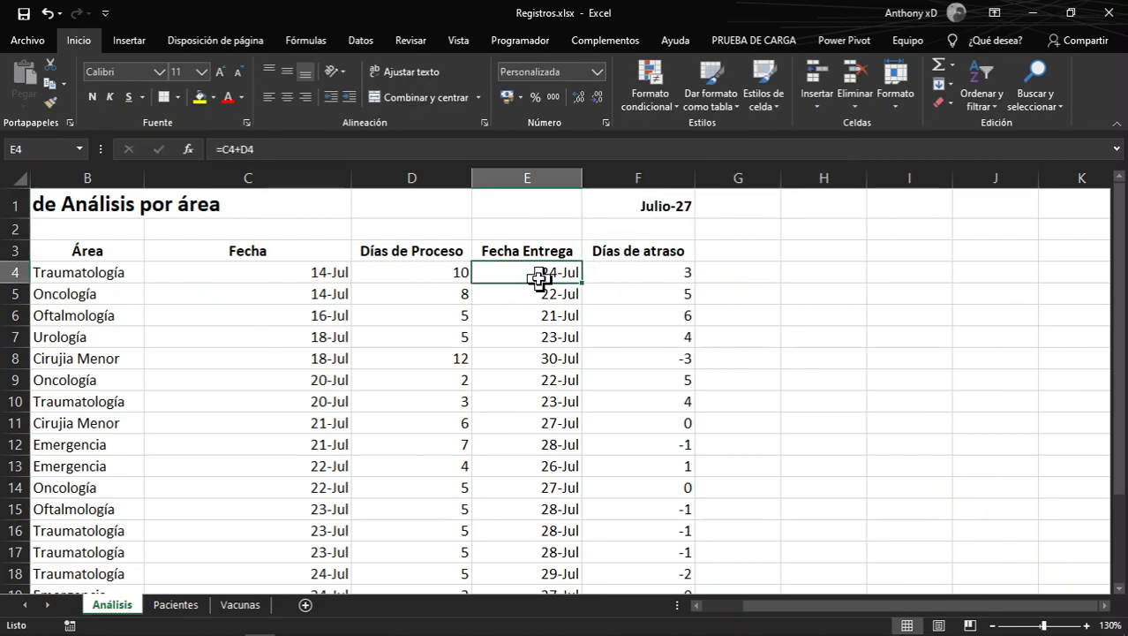
drag(821, 618, 864, 590)
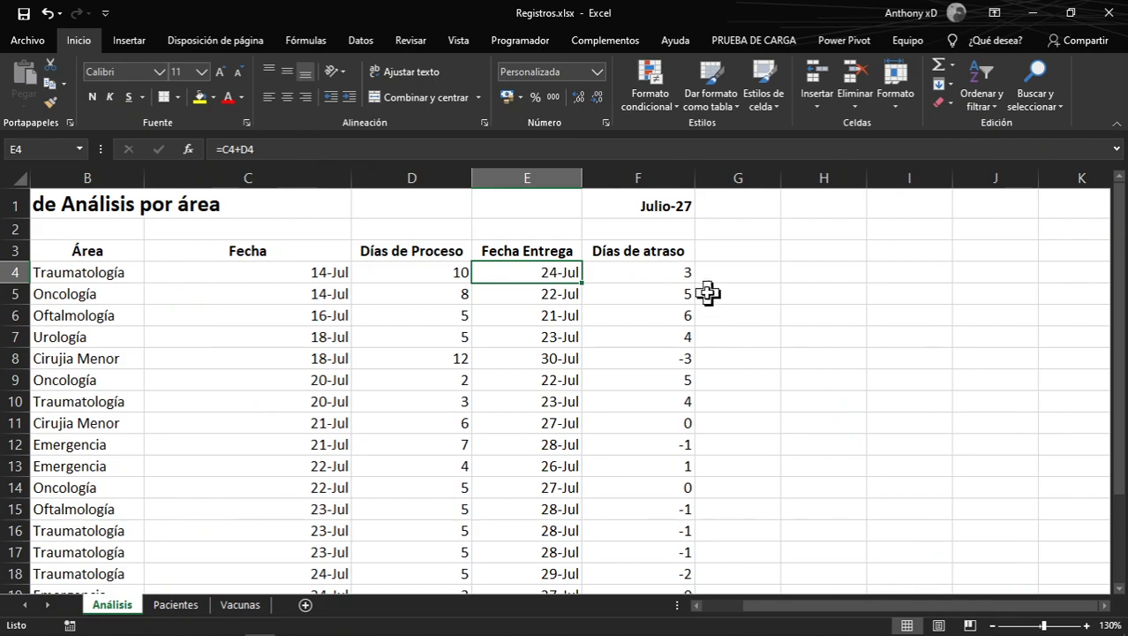
click(665, 203)
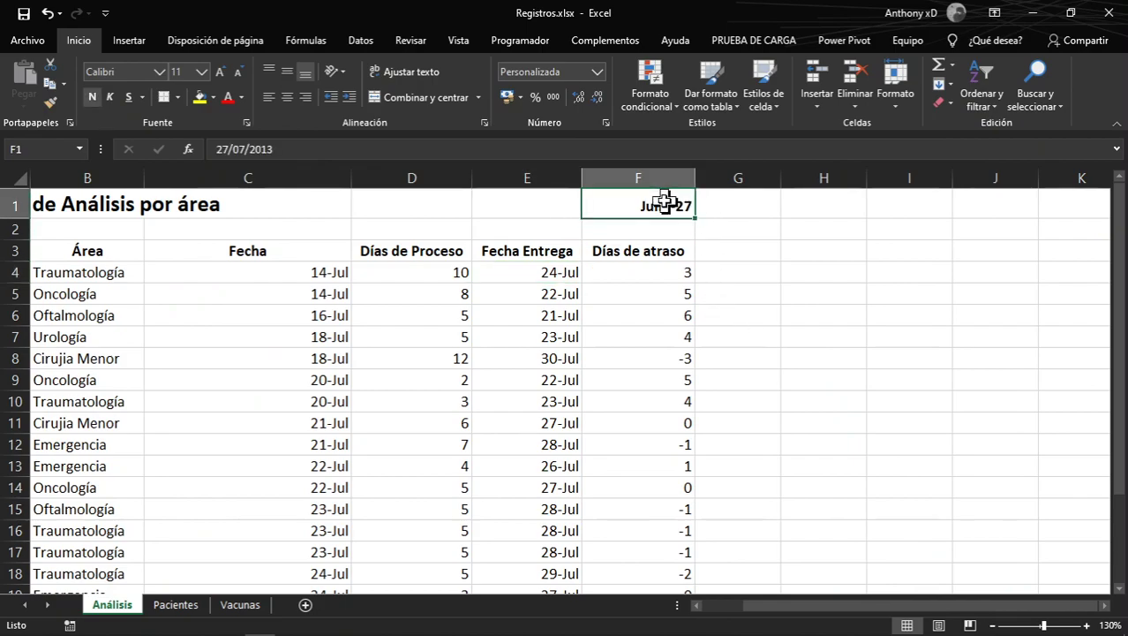
click(533, 276)
click(661, 279)
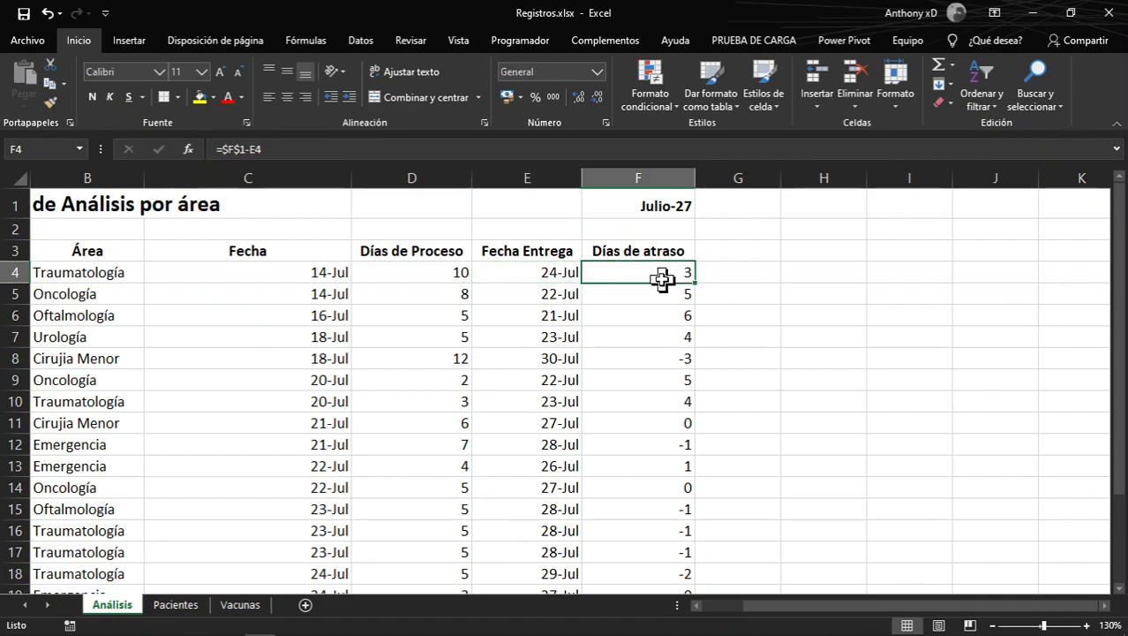
Check the delivery date and delay in E11 and F11, and recheck F4 against F1 and E4
click(549, 433)
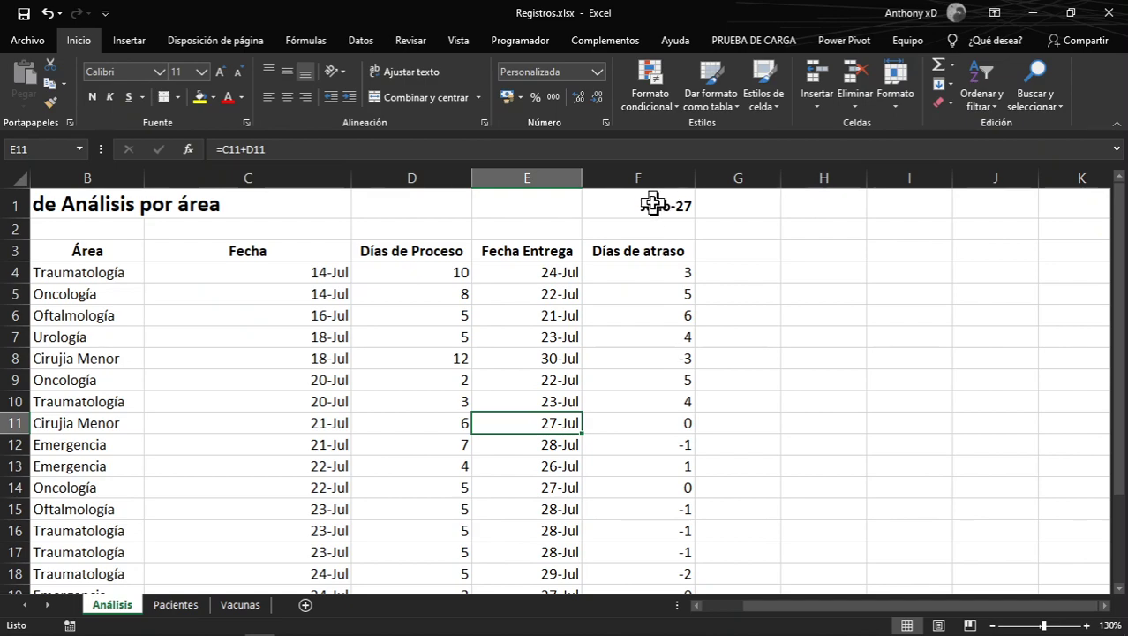
click(616, 423)
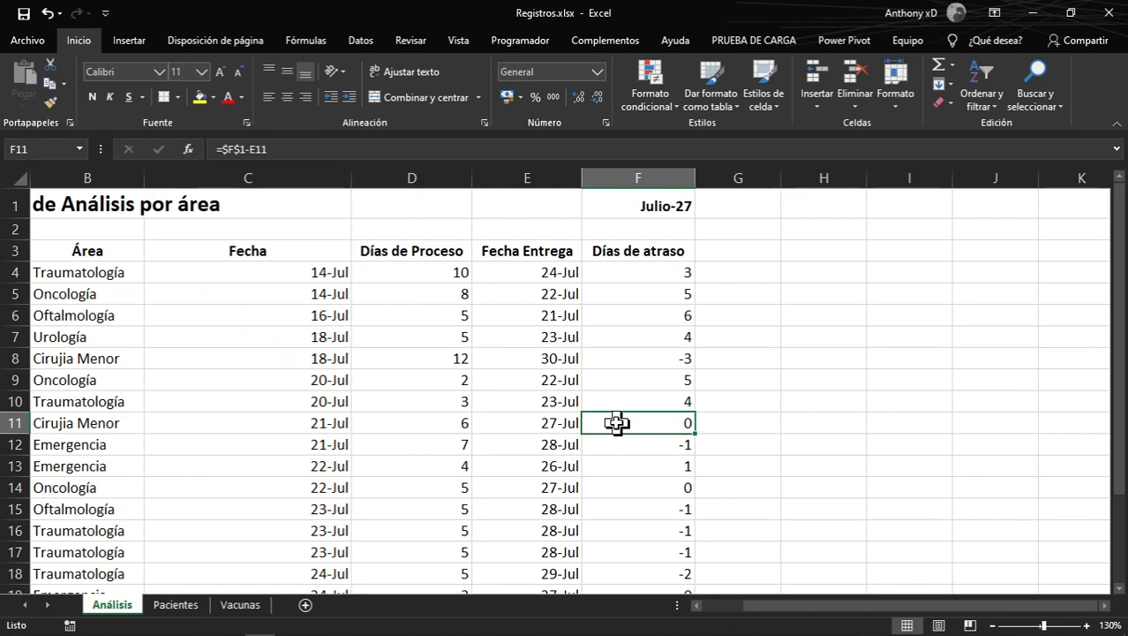
click(622, 273)
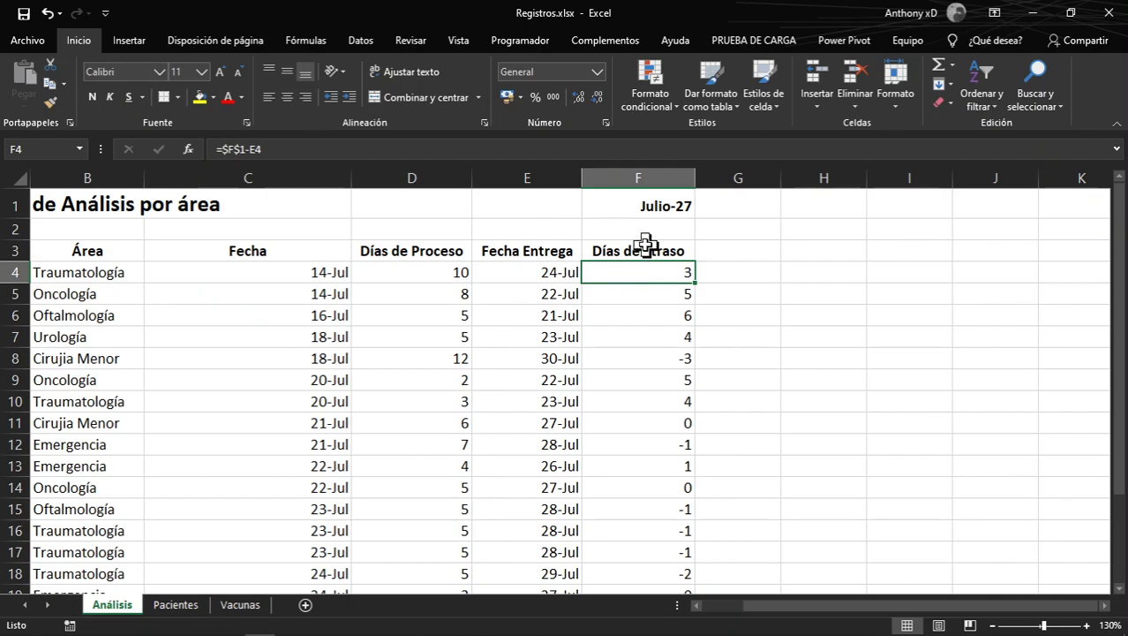
click(661, 206)
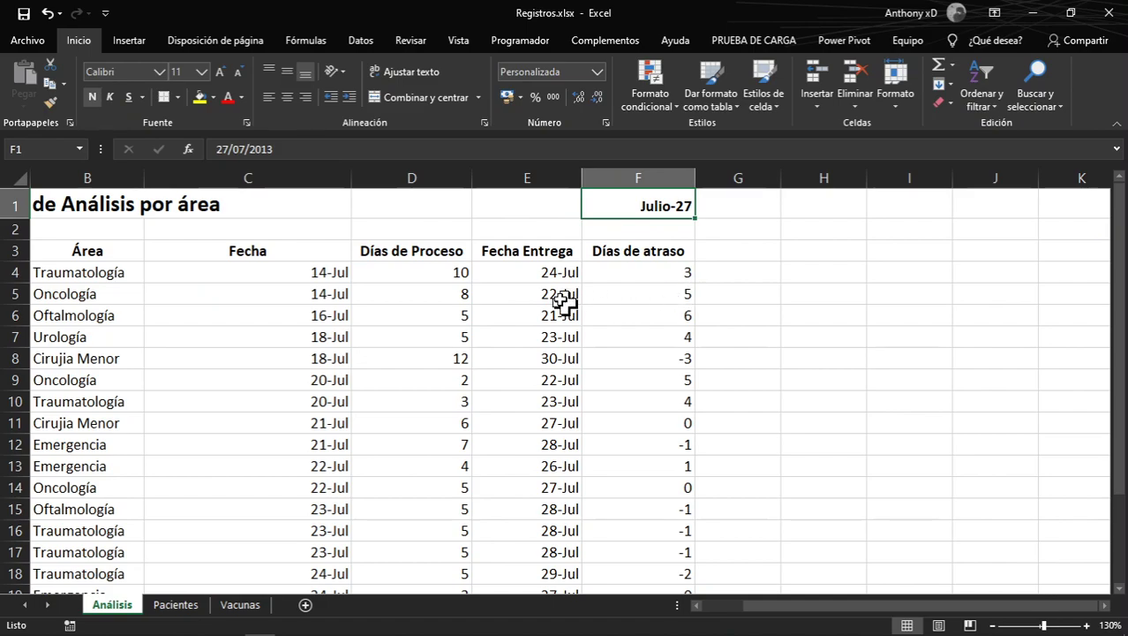
click(512, 274)
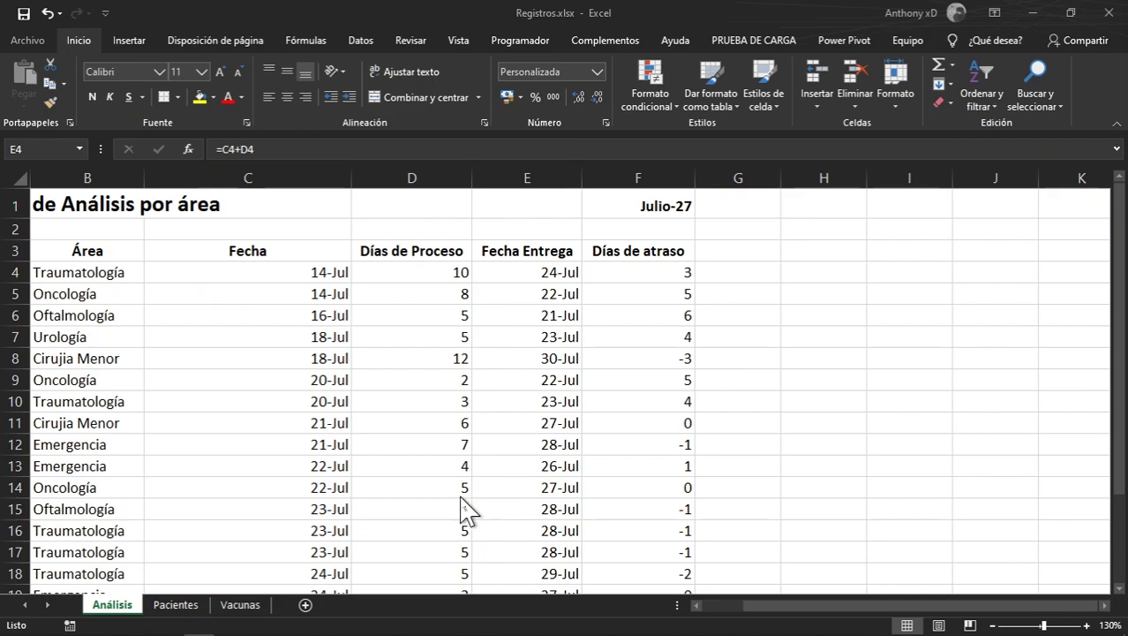
click(527, 289)
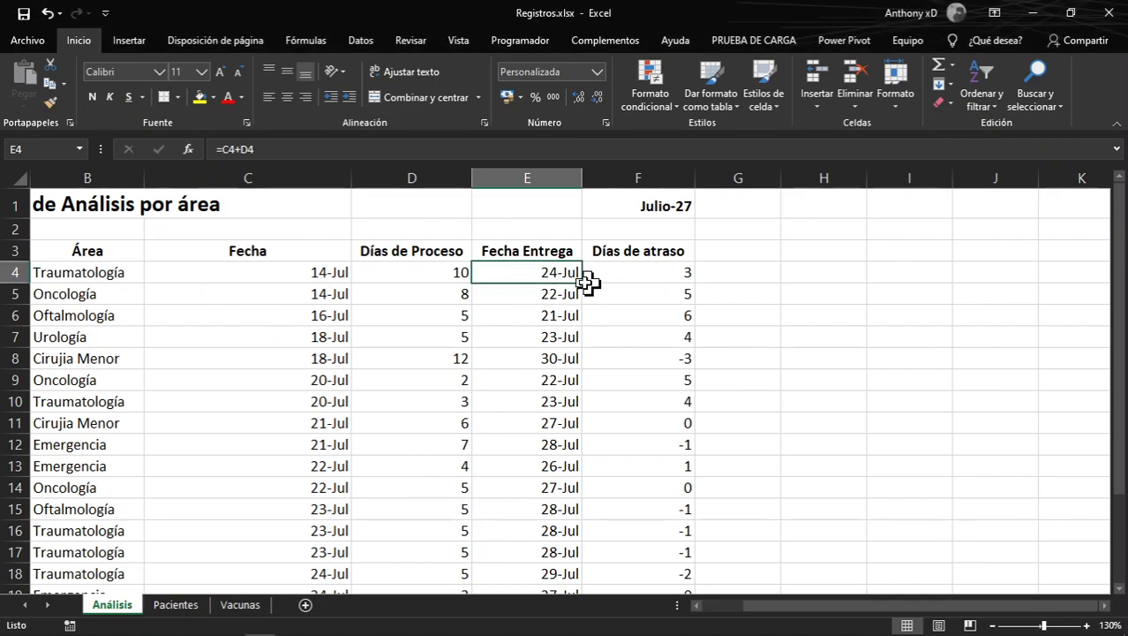
Compare the delivery date in E21 and the delay in F21 with the reference date in F1
scroll(753, 291, down, 2)
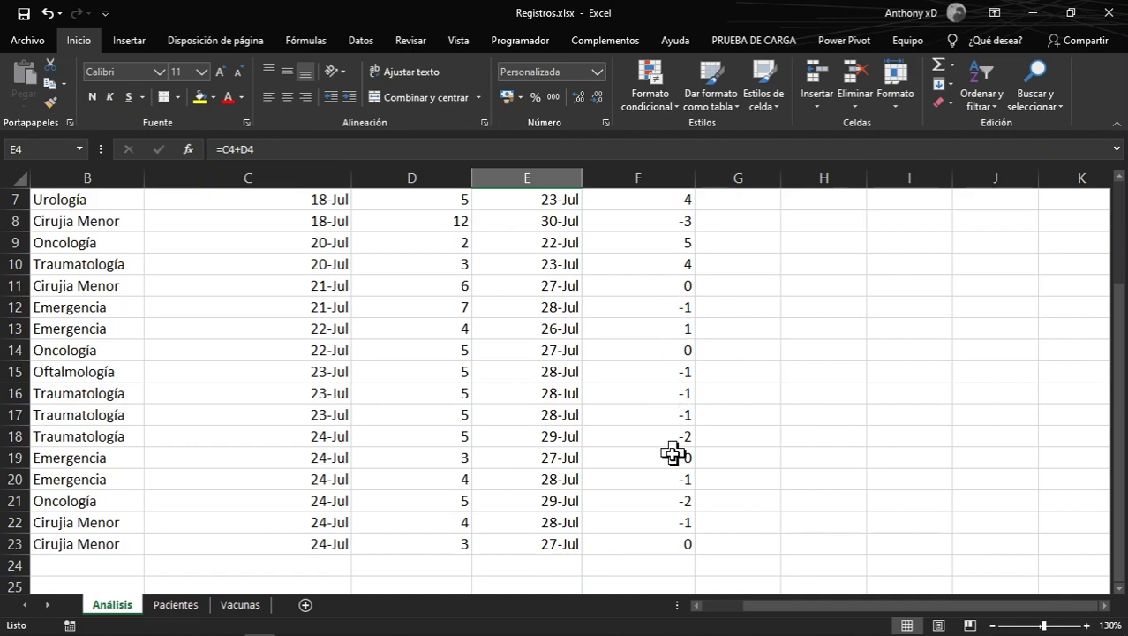
click(628, 502)
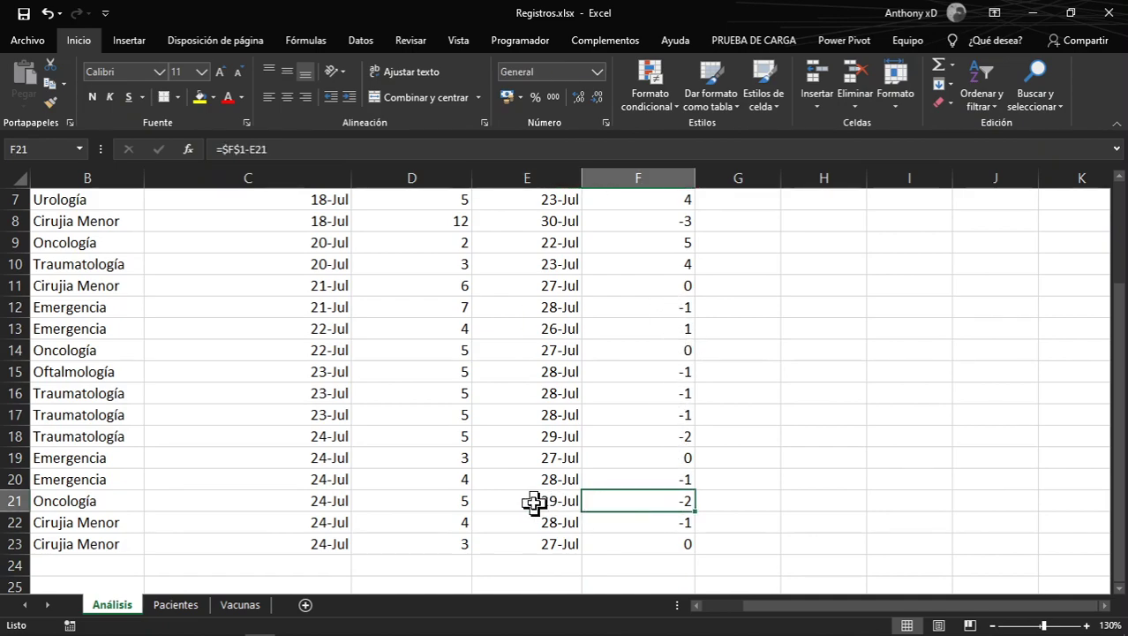
click(534, 501)
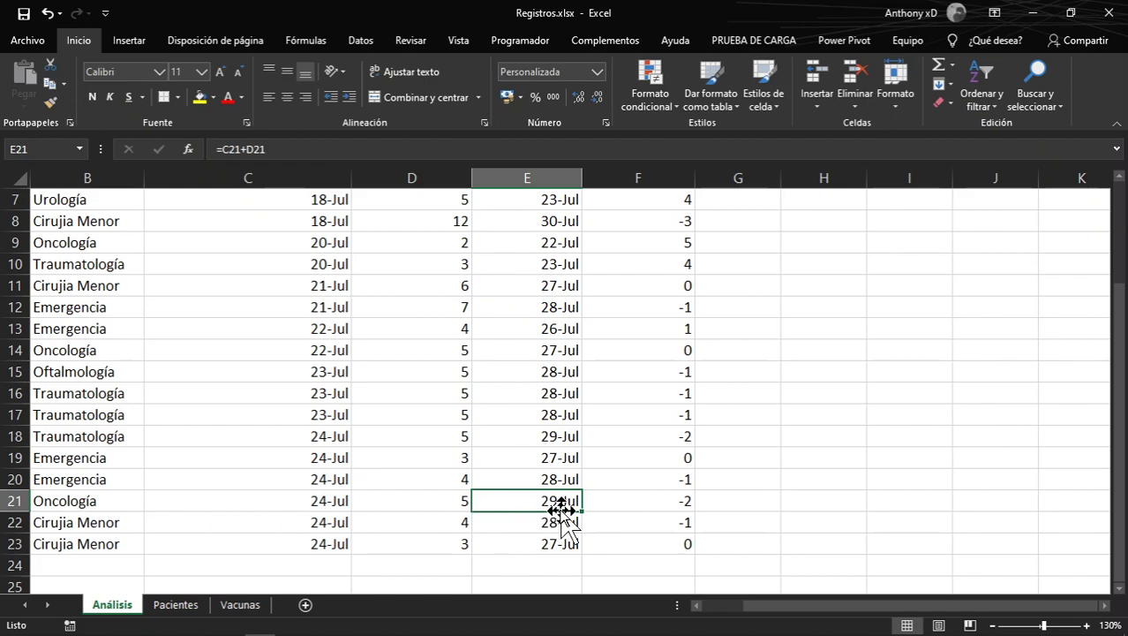
click(666, 499)
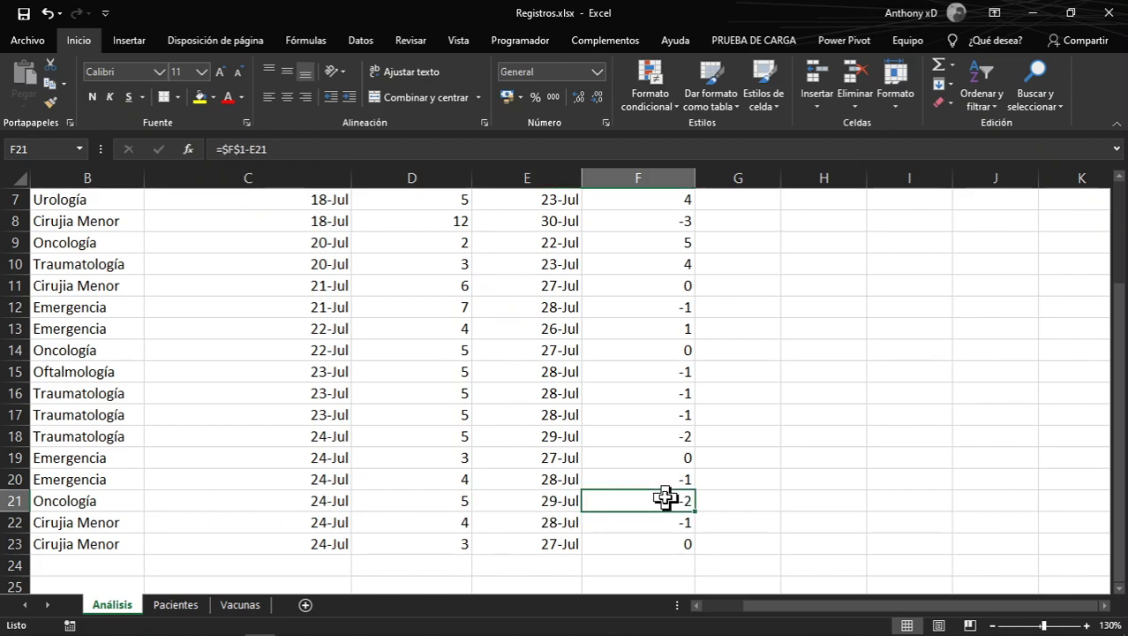
click(549, 502)
scroll(666, 454, up, 2)
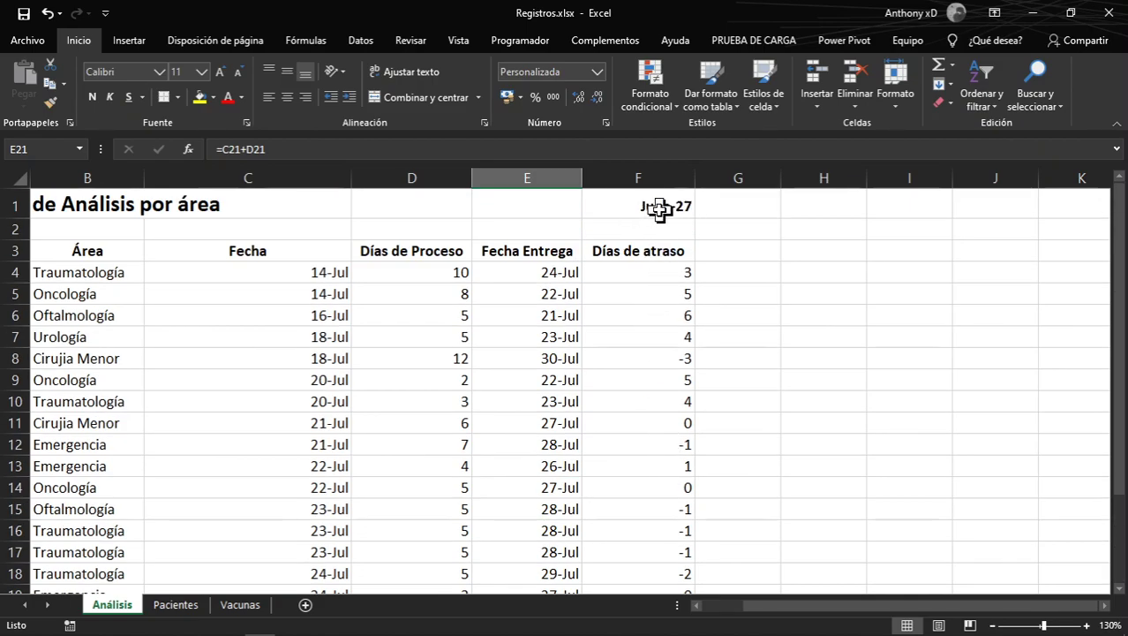
scroll(689, 208, down, 3)
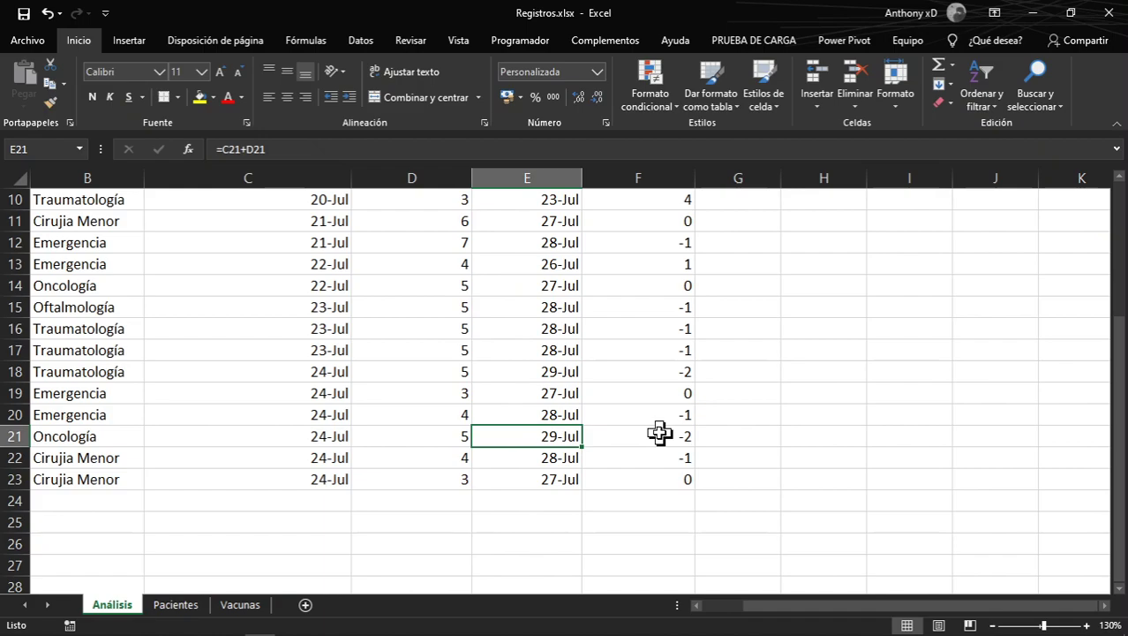
scroll(660, 435, up, 3)
scroll(662, 442, down, 3)
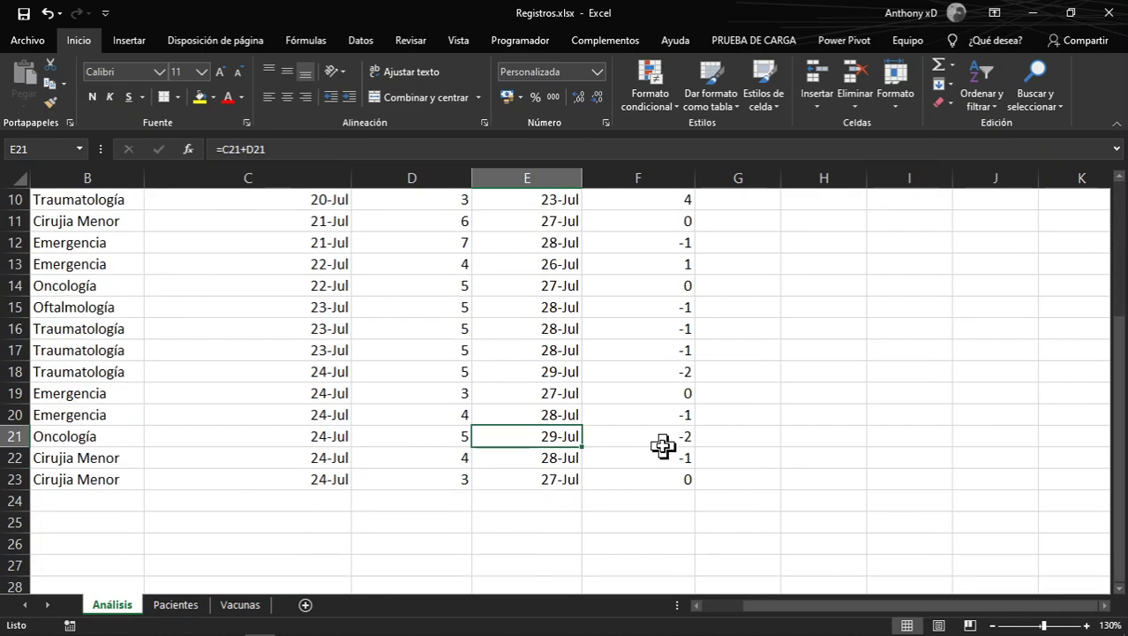
scroll(662, 442, up, 3)
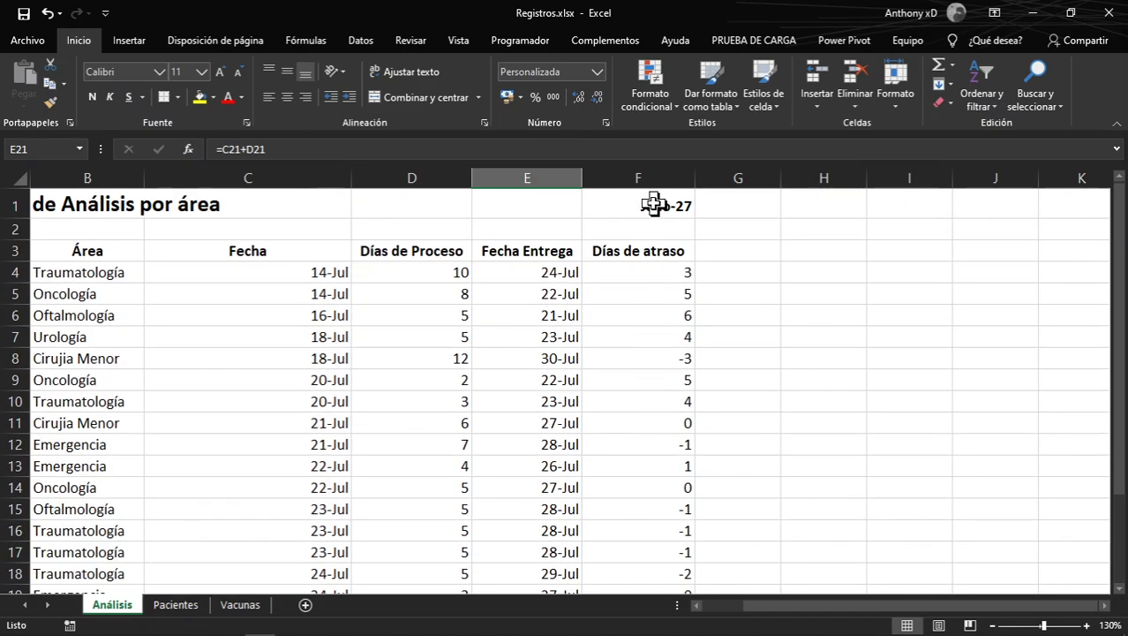
Review F1 and the Días de atraso column down to its last row, and return to Ejercicio 4 in the Foxit Reader guide
click(654, 205)
click(642, 276)
key(ctrl+Down)
scroll(642, 282, up, 5)
key(alt+Tab)
scroll(336, 503, up, 3)
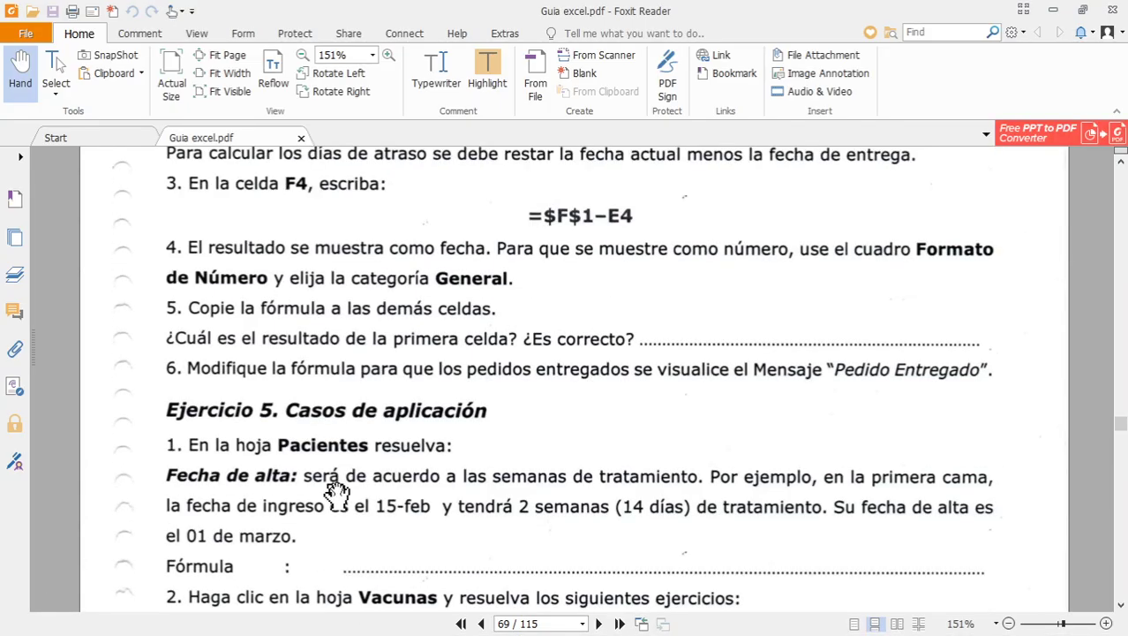
Review the remaining Ejercicio 4 items in the guide and the Días de atraso column on the Análisis sheet in Excel
scroll(336, 495, up, 2)
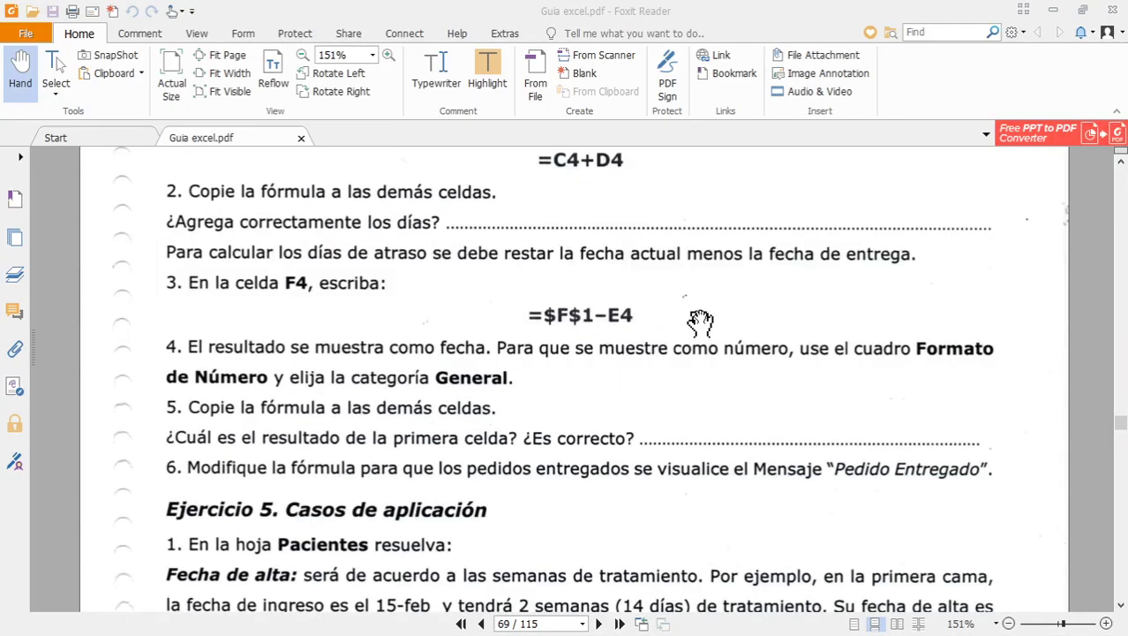
key(alt+Tab)
key(Tab)
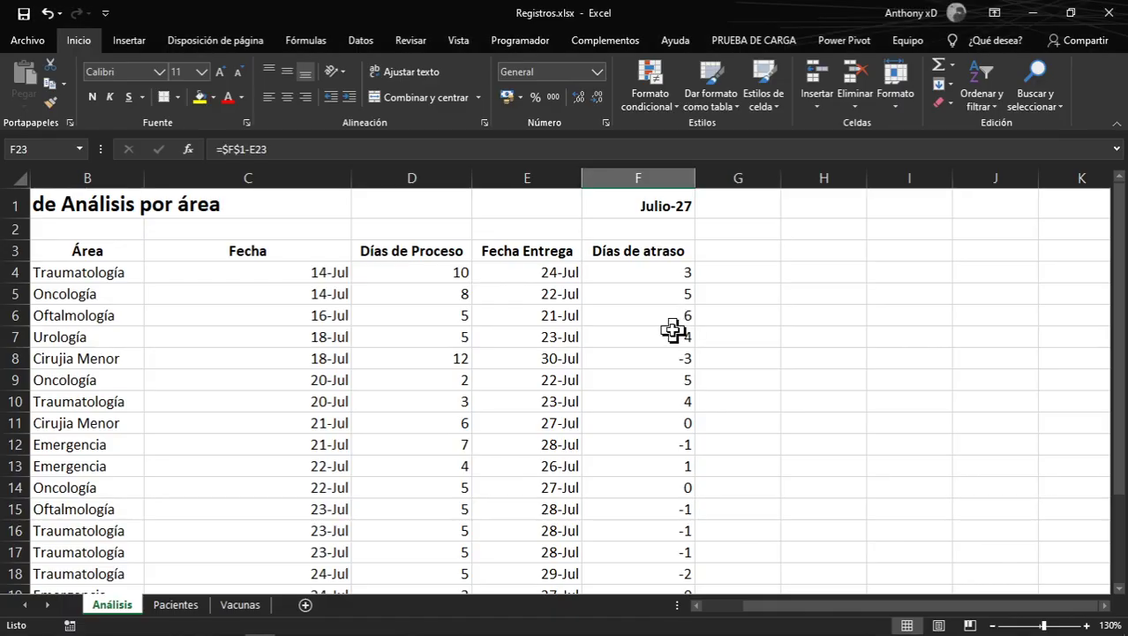
scroll(673, 330, down, 2)
scroll(673, 330, up, 2)
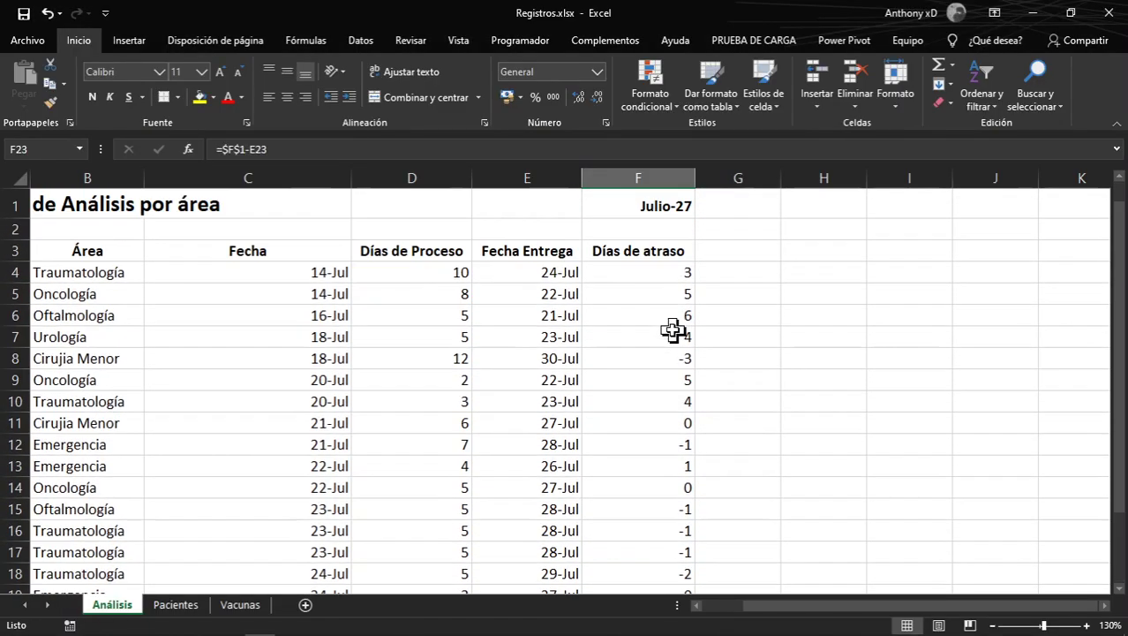
Recheck the "Pedido Entregado" instruction in the Foxit Reader guide and start an SI formula in cell G4 of the Excel sheet
click(723, 275)
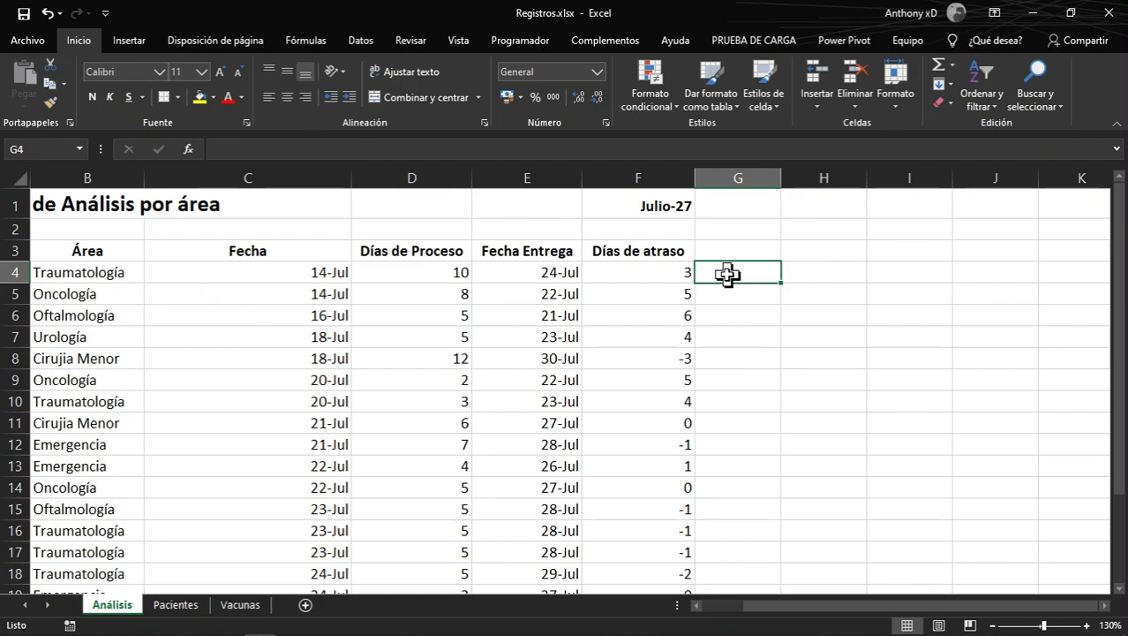
key(alt+Tab)
key(Tab)
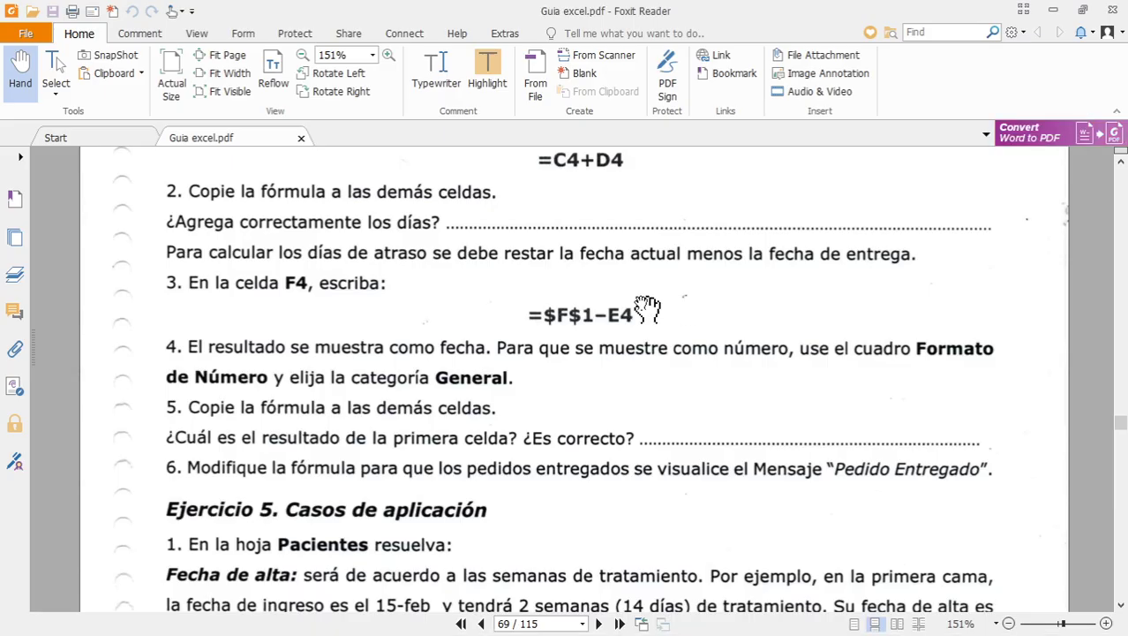
scroll(468, 347, down, 2)
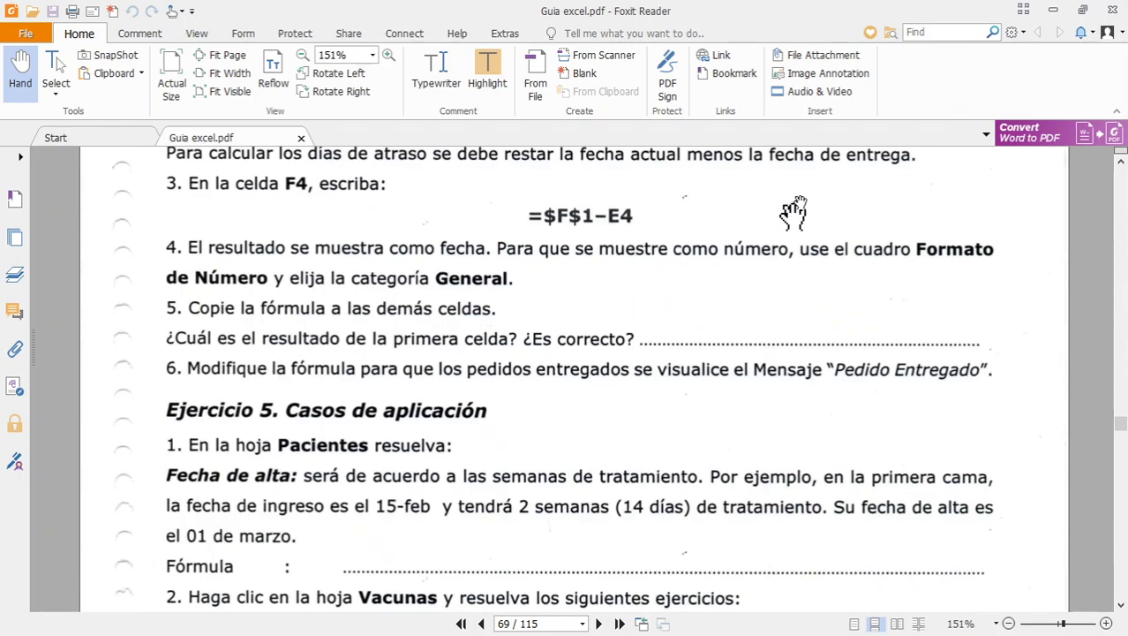
click(1053, 13)
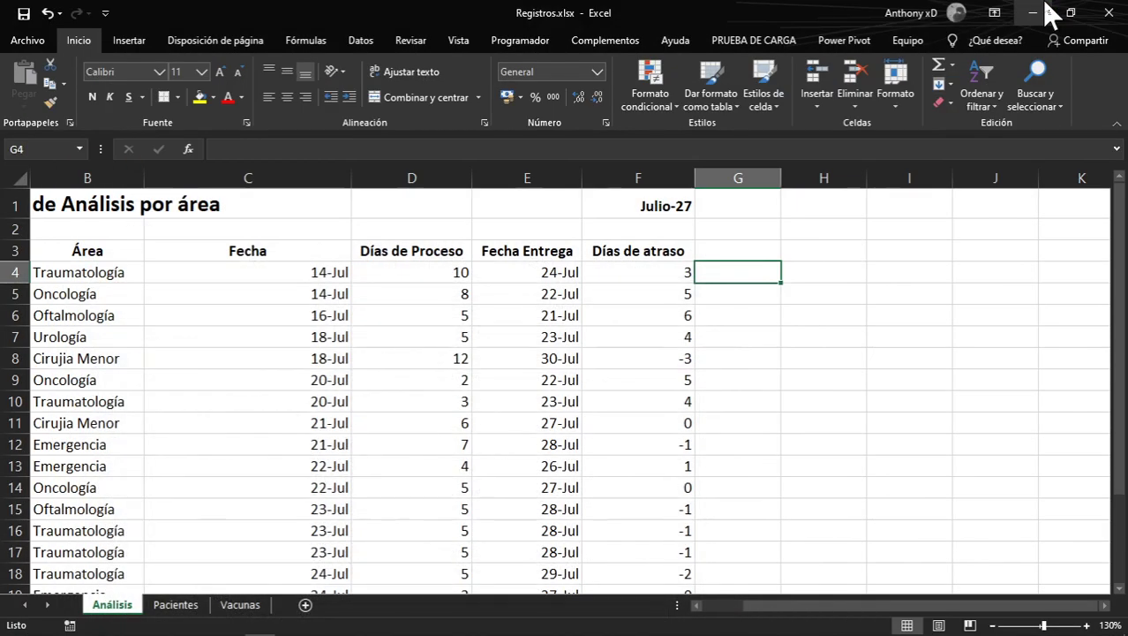
text(=s)
key(BackSpace)
text(i()
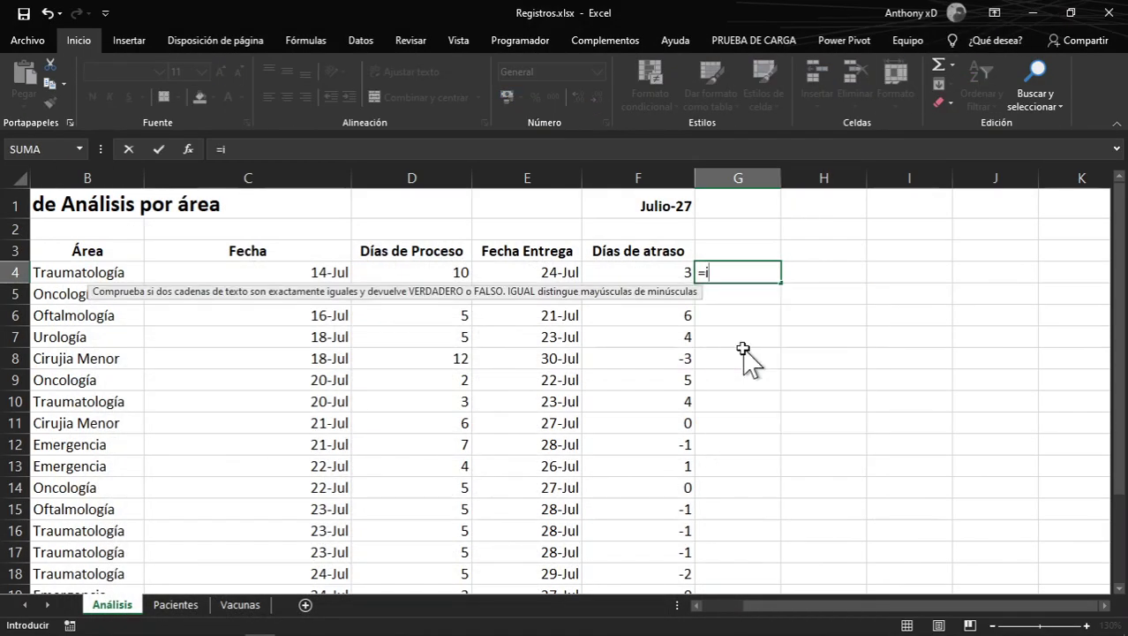
key(BackSpace)
text(si)
key(BackSpace)
key(BackSpace)
key(BackSpace)
text(si()
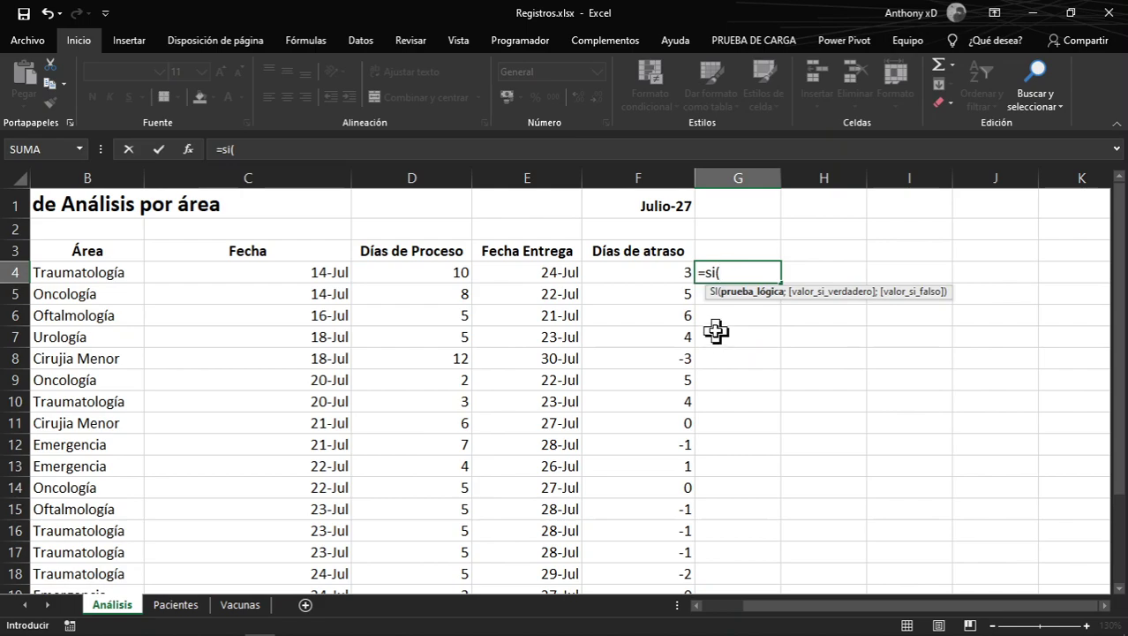
click(644, 206)
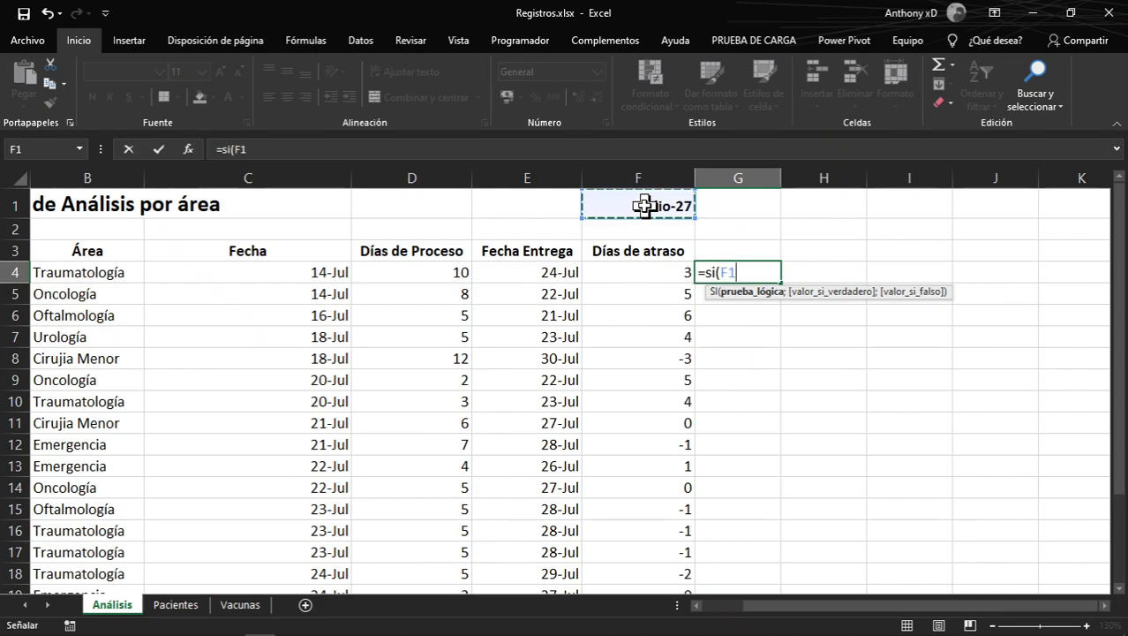
key(F4)
text(=)
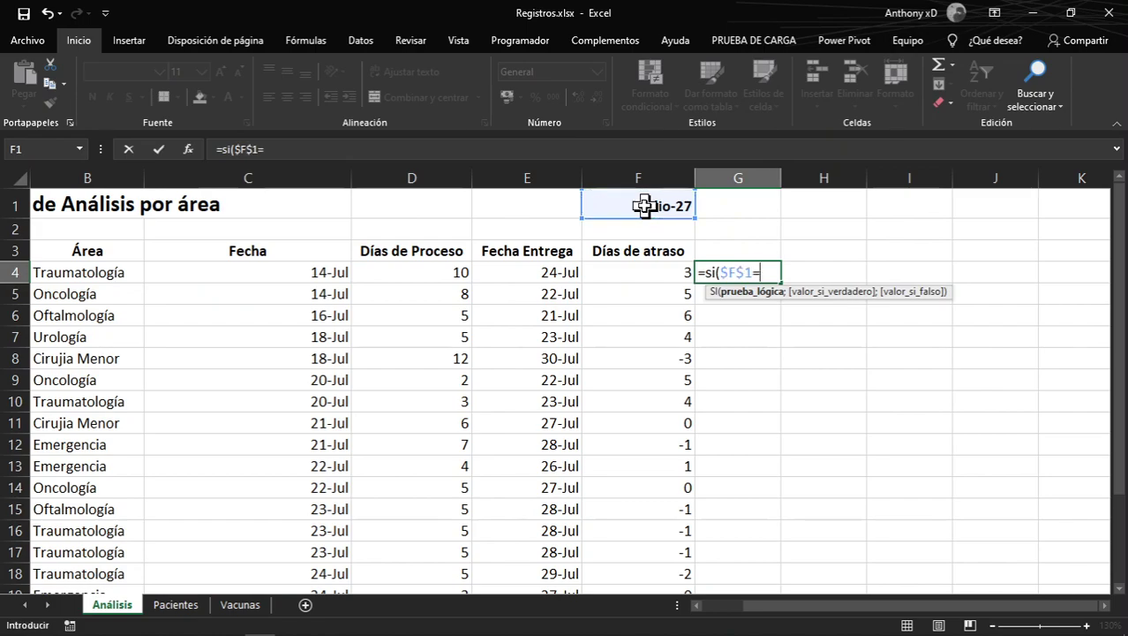
click(513, 270)
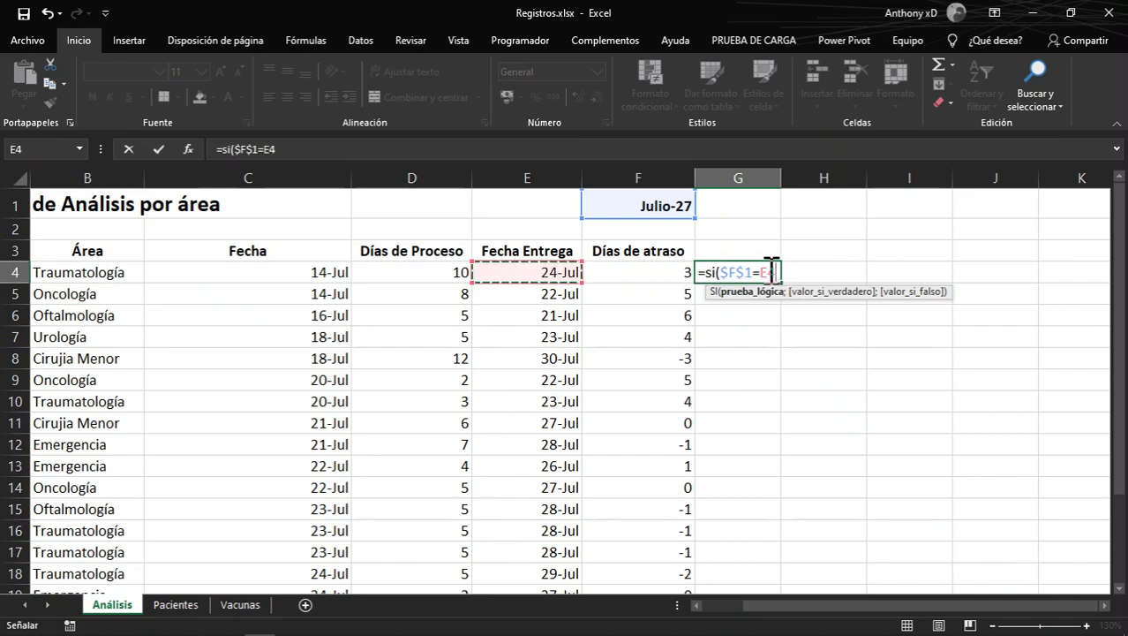
text(,)
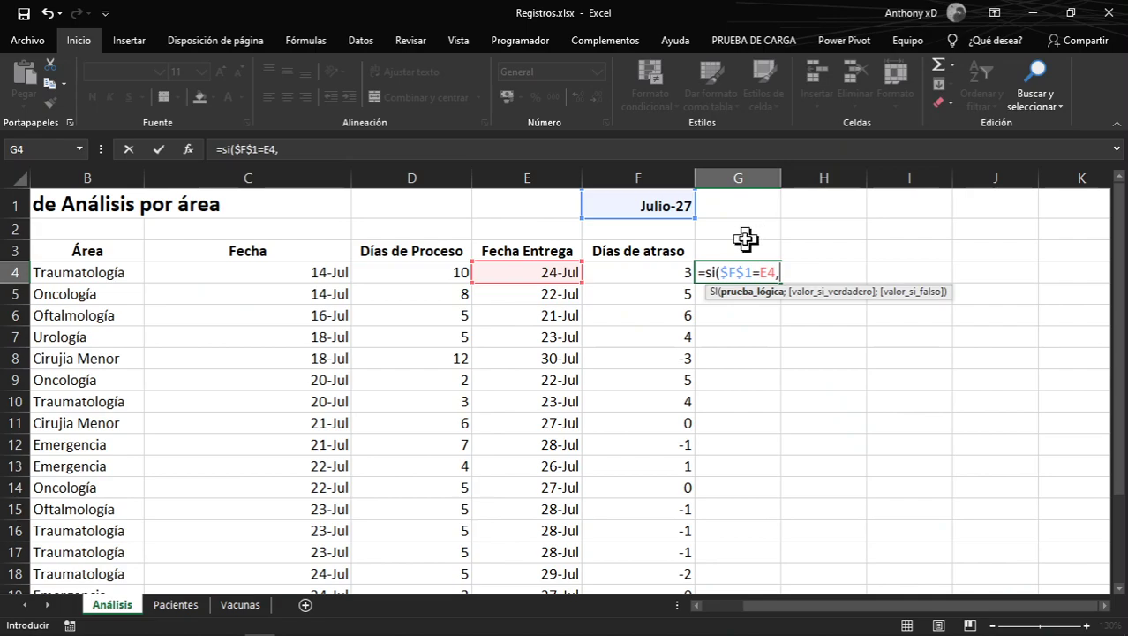
key(BackSpace)
key(BackSpace)
key(BackSpace)
key(BackSpace)
key(BackSpace)
key(BackSpace)
key(BackSpace)
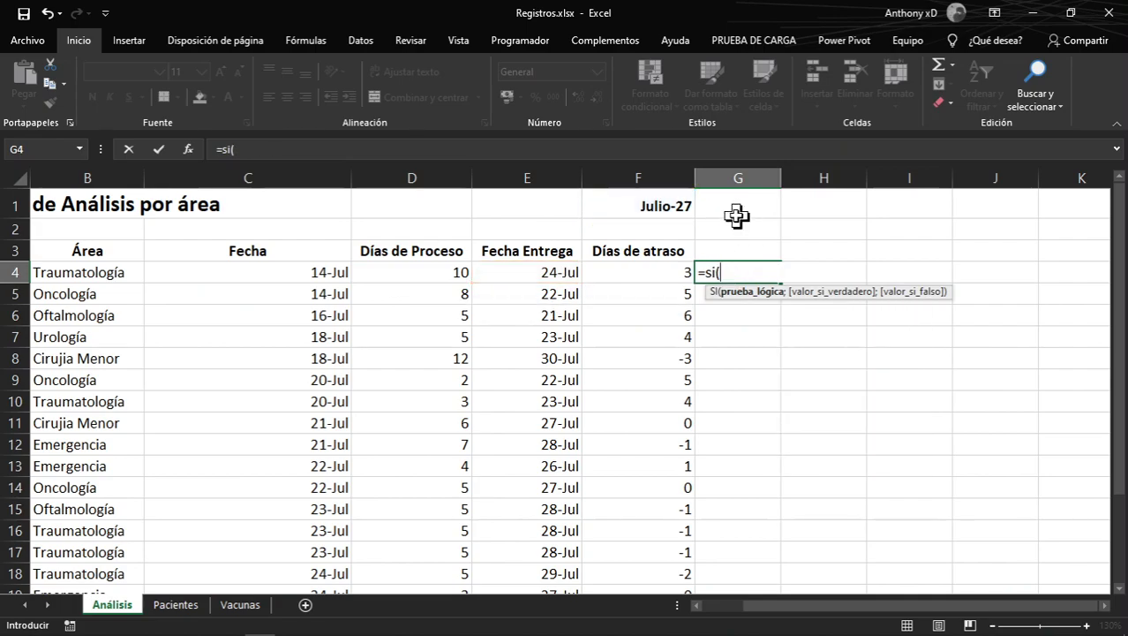
Use F4=0 as the logical test of the SI formula in G4
click(639, 271)
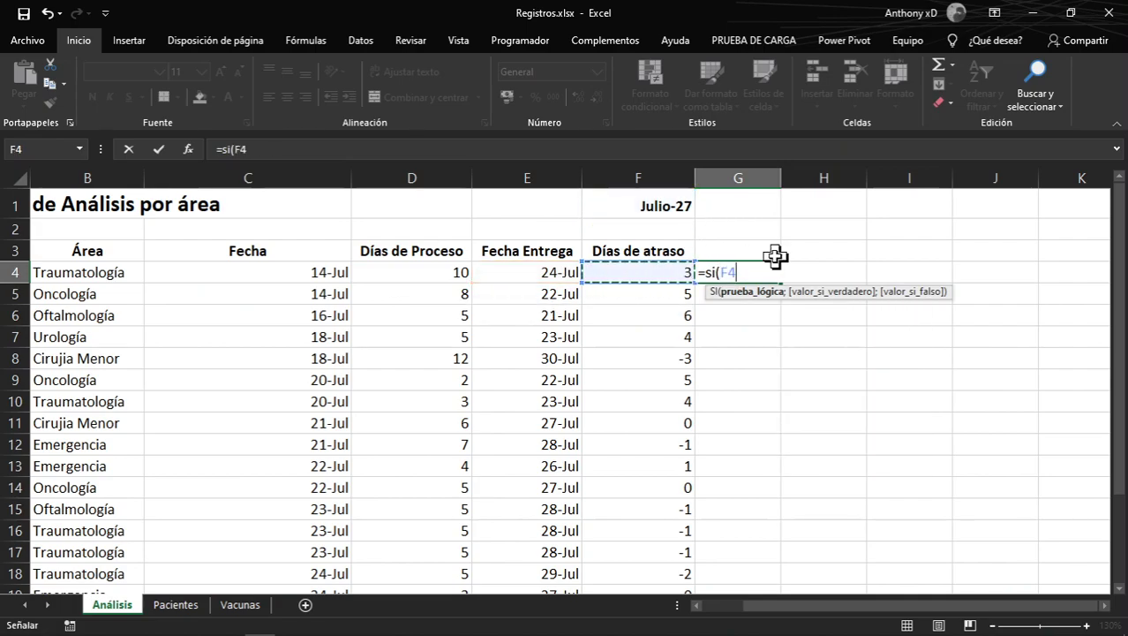
text(=0)
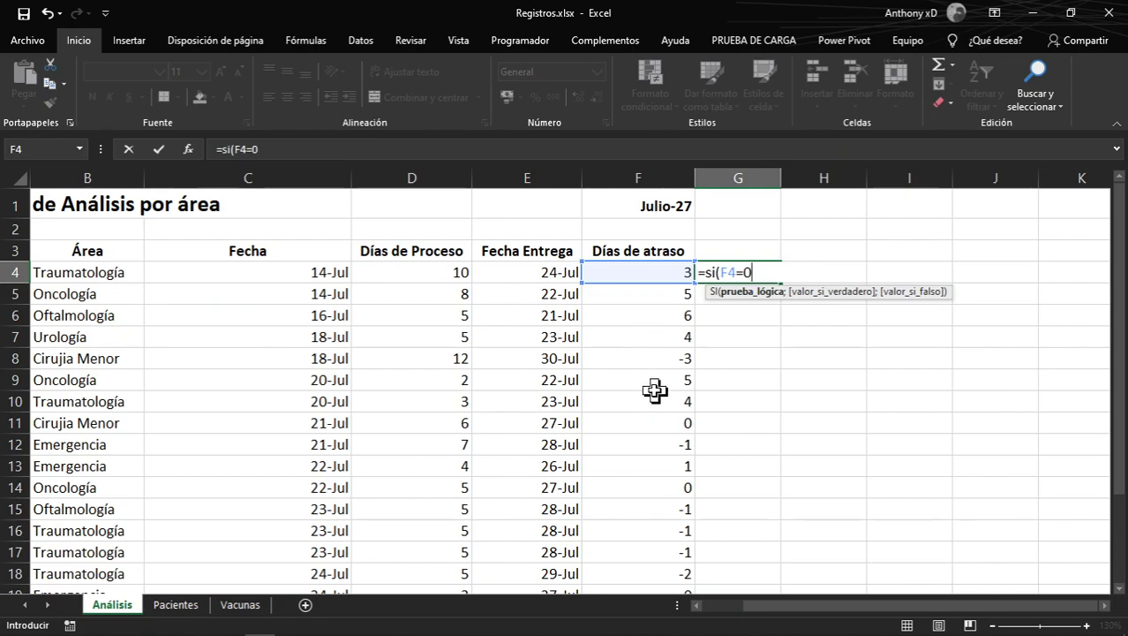
text(;)
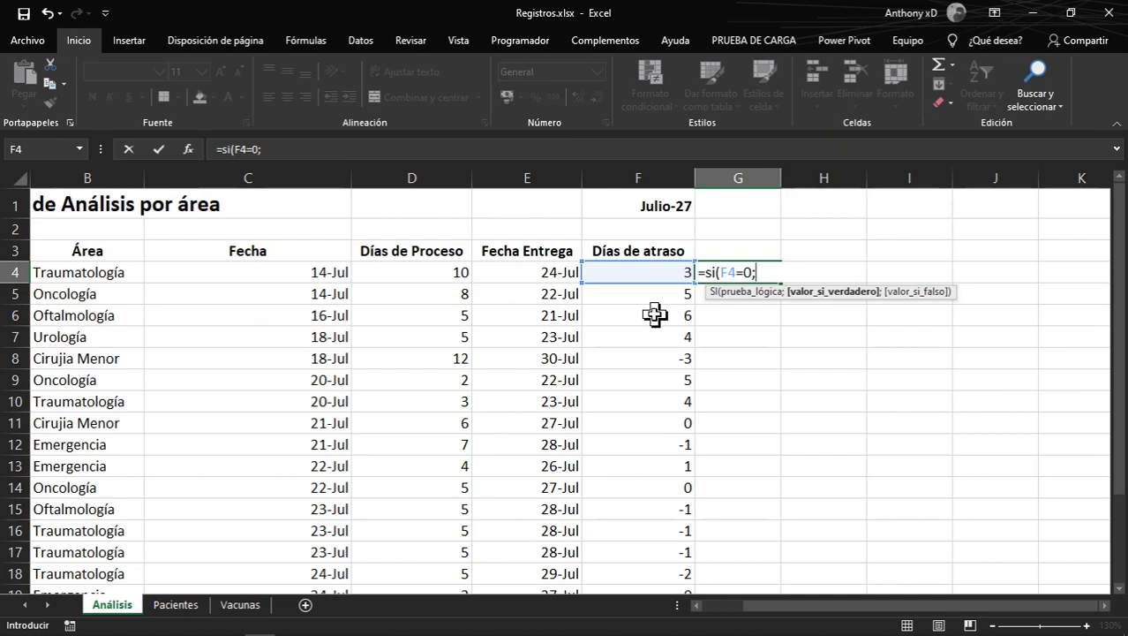
Enter "pedido entregado" as the value if true, checking the message wording in the Foxit Reader guide
text("entregado)
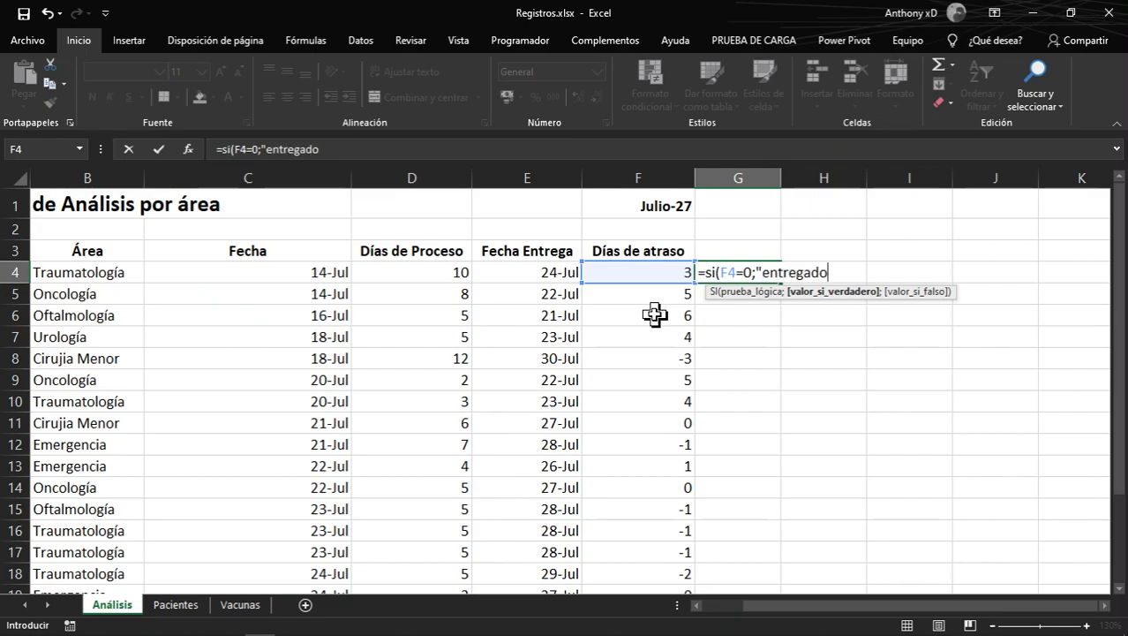
key(alt+Tab)
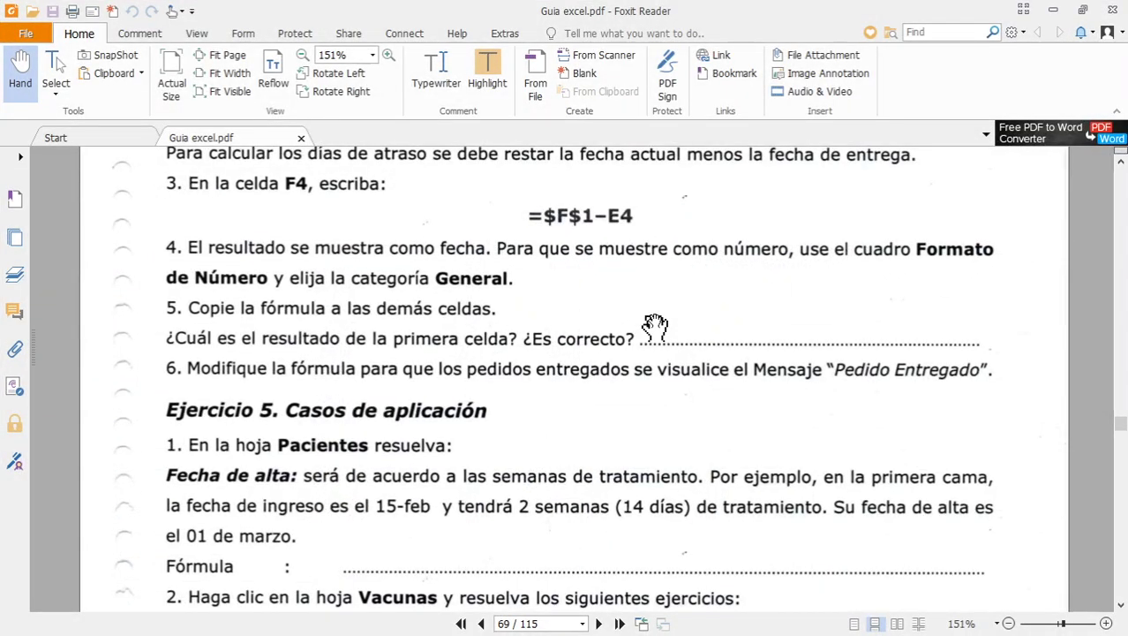
key(alt+Tab)
key(BackSpace)
key(BackSpace)
key(BackSpace)
key(BackSpace)
key(BackSpace)
key(BackSpace)
key(BackSpace)
key(BackSpace)
key(BackSpace)
text(pedido en)
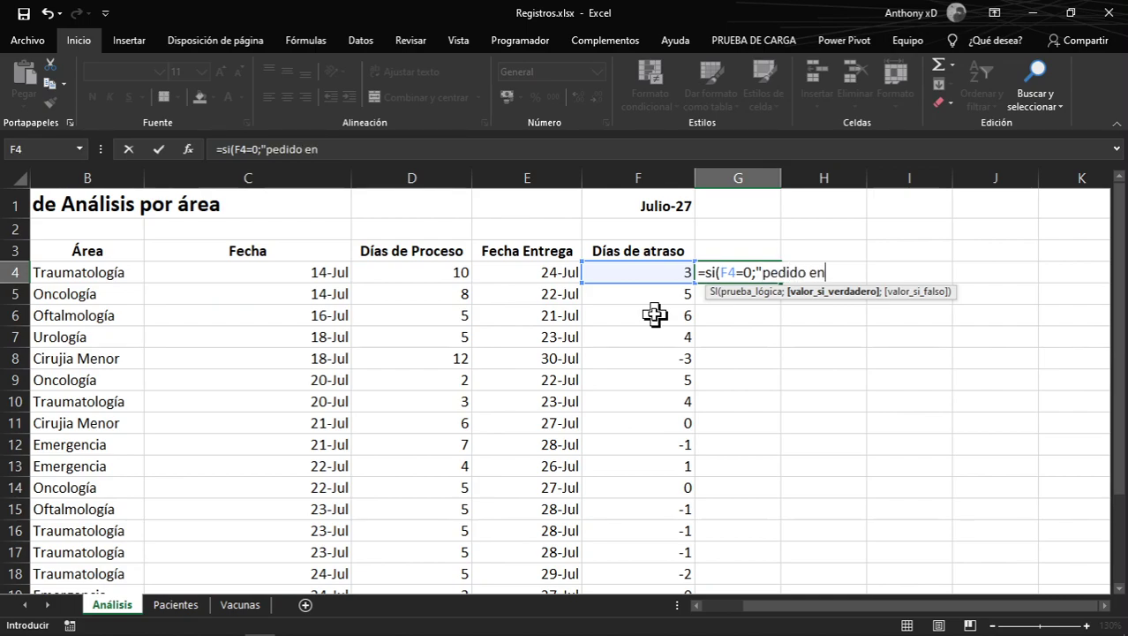
text(tregado)
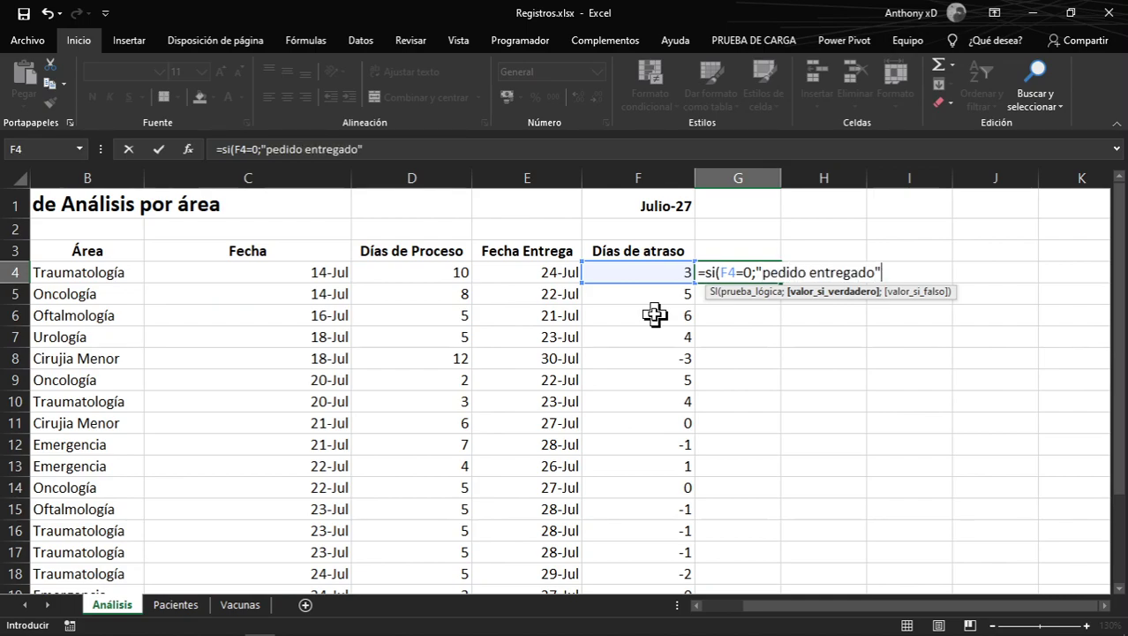
text(";)
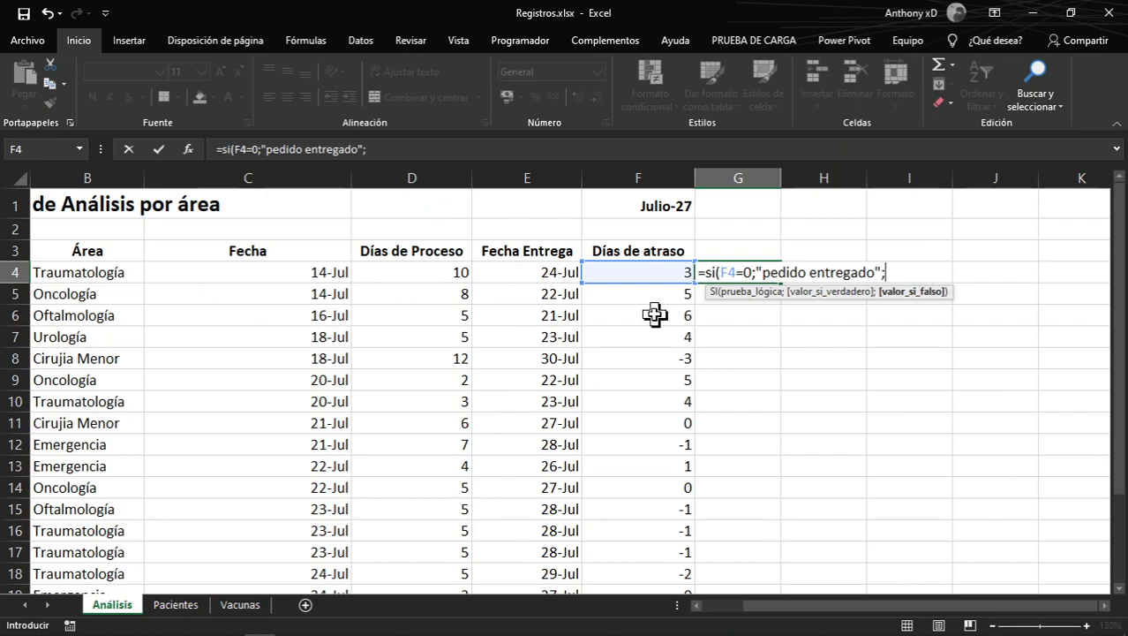
Nest a second SI as the value if false, with F4>0 as its logical test
text(si()
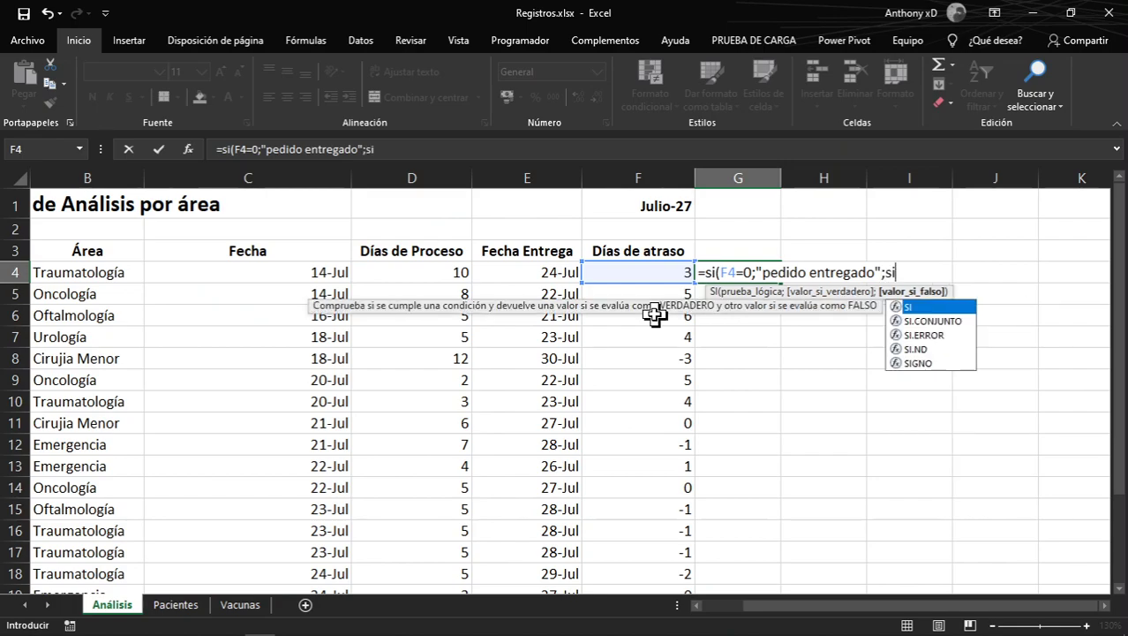
click(640, 277)
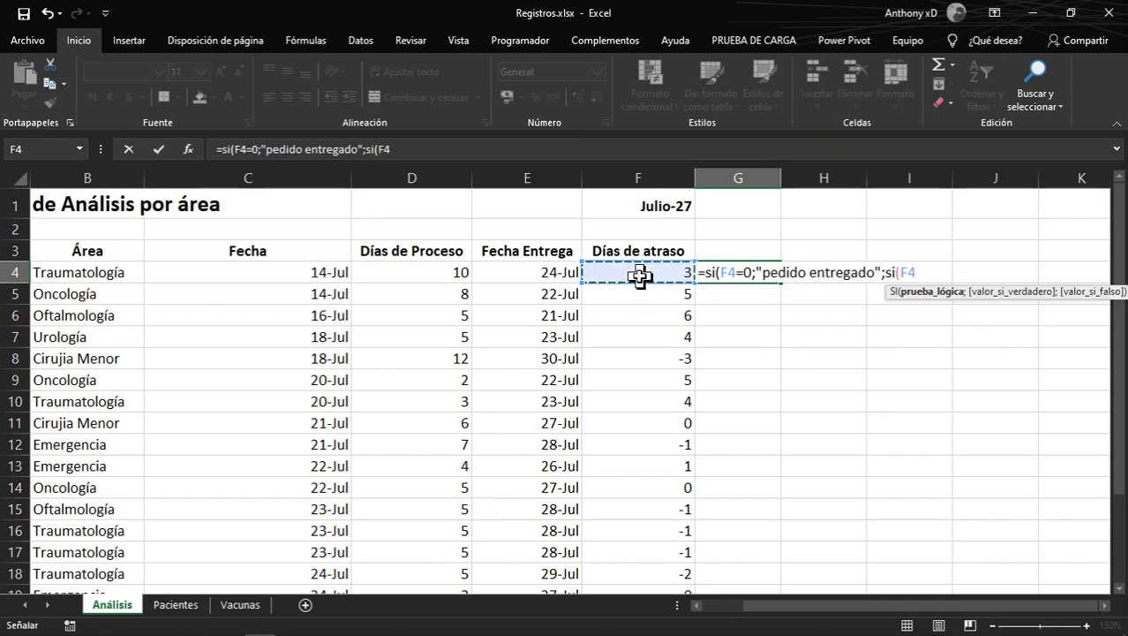
text(>)
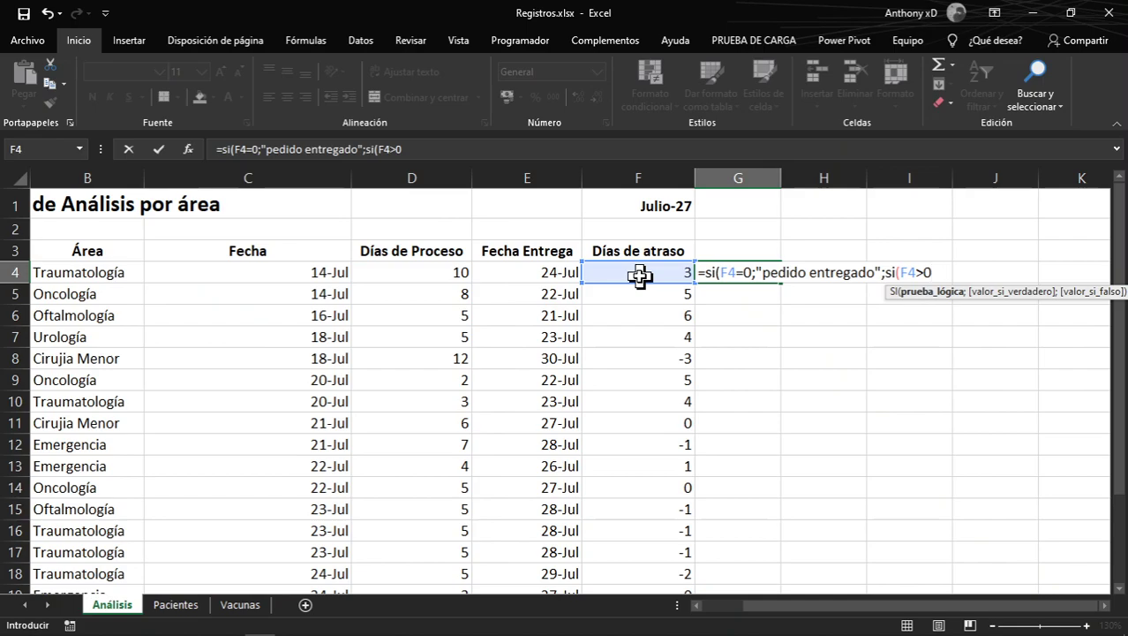
text(0m)
key(BackSpace)
text(;)
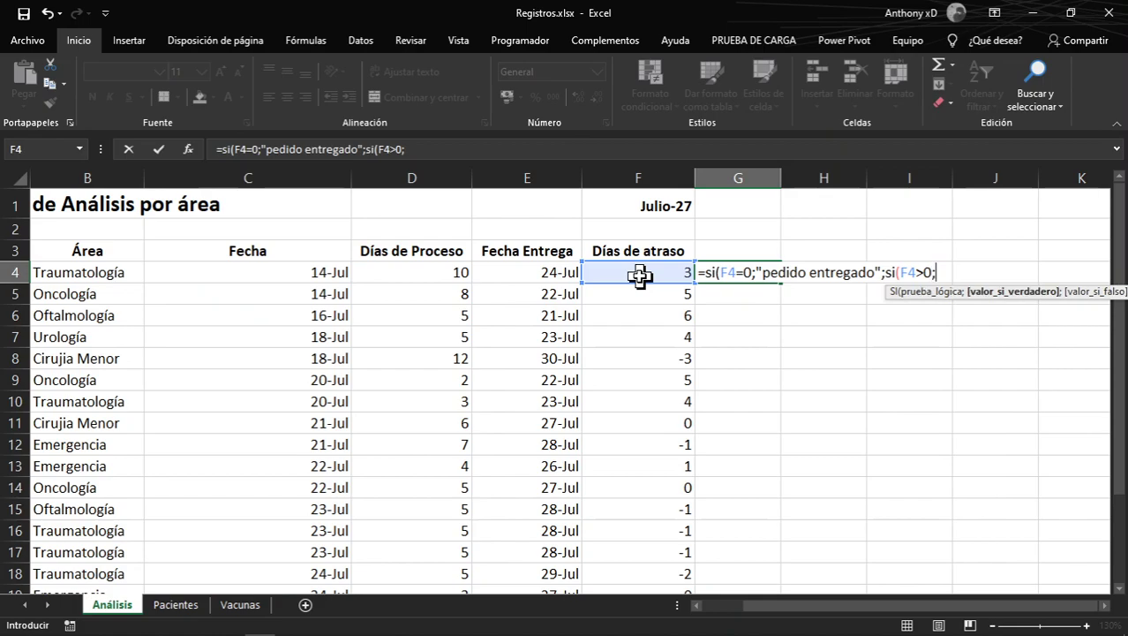
Complete the nested SI with "Pedido entregado" if true and "pedido no entregado" if false, and enter the formula
text("Pedido entregado")
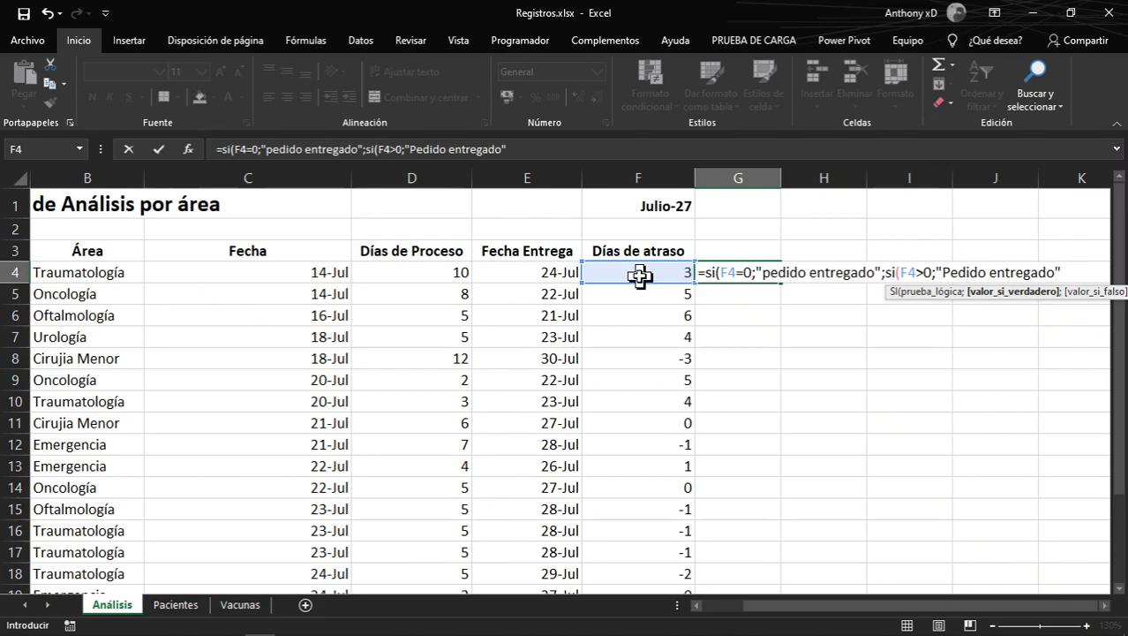
text(;)
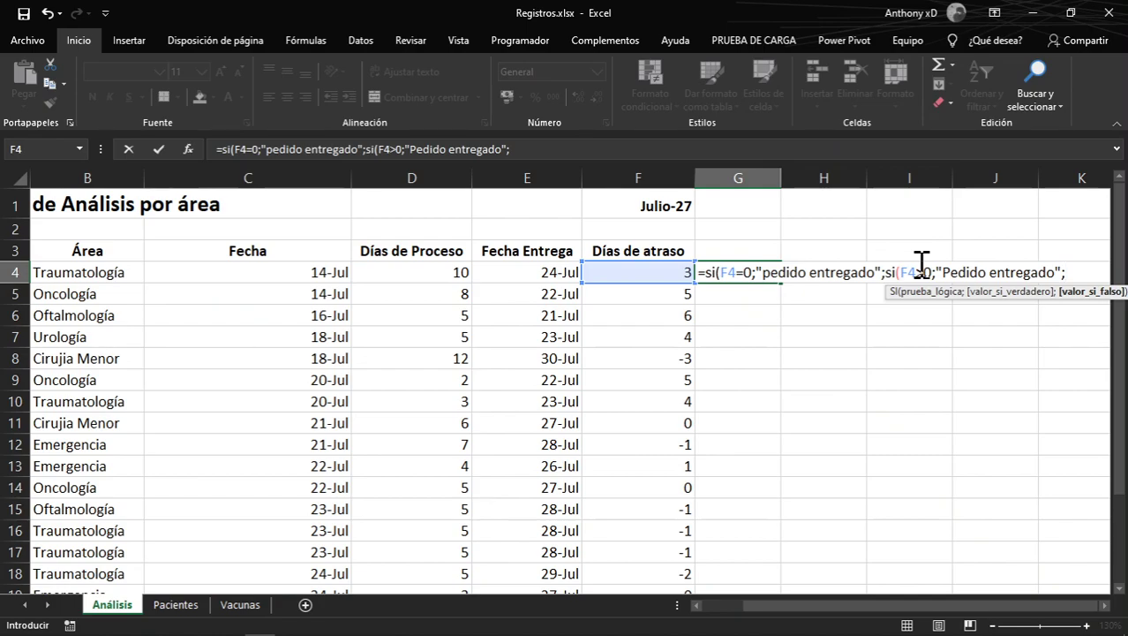
text("pedido no entregado"))
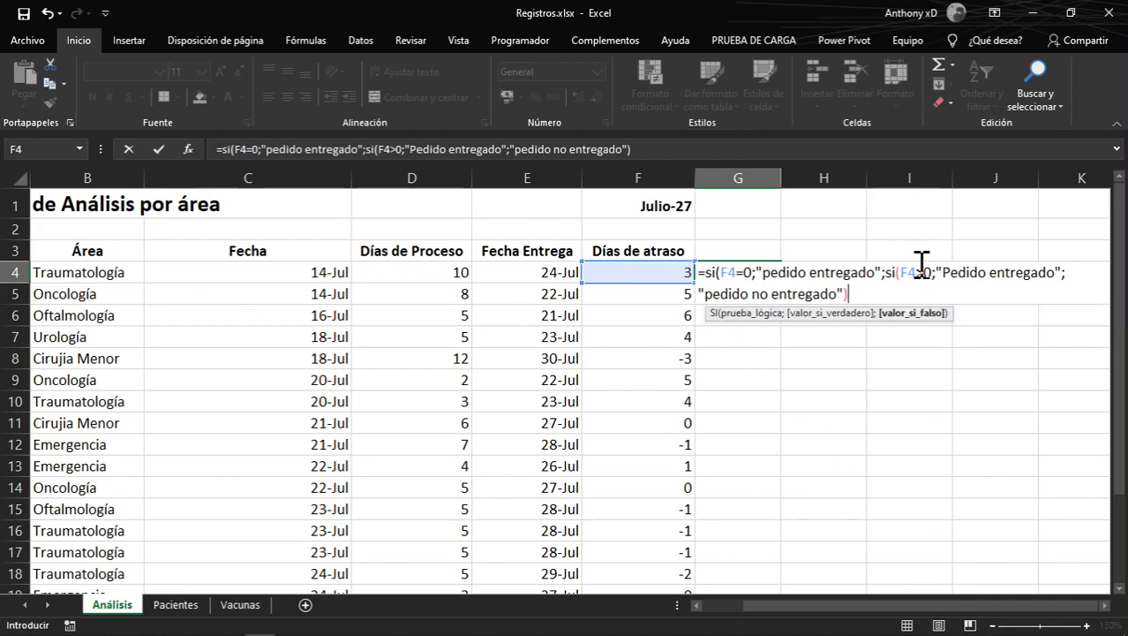
text())
key(Return)
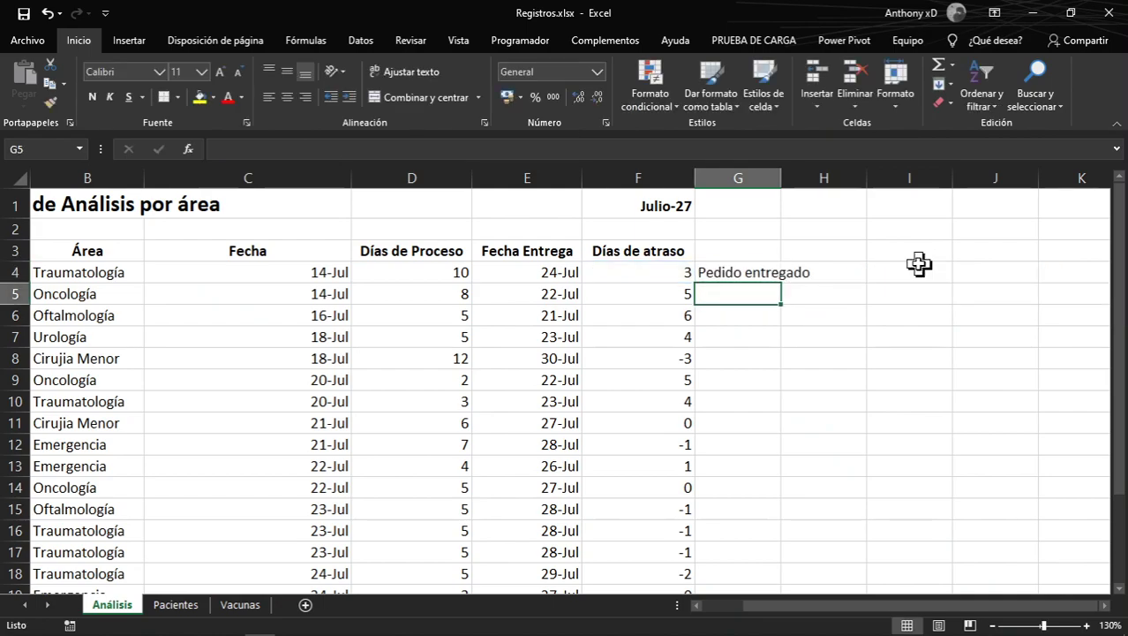
Copy the G4 formula down to the last data row and fit column G's width to its contents
click(761, 265)
double_click(780, 284)
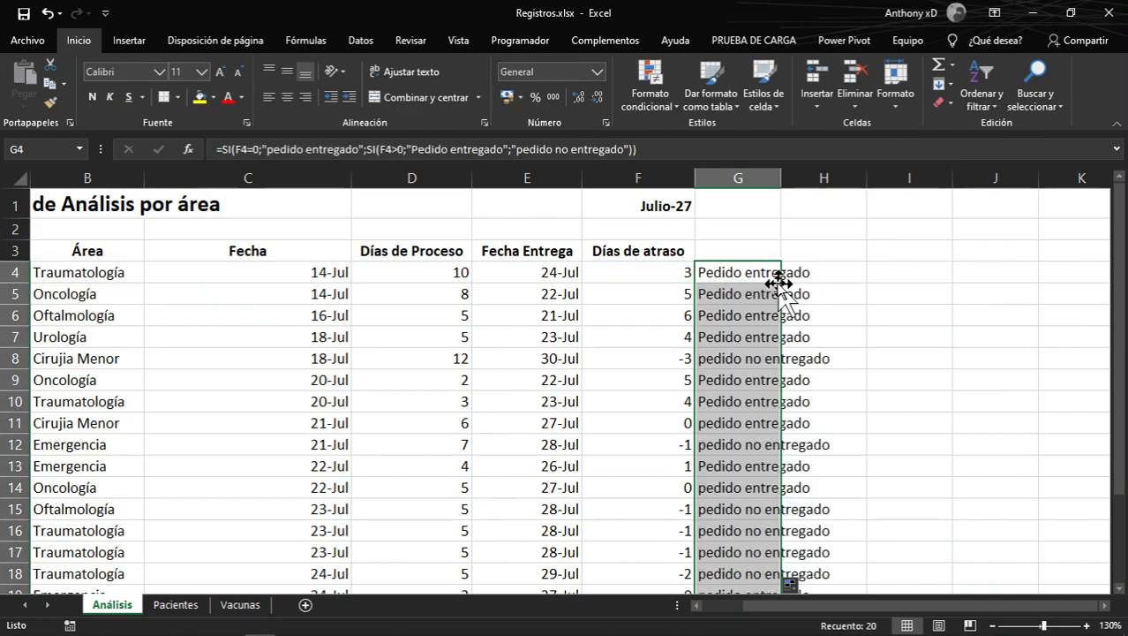
double_click(781, 178)
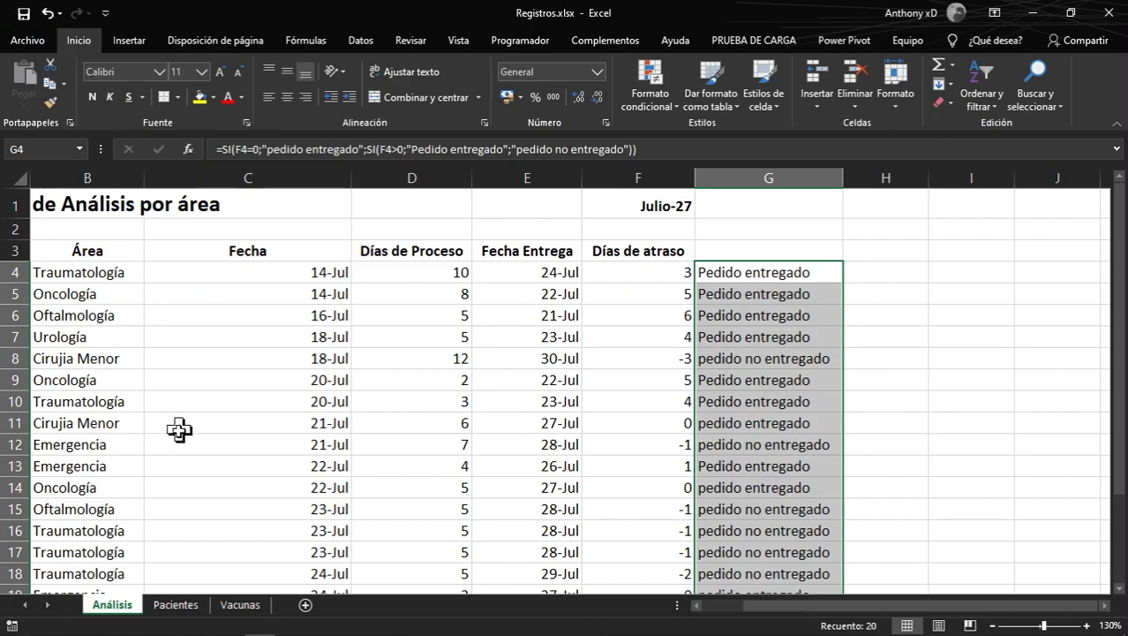
Read Ejercicio 5 in the Foxit Reader guide and open the Pacientes sheet in Excel
key(alt+Tab)
scroll(501, 449, down, 3)
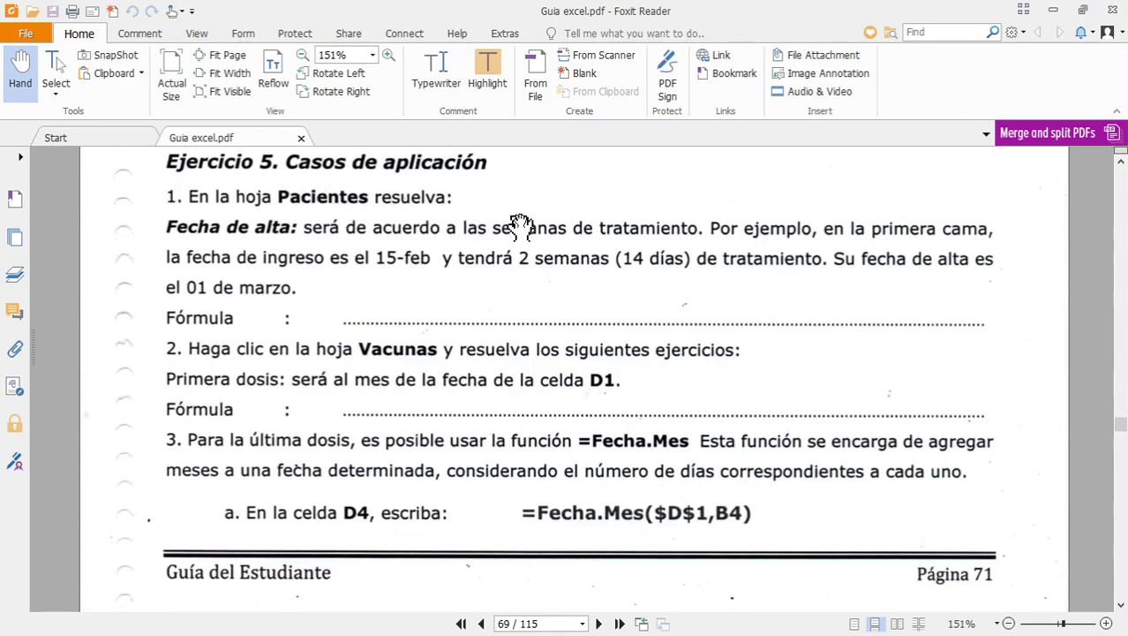
key(alt+Tab)
click(190, 610)
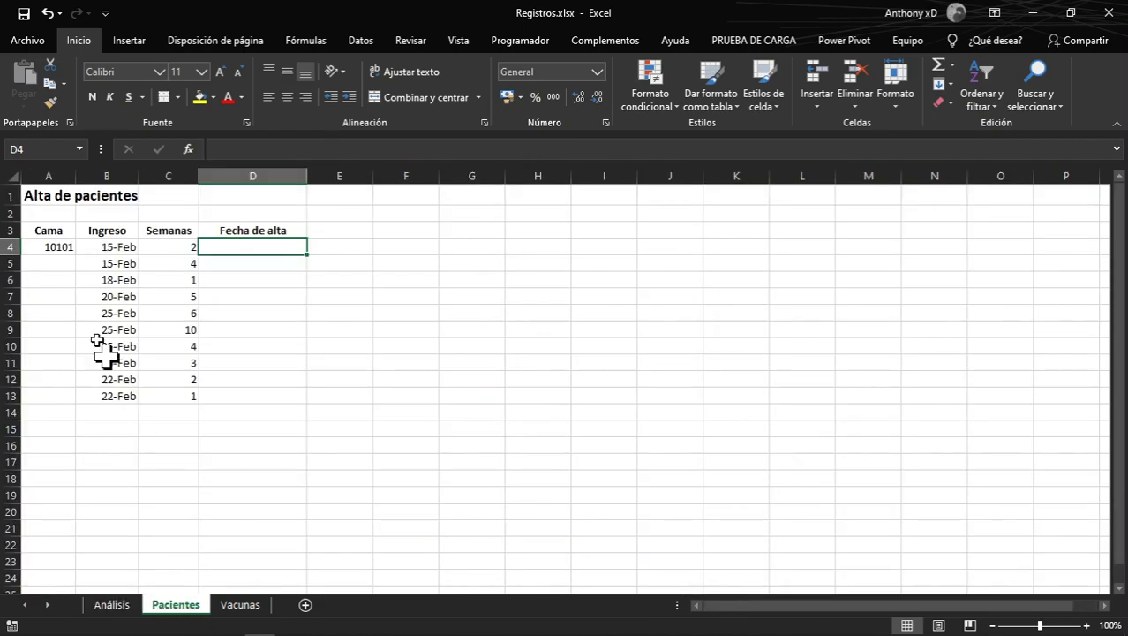
Fill the Cama column from A4 down to A13
click(62, 249)
drag(80, 253, 74, 399)
click(88, 413)
click(109, 450)
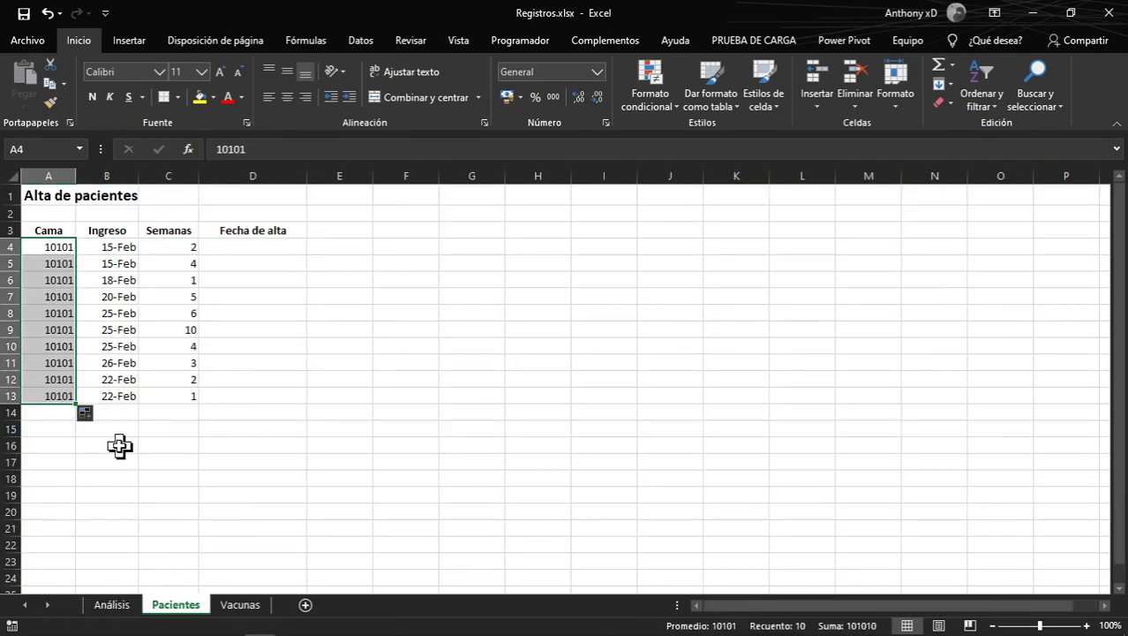
Enter the formula =C4*7 in Fecha de alta cell D4 to convert the weeks to days
click(227, 250)
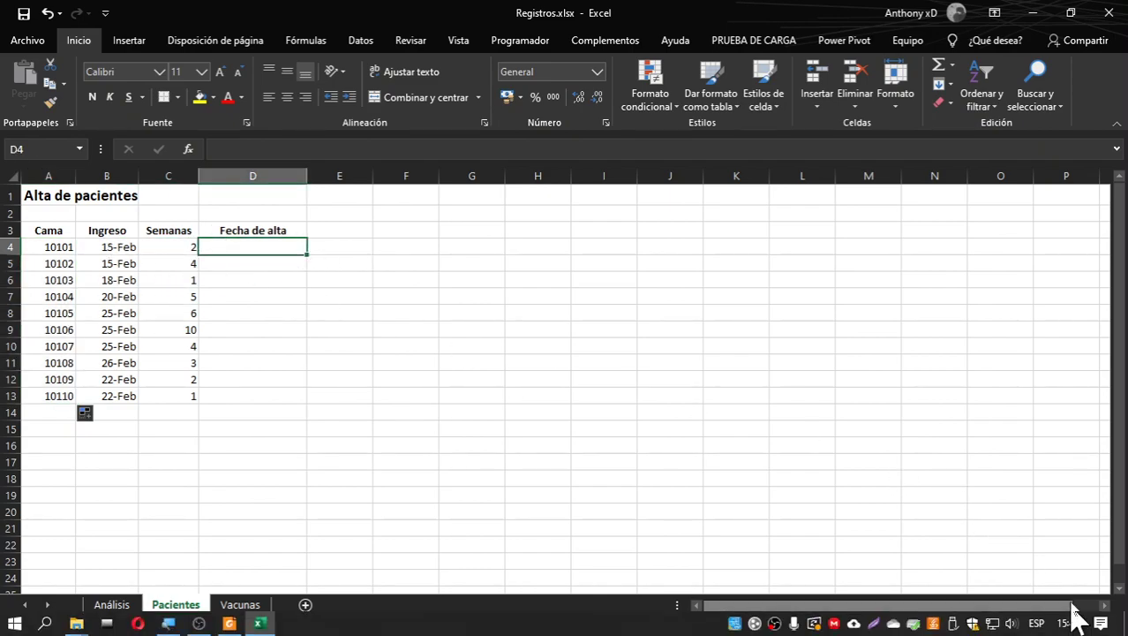
click(1079, 625)
click(1079, 625)
click(1079, 625)
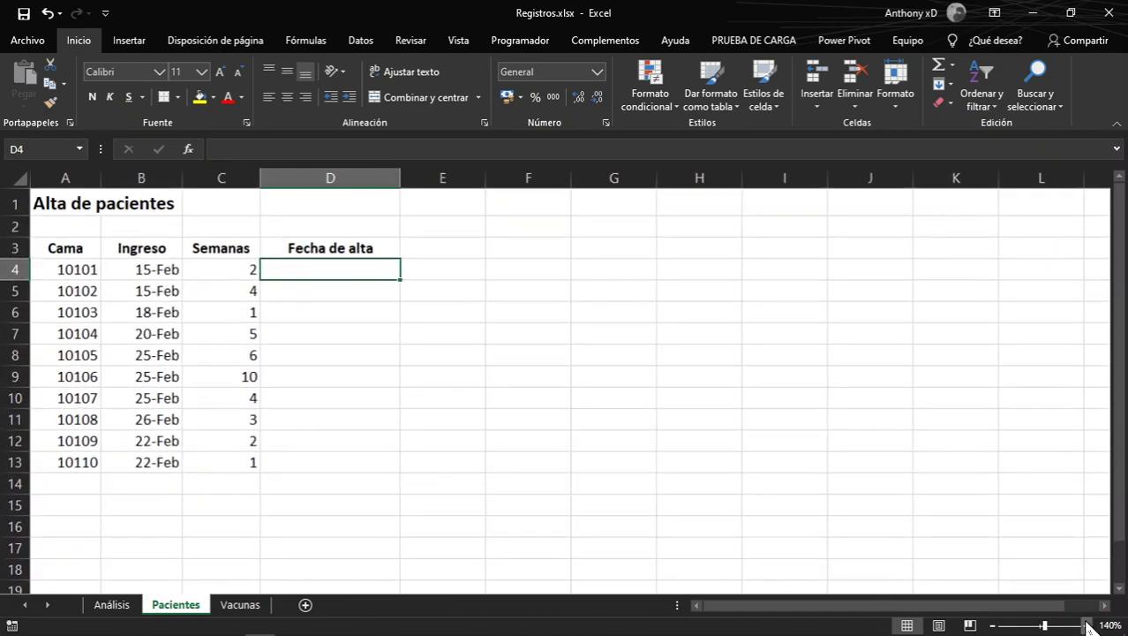
click(1079, 625)
click(1079, 625)
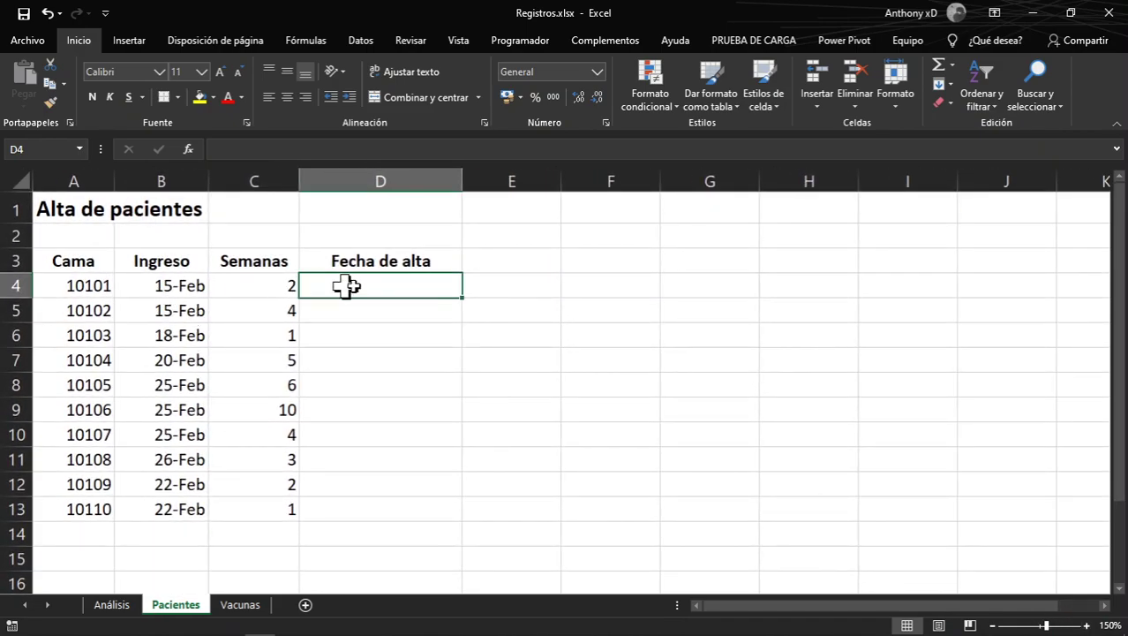
text(=)
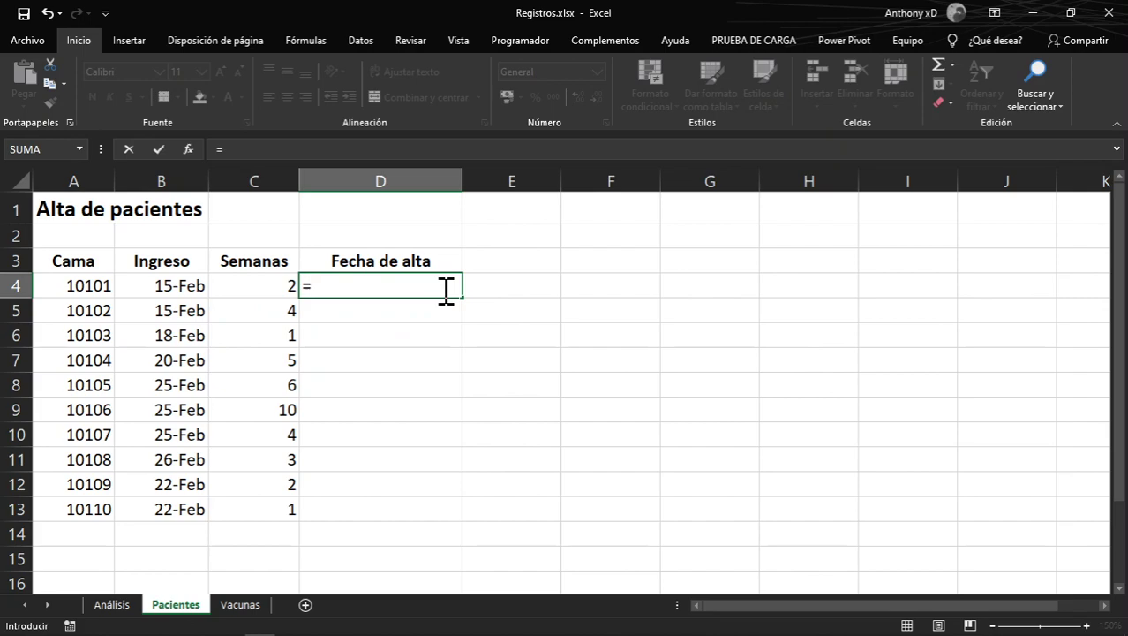
click(254, 285)
text(/)
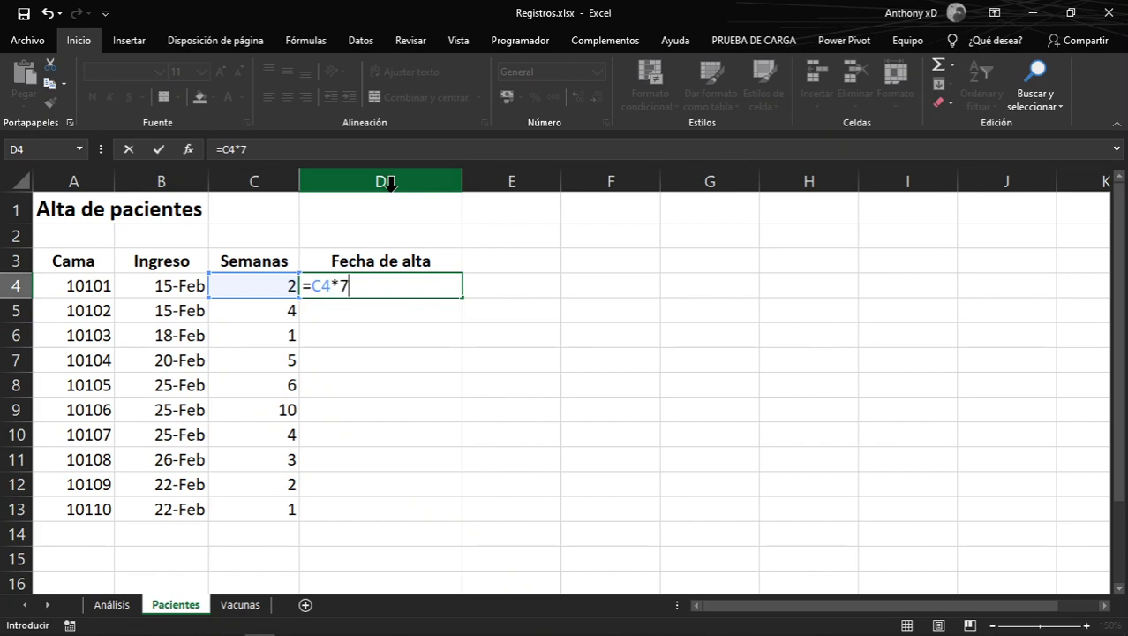
text(7))
key(Return)
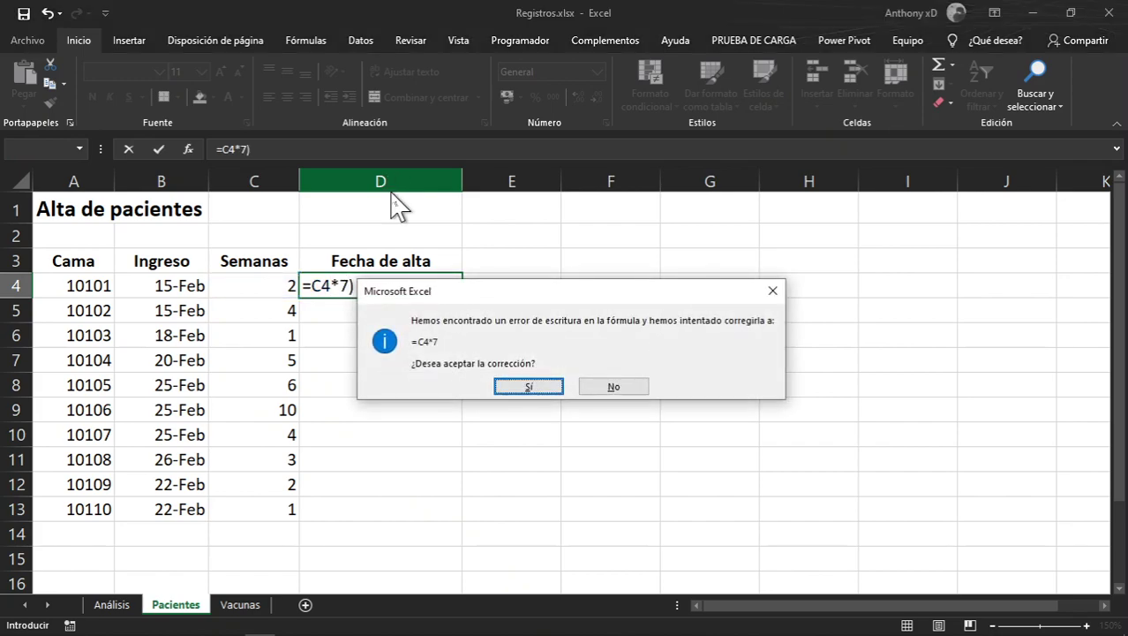
key(Return)
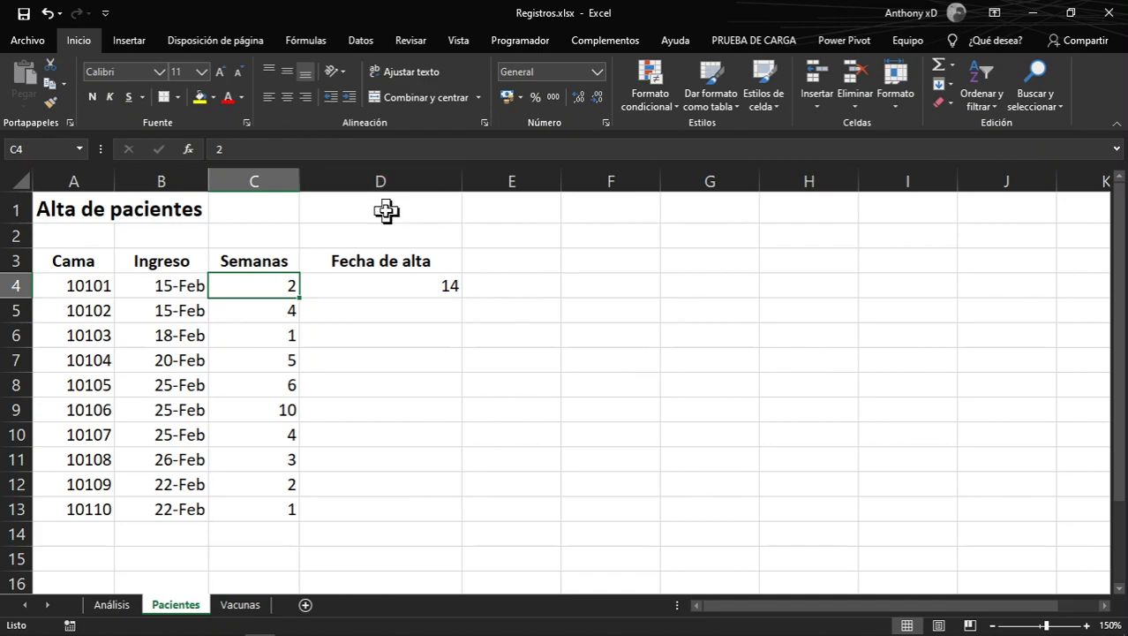
Edit the D4 formula to =(C4*7)+B4 so the days are added to the admission date
click(405, 296)
double_click(391, 285)
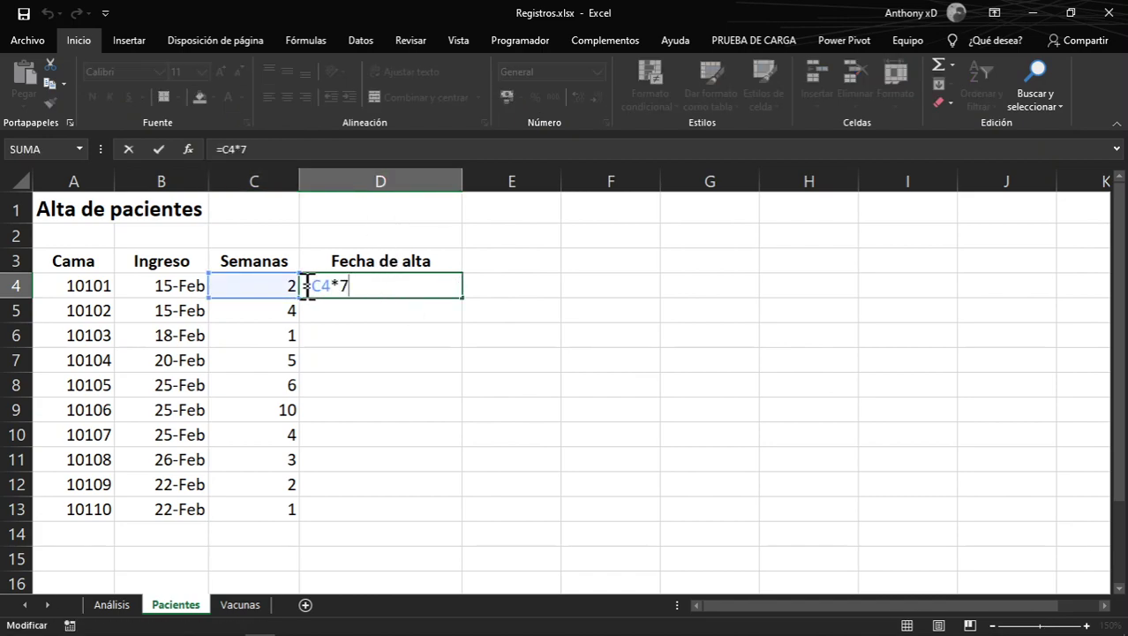
text((C4*7)
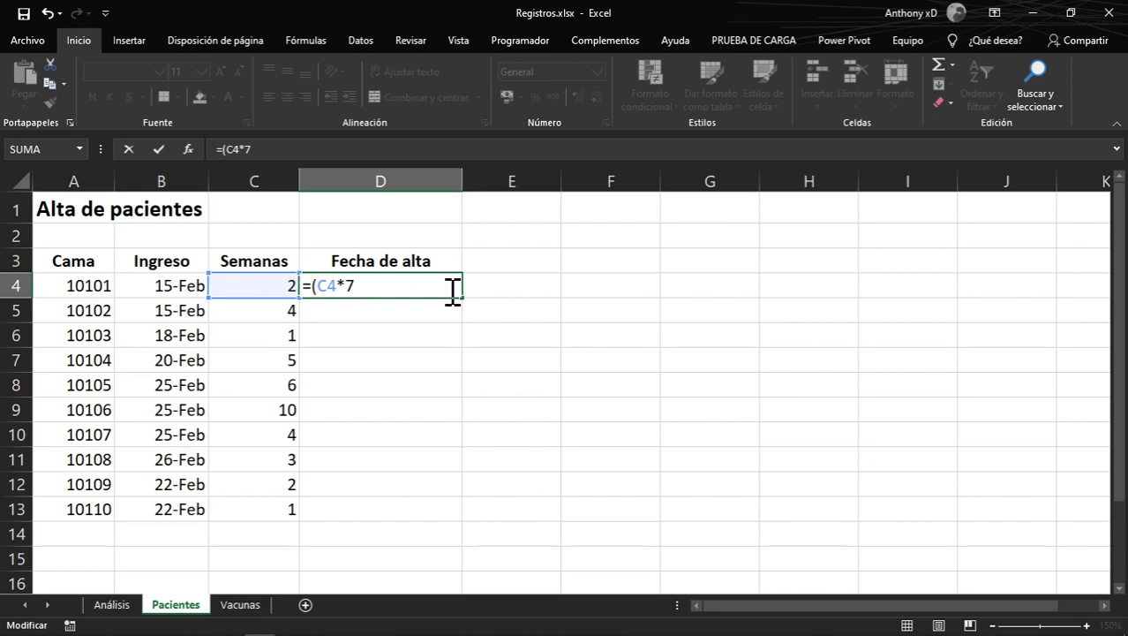
text()+)
click(156, 283)
key(Return)
Copy the D4 formula down to D13 and review the formula in D4
click(424, 271)
click(452, 287)
drag(465, 299, 419, 515)
double_click(403, 287)
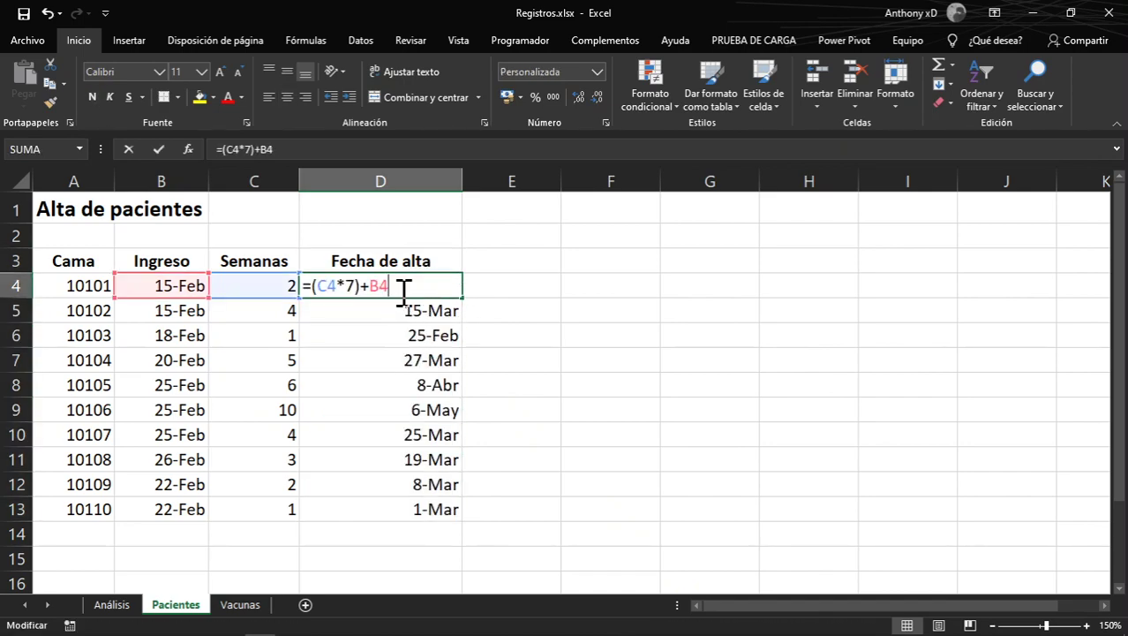
key(Return)
Format the Fecha de alta cells D4:D13 as General, then as Fecha corta
drag(393, 286, 428, 517)
click(595, 72)
click(553, 95)
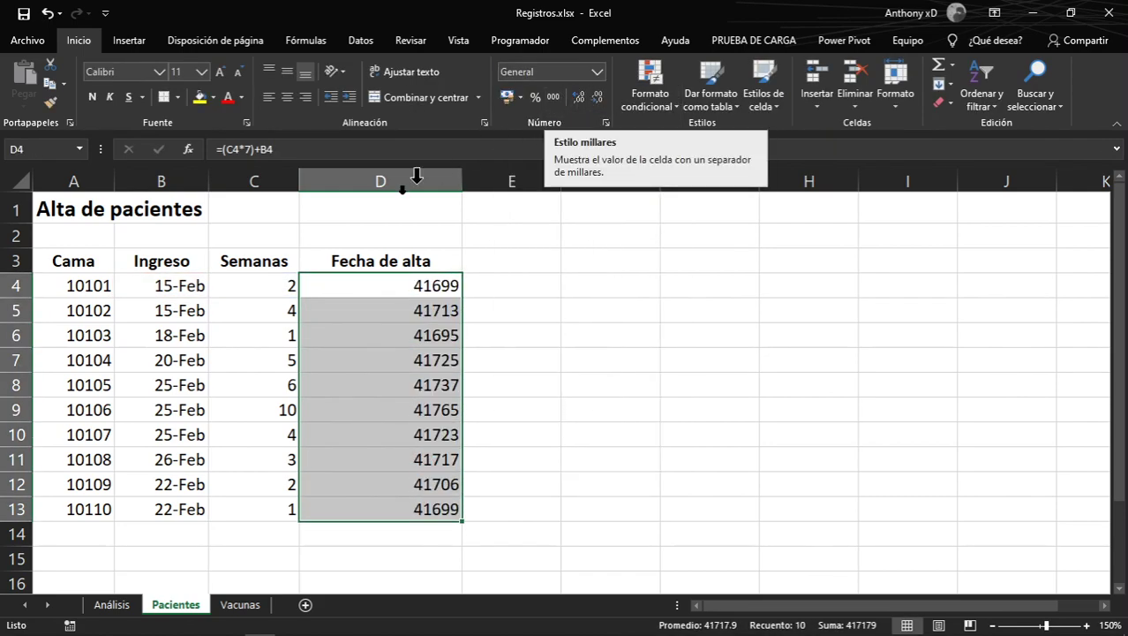
click(597, 73)
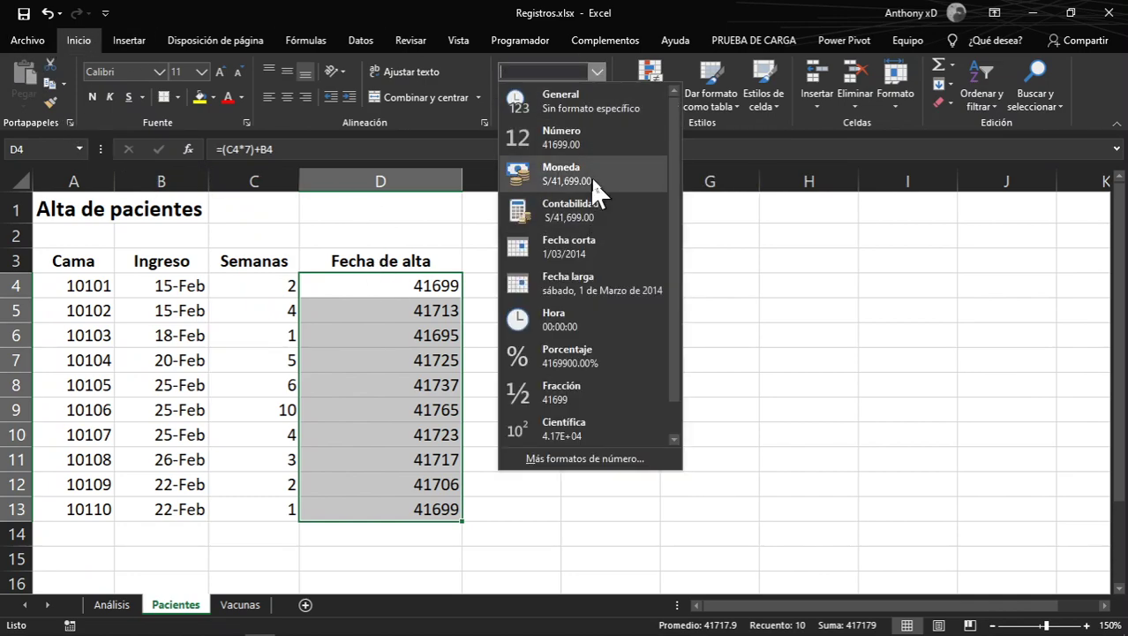
click(594, 256)
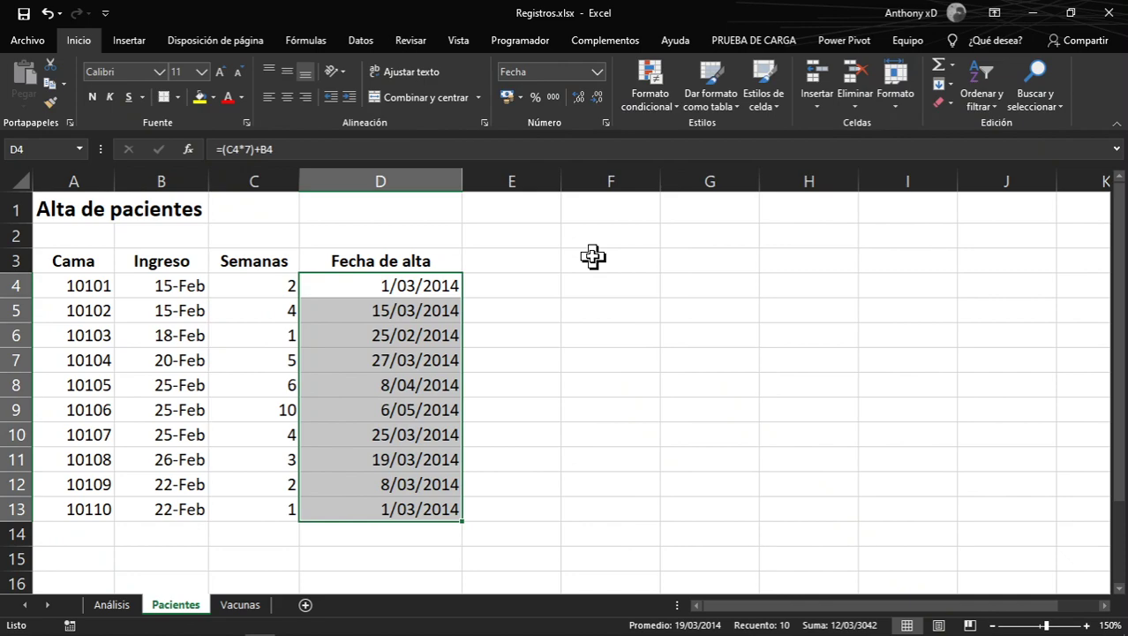
Copy the date format of the Ingreso cells B4:B13 onto the Fecha de alta cells D4:D13
click(159, 290)
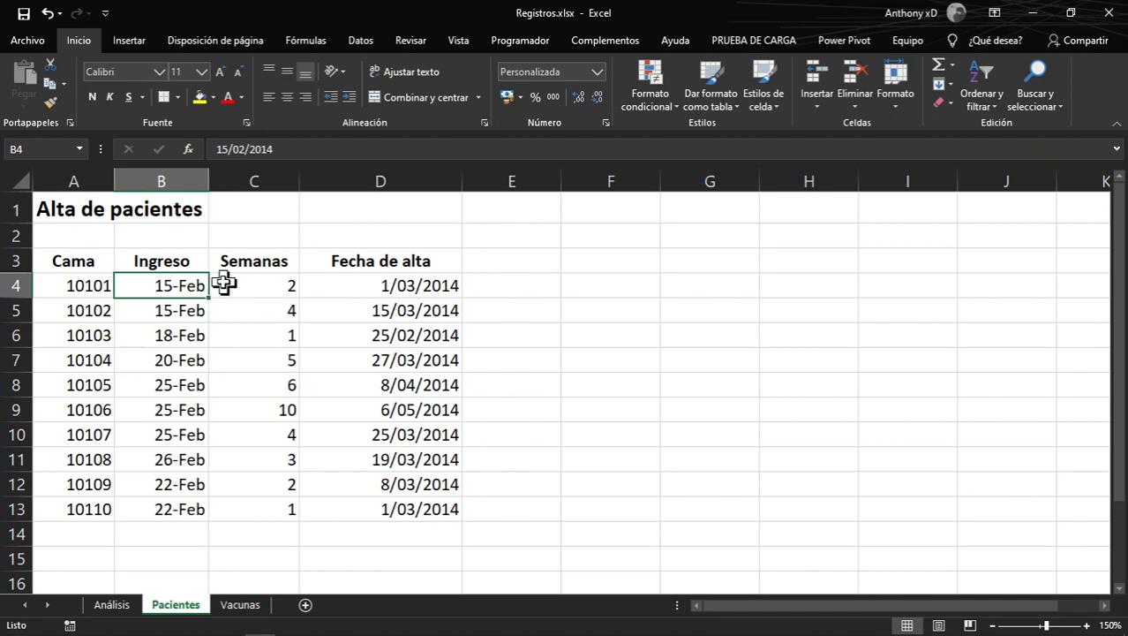
click(367, 285)
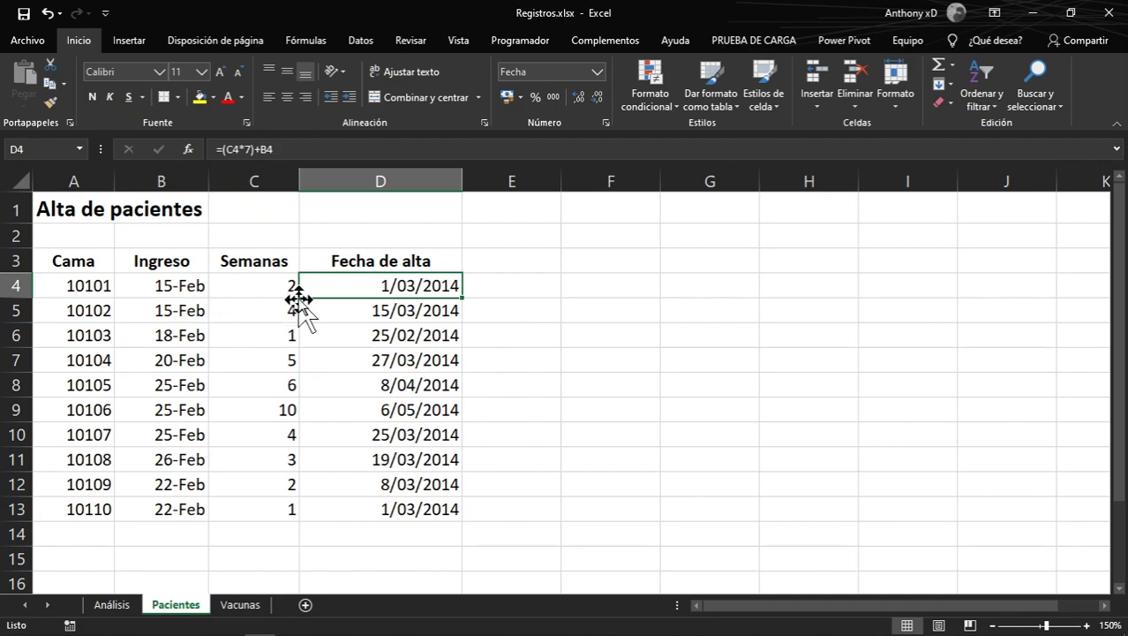
drag(166, 285, 166, 506)
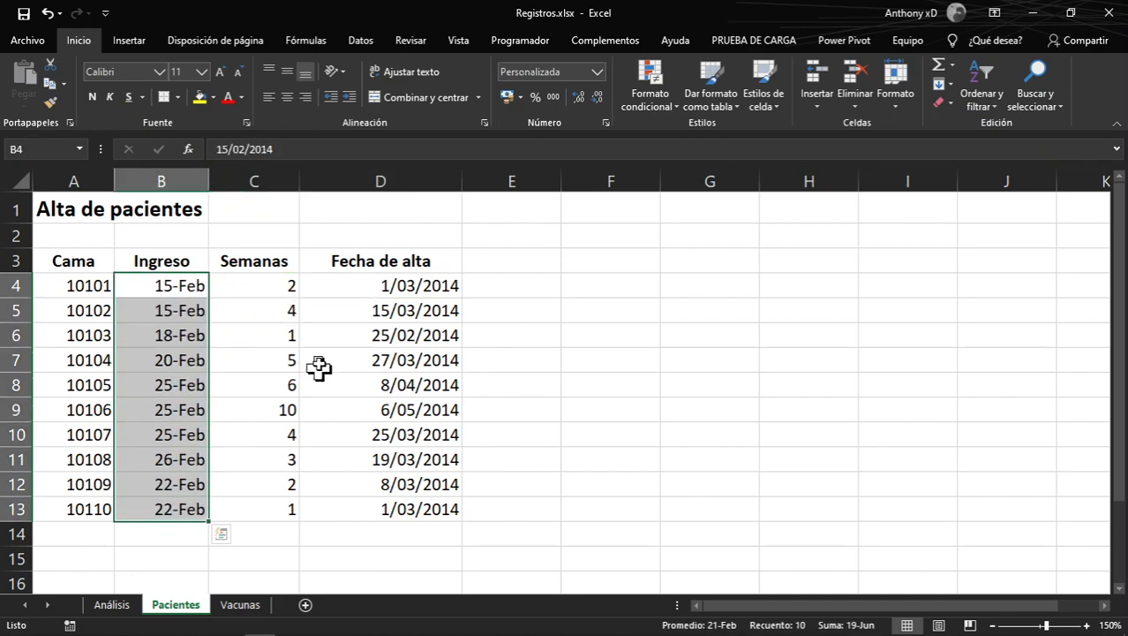
drag(161, 285, 171, 506)
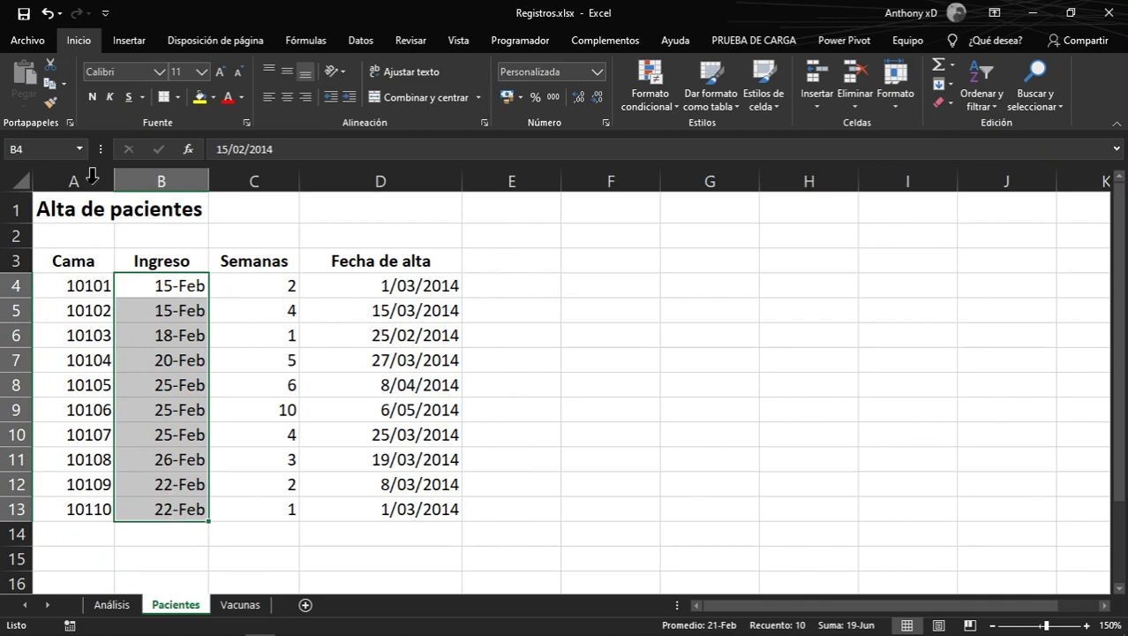
click(48, 105)
click(384, 284)
drag(384, 284, 383, 500)
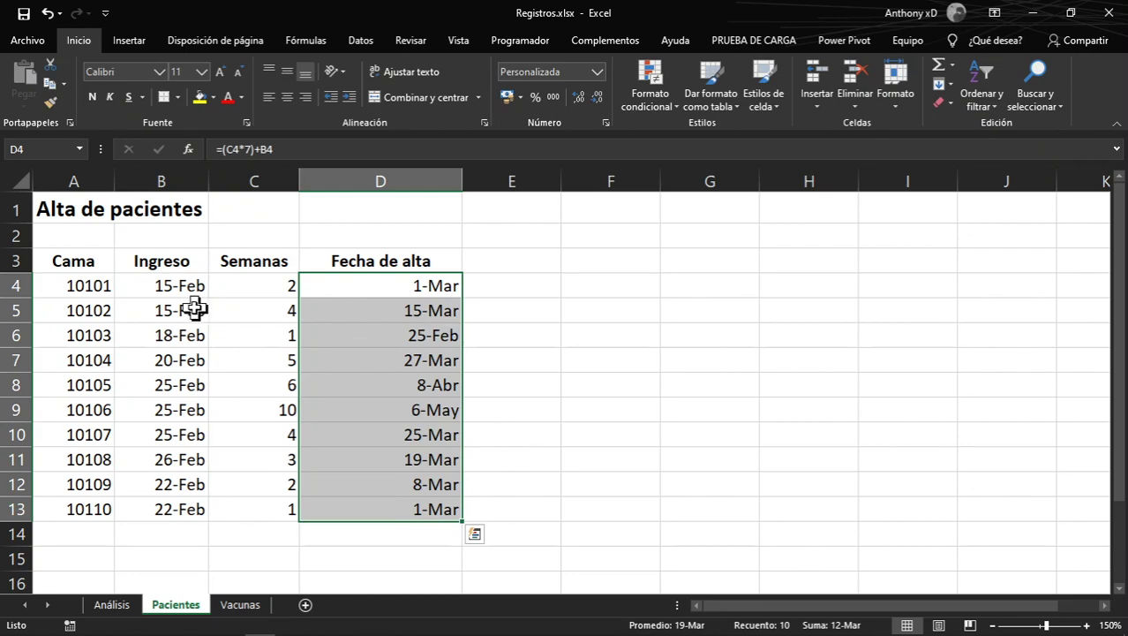
drag(161, 285, 162, 528)
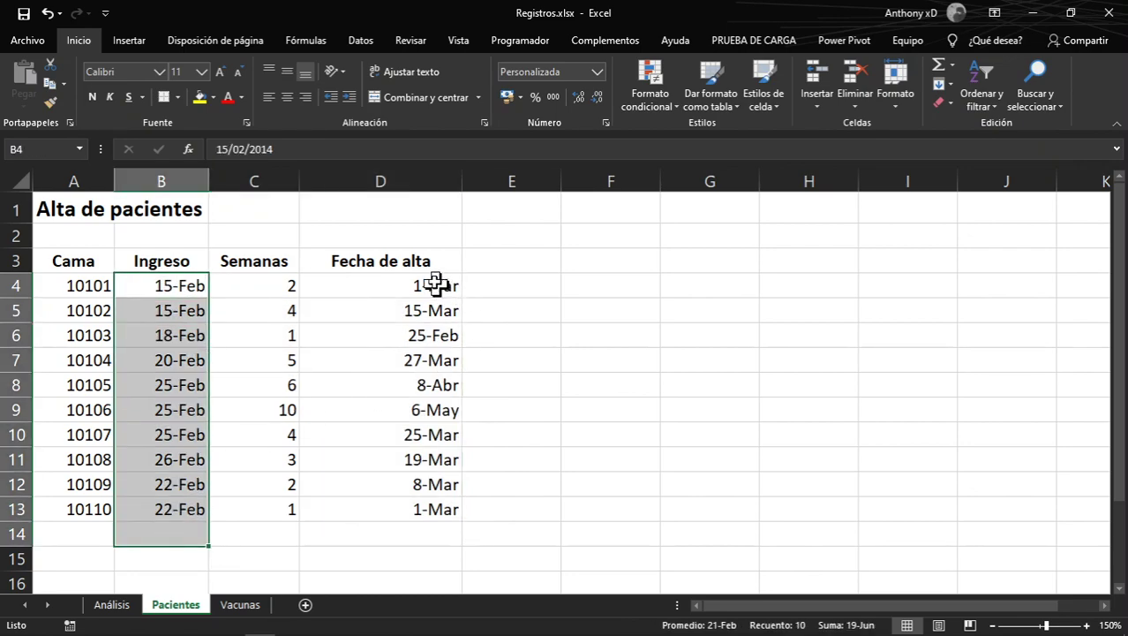
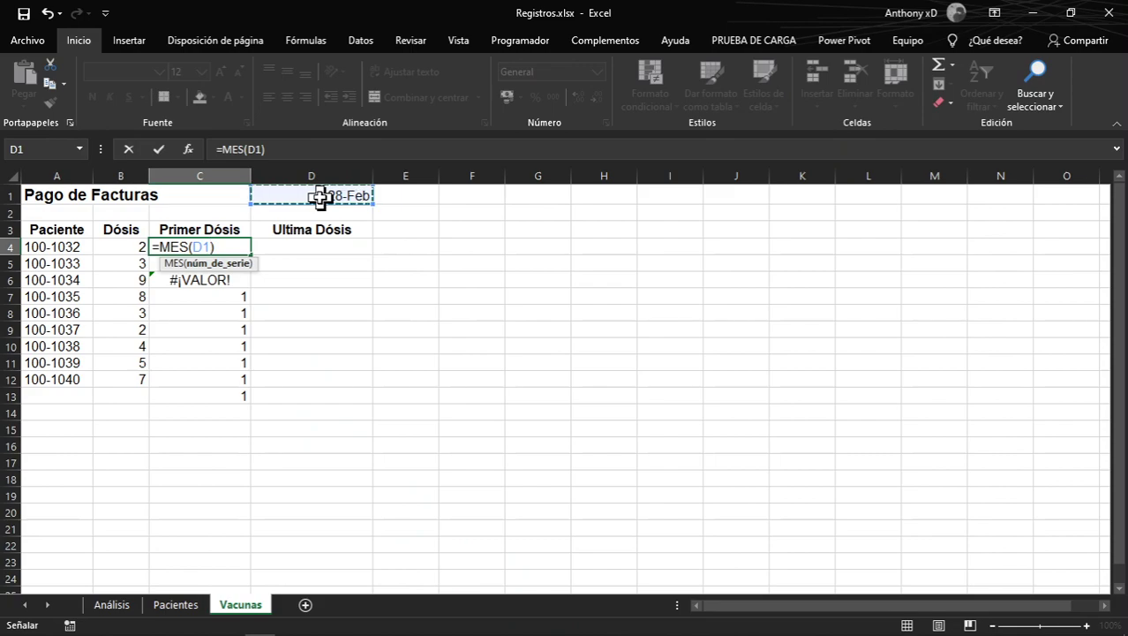
Complete C4 on Vacunas as =MES($D$1), copy it down to C12 and clear the leftover value in C13
key(F4)
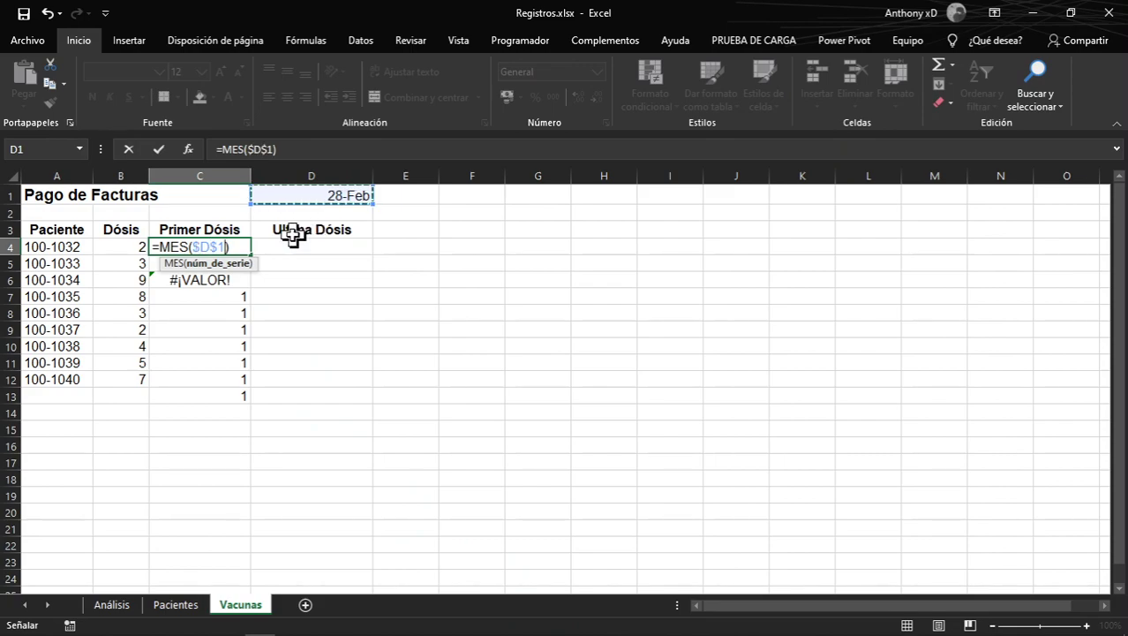
key(Return)
click(232, 243)
drag(251, 255, 234, 383)
click(219, 399)
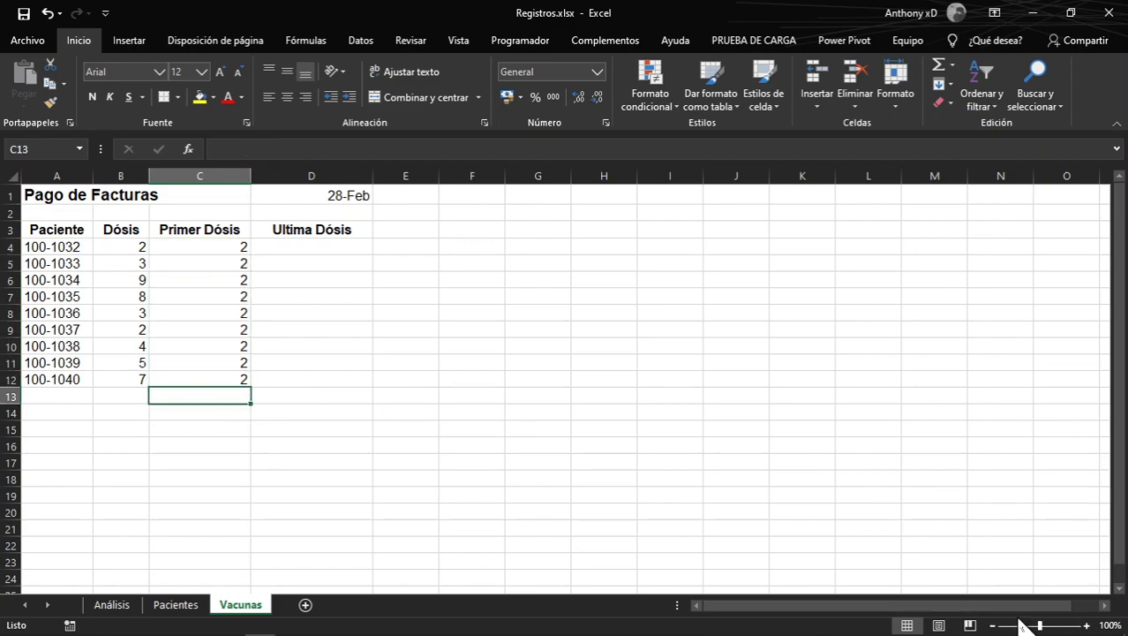
Apply the custom number format mmmm to the Primer Dósis cells C4:C12
click(1056, 624)
scroll(796, 323, up, 1)
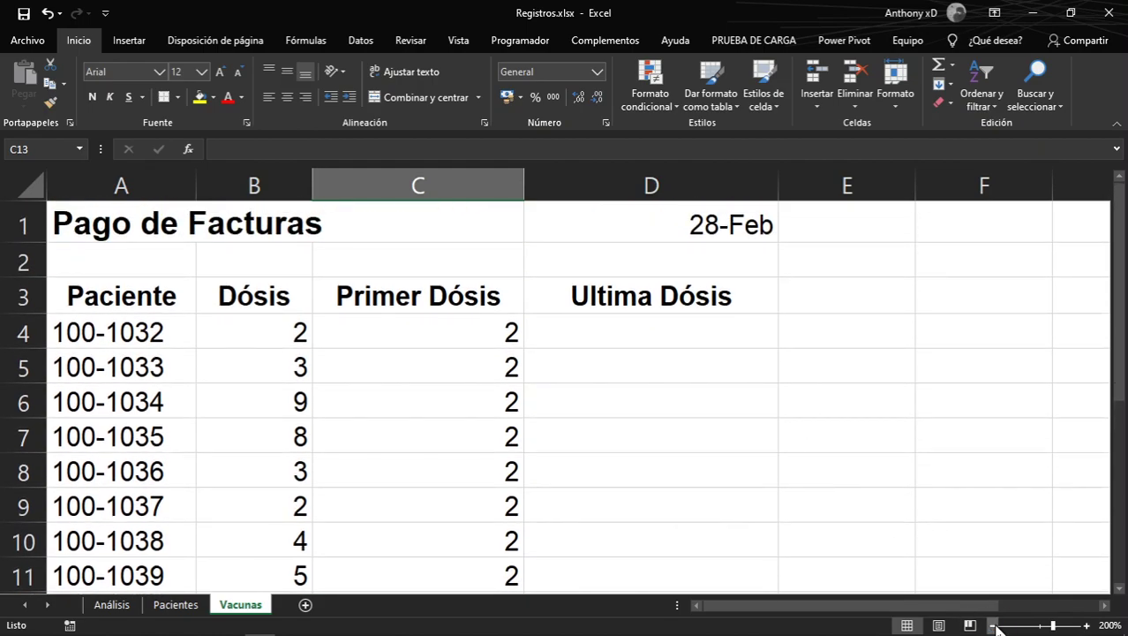
click(994, 625)
click(994, 626)
click(994, 625)
scroll(614, 369, down, 1)
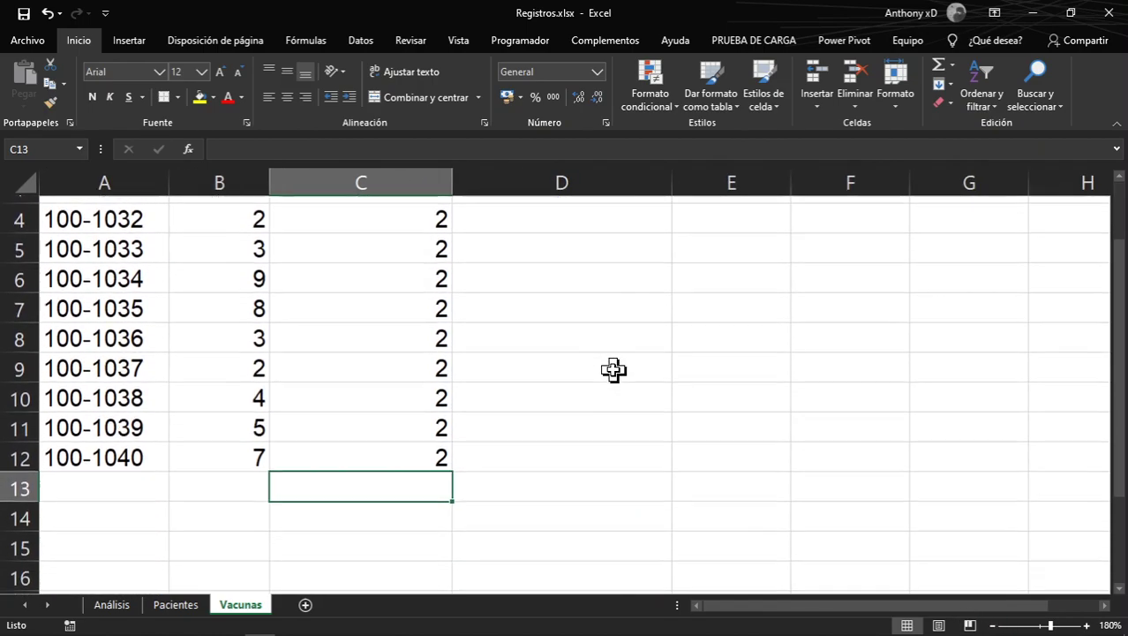
scroll(614, 369, up, 1)
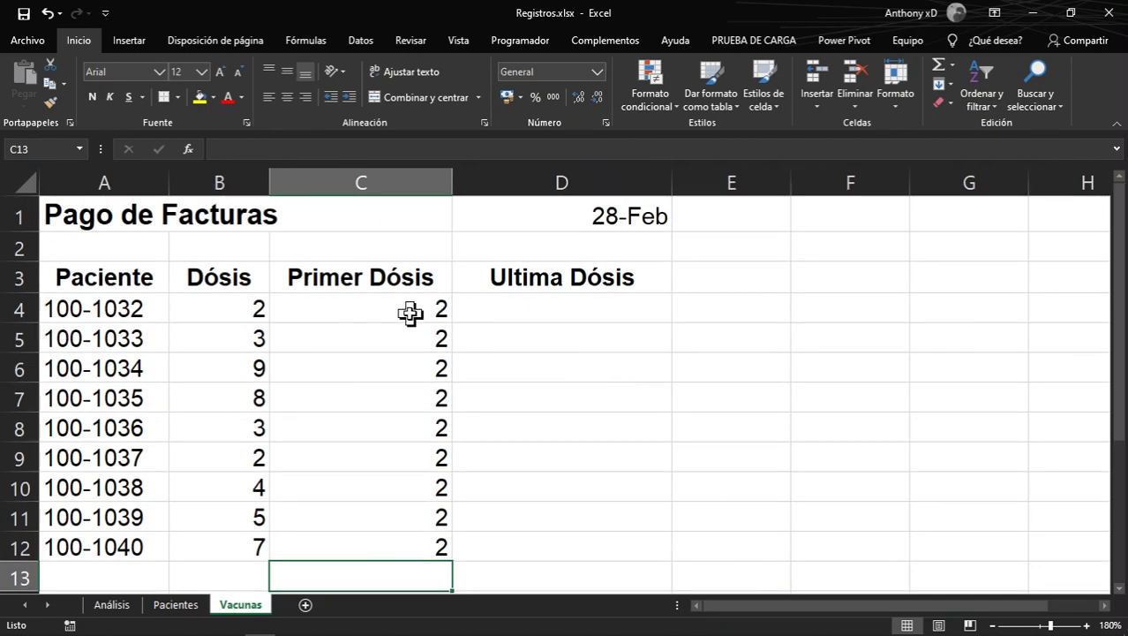
drag(410, 312, 417, 541)
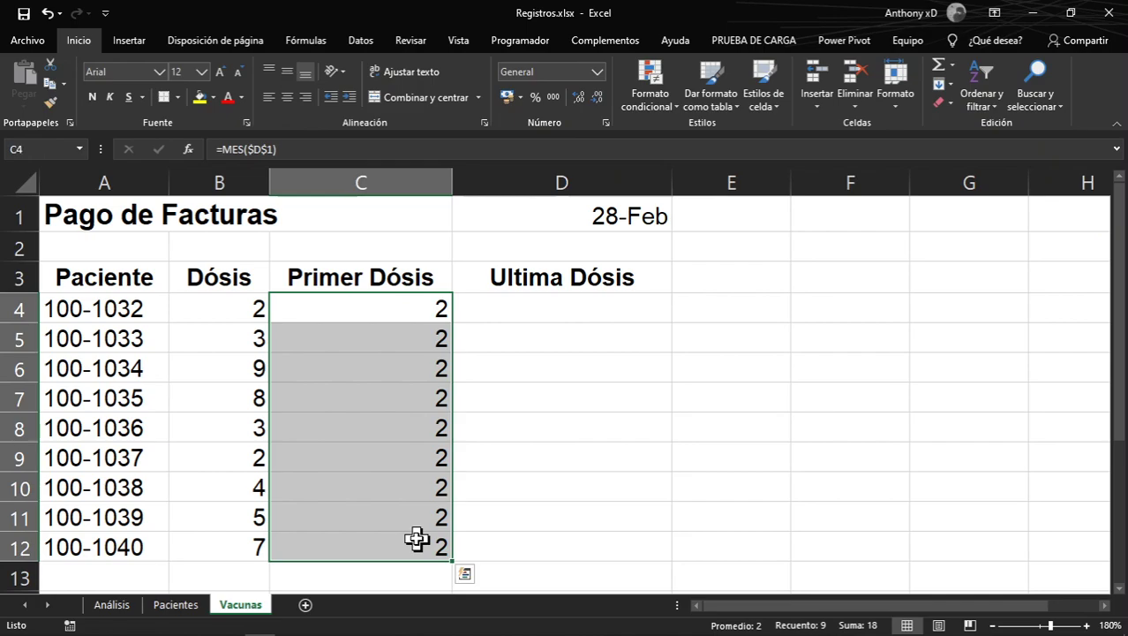
right_click(417, 534)
click(472, 449)
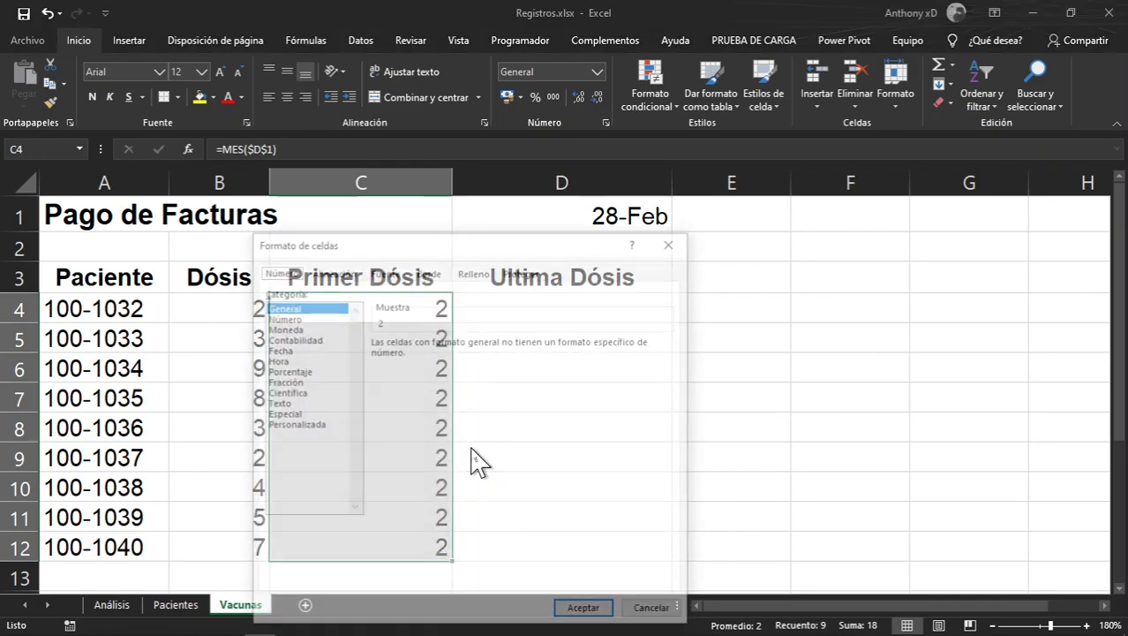
click(275, 425)
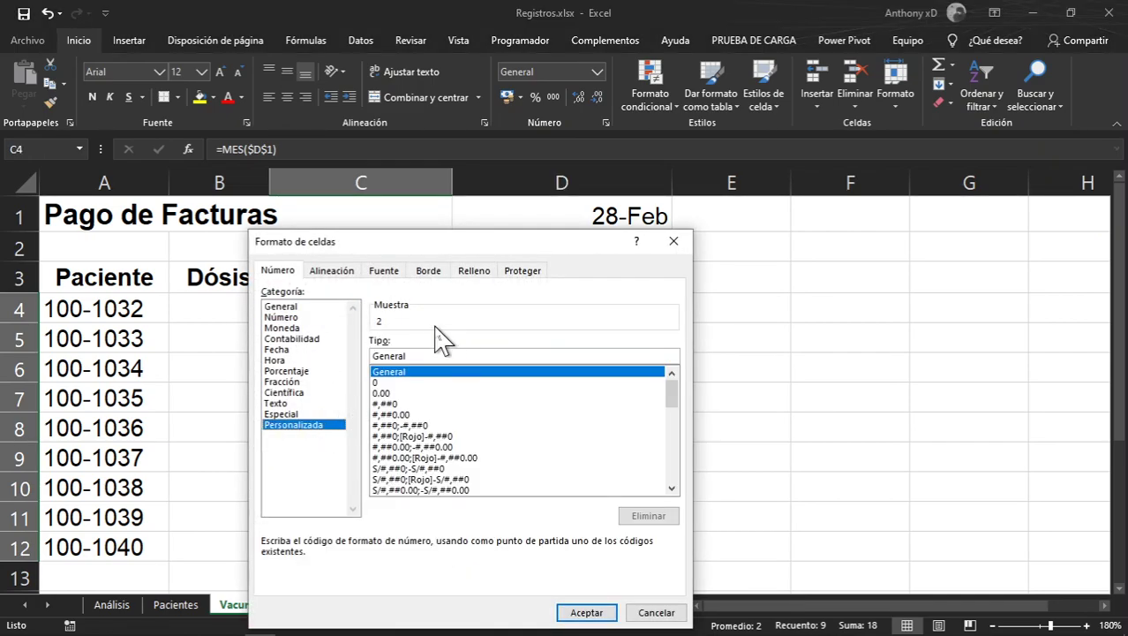
double_click(427, 352)
text(mmmm)
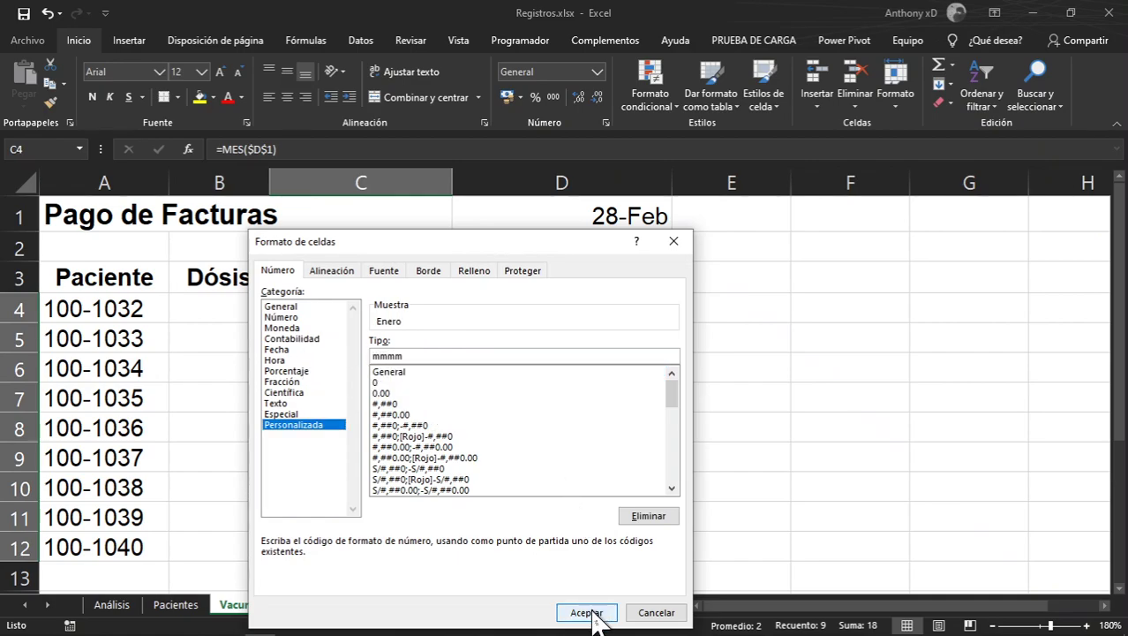
click(587, 612)
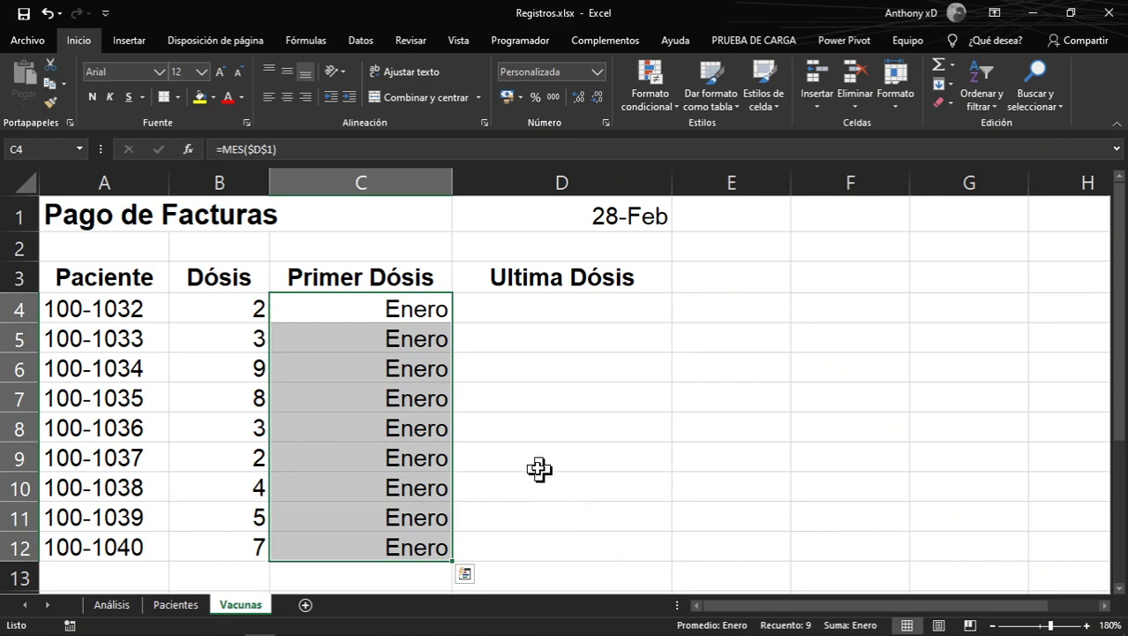
Check the formula in C4 and undo the mmmm format on the Primer Dósis cells
double_click(432, 311)
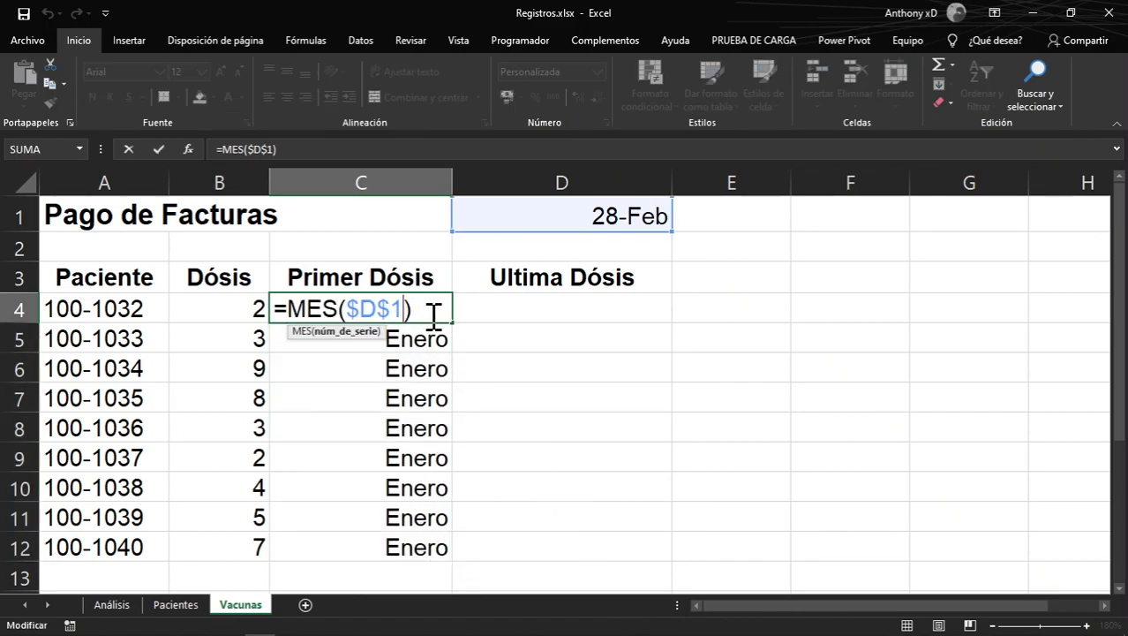
key(Return)
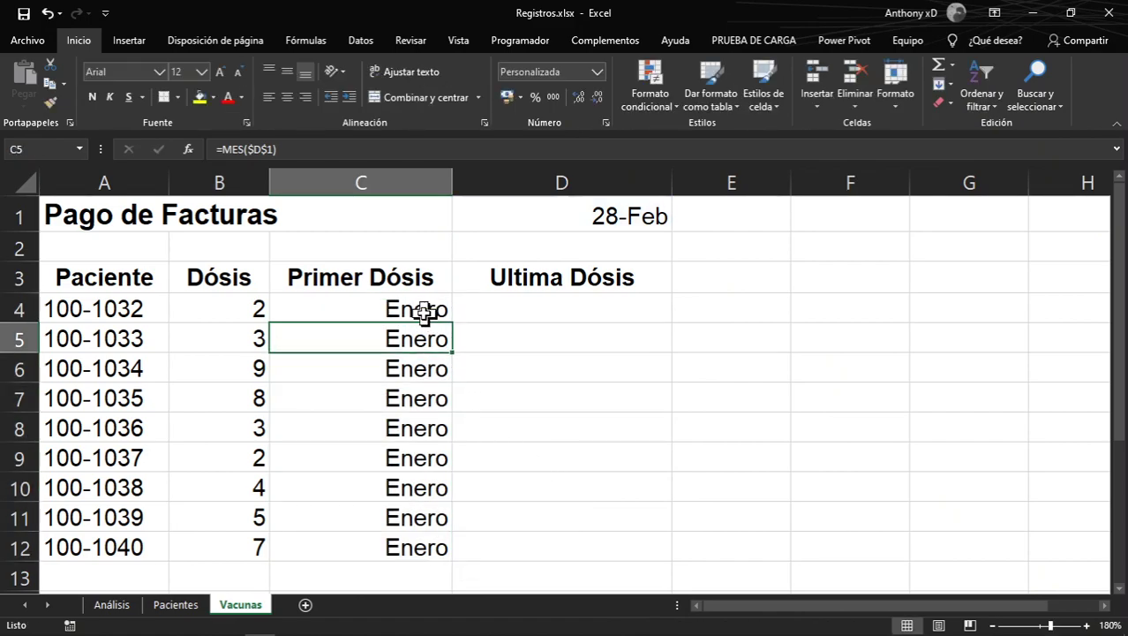
key(ctrl+z)
key(ctrl+z)
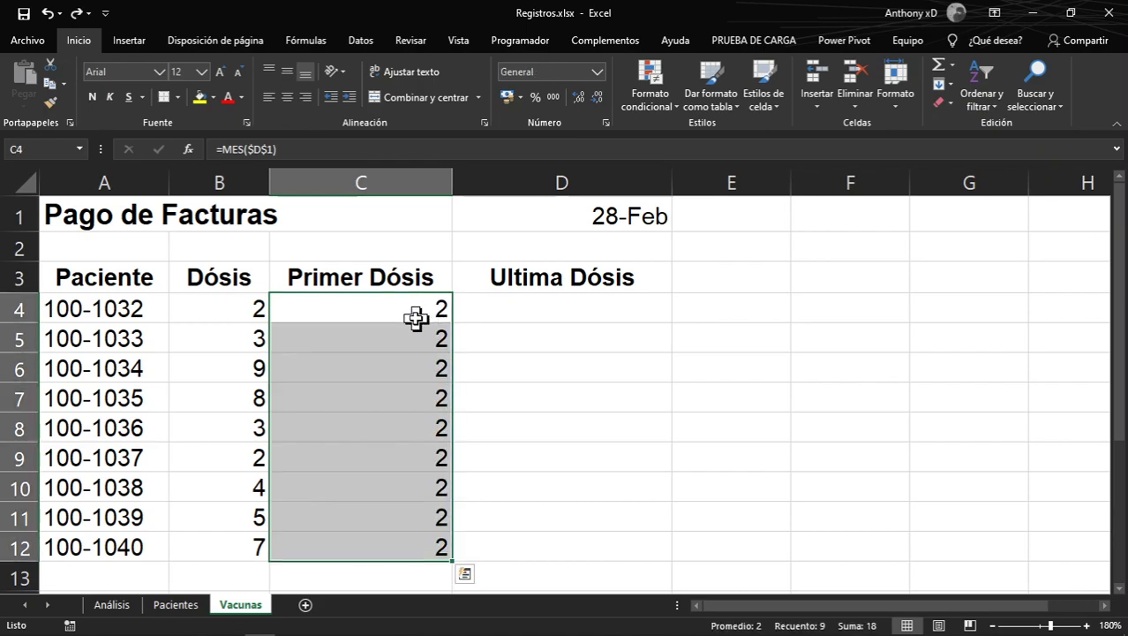
right_click(419, 310)
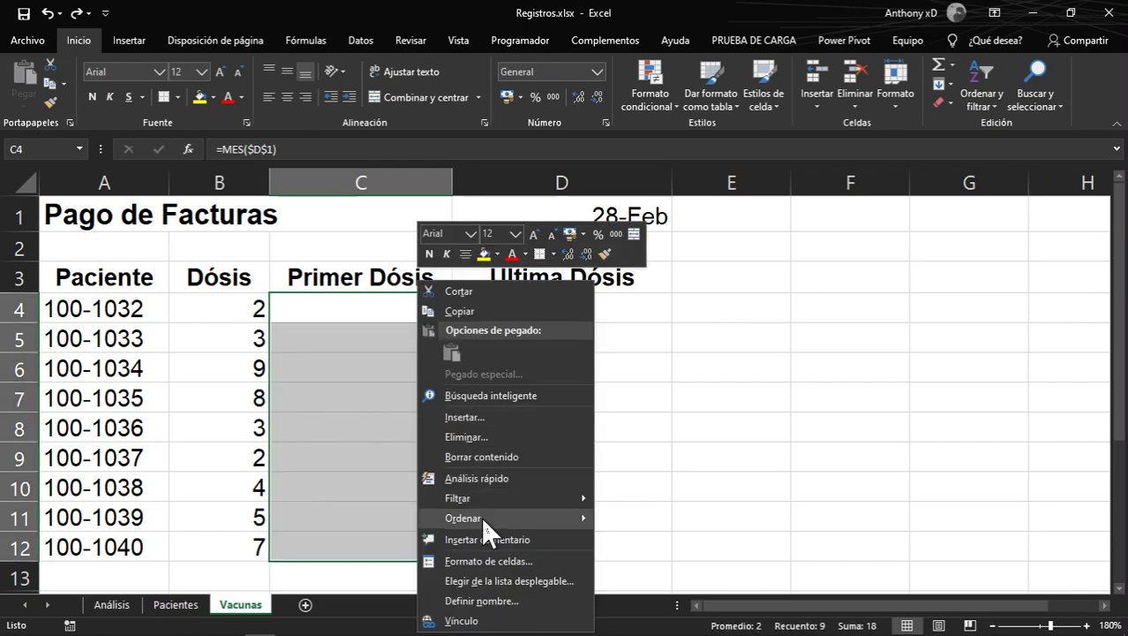
click(726, 448)
key(alt+Tab)
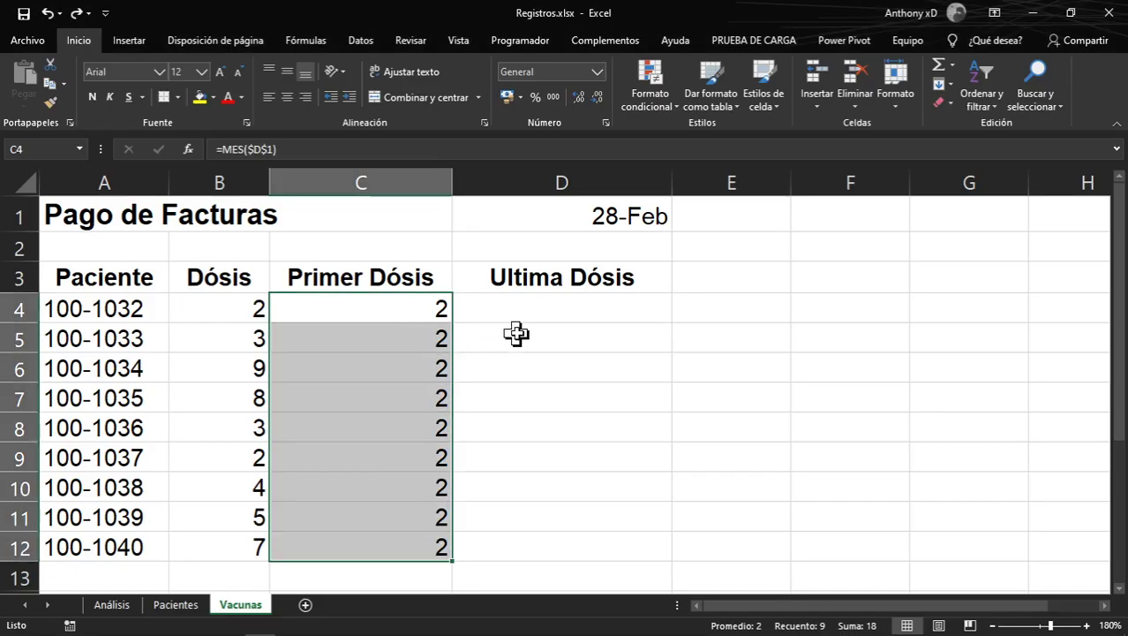
Begin the FECHA.MES formula in D4, the first Ultima Dósis cell, as =fecha.mes
drag(516, 333, 544, 320)
text(=)
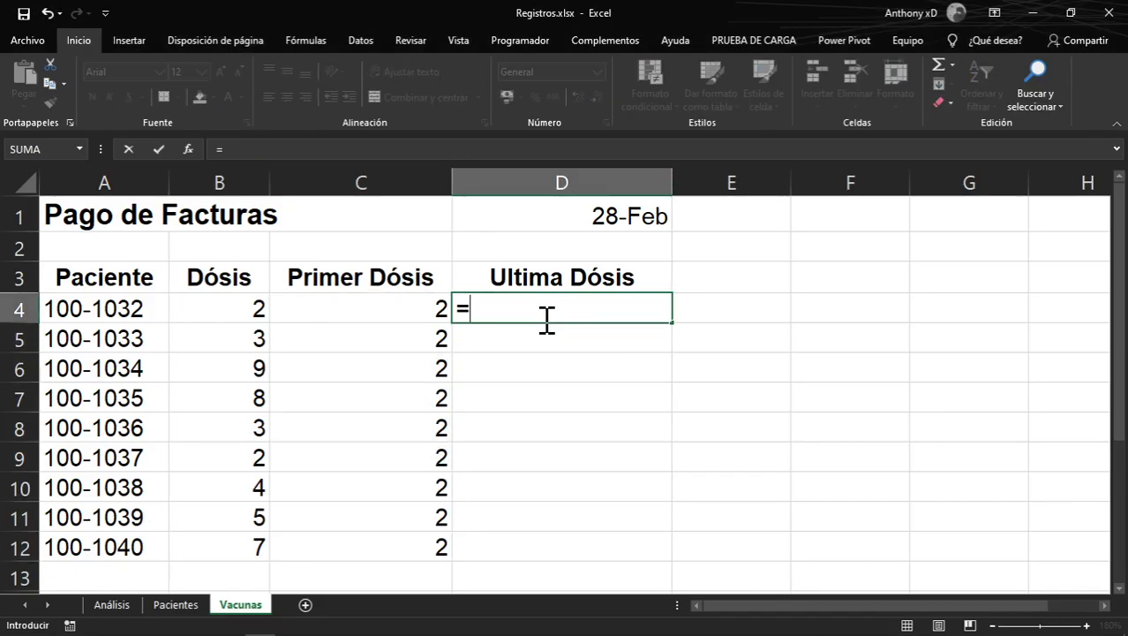
text(fecha.m)
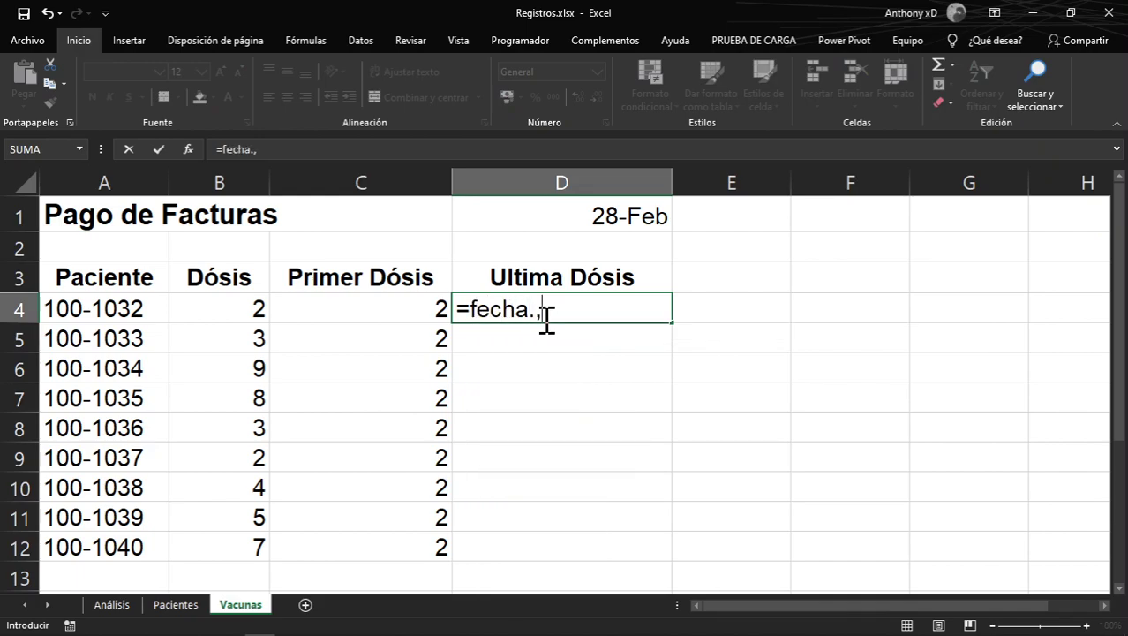
text(es()
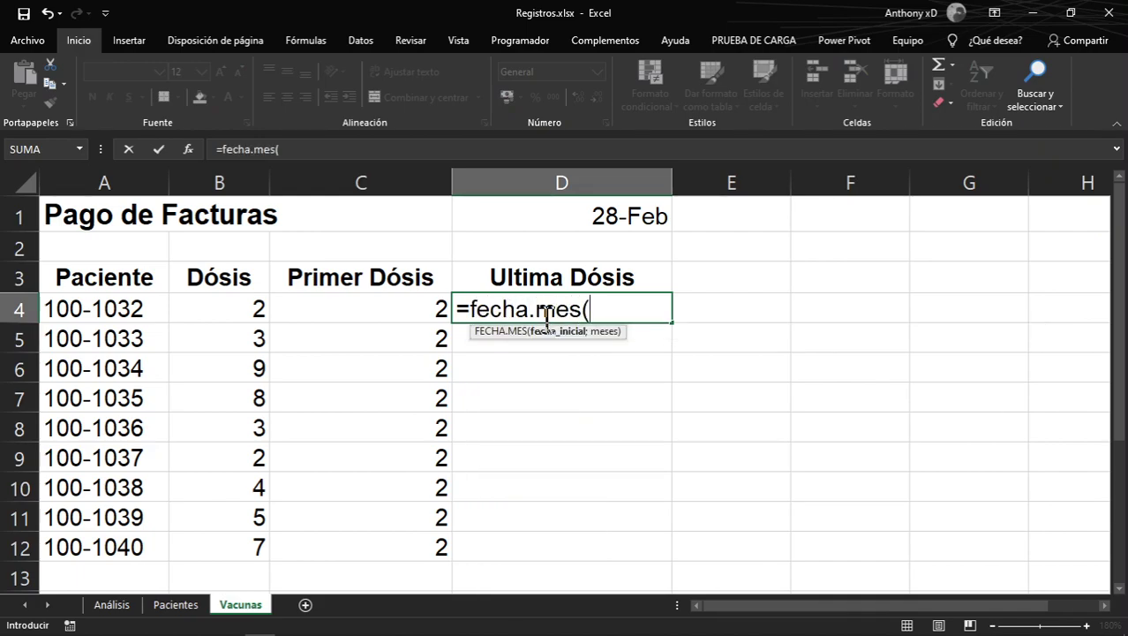
key(BackSpace)
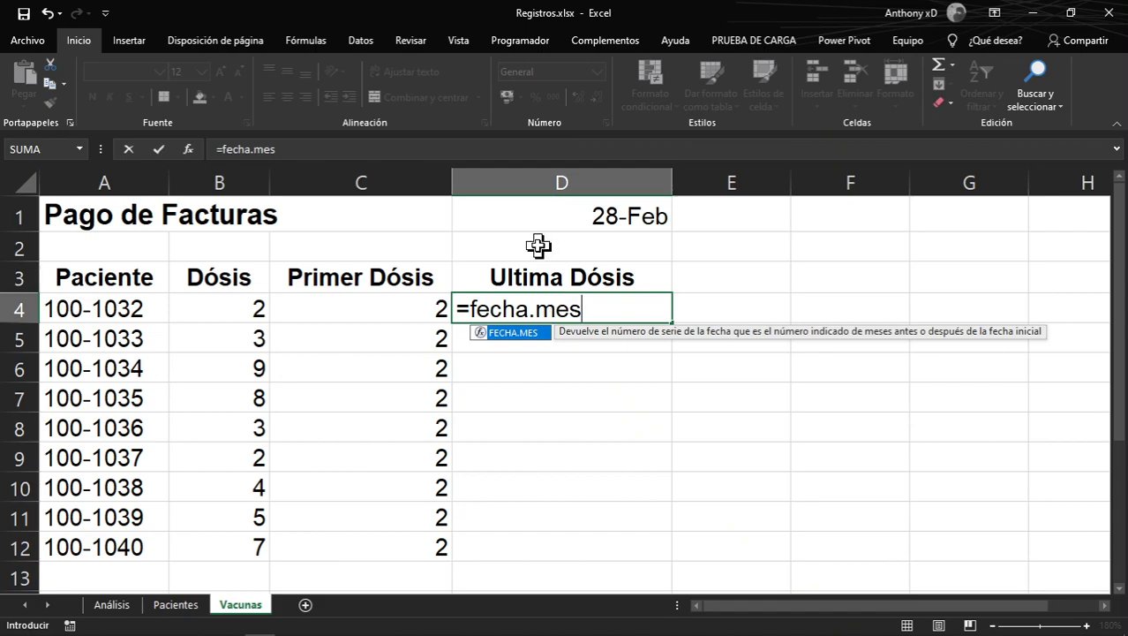
key(alt+Tab)
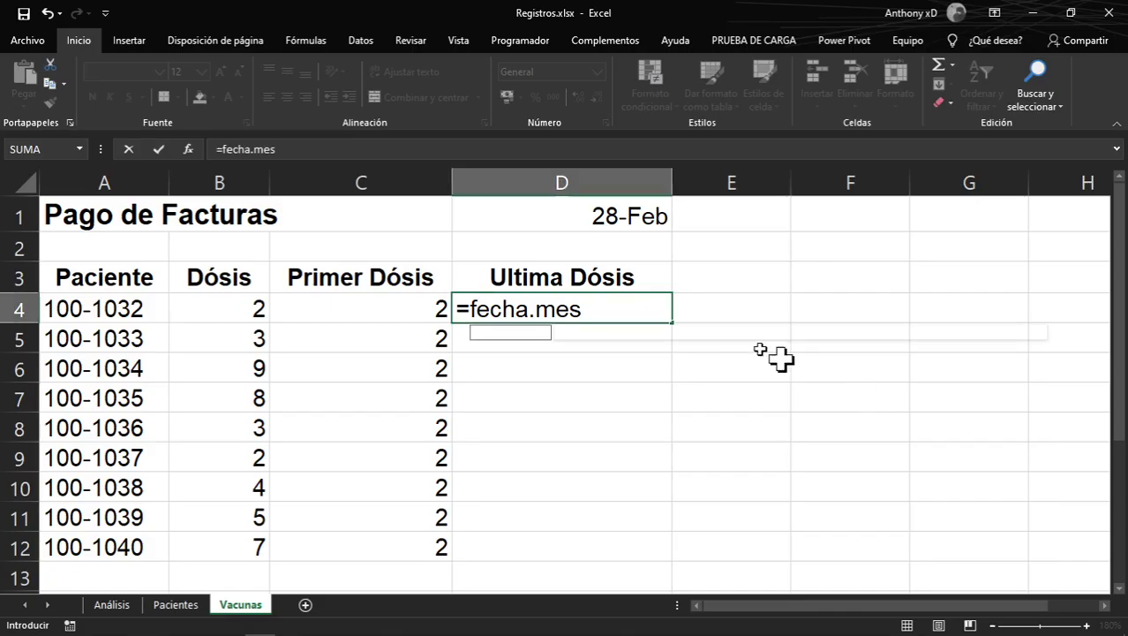
click(583, 216)
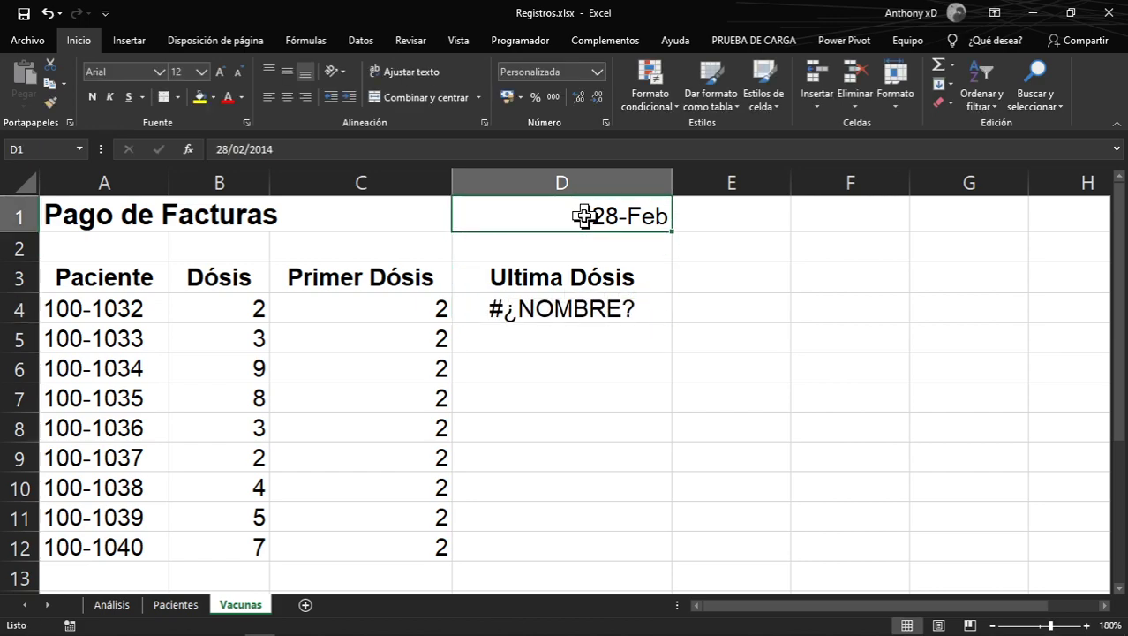
Complete the formula in D4 as =FECHA.MES($D$1;B4), with an absolute reference to the date cell D1
double_click(598, 305)
text(()
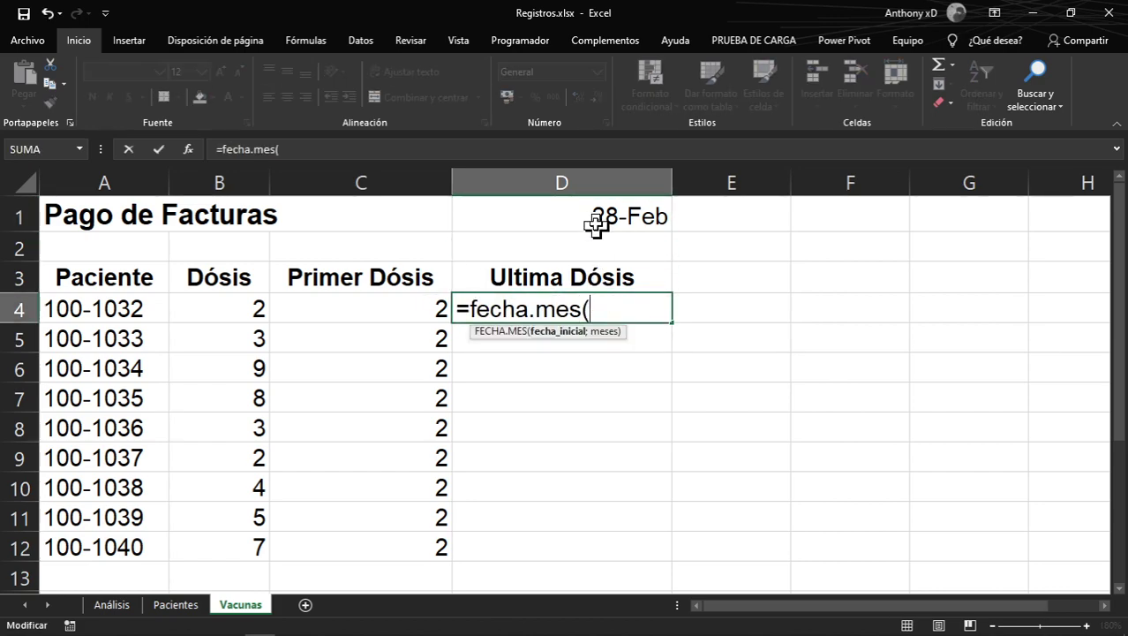
click(592, 216)
key(F4)
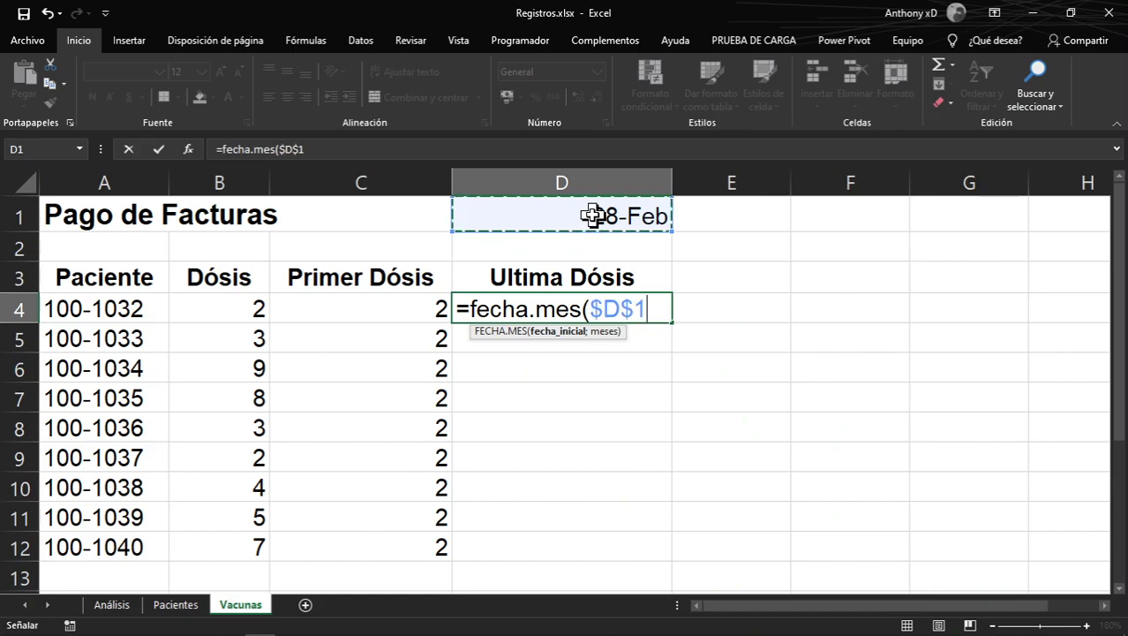
key(alt+Tab)
key(alt+Tab)
text(;)
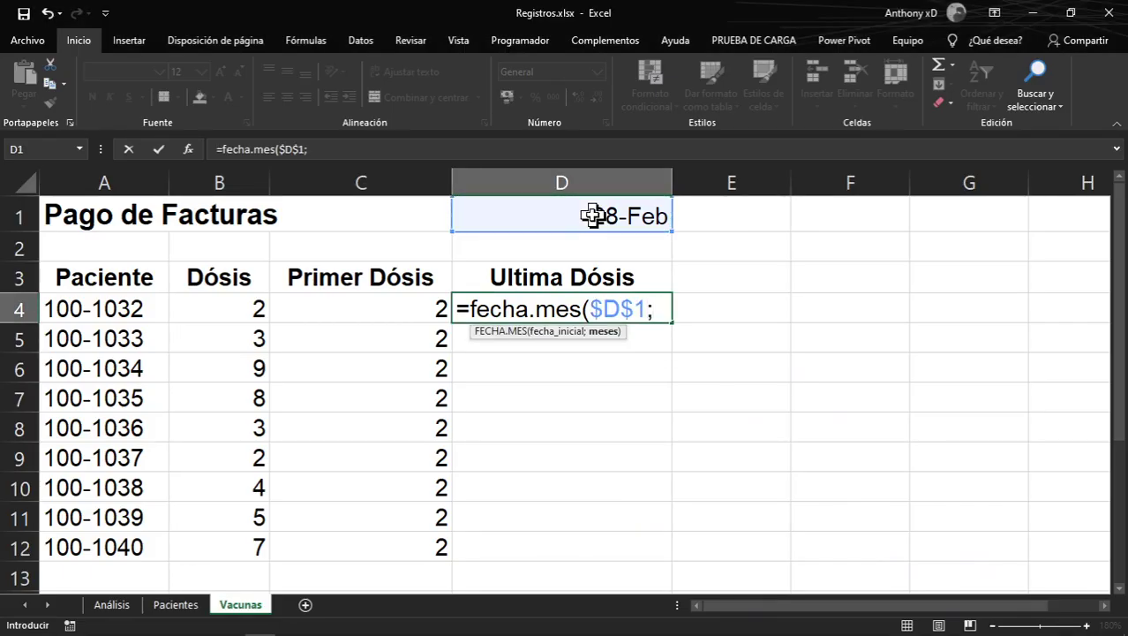
key(alt+Tab)
key(alt+Tab)
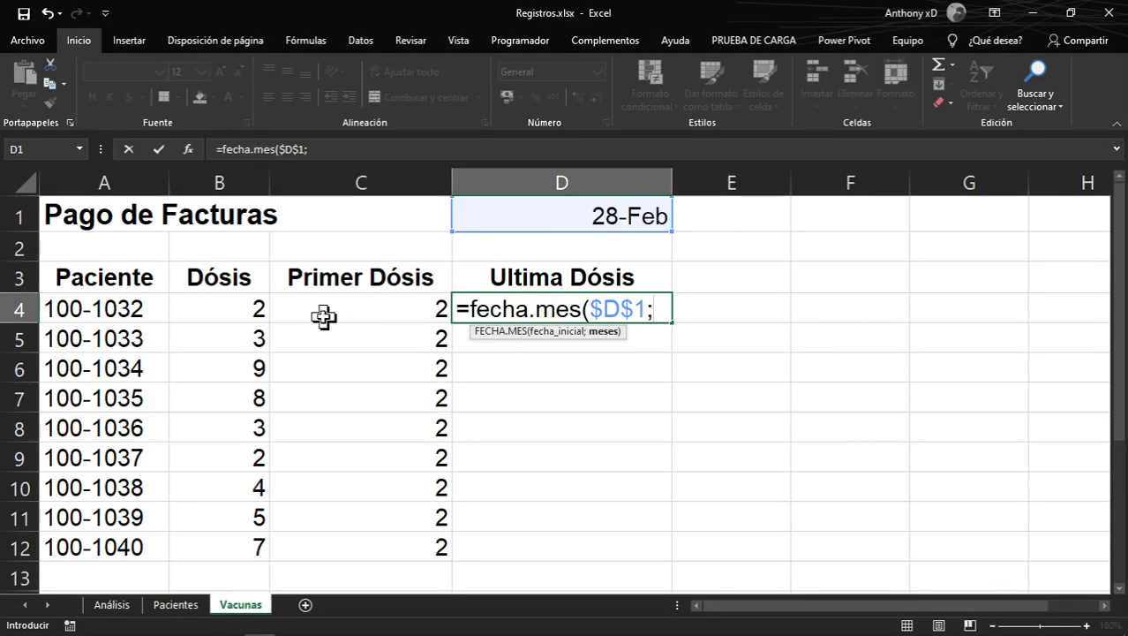
click(236, 311)
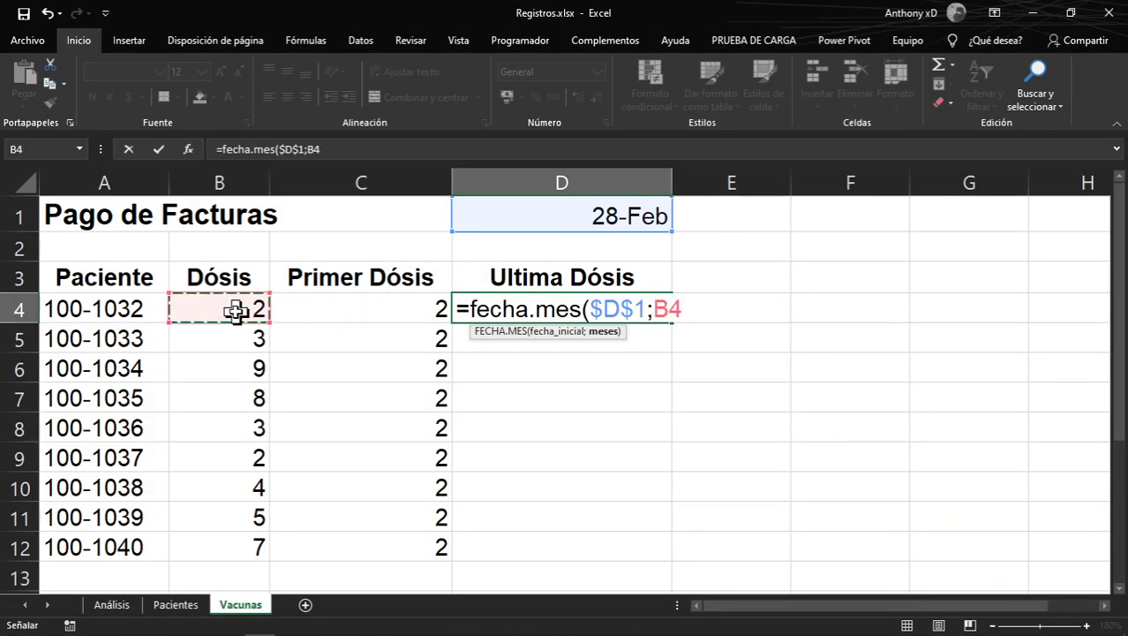
key(Return)
Copy the D4 formula down to D12 and apply the short date format (Fecha corta) to D4:D12
click(570, 313)
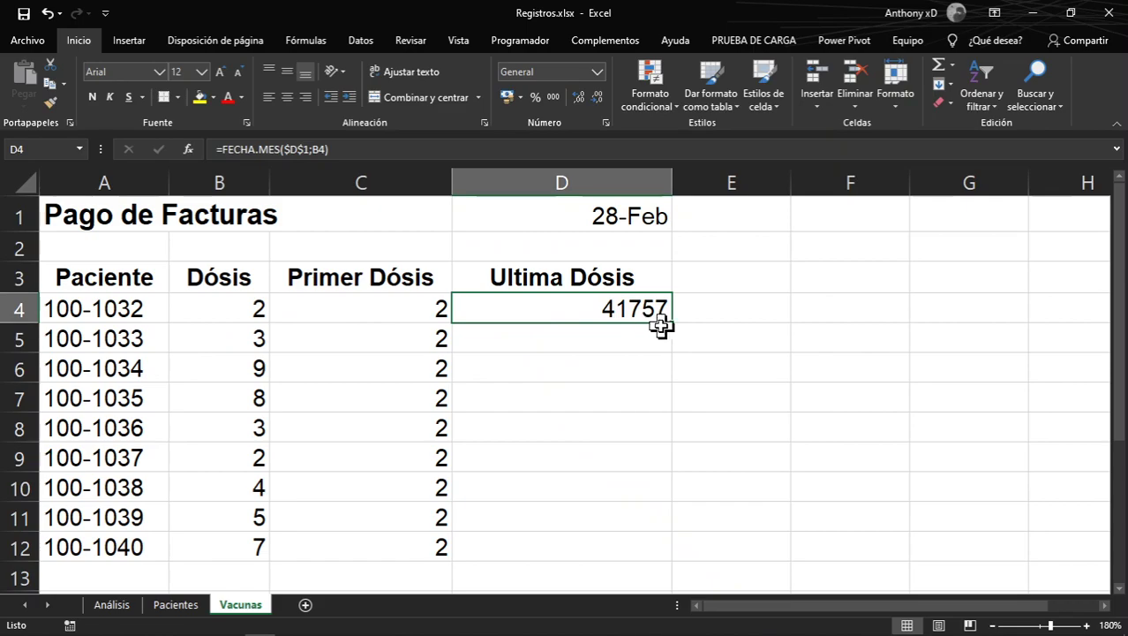
drag(662, 326, 650, 557)
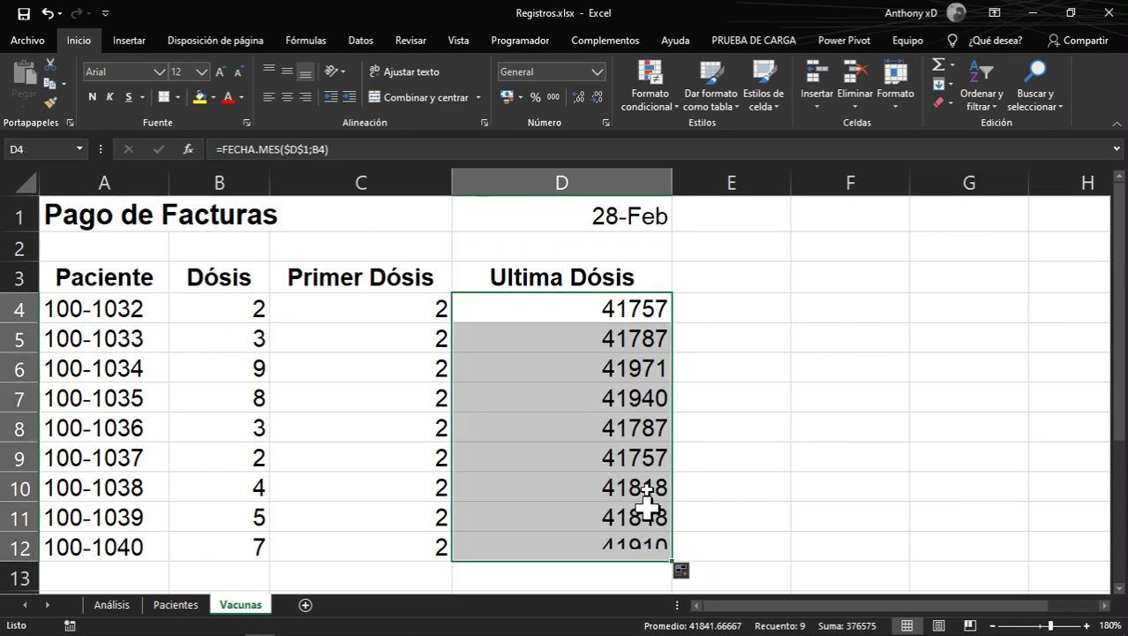
click(587, 73)
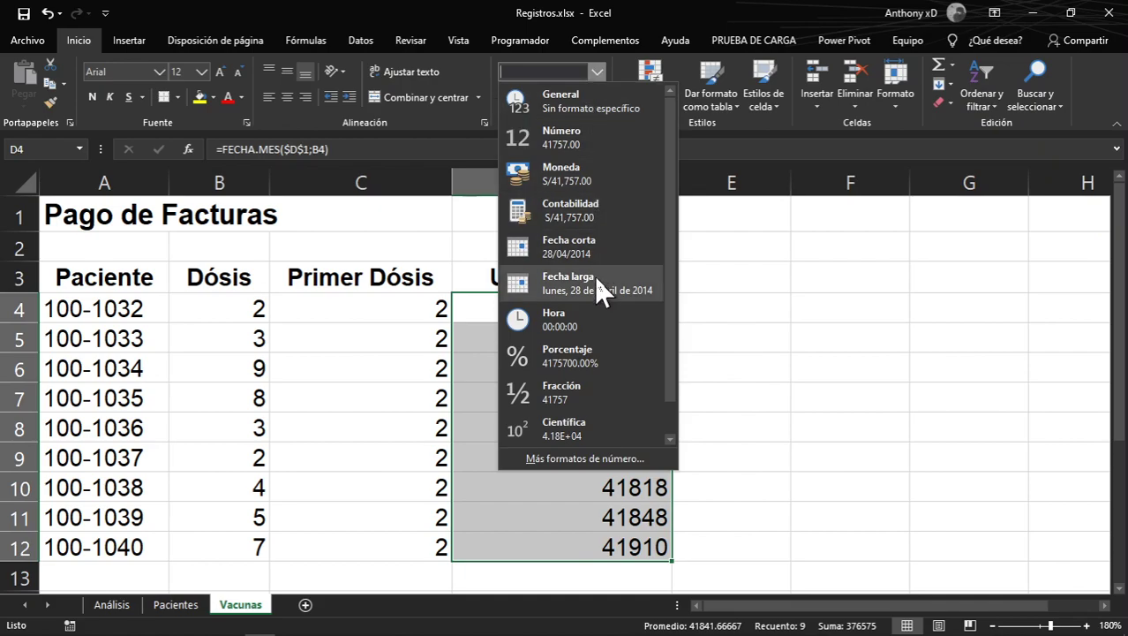
click(588, 249)
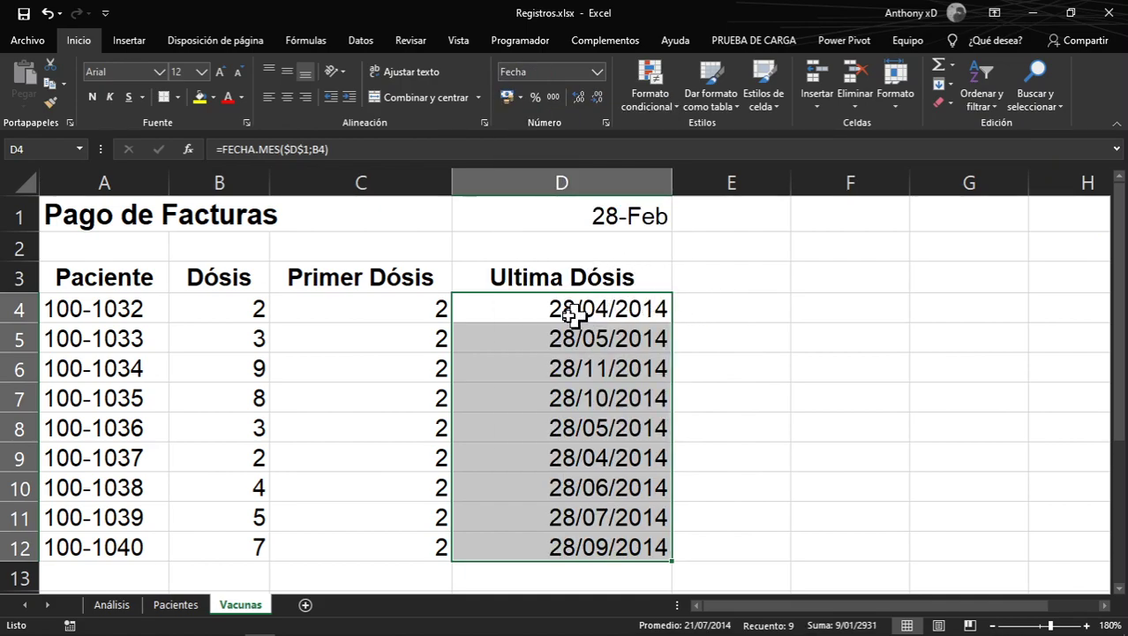
Examine the date in D1, the formula in C4 and the Dósis values from B4 down to B10
drag(510, 223, 528, 229)
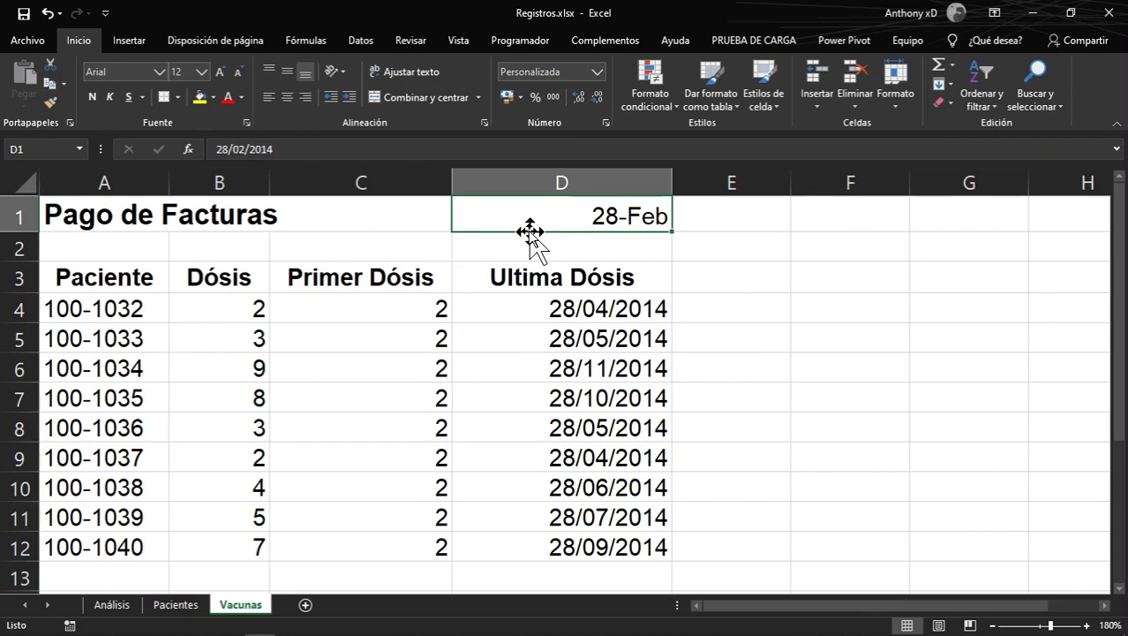
click(407, 316)
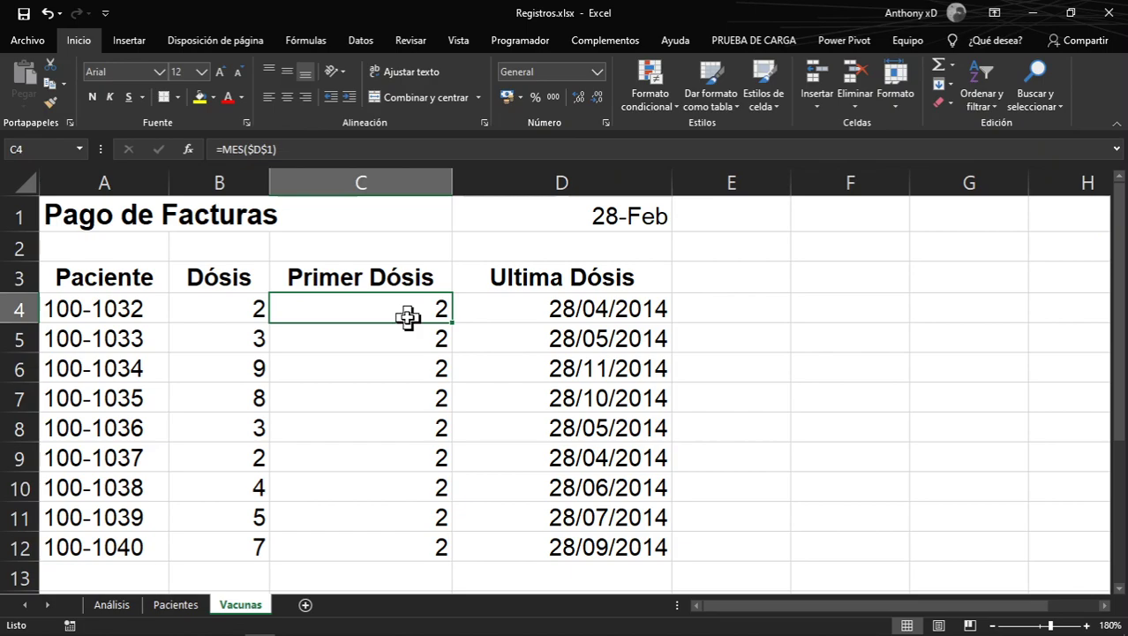
click(221, 316)
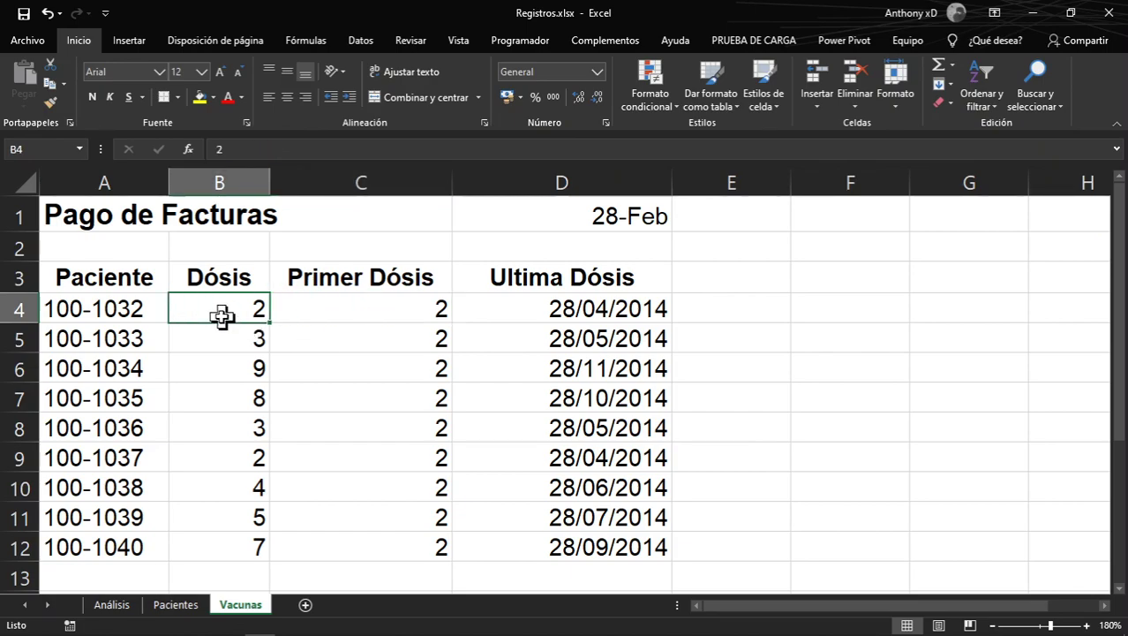
key(Down)
key(Down)
key(Down)
key(Down)
key(Down)
key(Down)
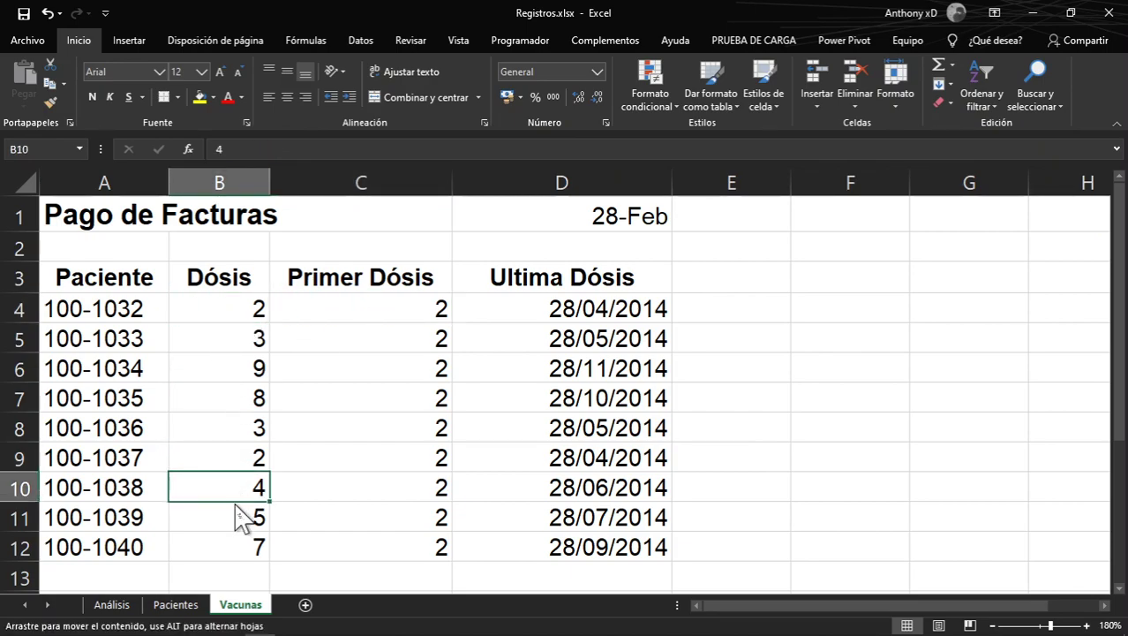
Try a Dósis value of 1 in B4 to test the last-dose date, and restore the original value
click(227, 309)
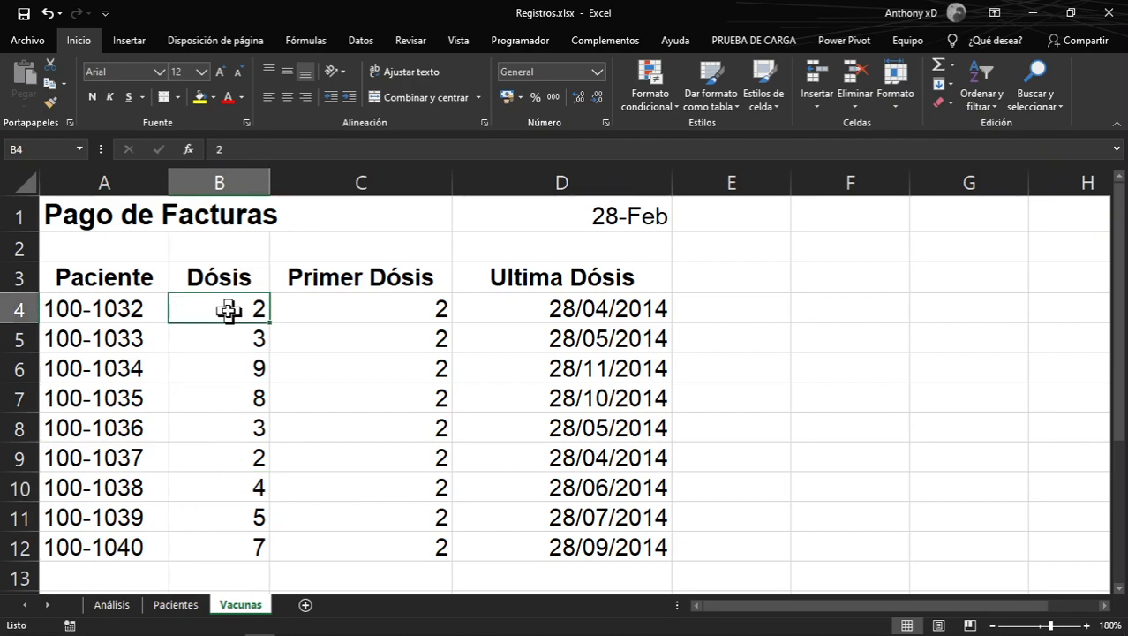
double_click(228, 310)
key(BackSpace)
text(1)
key(Return)
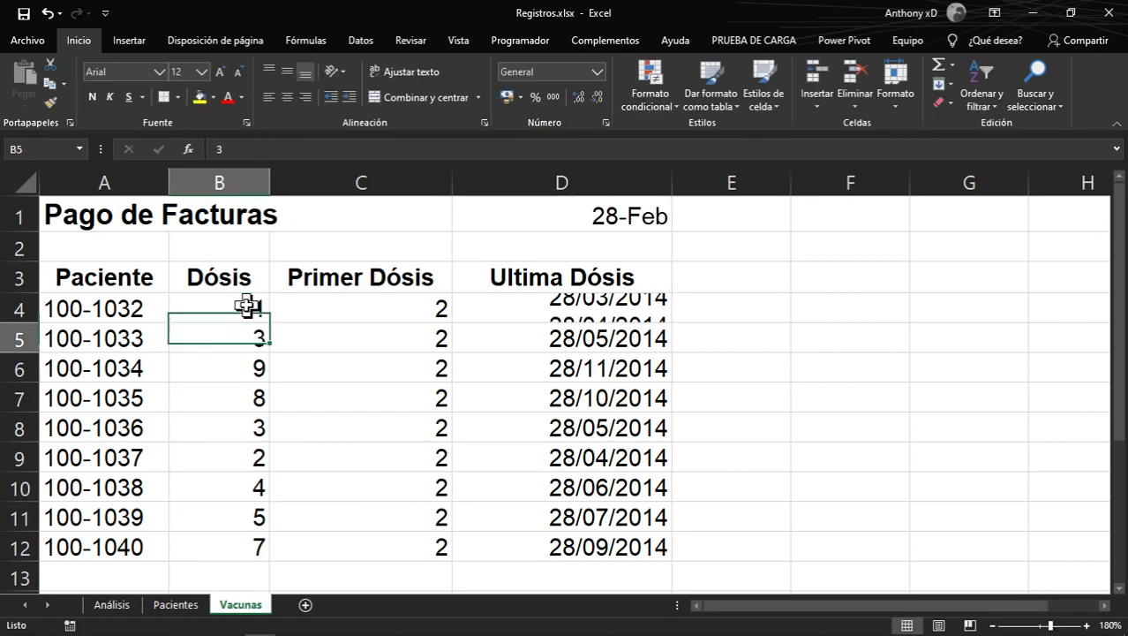
click(222, 320)
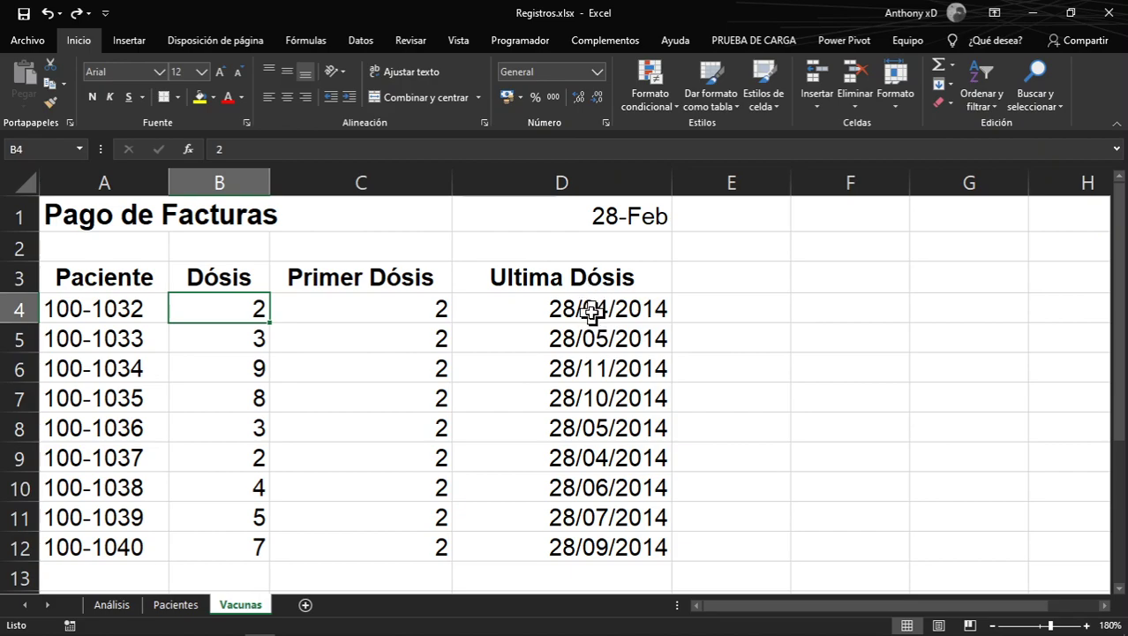
Test the last-dose date with a Dósis value of 0 in B4, and undo the change
click(366, 348)
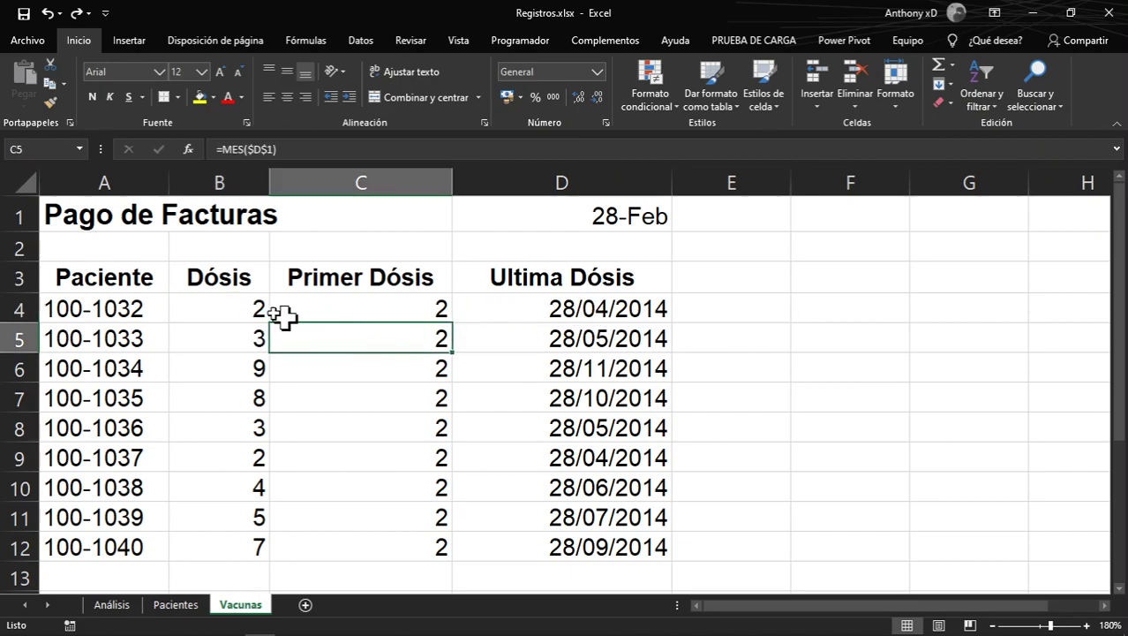
click(195, 300)
text(0)
key(Return)
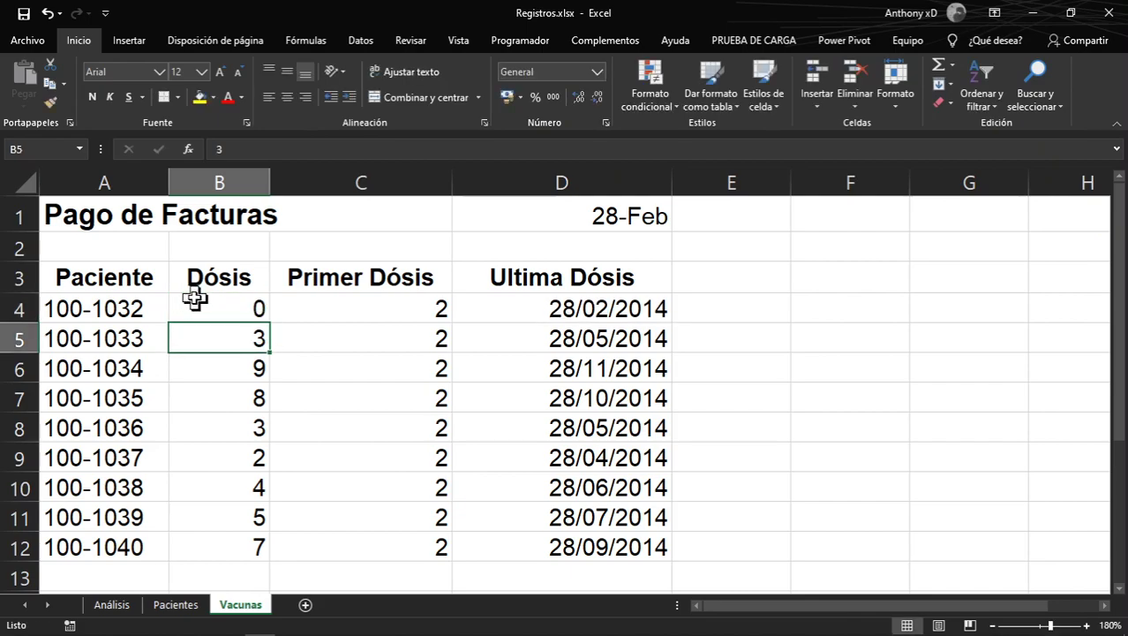
click(195, 306)
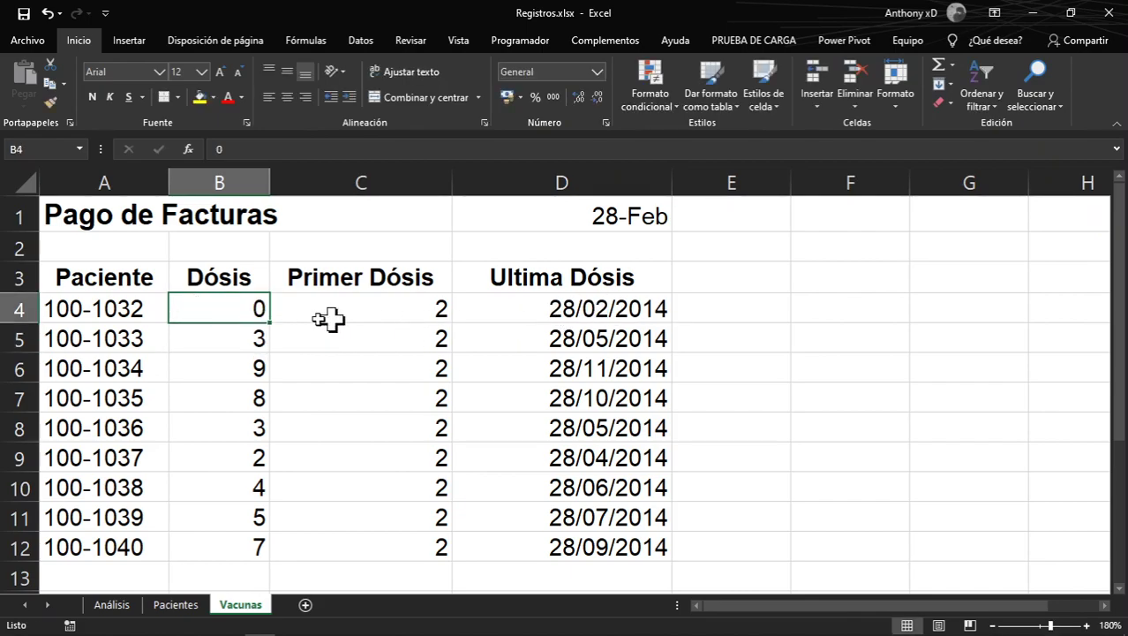
key(ctrl+z)
click(583, 311)
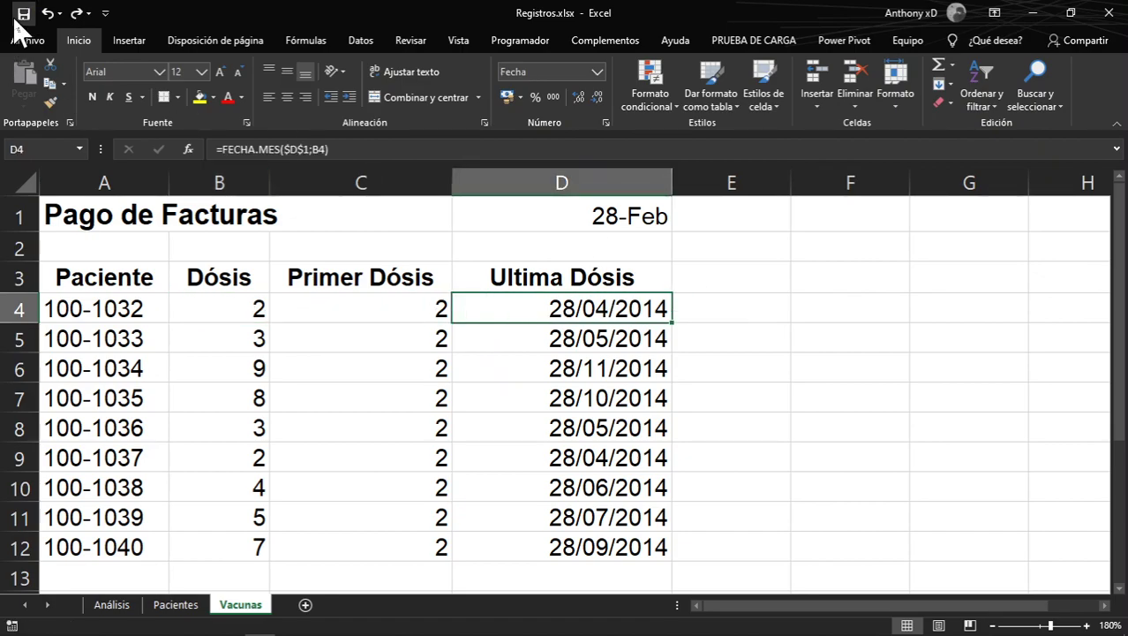
Switch to Guia excel.pdf in Foxit Reader and read the instructions of Ejercicio 6, Más funciones de Fecha
double_click(756, 14)
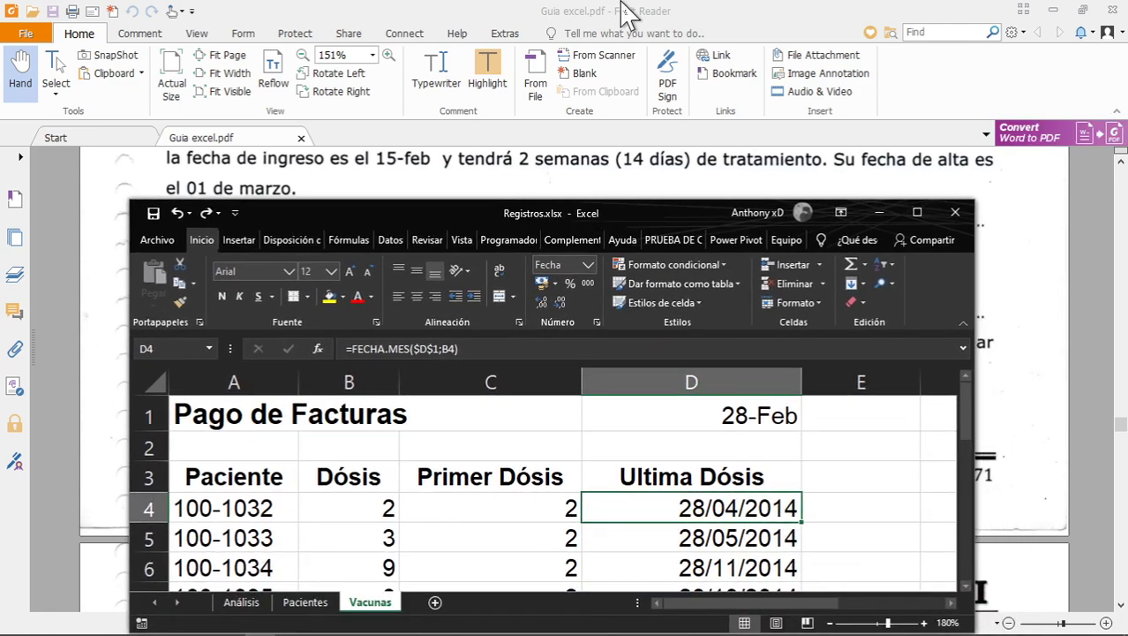
click(625, 12)
scroll(441, 380, down, 3)
scroll(481, 362, down, 3)
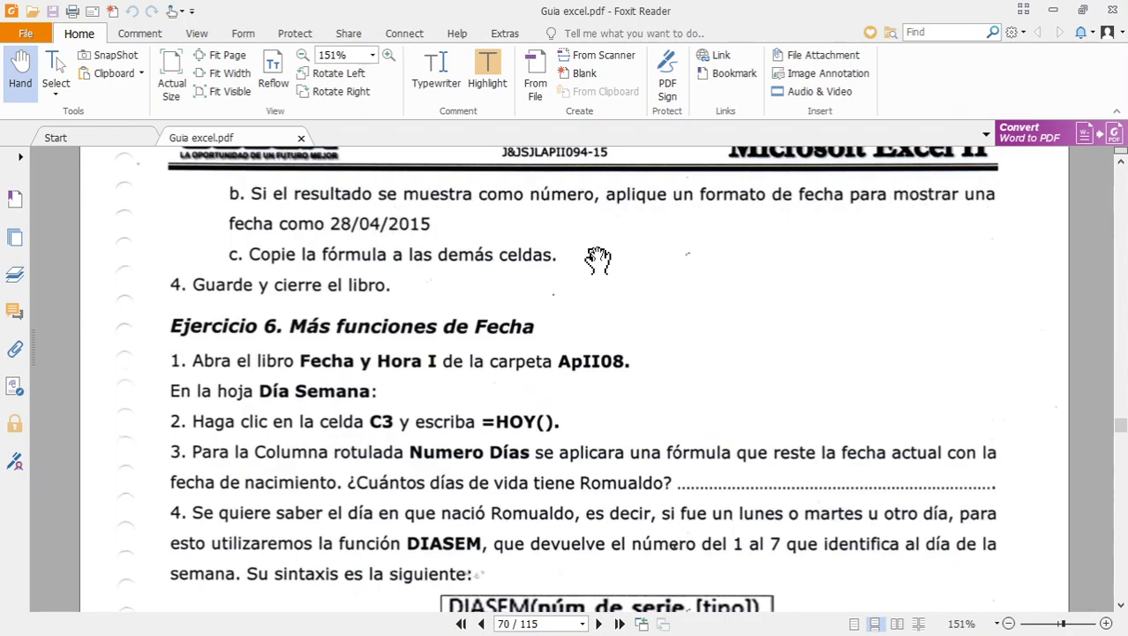
scroll(477, 265, down, 3)
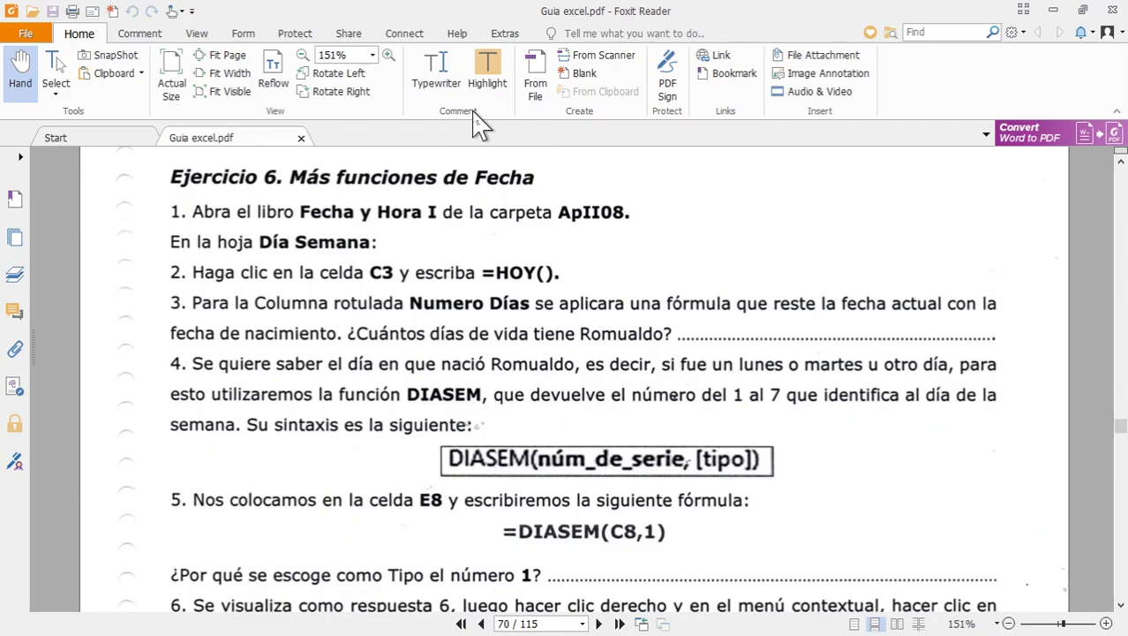
Minimize the Registros workbook and open Fecha y Hora I.xlsx from the ApII08 desktop folder
drag(513, 10, 780, 84)
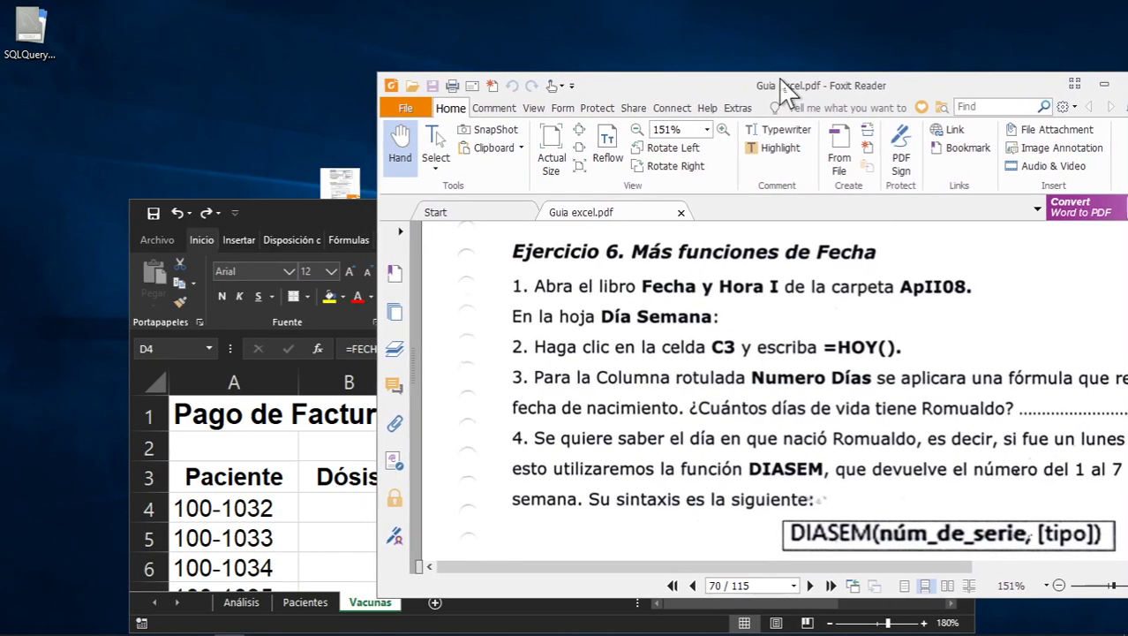
click(353, 198)
click(878, 212)
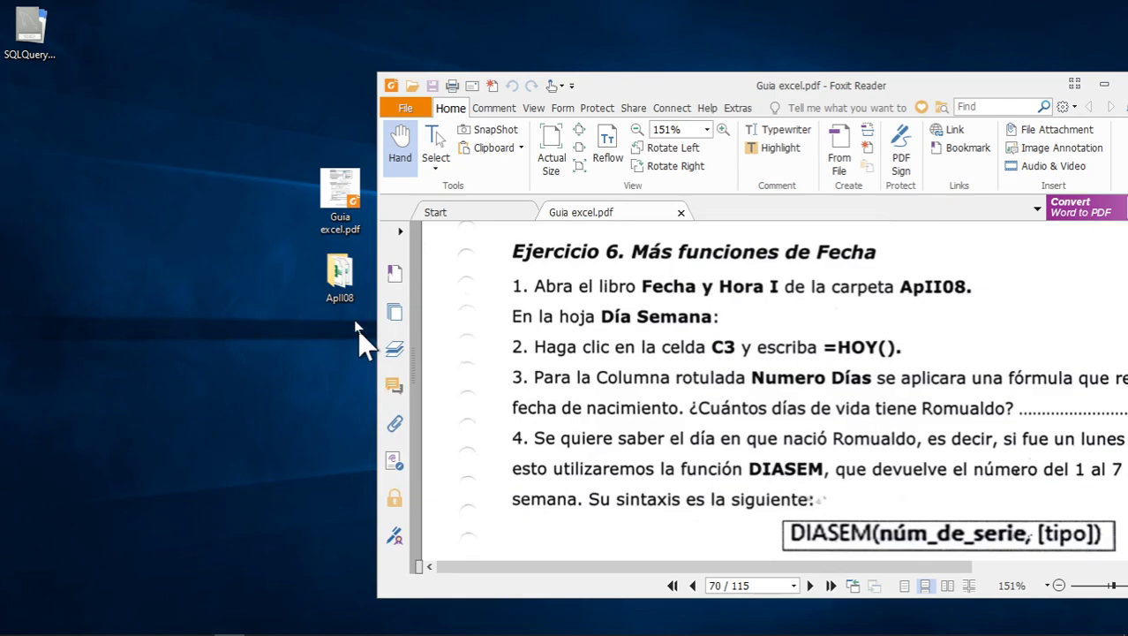
double_click(336, 275)
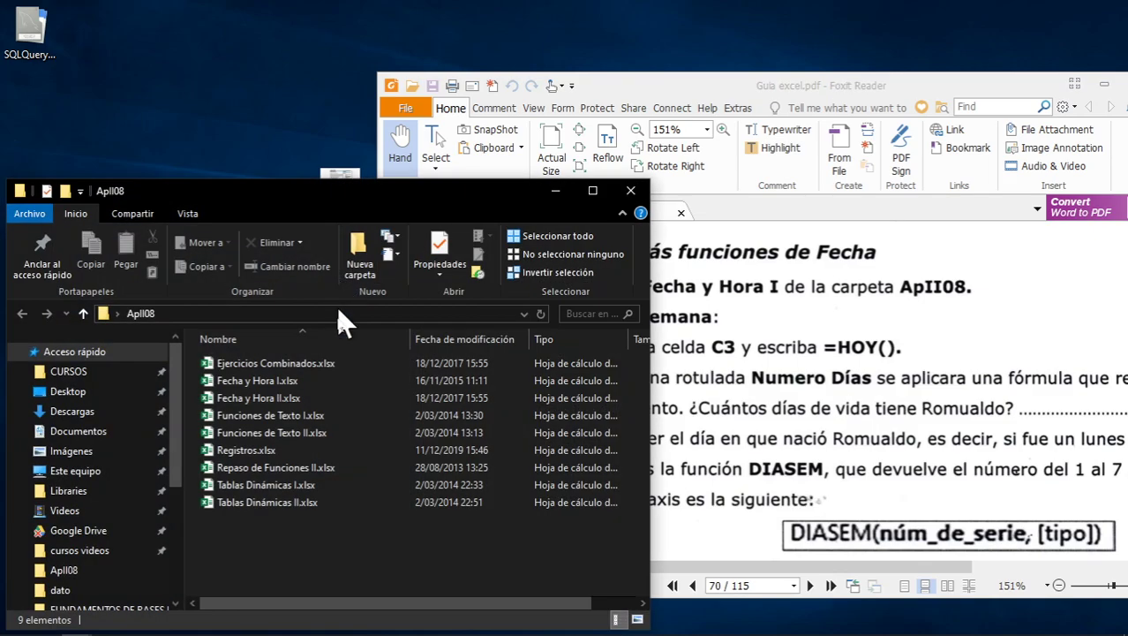
double_click(246, 381)
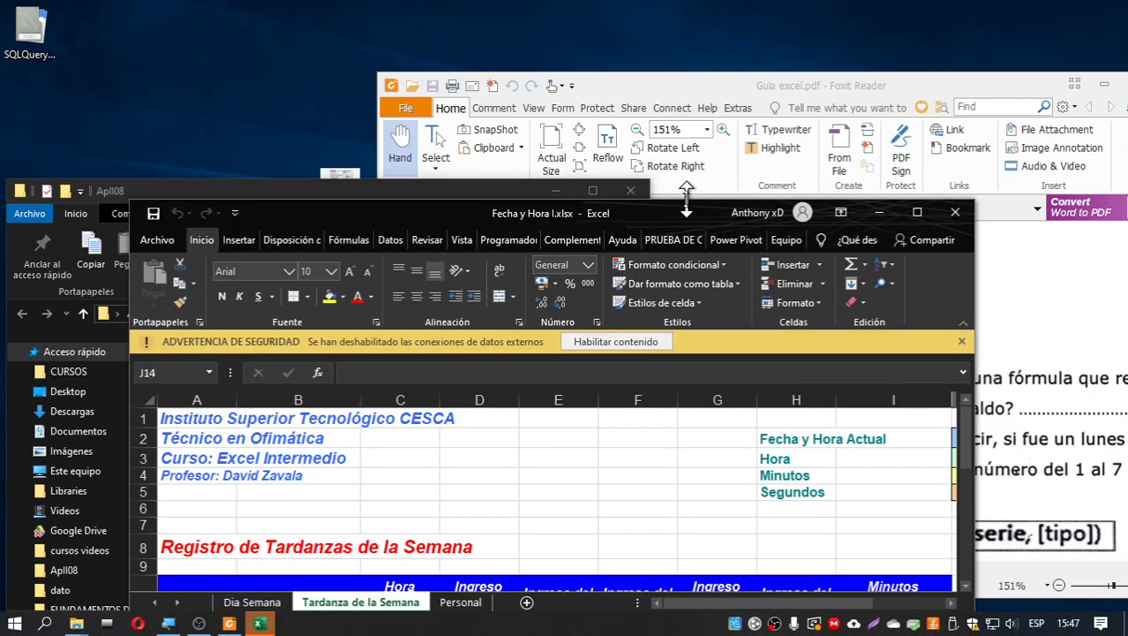
Reread the Ejercicio 6 instructions in the guide and minimize it to return to Fecha y Hora I.xlsx
drag(622, 213, 419, 144)
double_click(763, 94)
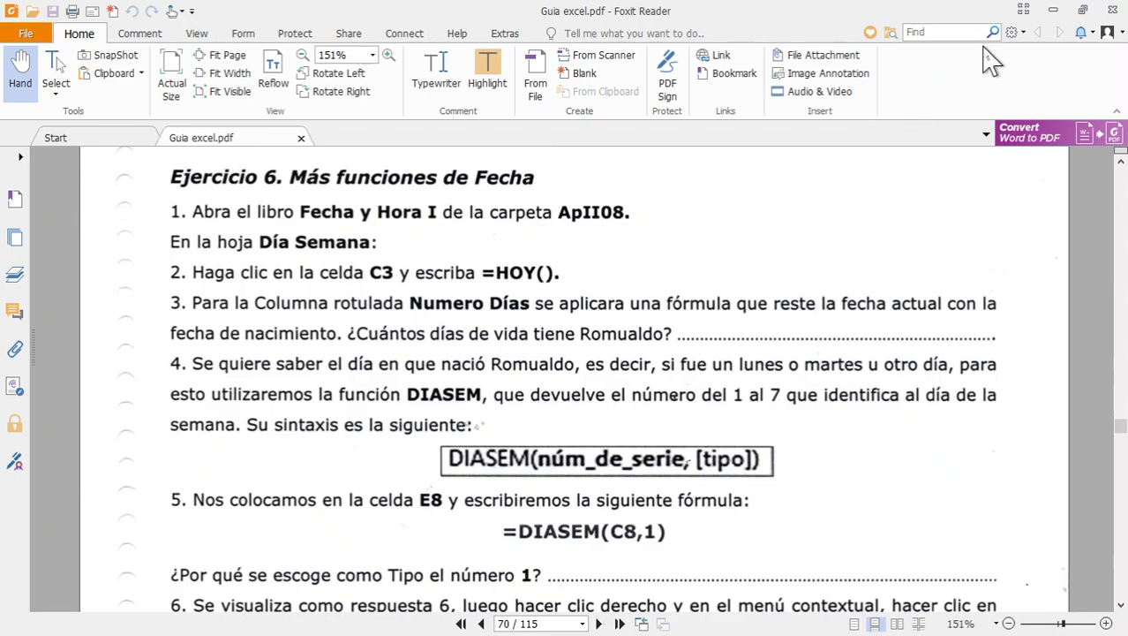
click(1052, 15)
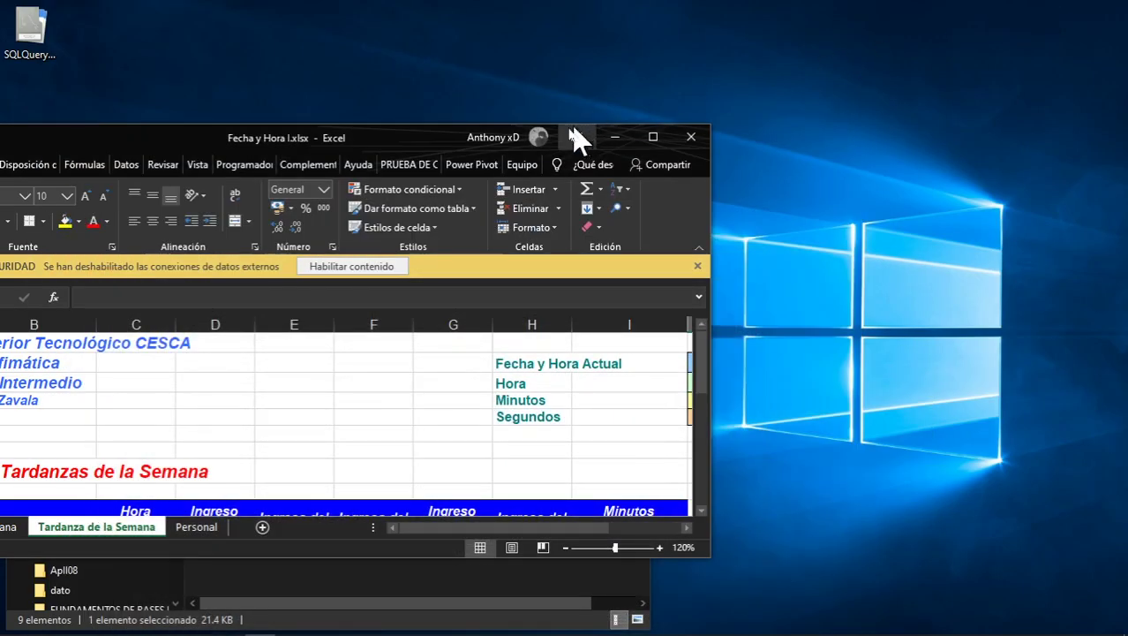
Maximize the Fecha y Hora I.xlsx window and open the Dia Semana sheet
double_click(358, 135)
click(473, 142)
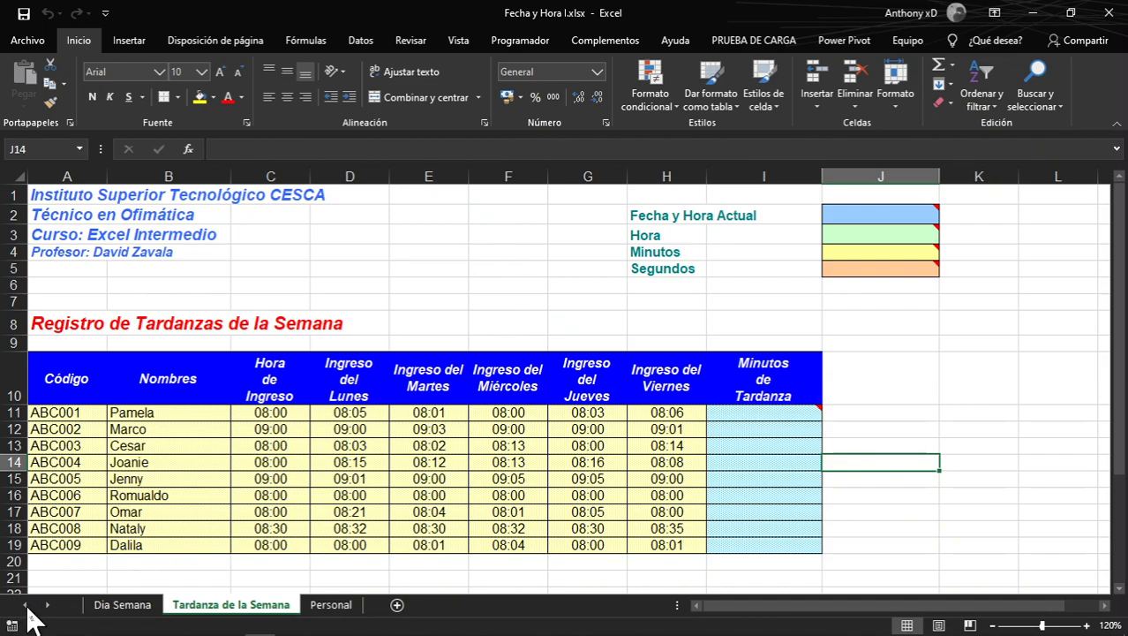
click(108, 608)
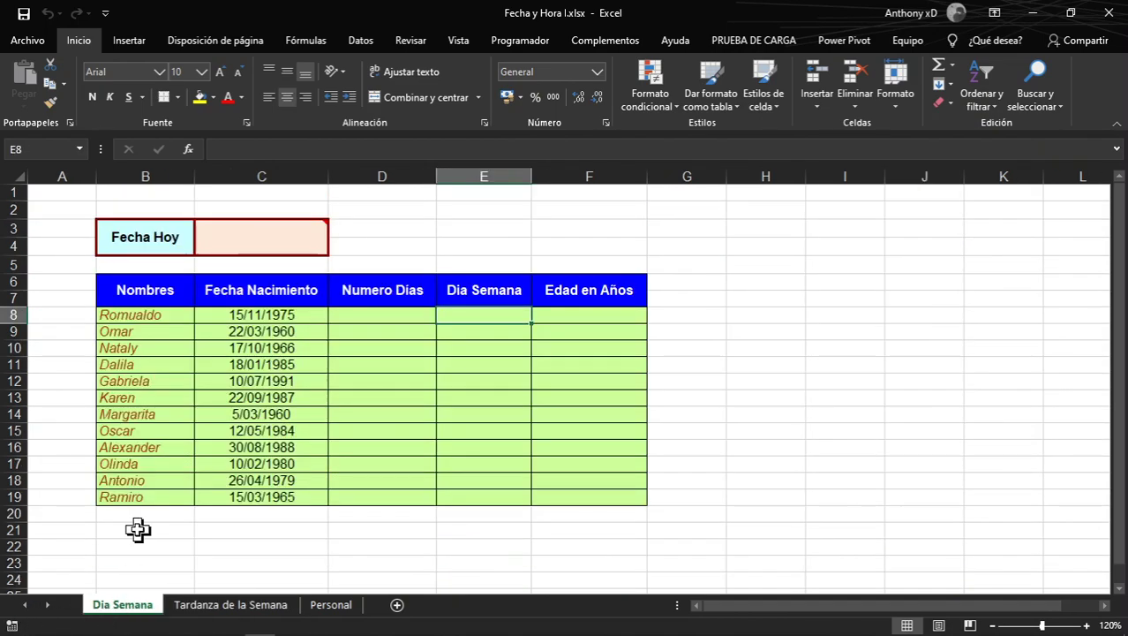
Enter =HOY() in the Fecha Hoy cell C3
click(236, 232)
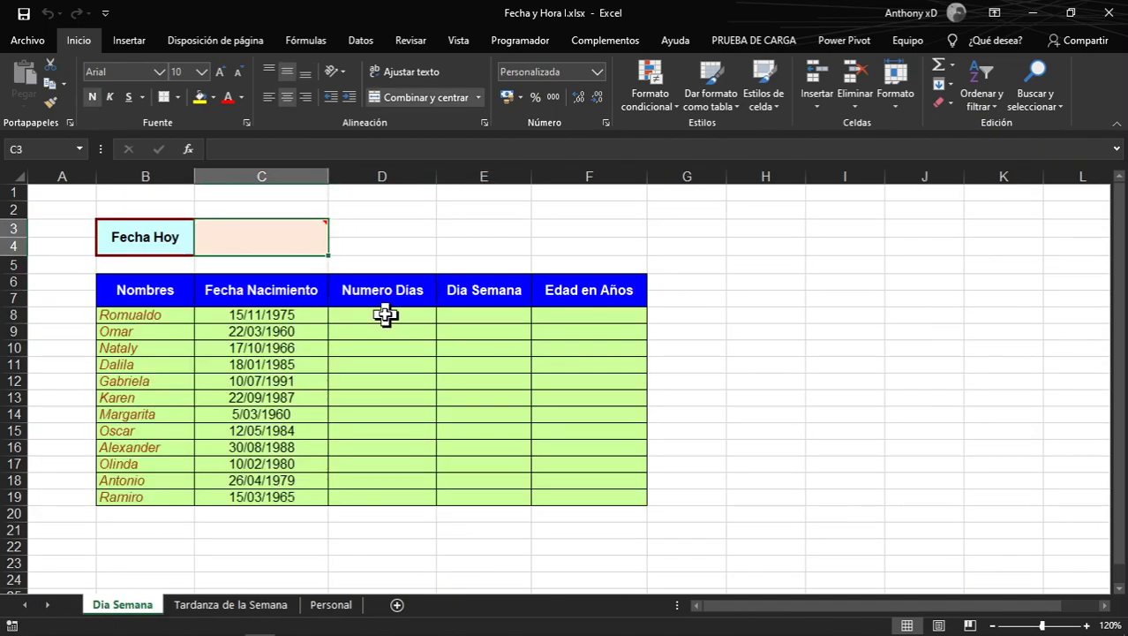
text(=)
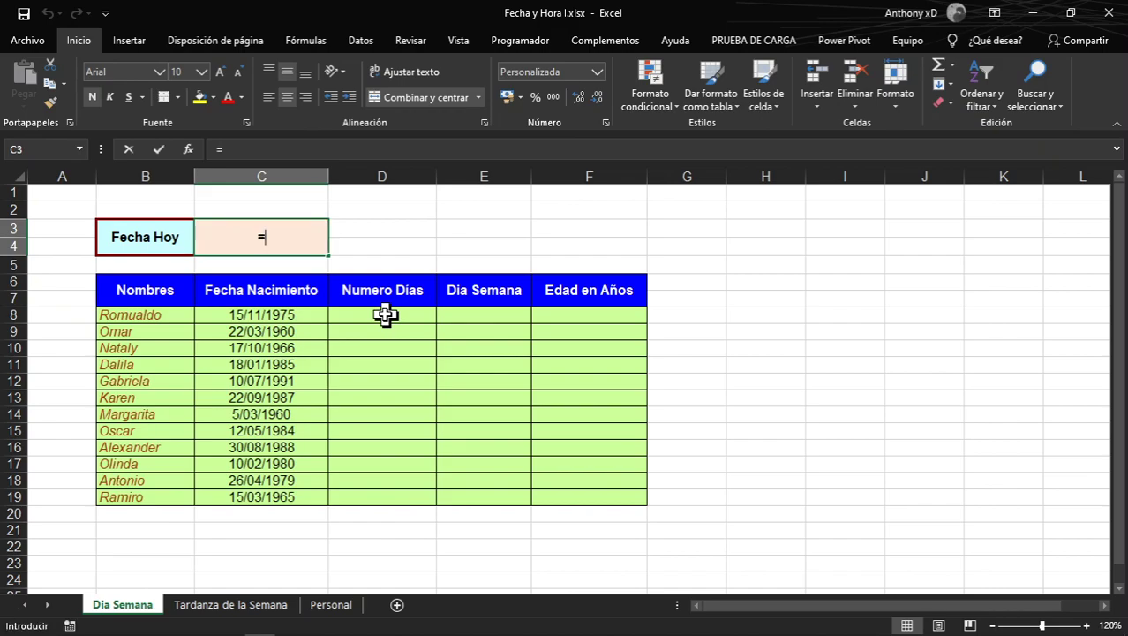
text(hoy())
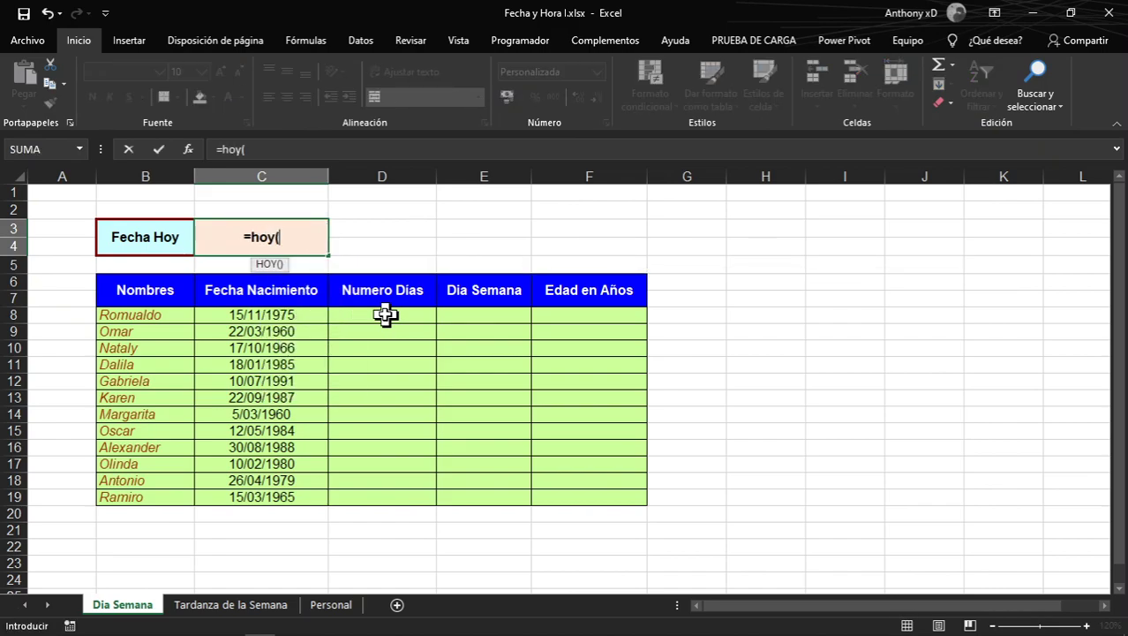
key(Return)
click(296, 237)
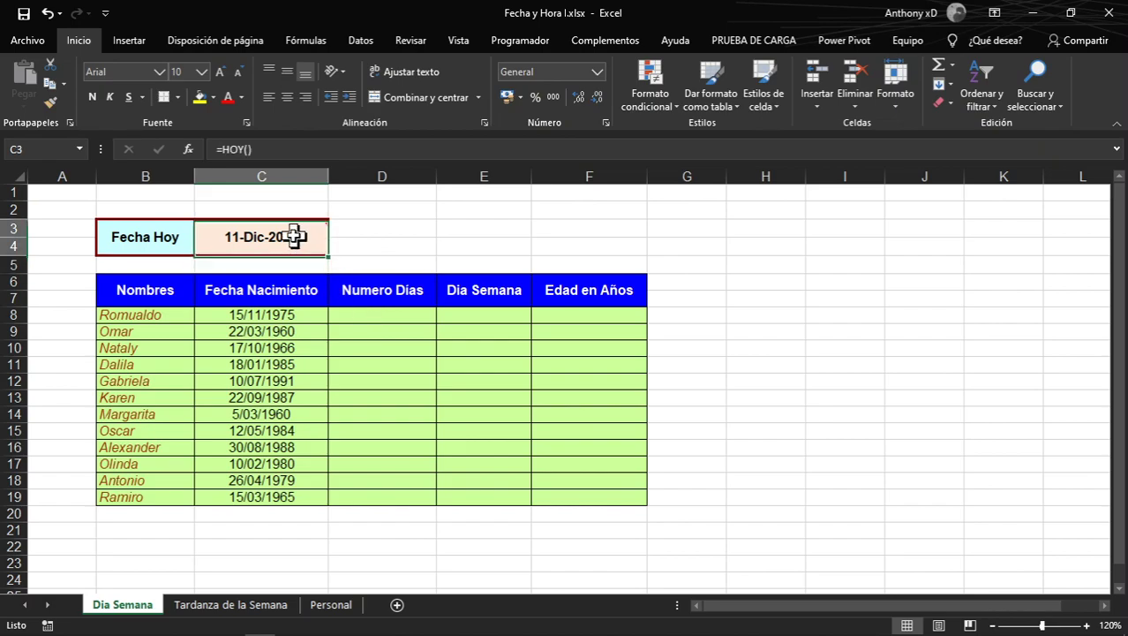
Subtract the birth date from today's date with =C3-C8 in D8 and fill the formula down to D19
click(388, 314)
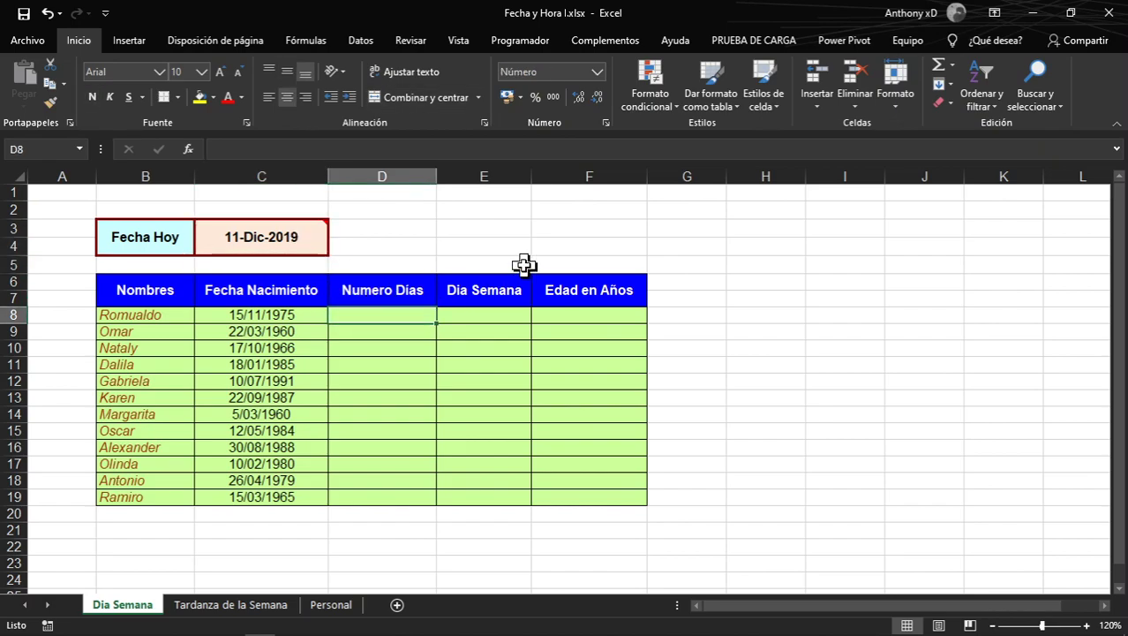
text(=)
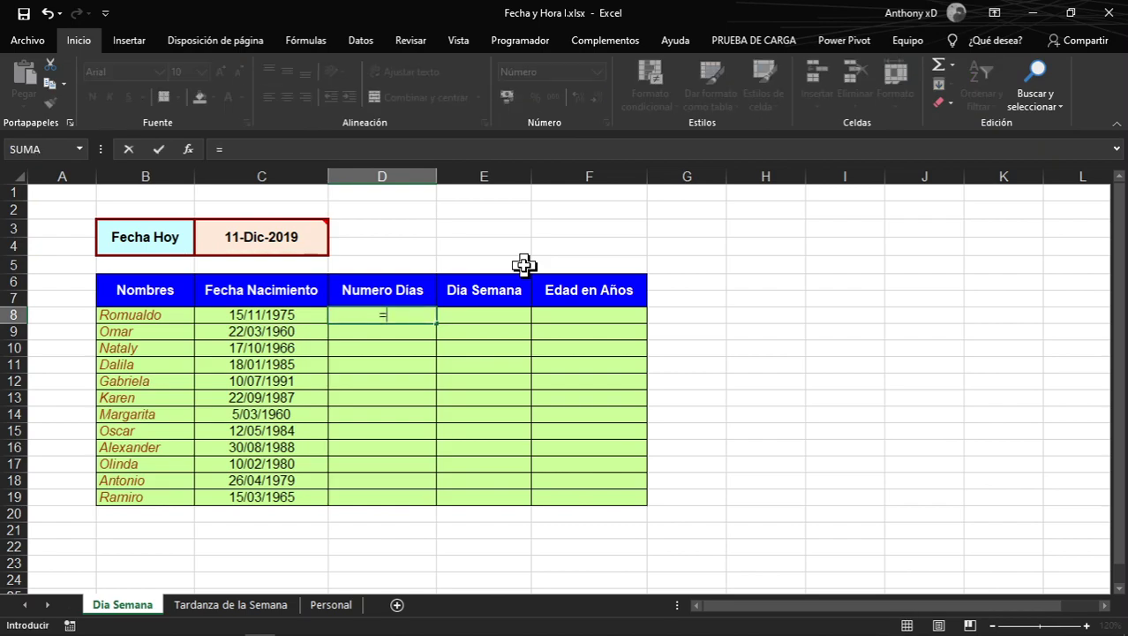
click(236, 232)
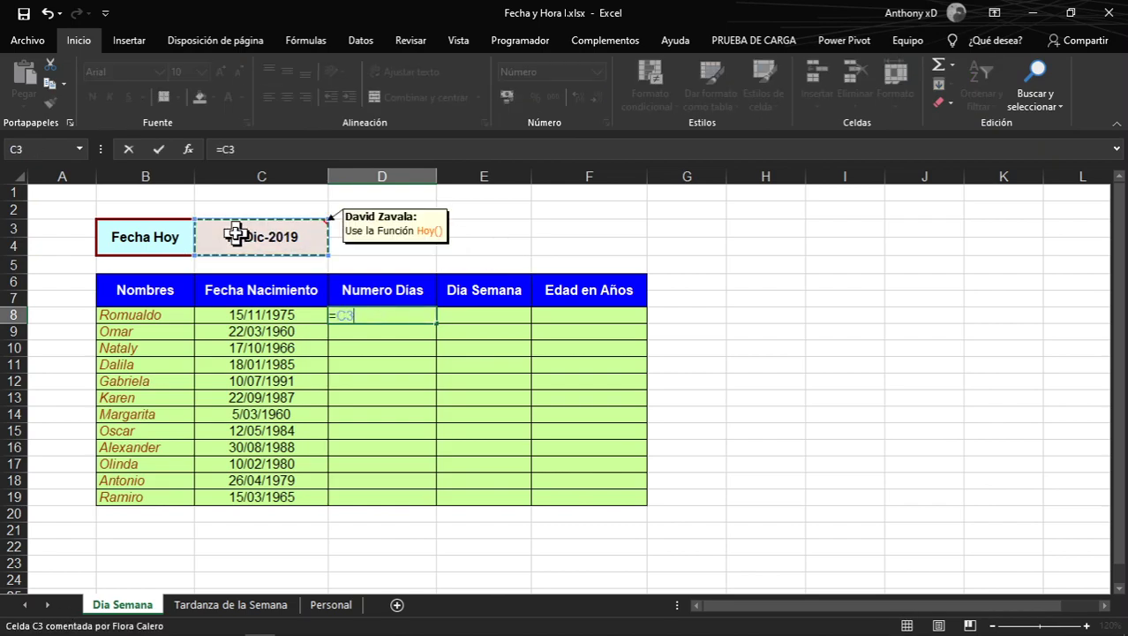
text(-)
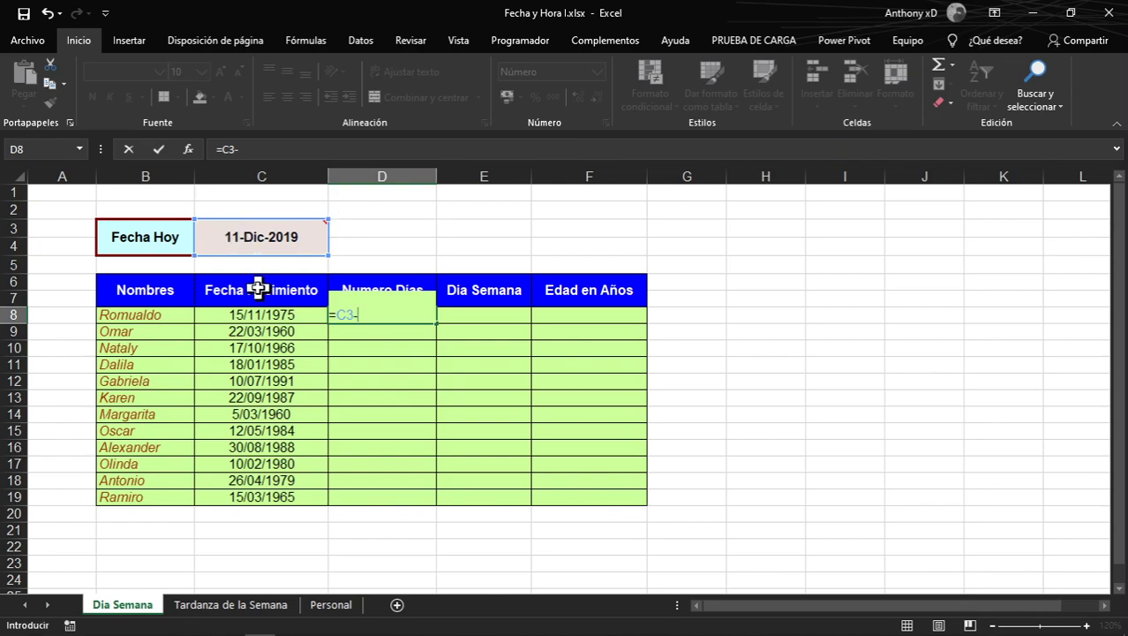
click(274, 318)
key(ctrl+Return)
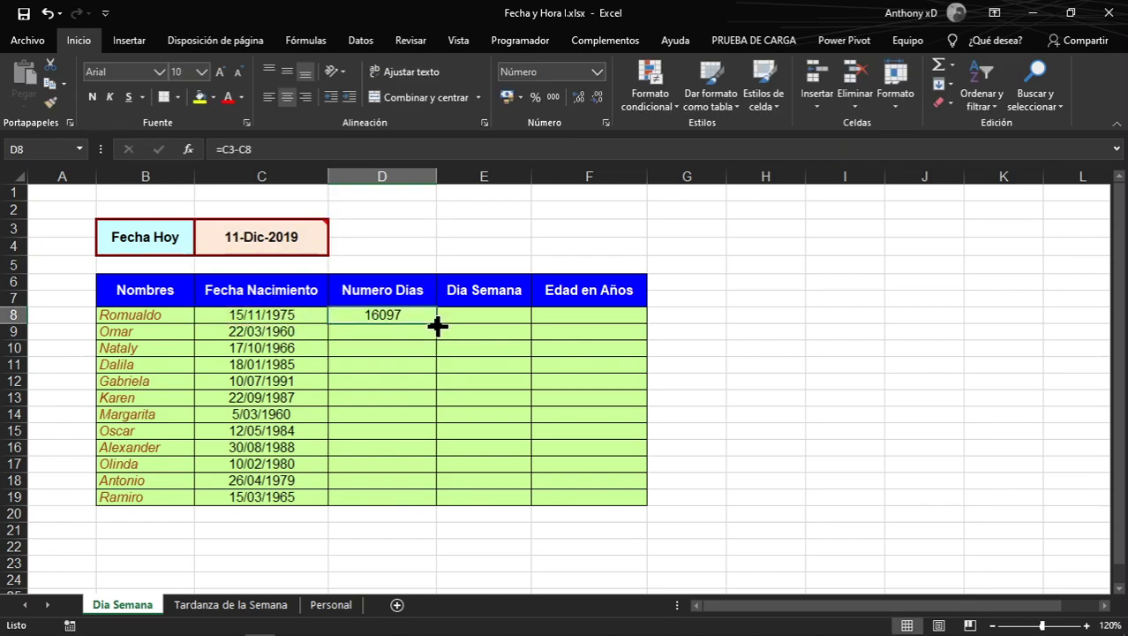
drag(436, 322, 434, 503)
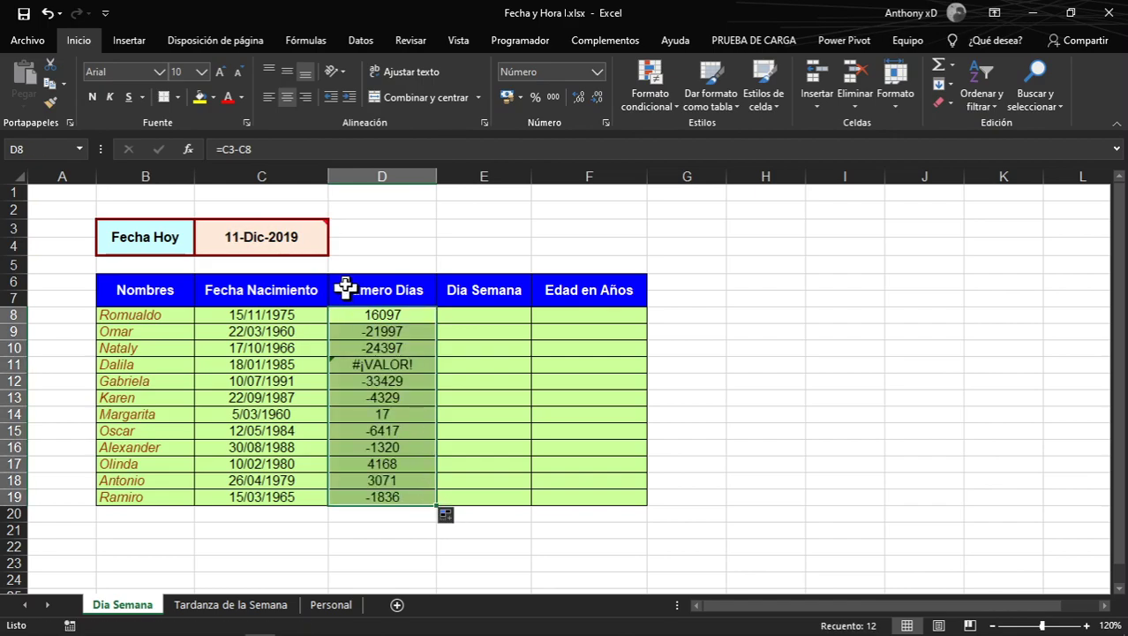
Make the today's-date reference in D8 absolute, =$C$3-C8, and refill the Numero Dias column down to D19
double_click(371, 315)
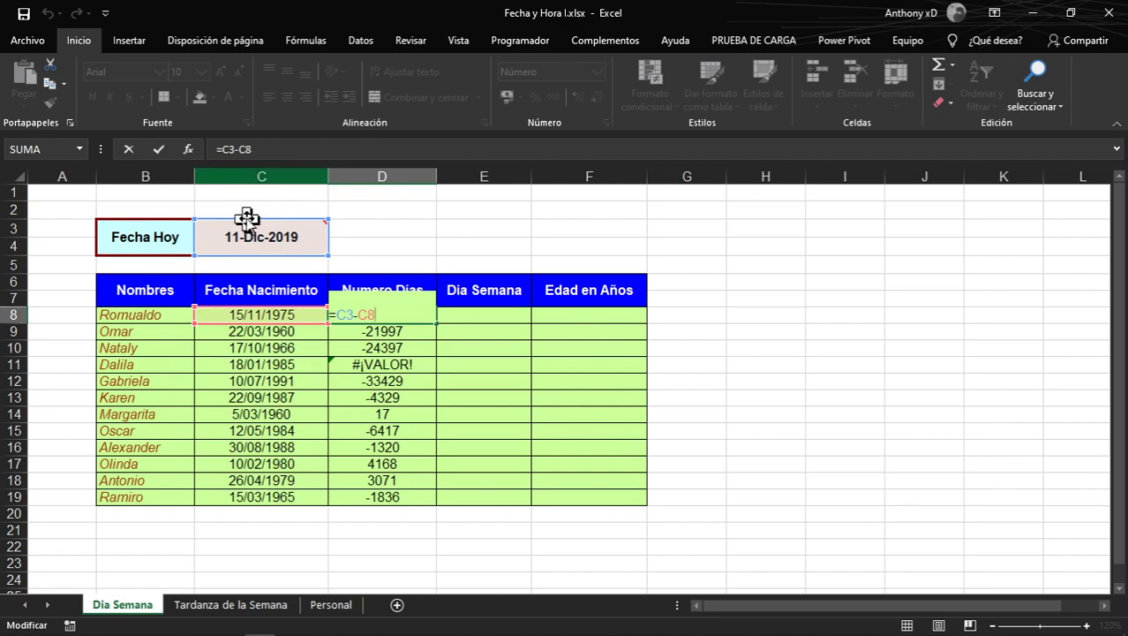
mouse_move(245, 245)
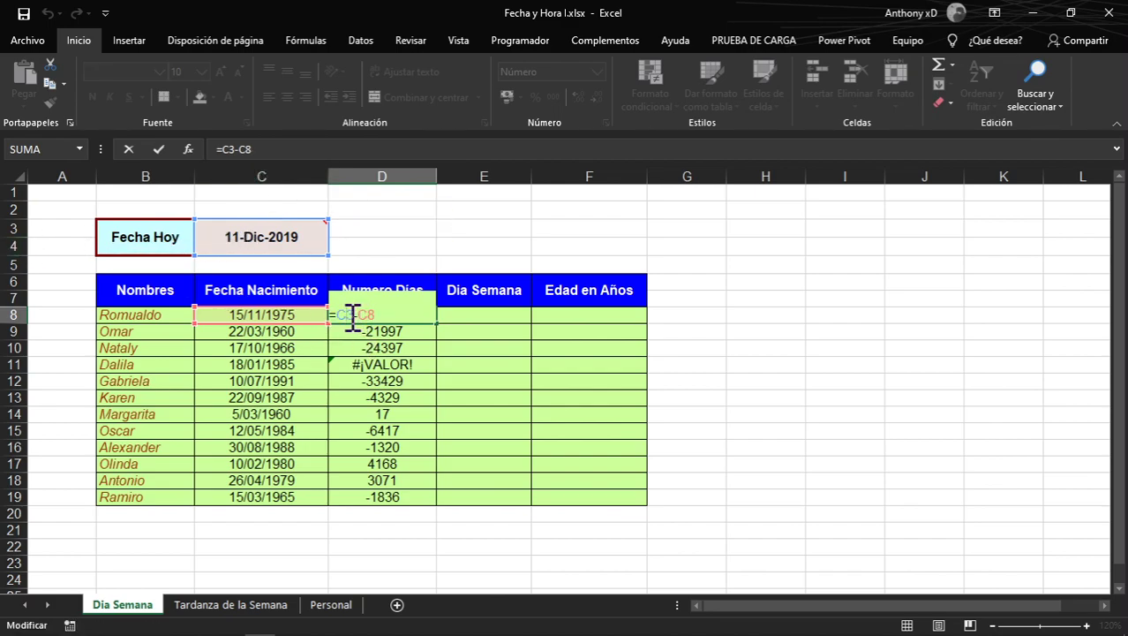
key(F4)
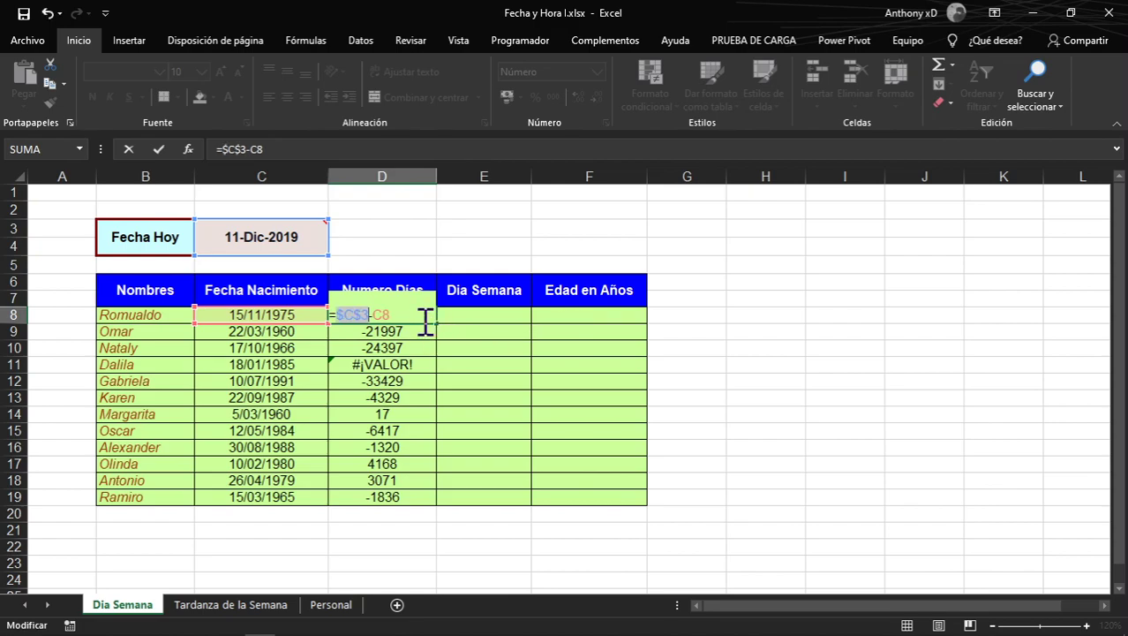
key(ctrl+Return)
drag(439, 325, 441, 505)
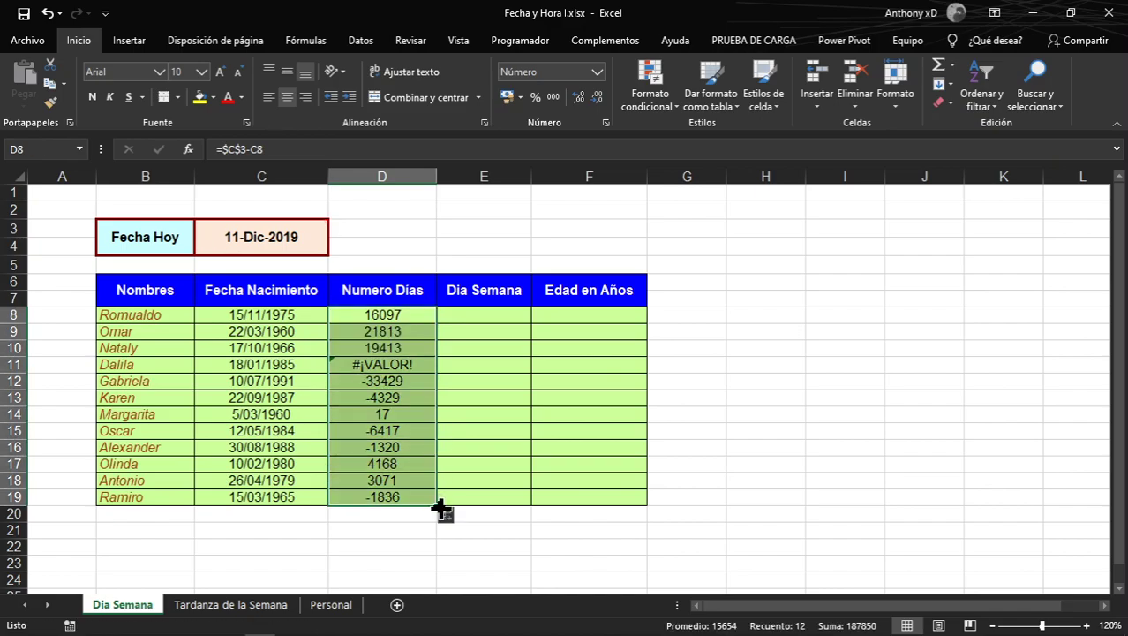
Read the guide's instructions on the DIASEM function for cell E8 in Guia excel.pdf, and return to the workbook
click(478, 320)
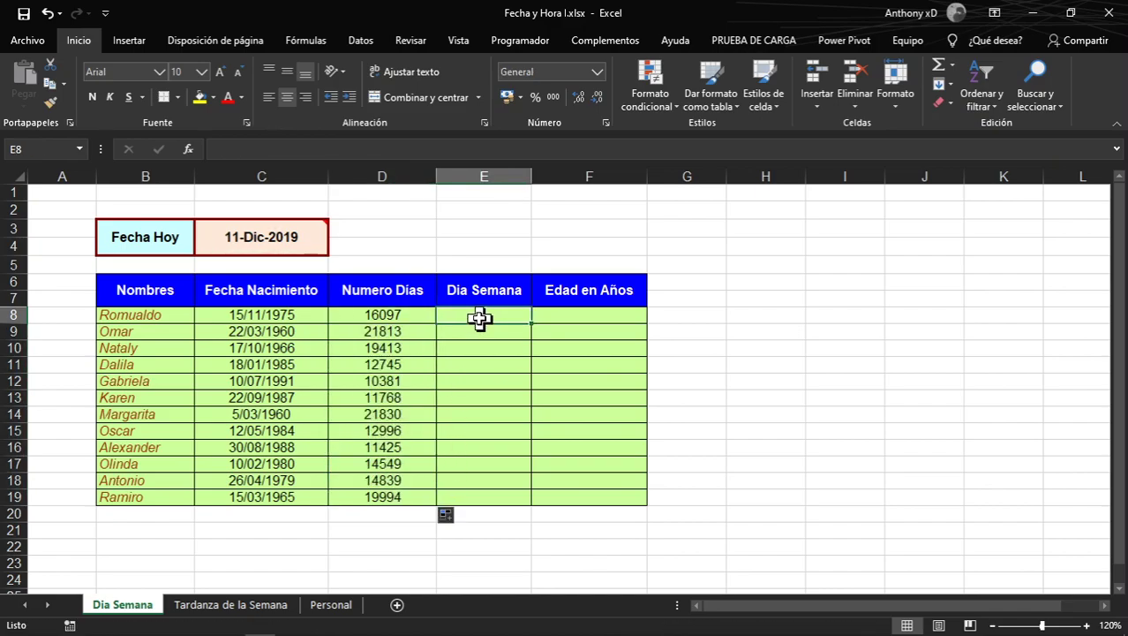
key(alt+Tab)
scroll(468, 371, down, 2)
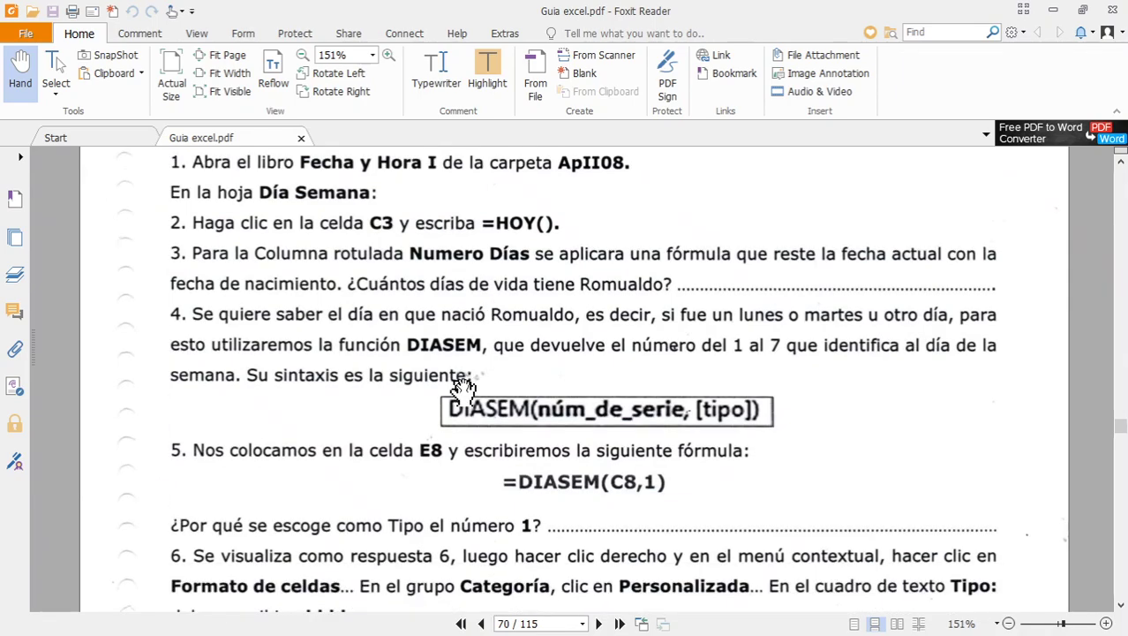
scroll(463, 388, down, 1)
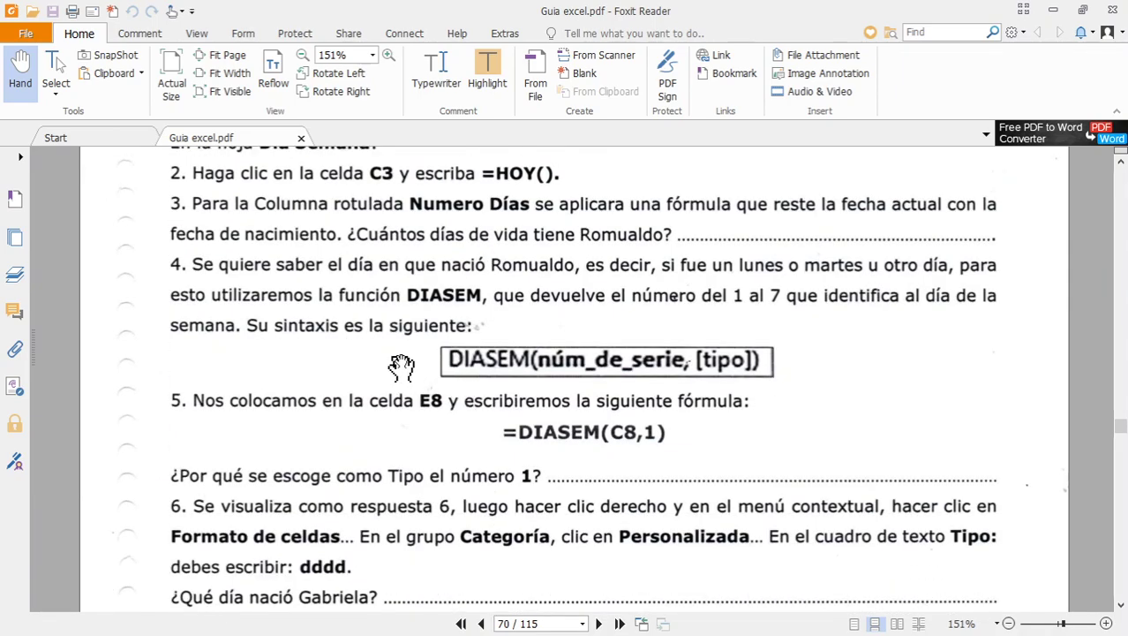
scroll(773, 371, down, 1)
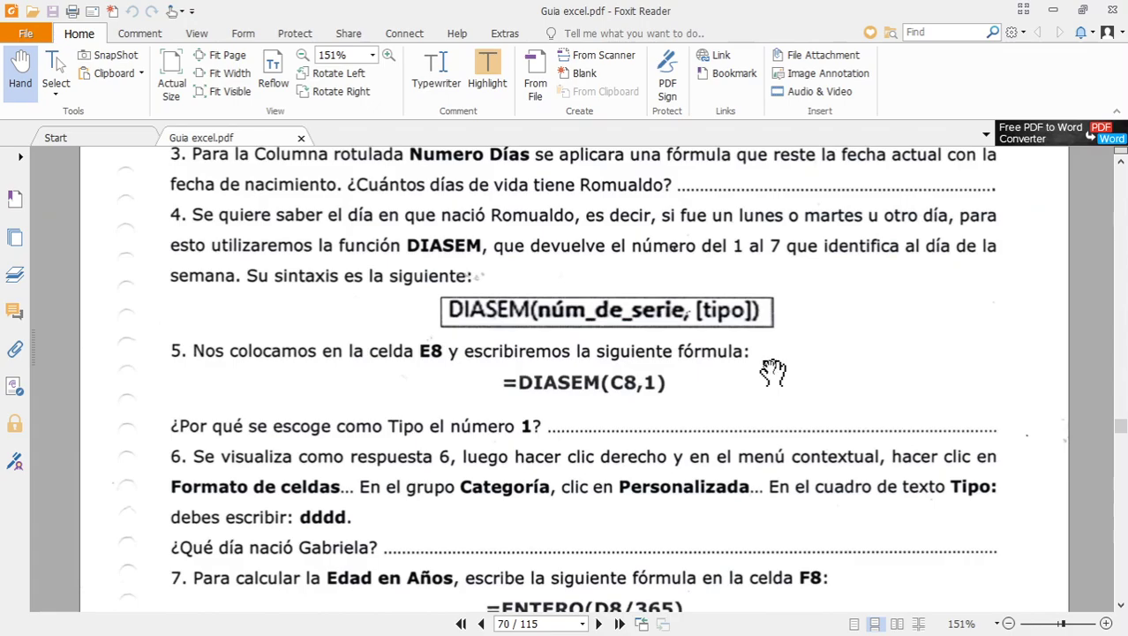
key(alt+Tab)
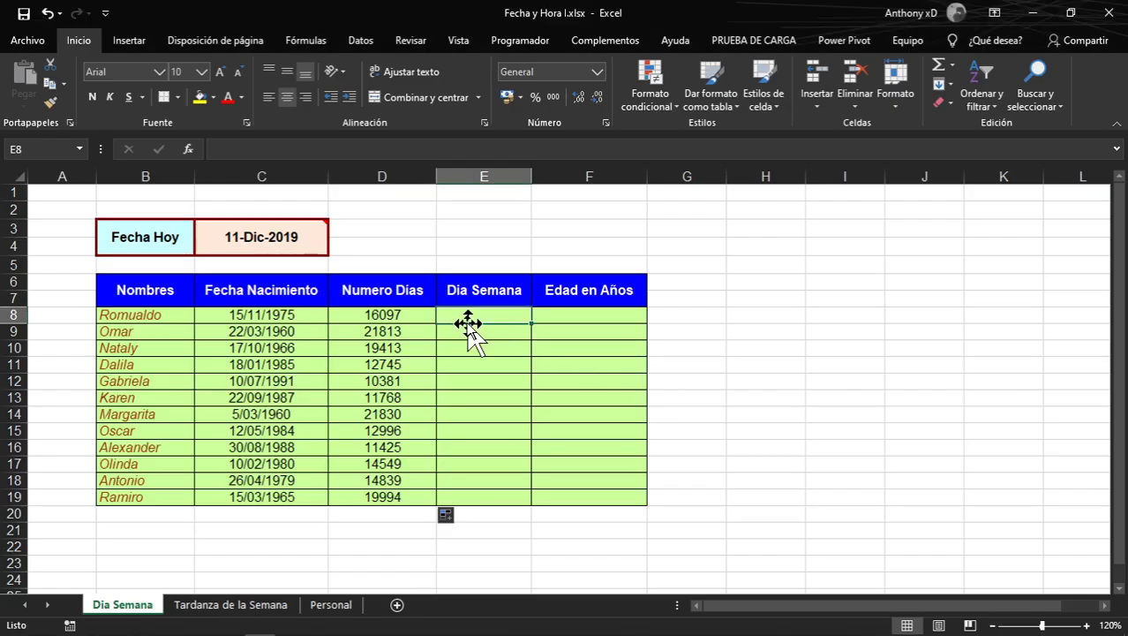
Enter =DIASEM(C8;1) in E8, with type 1 (domingo to sábado), and fill it down to E19
text(=f)
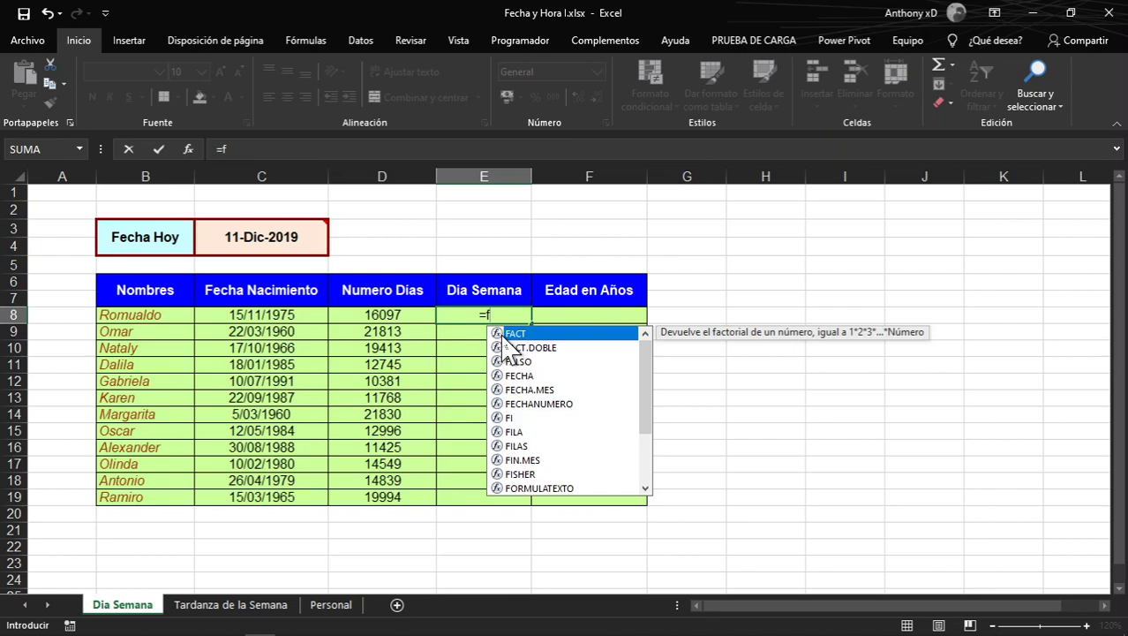
key(BackSpace)
text(diam)
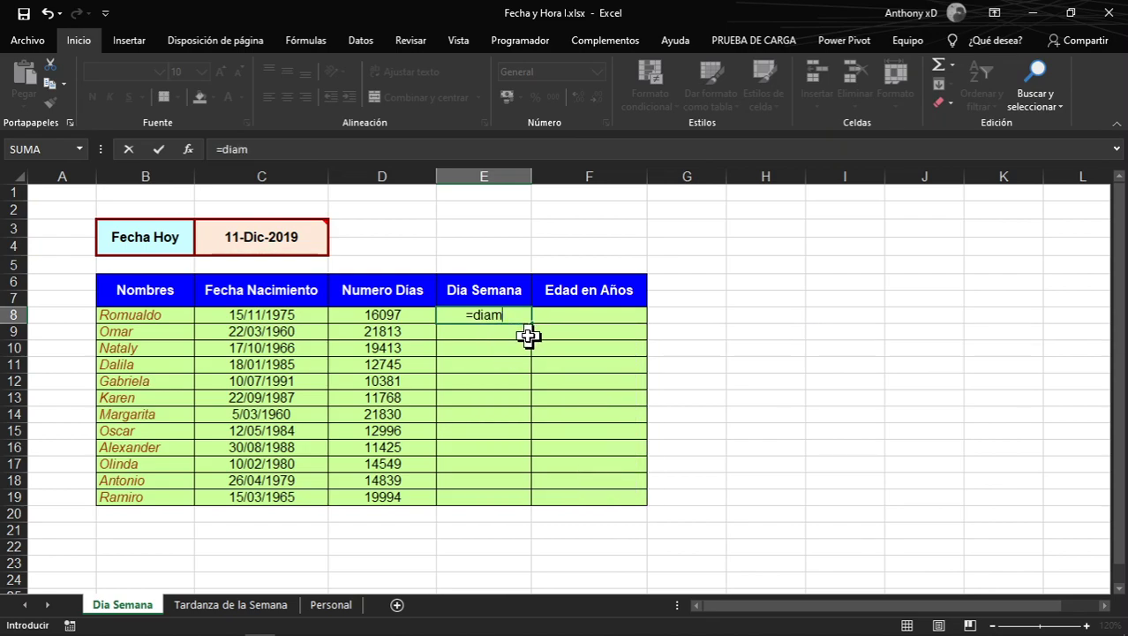
key(BackSpace)
text(se)
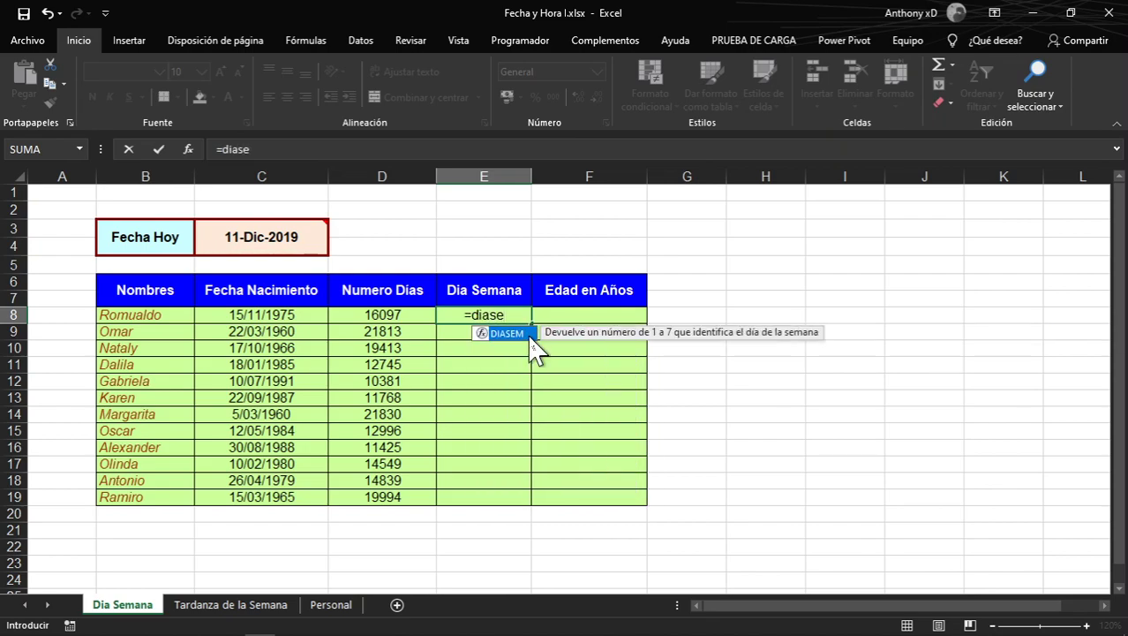
double_click(506, 334)
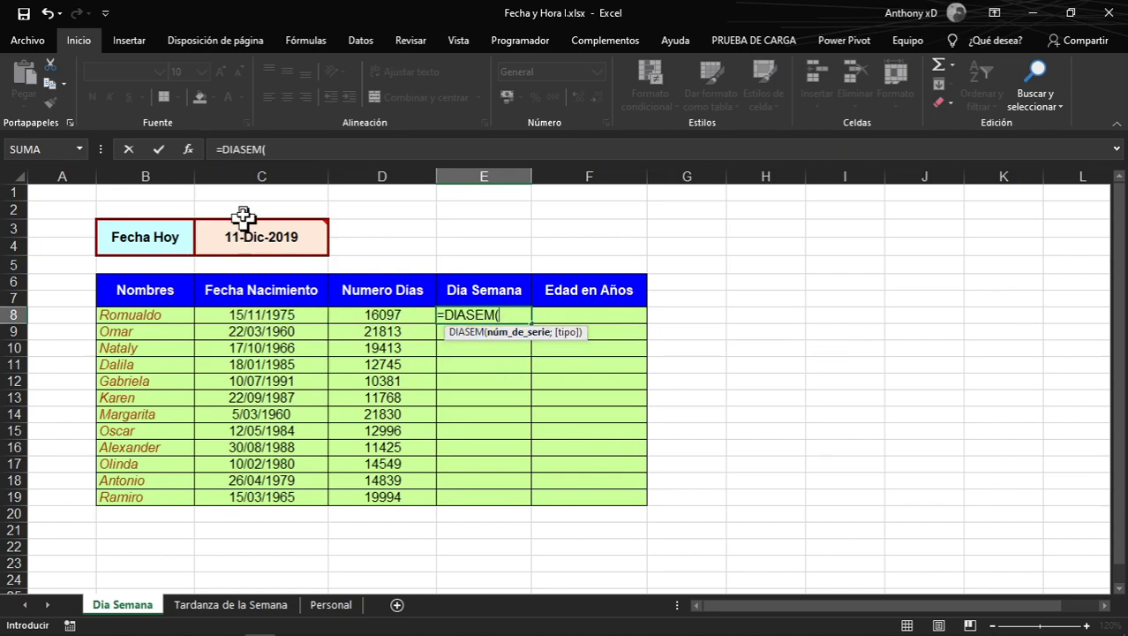
click(259, 314)
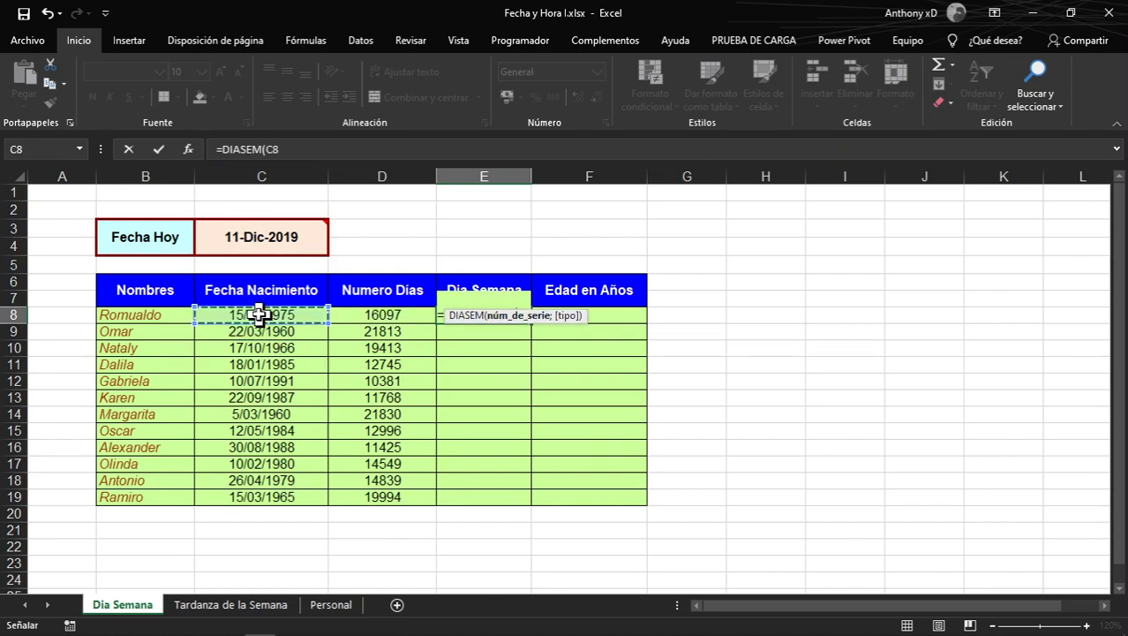
text(,)
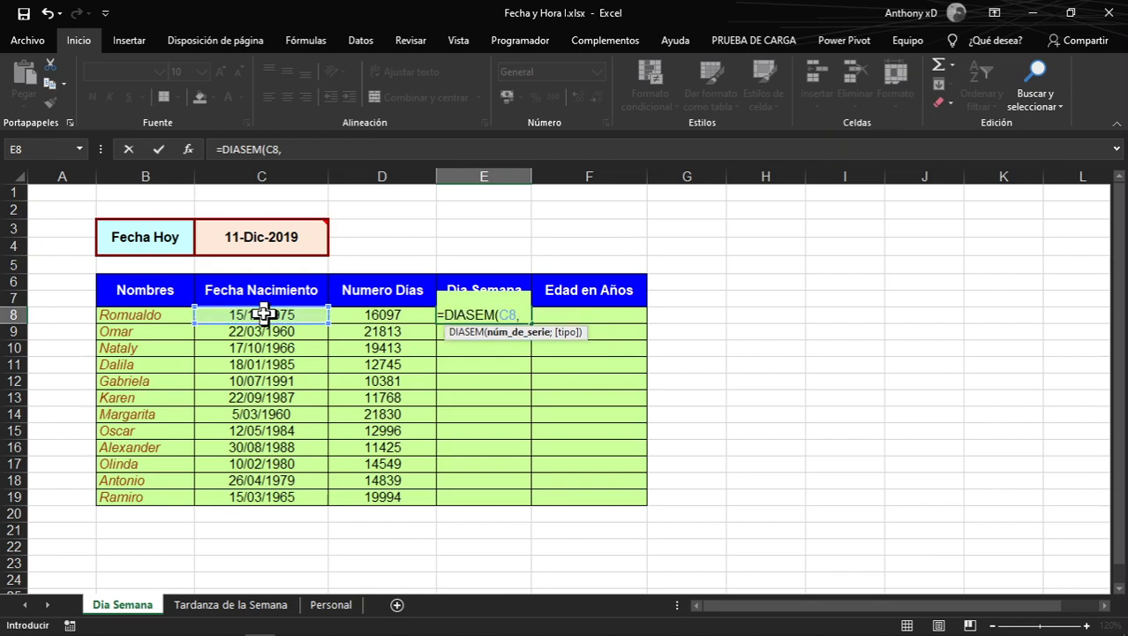
key(BackSpace)
text(;)
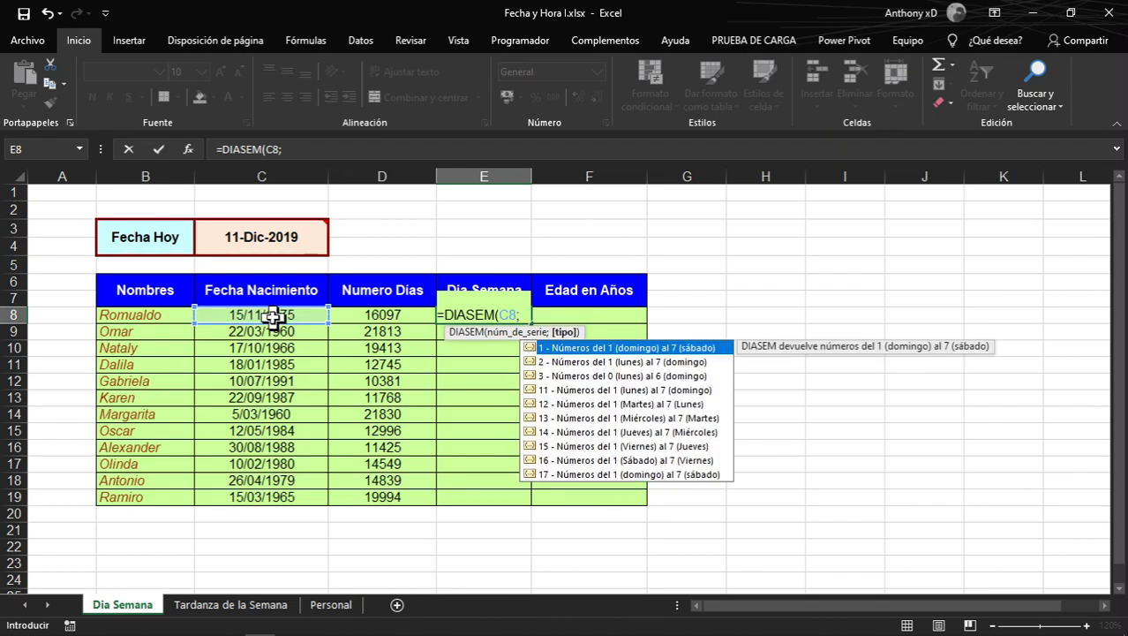
double_click(575, 347)
key(ctrl+Return)
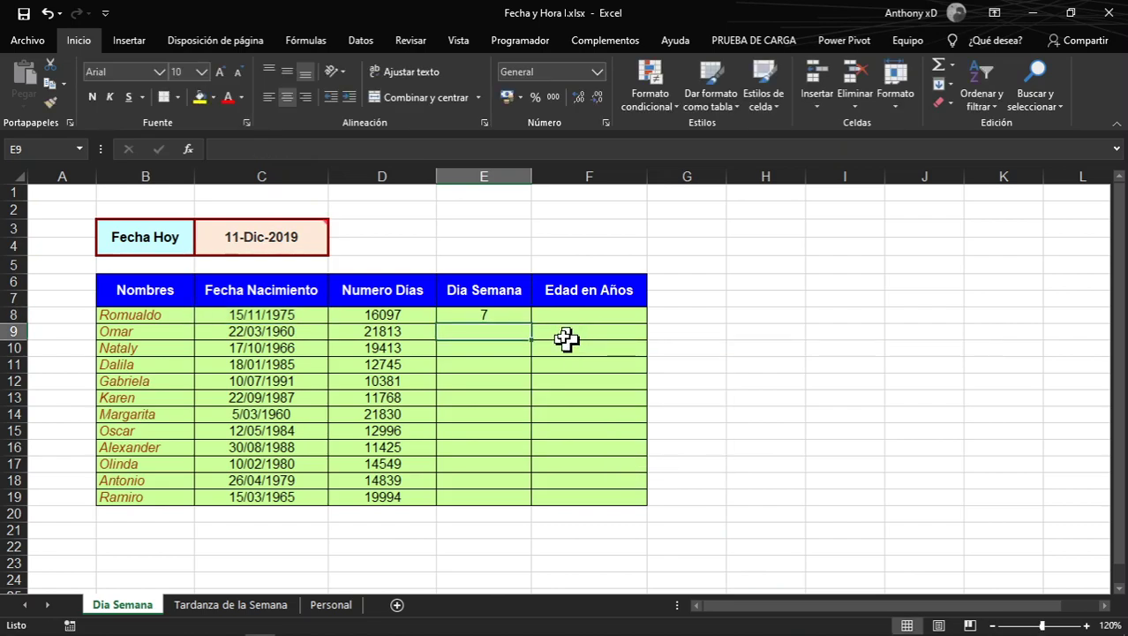
drag(535, 325, 531, 505)
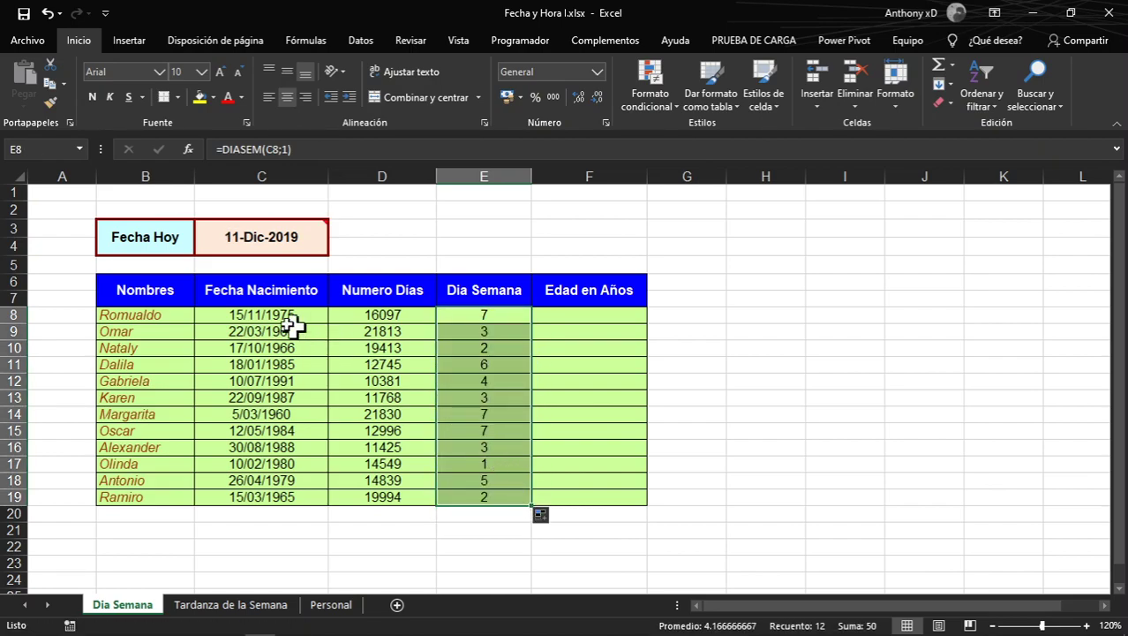
Check the DIASEM formula in E8 against the guide and read its steps on the dddd format and Edad en Años
click(504, 317)
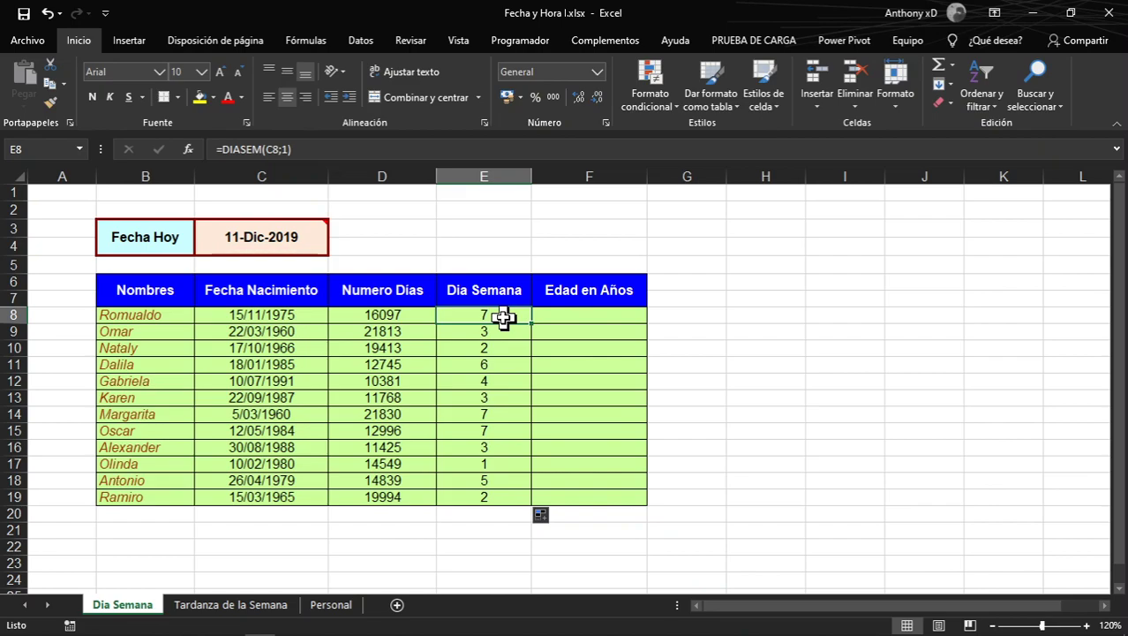
key(alt+Tab)
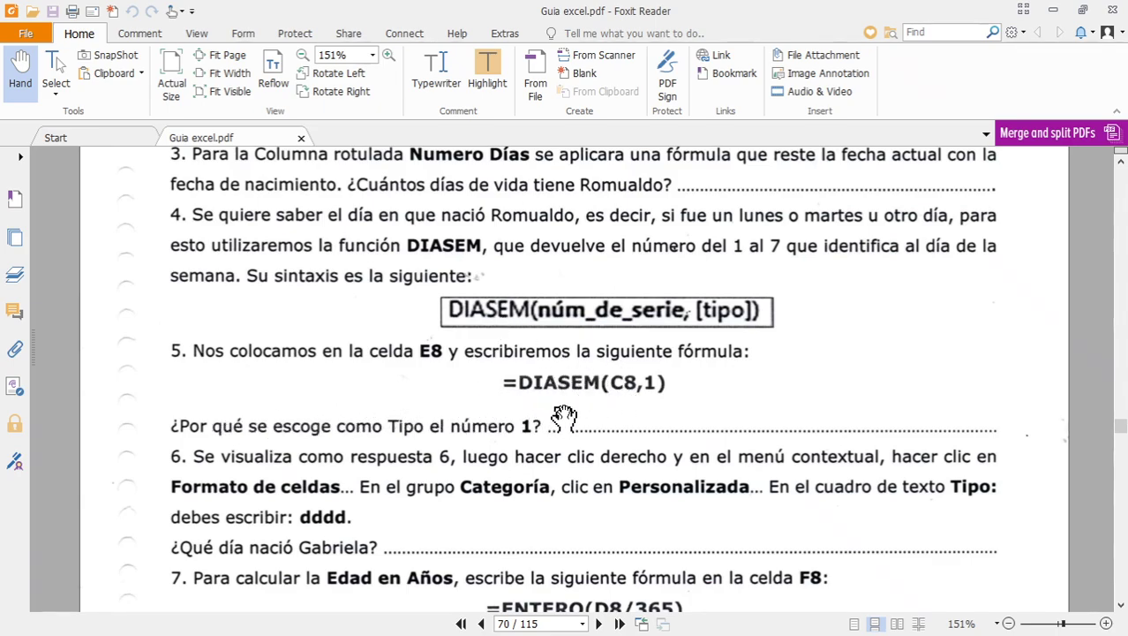
key(alt+Tab)
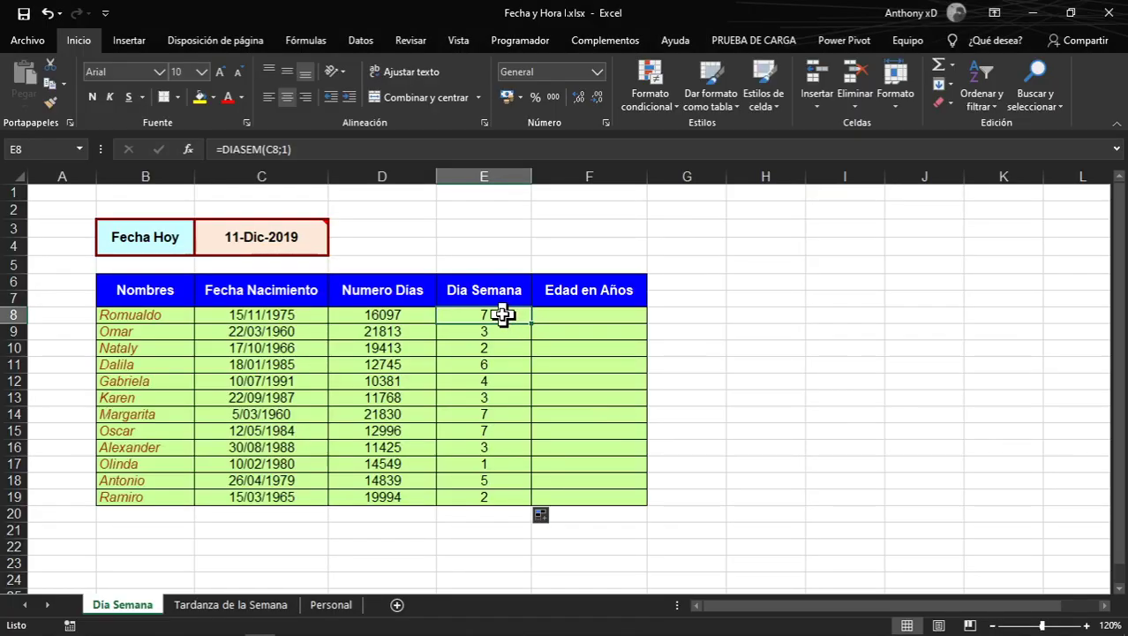
double_click(505, 315)
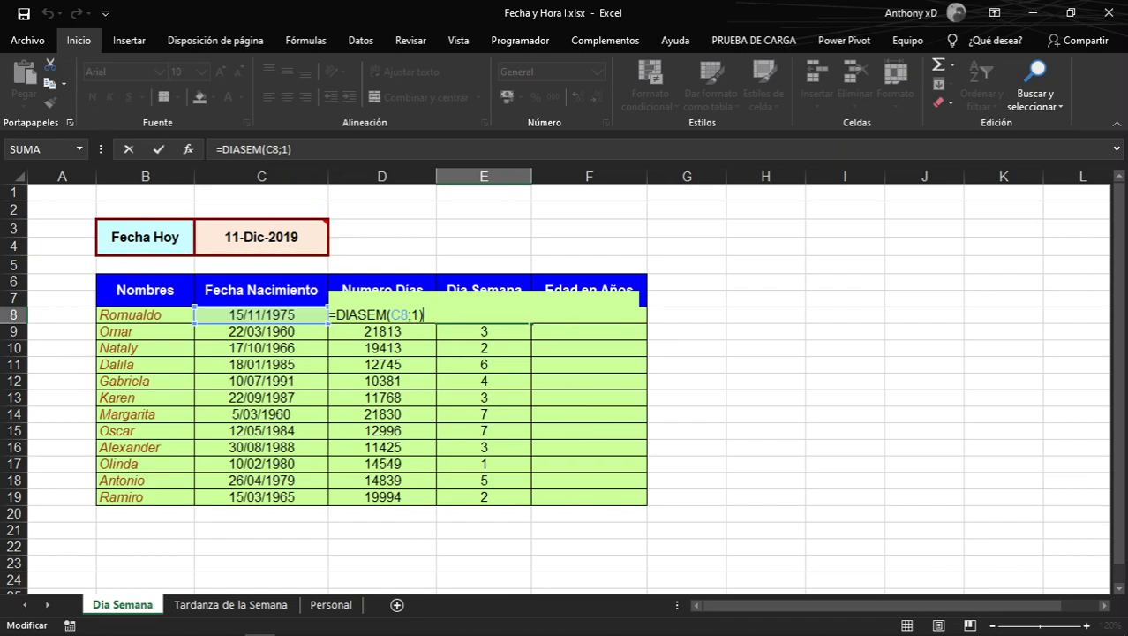
key(alt+Tab)
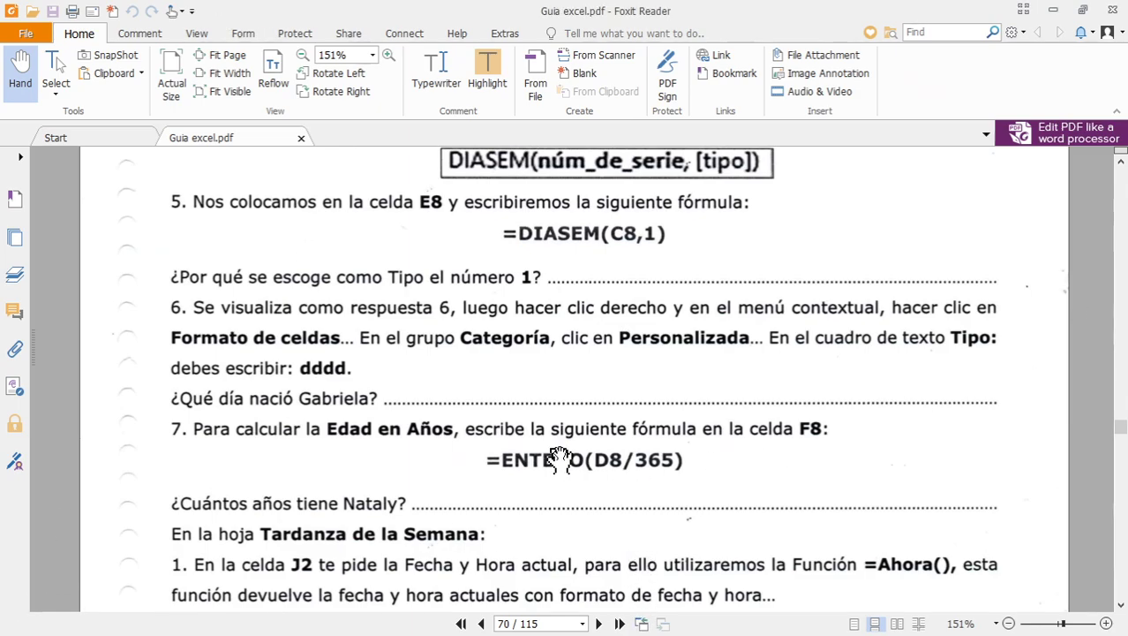
Read the guide's birth-weekday question in step 6, and check the matching DIASEM result in E12 of the Dia Semana sheet
scroll(547, 455, down, 2)
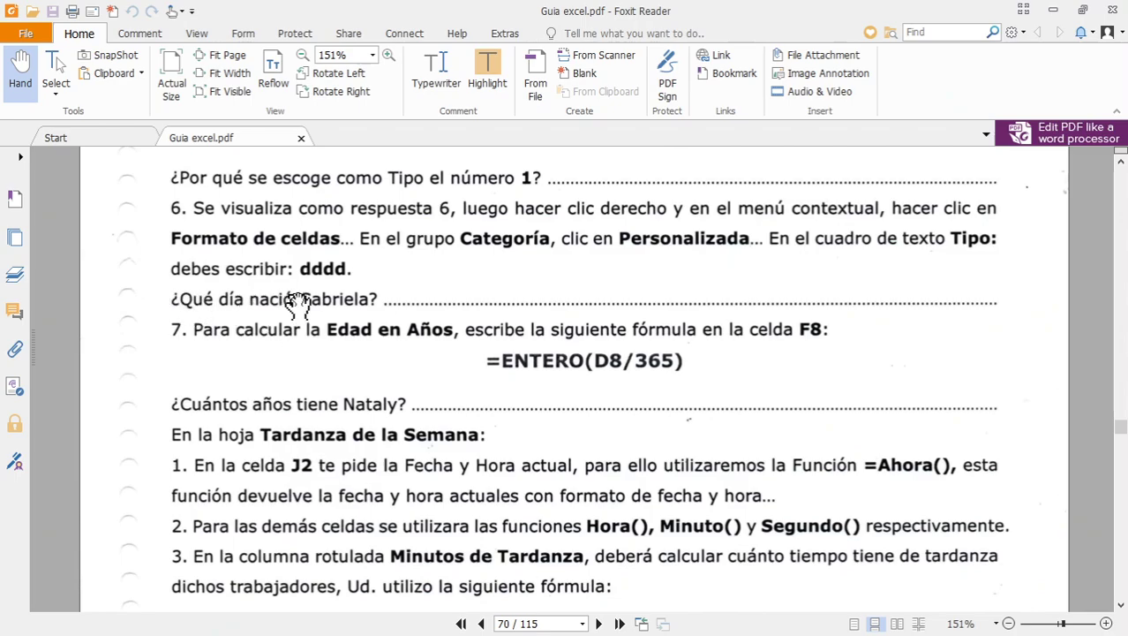
key(alt+Tab)
key(alt+Tab)
key(Tab)
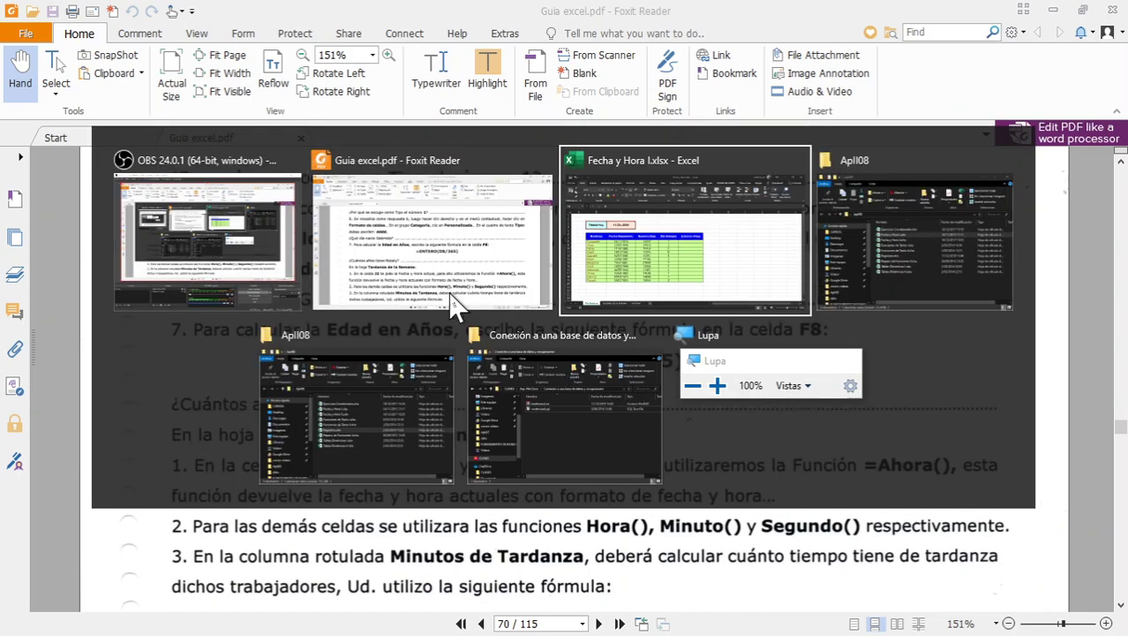
click(134, 377)
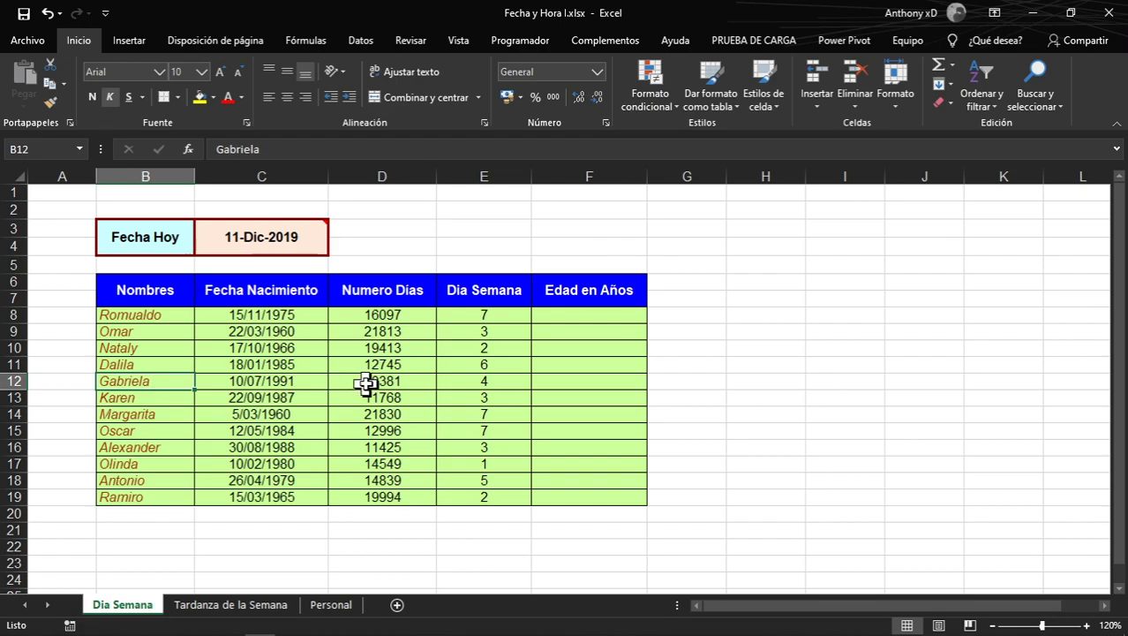
click(452, 382)
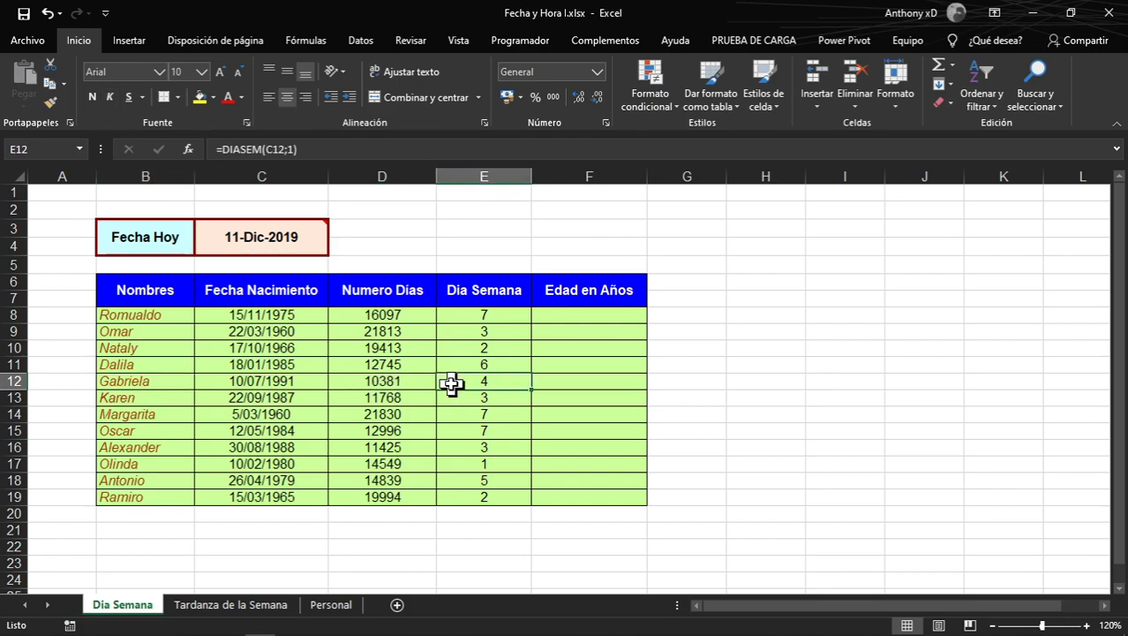
Apply the custom number format dddd to the Dia Semana results in E8:E19
drag(477, 316, 484, 498)
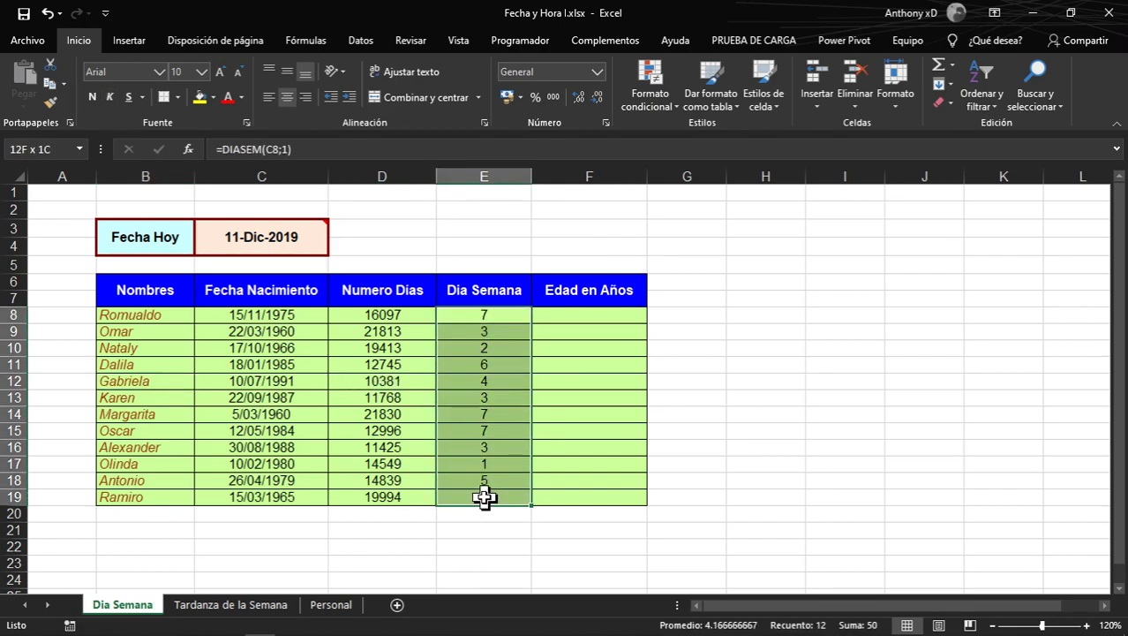
right_click(486, 389)
key(Escape)
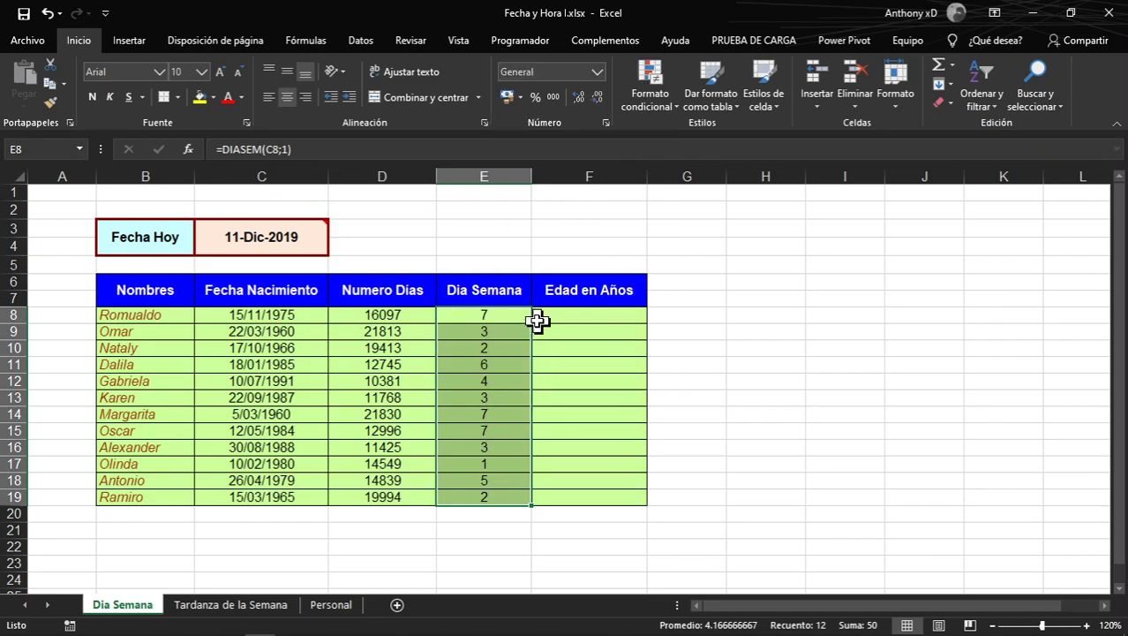
key(ctrl+1)
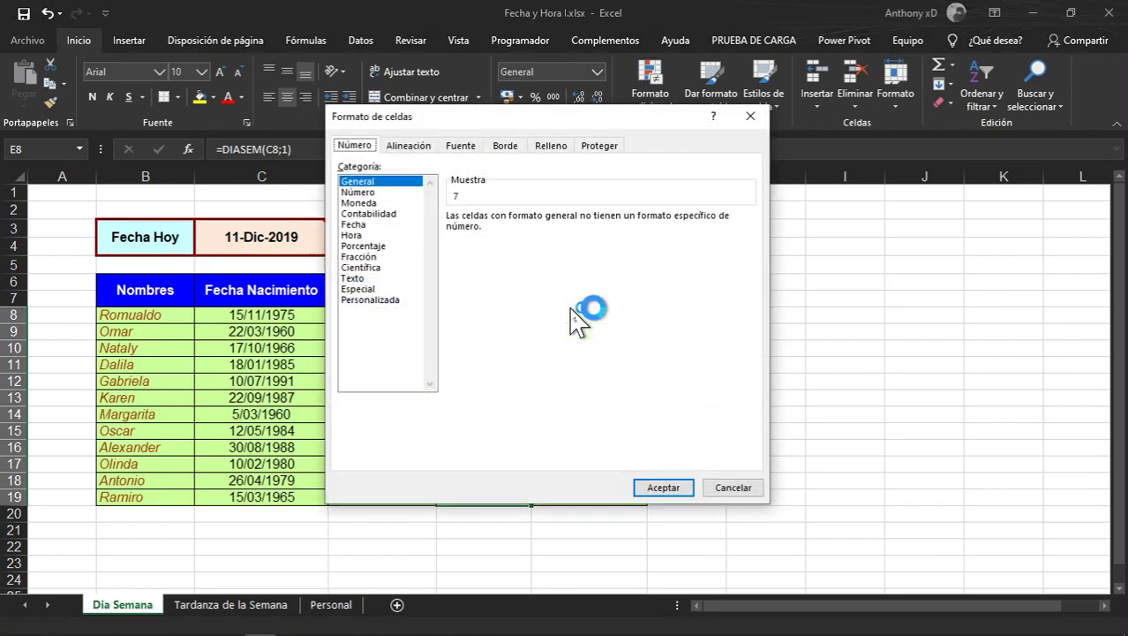
click(371, 301)
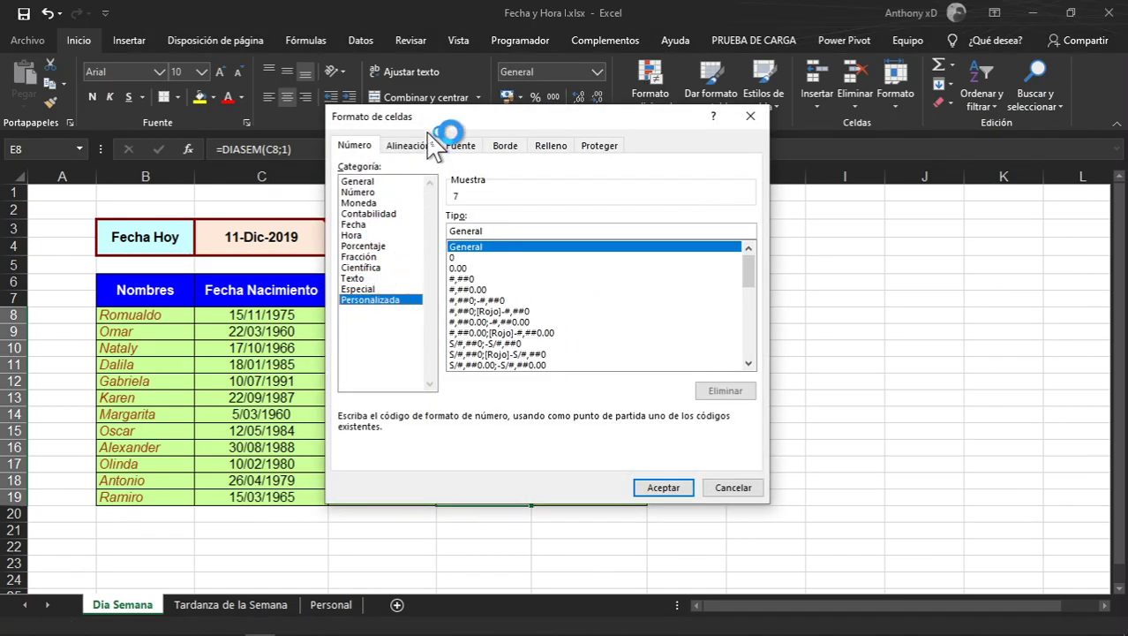
drag(469, 115, 655, 52)
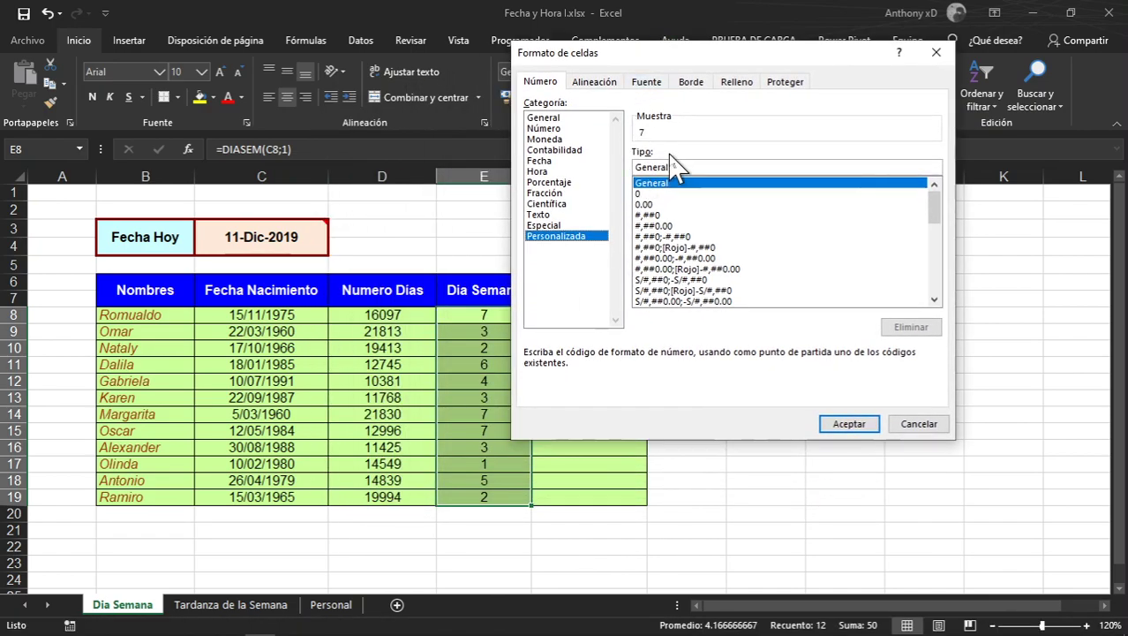
drag(692, 169, 493, 160)
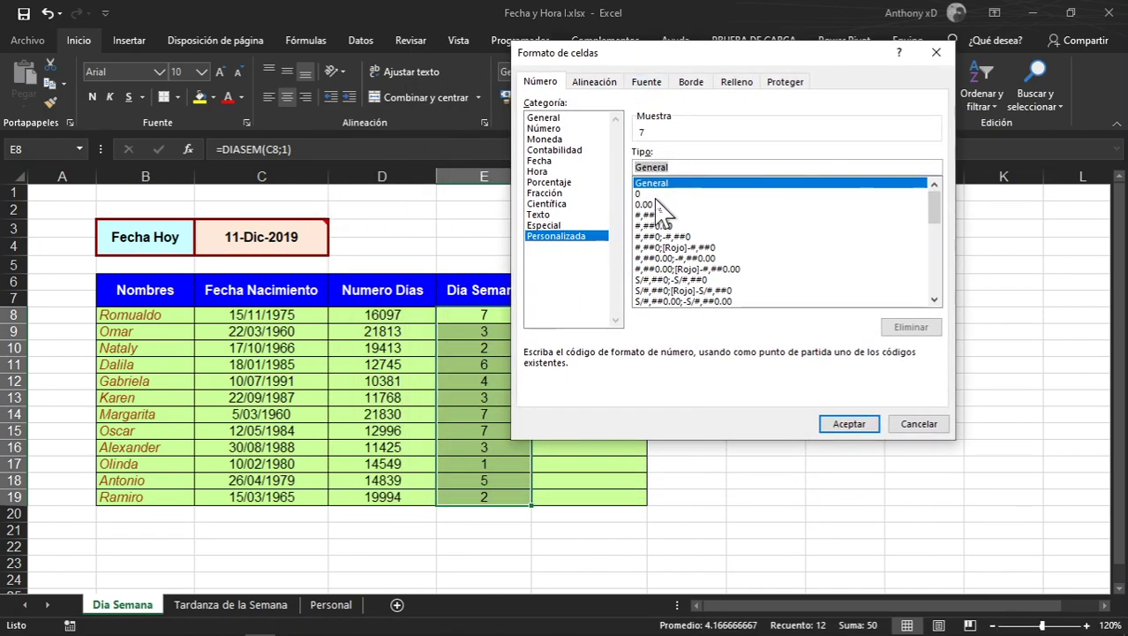
text(dddd)
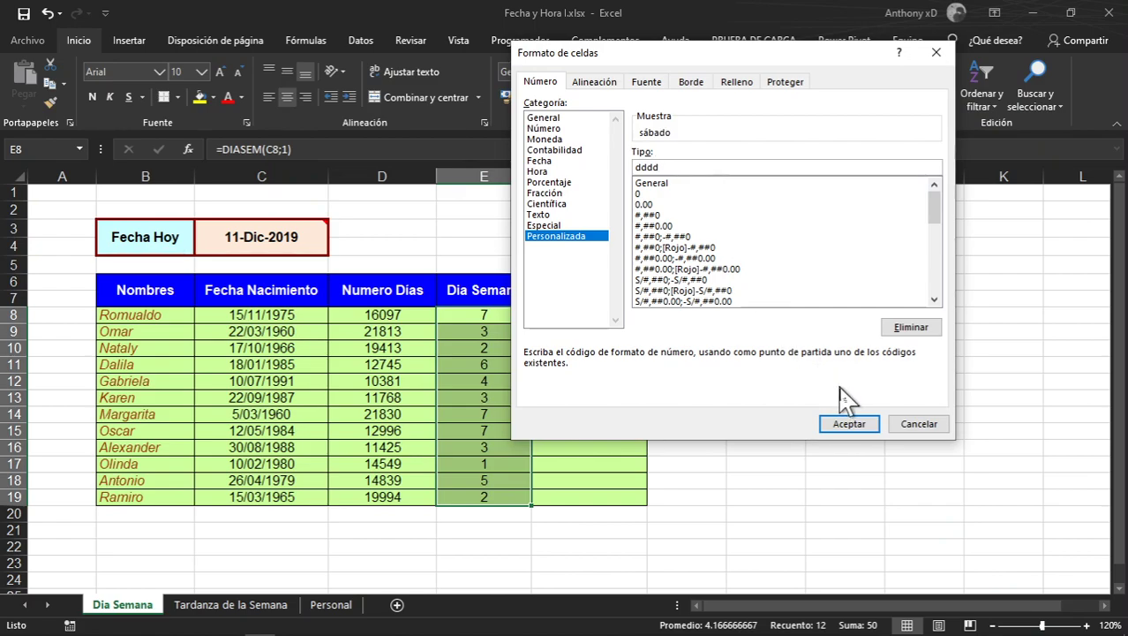
click(849, 430)
click(848, 424)
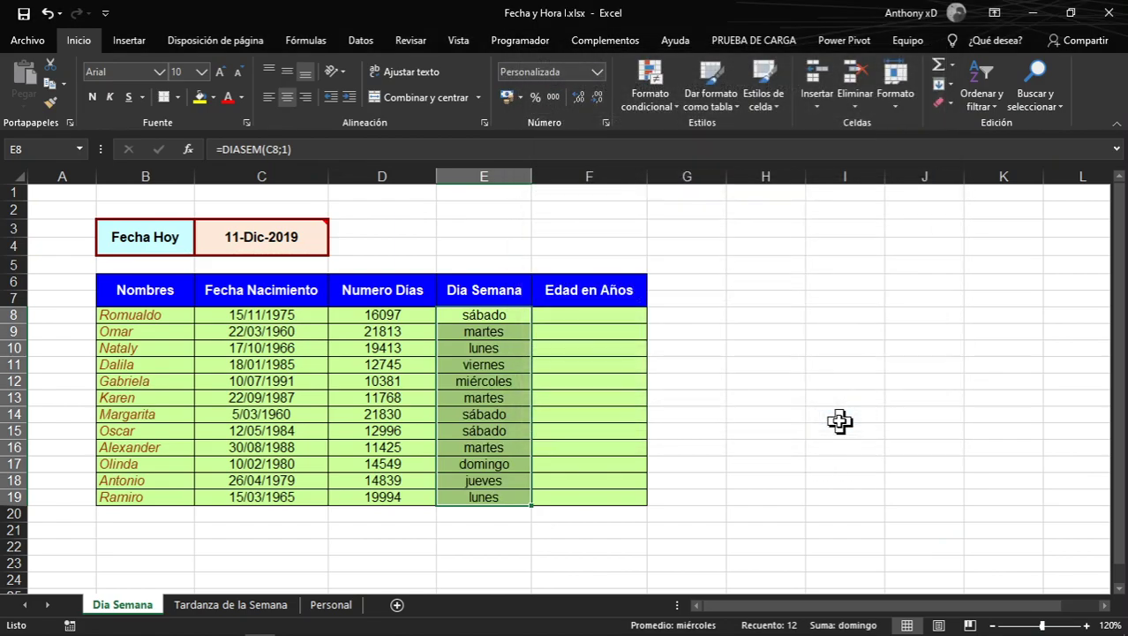
Look up the weekday in E12 for the person in row 12, and read the guide's Edad en Años formula
click(128, 382)
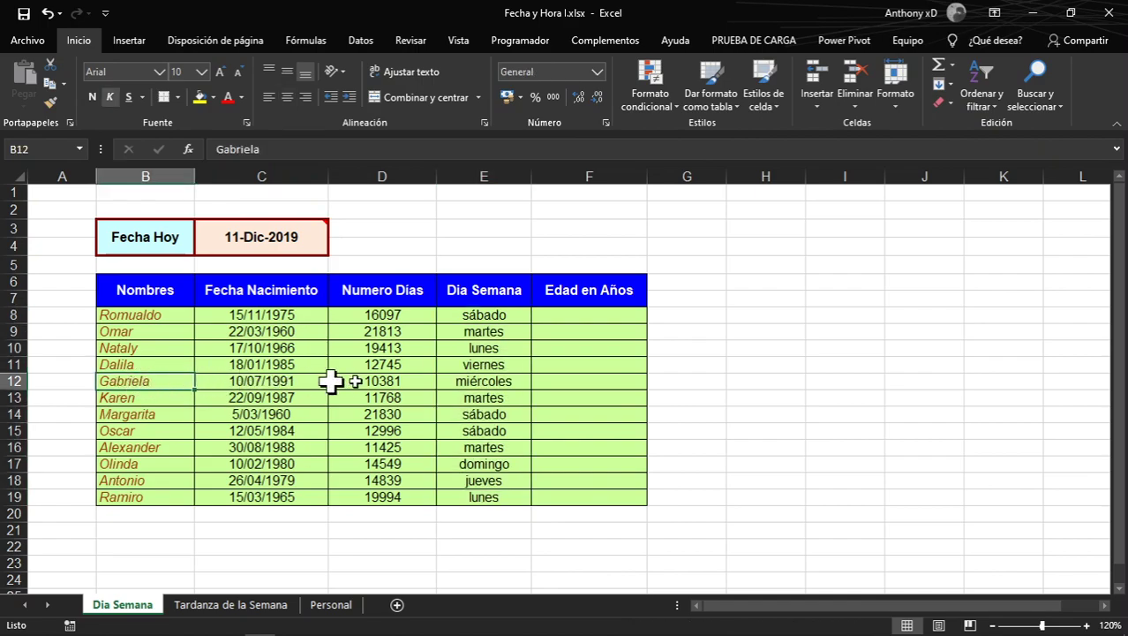
click(456, 382)
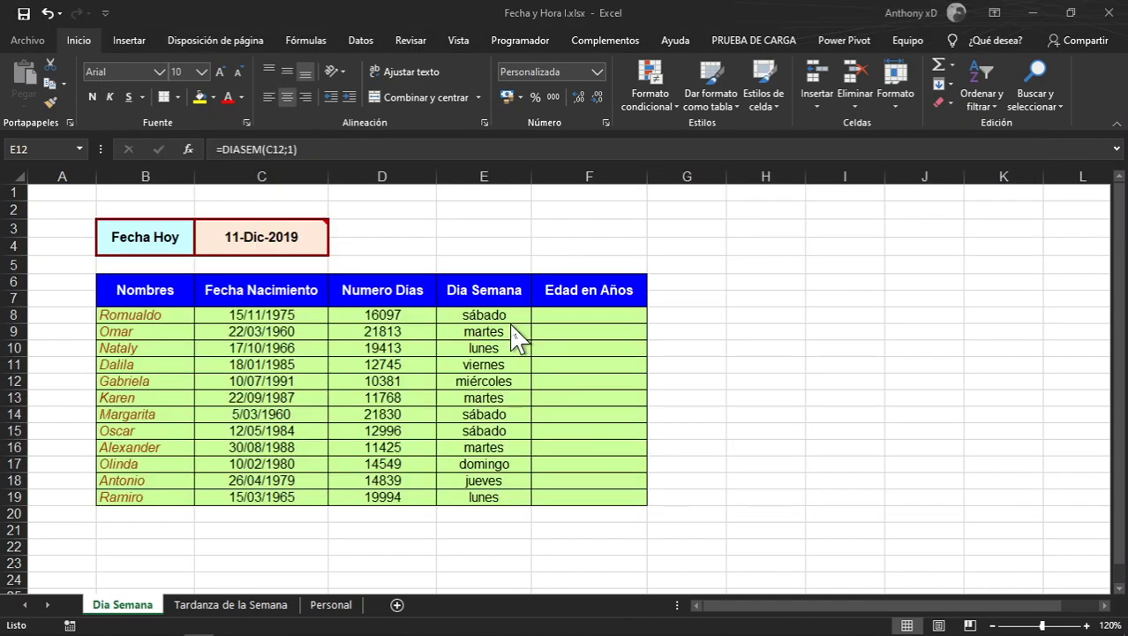
key(alt+Tab)
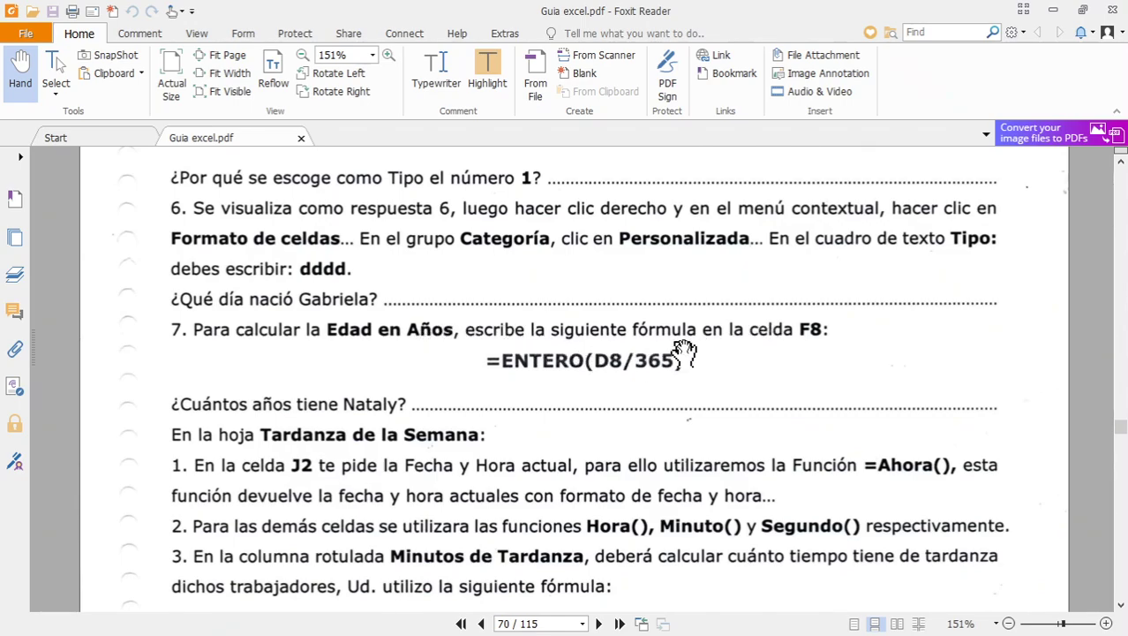
click(1053, 10)
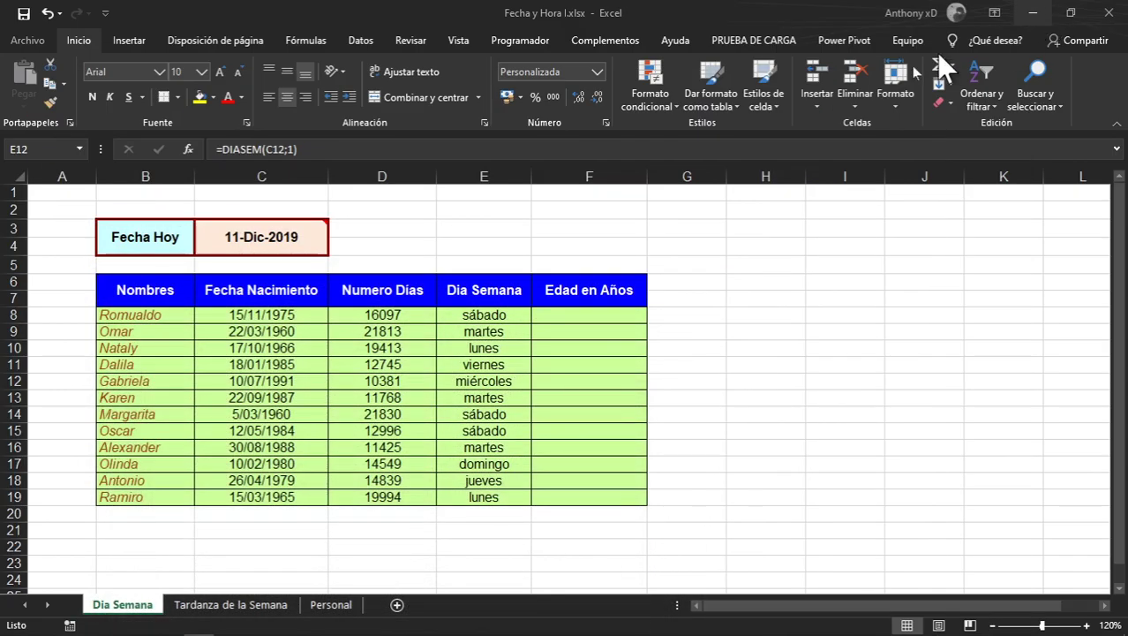
Enter =D8/365 in F8 of the Edad en Años column and fill it down to F19
click(594, 315)
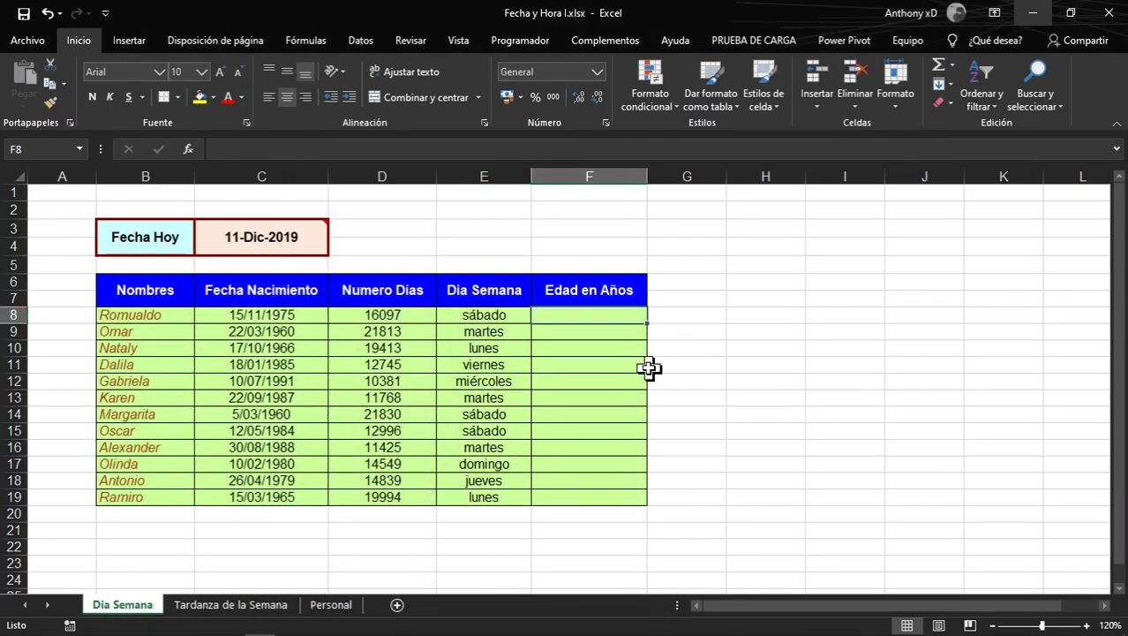
text(=)
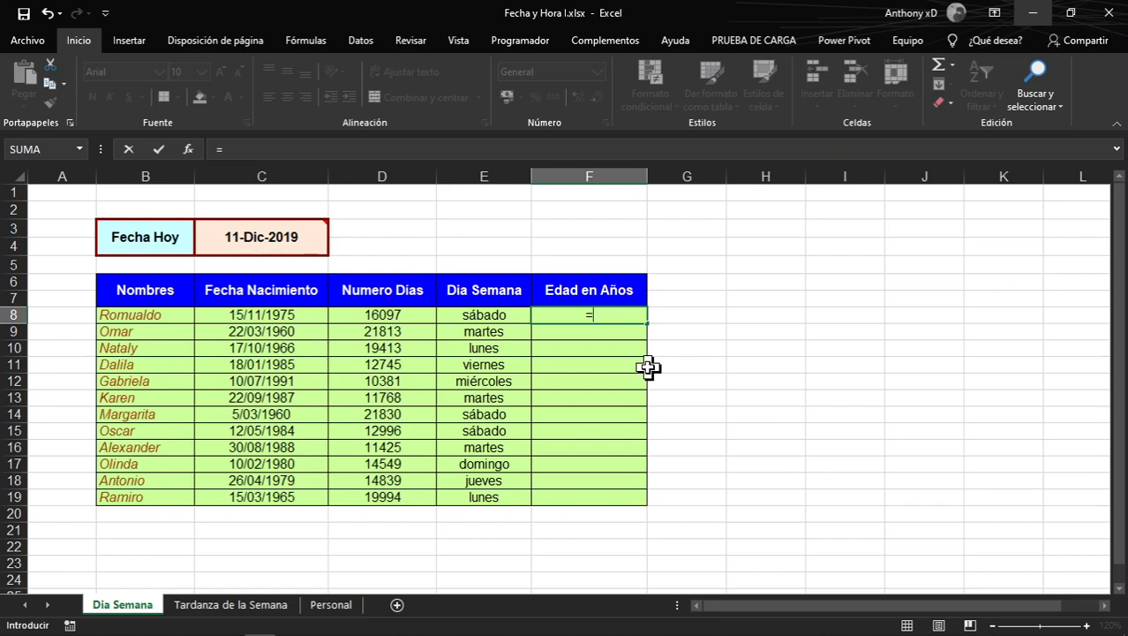
click(361, 318)
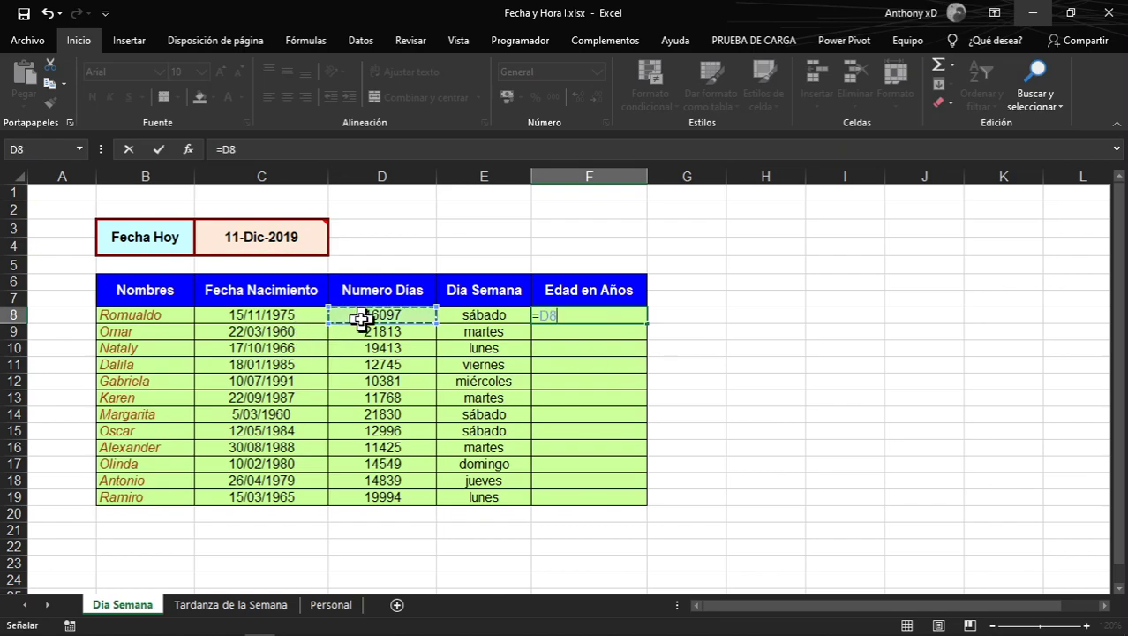
text(/365)
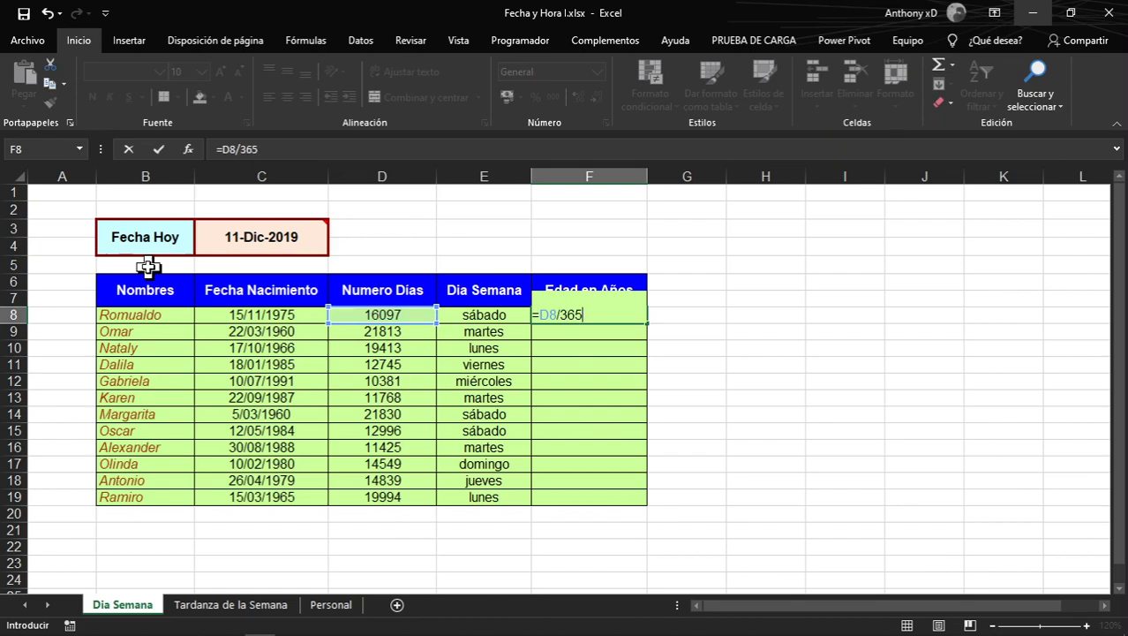
key(Return)
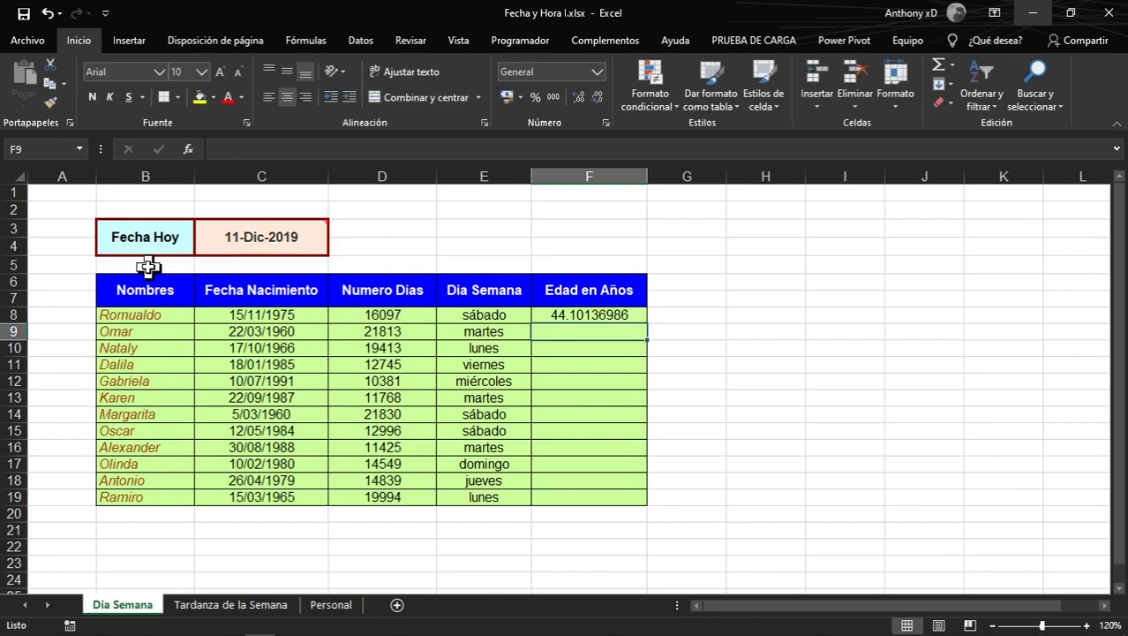
click(609, 314)
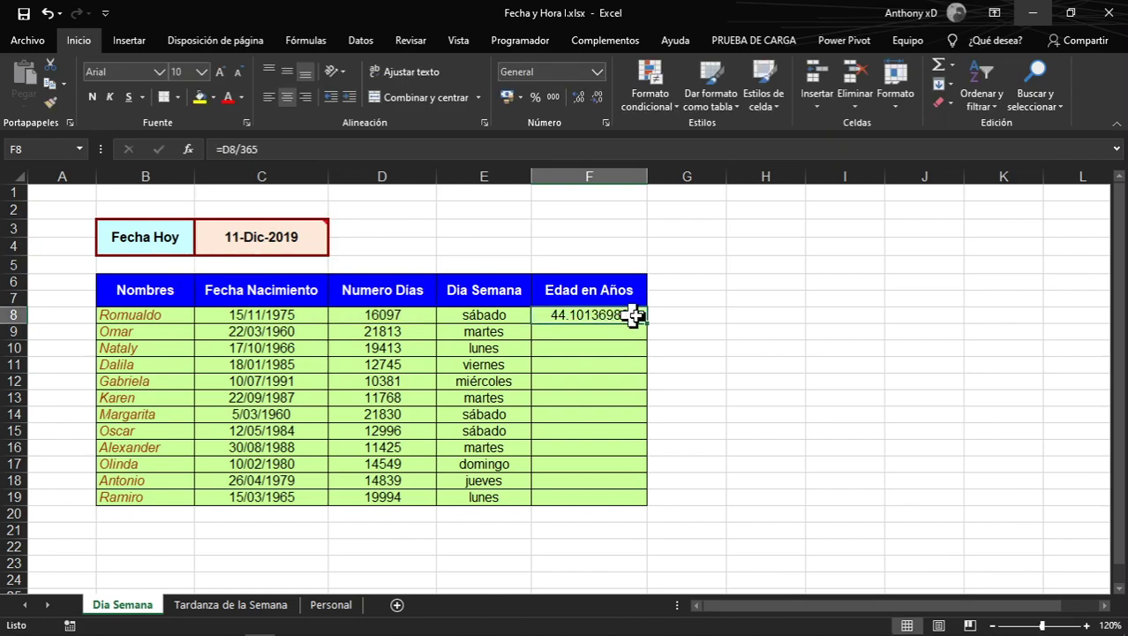
drag(647, 326, 647, 504)
Wrap the F8 formula in the ENTERO function, =ENTERO(D8/365), and refill the Edad en Años column down to F19
double_click(570, 315)
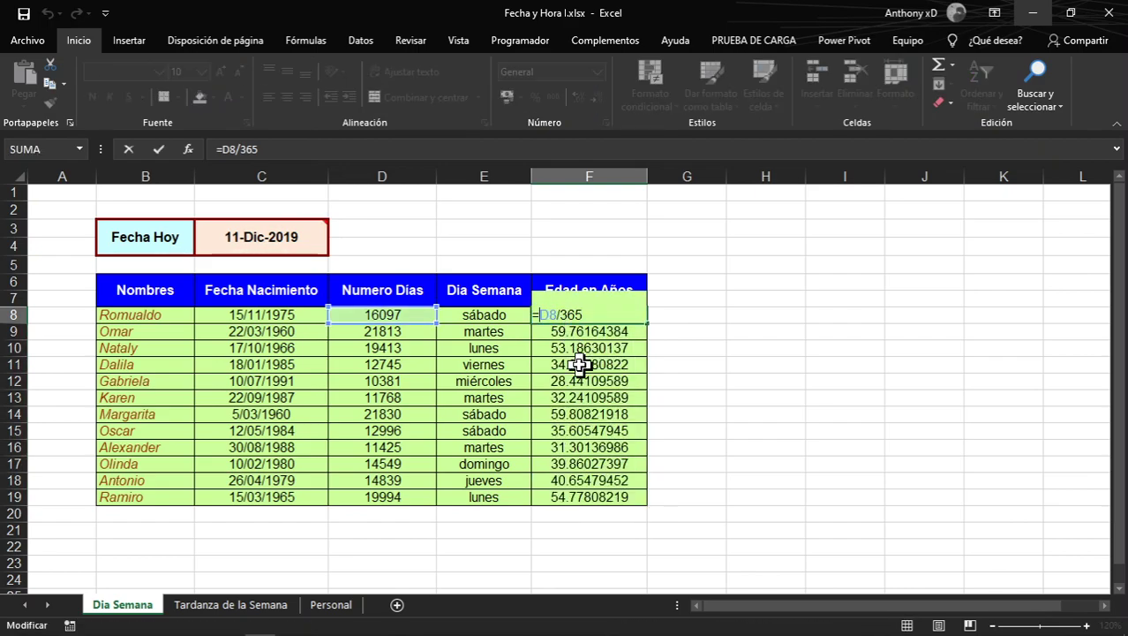
text(entero)
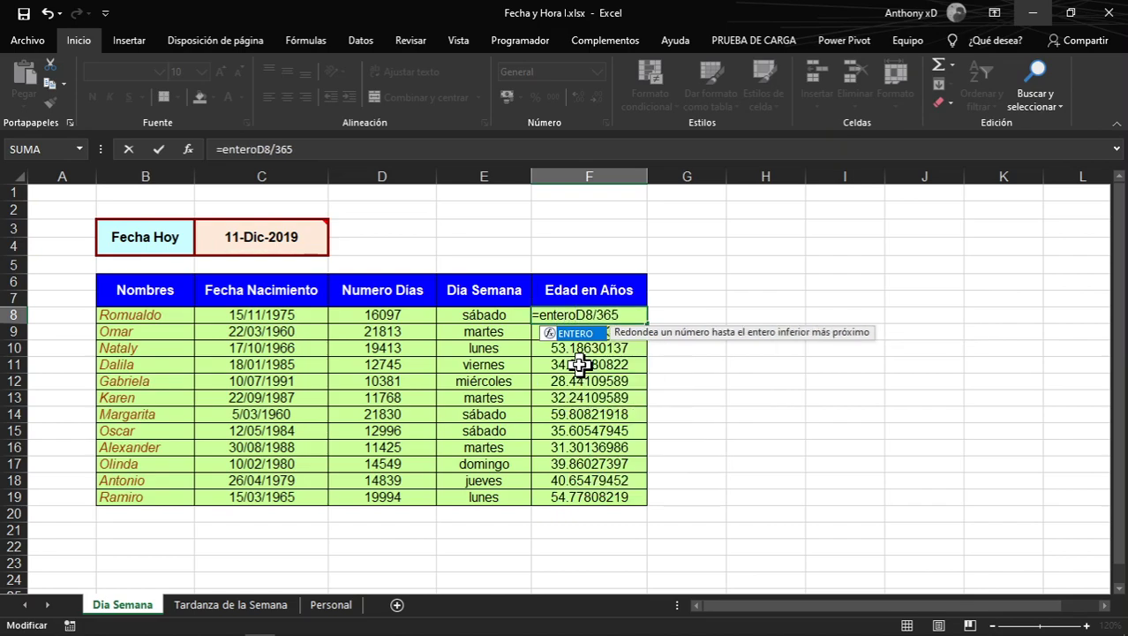
text((D8/365)
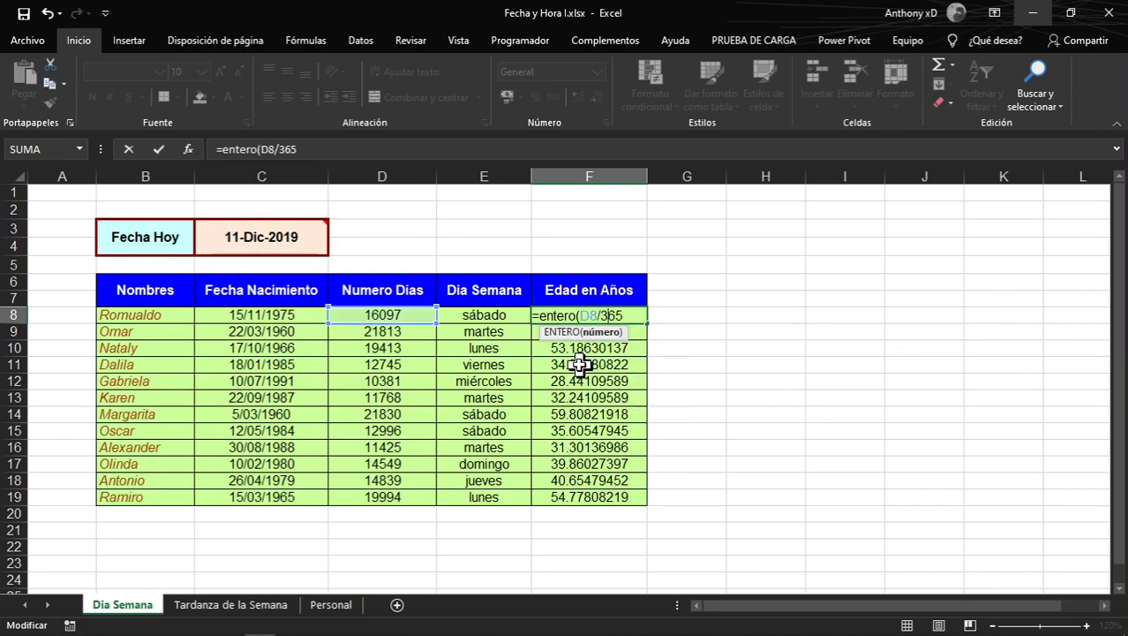
text())
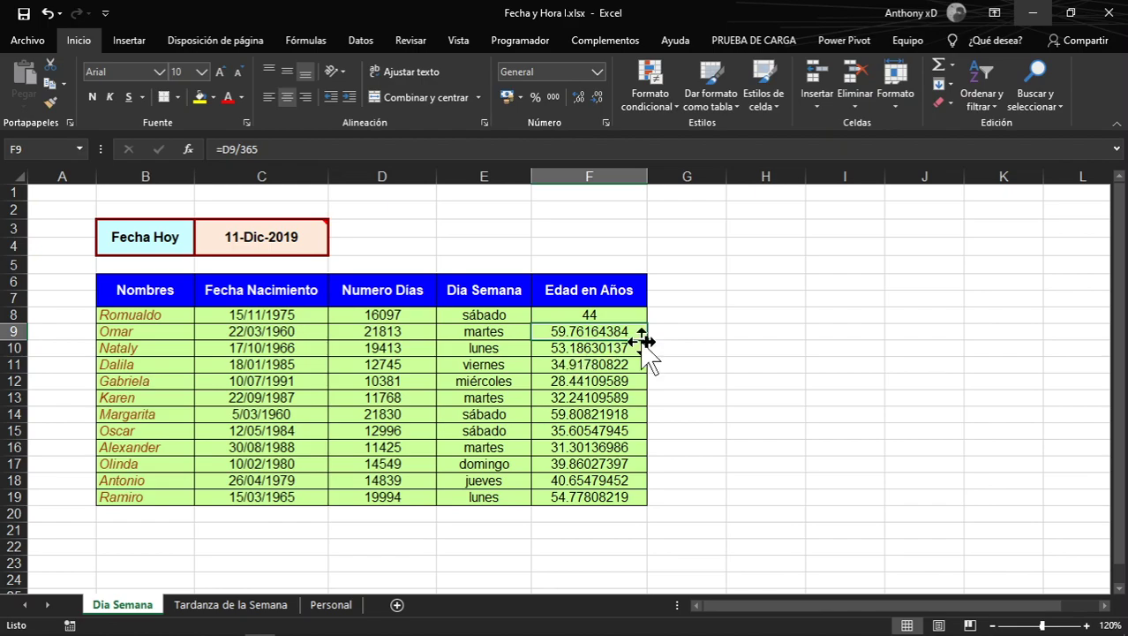
click(619, 315)
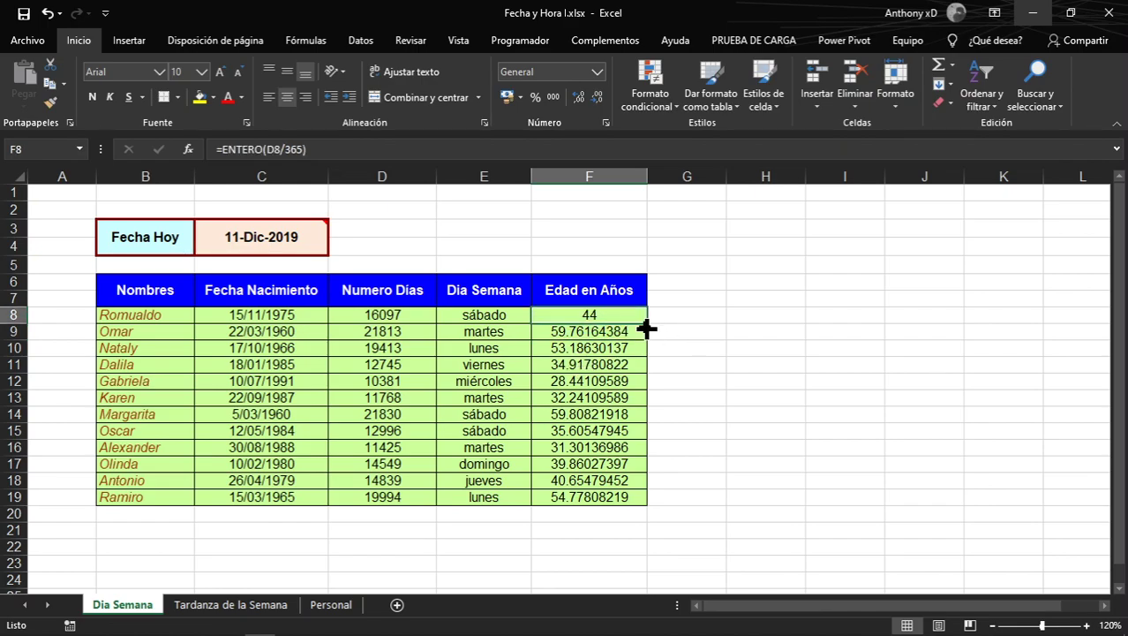
drag(648, 329, 622, 508)
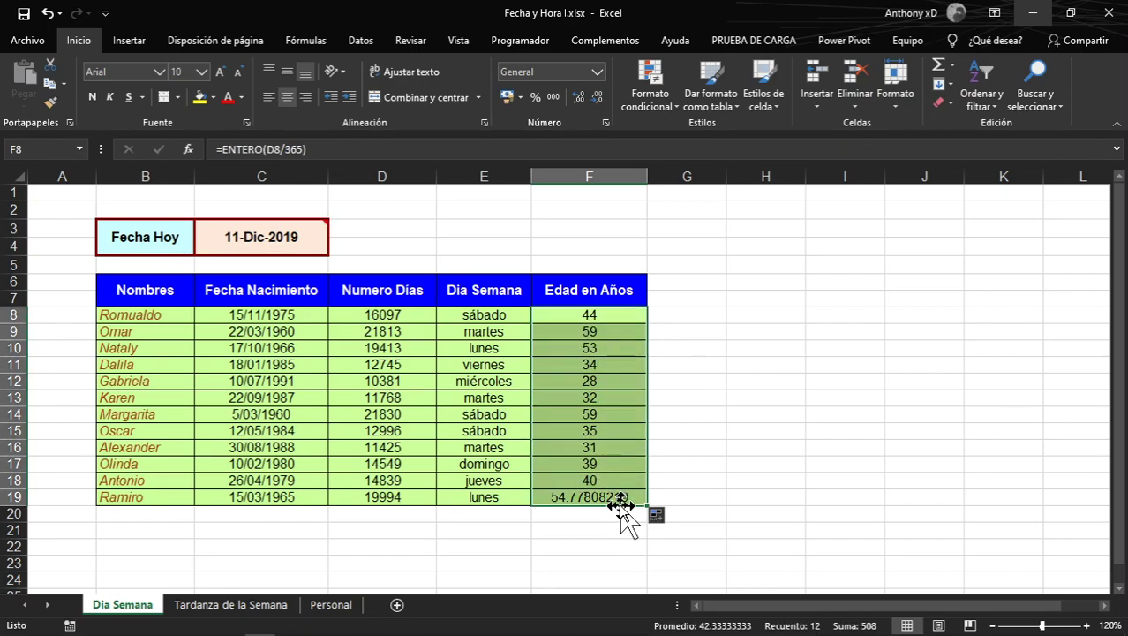
Switch to Guia excel.pdf and read the instructions for the Tardanza de la Semana sheet
key(alt+Tab)
key(alt+Tab)
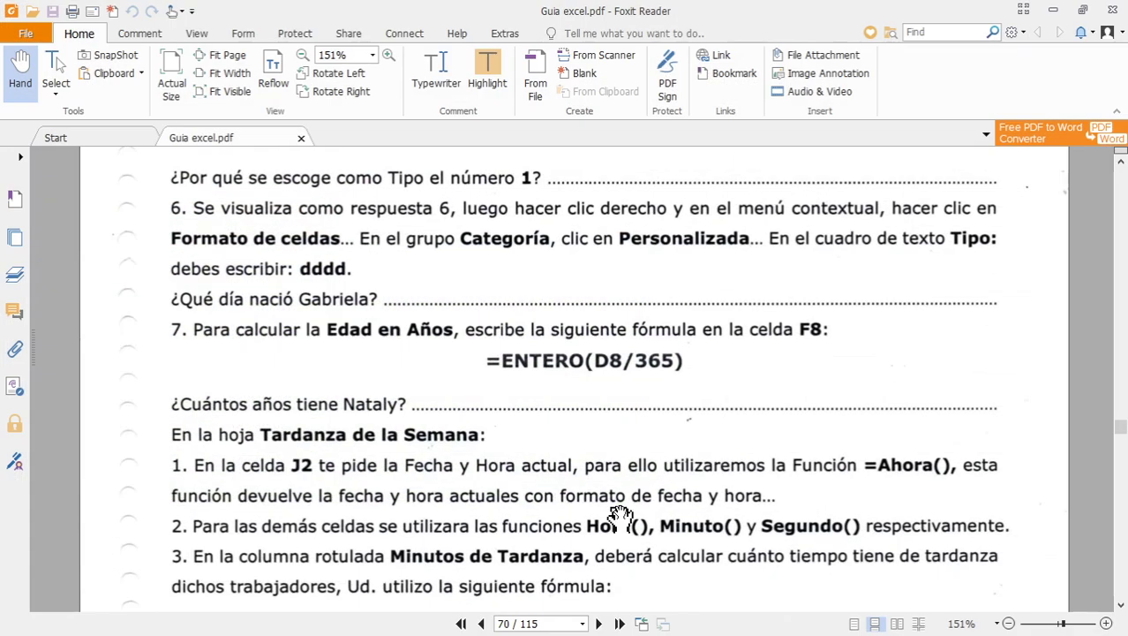
scroll(415, 432, down, 1)
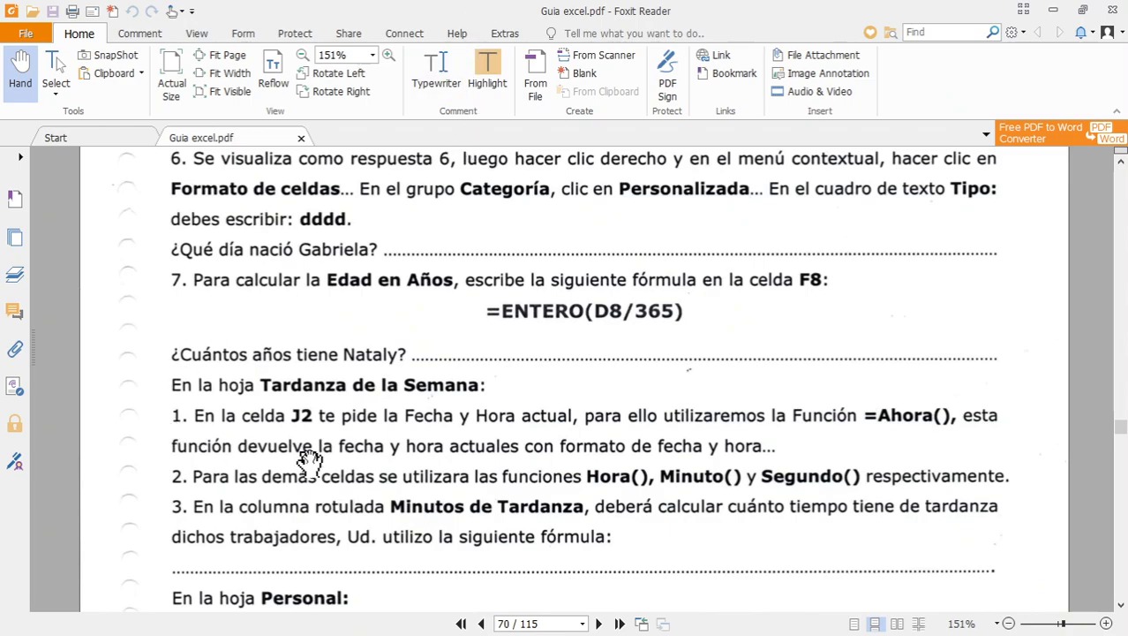
Switch to the Fecha y Hora I.xlsx workbook in Excel and open the Tardanza de la Semana sheet
key(alt+Tab)
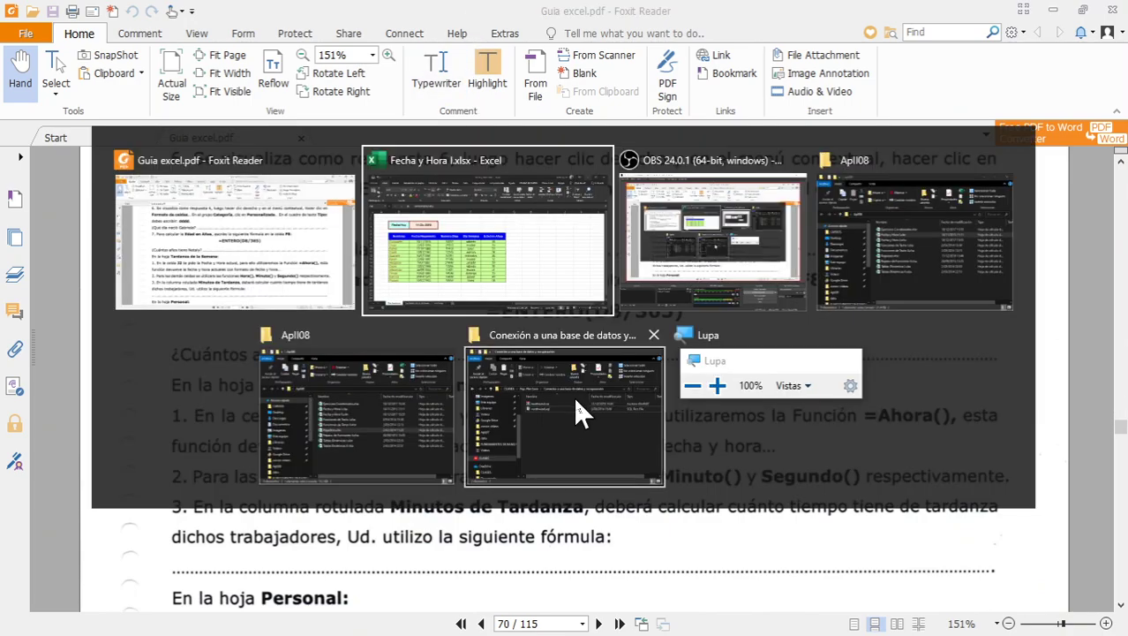
key(alt+Tab)
key(alt+Tab)
key(alt+Tab)
key(alt+Tab)
key(alt+Tab)
key(alt+Tab)
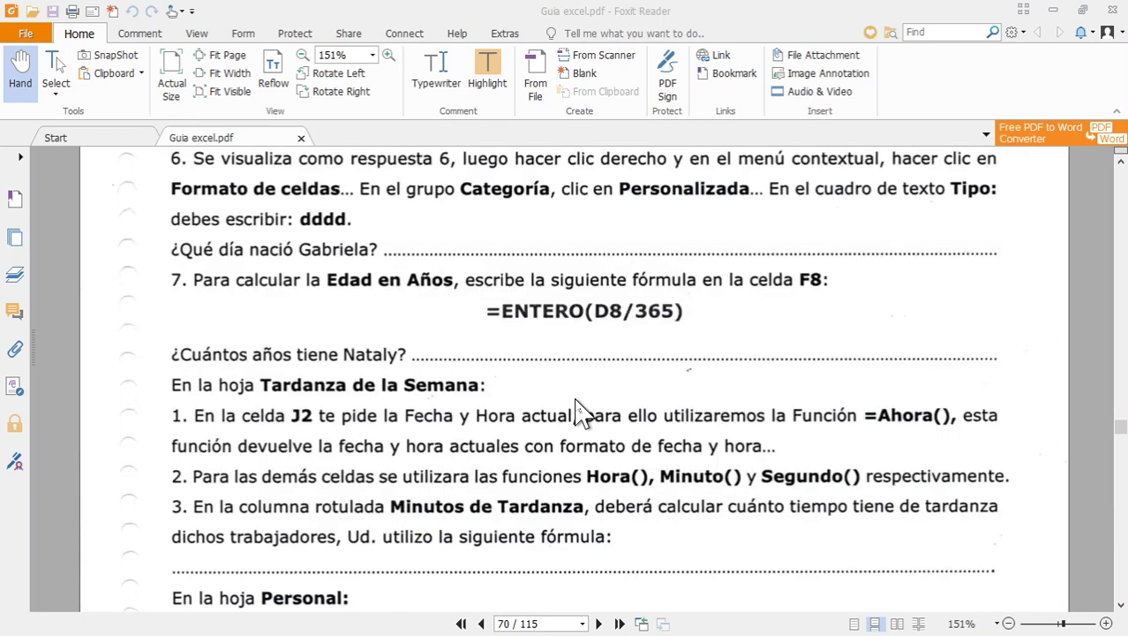
key(alt+Tab)
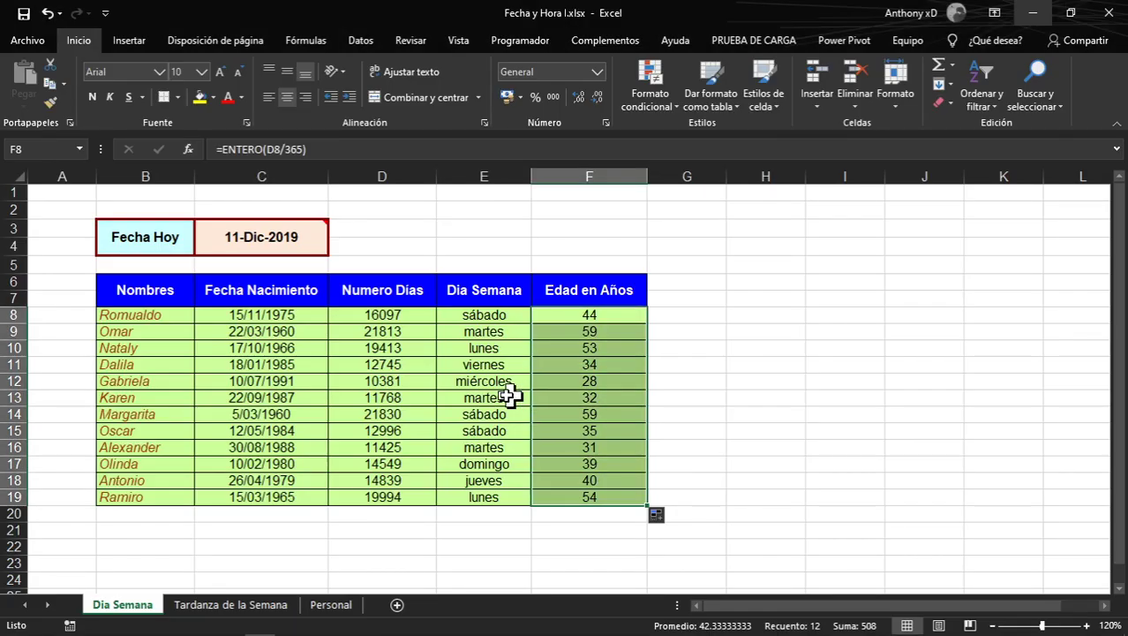
scroll(174, 521, down, 1)
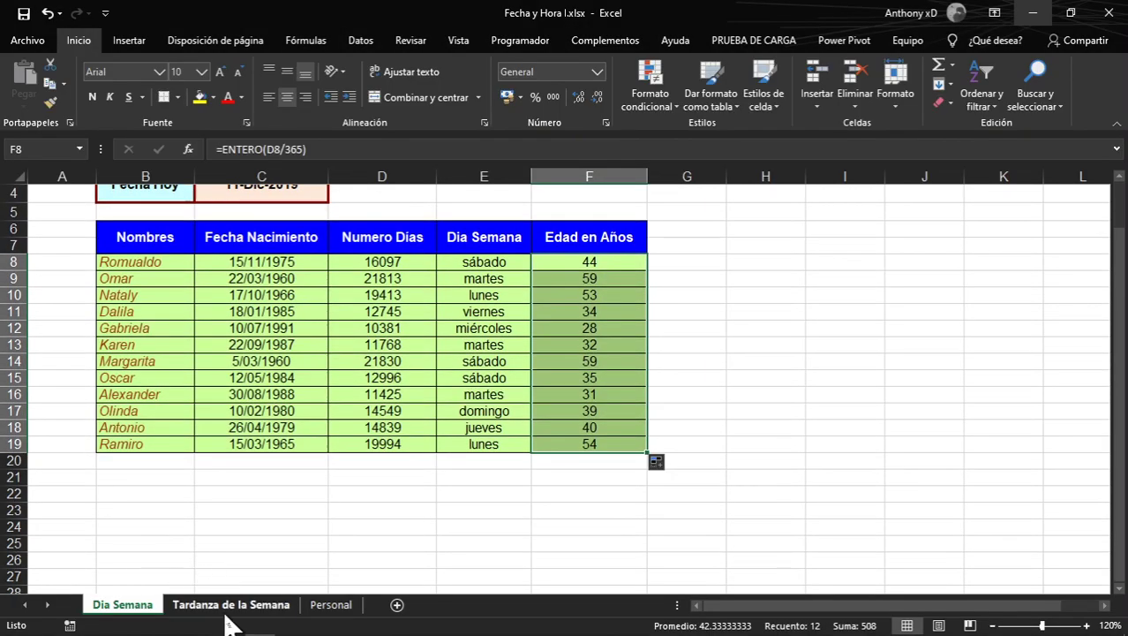
click(231, 607)
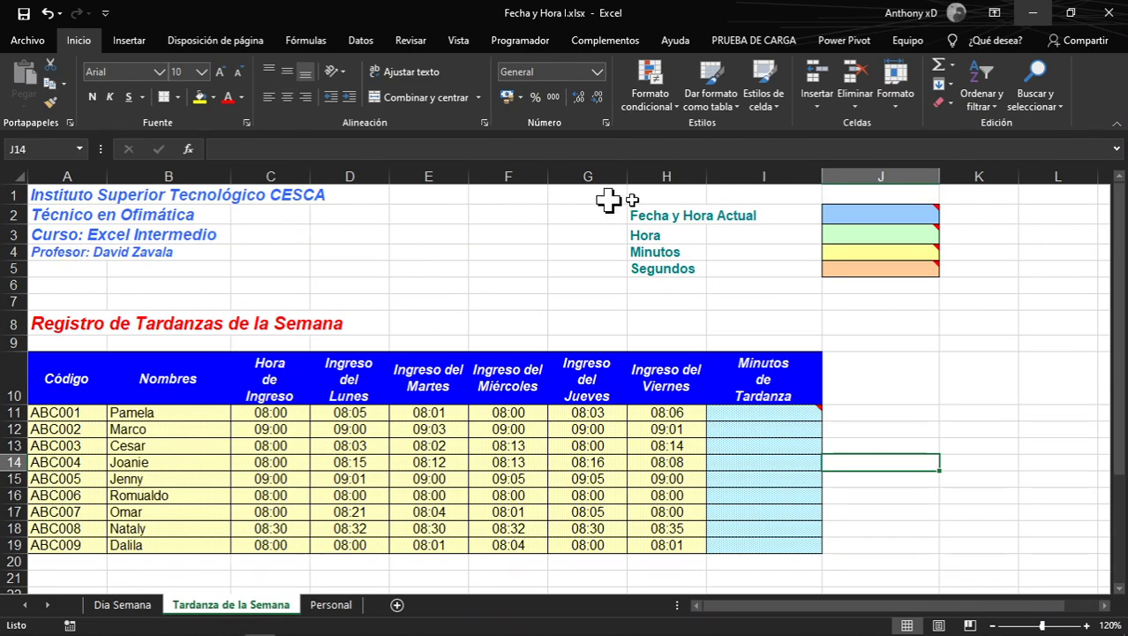
Enter the formula =AHORA() in cell J2 for the current date and time
click(878, 217)
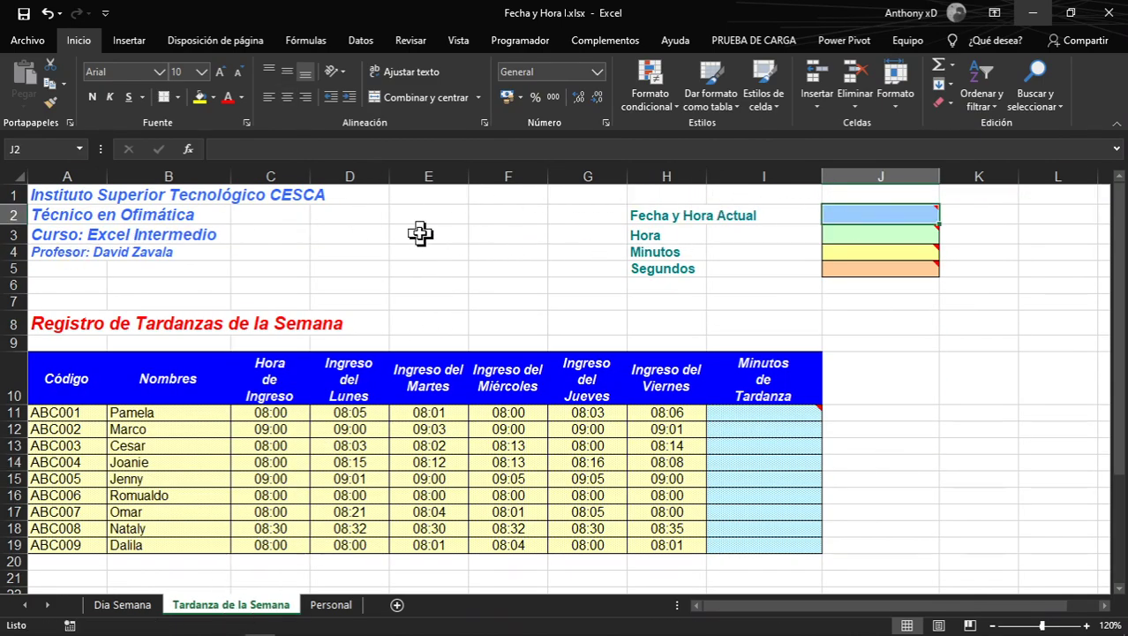
text(=a)
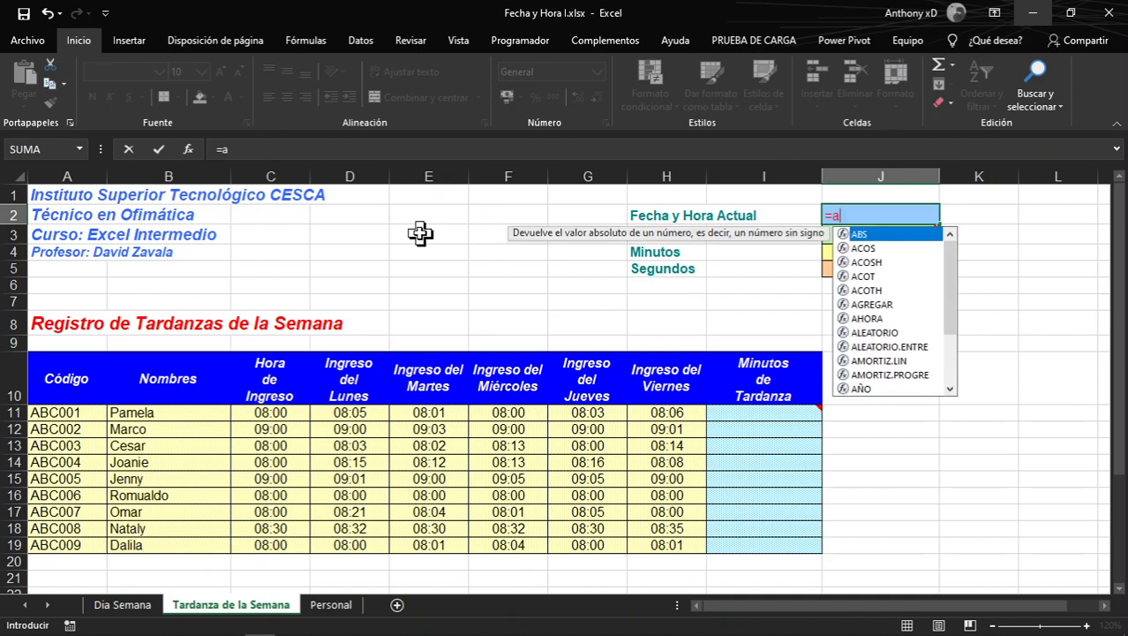
text(hora())
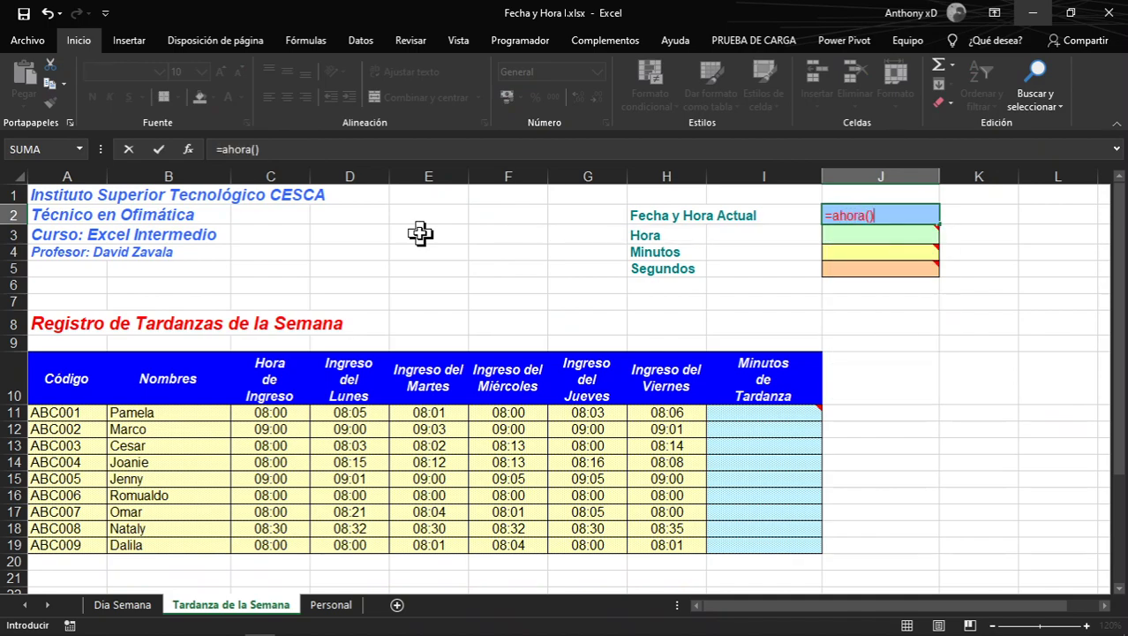
key(Return)
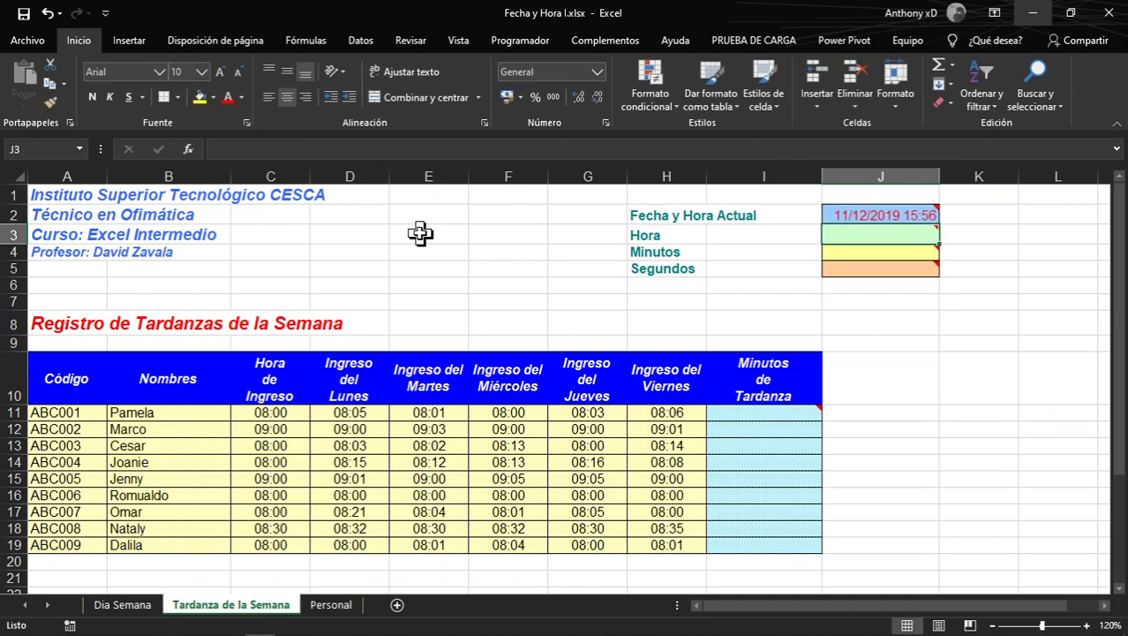
Extract the hour from the current date and time with =HORA(J2) in cell J3
text(=hora())
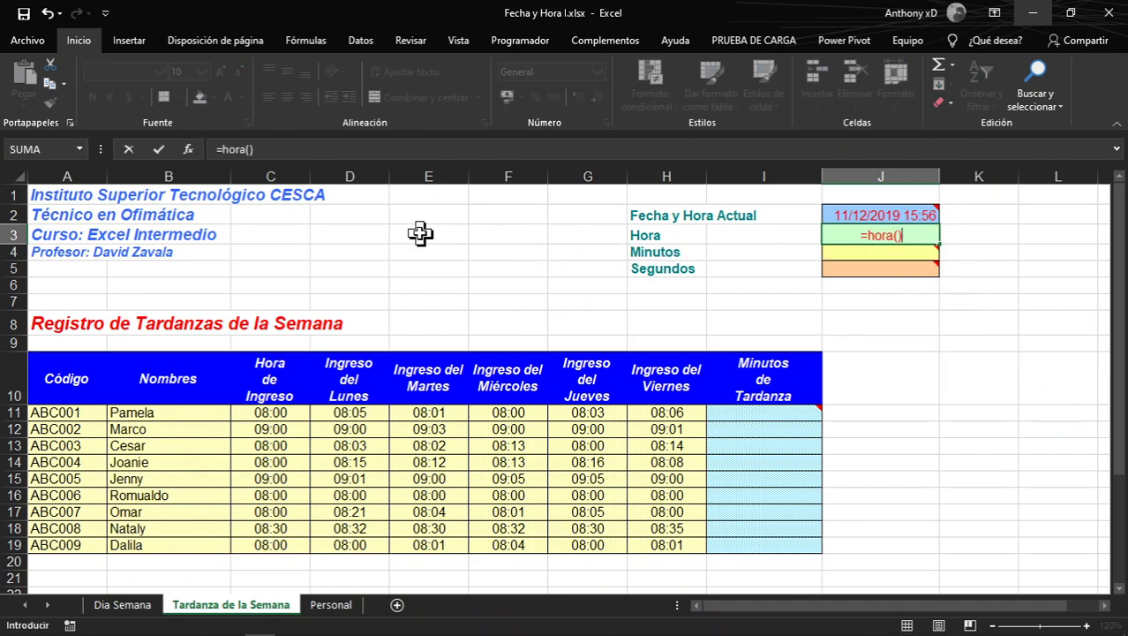
key(BackSpace)
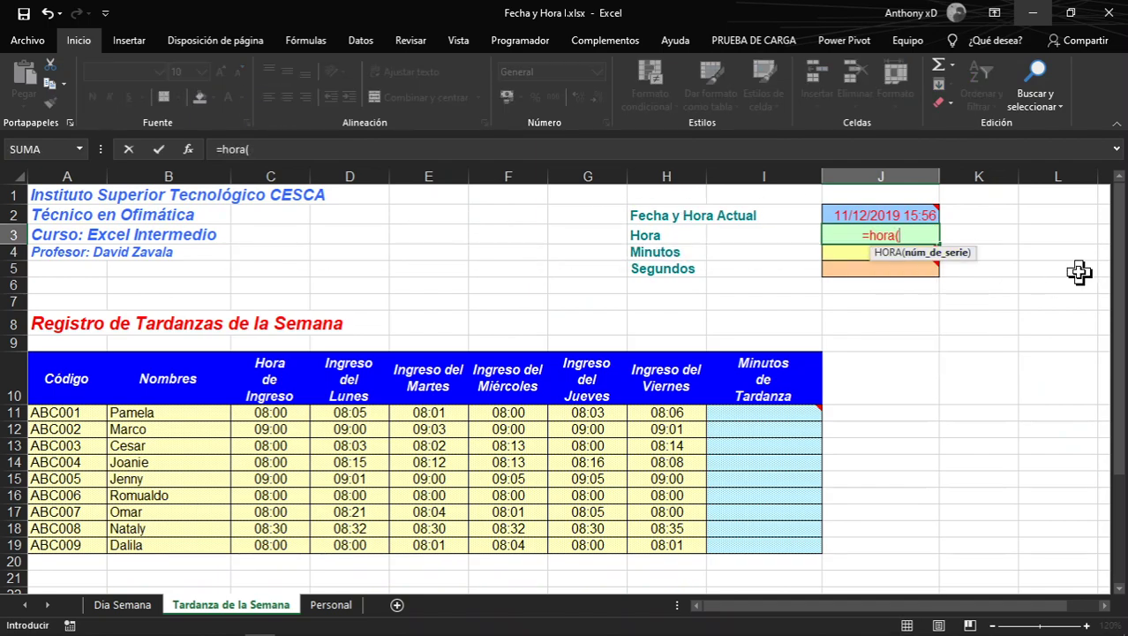
click(865, 215)
key(ctrl+Return)
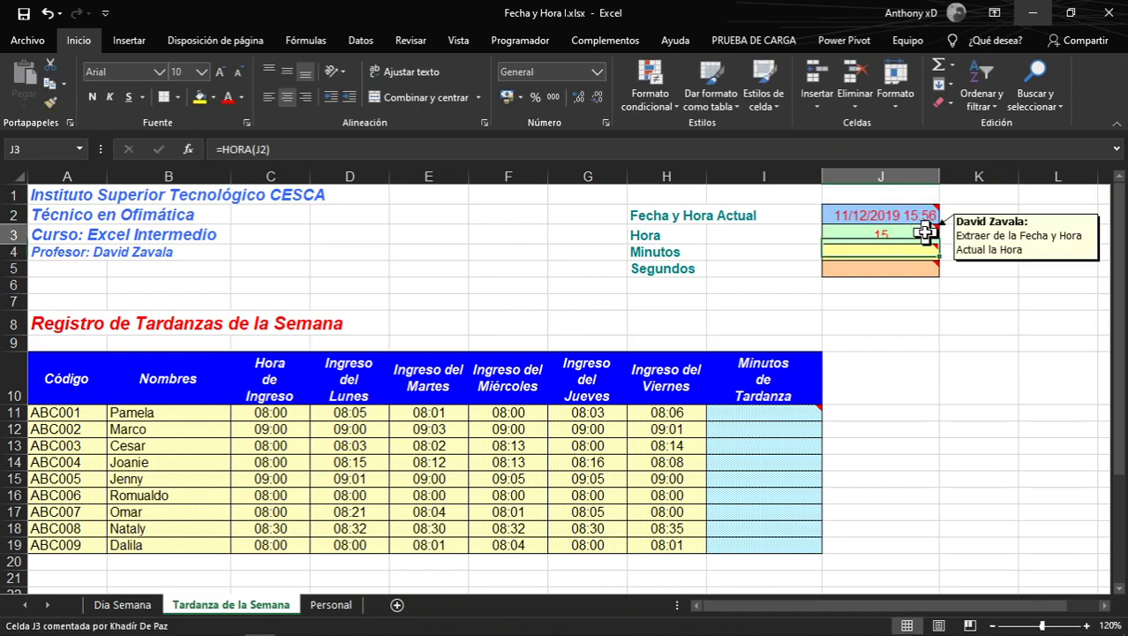
Extract the minutes from the current date and time with =MINUTO(J2) in cell J4
click(916, 251)
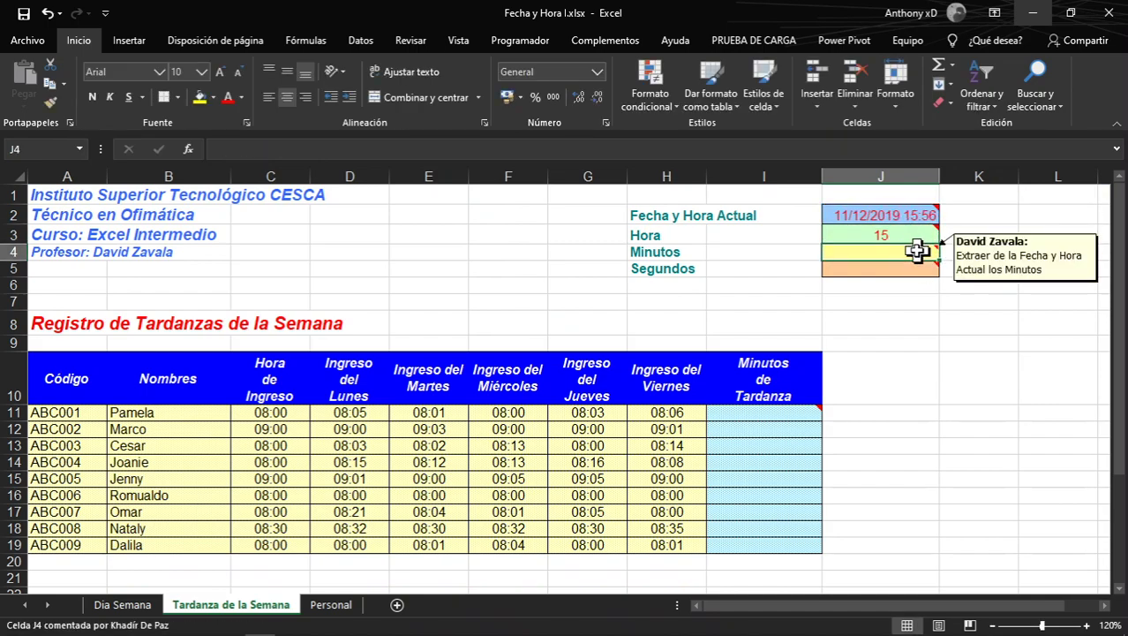
text(=)
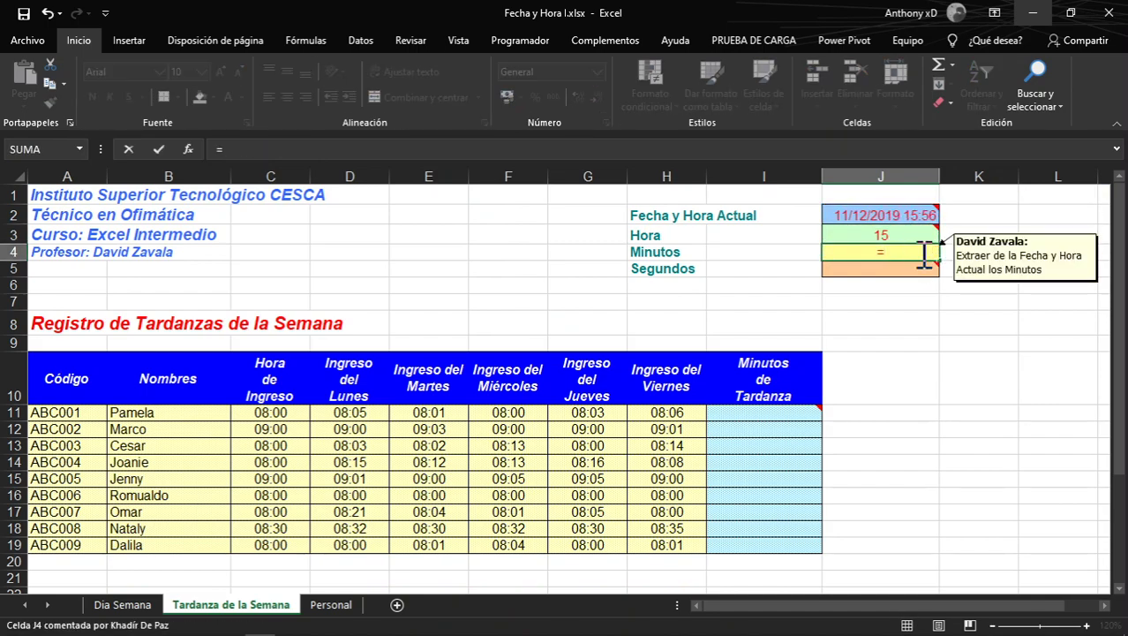
text(minut)
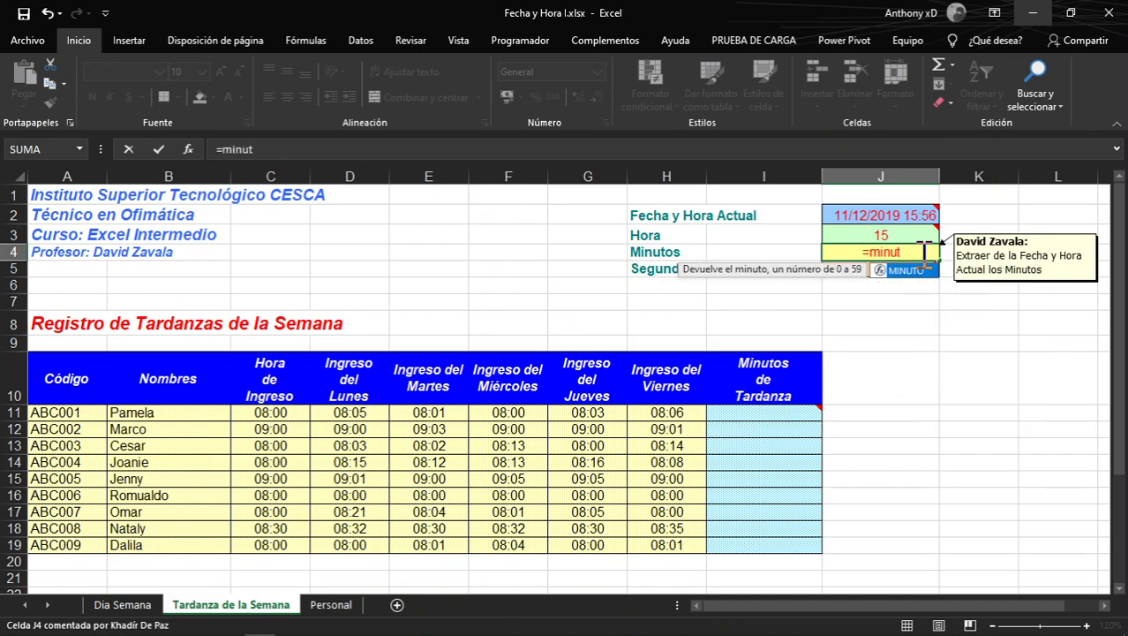
key(Escape)
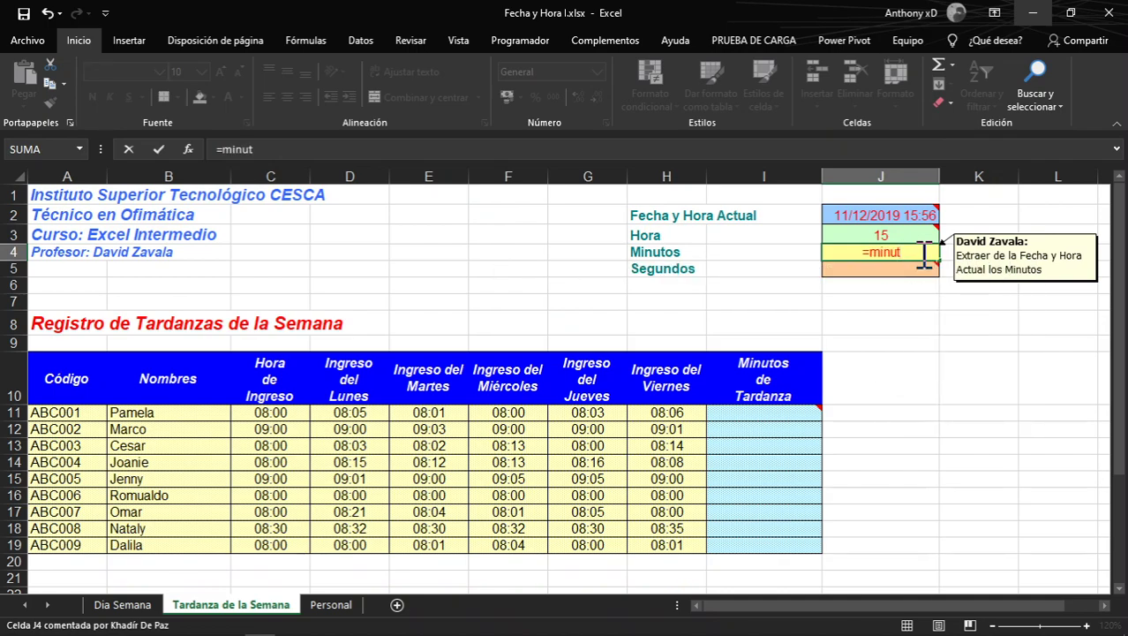
text(O()
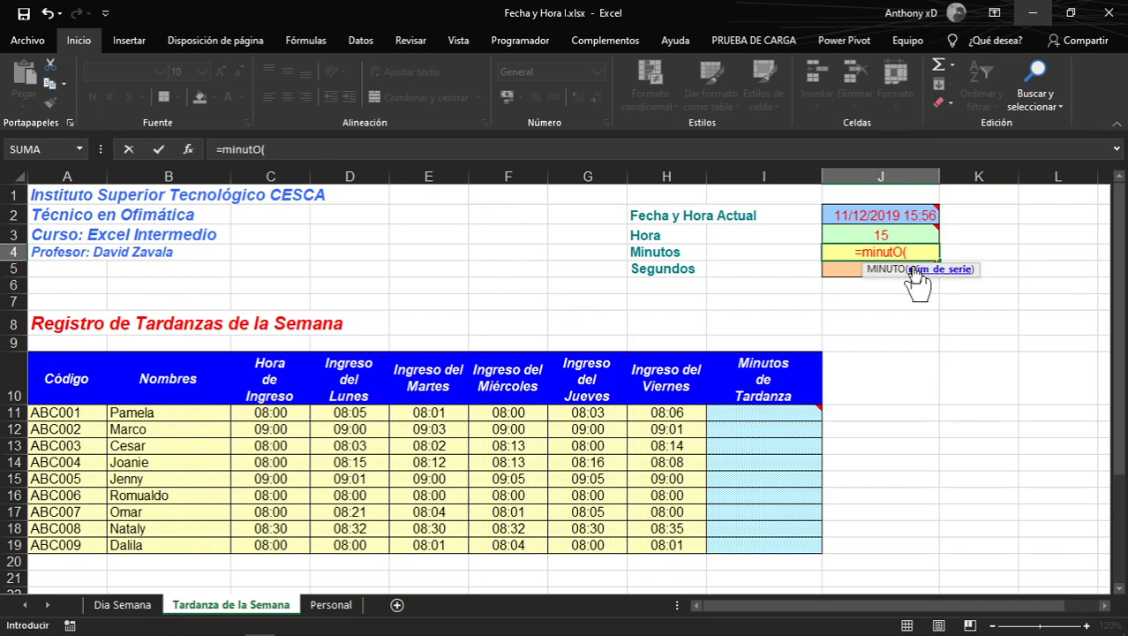
click(887, 215)
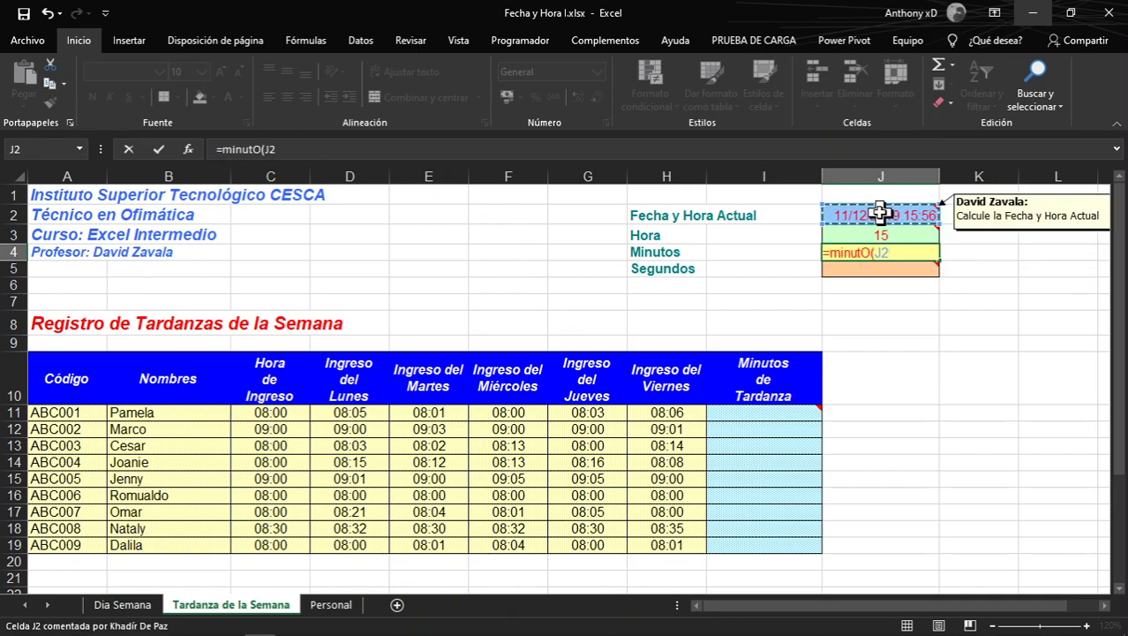
key(Return)
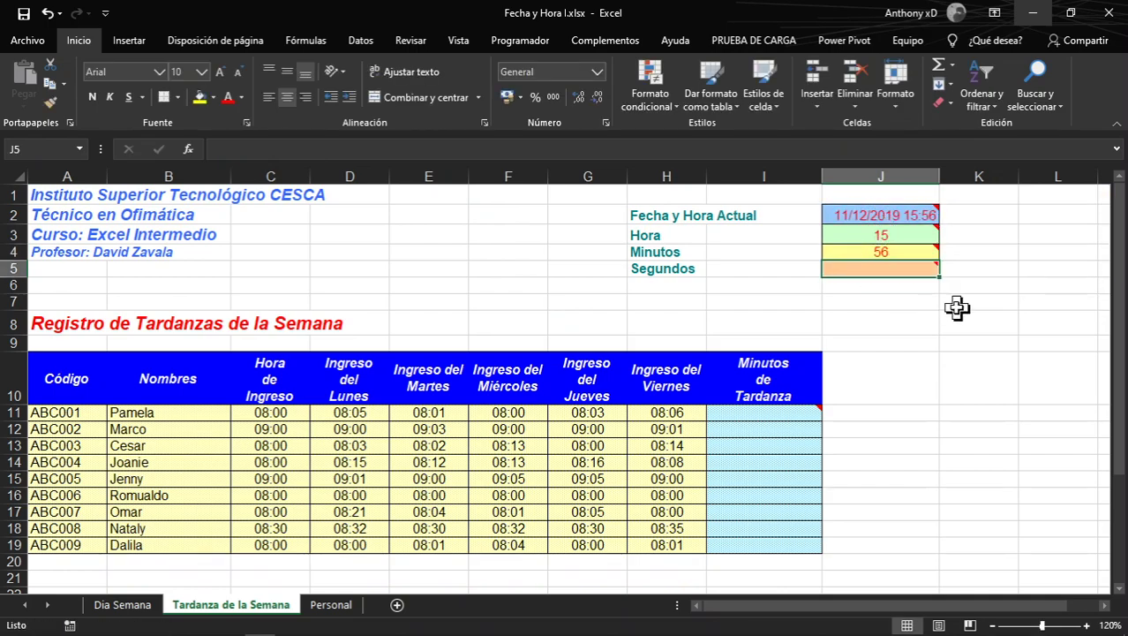
Extract the seconds from the current date and time with =SEGUNDO(J2) in cell J5
text(=SEGUN)
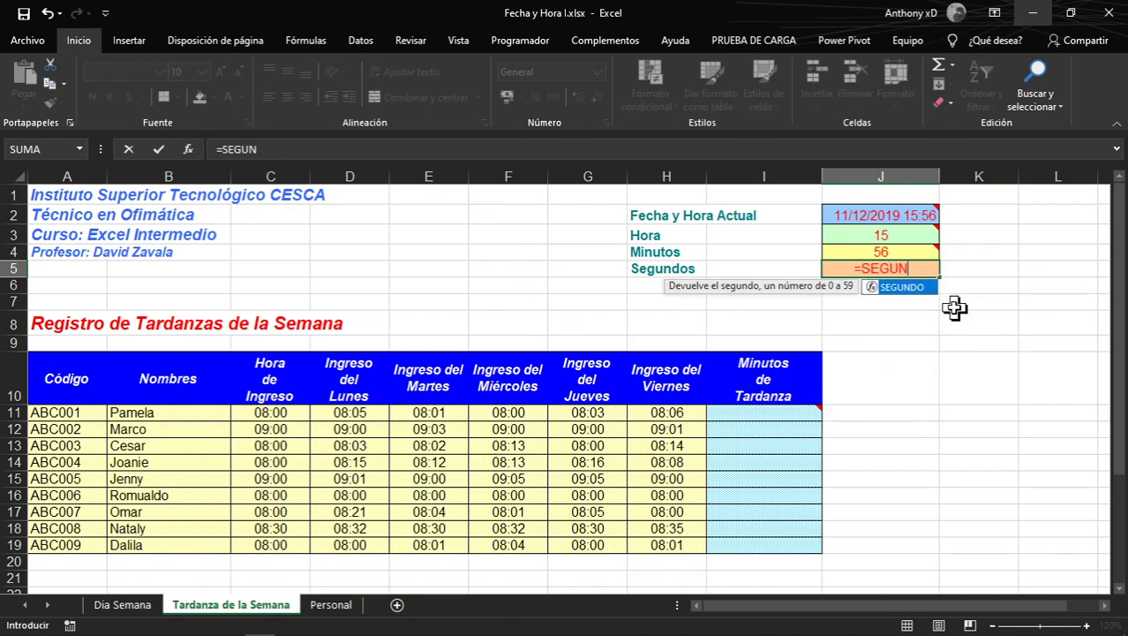
text(DO()
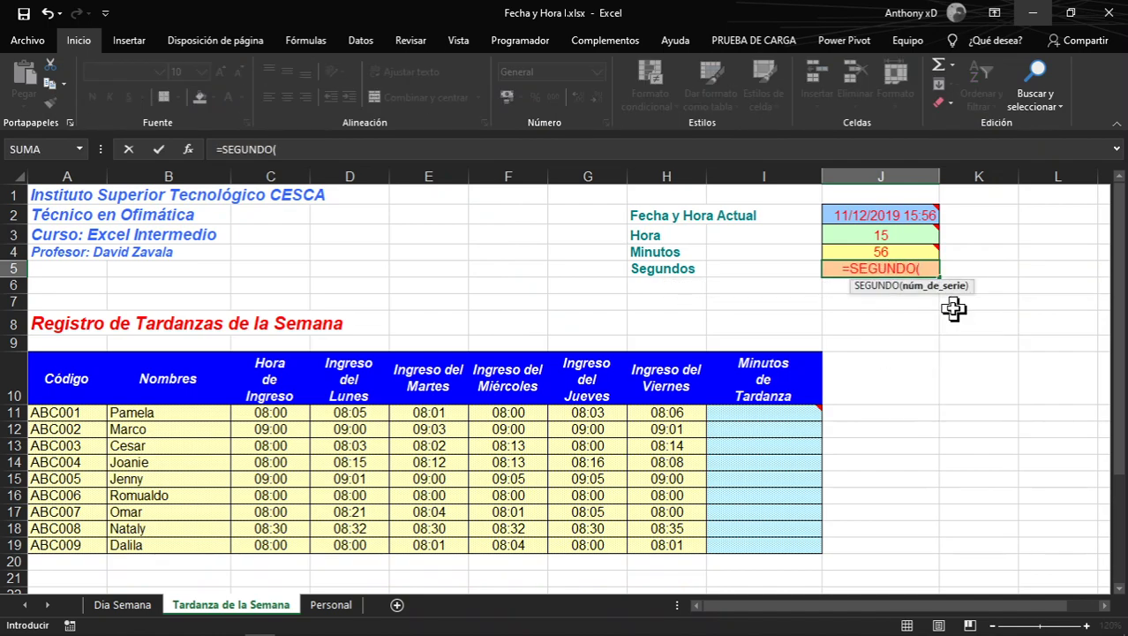
click(872, 212)
key(Return)
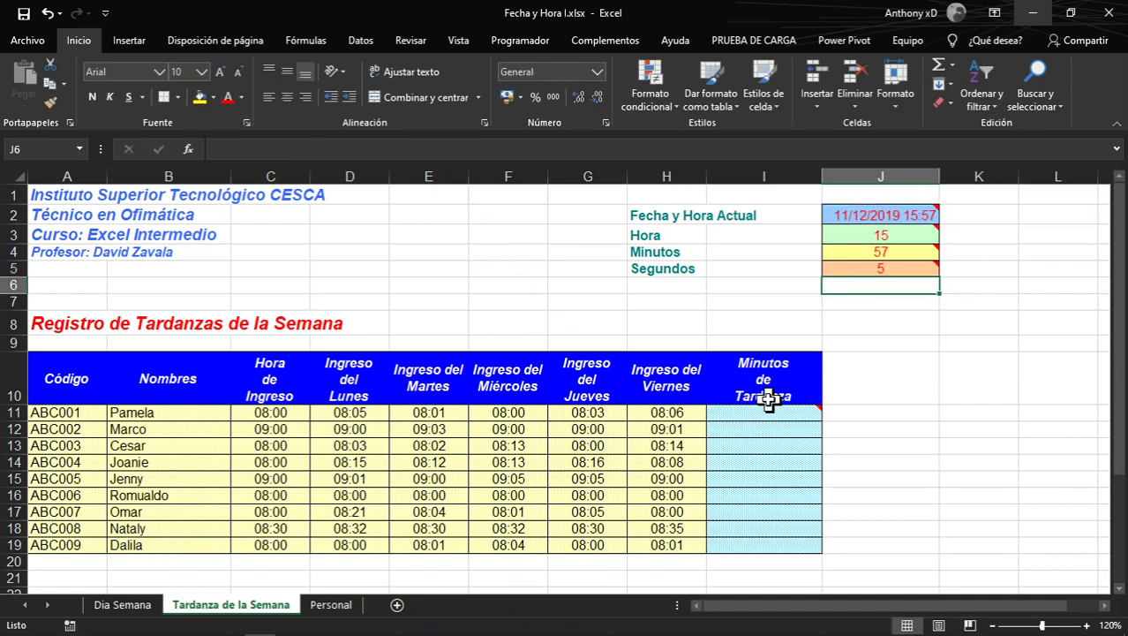
Examine the Hora de Ingreso column against the Monday-to-Friday arrival times, especially in row 11, as the basis for the Minutos de Tardanza column
click(747, 417)
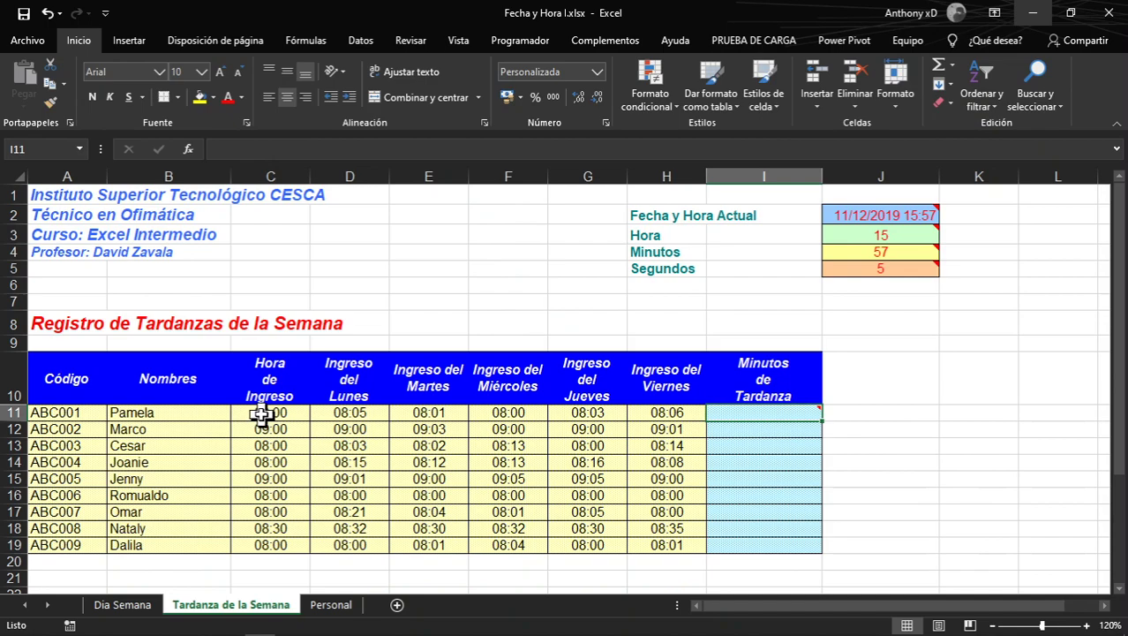
drag(262, 415, 276, 545)
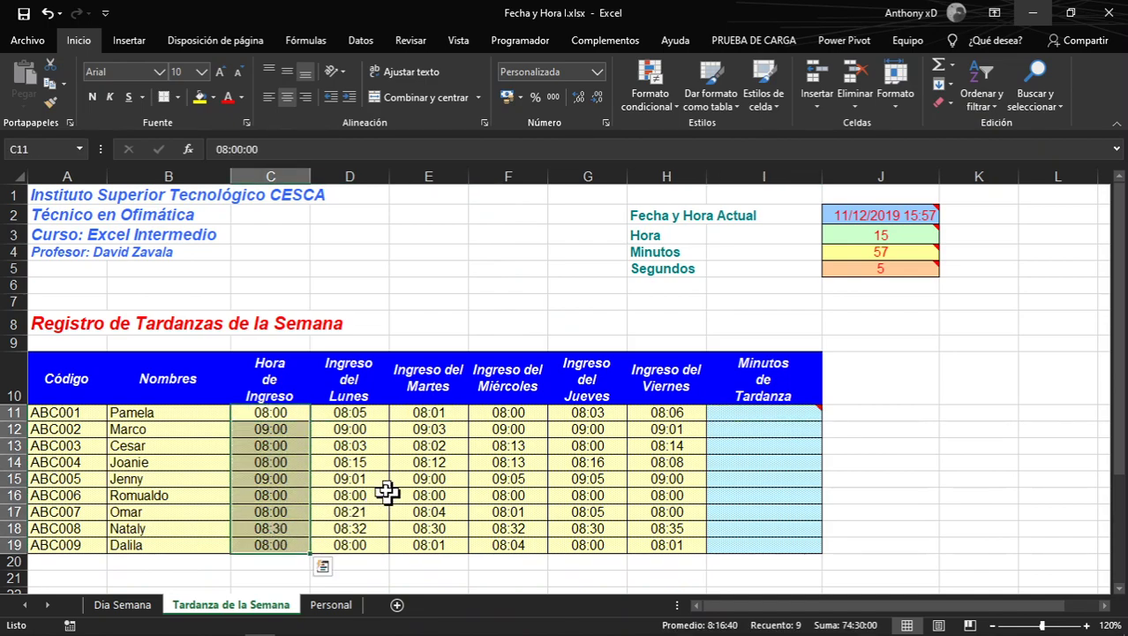
drag(341, 418, 362, 548)
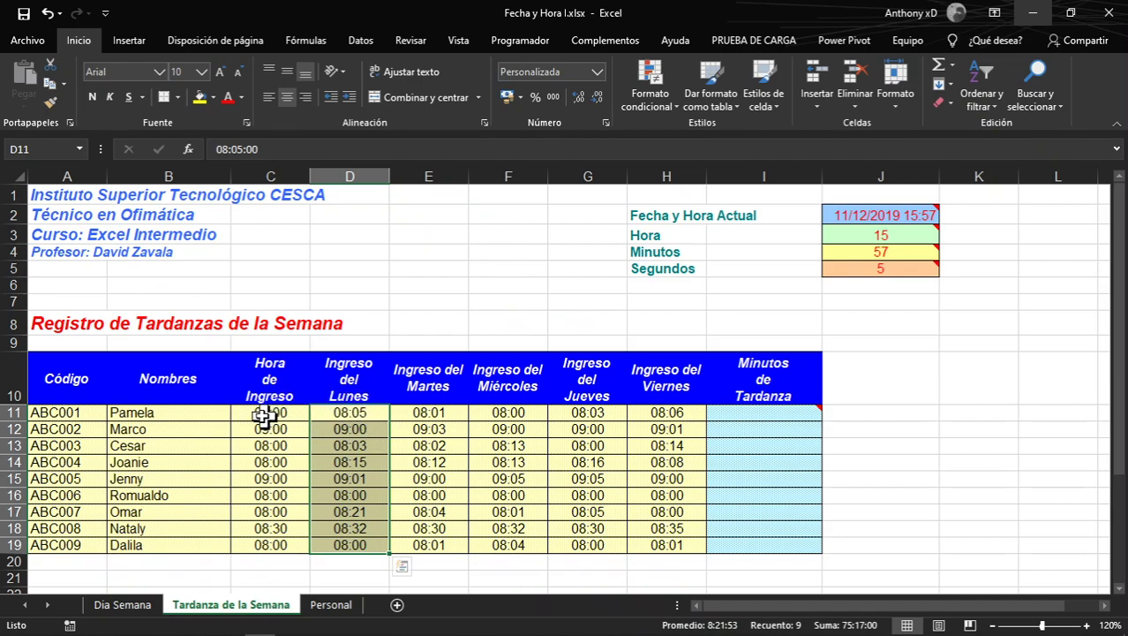
drag(264, 418, 263, 537)
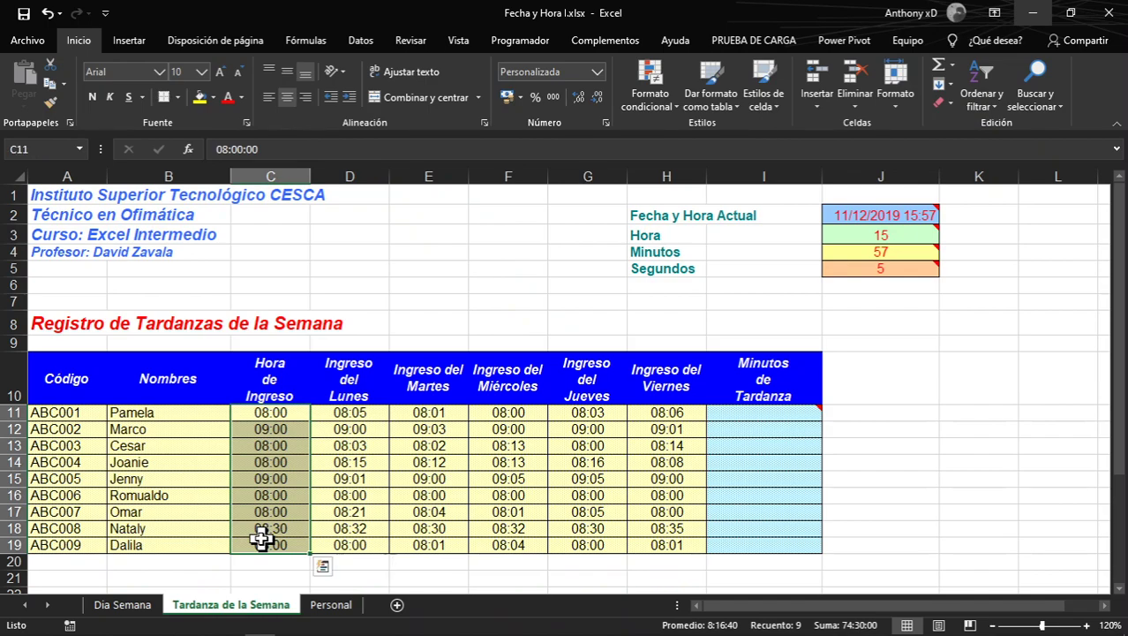
click(347, 401)
click(350, 410)
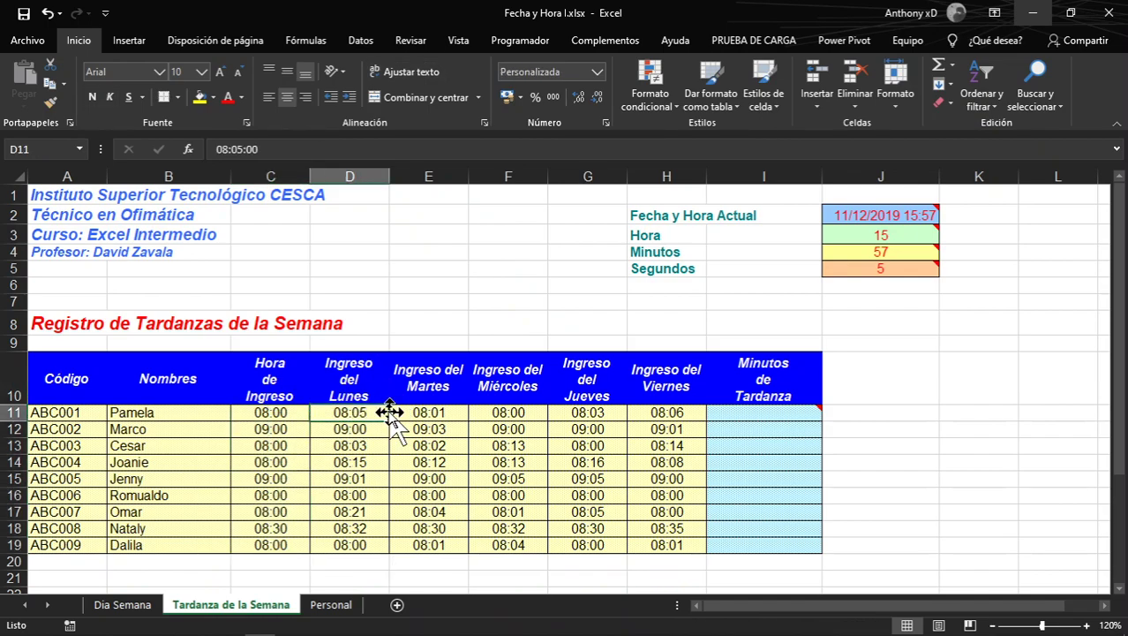
click(441, 412)
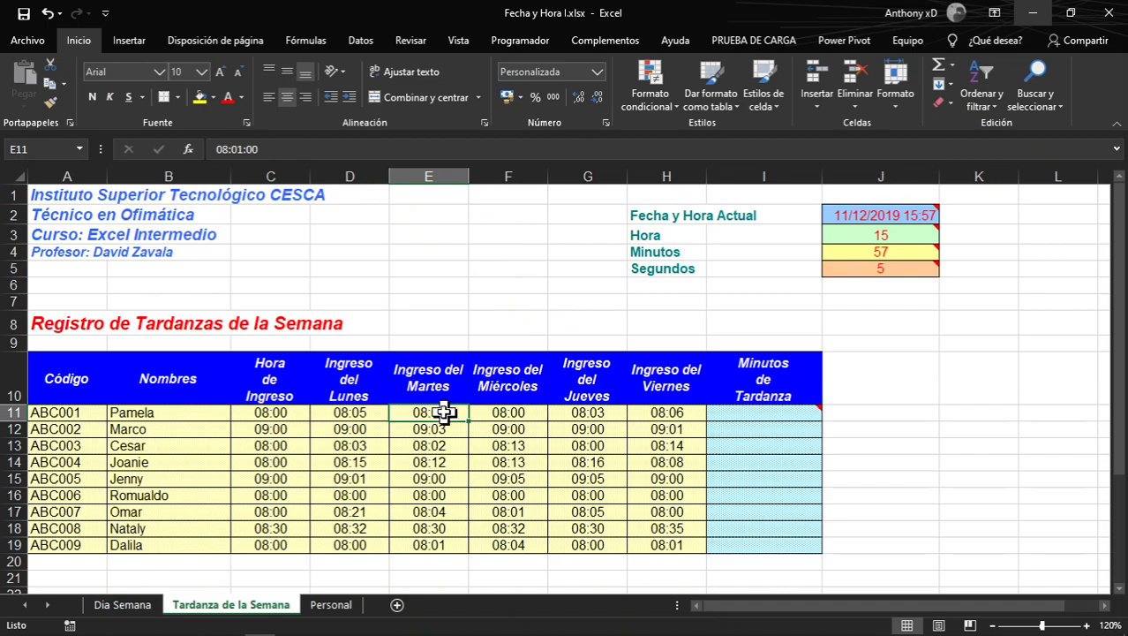
click(493, 411)
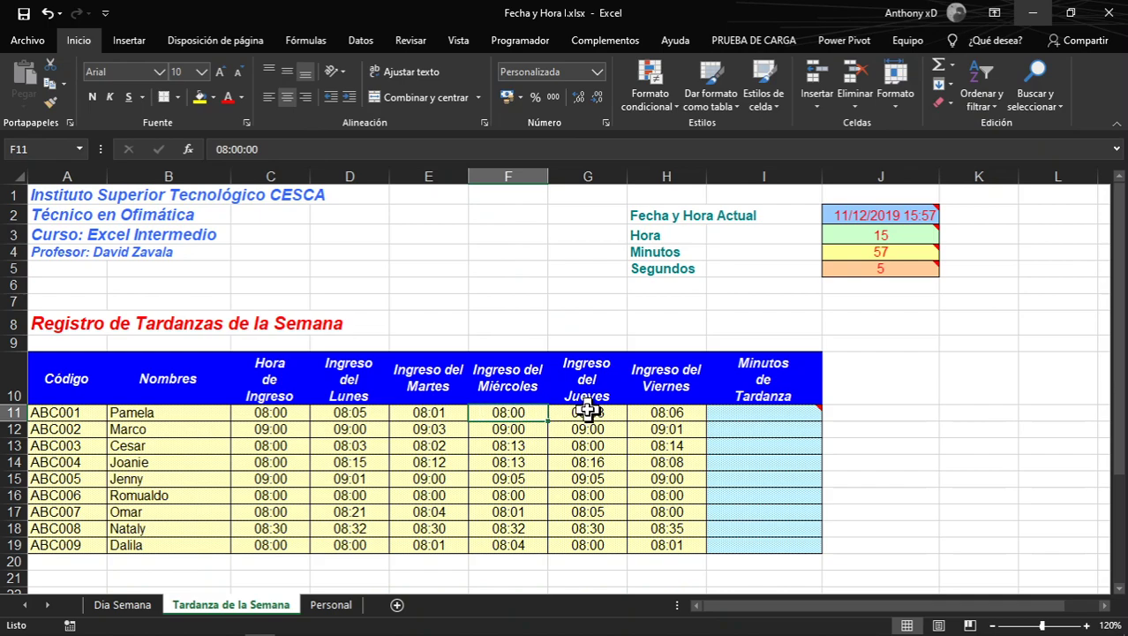
click(586, 411)
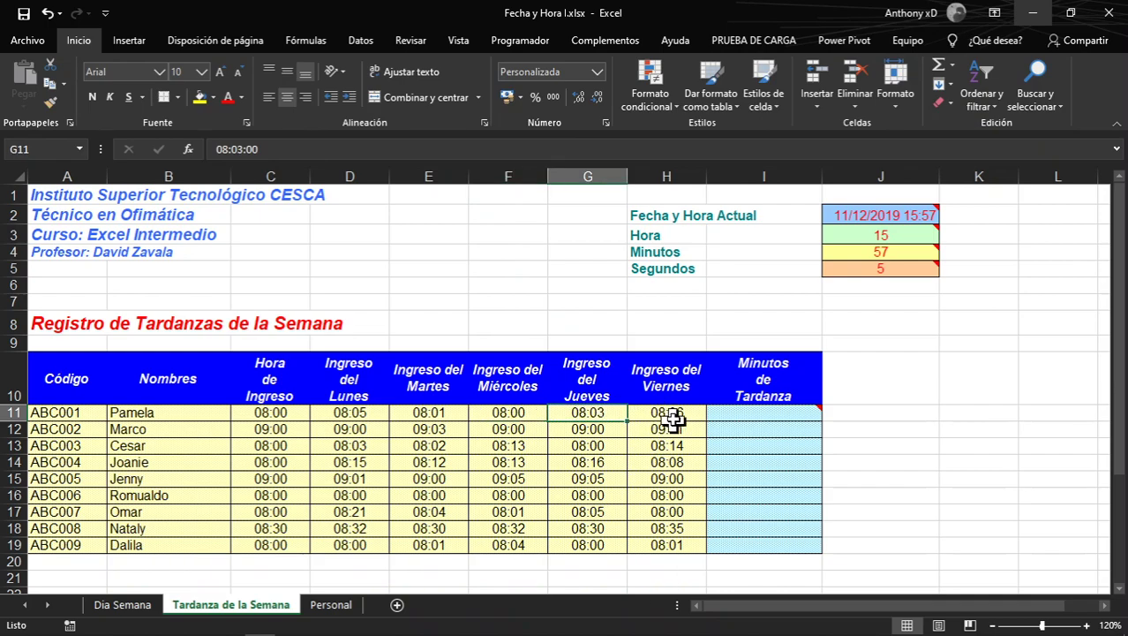
click(673, 416)
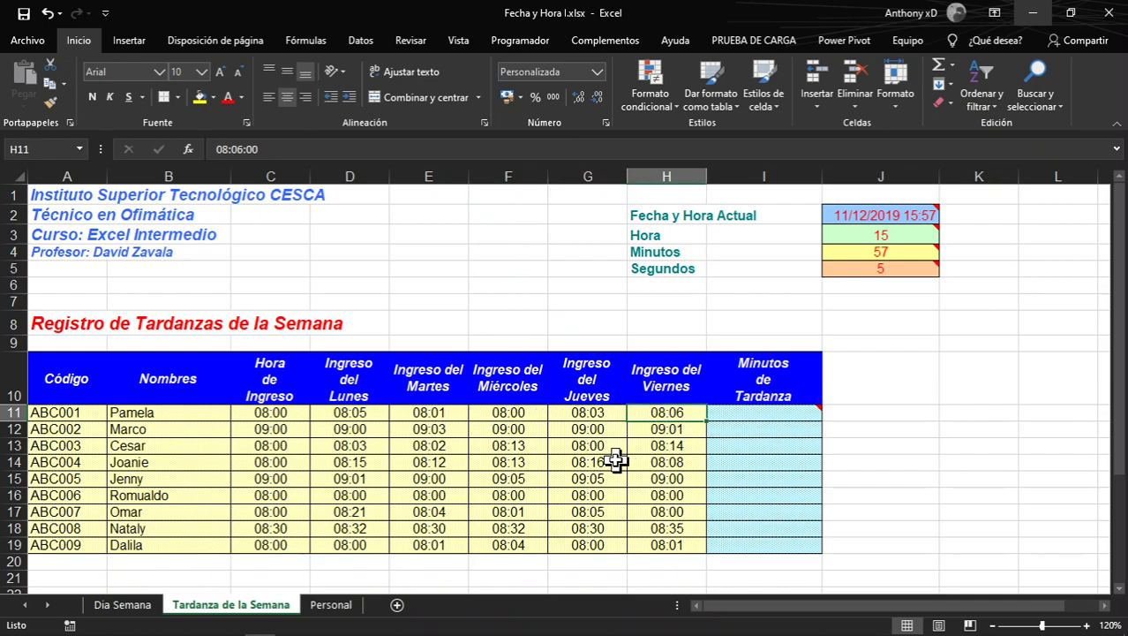
click(347, 412)
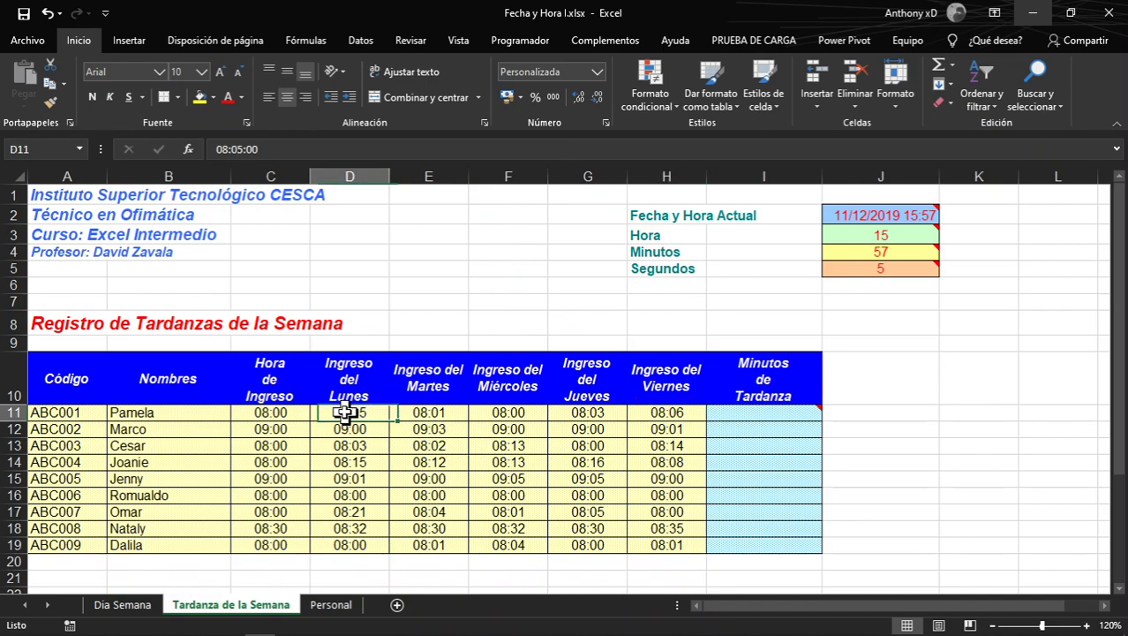
click(436, 418)
click(526, 413)
click(584, 415)
click(671, 410)
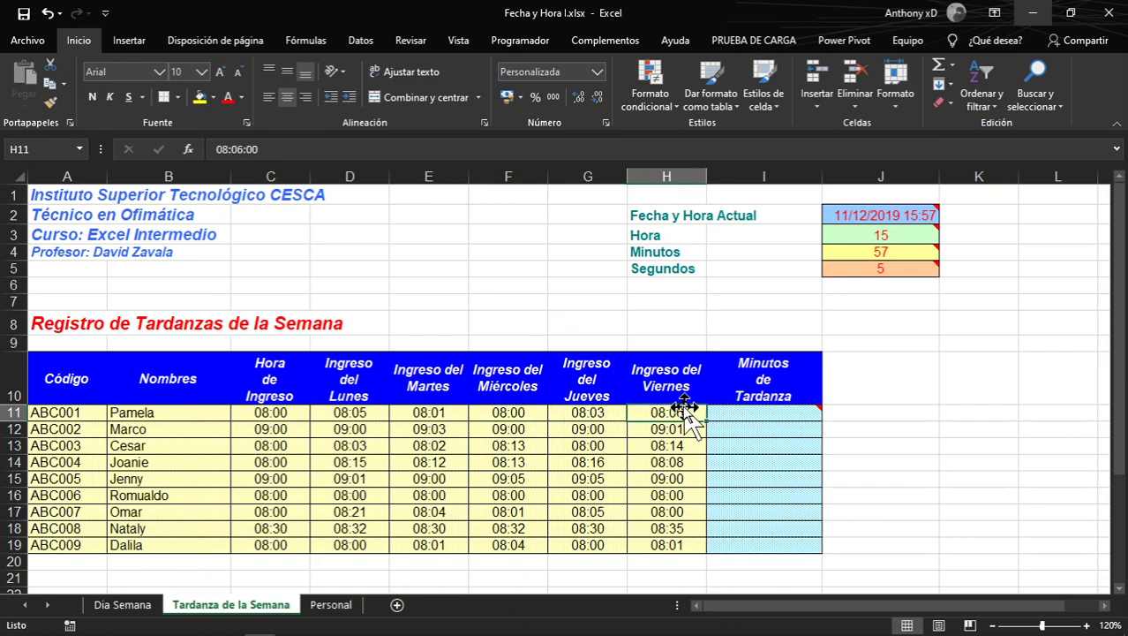
click(257, 408)
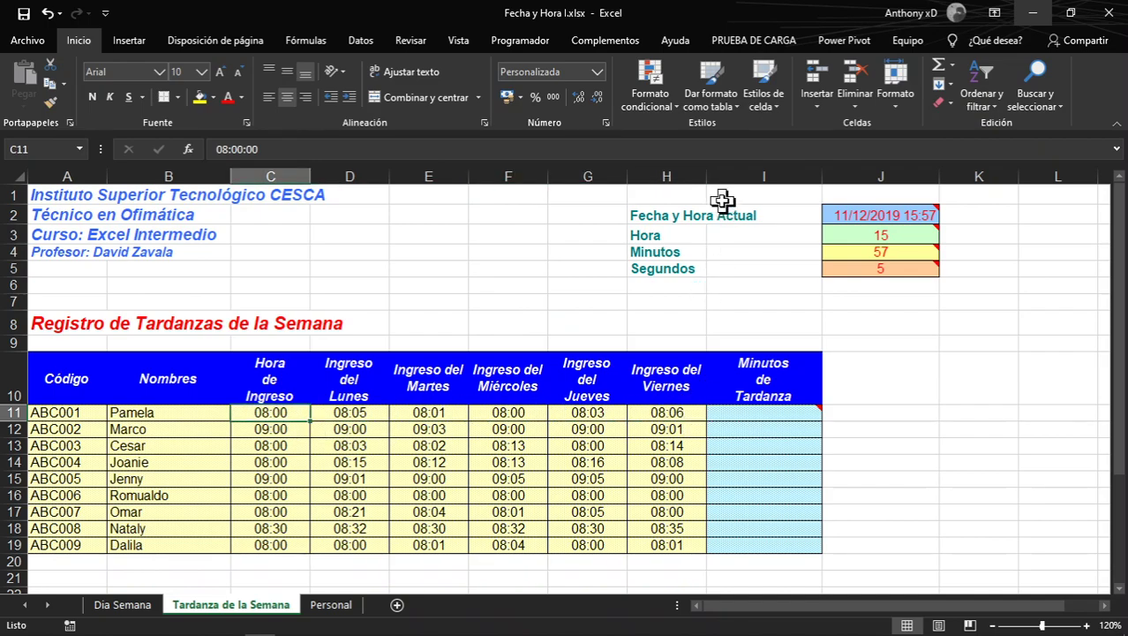
click(776, 417)
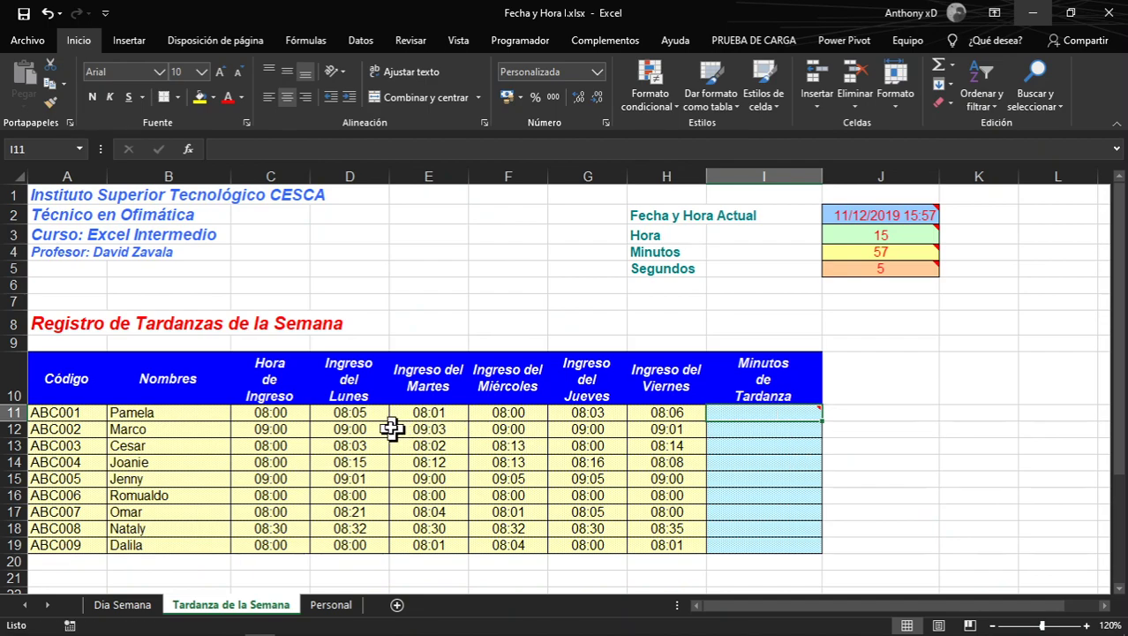
Compare the Monday-to-Friday arrival times in D11:H11 with the scheduled entry time in C11
click(354, 415)
drag(351, 413, 674, 411)
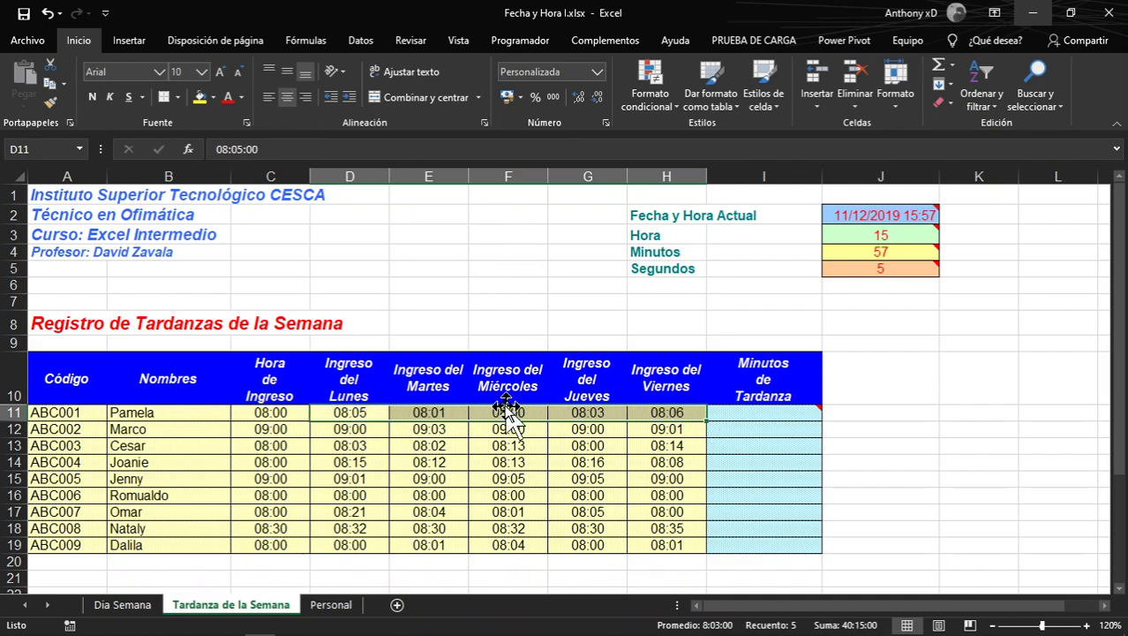
click(270, 412)
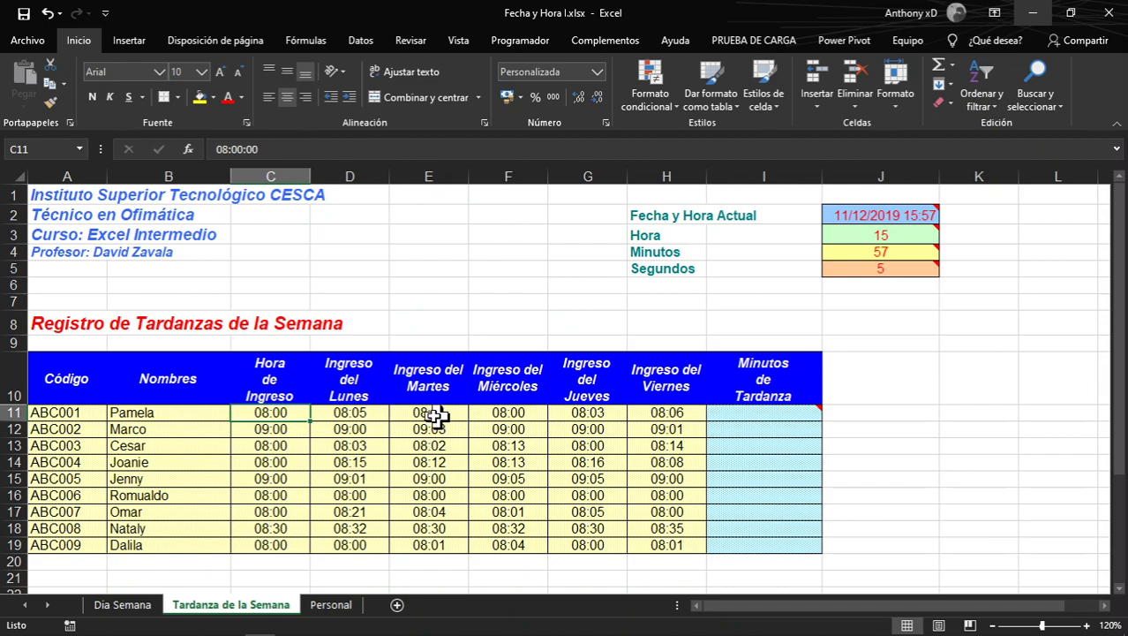
click(353, 412)
click(284, 413)
click(349, 413)
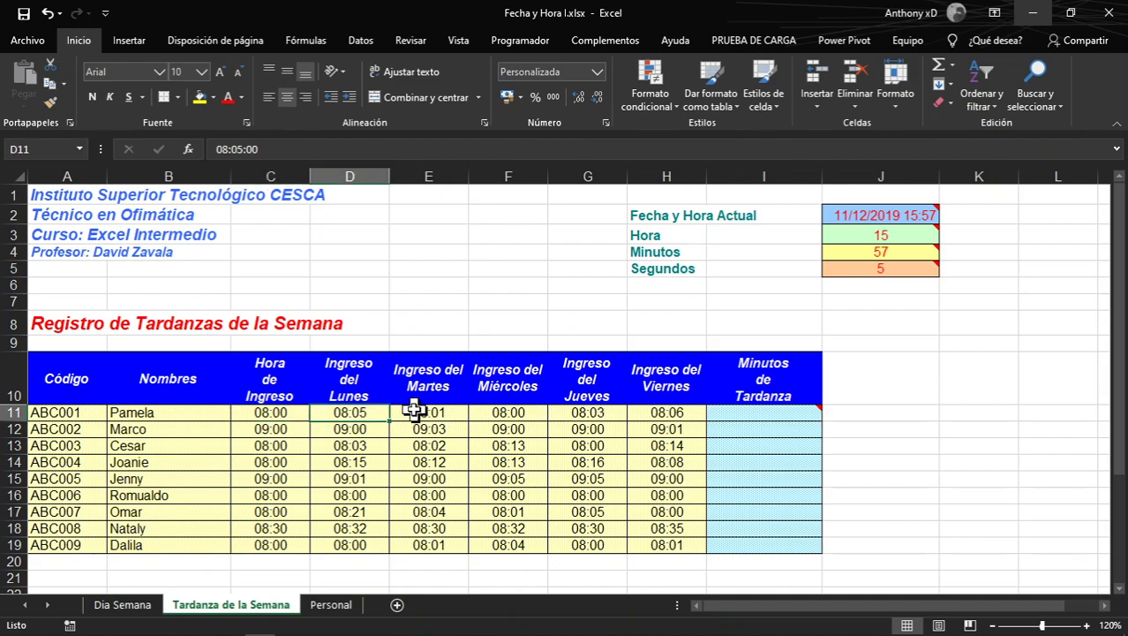
click(422, 411)
click(510, 397)
click(338, 417)
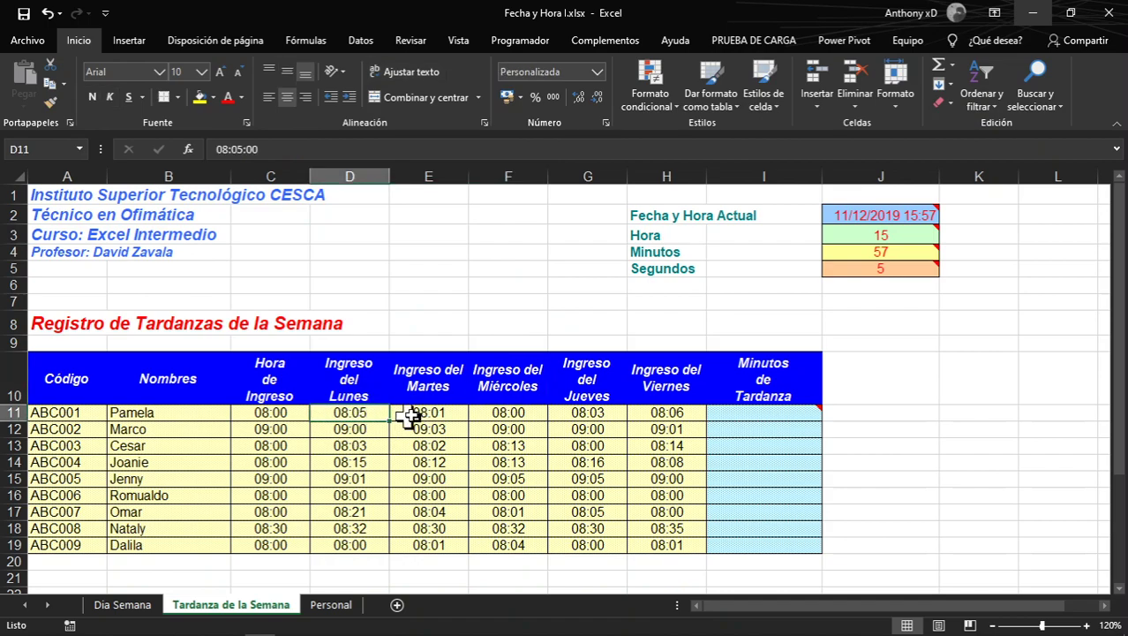
click(419, 414)
click(493, 412)
click(609, 412)
click(672, 411)
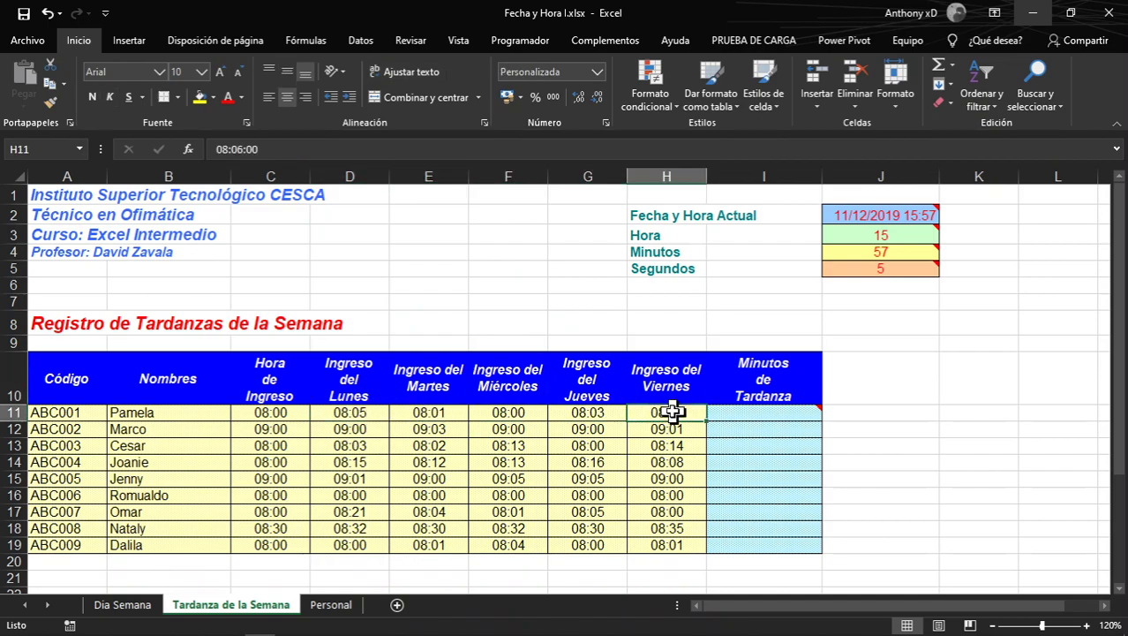
click(256, 414)
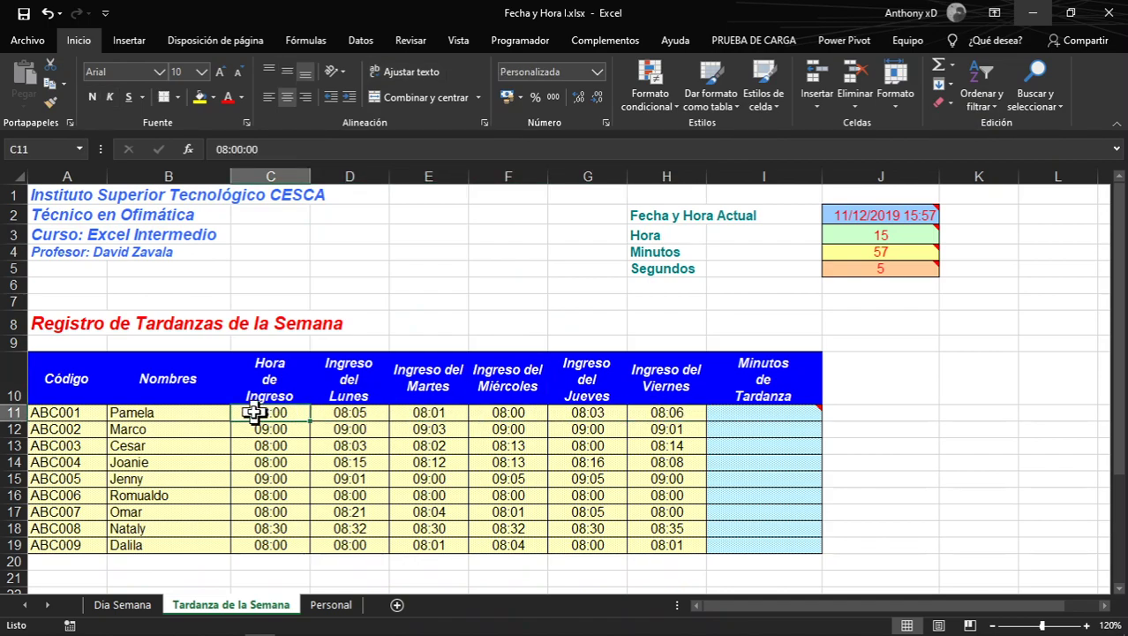
drag(323, 412, 688, 417)
click(267, 421)
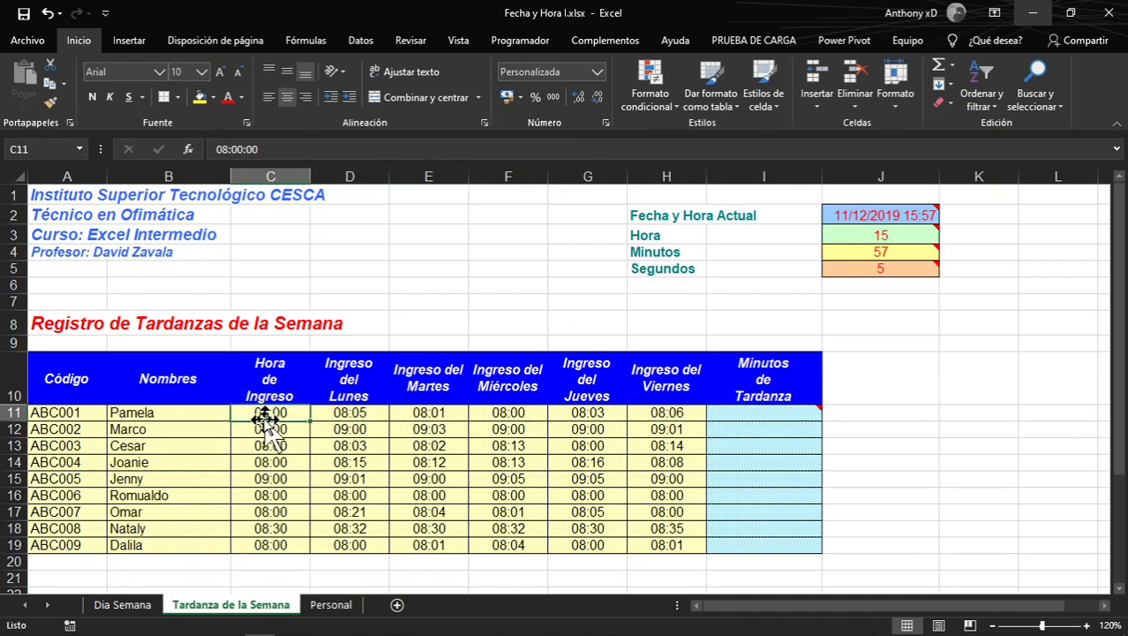
Calculate the scheduled entry time for five days with =(C11*5) in cell I11
click(767, 420)
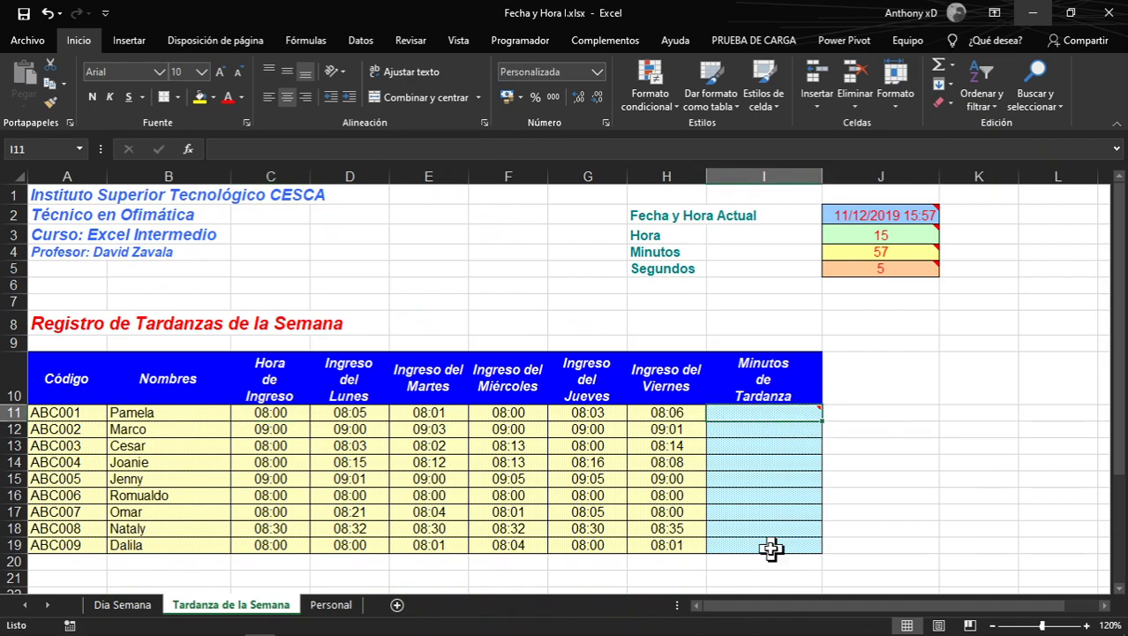
text(=)
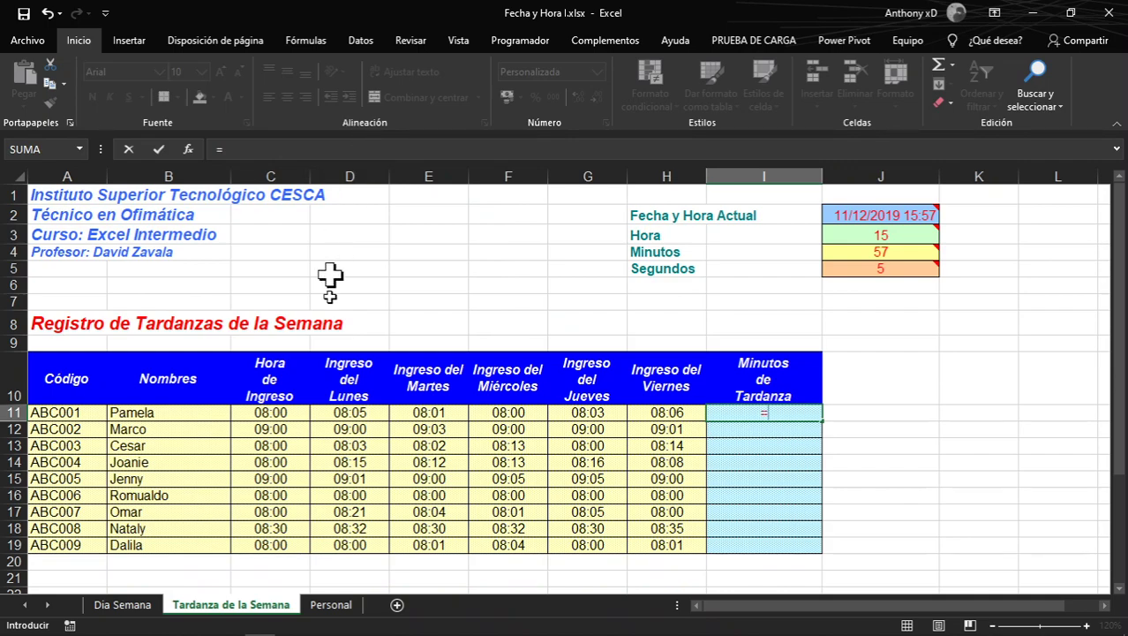
click(281, 412)
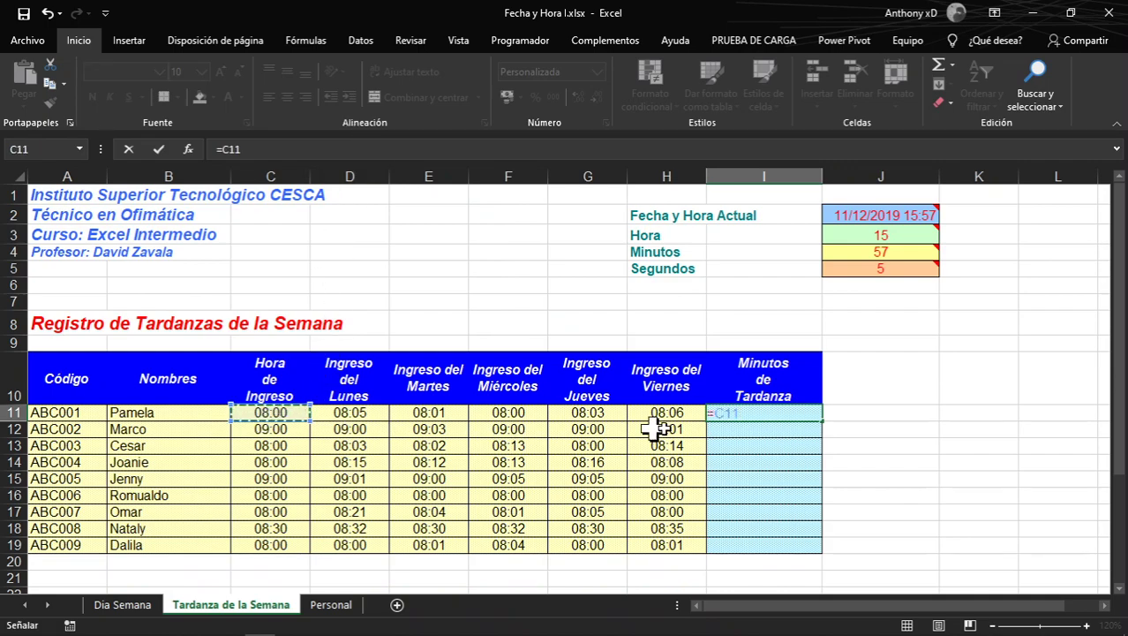
mouse_move(729, 424)
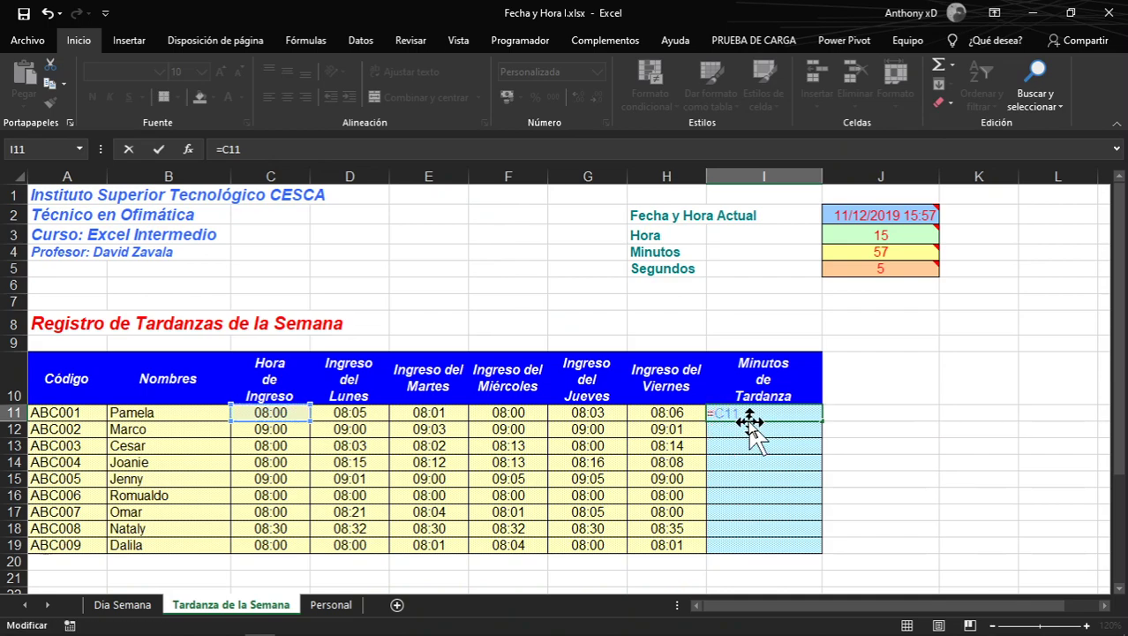
key(Left)
key(Left)
key(Left)
text(()
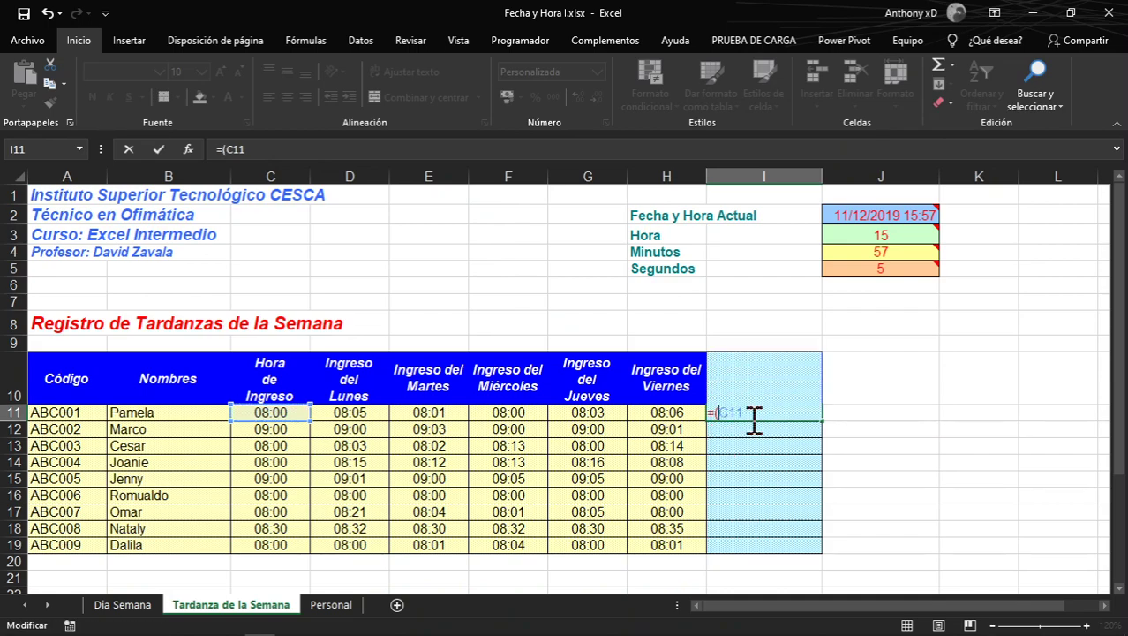
click(757, 419)
text(*5)
key(Return)
key(Return)
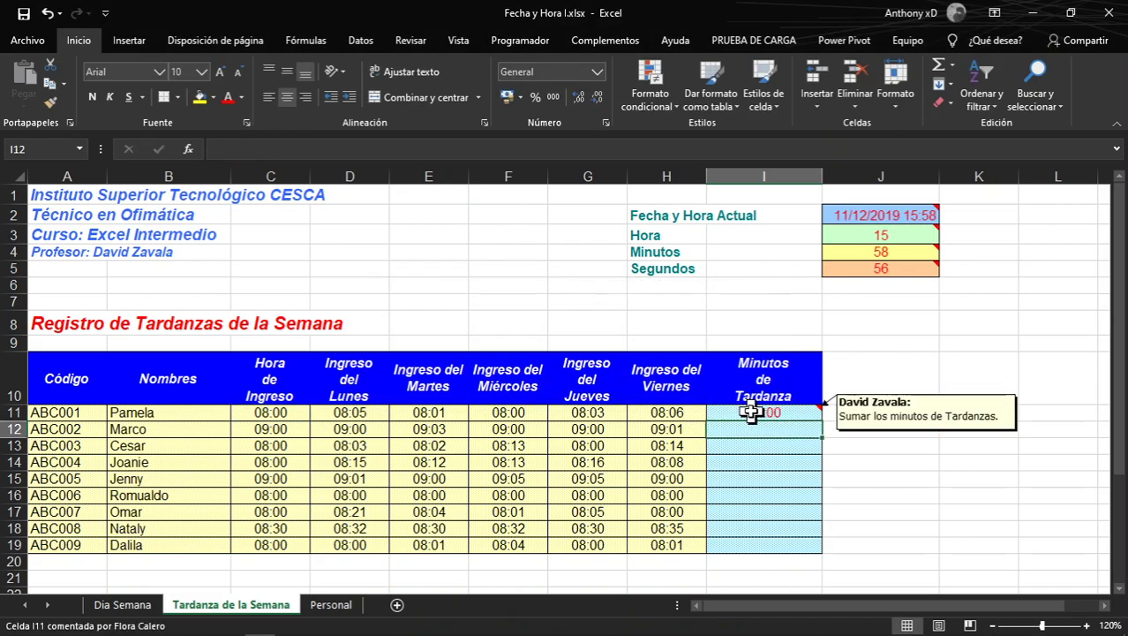
Reopen the I11 formula for editing and insert an opening parenthesis before (C11*5)
click(750, 412)
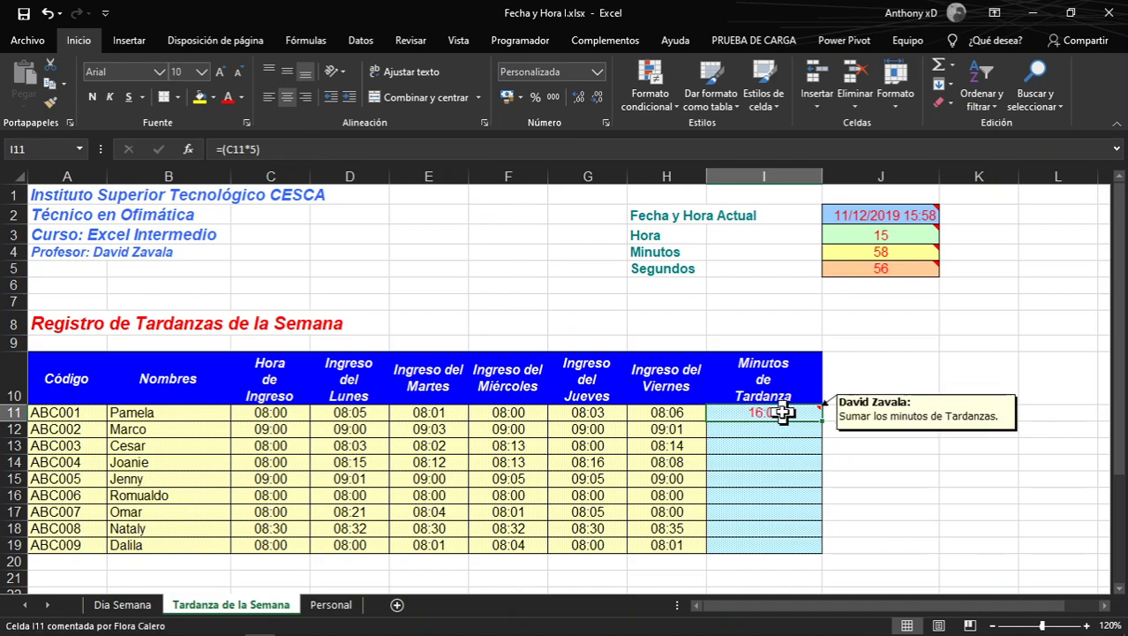
double_click(781, 412)
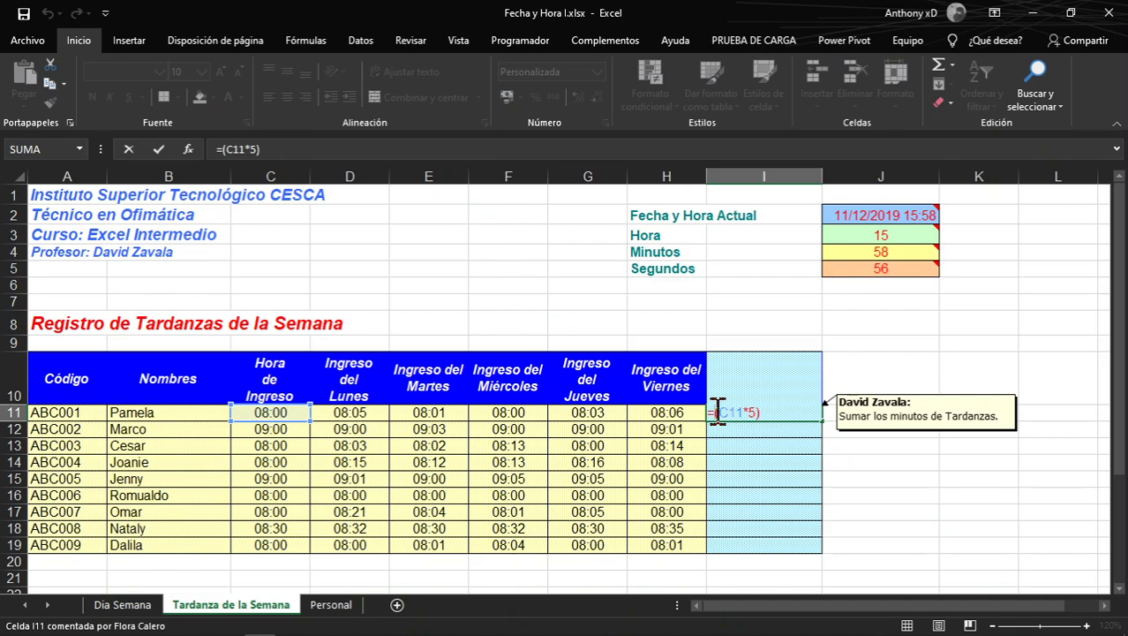
click(717, 412)
text(()
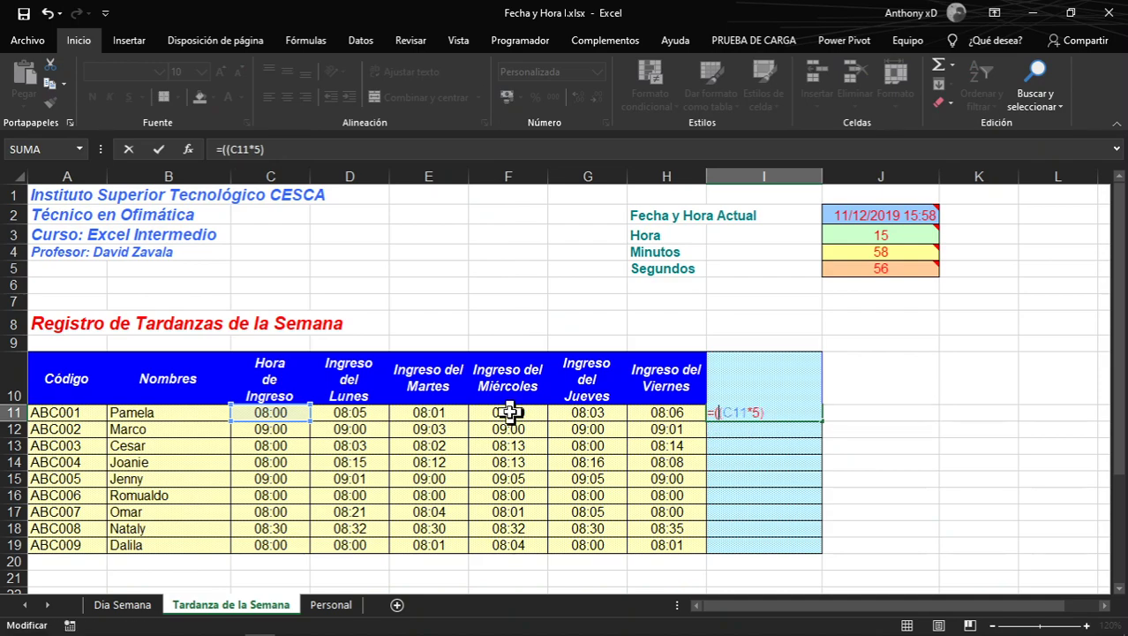
click(372, 413)
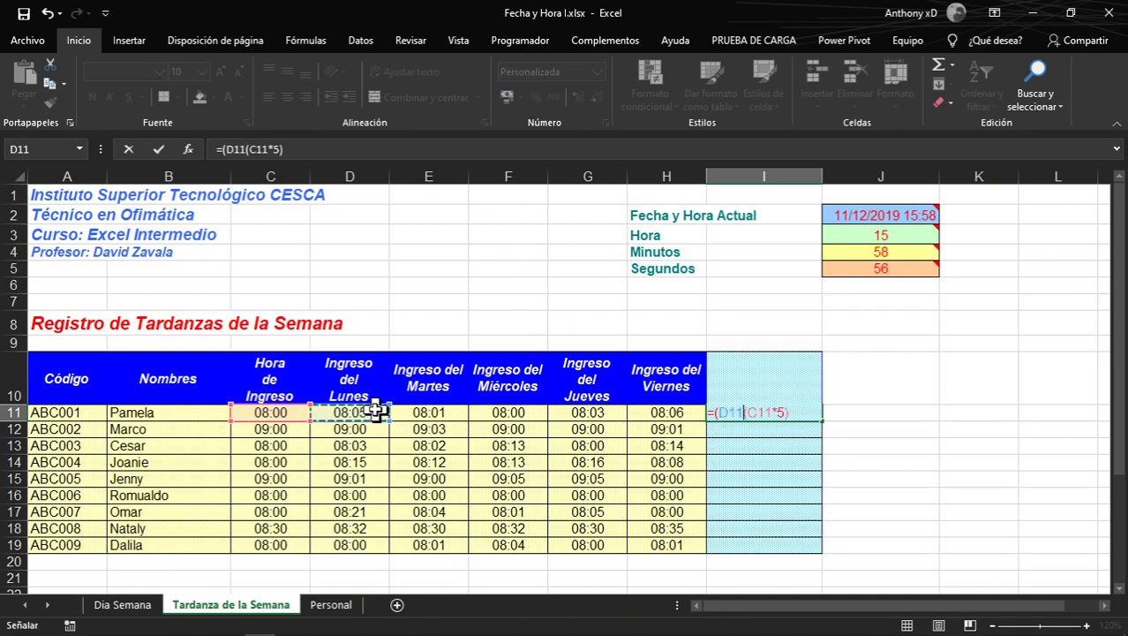
text(+)
click(429, 412)
text(+)
drag(505, 399, 512, 406)
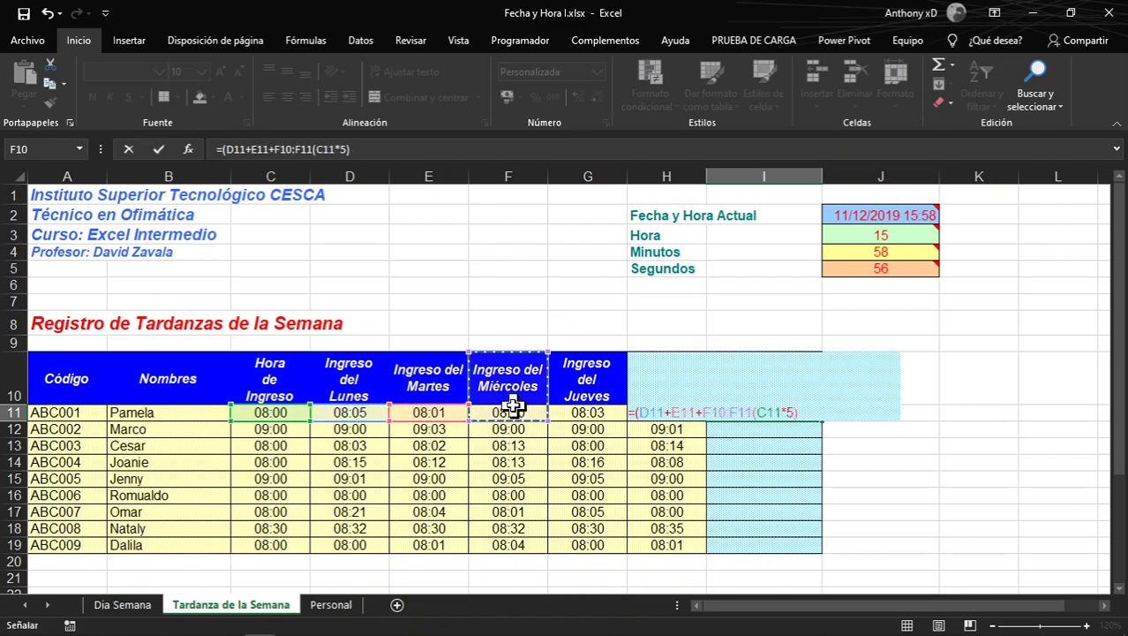
key(BackSpace)
key(BackSpace)
key(BackSpace)
key(BackSpace)
key(BackSpace)
key(BackSpace)
key(BackSpace)
key(BackSpace)
key(BackSpace)
key(BackSpace)
key(BackSpace)
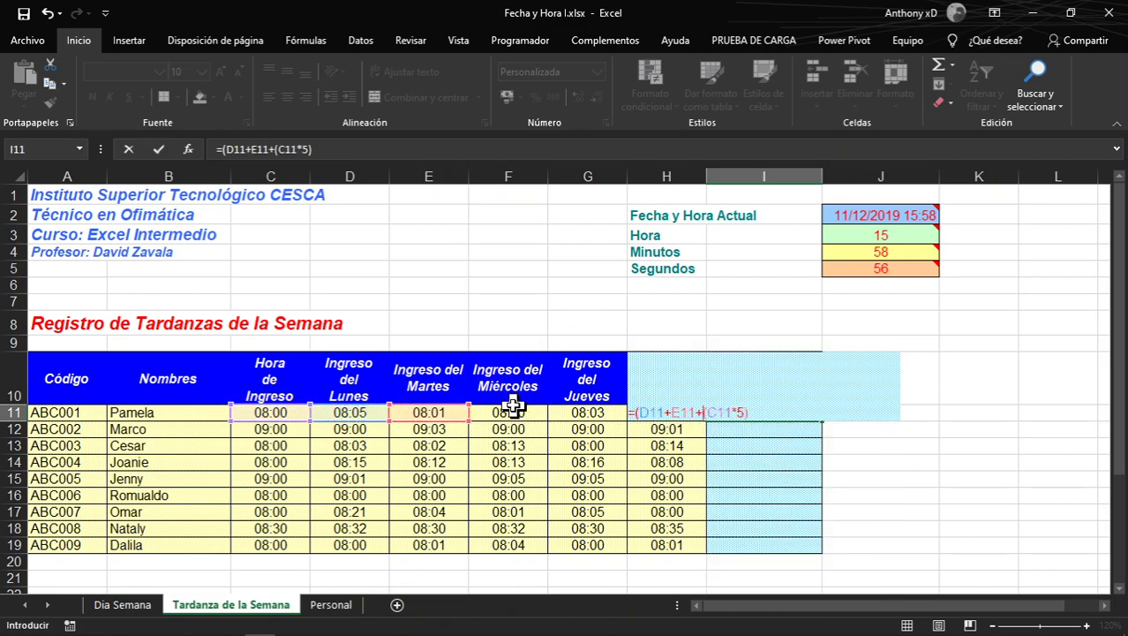
key(BackSpace)
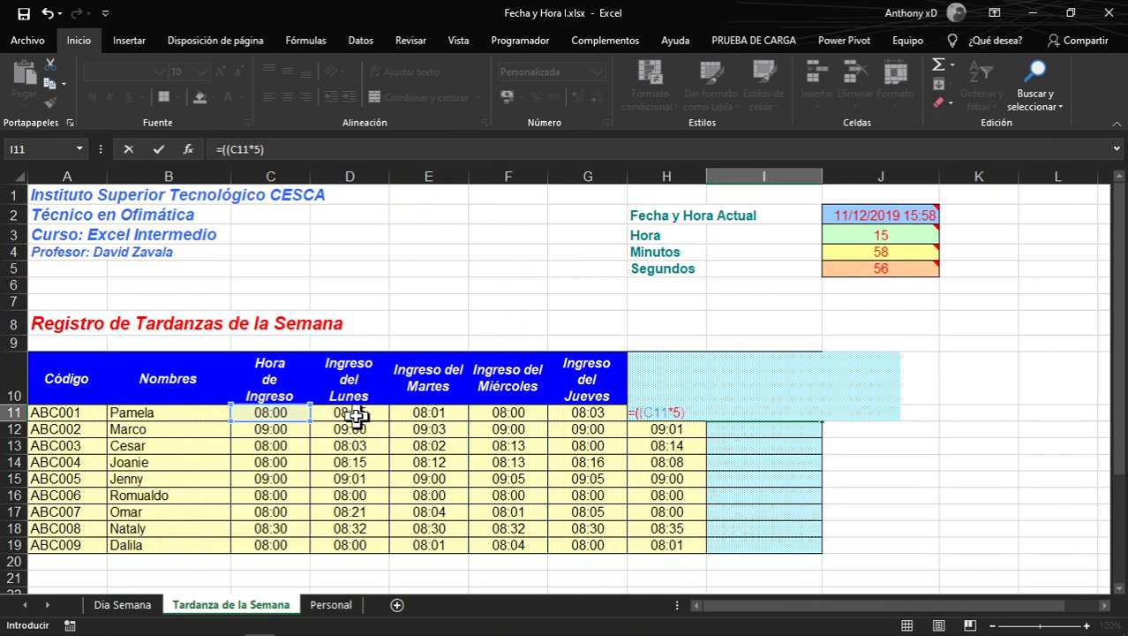
Complete the I11 formula as =(D11+E11+F11+G11+H11)-(C11*5) to subtract the scheduled time from the week's arrivals
click(353, 413)
text(+)
click(430, 413)
text(+)
click(499, 413)
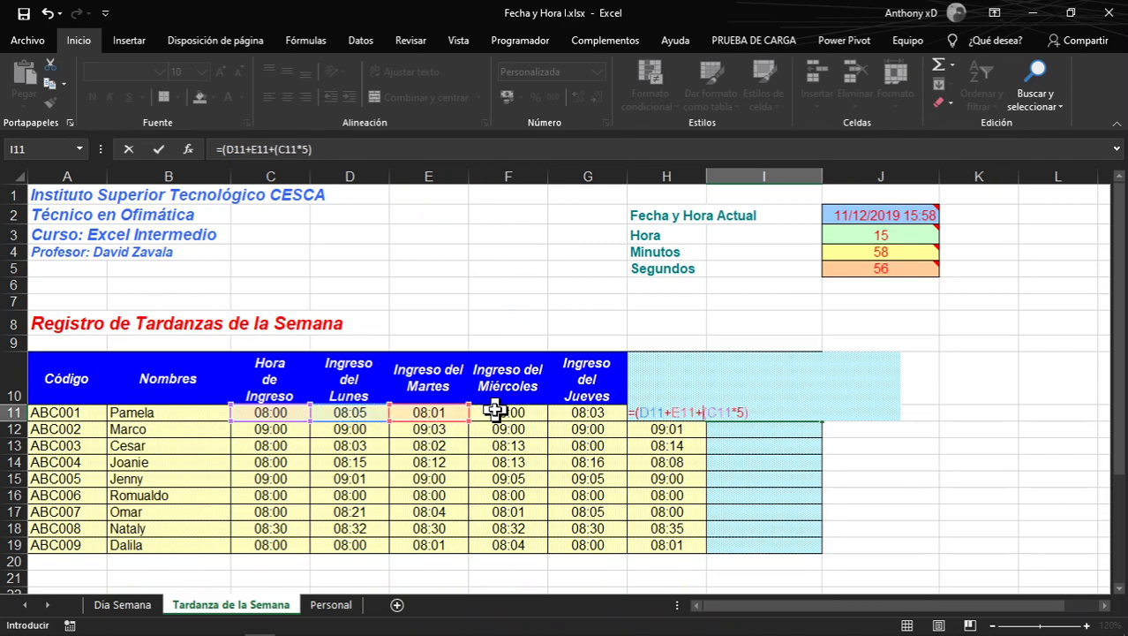
text(+)
click(567, 414)
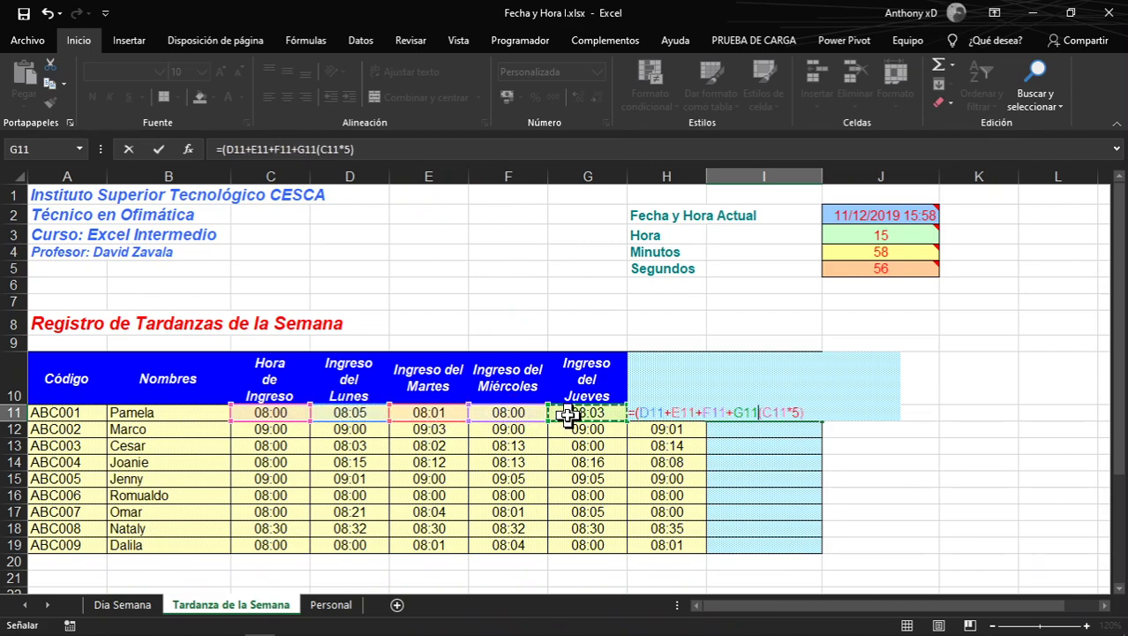
text(+)
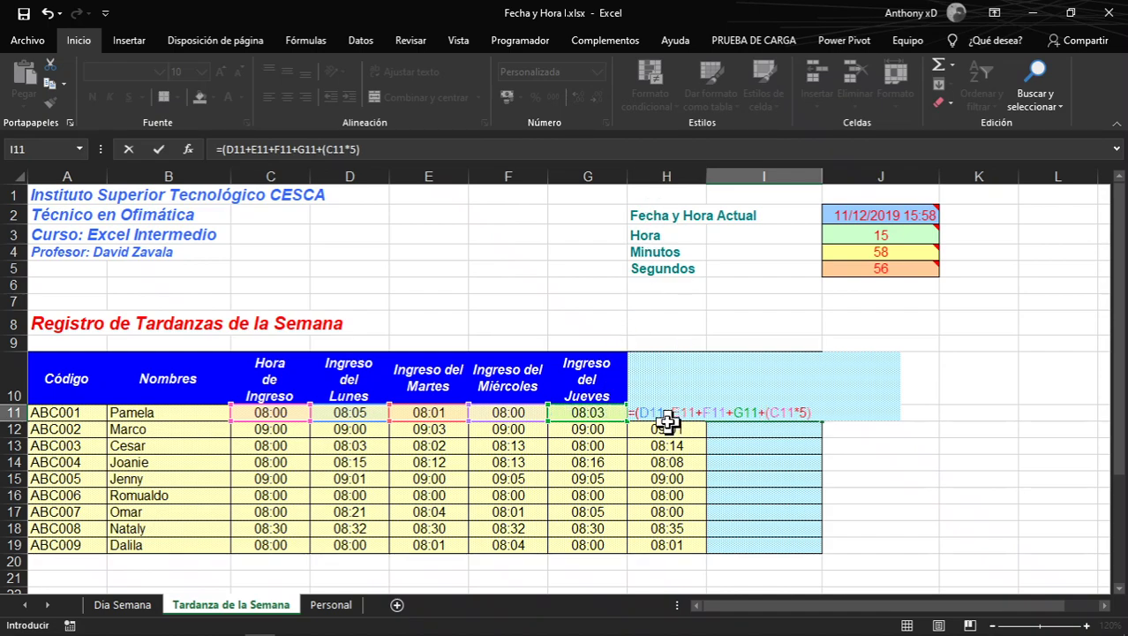
text(H11)
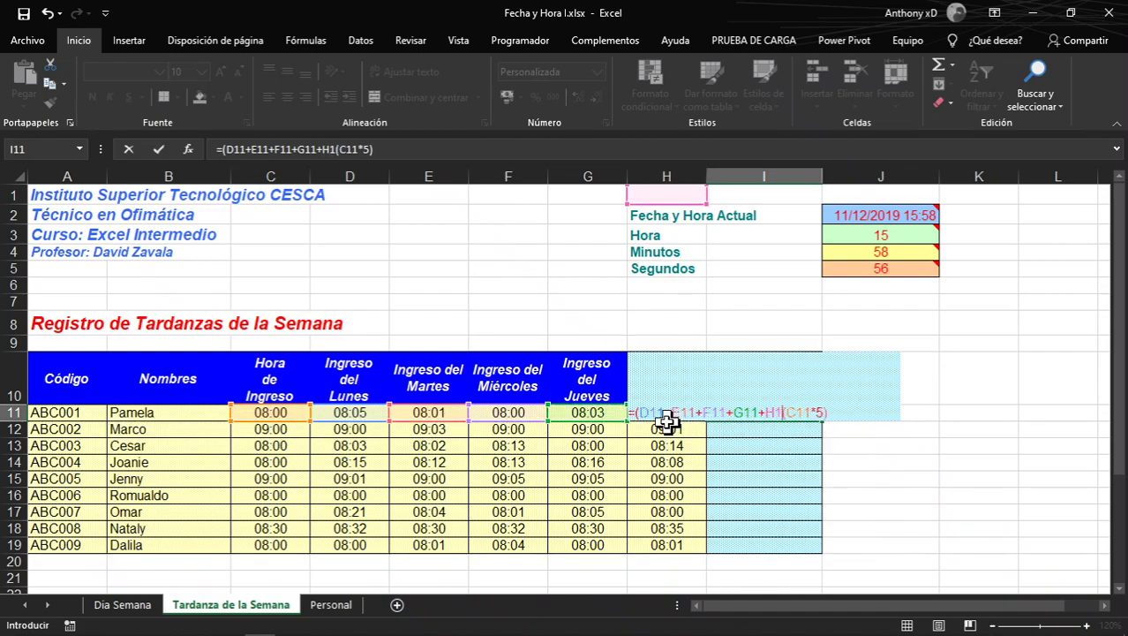
text())
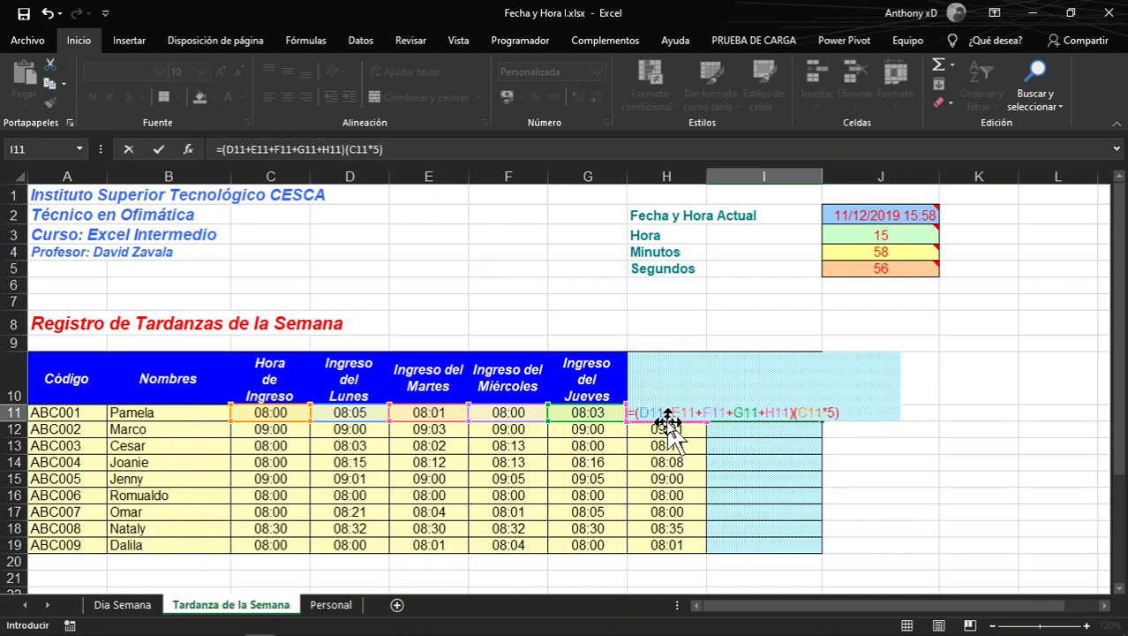
text(-)
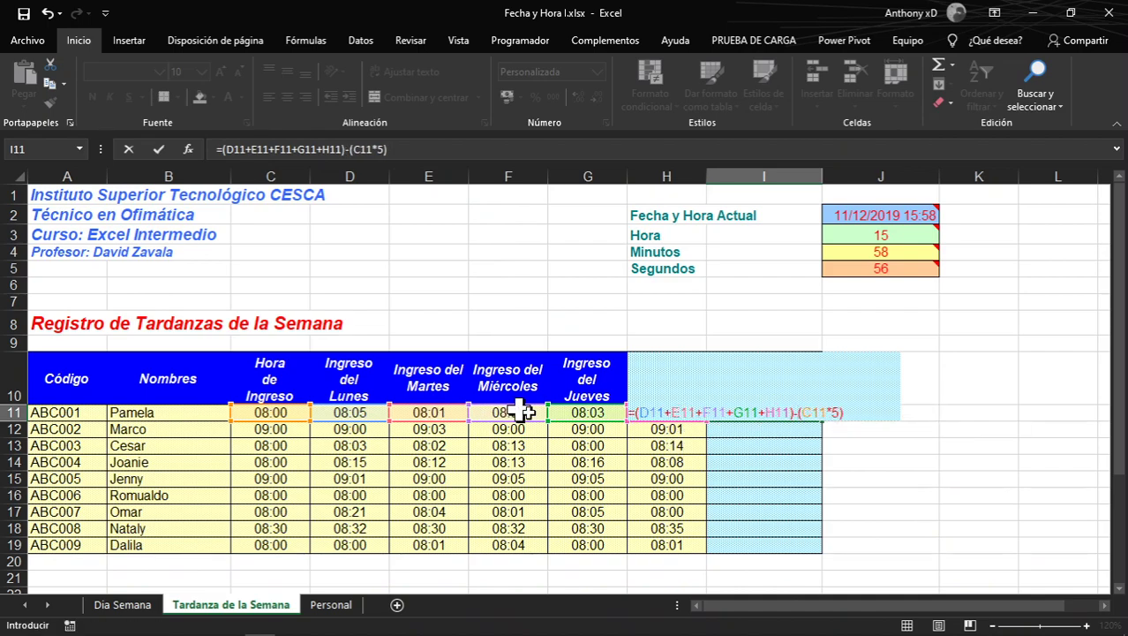
key(Return)
Fill the Minutos de Tardanza formula from I11 down to I19
click(802, 413)
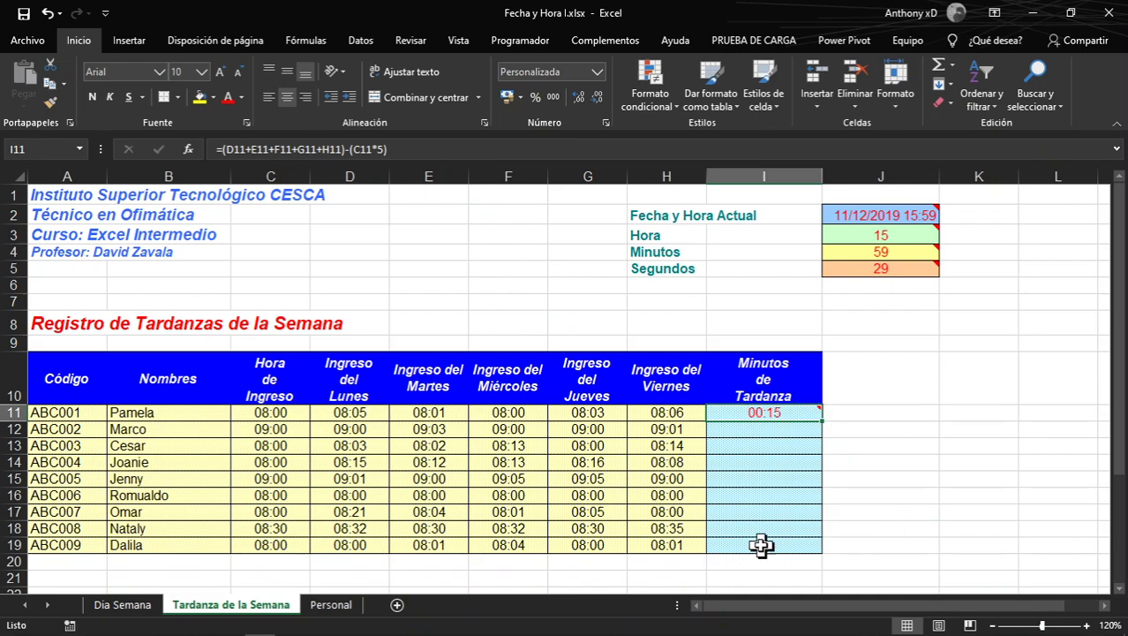
drag(822, 421, 818, 551)
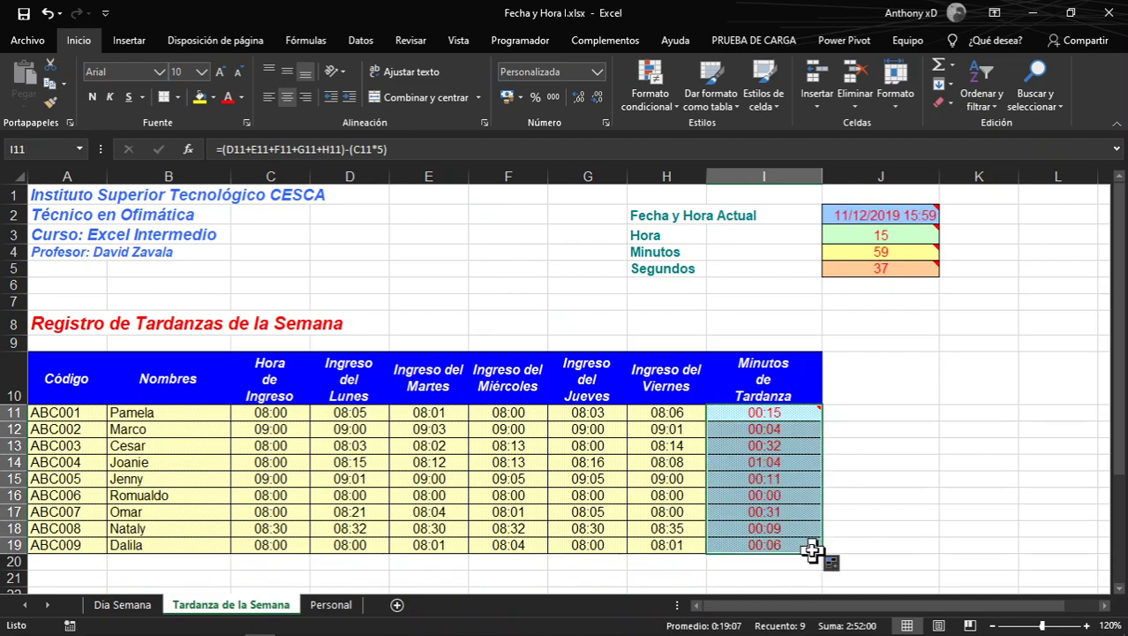
Check row 19's arrival times against its entry time and review the Minutos de Tardanza formulas in I19 and I11
click(502, 545)
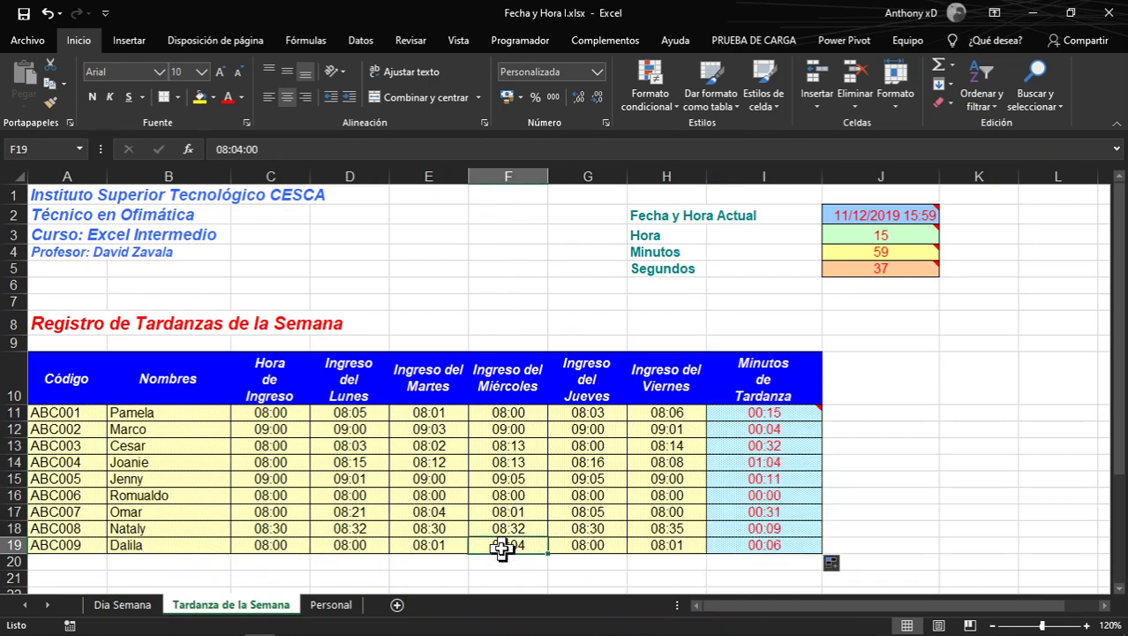
click(680, 542)
click(433, 545)
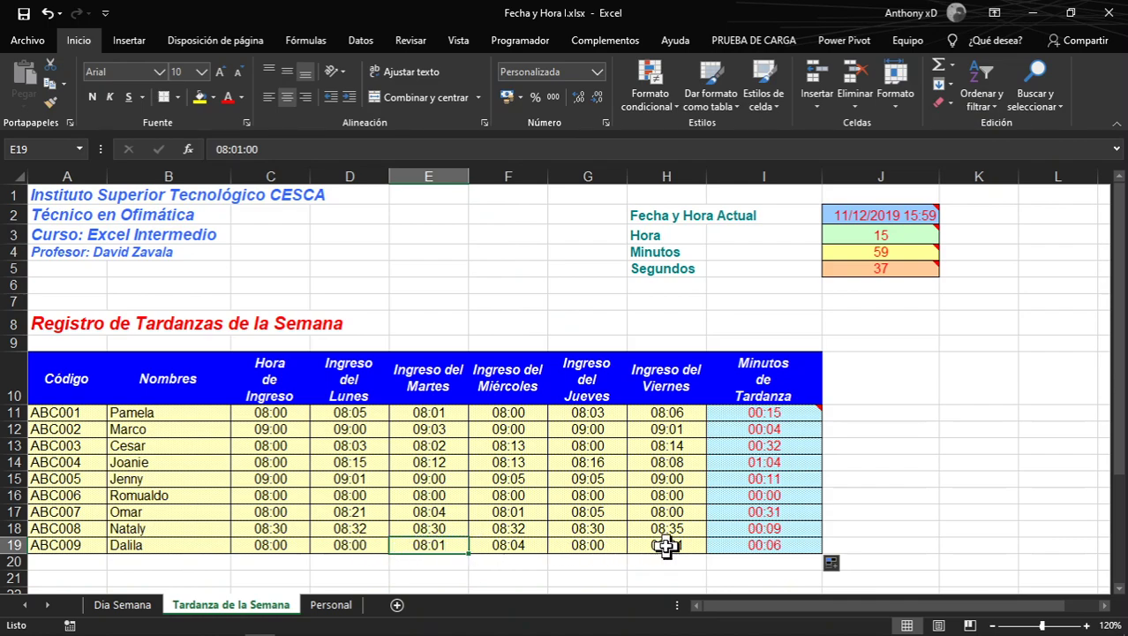
drag(350, 544, 658, 545)
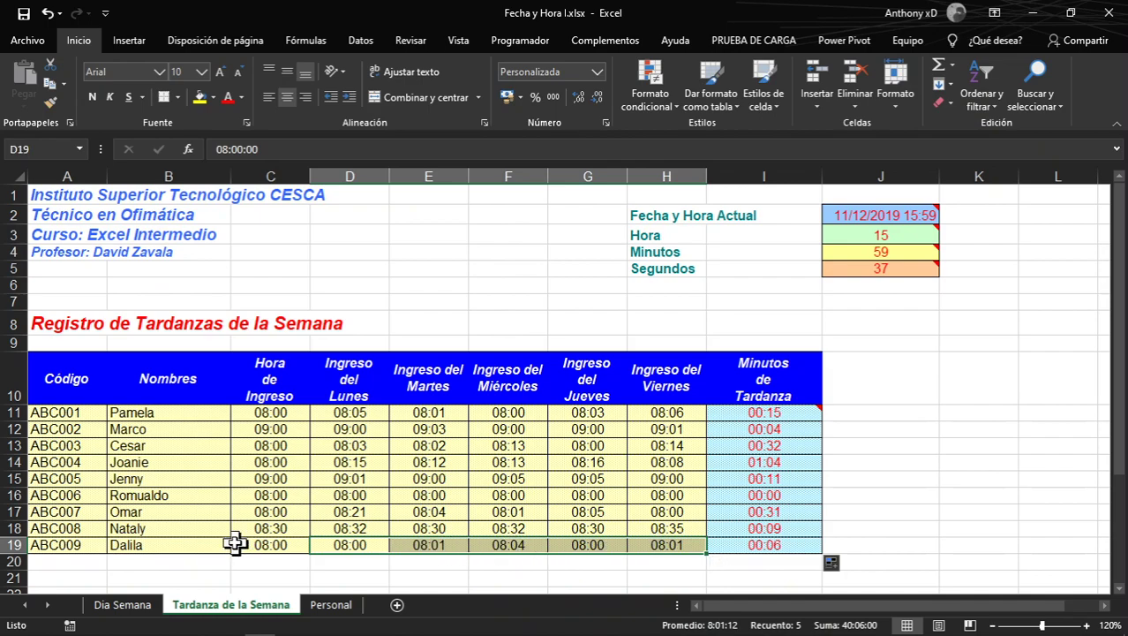
click(265, 545)
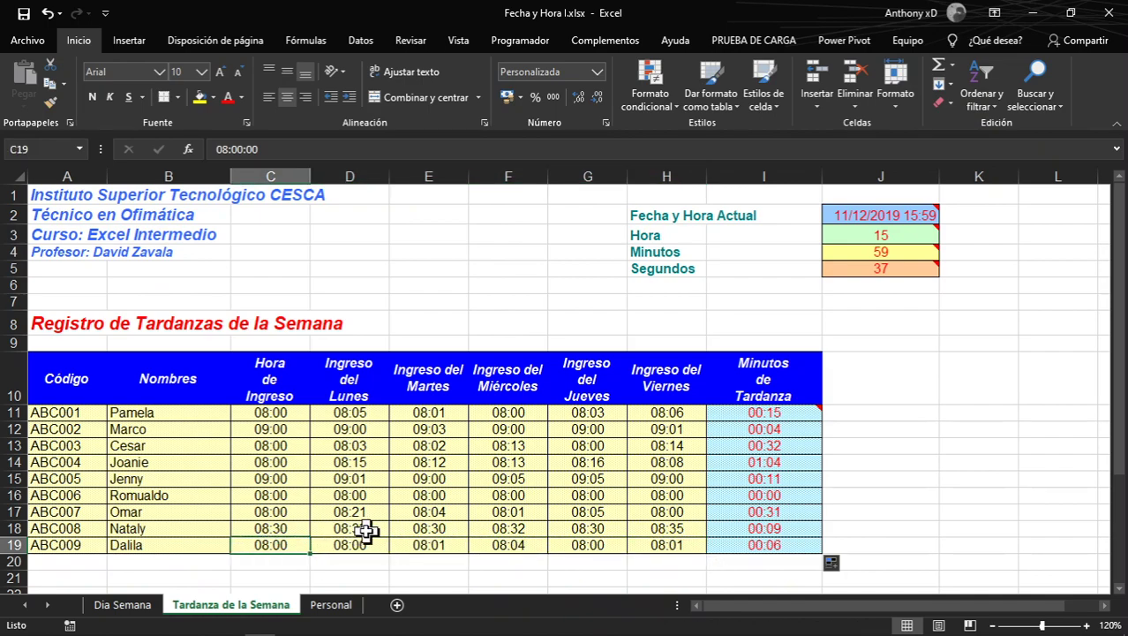
click(774, 546)
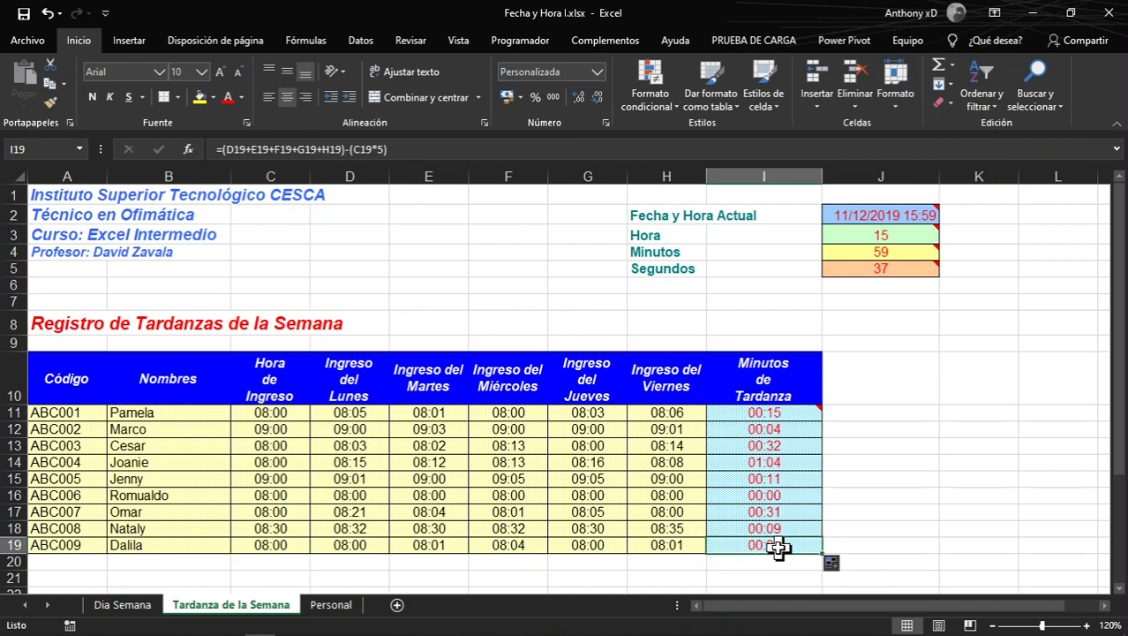
click(785, 418)
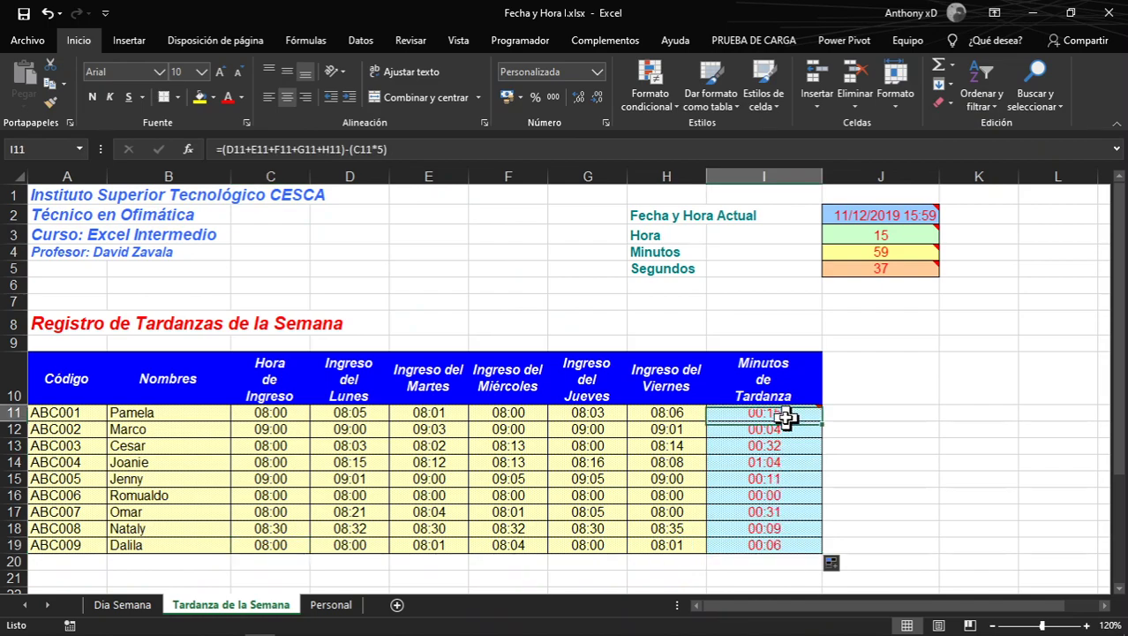
double_click(785, 418)
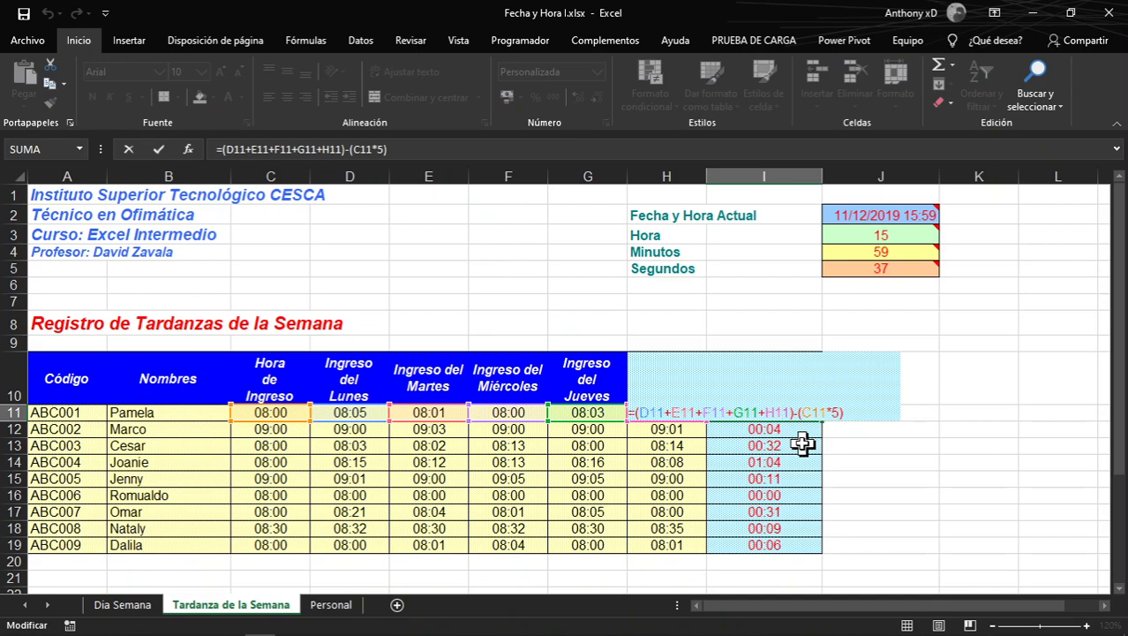
Check row 11's entry time and weekday arrival times against the terms of the Minutos de Tardanza formula in I11
key(Return)
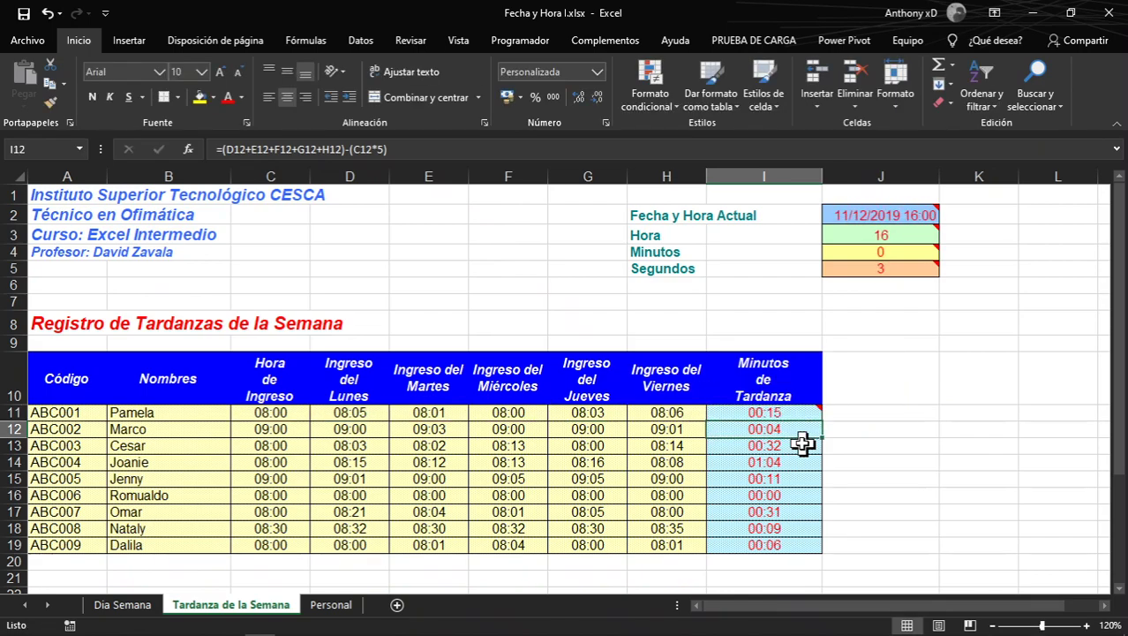
click(371, 411)
click(424, 413)
click(503, 412)
click(618, 413)
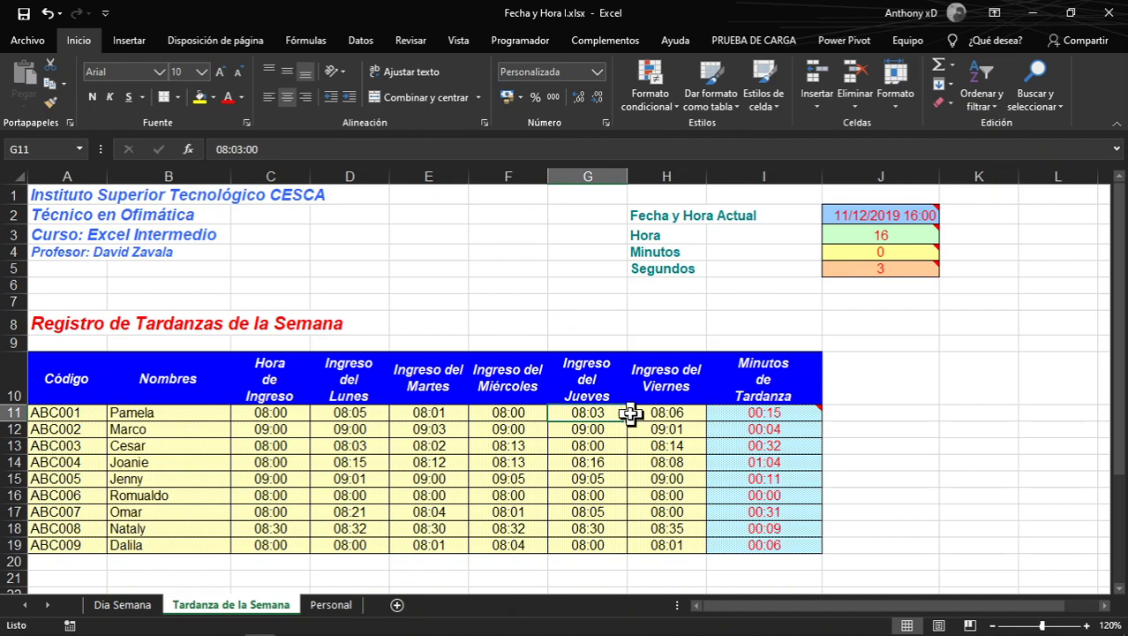
click(649, 414)
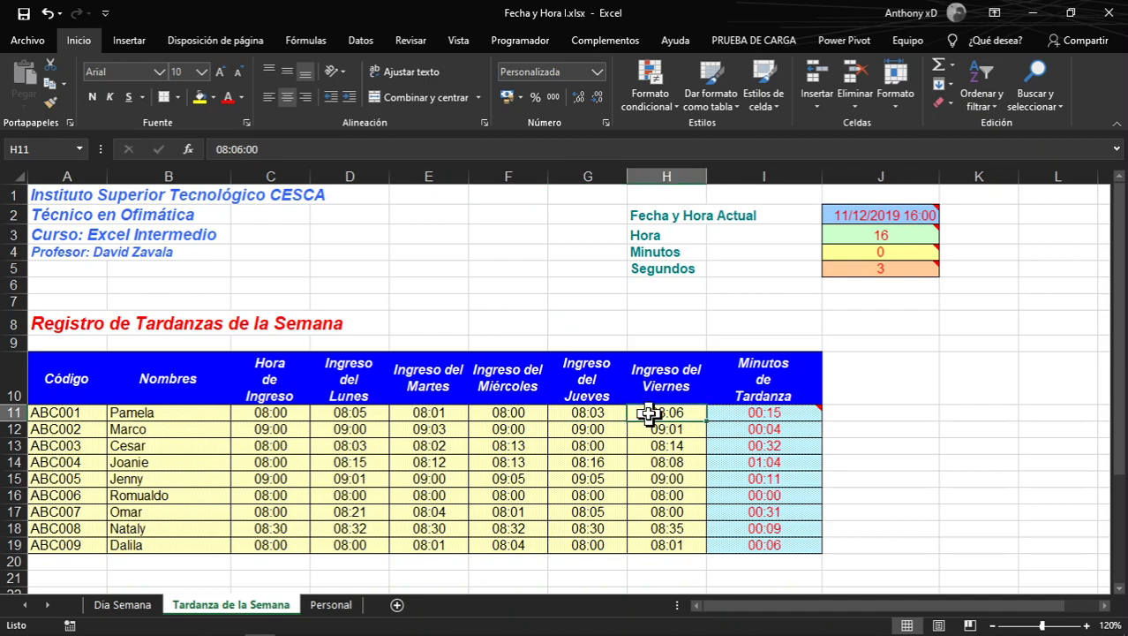
click(242, 413)
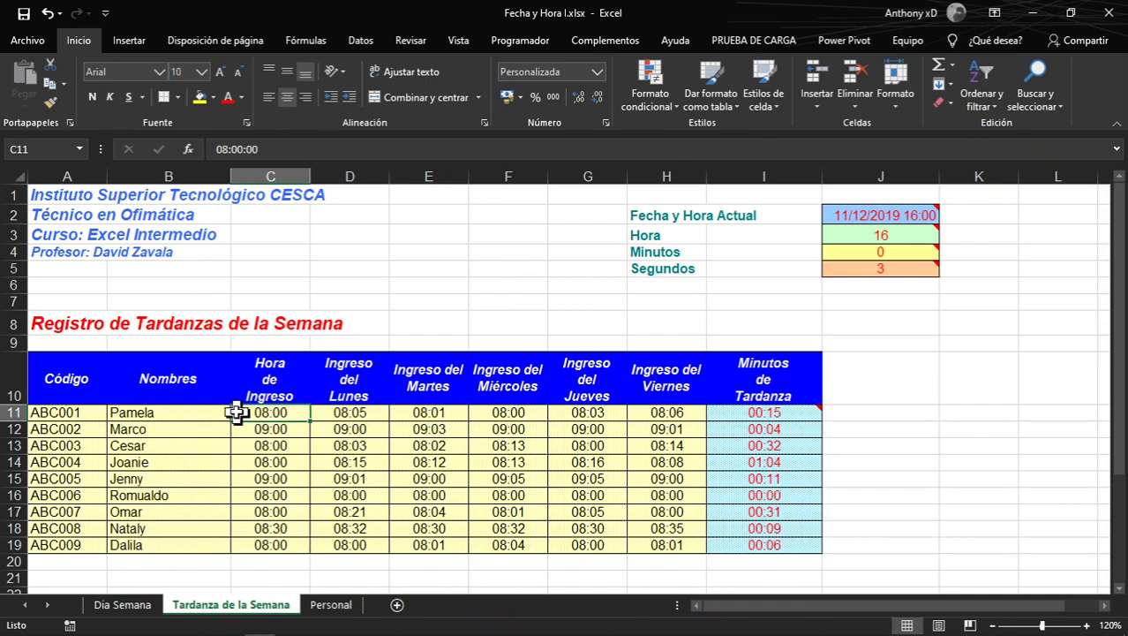
double_click(759, 413)
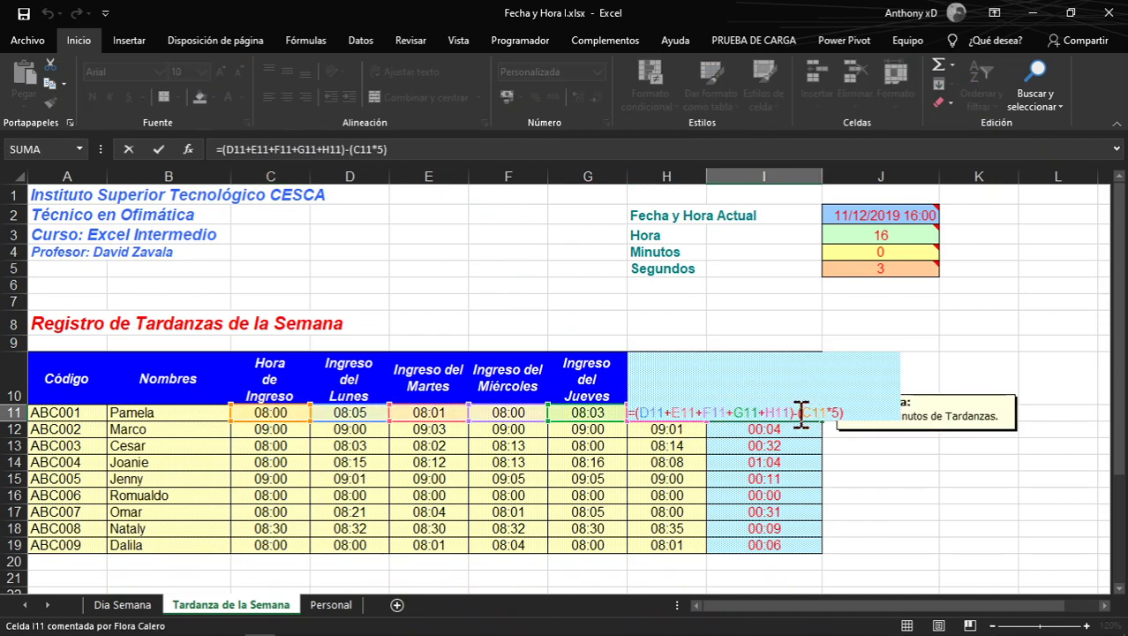
drag(799, 412, 846, 412)
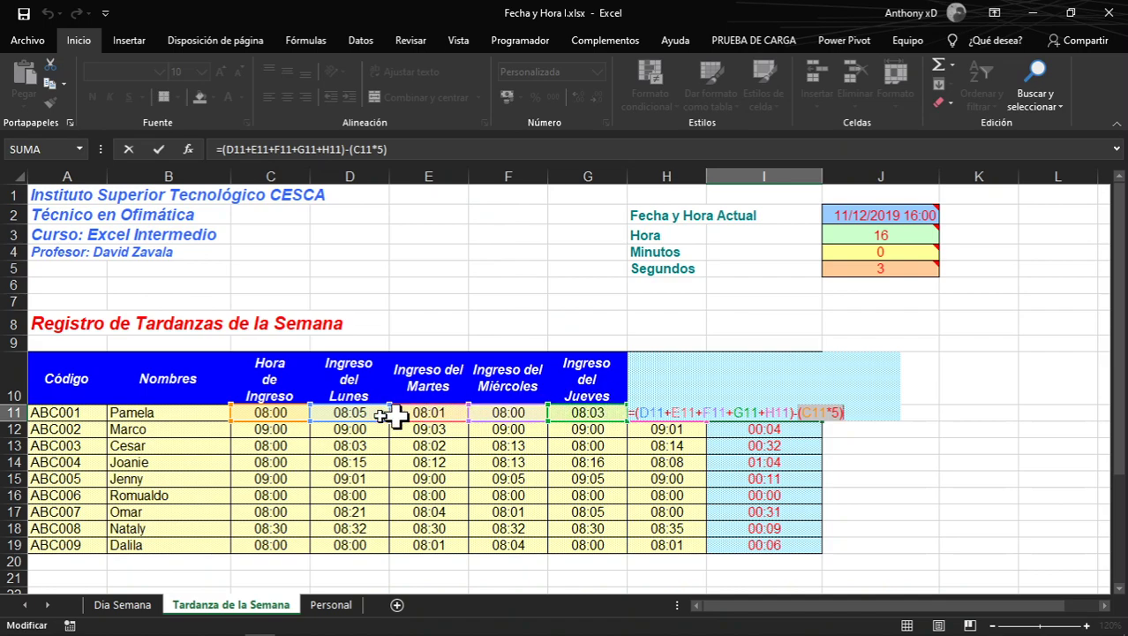
drag(640, 412, 864, 424)
key(Return)
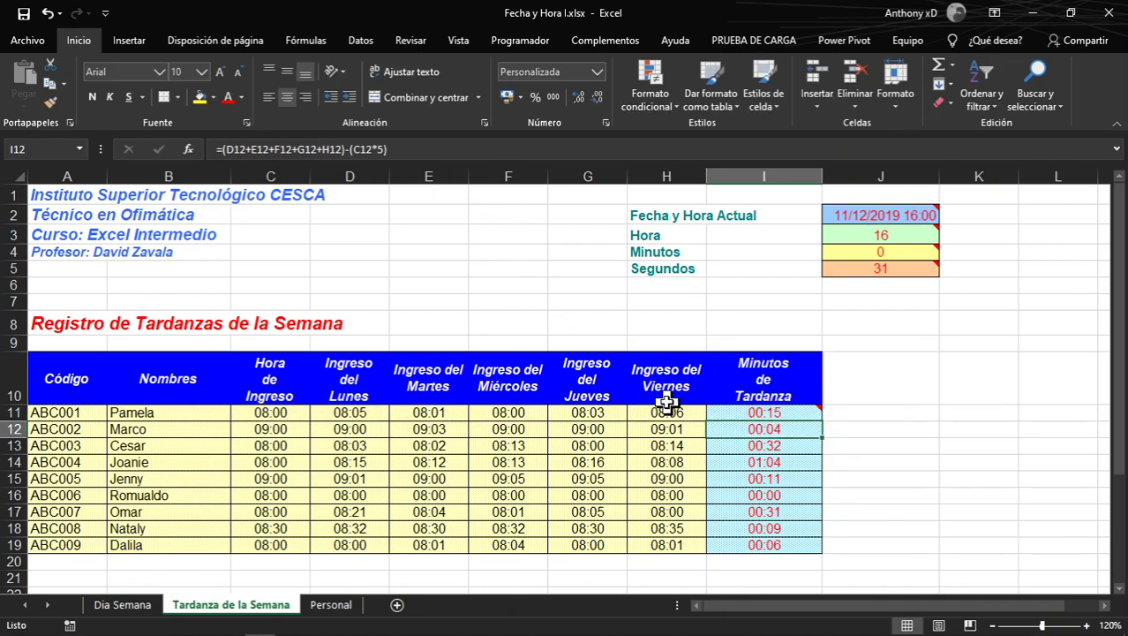
Enter =D11-C11 in J11 to calculate Monday's lateness for the first worker
click(867, 412)
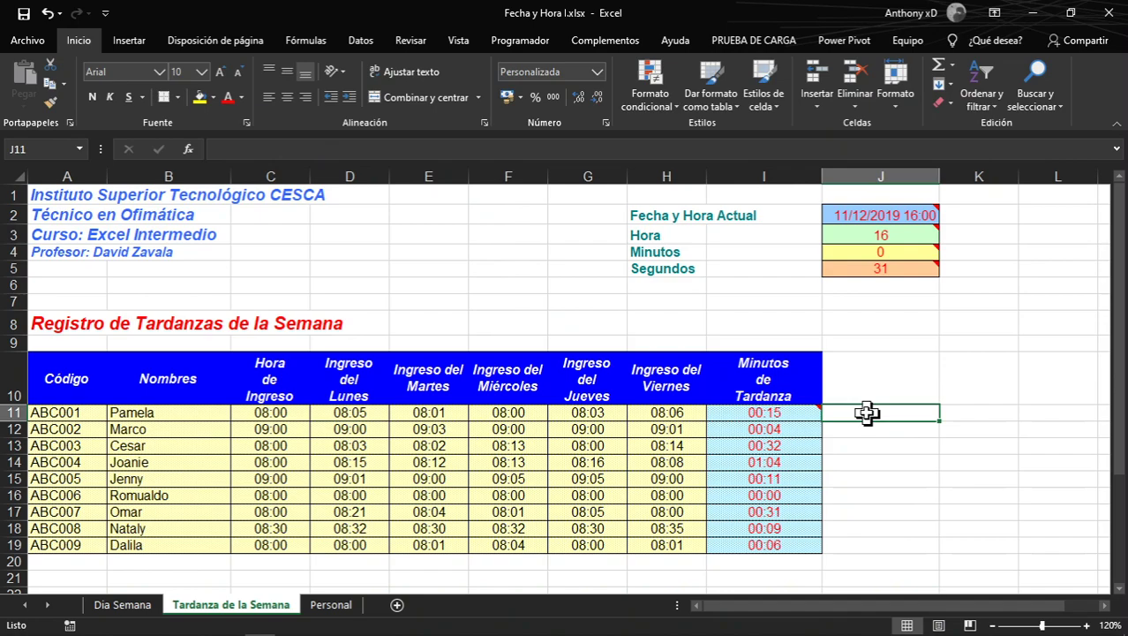
text(=)
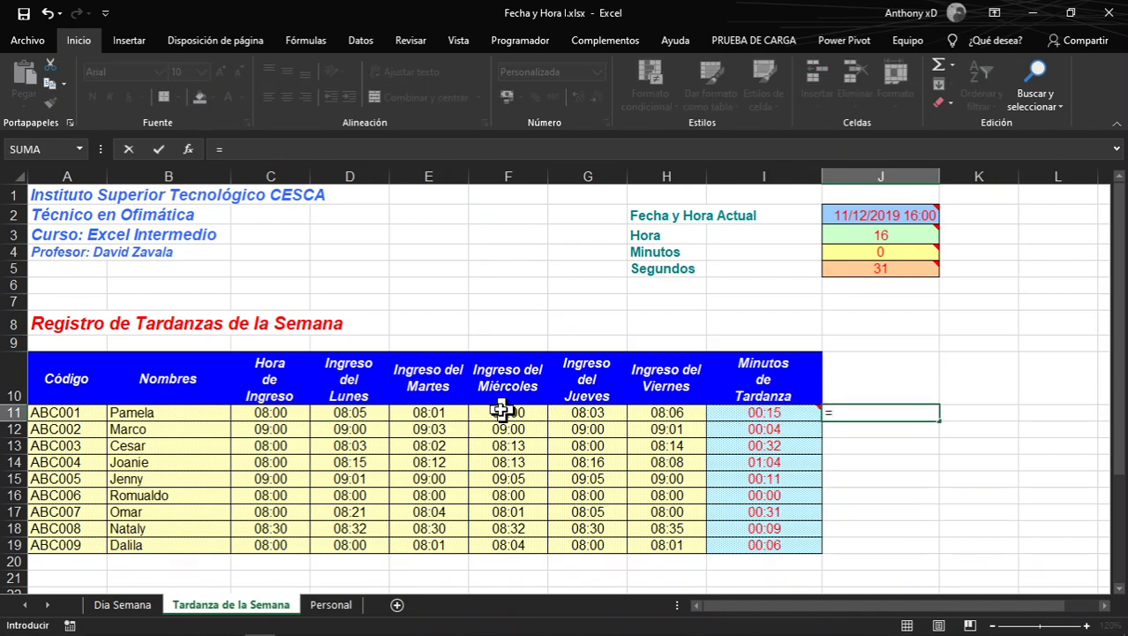
click(366, 411)
text(-)
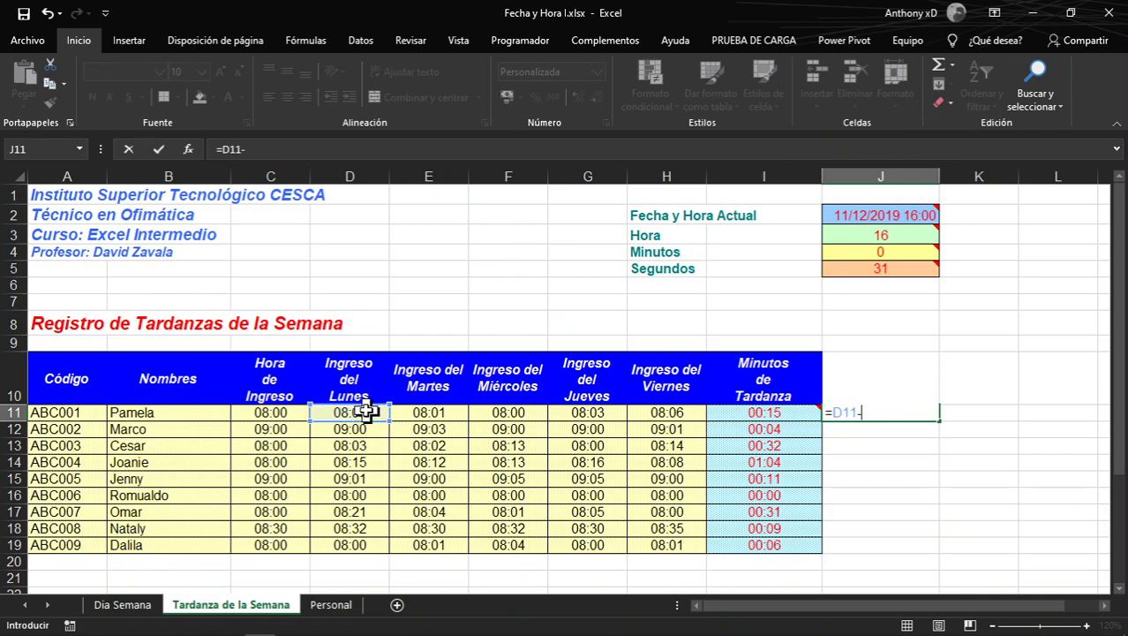
click(278, 410)
key(Return)
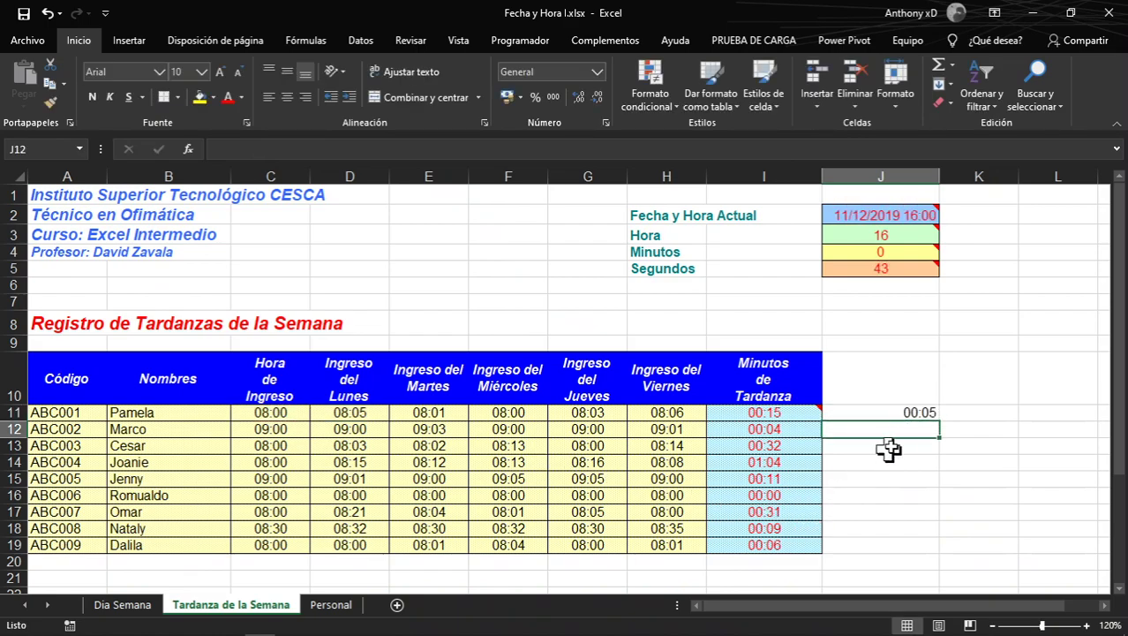
Extend the J11 formula with Tuesday's lateness so it reads =D11-C11+E11-C11
double_click(920, 412)
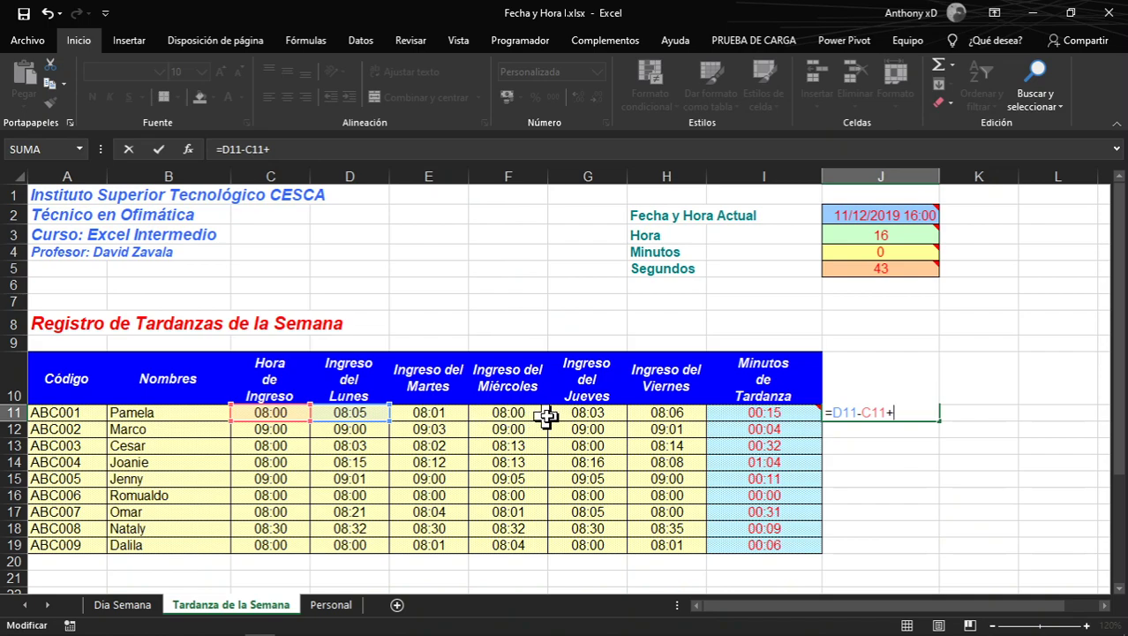
click(450, 412)
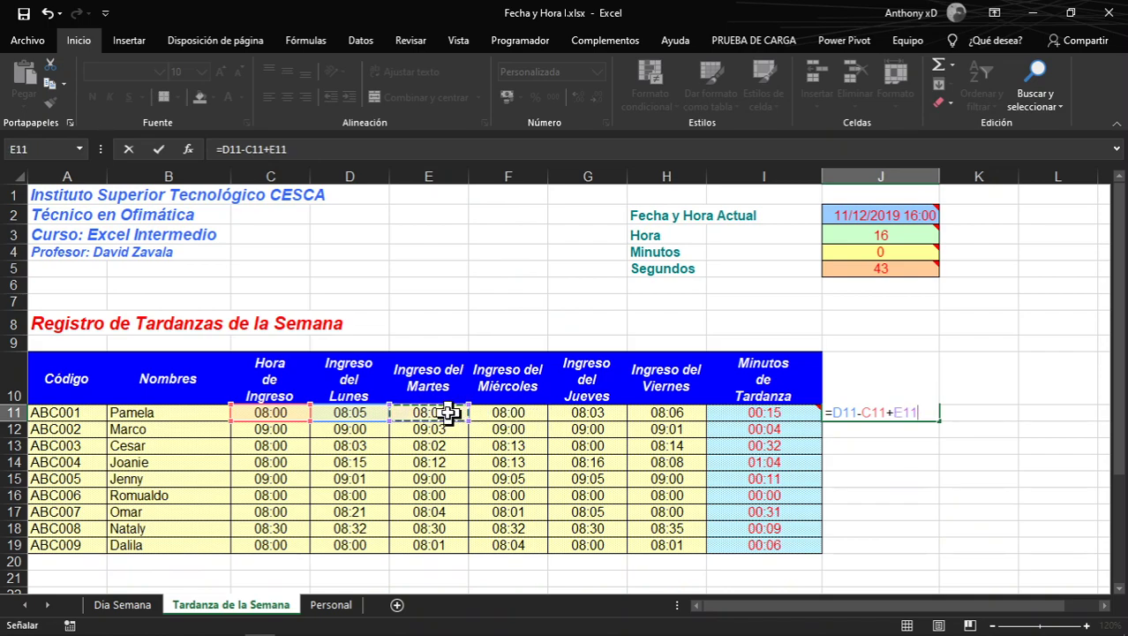
text(-)
click(263, 413)
key(Return)
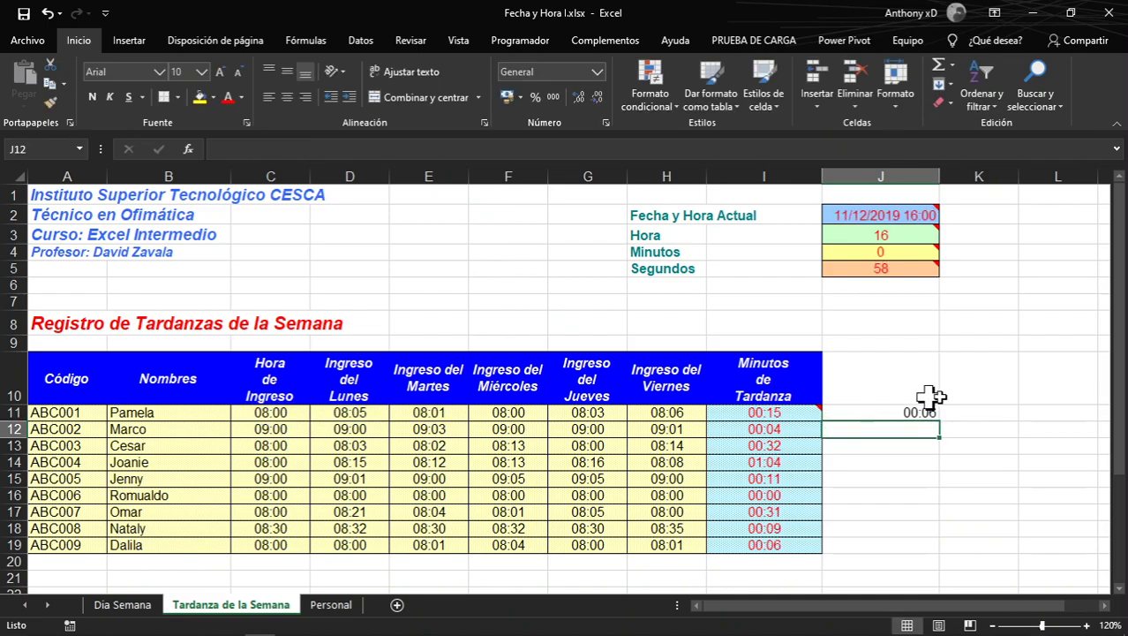
Add Wednesday's lateness to J11, making the formula =D11-C11+E11-C11+F11-C11
click(875, 412)
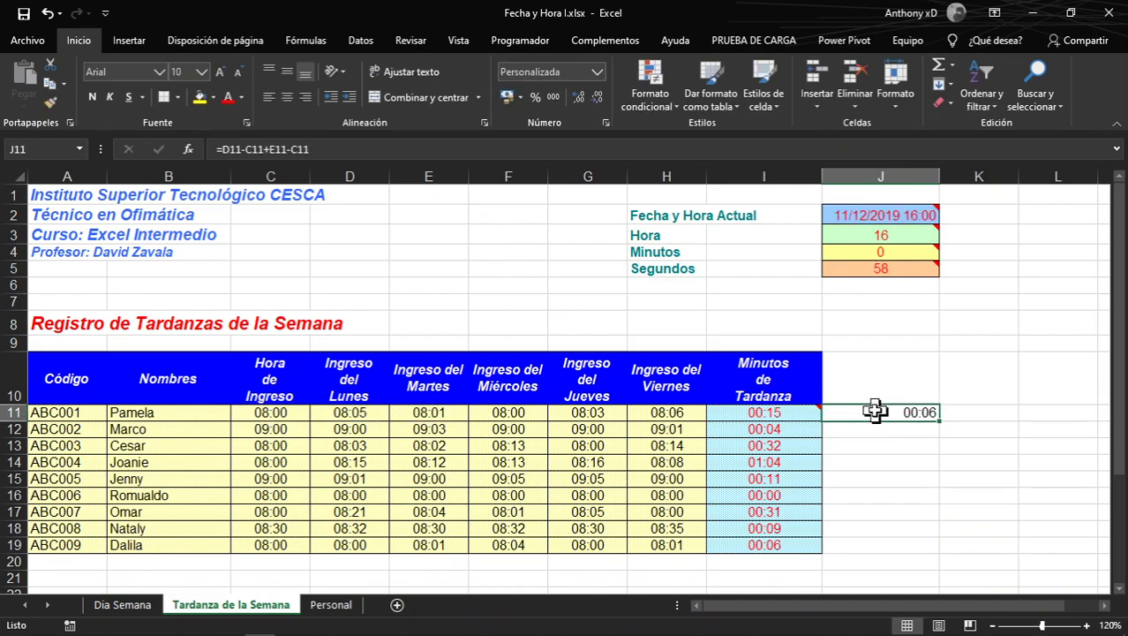
double_click(877, 411)
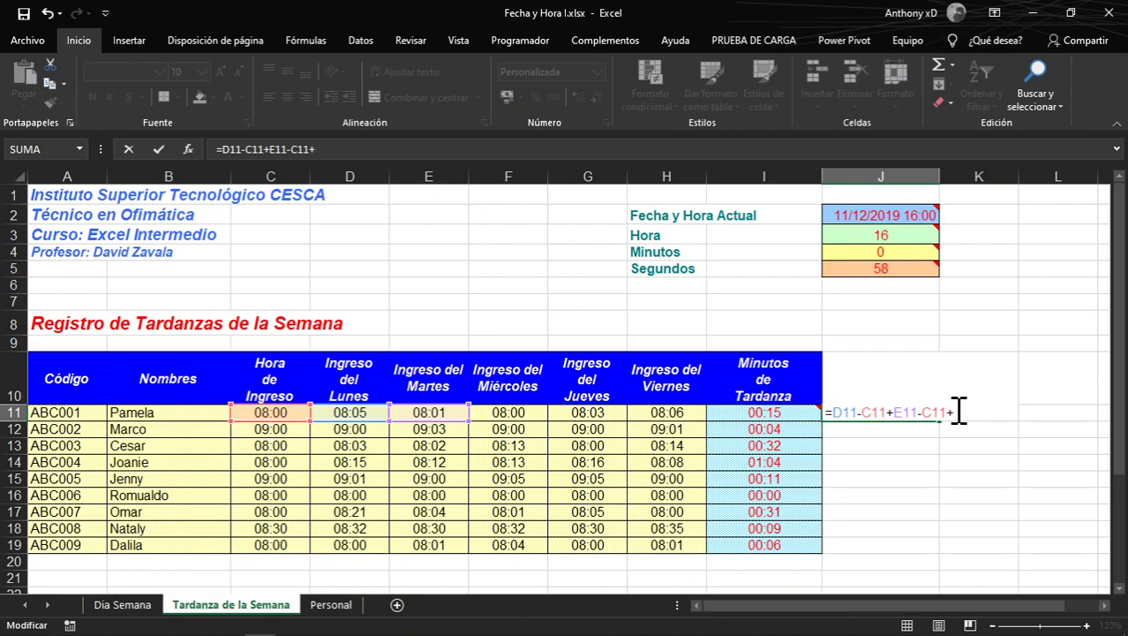
text(+)
click(512, 413)
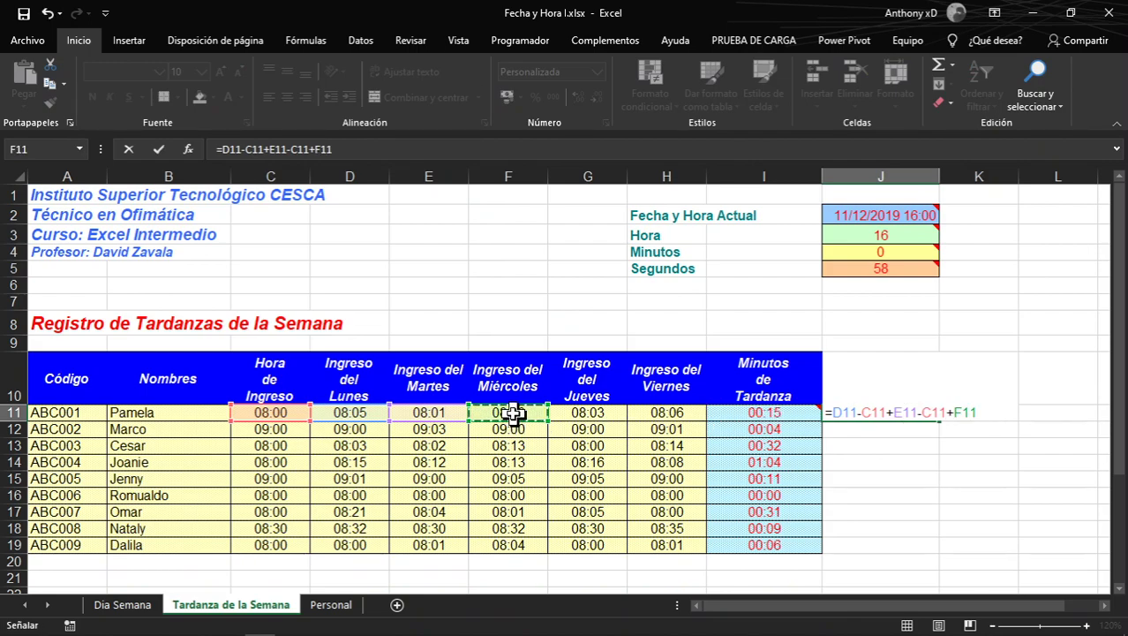
text(-)
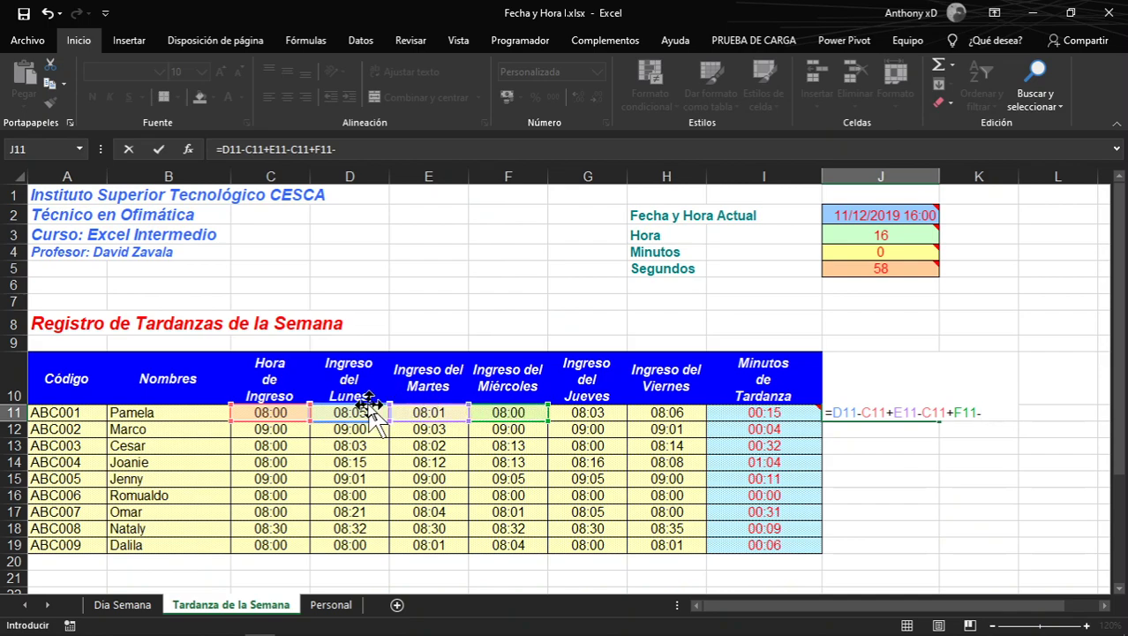
click(273, 414)
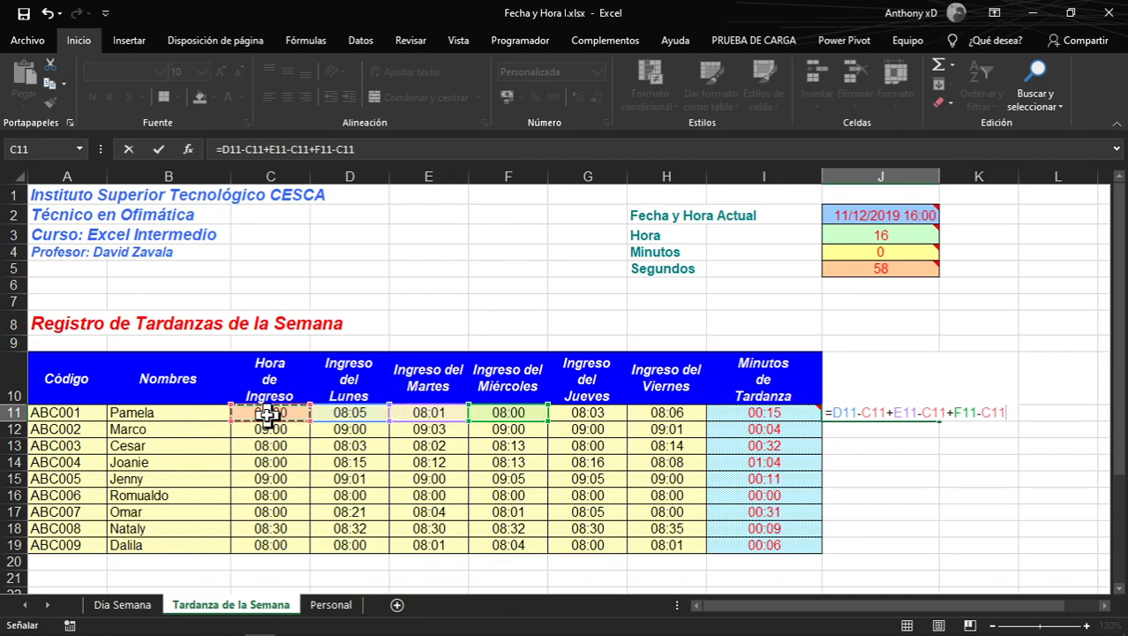
key(Return)
Append +G11-C11 to the J11 formula to include Thursday's lateness
click(906, 412)
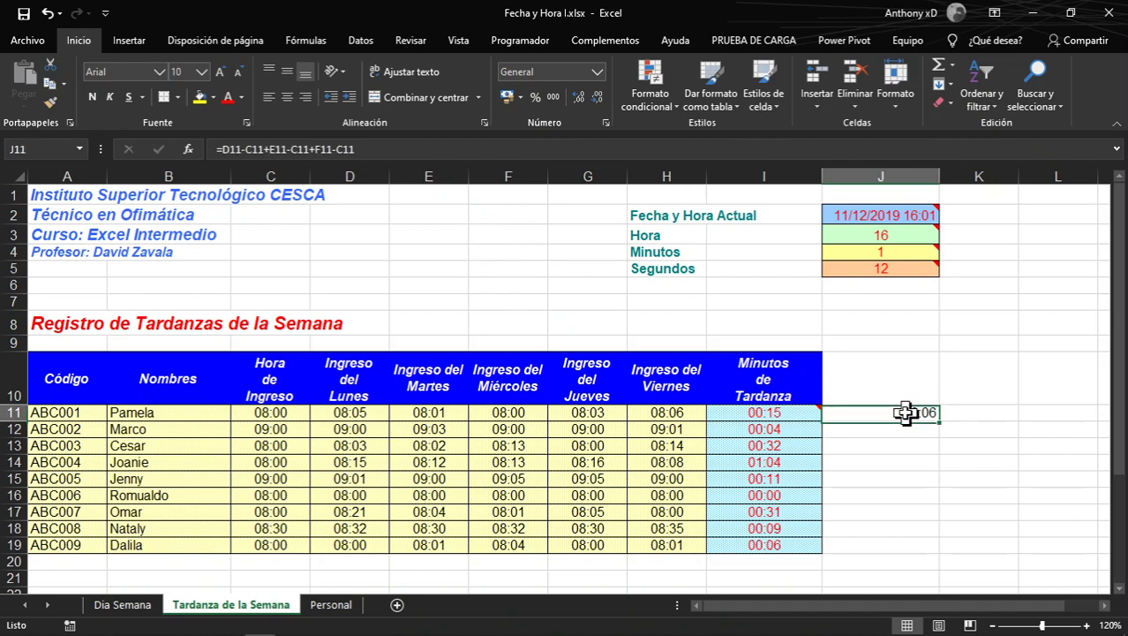
double_click(895, 412)
key(Return)
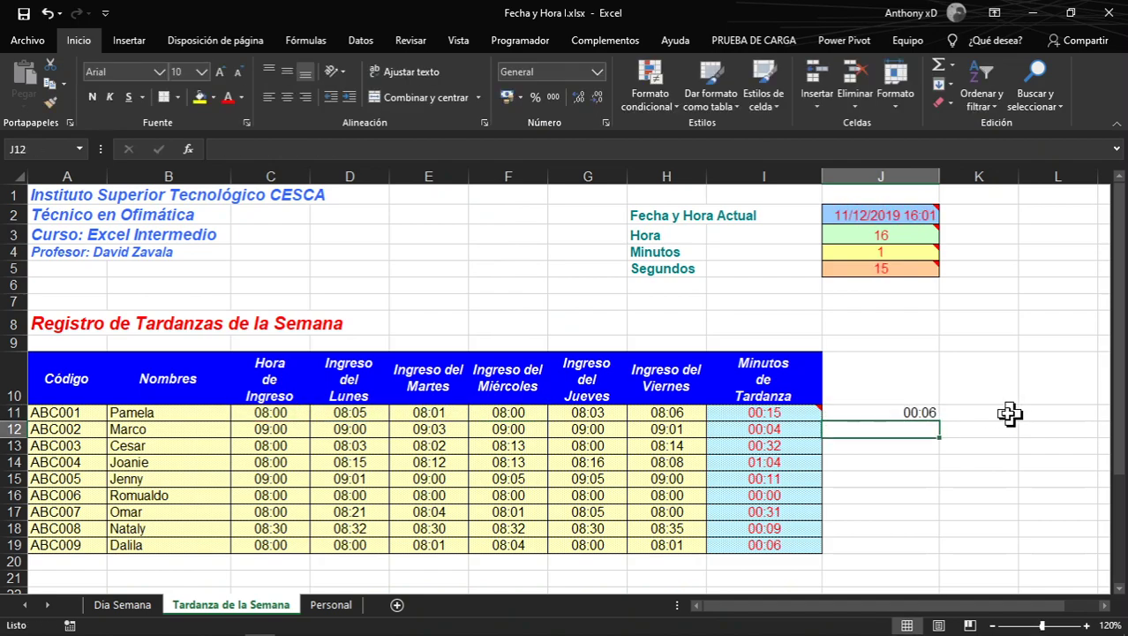
double_click(999, 413)
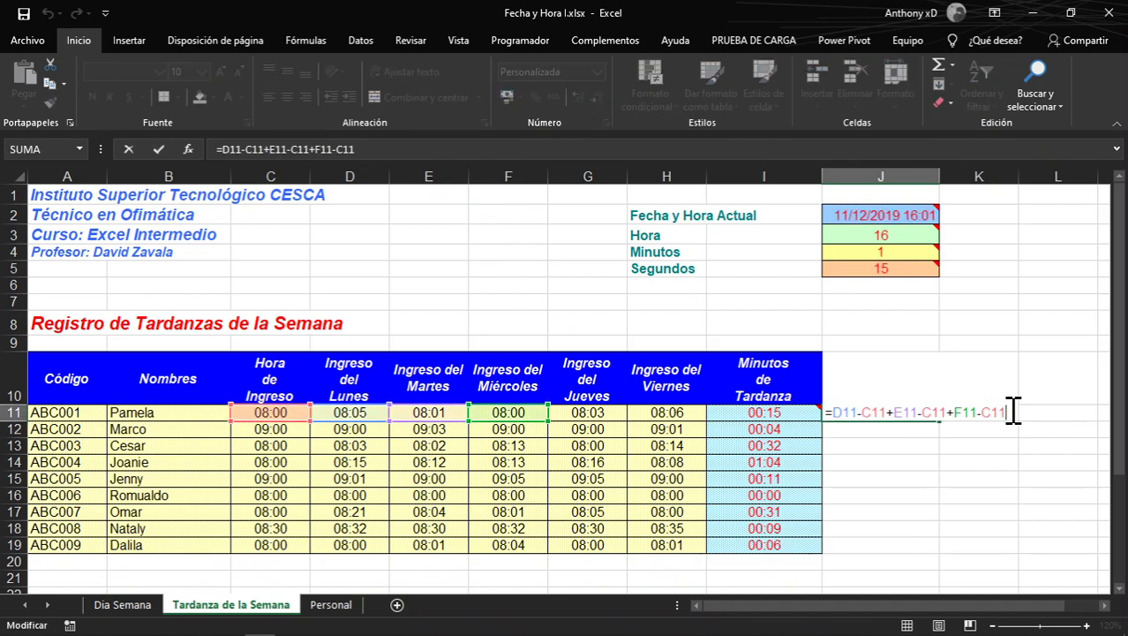
click(587, 410)
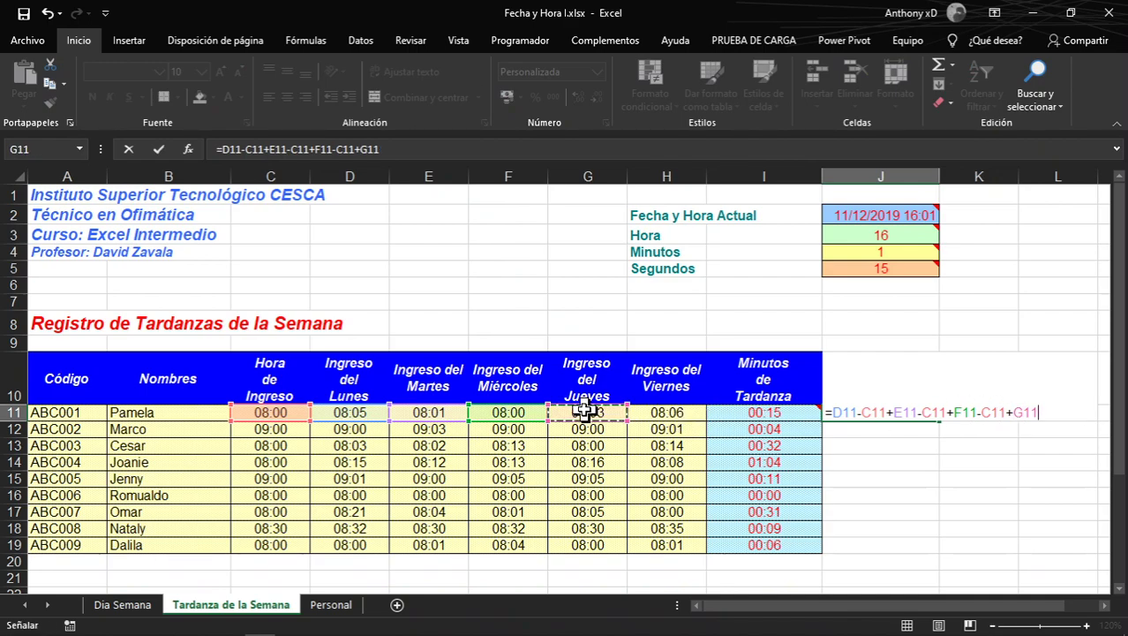
text(-)
click(267, 413)
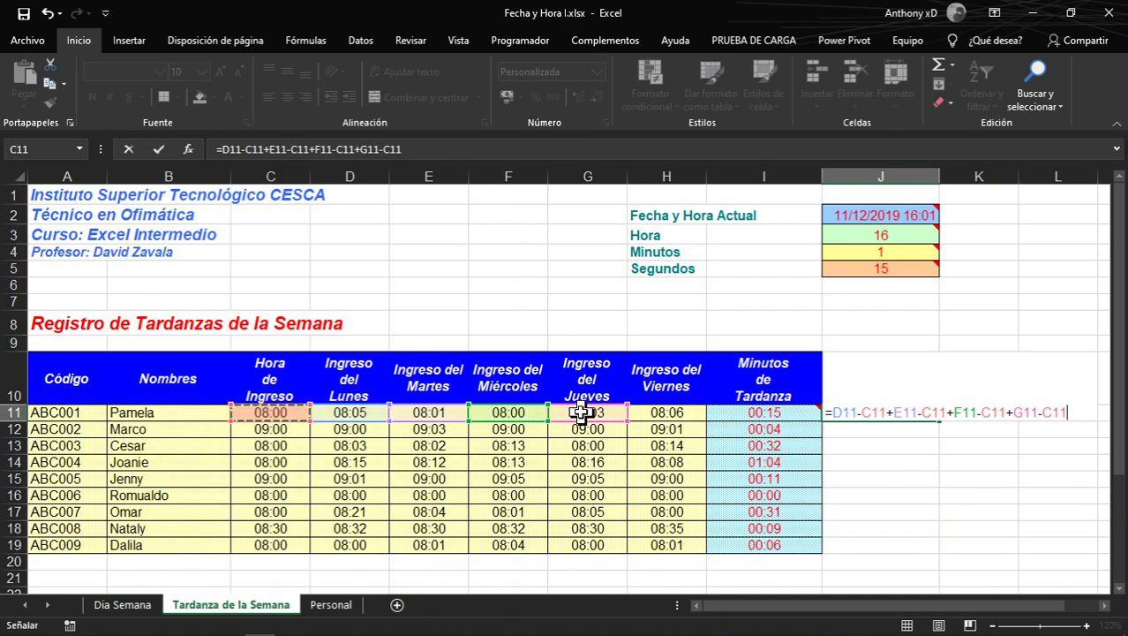
key(Return)
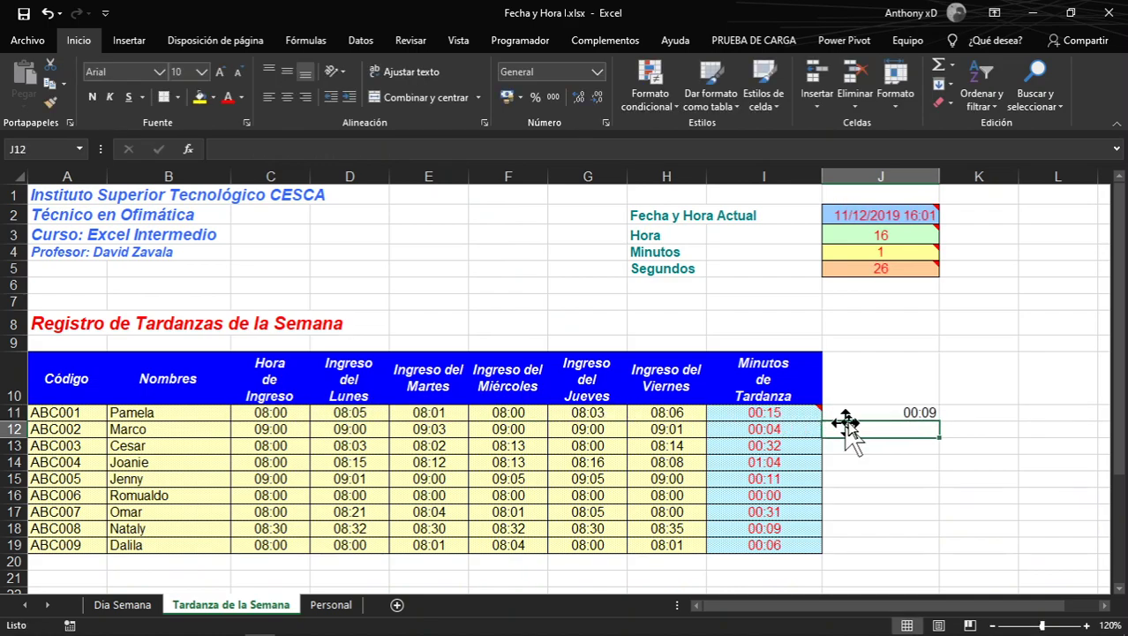
Complete the J11 formula with +H11-C11 for Friday's lateness and fill it down to J19
double_click(898, 412)
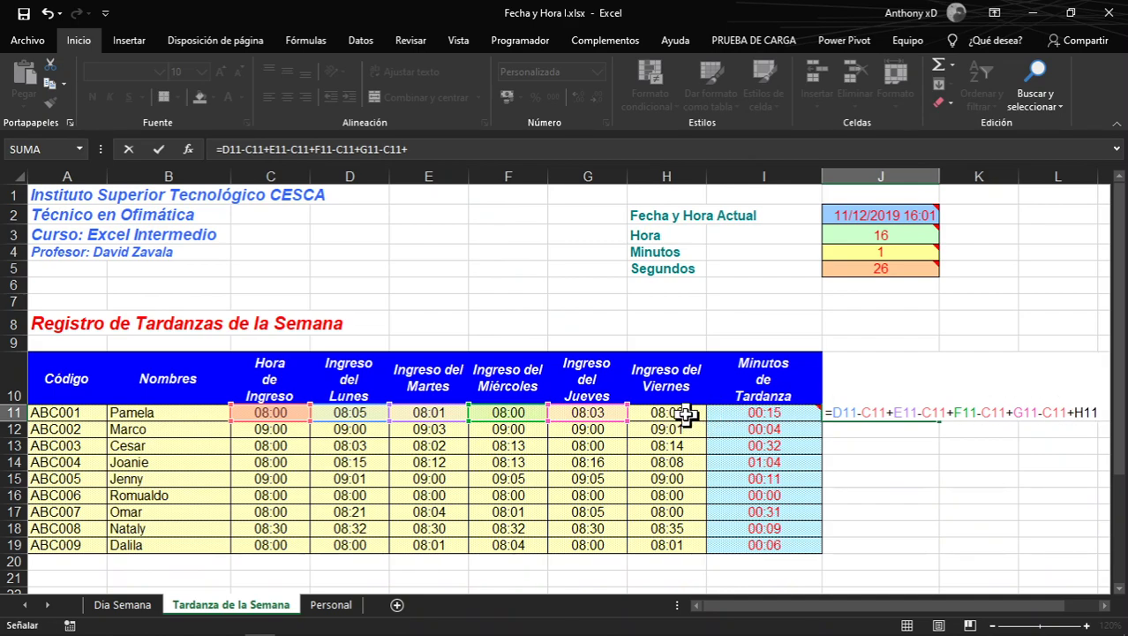
text(-)
click(290, 411)
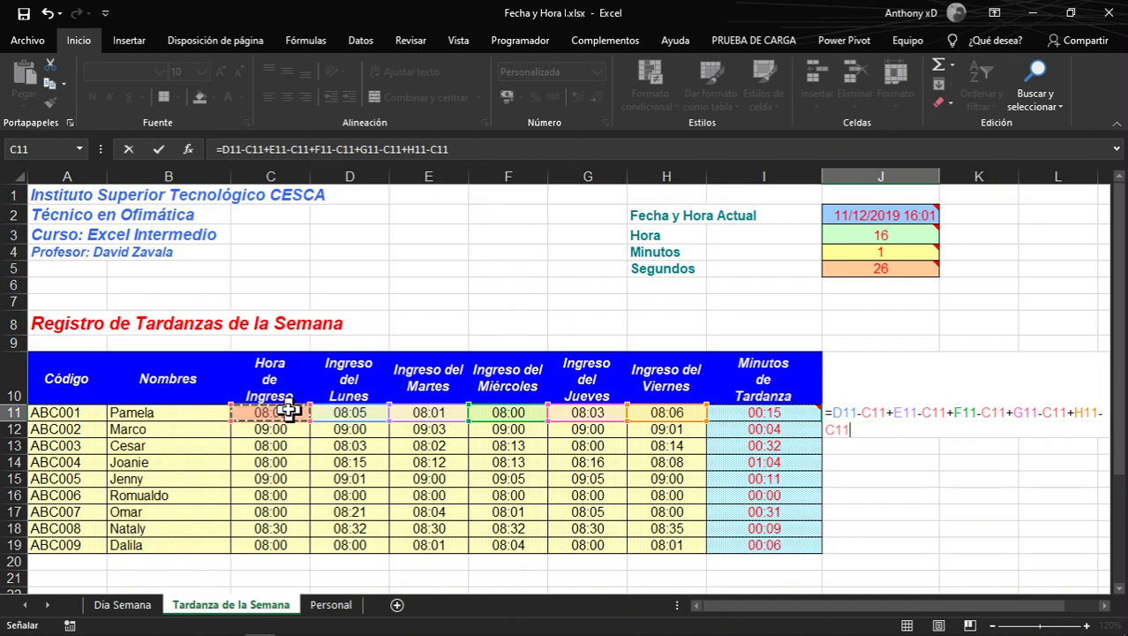
key(Return)
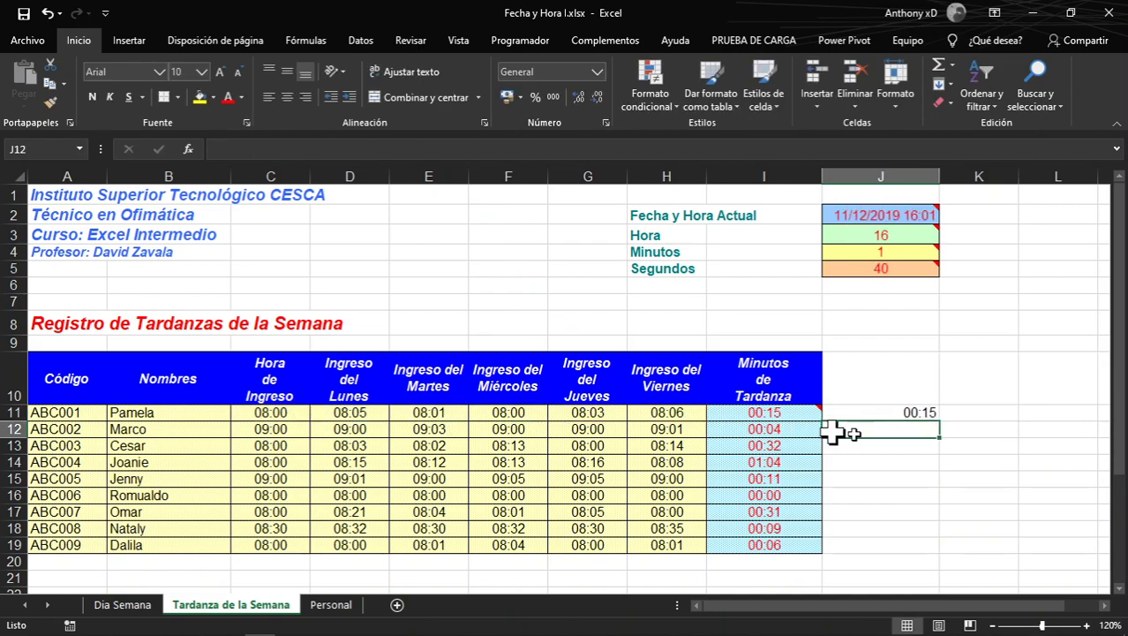
click(927, 411)
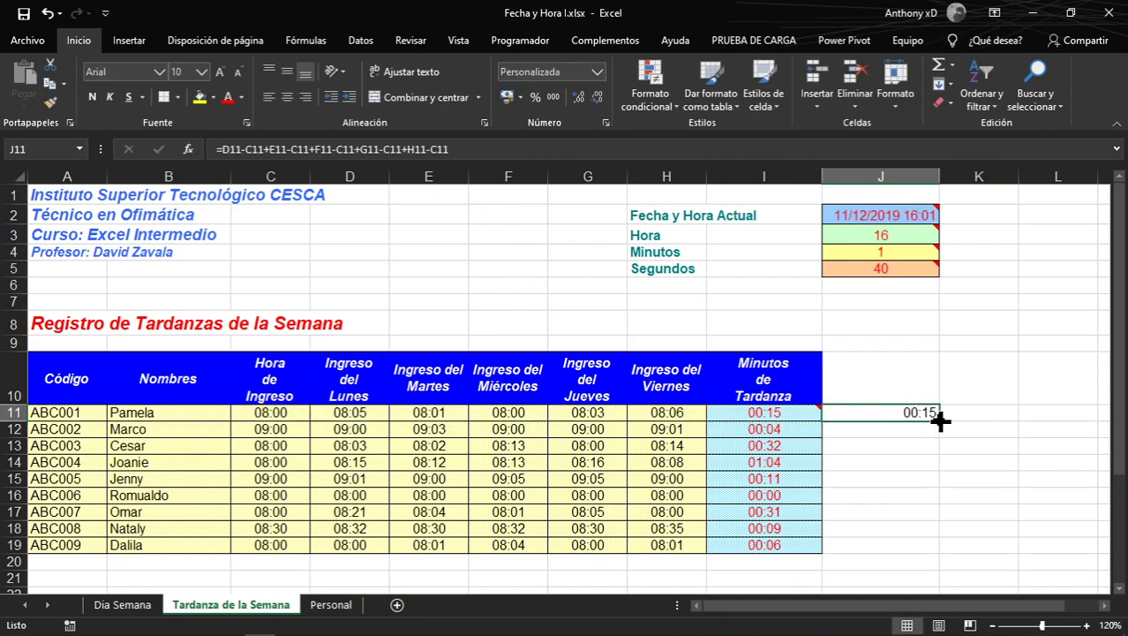
drag(939, 423, 934, 555)
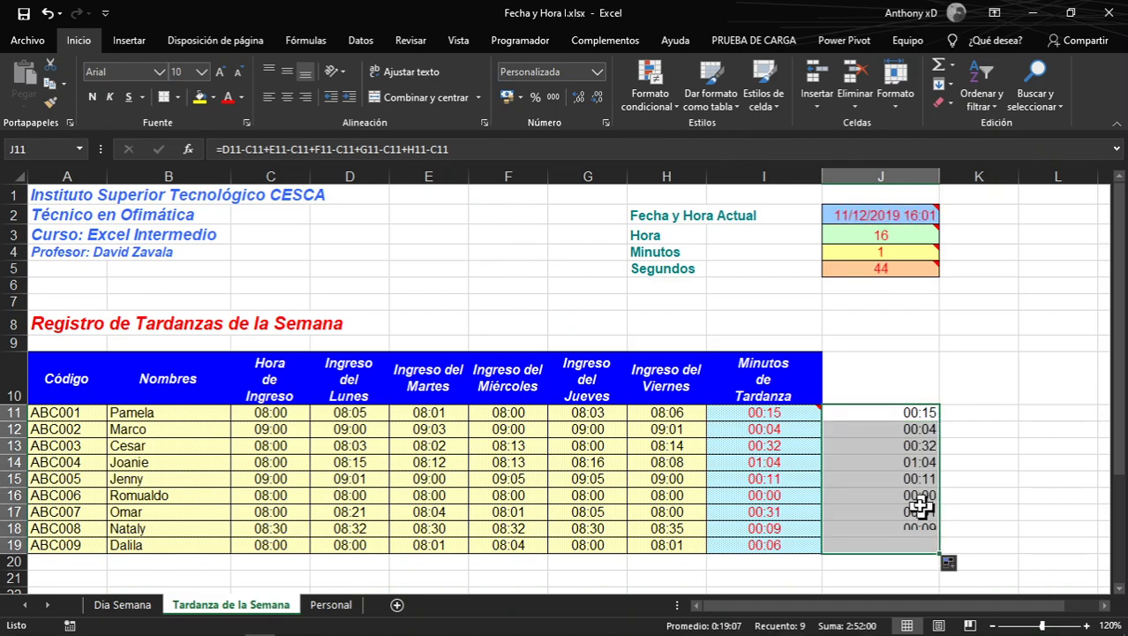
Review the J11 formula, the Minutos de Tardanza values in I11:I19 and the Hora de Ingreso times in C11:C19
double_click(896, 411)
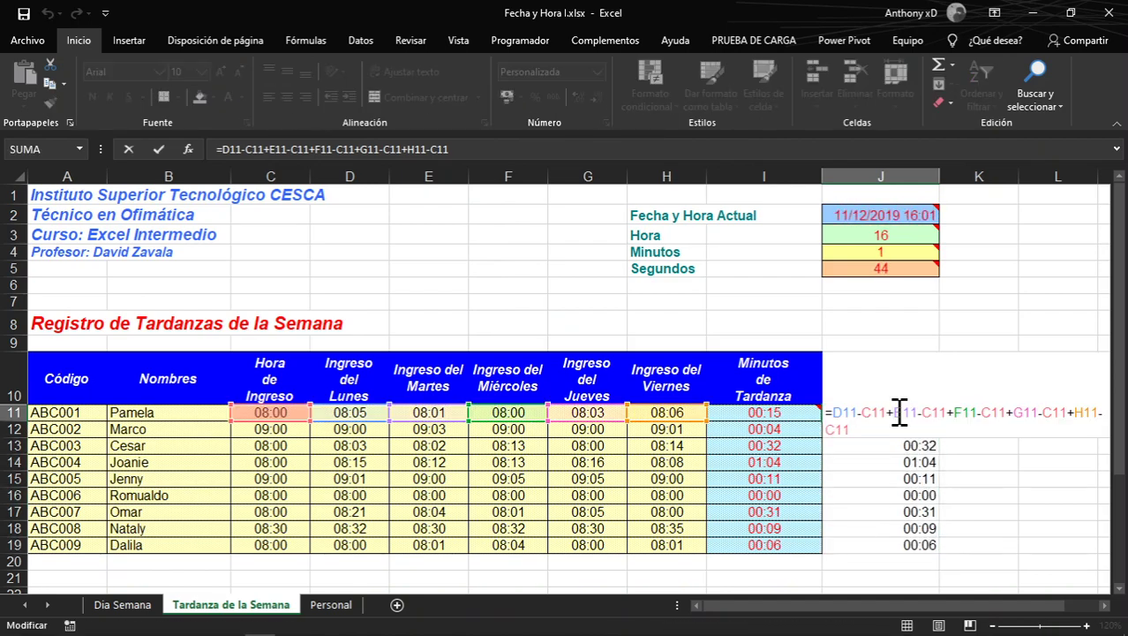
key(Return)
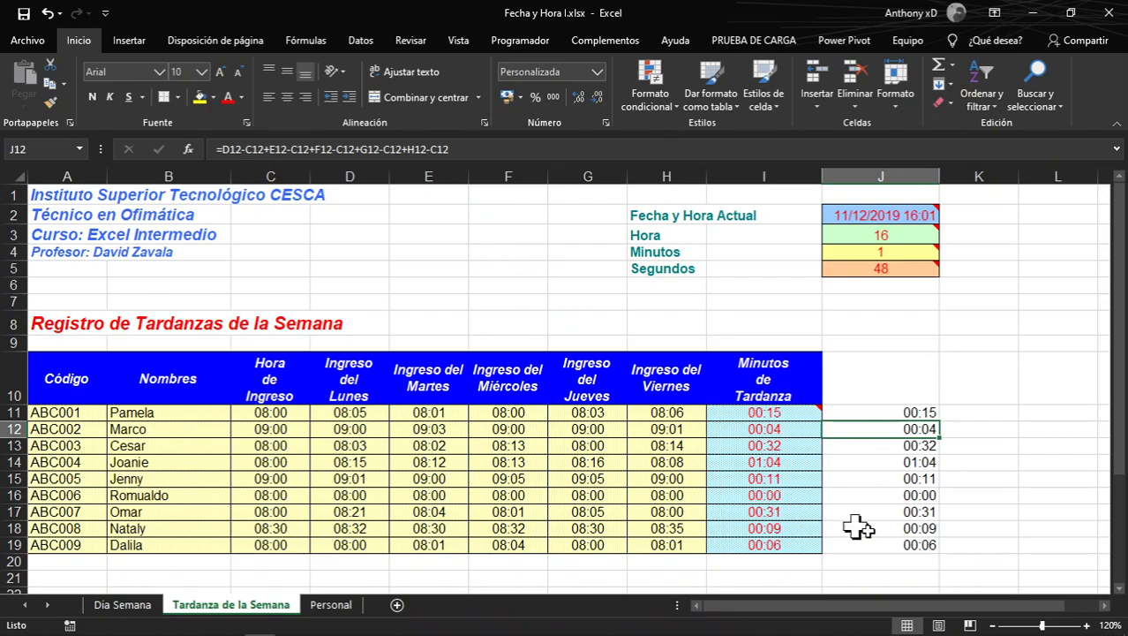
drag(764, 413, 764, 546)
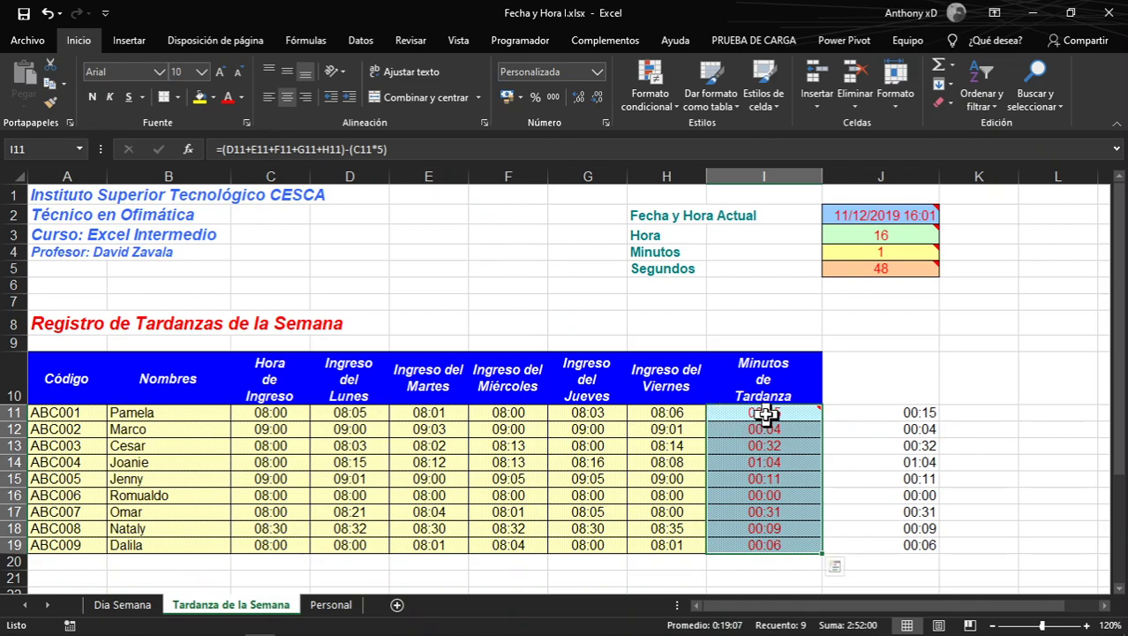
drag(283, 412, 298, 549)
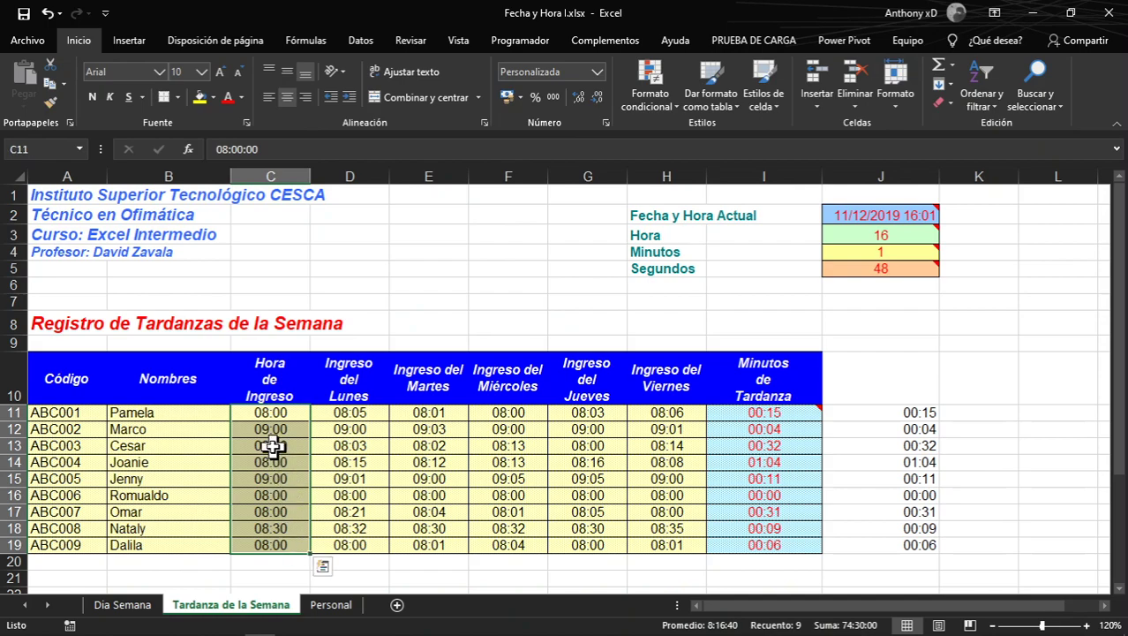
click(263, 476)
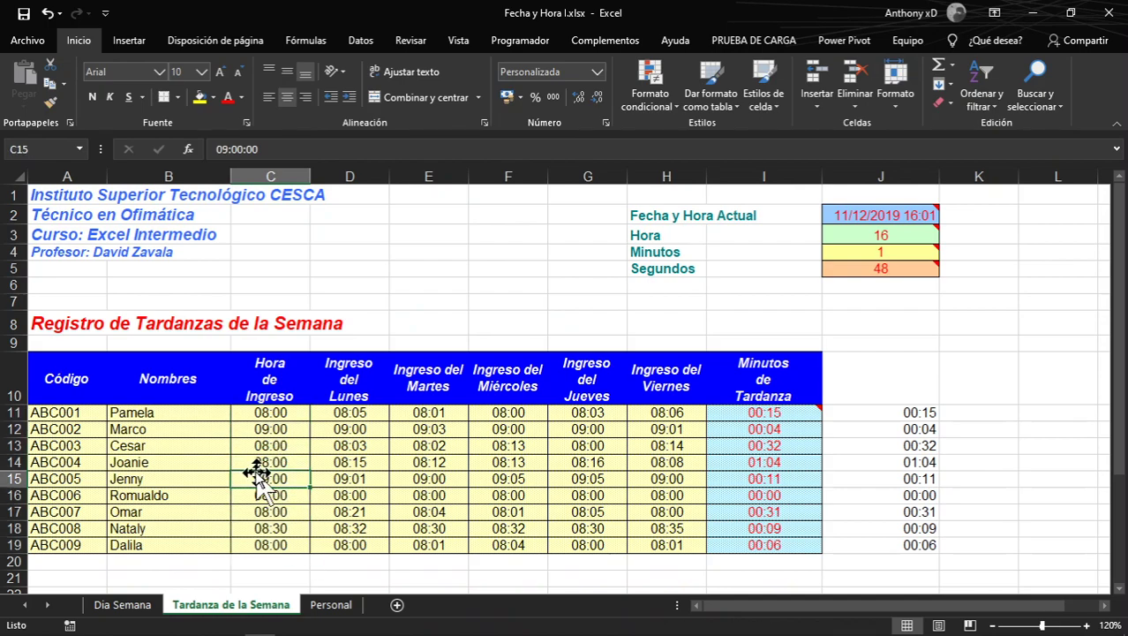
Switch to Guia excel.pdf in Foxit Reader and read the exercise instructions for the Personal sheet on page 72
drag(353, 417, 369, 552)
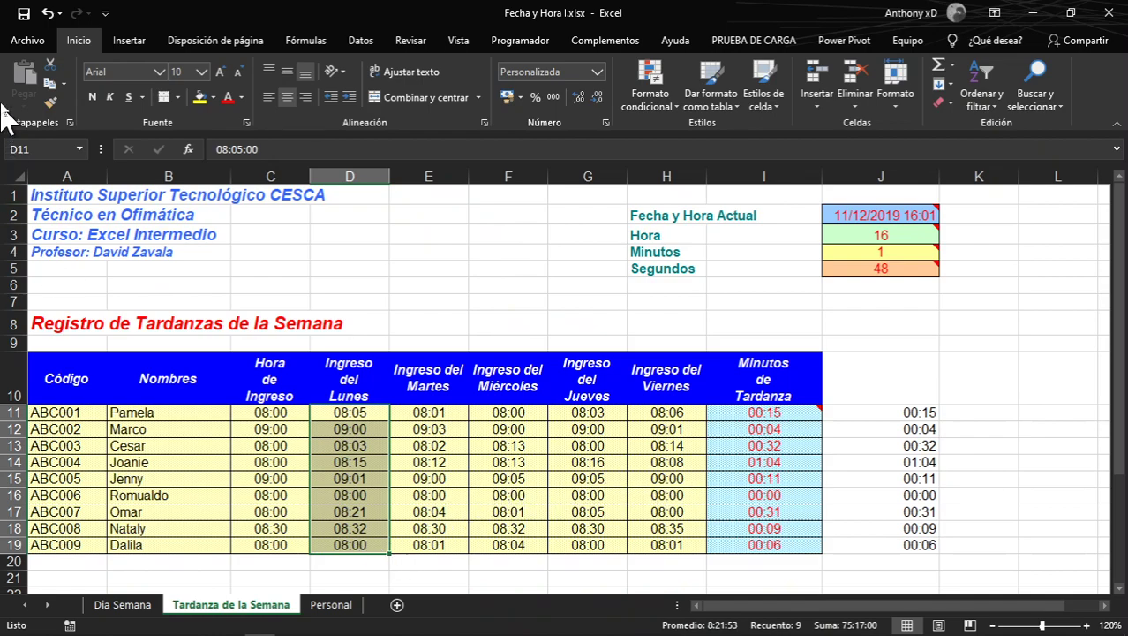
key(alt+Tab)
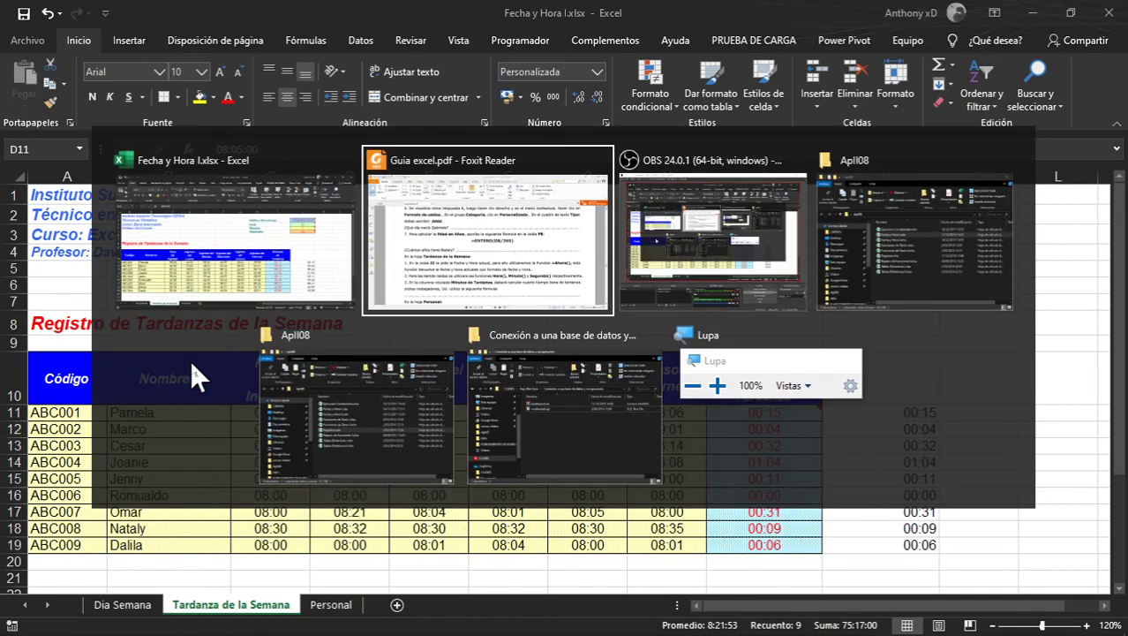
scroll(528, 353, down, 2)
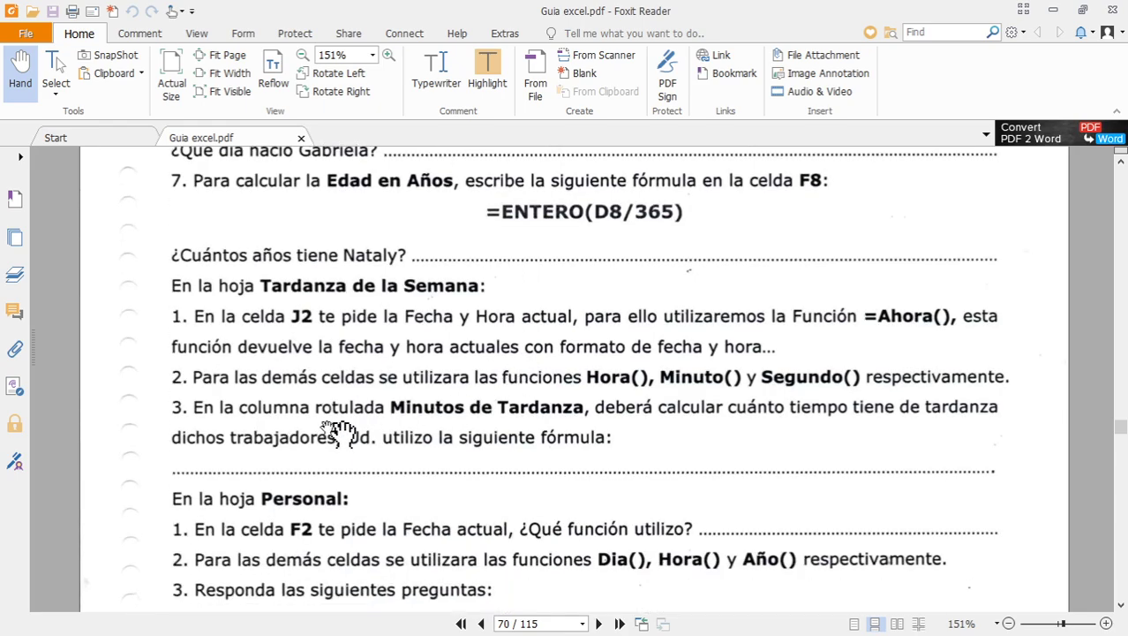
scroll(615, 468, down, 2)
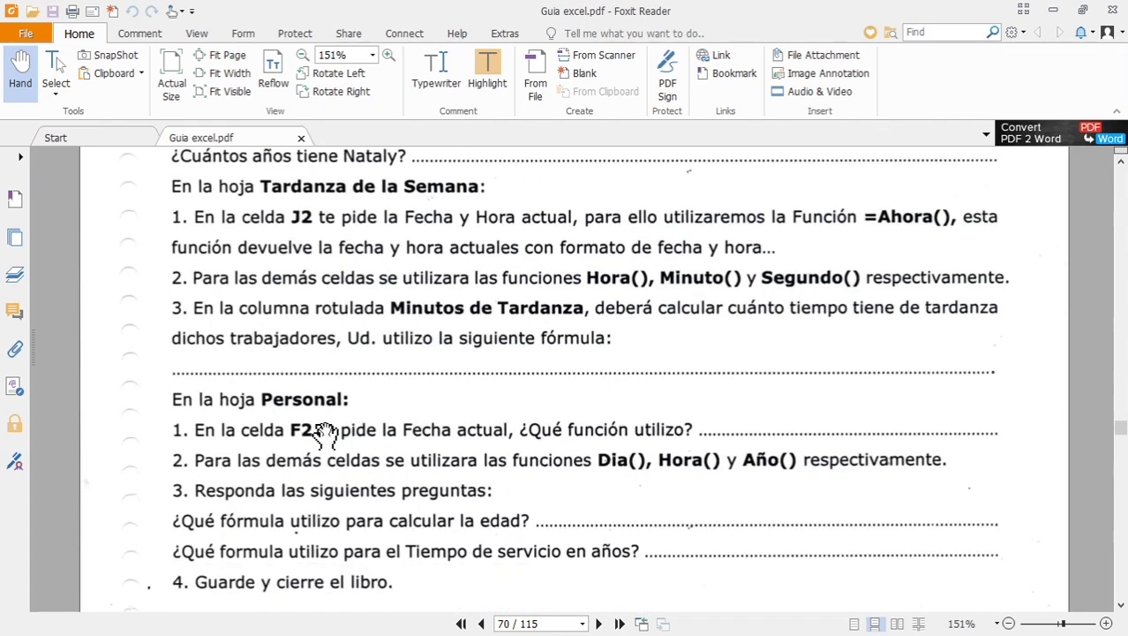
scroll(303, 432, down, 2)
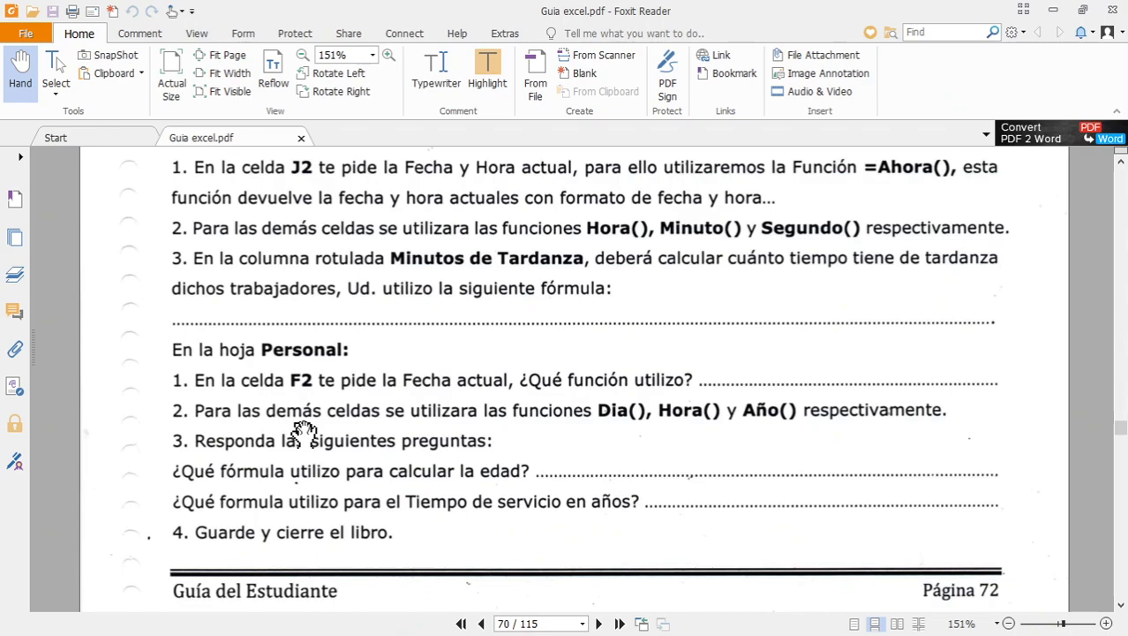
scroll(830, 369, down, 1)
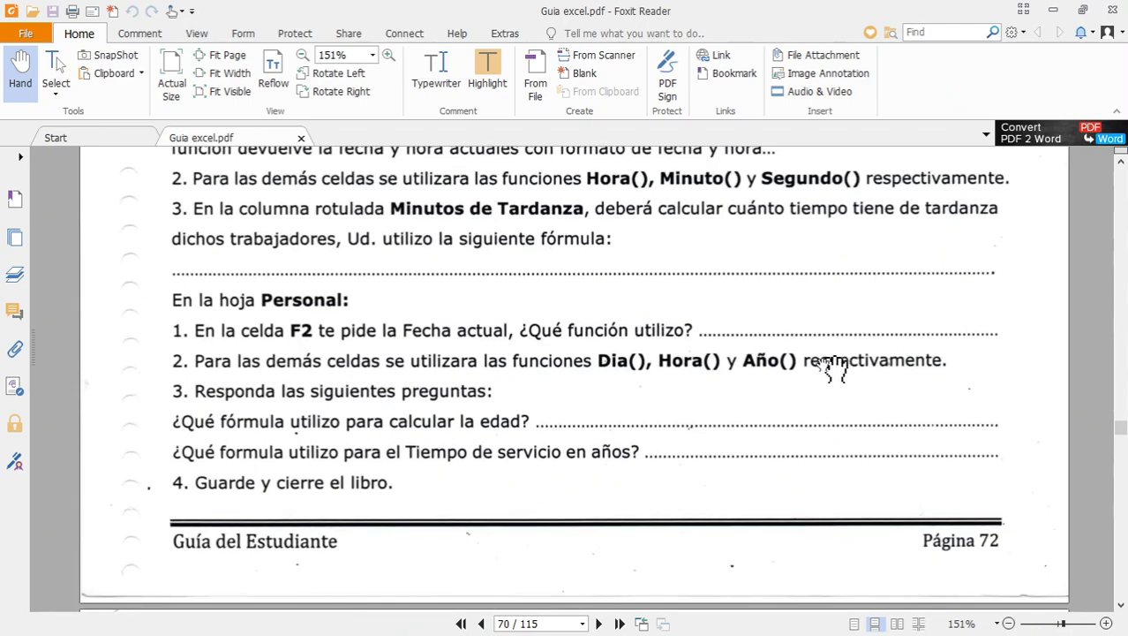
scroll(697, 412, down, 2)
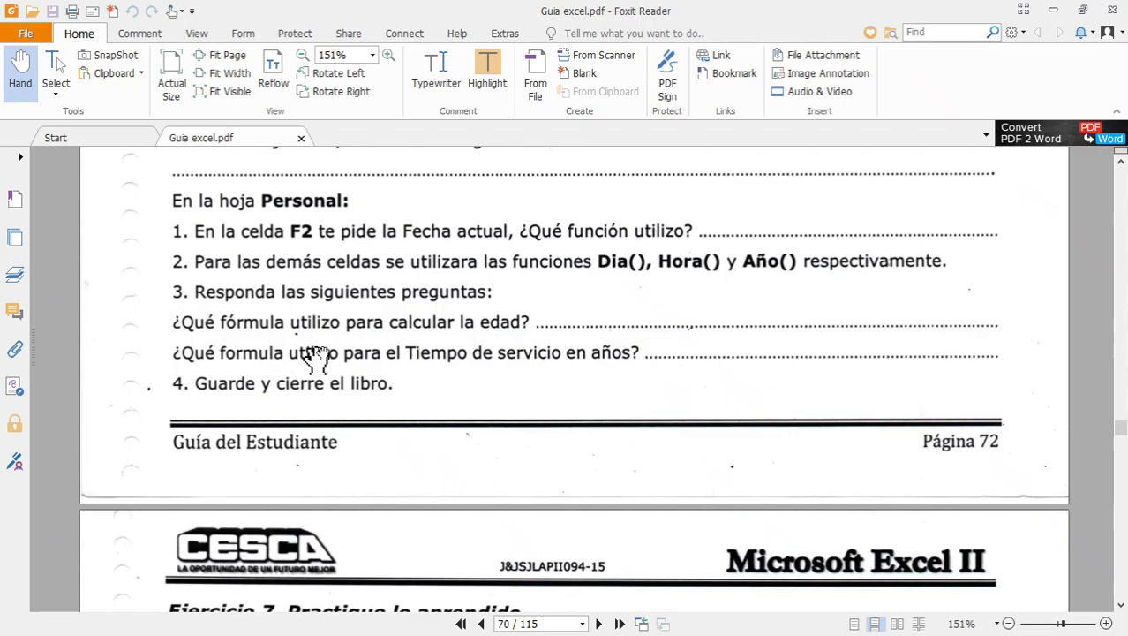
Return to the Excel workbook and enter =HOY() as the Fecha Actual in F2 of the Personal sheet
key(alt+Tab)
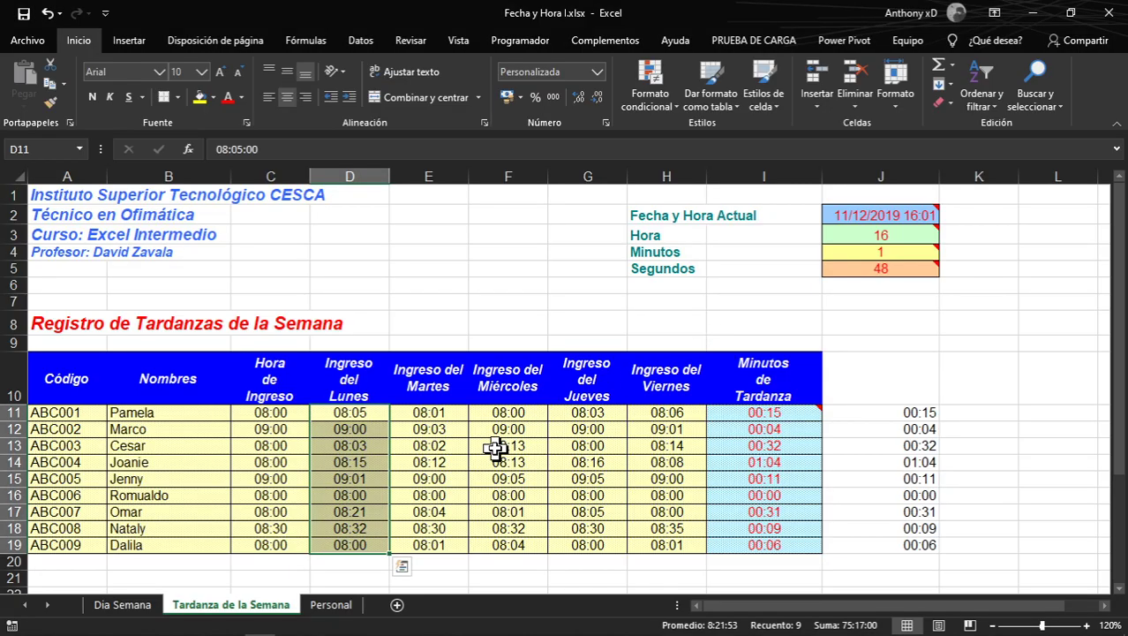
click(328, 611)
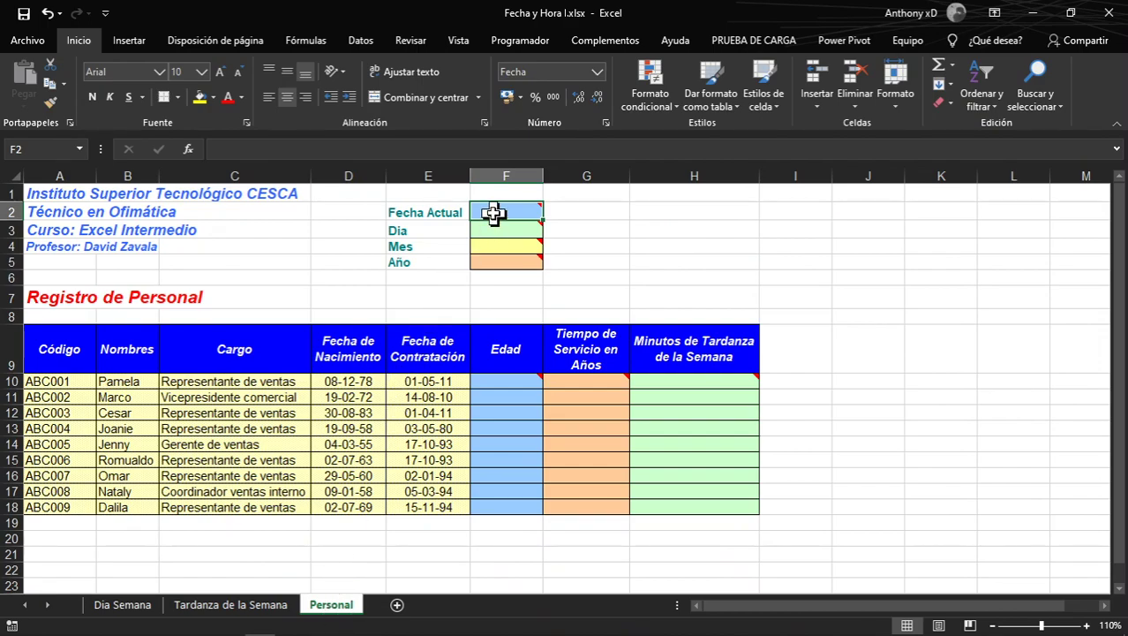
text(=)
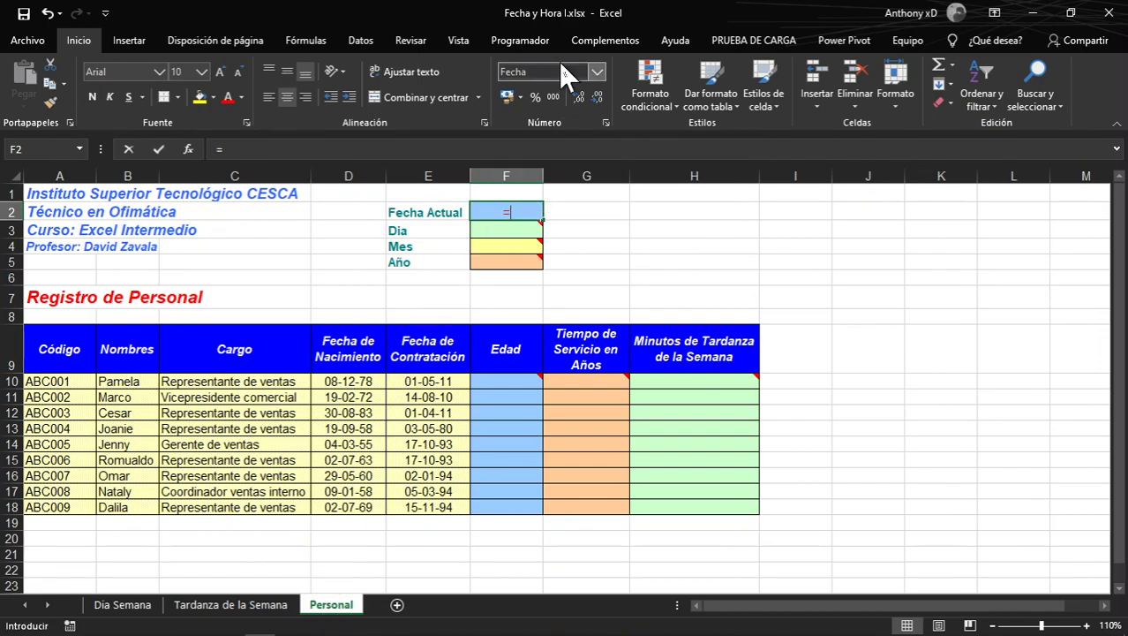
text(HOY)
key(Return)
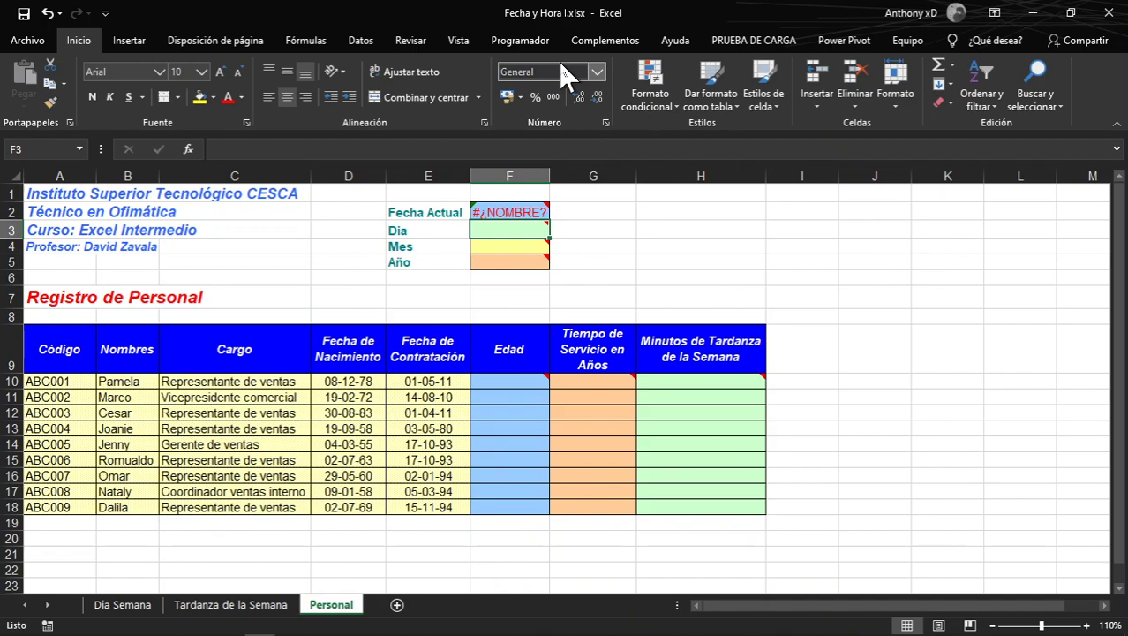
double_click(528, 214)
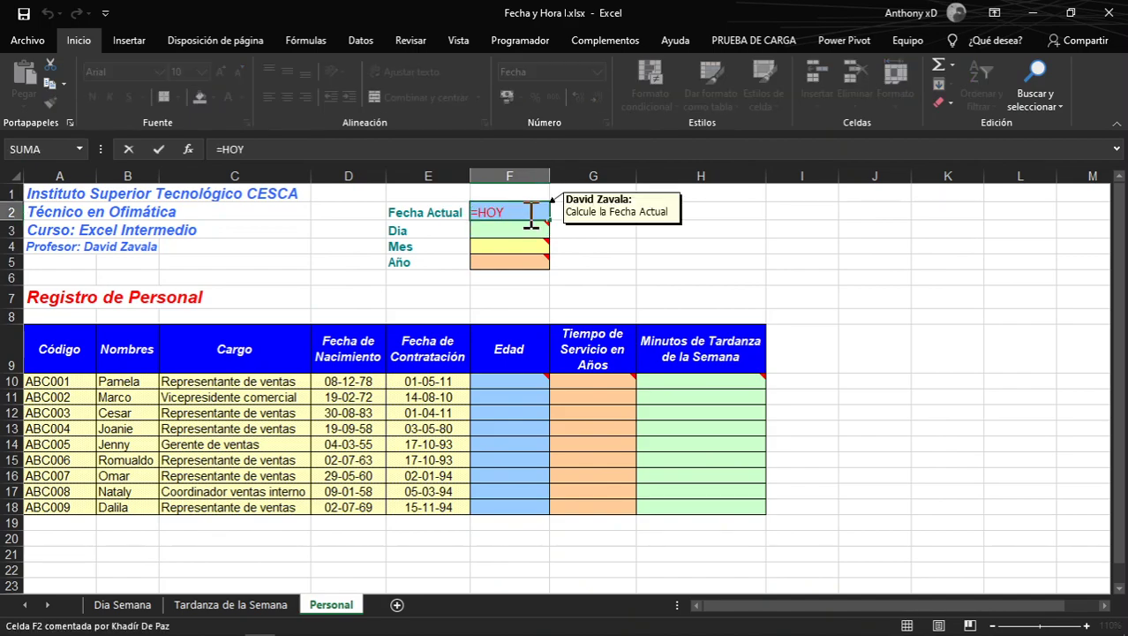
text(())
key(Return)
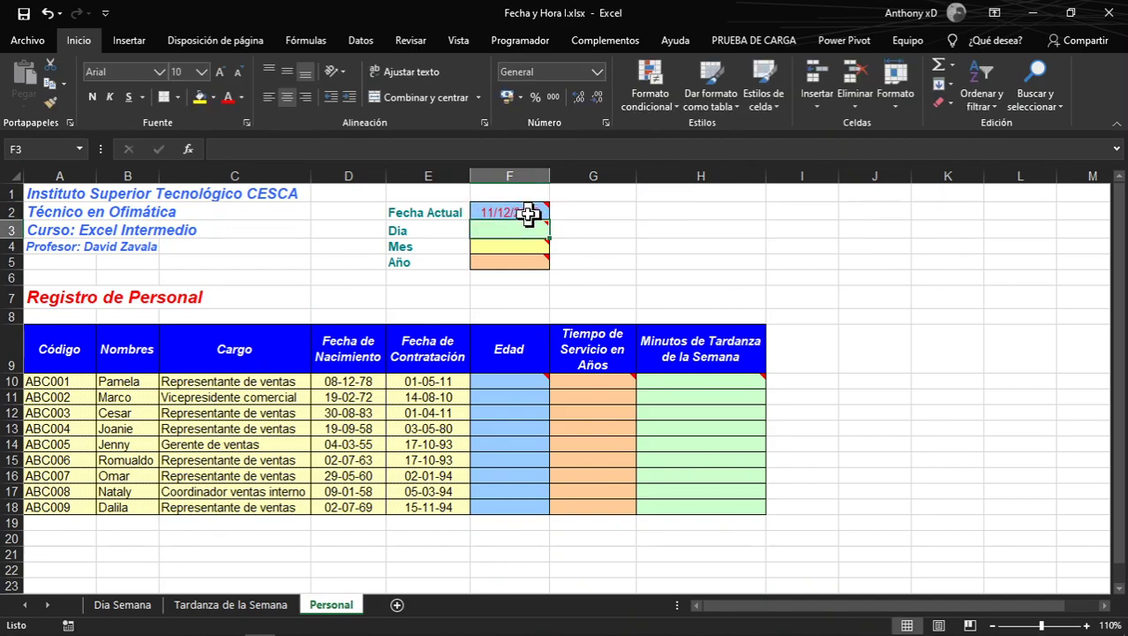
Extract the day number from the current date by entering =DIA(F2) in F3
click(1080, 625)
click(1049, 626)
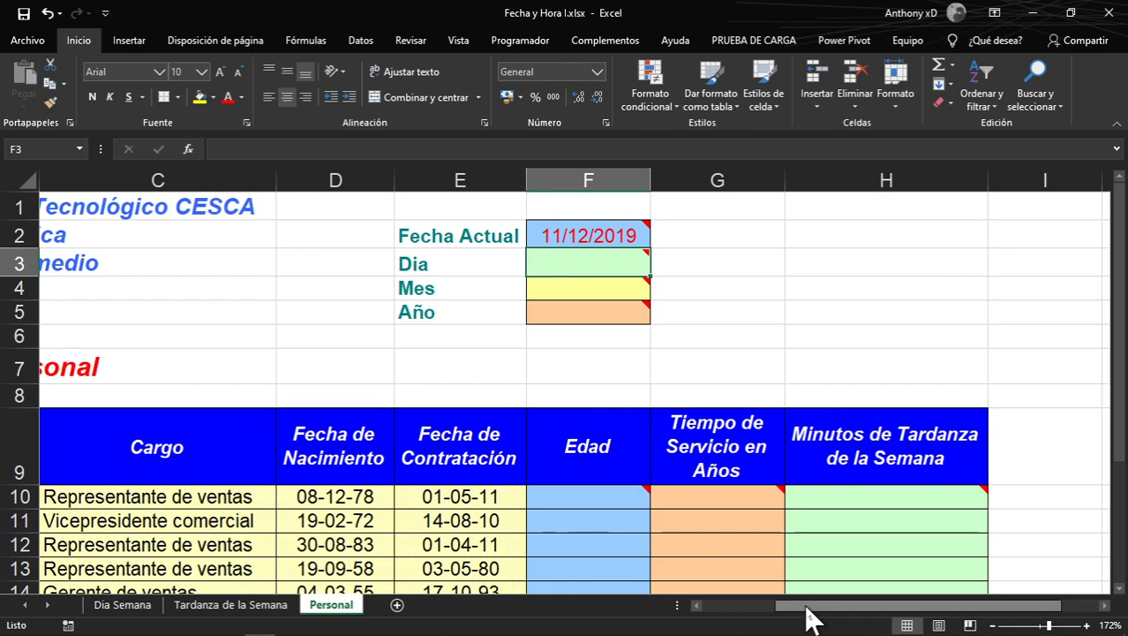
drag(811, 613, 698, 606)
mouse_move(788, 265)
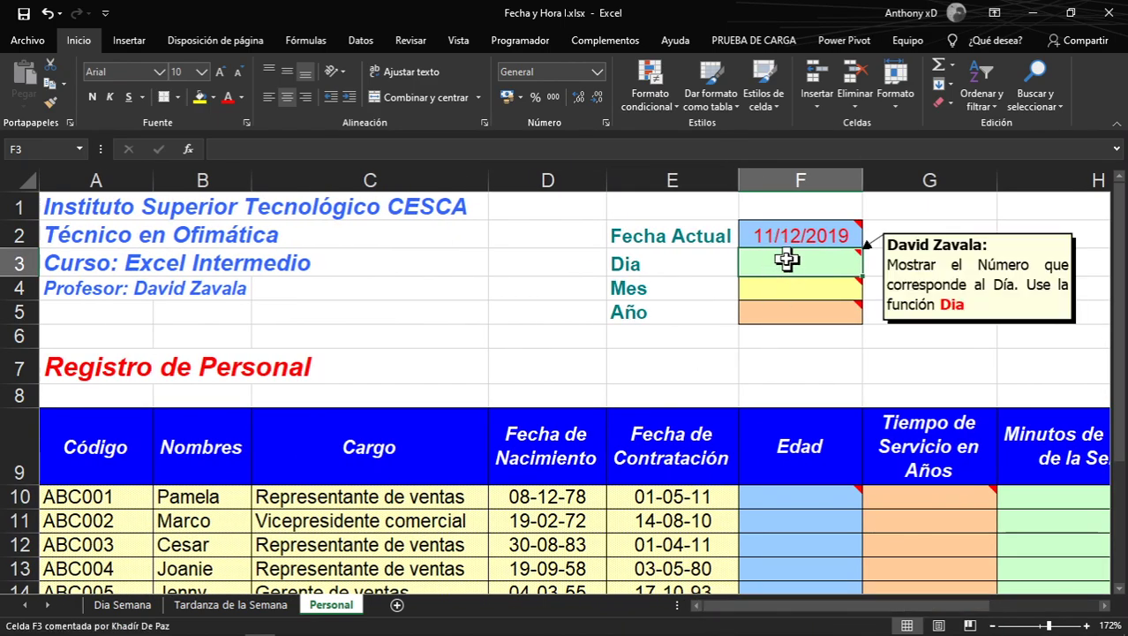
text(=DIS)
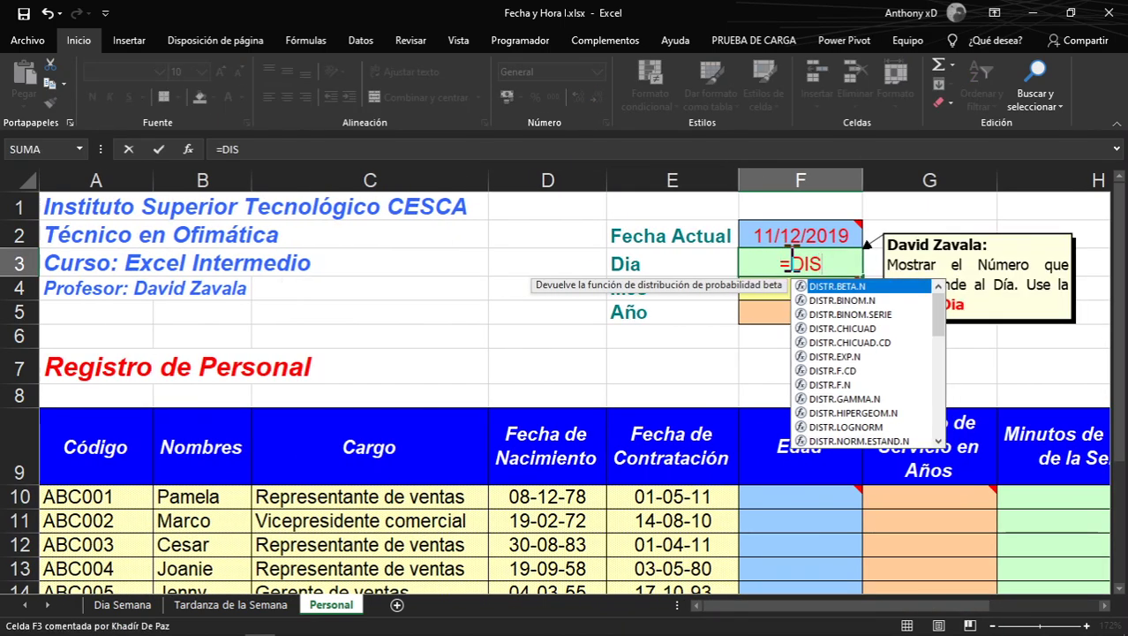
key(BackSpace)
text(A)
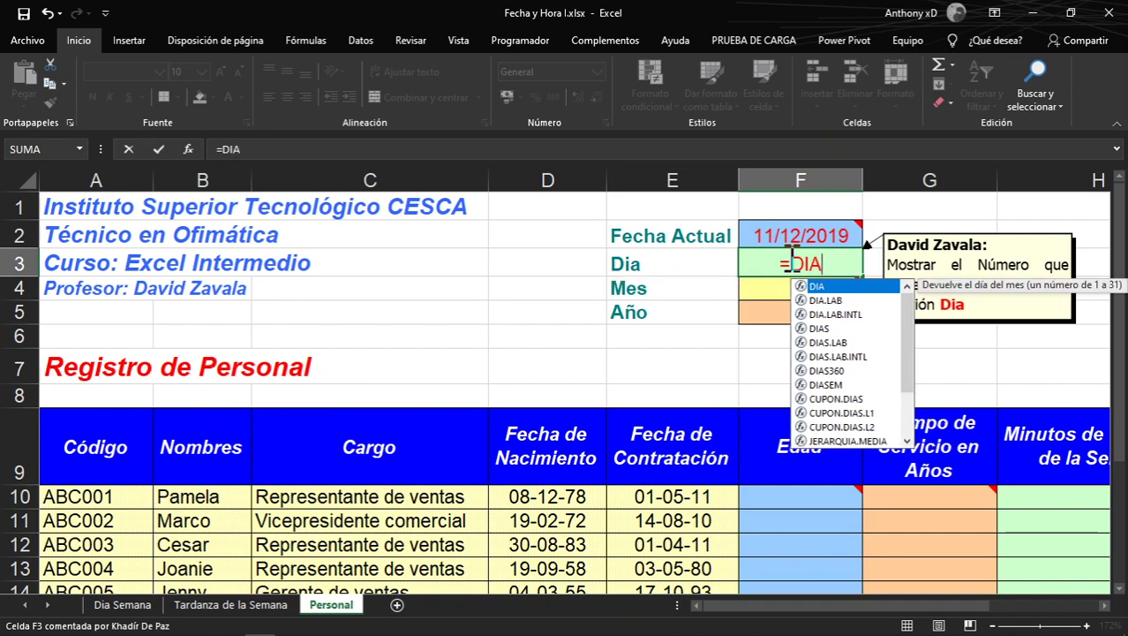
text(()
click(770, 235)
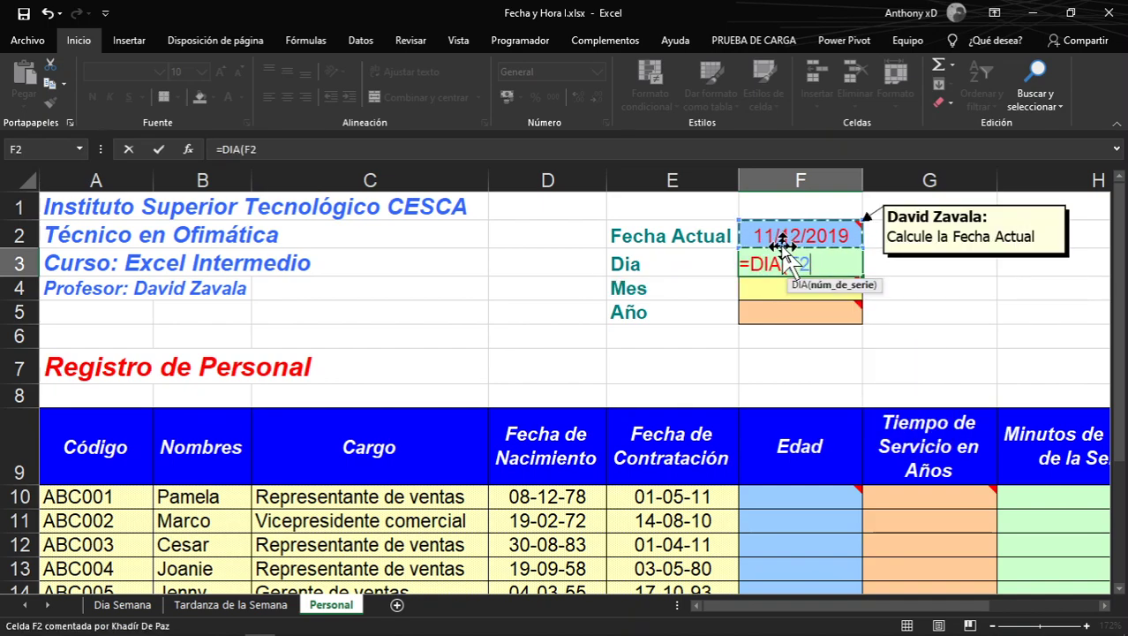
key(Return)
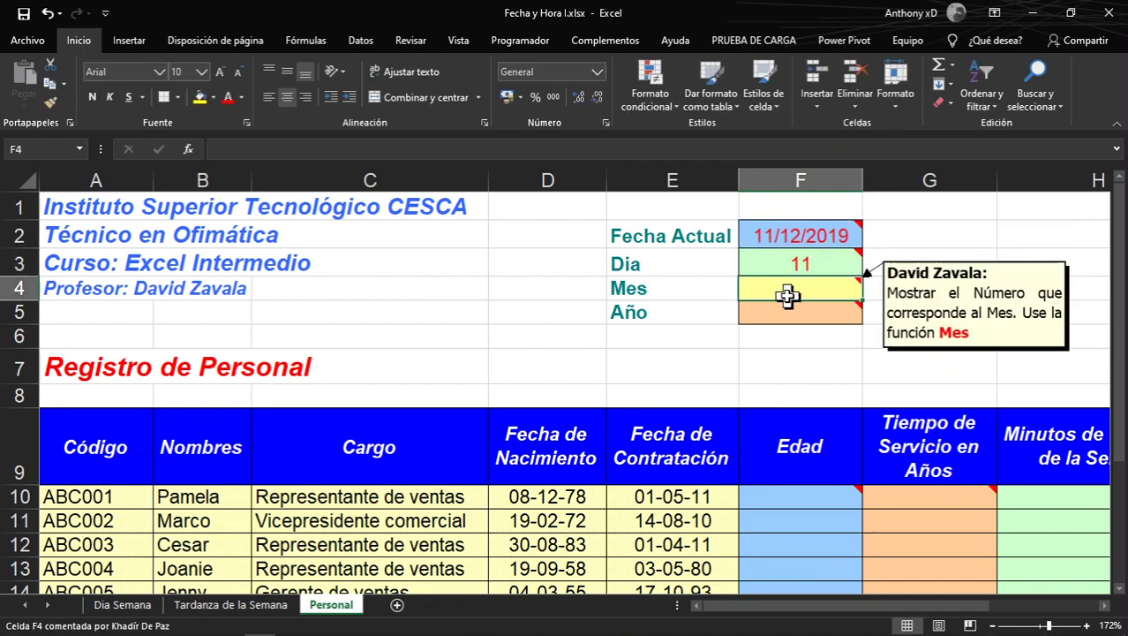
Extract the month number from the current date by entering =MES(F2) in F4
text(=M)
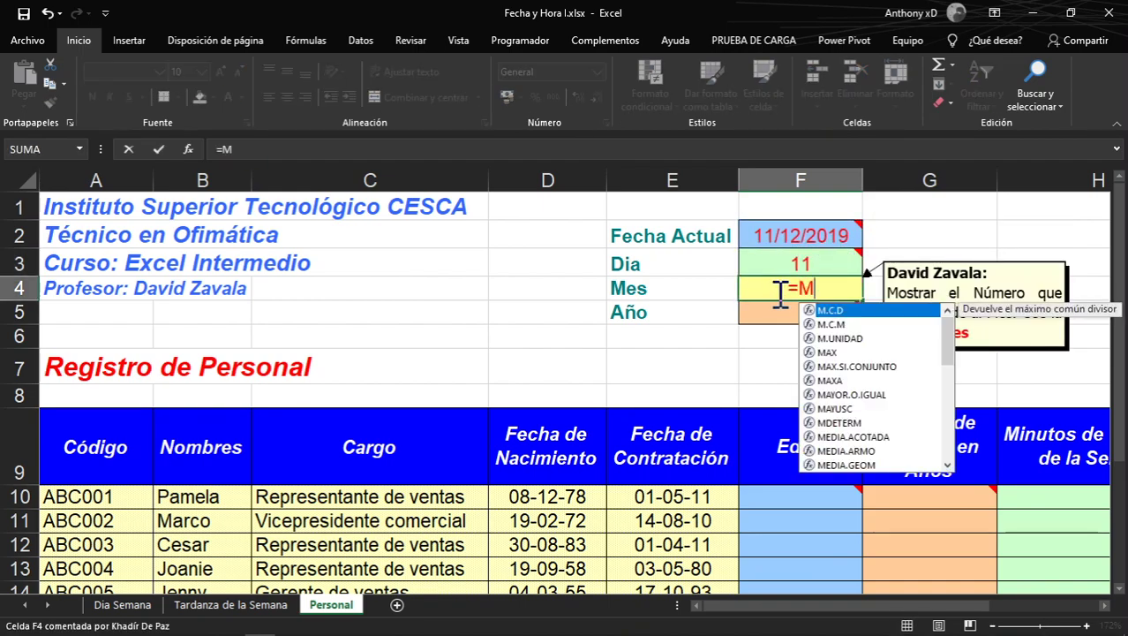
text(ES()
click(795, 230)
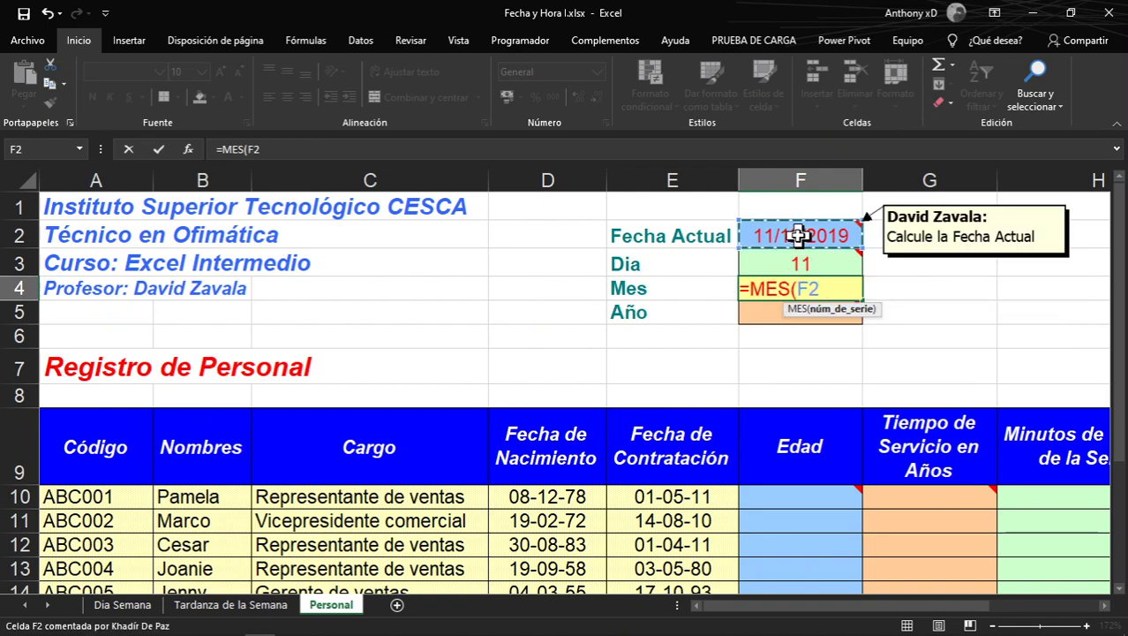
key(Return)
Extract the year from the current date by entering =AÑO(F2) in F5, and check the formula's reference
mouse_move(802, 311)
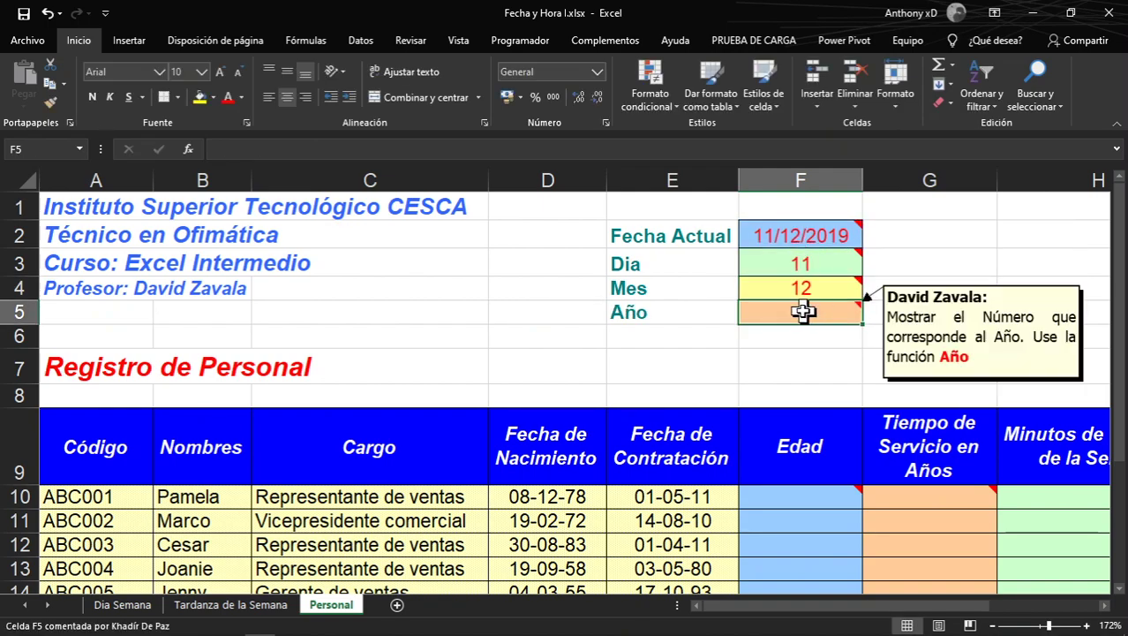
text(=)
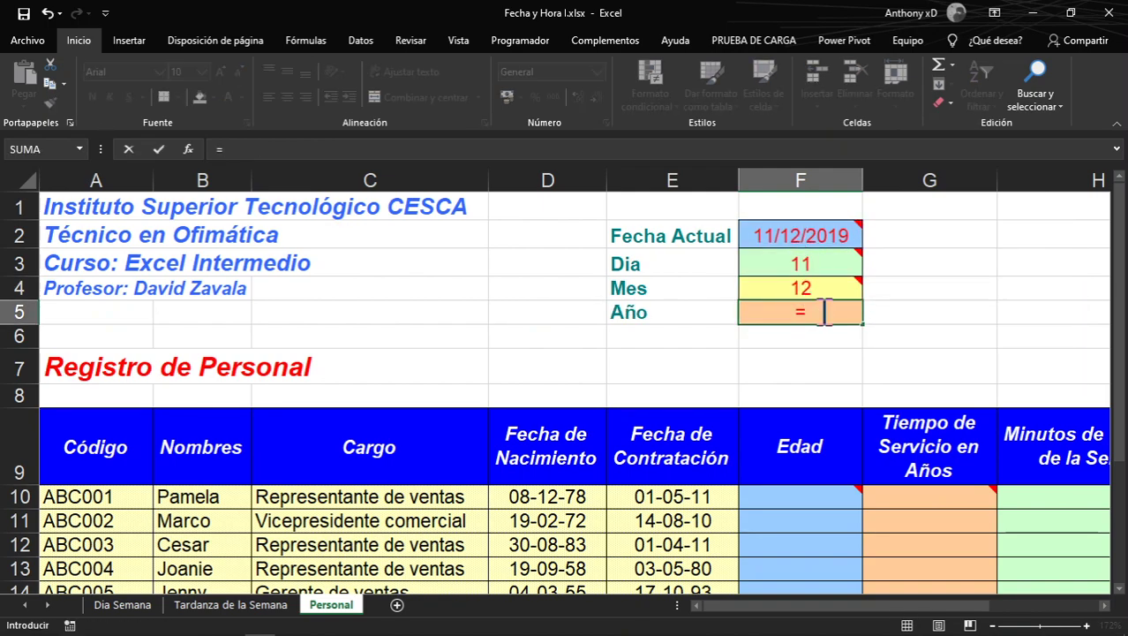
text(AÑO)
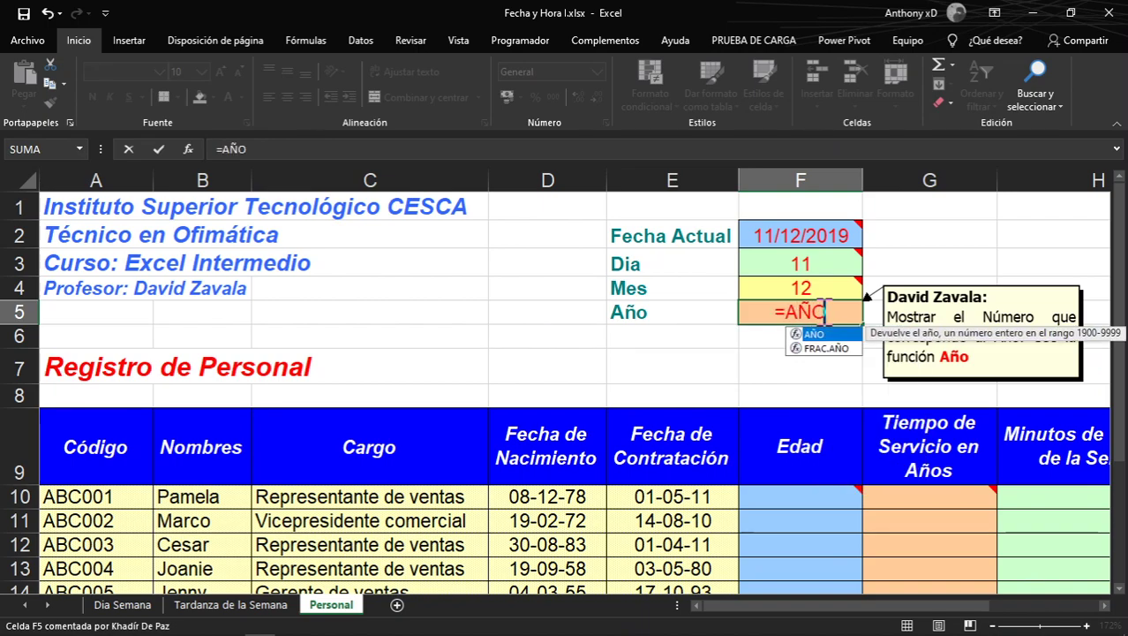
text(()
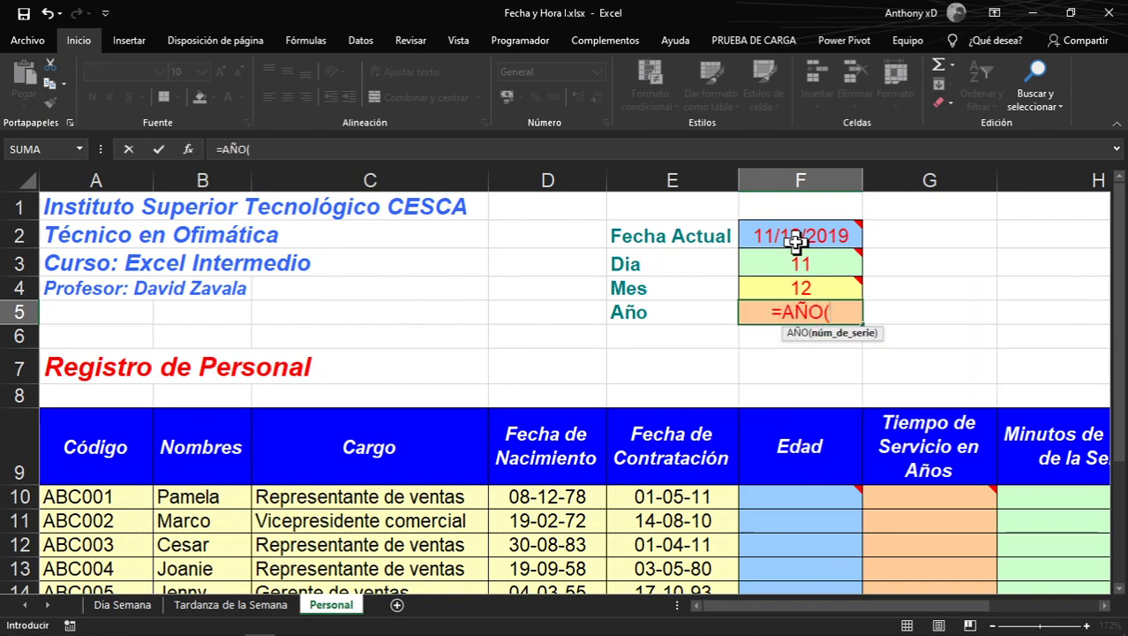
click(794, 240)
key(Return)
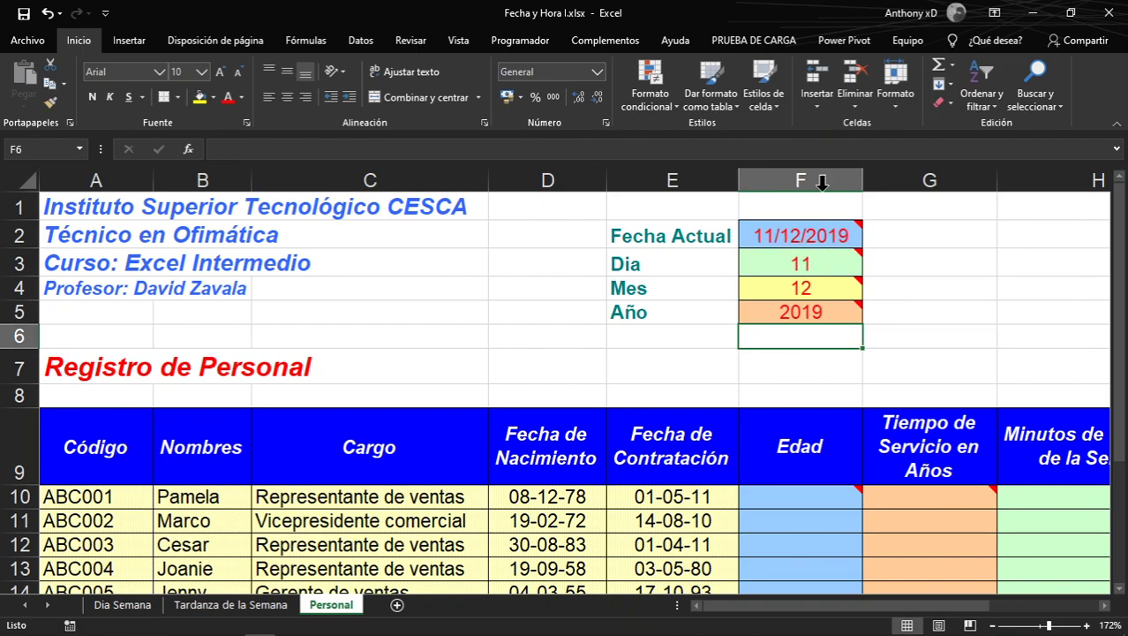
double_click(821, 311)
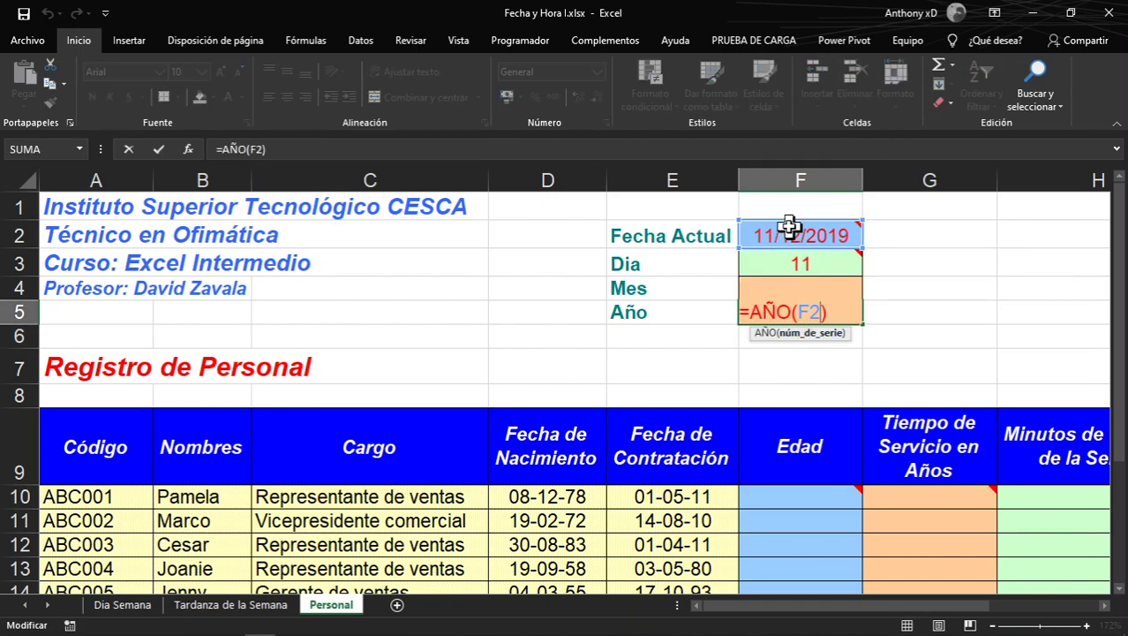
key(Return)
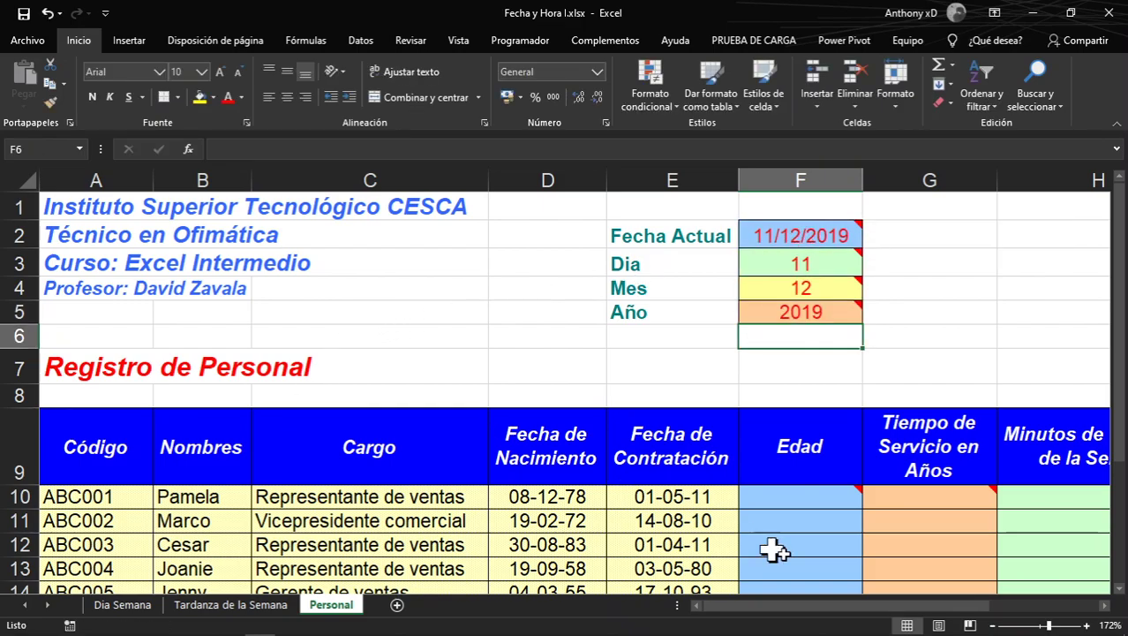
Compare the Código values in A10:A18 of the Personal sheet with those in column A of Tardanza de la Semana
mouse_move(1033, 627)
click(992, 625)
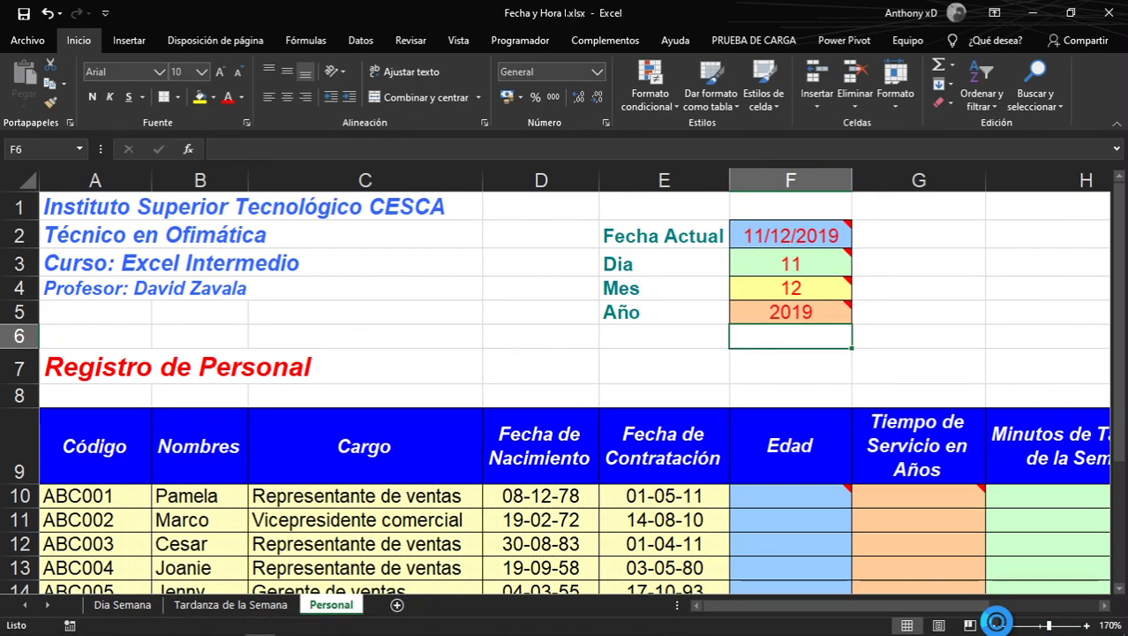
click(993, 625)
click(992, 625)
click(993, 626)
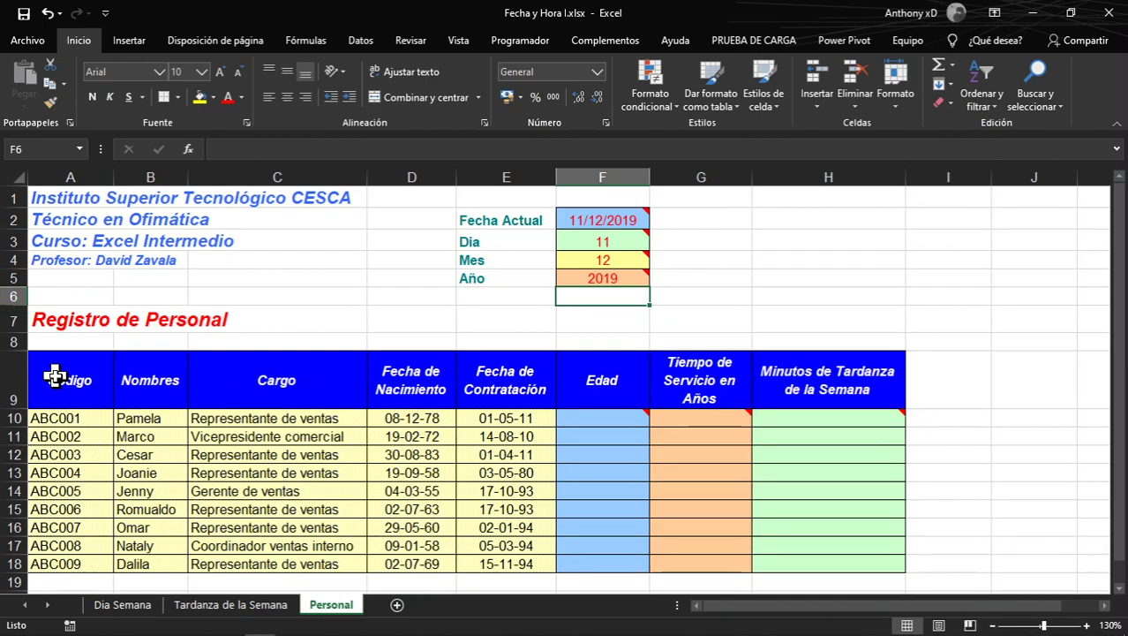
drag(66, 418, 68, 565)
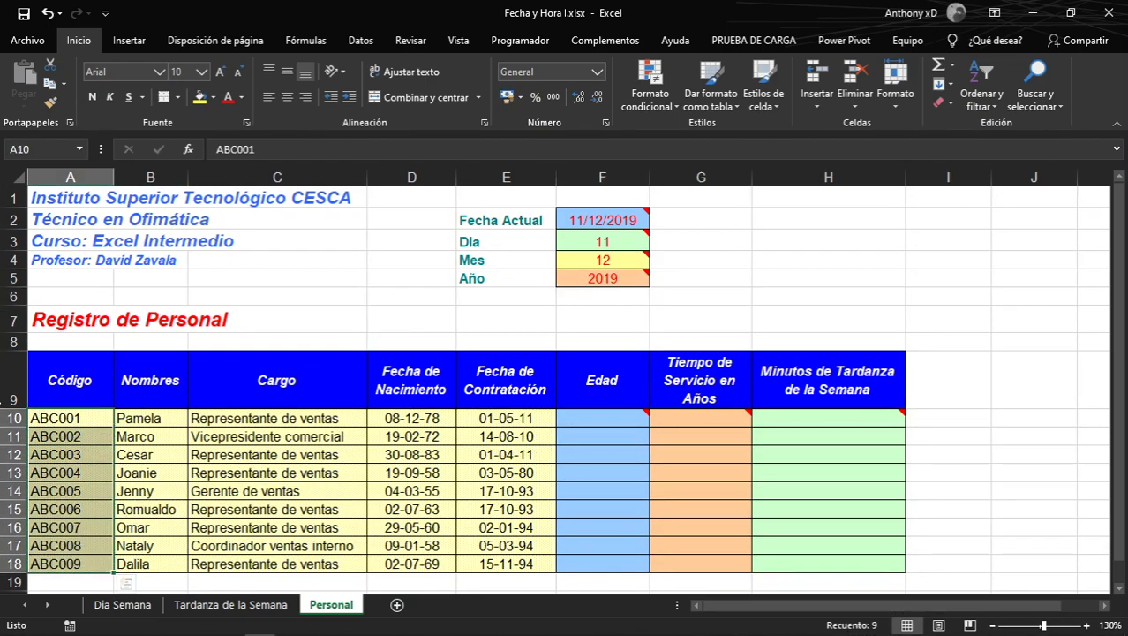
click(228, 605)
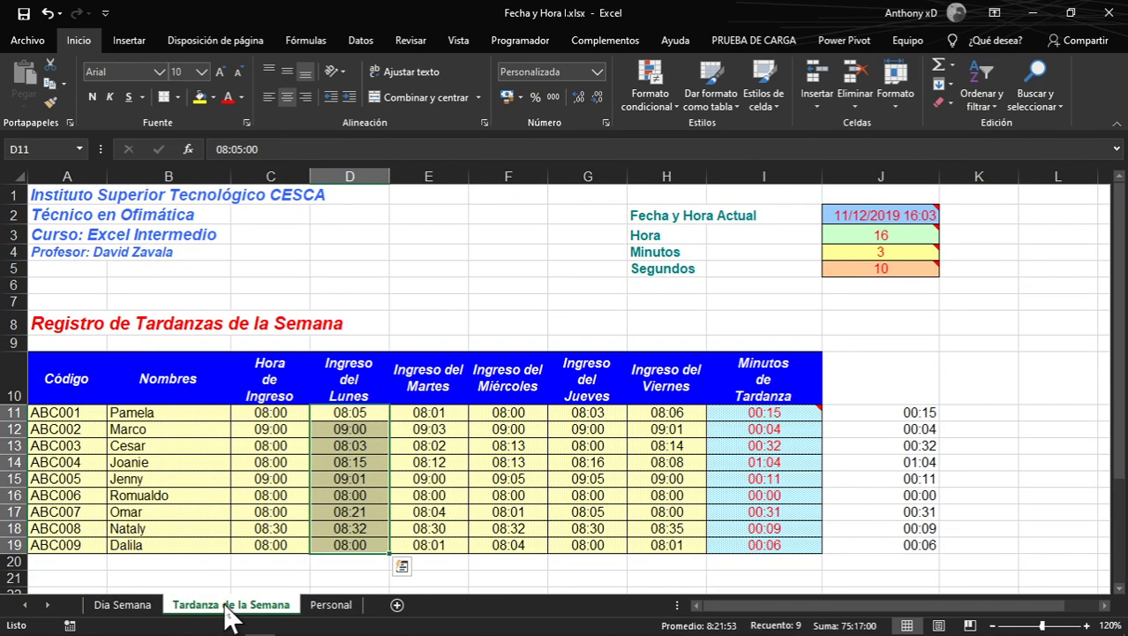
drag(56, 408, 80, 540)
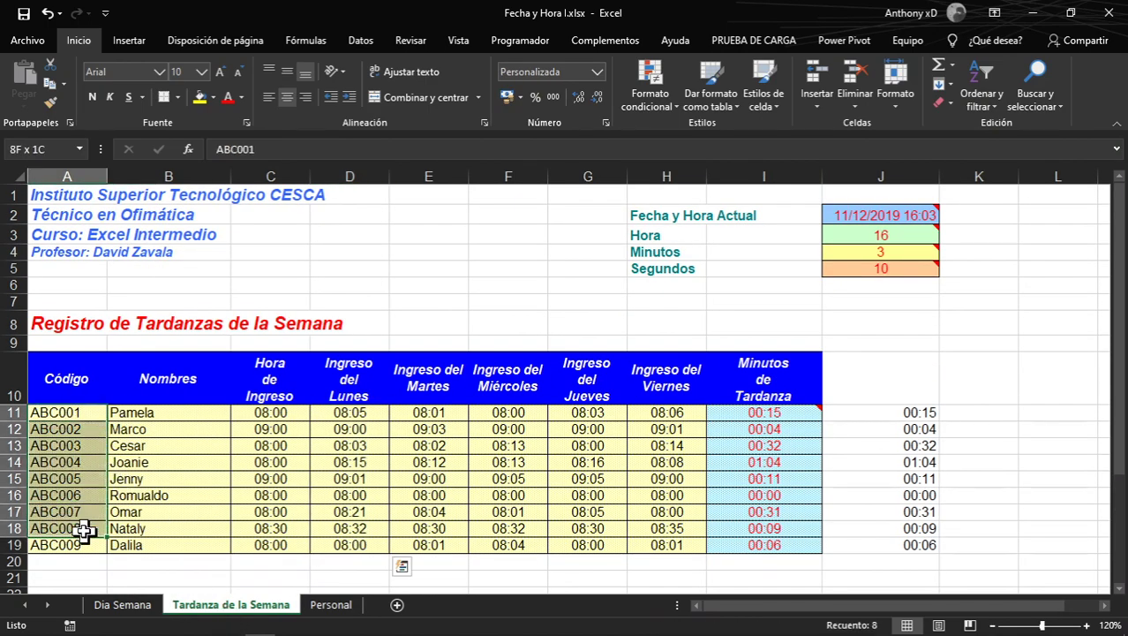
click(335, 605)
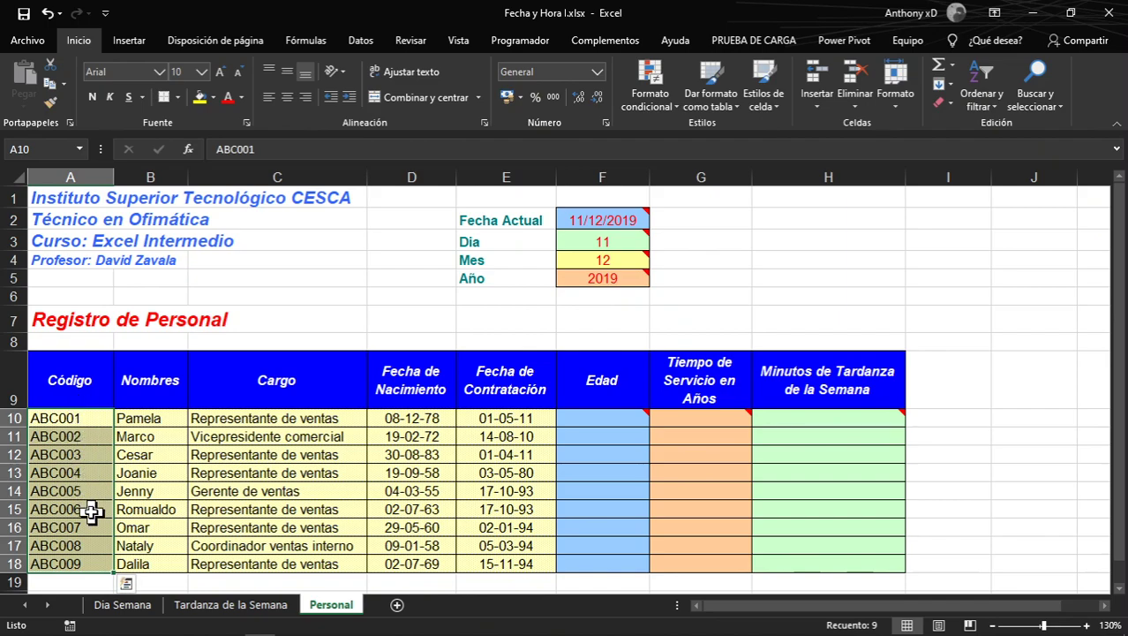
click(247, 605)
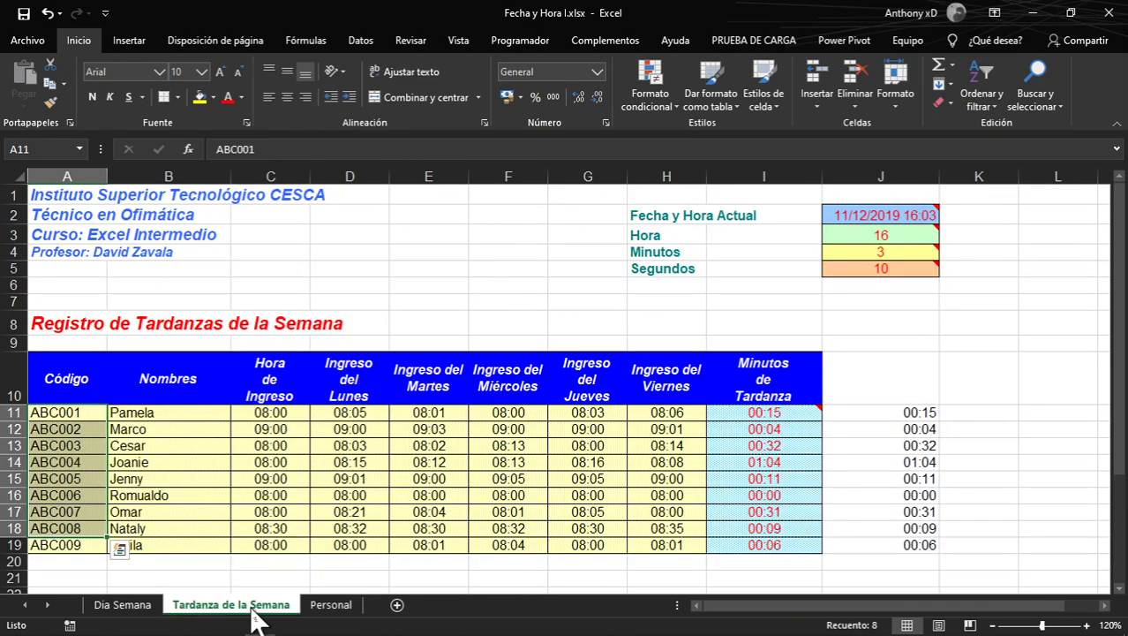
On the Personal sheet, enter =F2-D10 in the first Edad cell, F10, and fill it down to F18
click(343, 608)
mouse_move(620, 417)
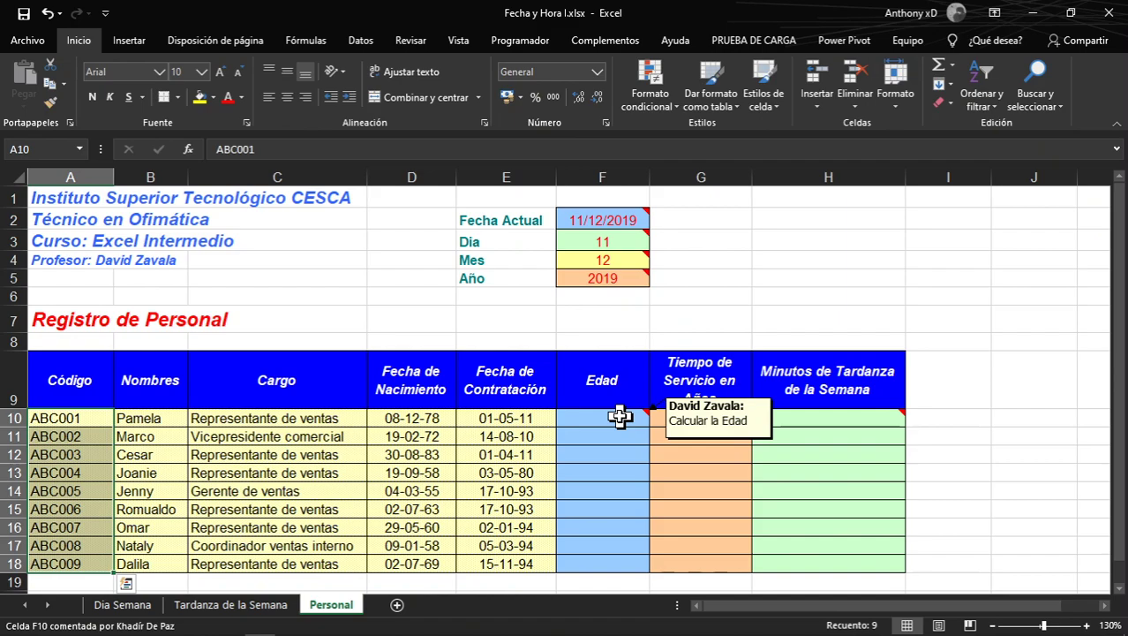
click(620, 418)
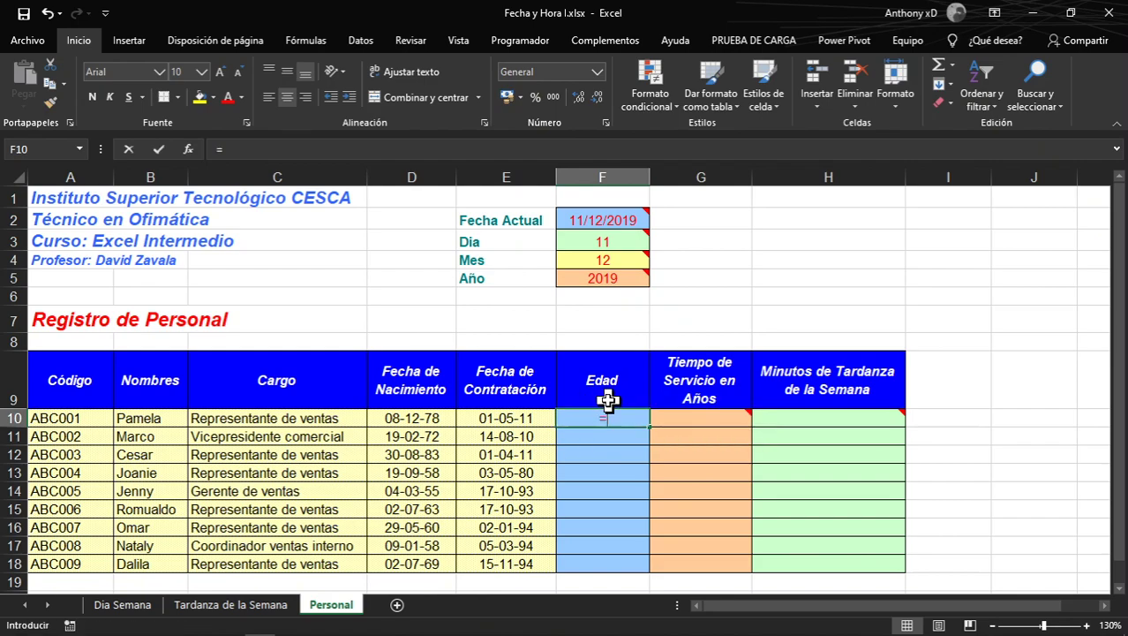
text(=)
click(595, 212)
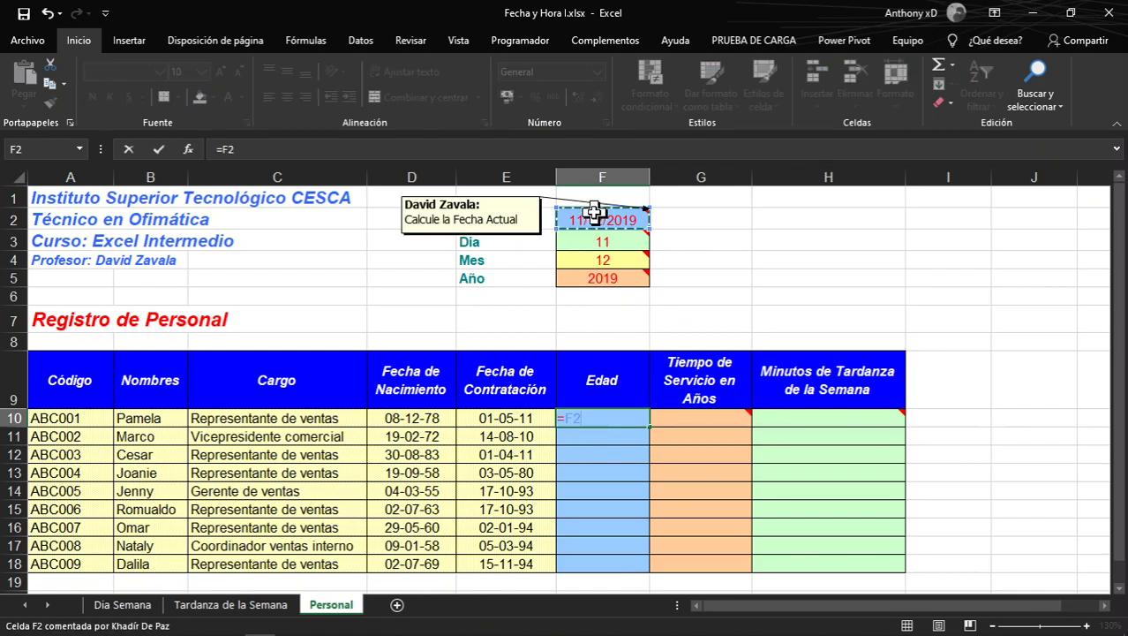
text(-)
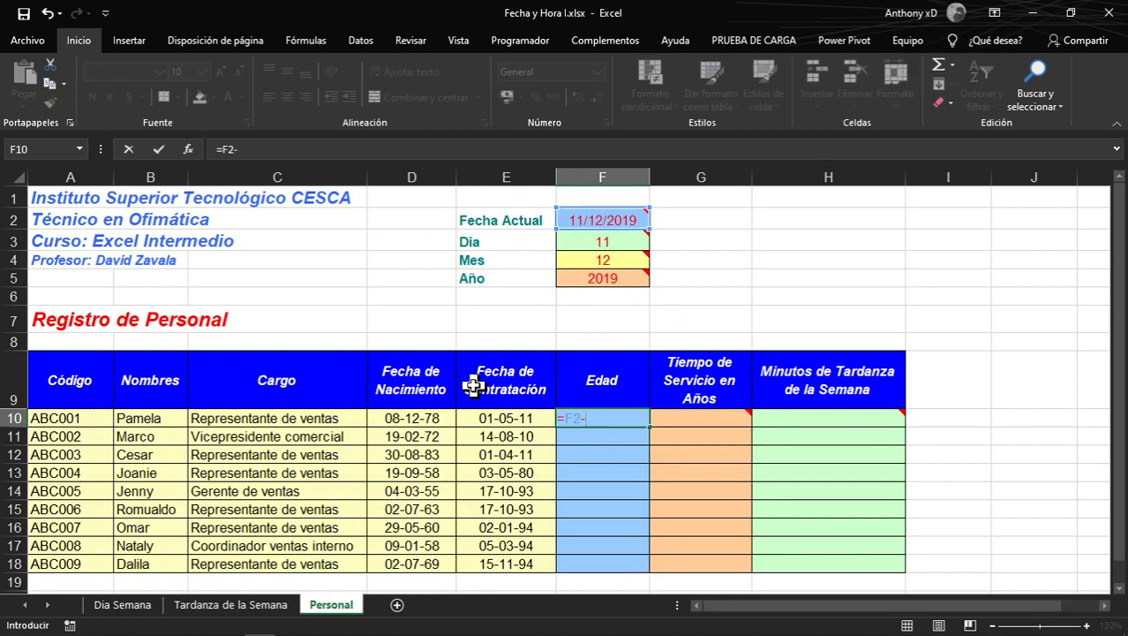
click(422, 415)
key(Return)
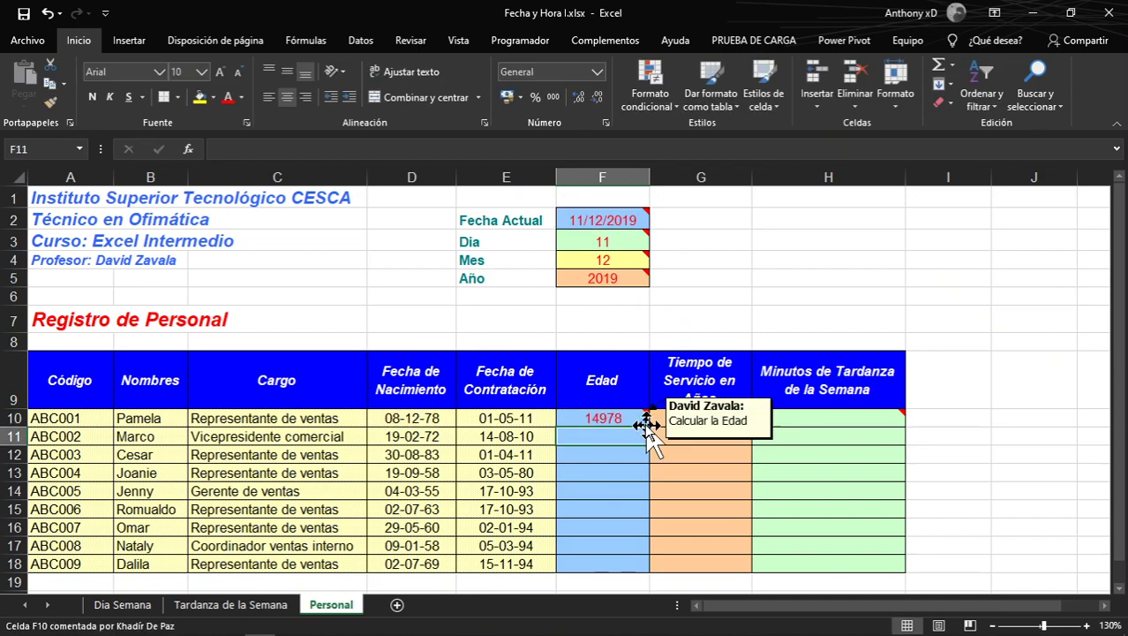
click(618, 415)
drag(649, 427, 633, 574)
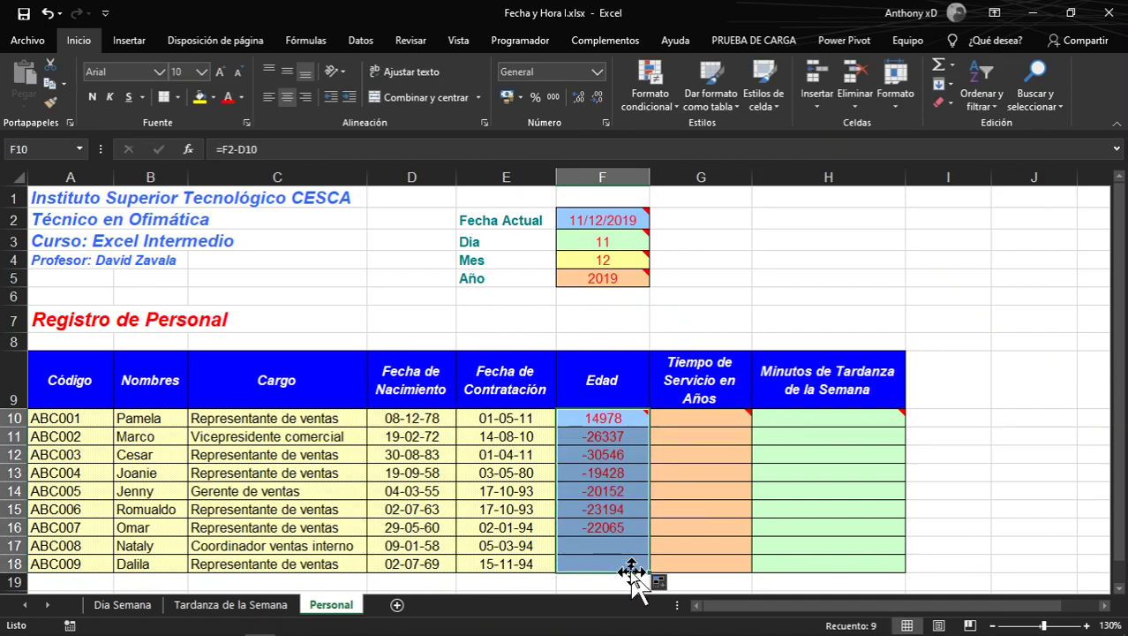
Make the current-date reference in F10 absolute, giving =$F$2-D10, and refill the Edad column down to F18
double_click(595, 411)
double_click(593, 418)
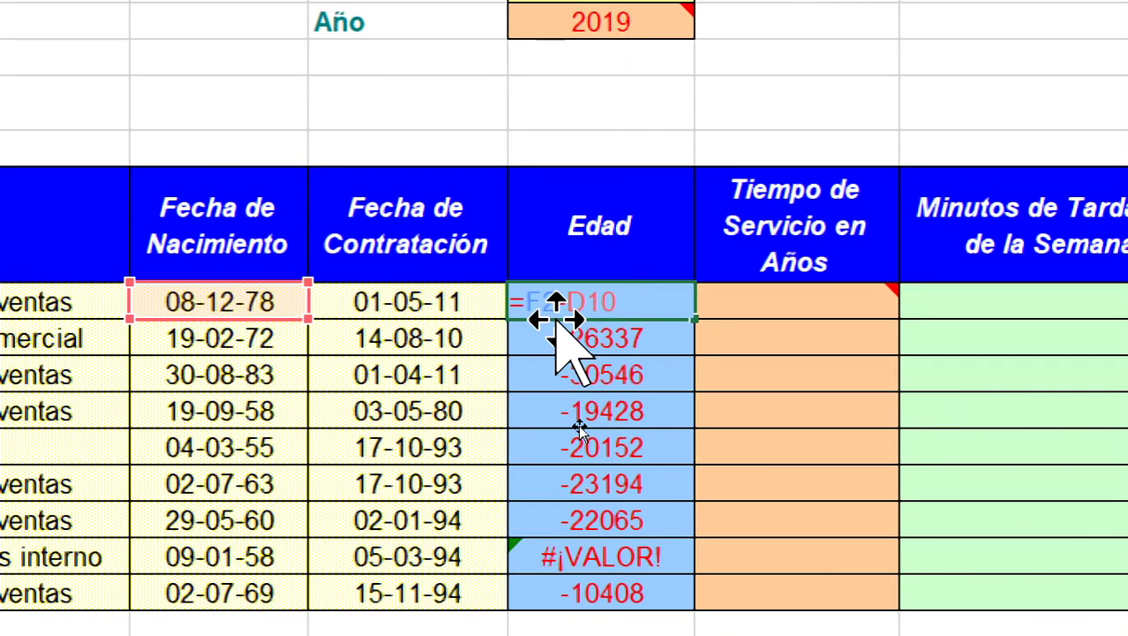
key(F4)
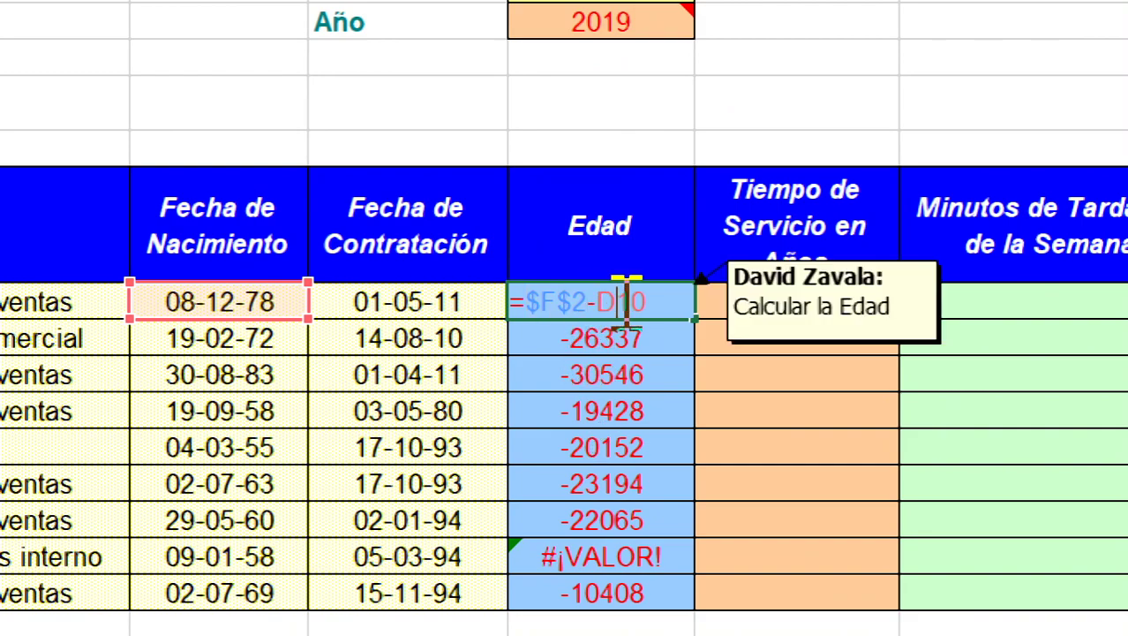
click(666, 300)
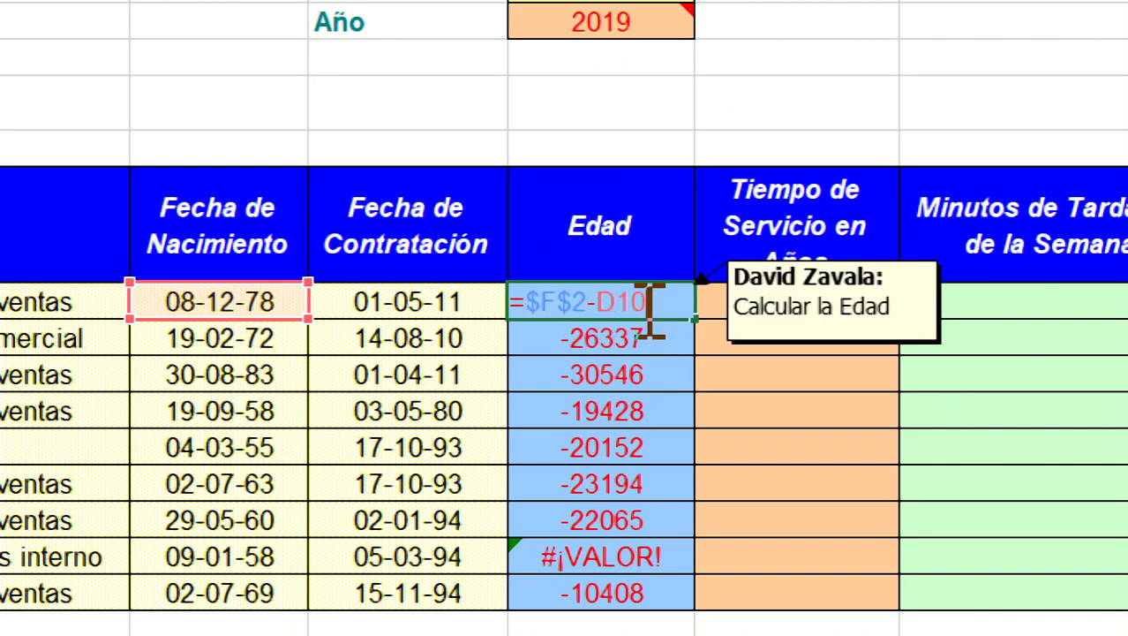
key(ctrl+Return)
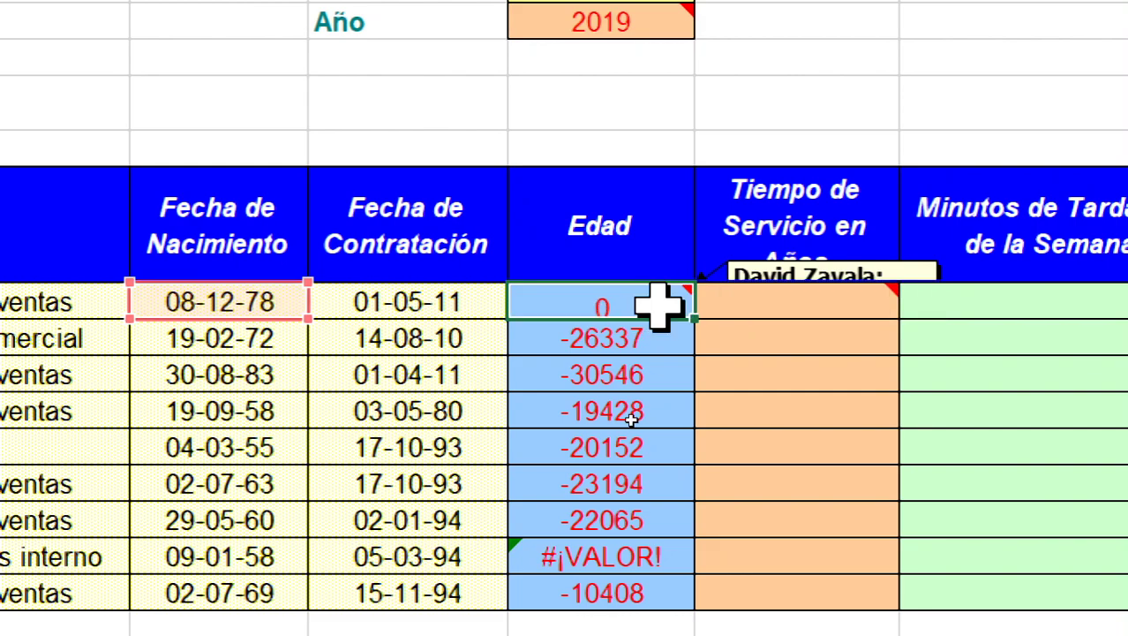
drag(688, 320, 667, 558)
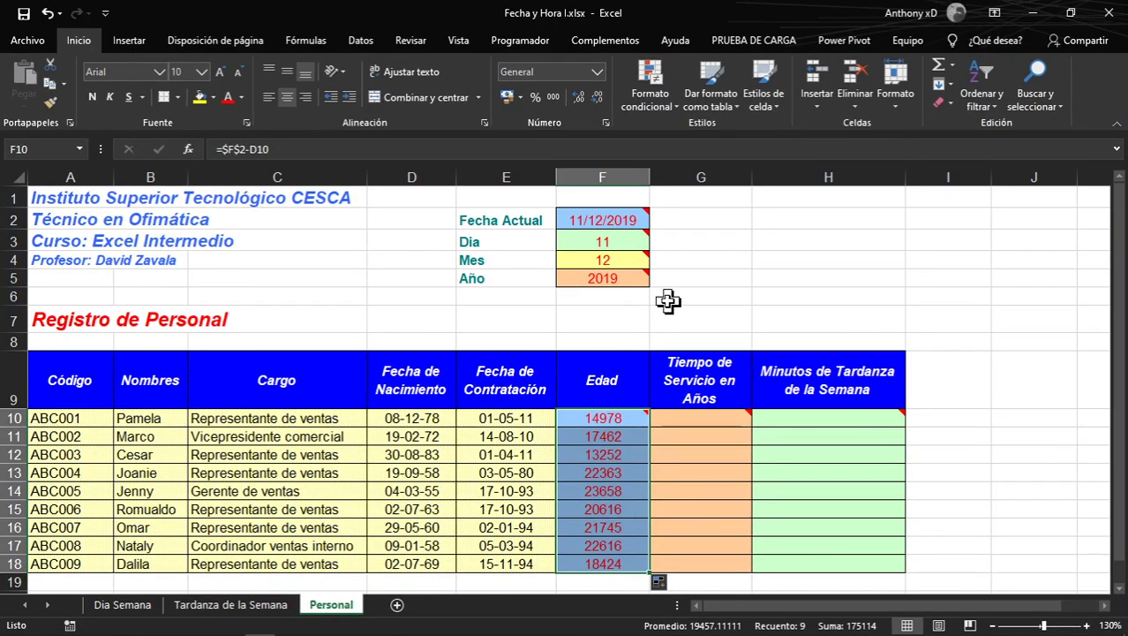
Convert Edad to whole years by changing F10 to =ENTERO(($F$2-D10)/365), and fill it down to F18
double_click(588, 420)
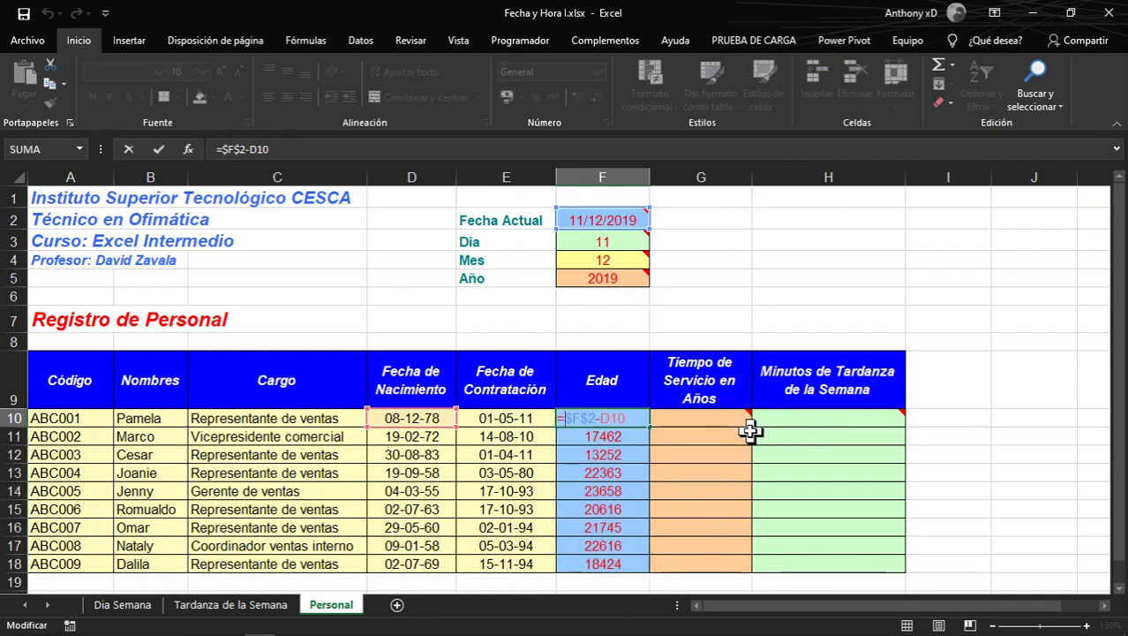
text(()
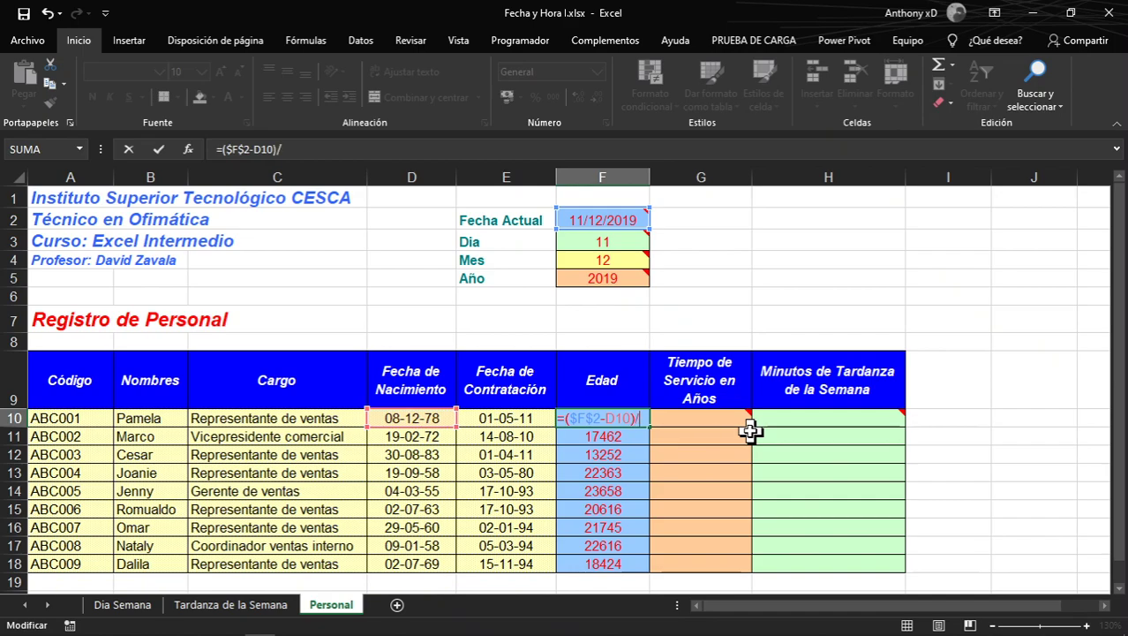
text()/365)
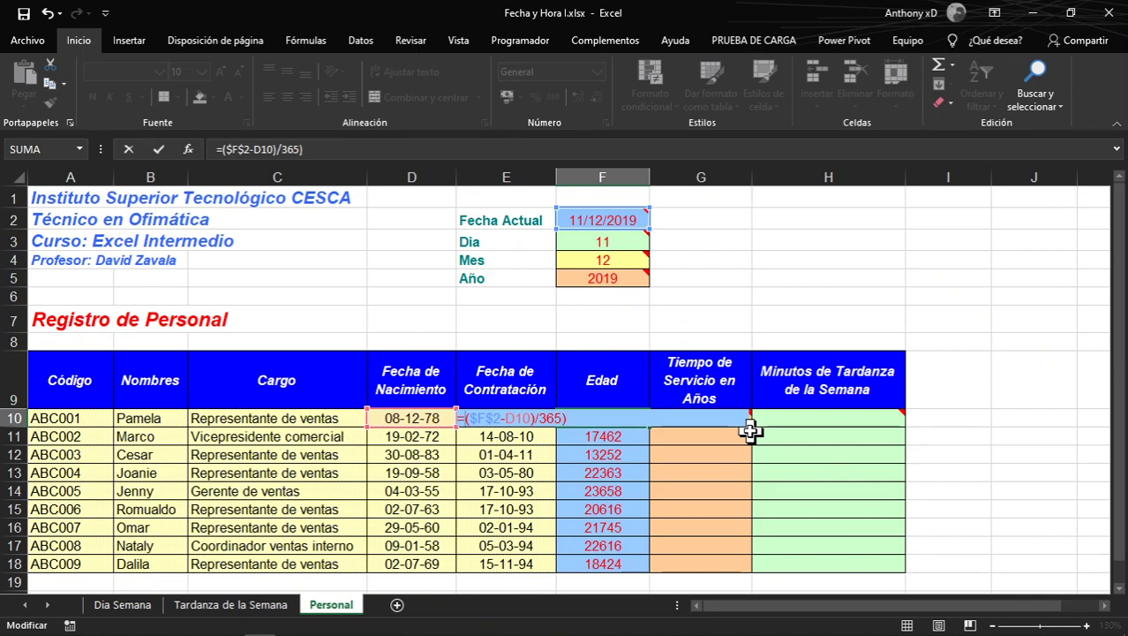
text(()
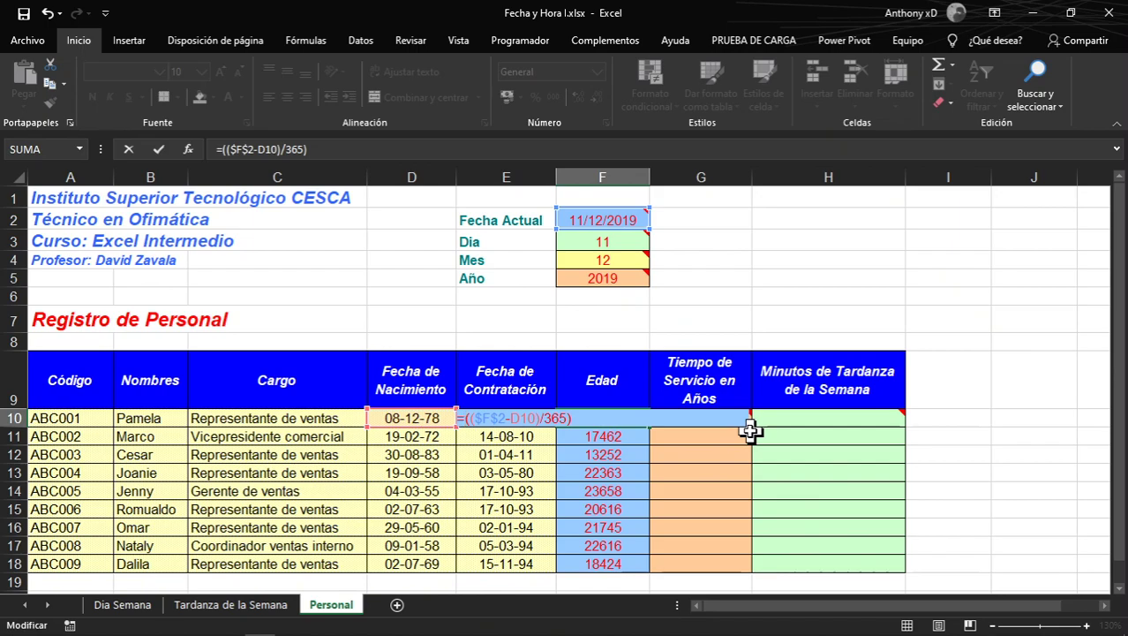
text(ENTERO)
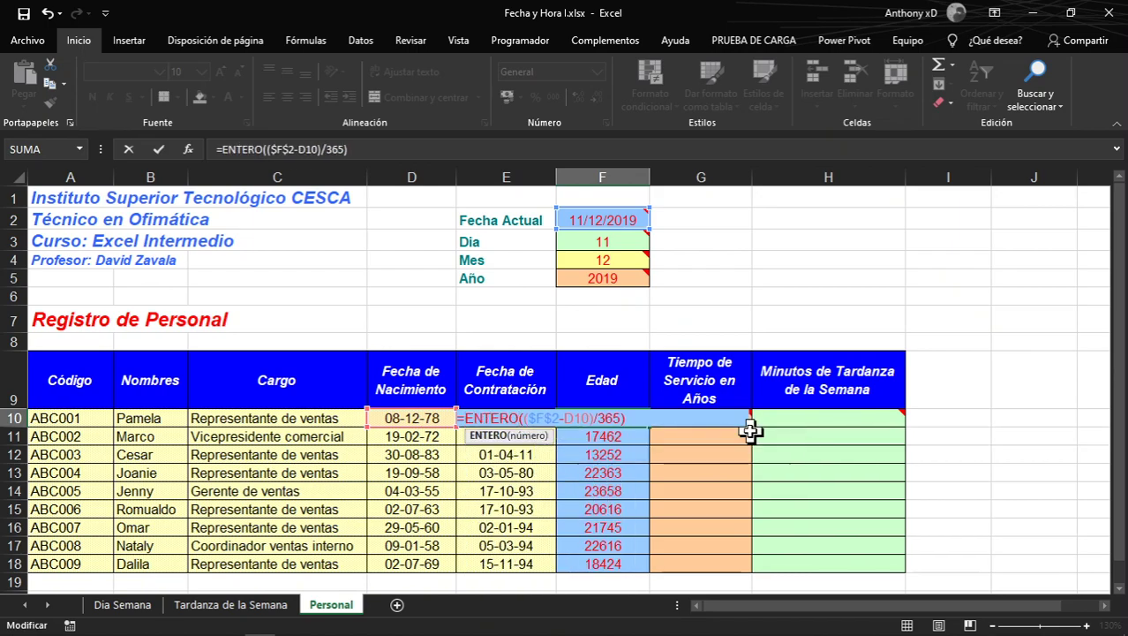
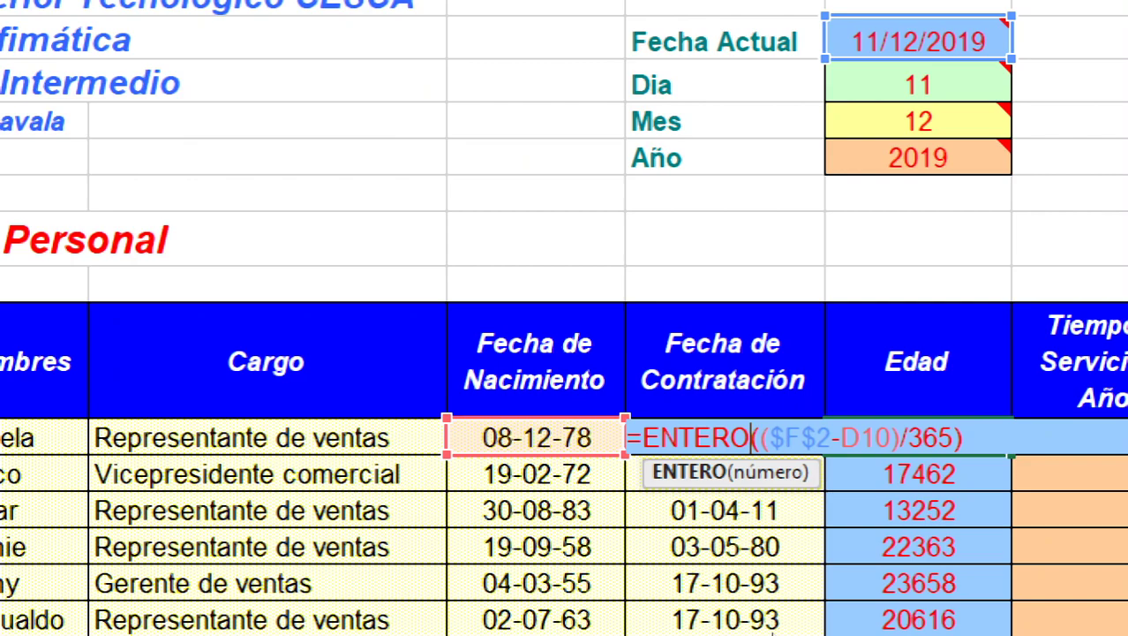
key(Return)
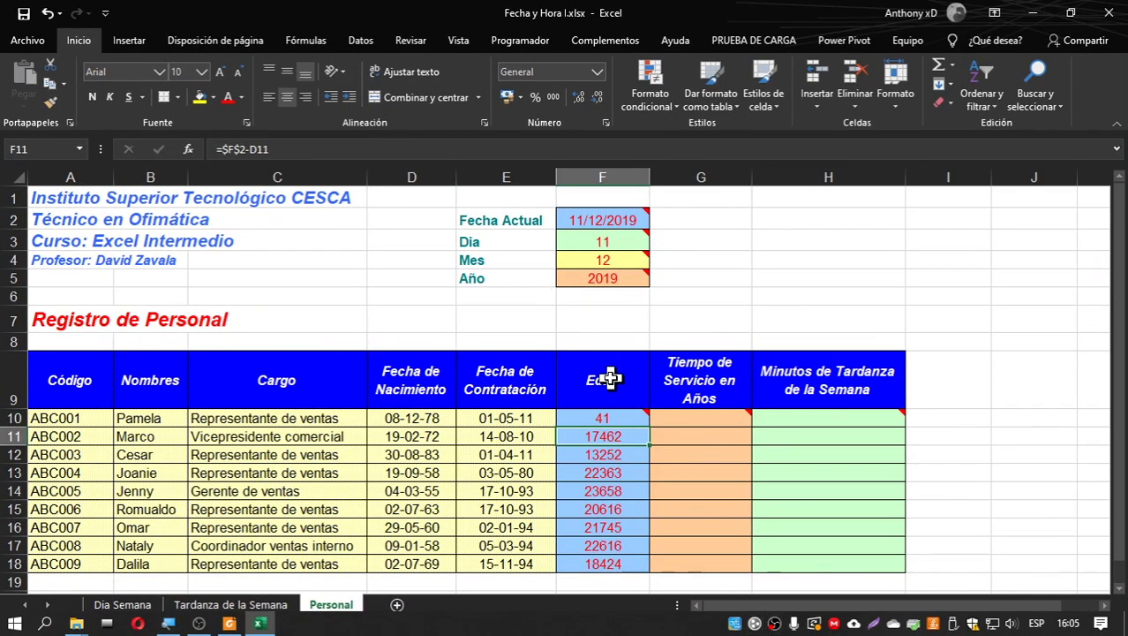
click(629, 419)
drag(649, 429, 627, 576)
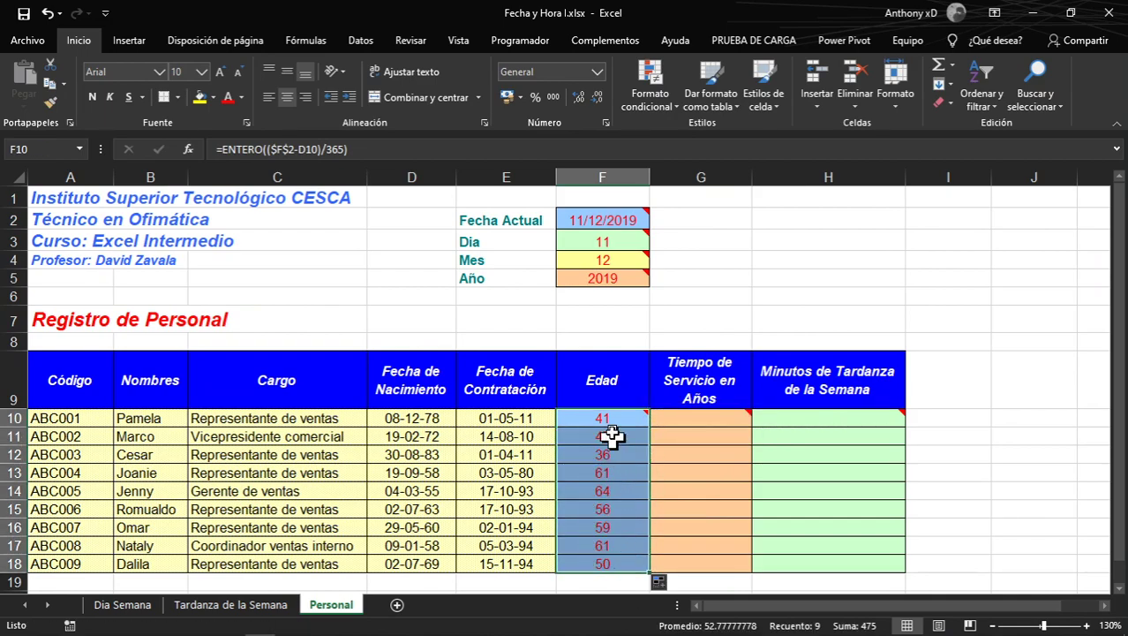
Calculate the service time in days in G10 by entering =$F$2-E10 with an absolute reference to the current date
mouse_move(608, 411)
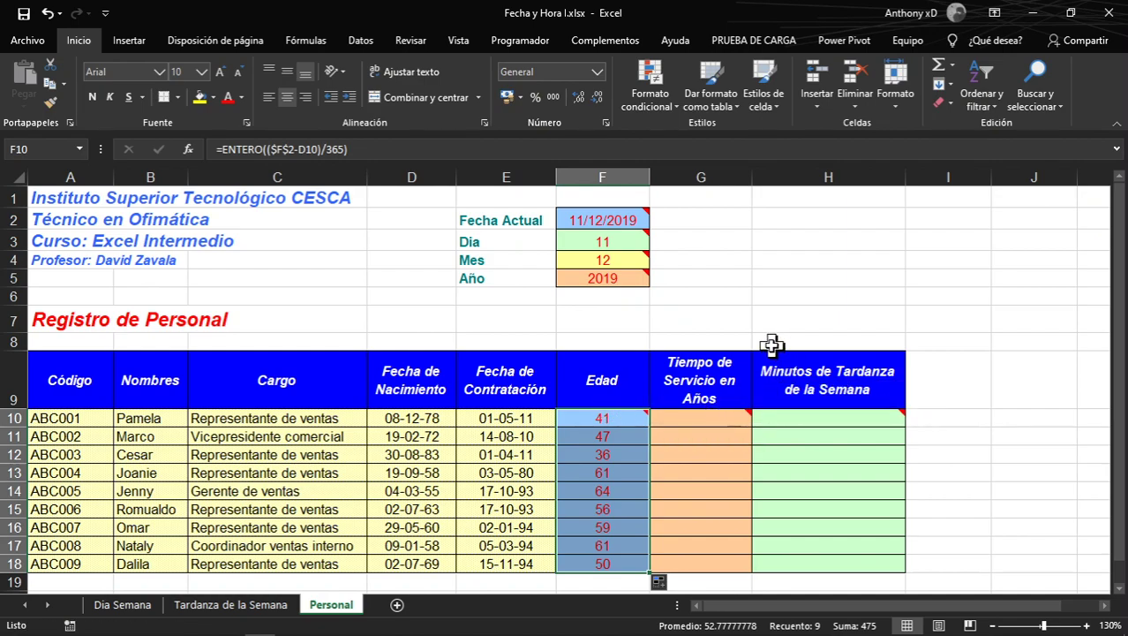
mouse_move(733, 422)
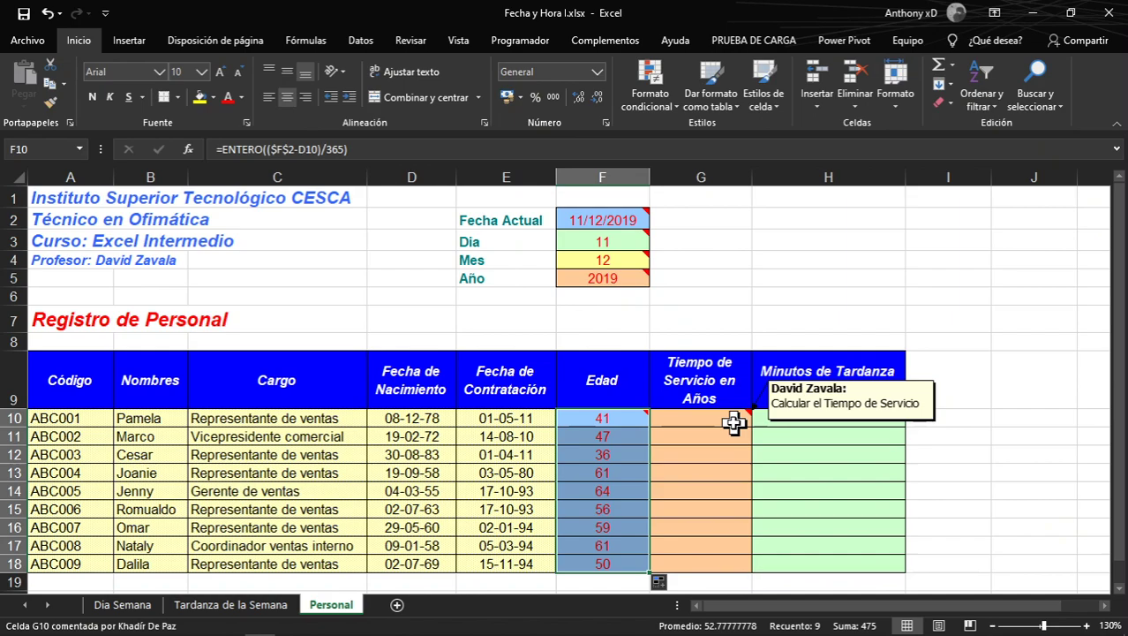
click(732, 423)
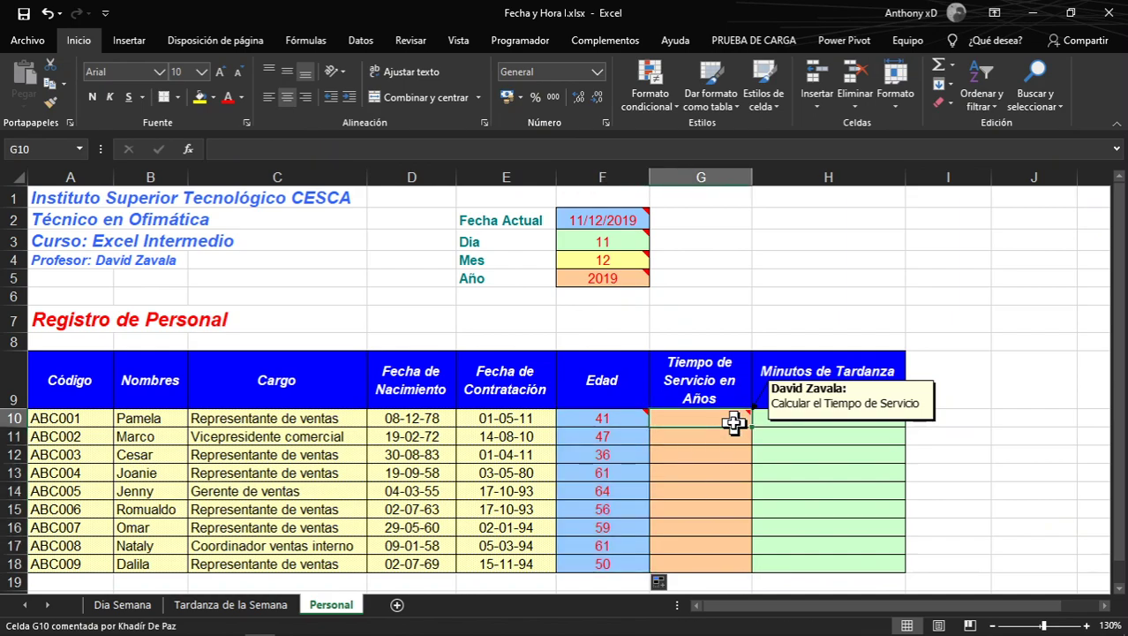
text(=)
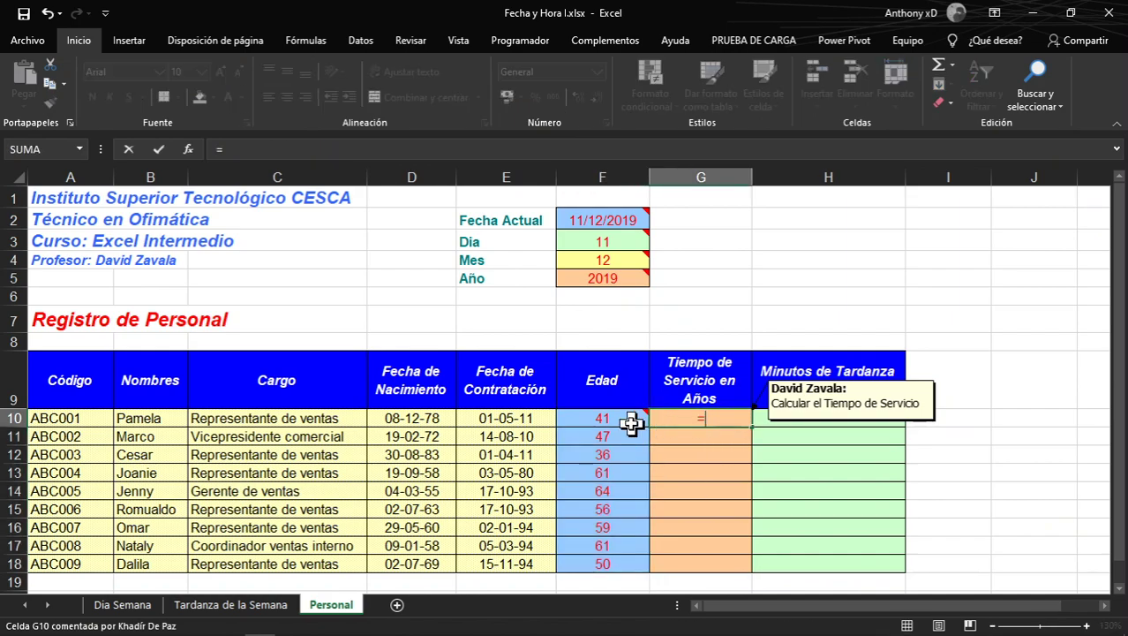
click(596, 219)
mouse_move(597, 219)
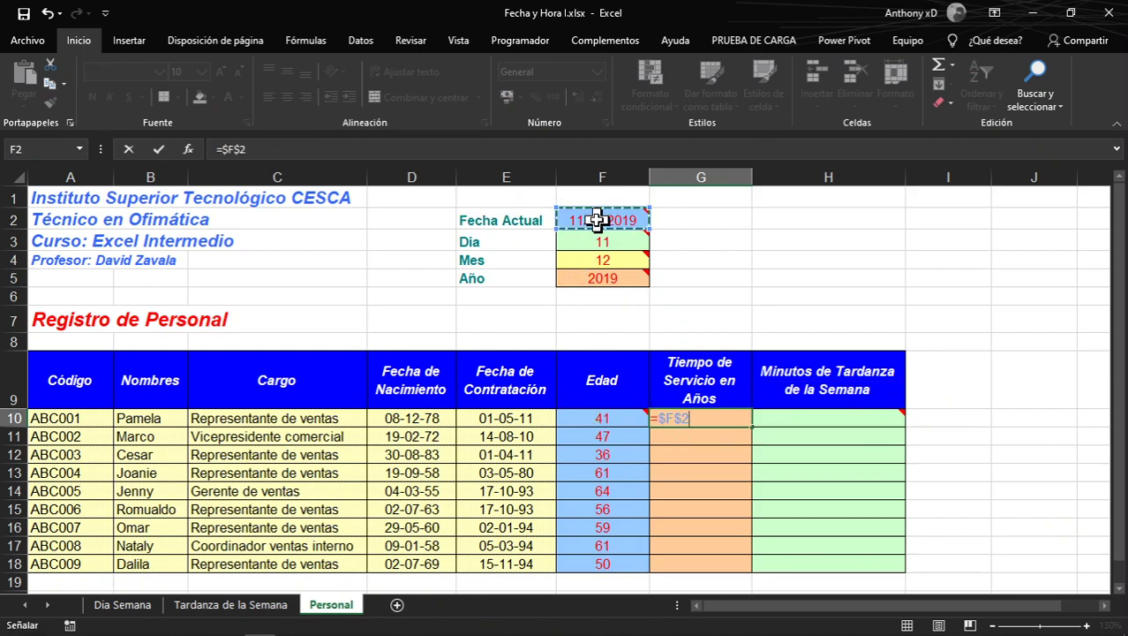
key(F4)
text(-)
click(535, 415)
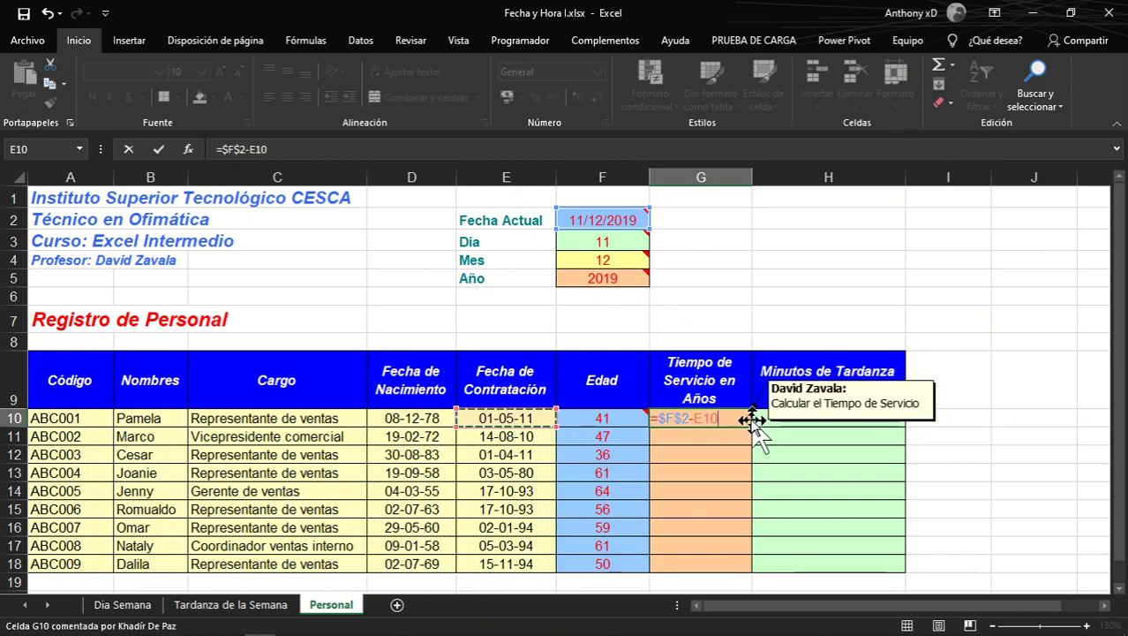
key(Return)
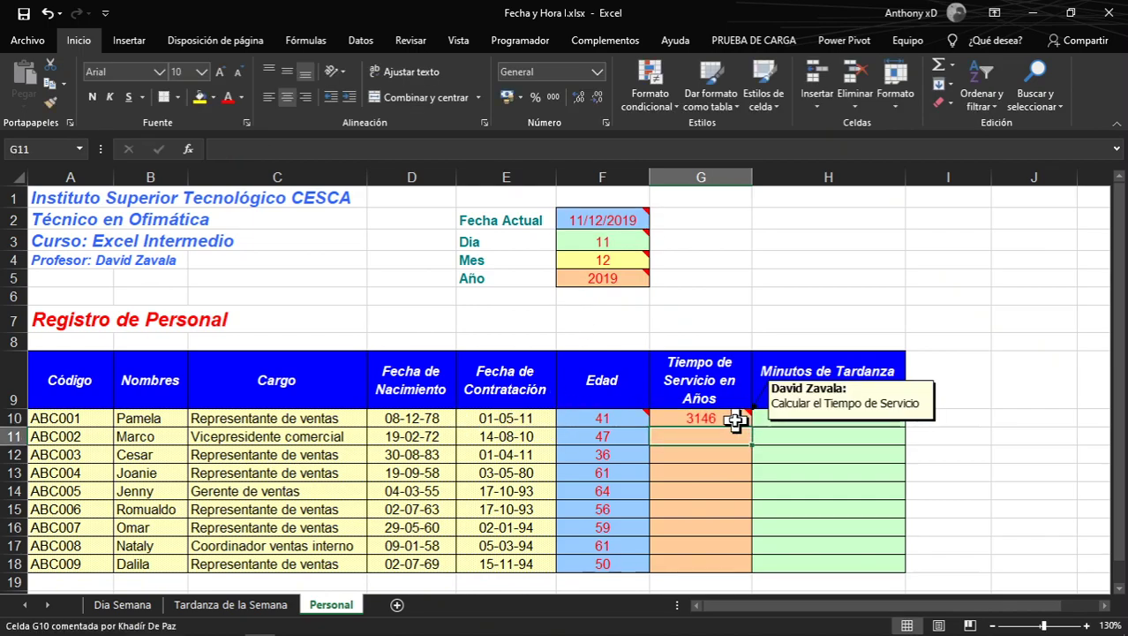
Convert the service time in G10 to whole years by changing the formula to =ENTERO(($F$2-E10)/365)
double_click(736, 420)
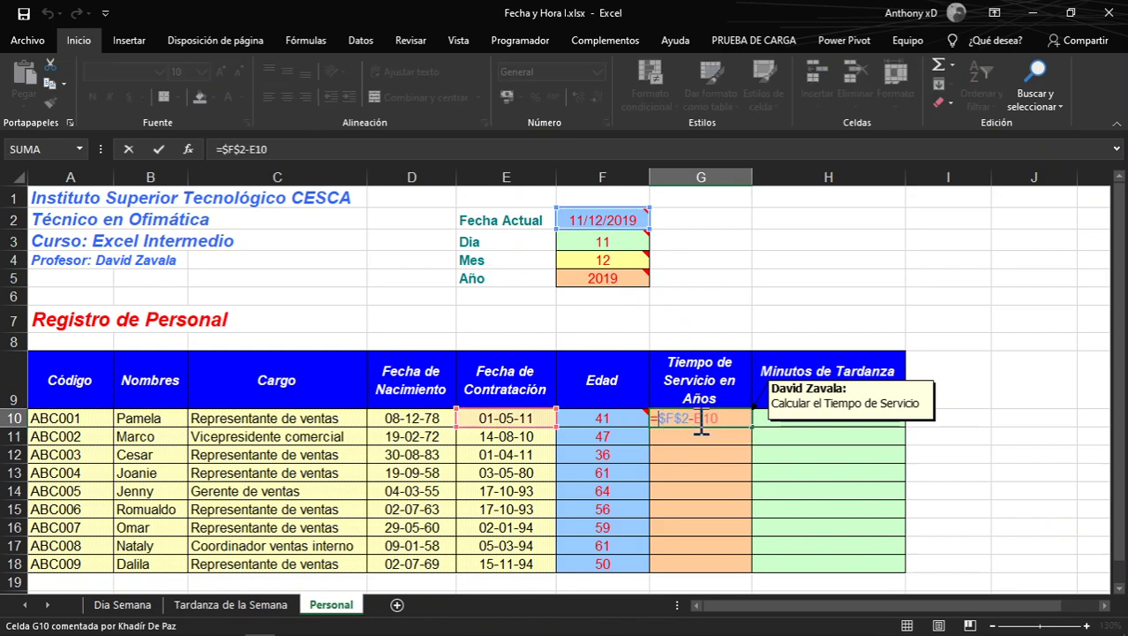
text(()
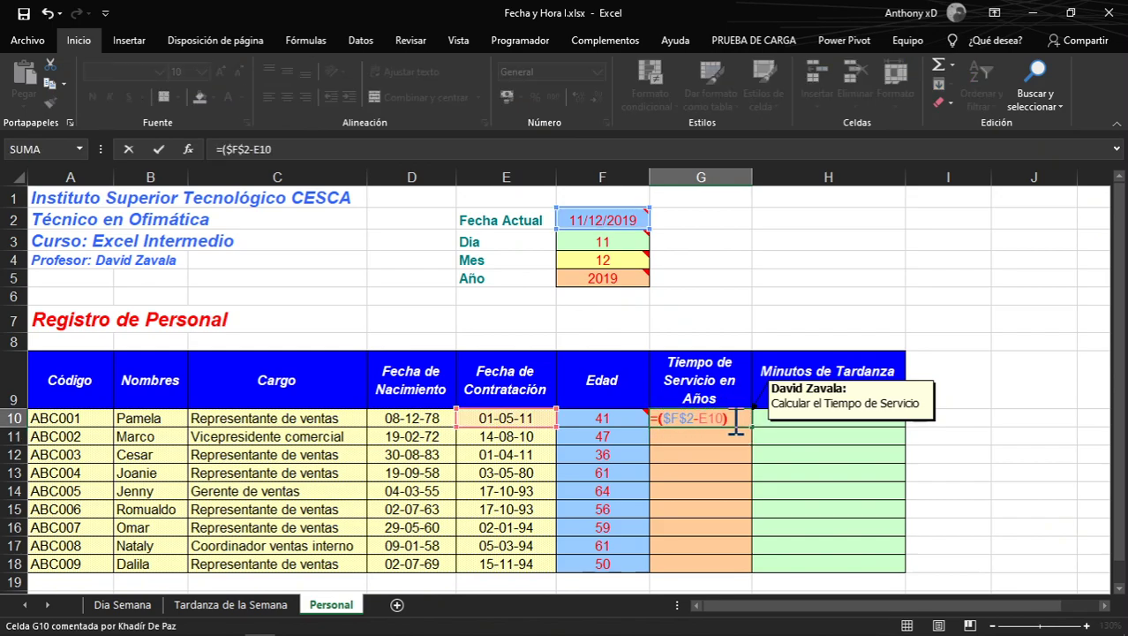
text()/365)
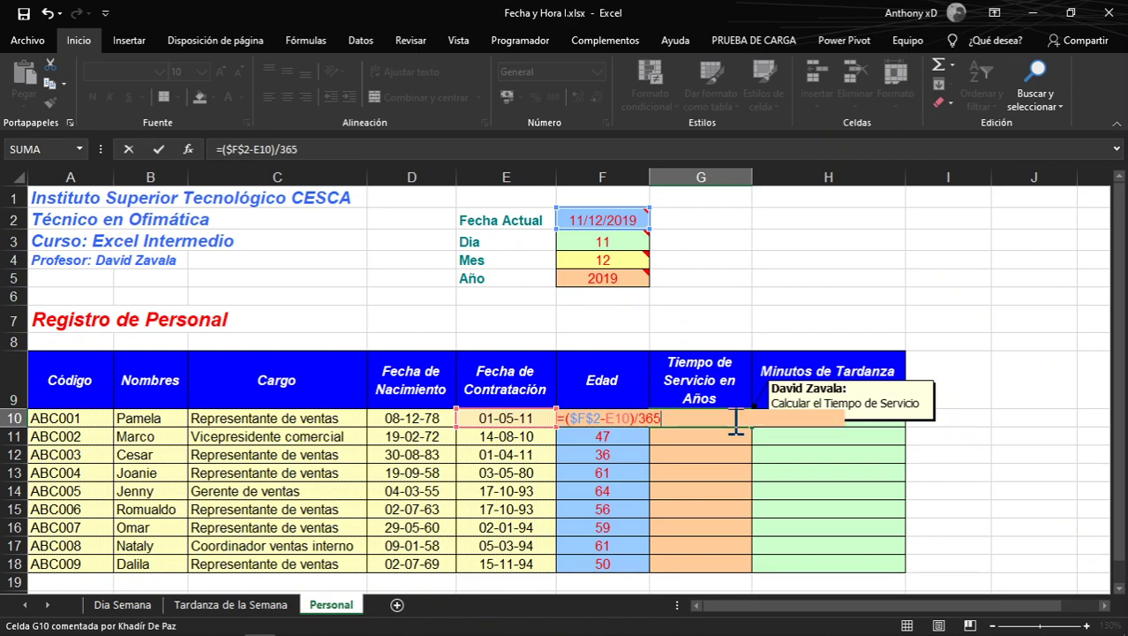
click(566, 418)
text(()
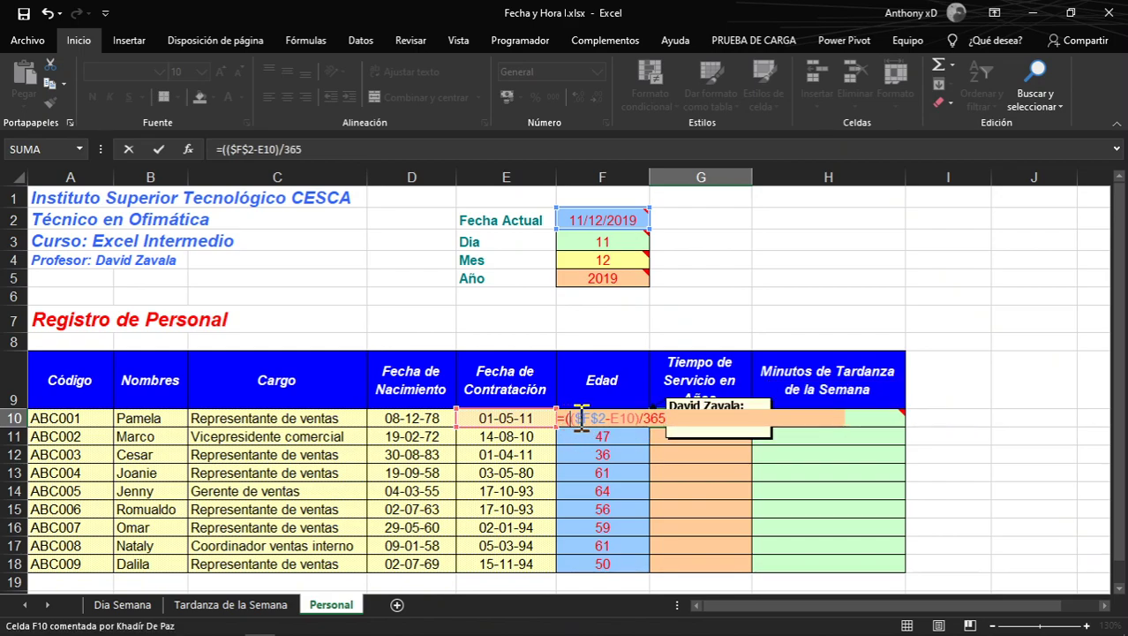
text(ENTERO)
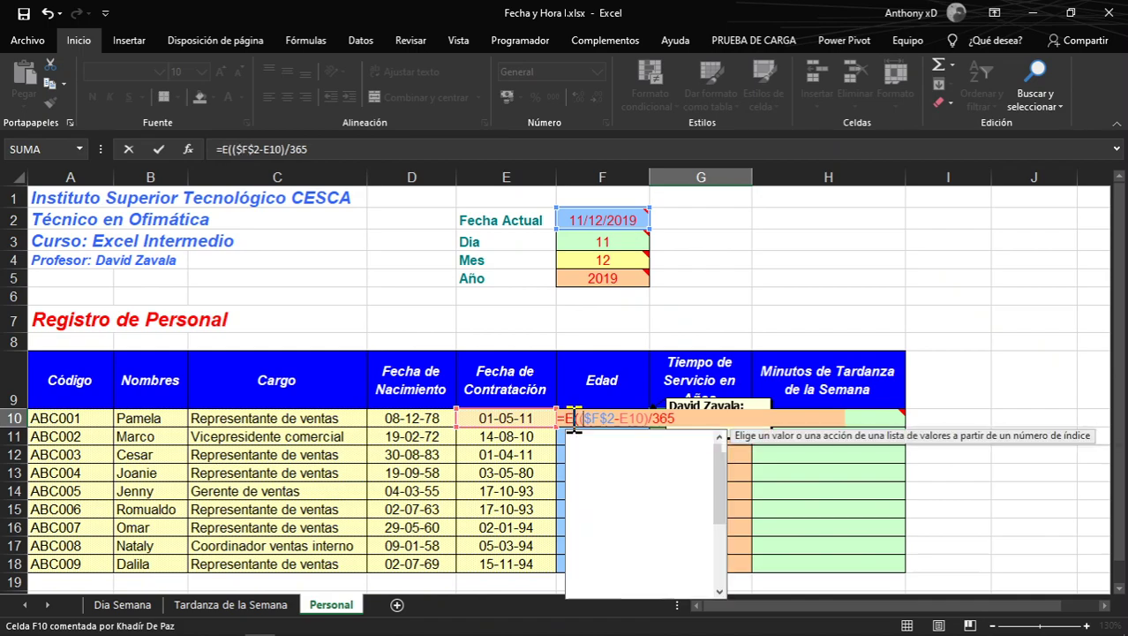
click(734, 417)
text())
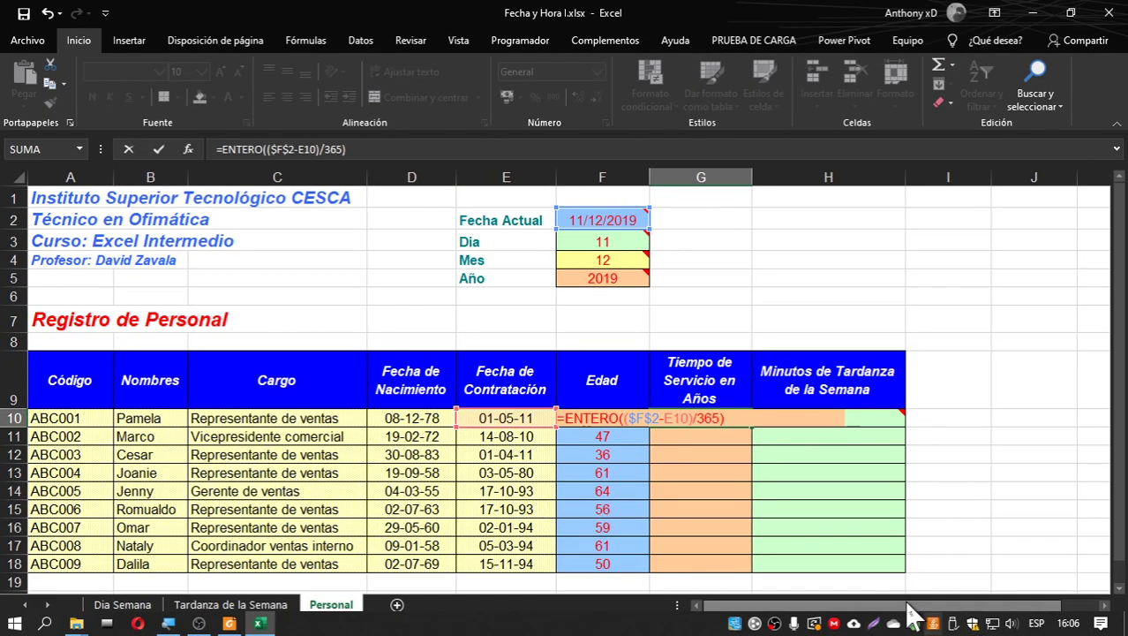
key(Return)
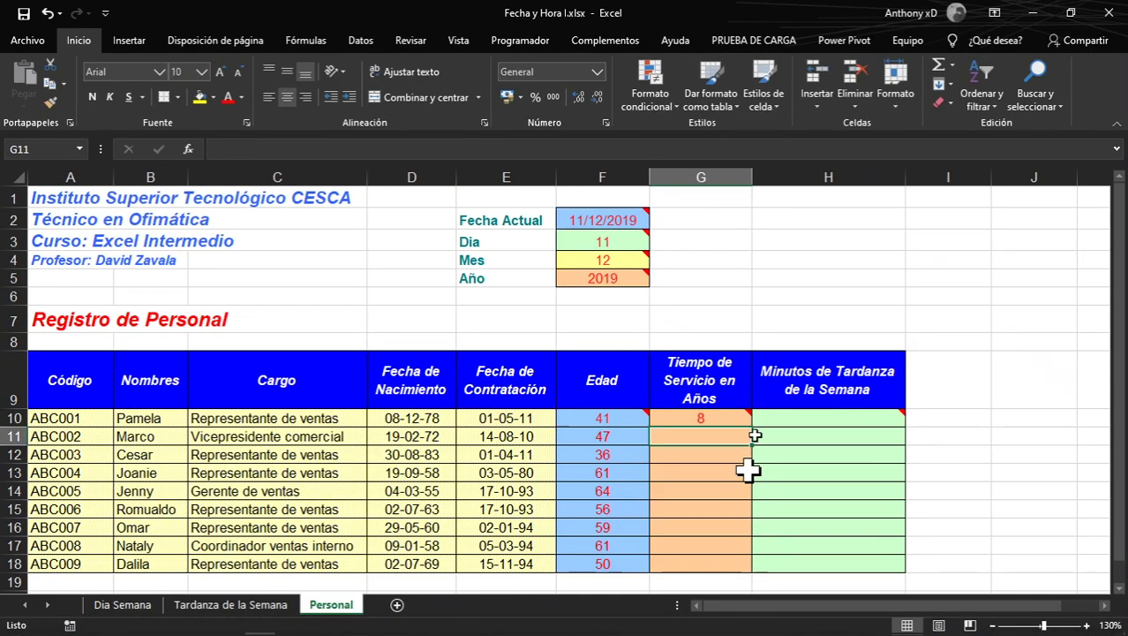
Fill the Tiempo de Servicio en Años formula from G10 down to G18
click(722, 417)
drag(750, 426, 752, 552)
drag(754, 569, 748, 504)
scroll(890, 381, up, 1)
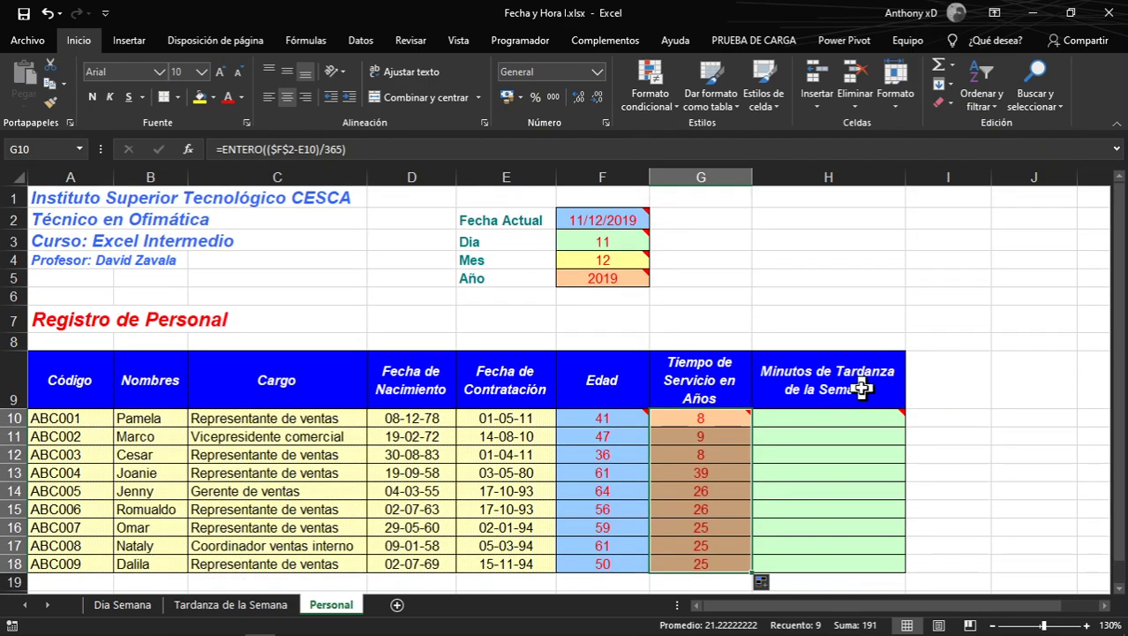
Bring the weekly lateness into H10 with ='Tardanza de la Semana'!I11, and fill the formula down to H18
click(818, 420)
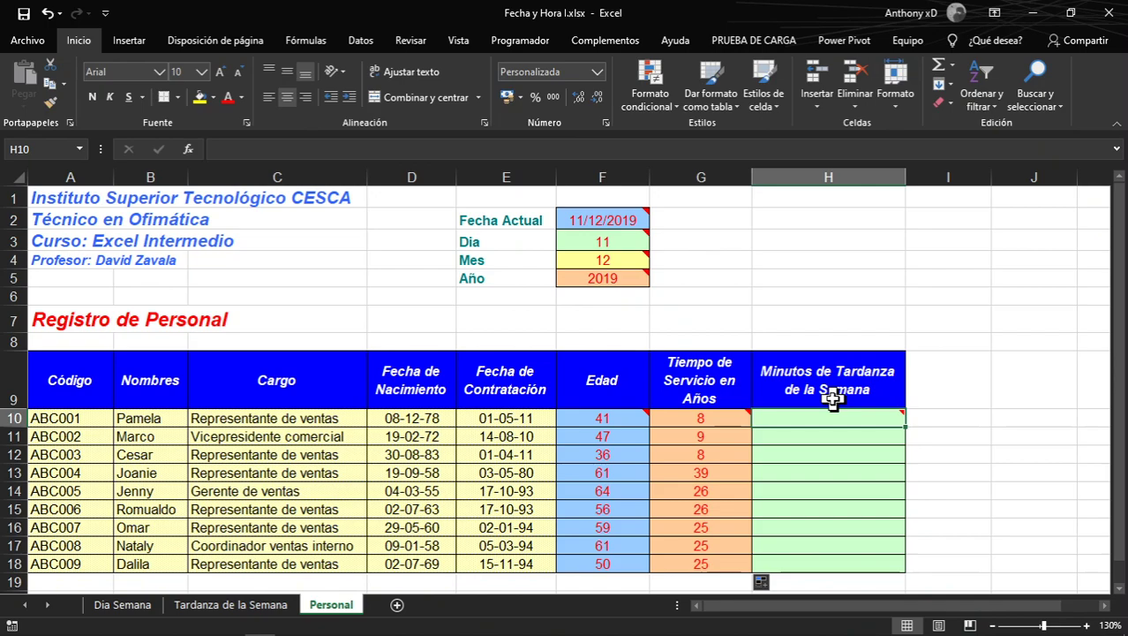
mouse_move(802, 417)
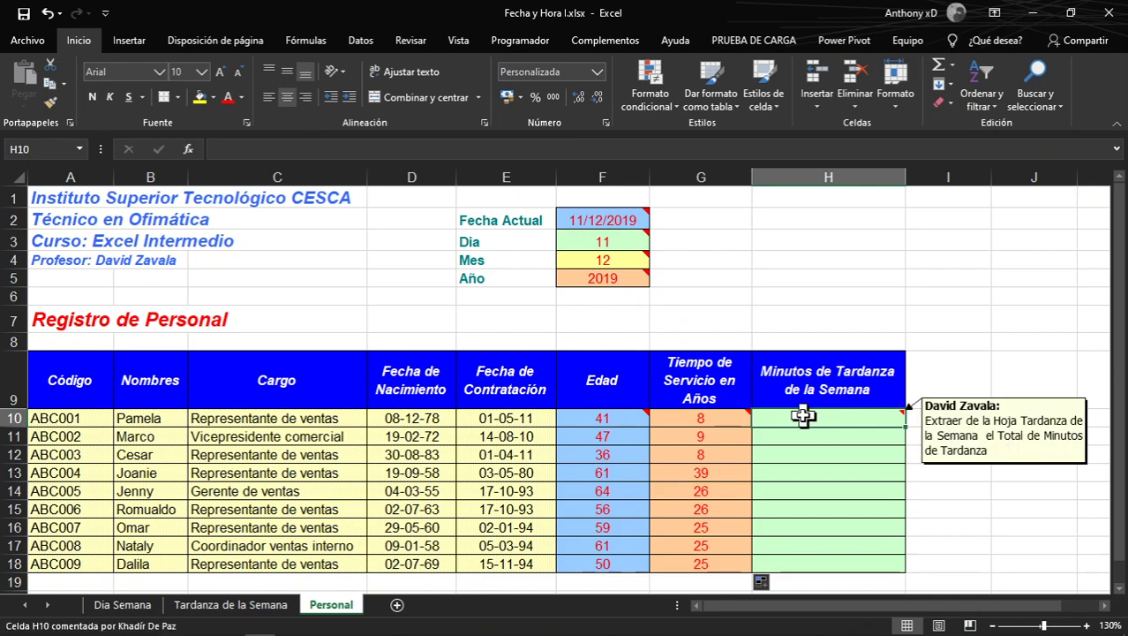
text(=)
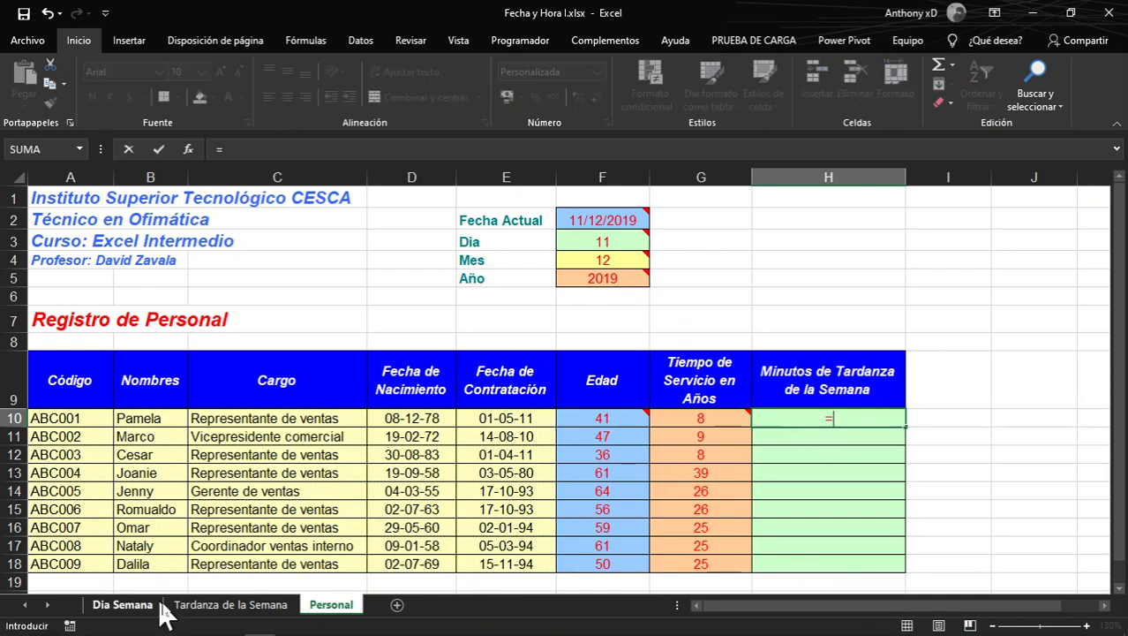
click(225, 606)
click(746, 415)
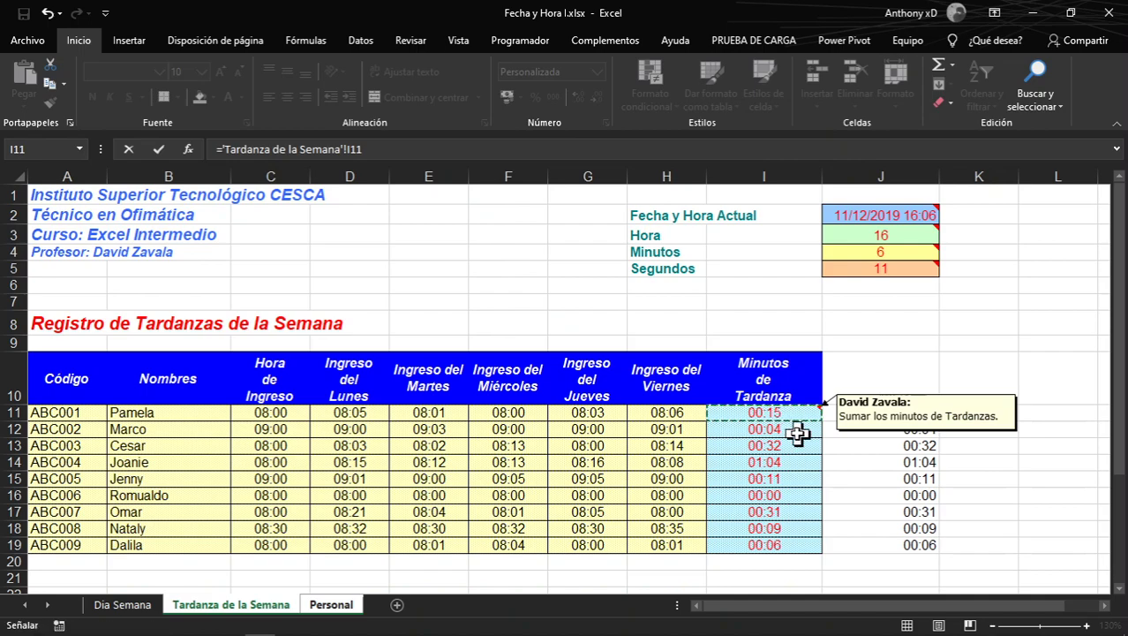
key(Return)
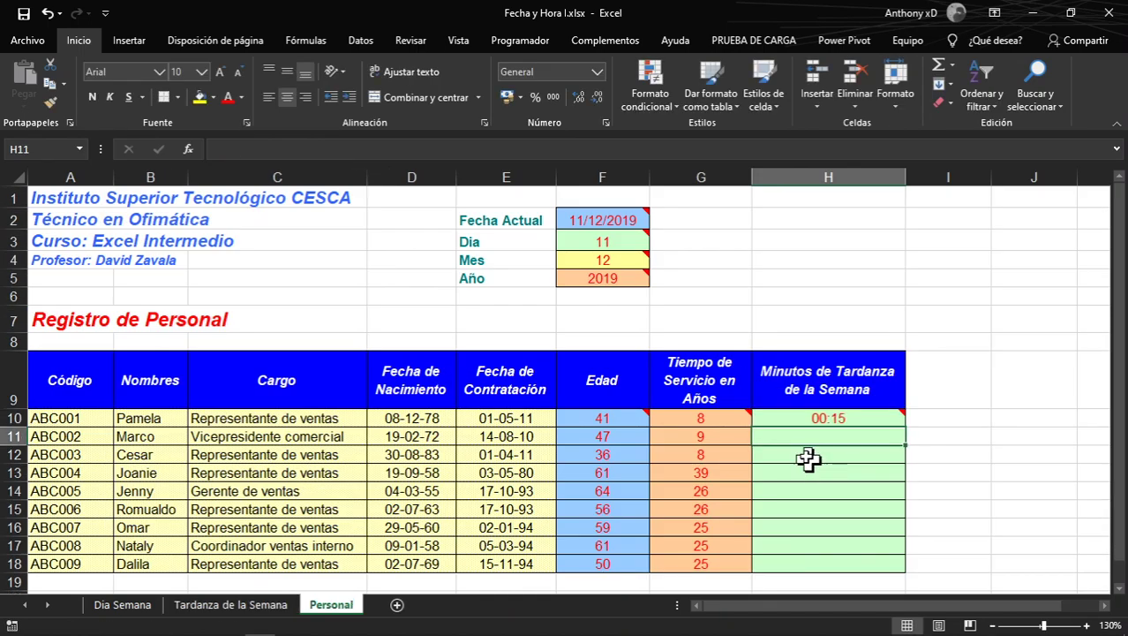
click(896, 418)
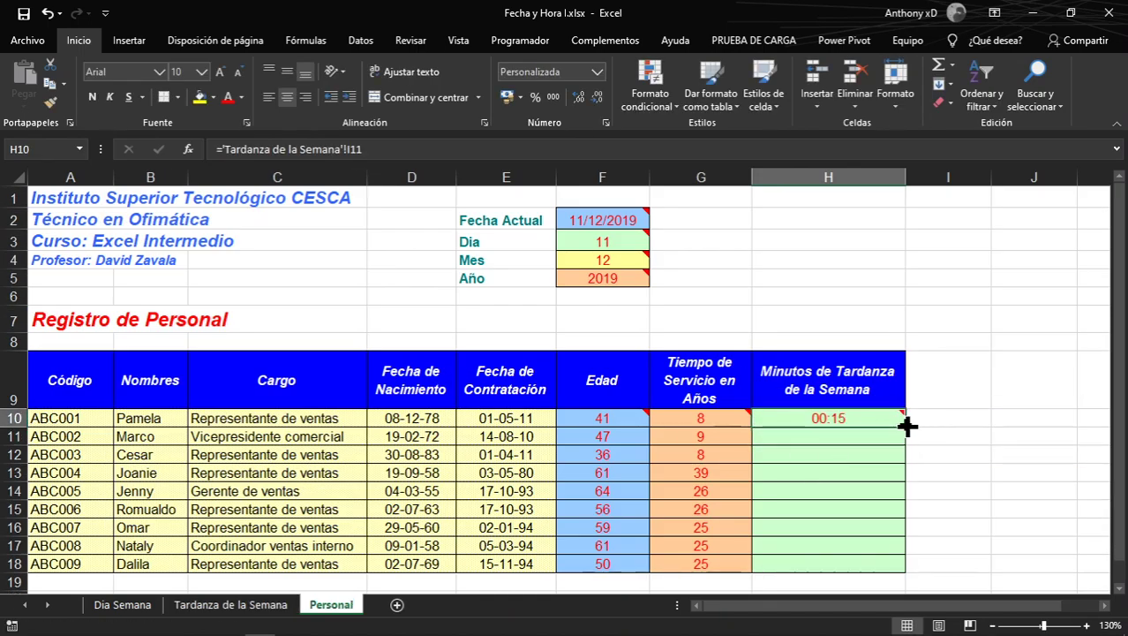
drag(907, 426, 892, 568)
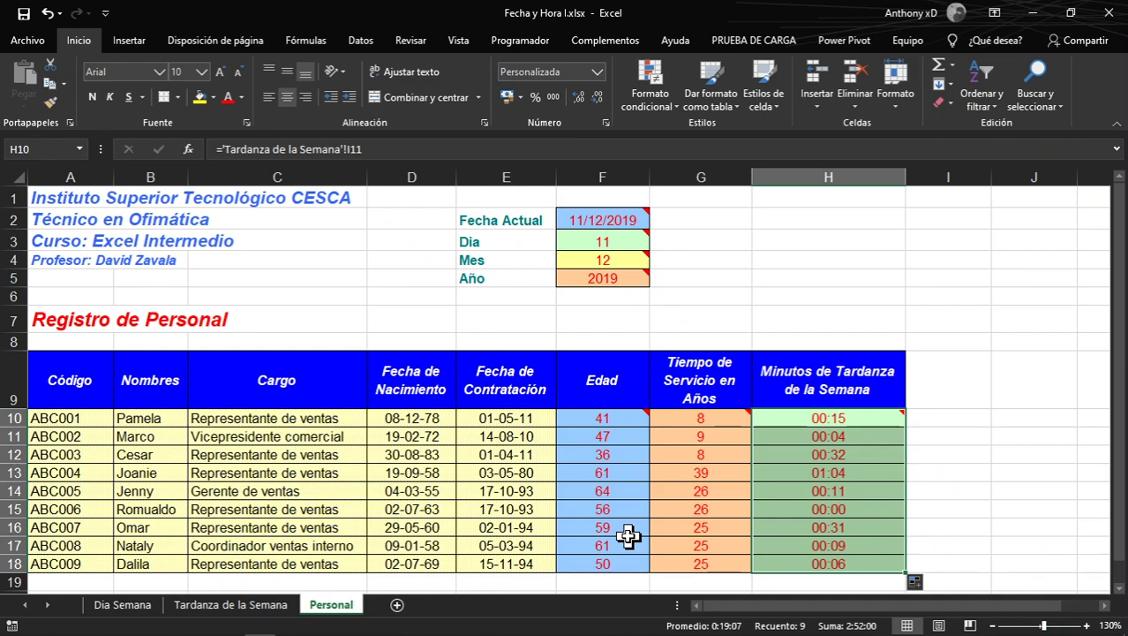
Compare the first employee's code and name on the Tardanza de la Semana sheet with those on the Personal sheet
click(212, 609)
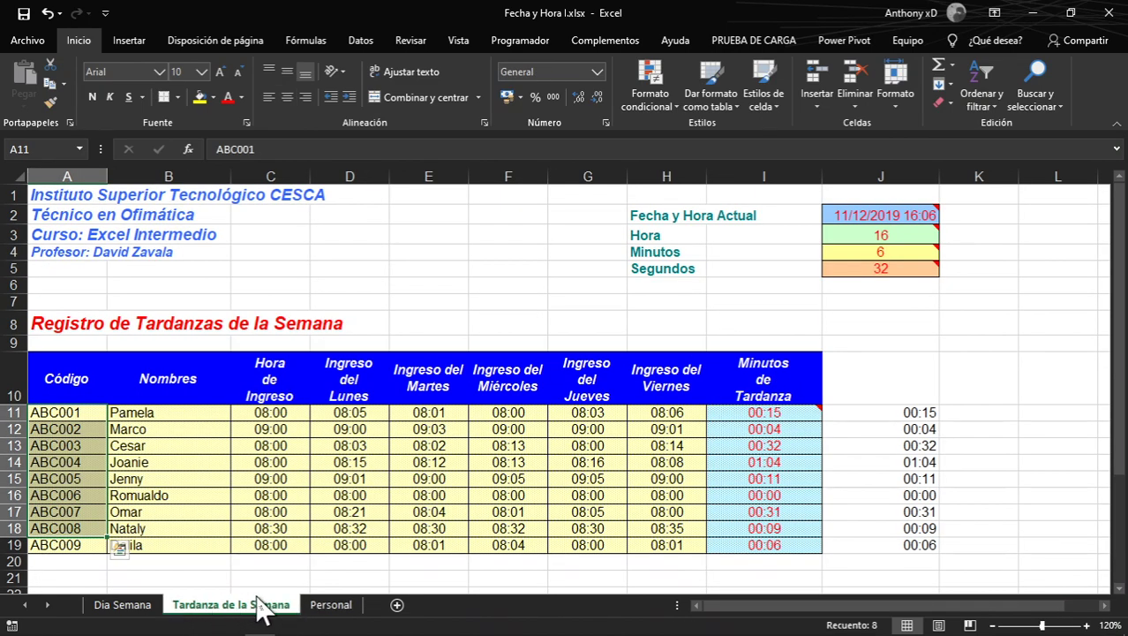
click(131, 409)
click(71, 413)
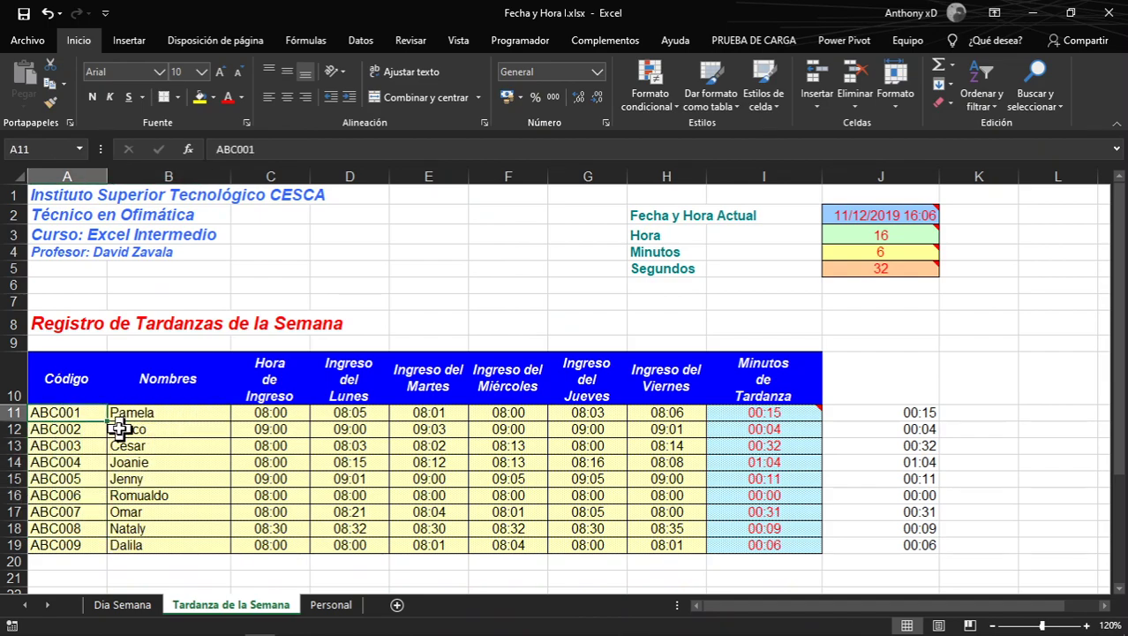
click(141, 412)
click(349, 609)
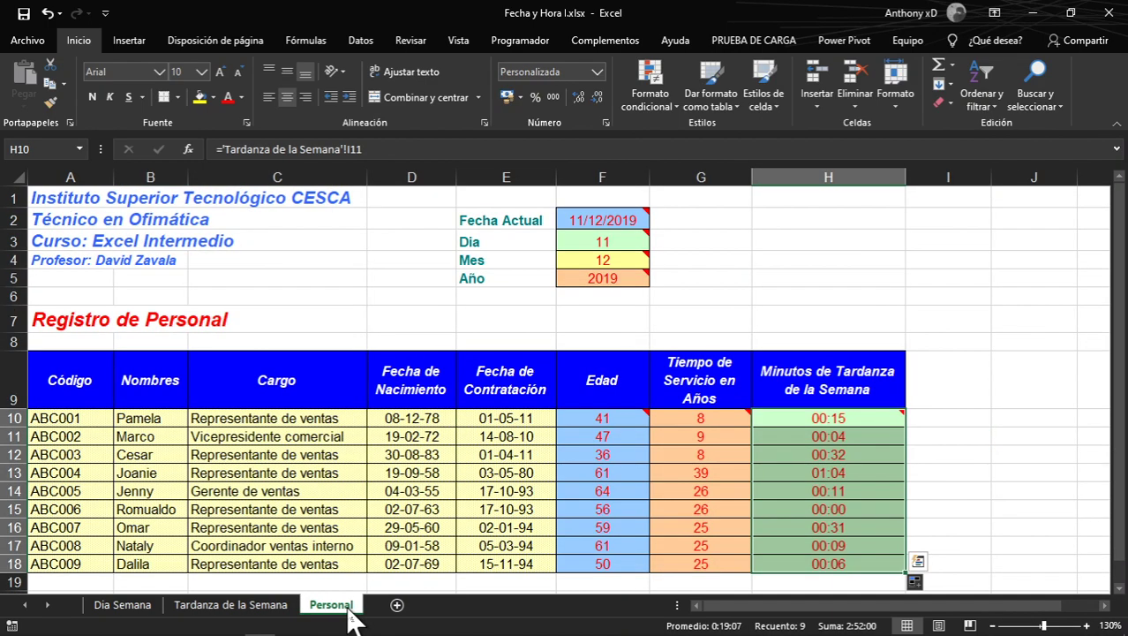
click(151, 417)
click(68, 417)
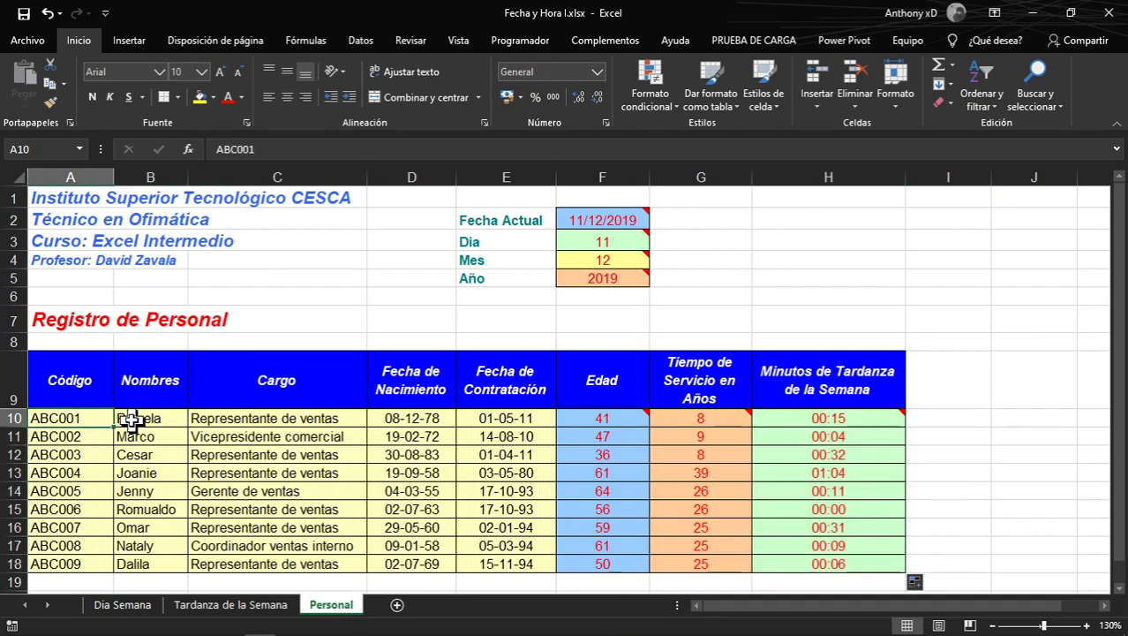
click(137, 417)
Replace the name in B11 of Tardanza de la Semana with the second employee's name, and check H10 on the Personal sheet
click(267, 612)
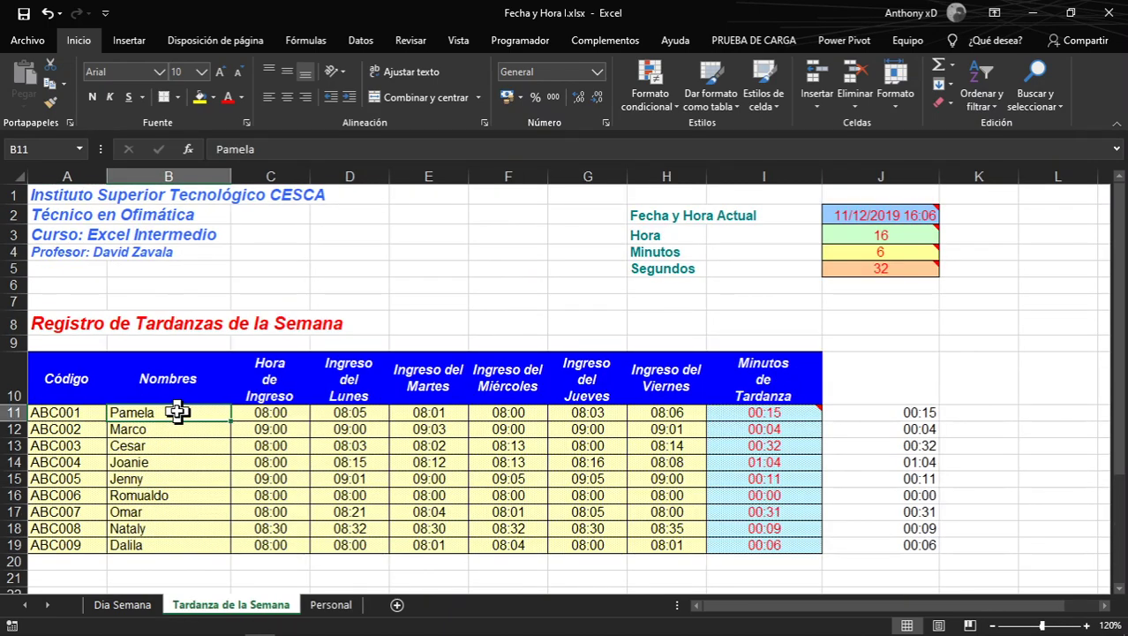
text(marco)
key(Return)
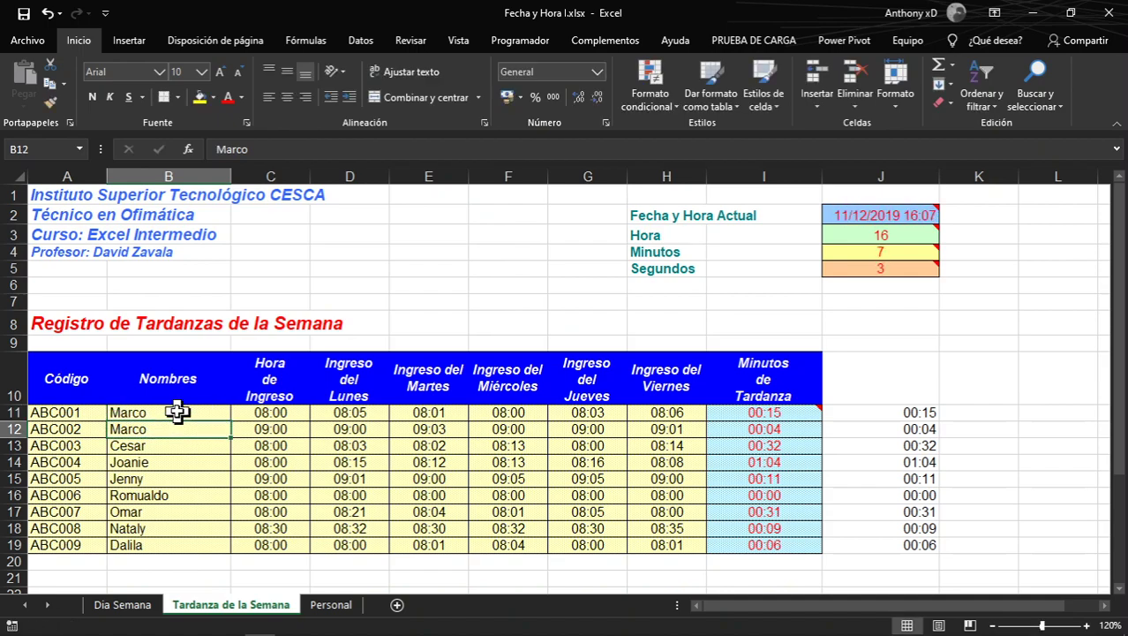
click(182, 413)
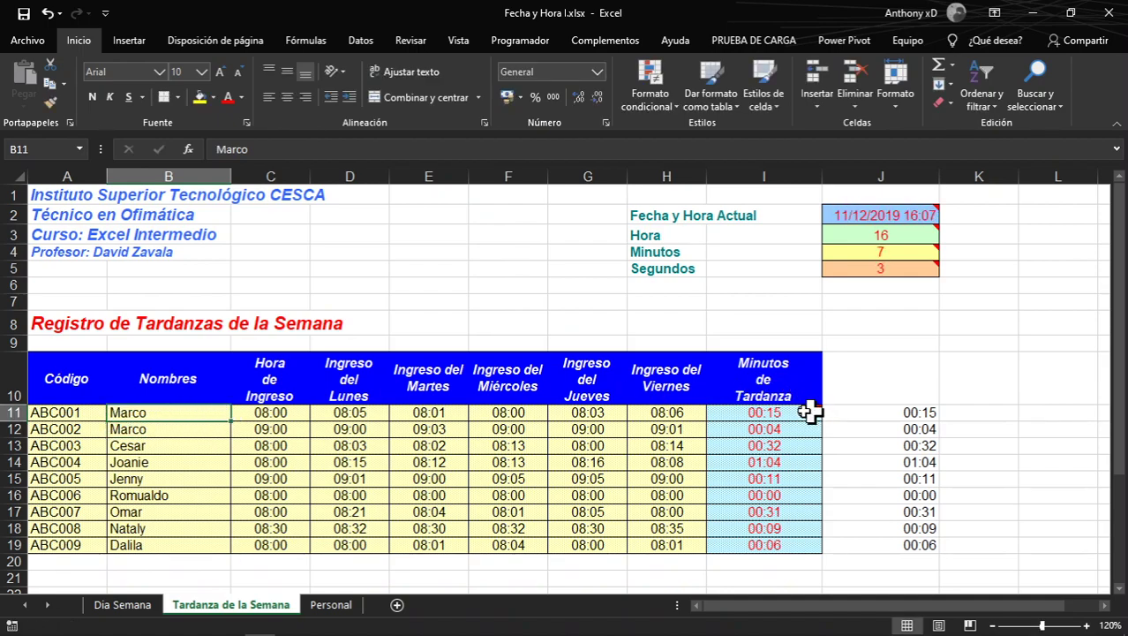
mouse_move(777, 416)
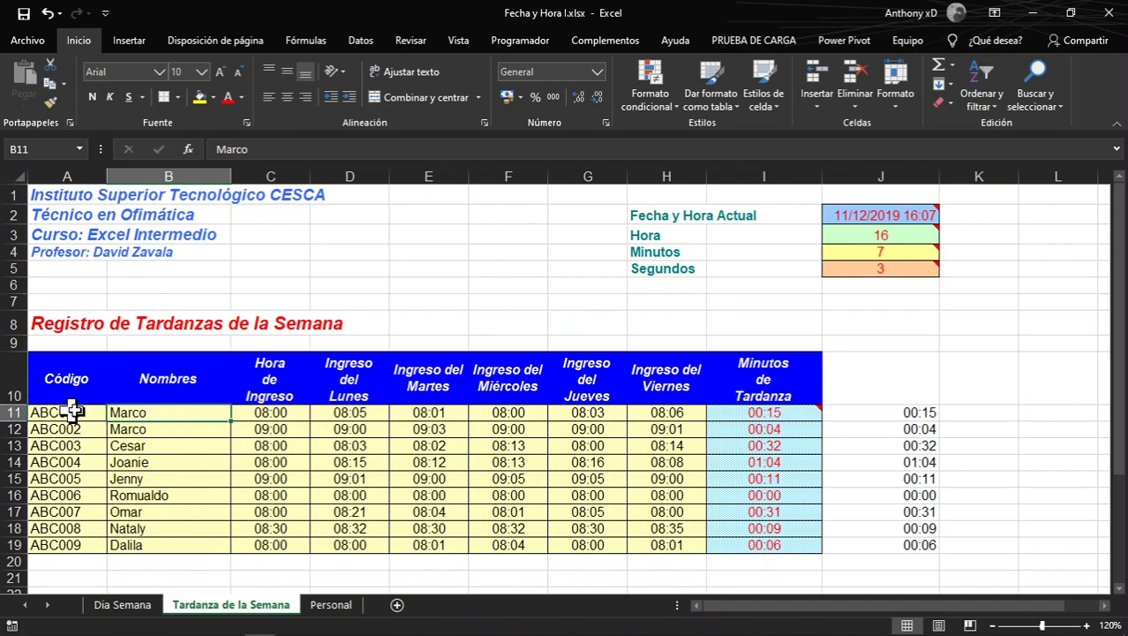
click(331, 606)
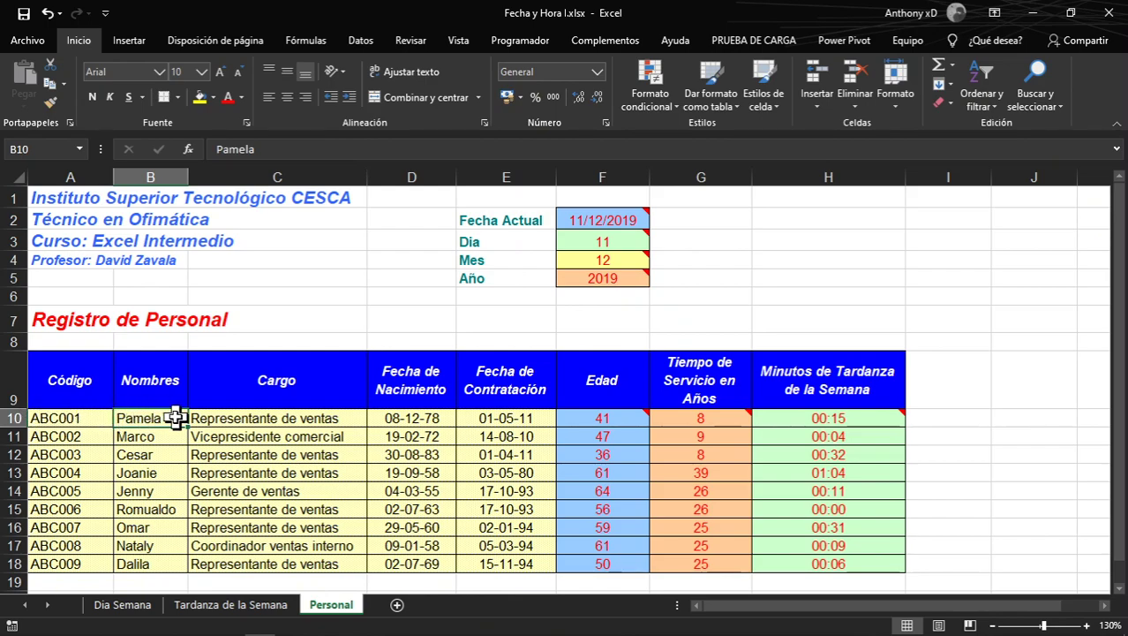
click(850, 419)
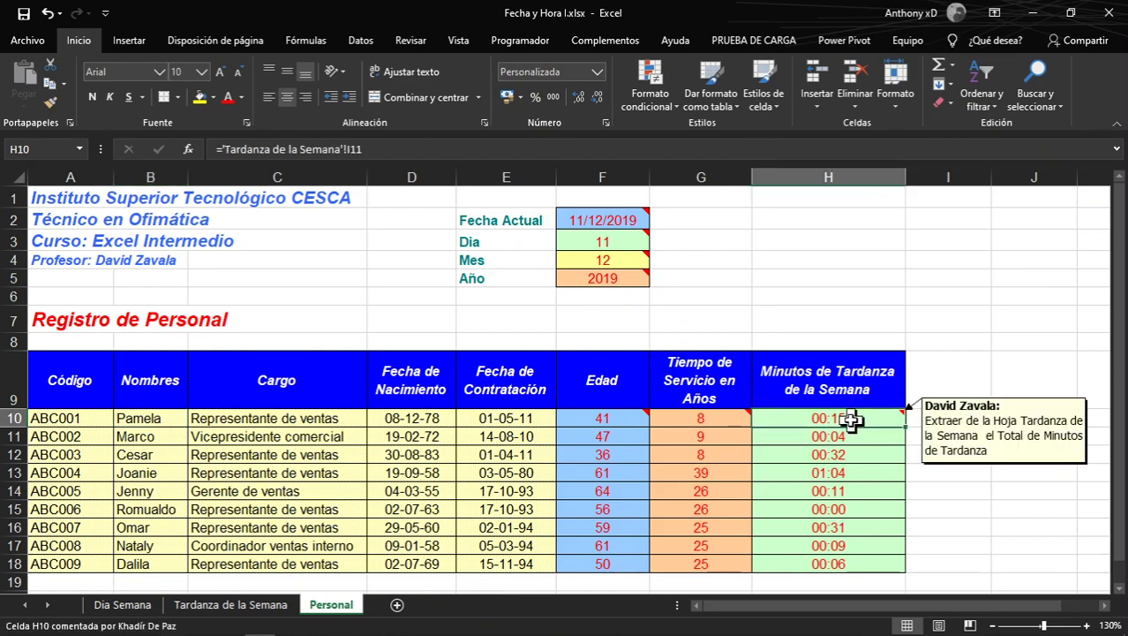
key(alt+Tab)
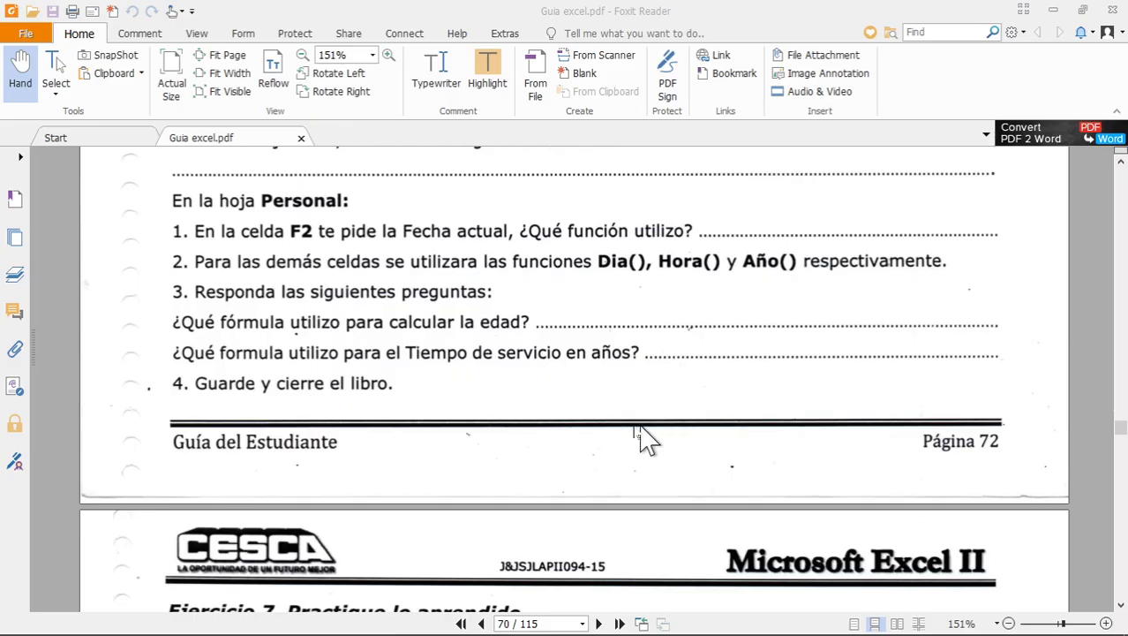
key(alt+Tab)
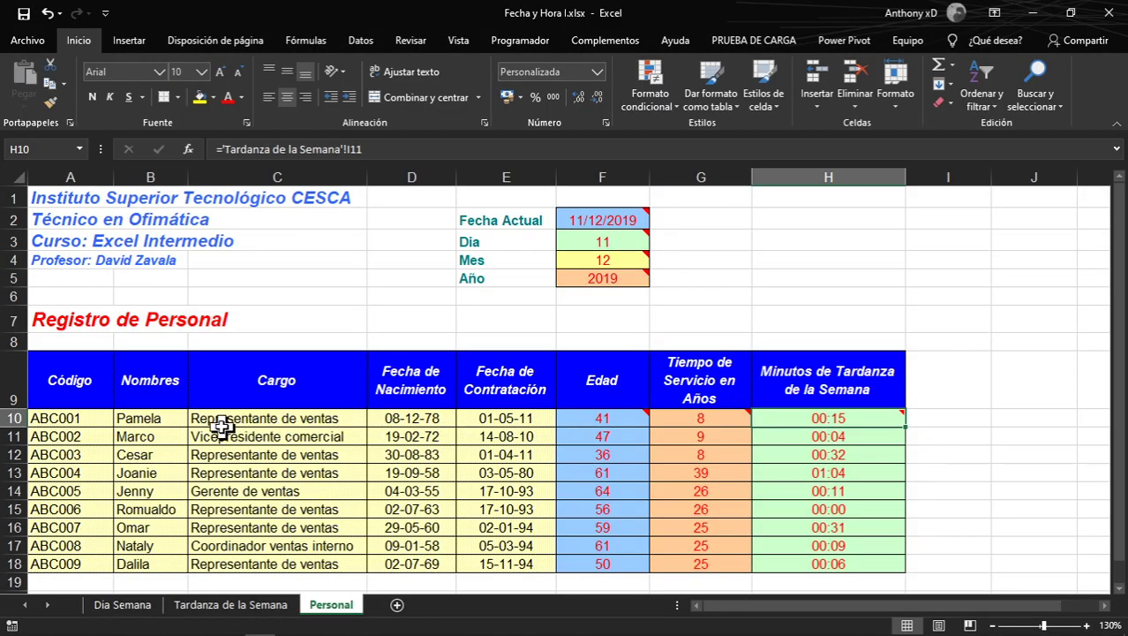
Undo the name replacement in B11 of the Tardanza de la Semana sheet
click(270, 608)
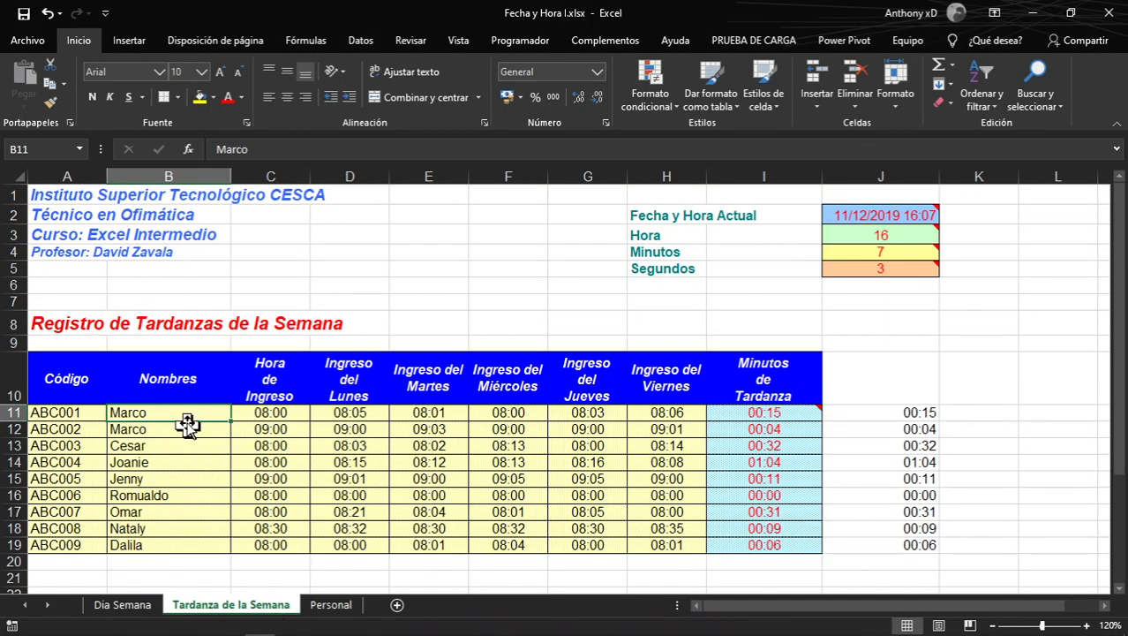
key(ctrl+z)
click(221, 431)
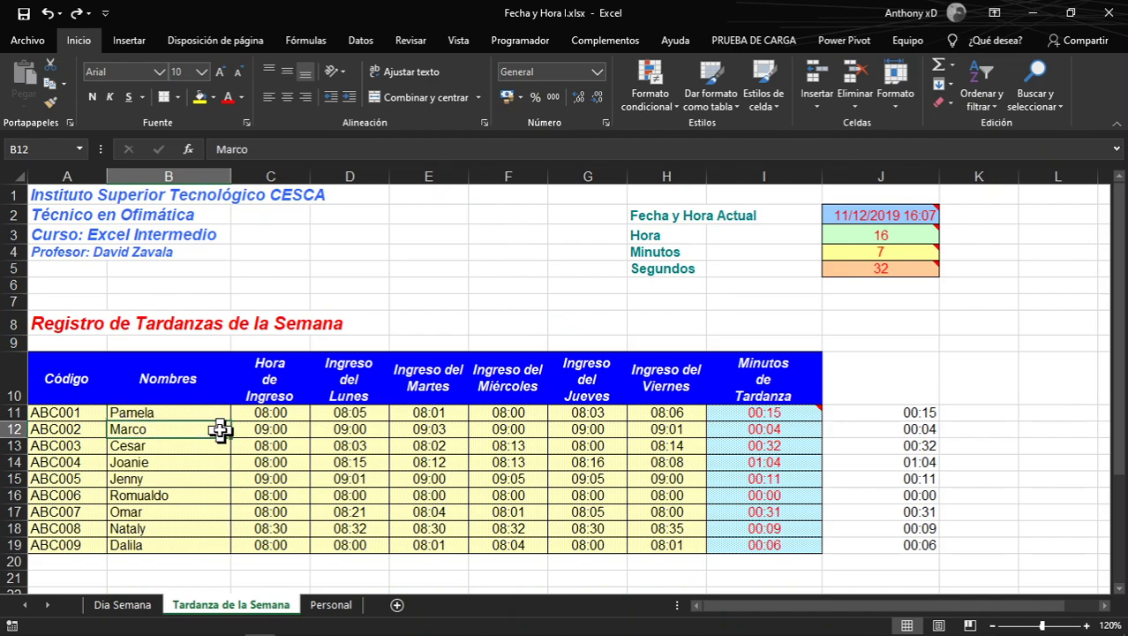
click(193, 415)
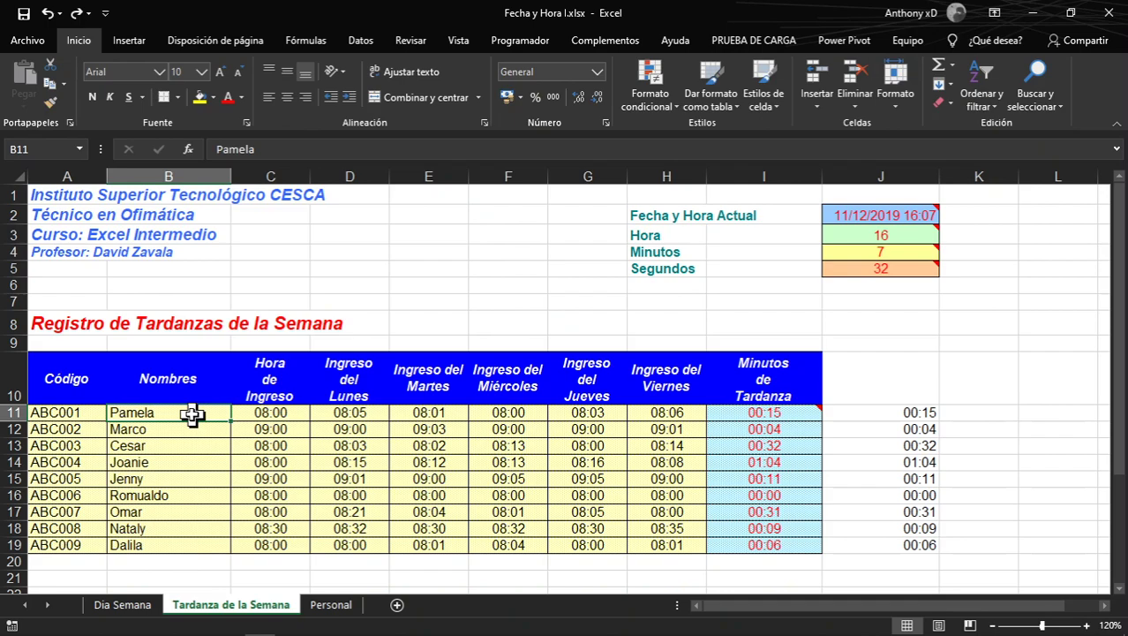
Try changing the code in A11 to ABC002, inspecting the lateness formulas in J11 and J12, and undo the change
click(35, 412)
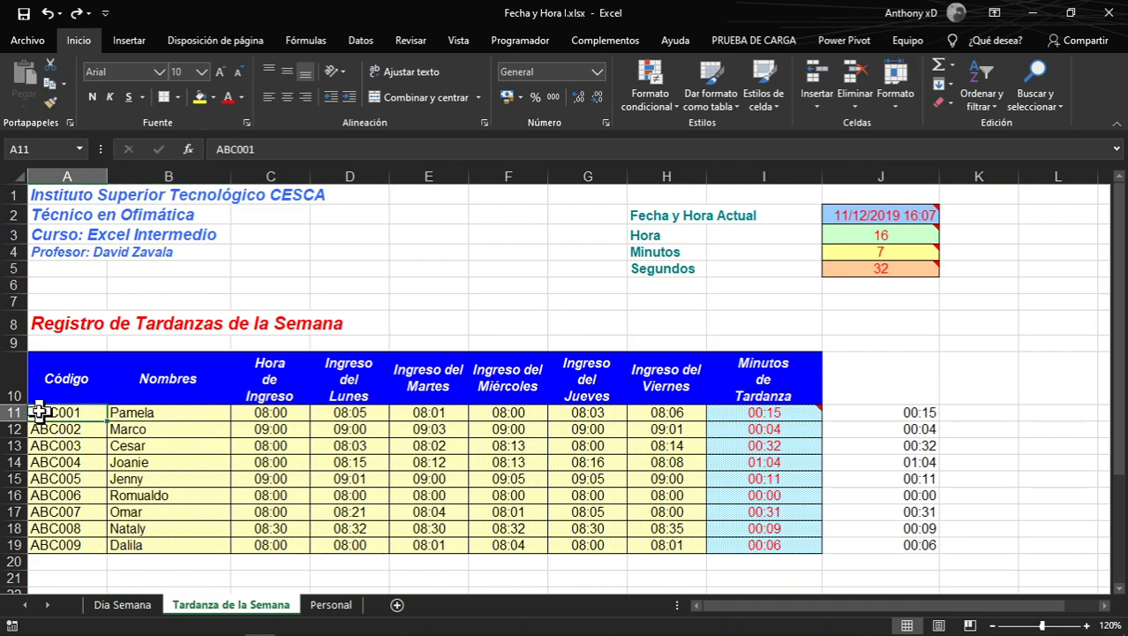
double_click(84, 413)
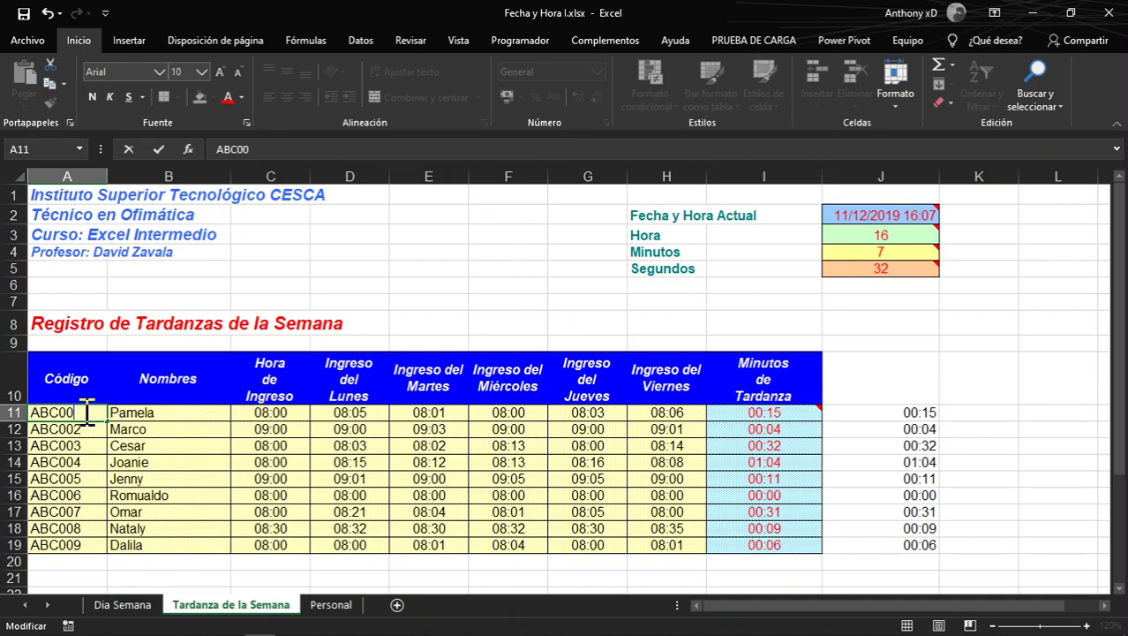
text(2)
click(71, 415)
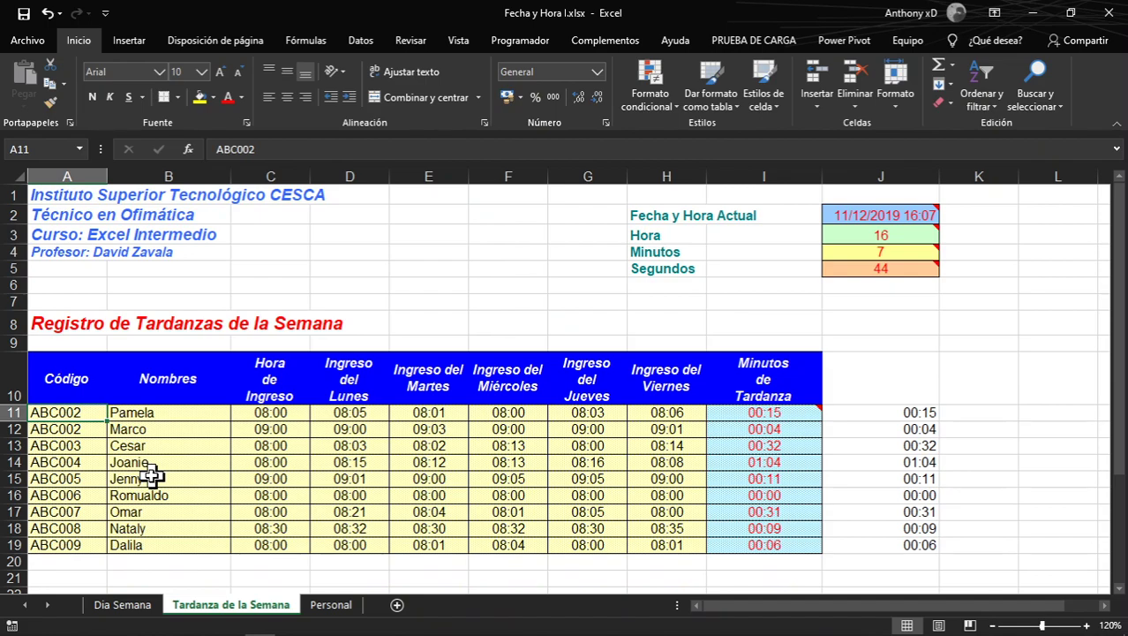
click(914, 410)
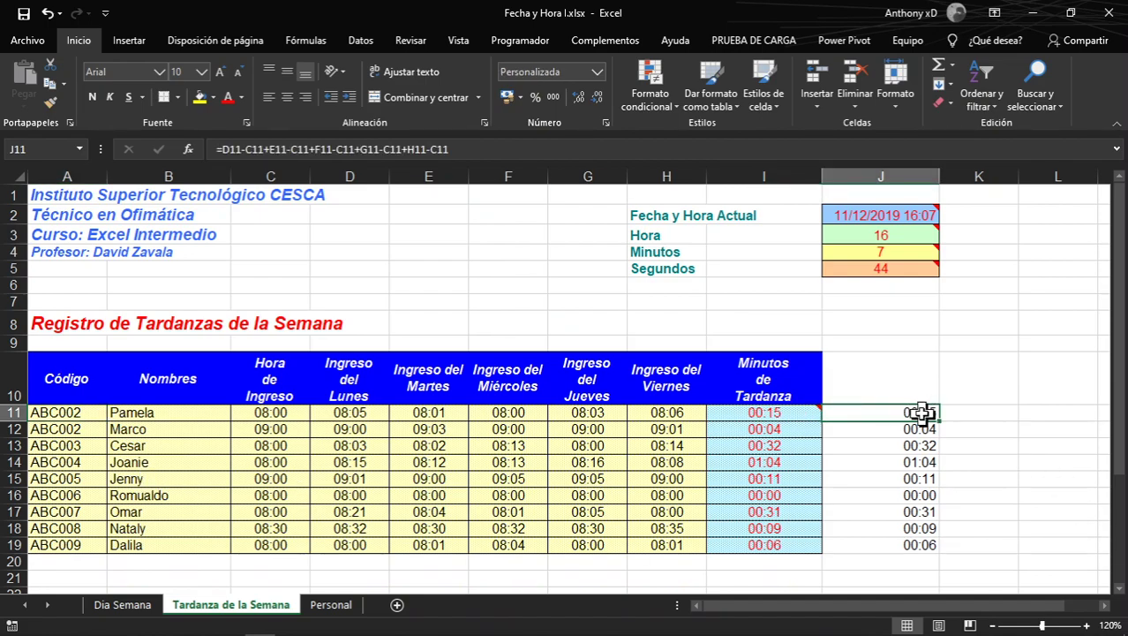
click(909, 430)
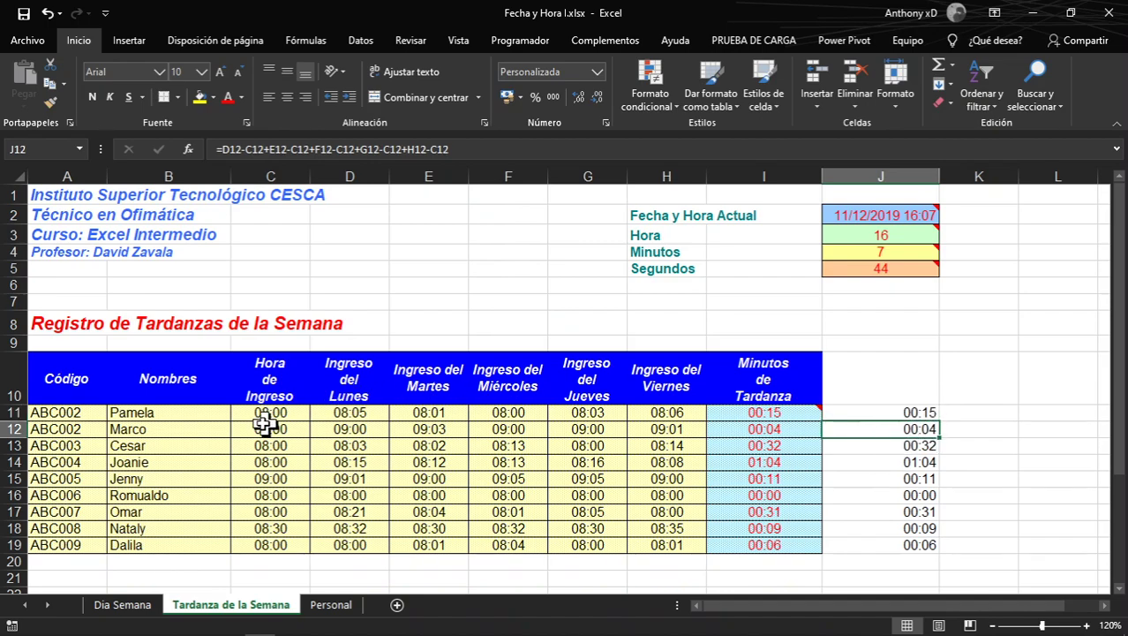
key(ctrl+z)
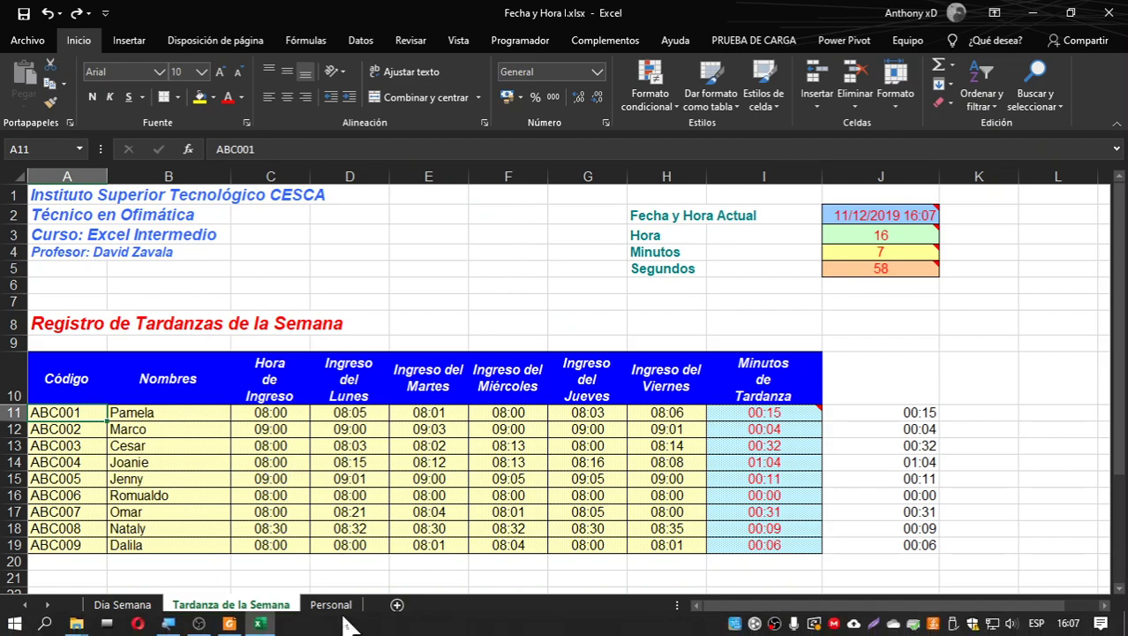
Begin a BUSCARV formula in I10 of the Personal sheet, looking up A10 in the range A11:I19 of Tardanza de la Semana
click(331, 606)
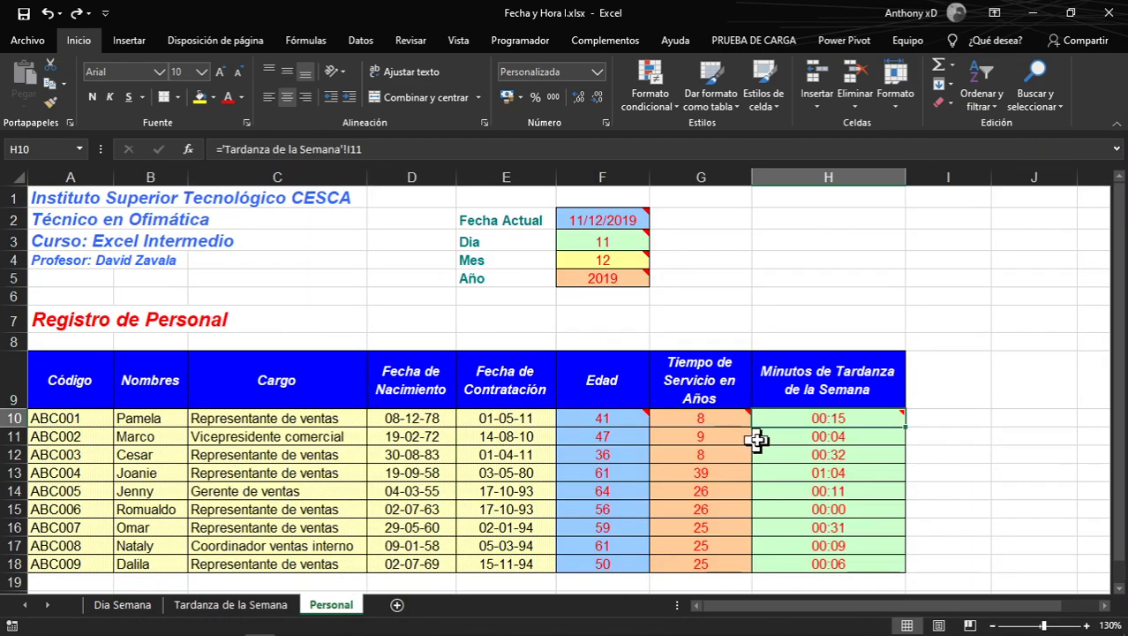
click(957, 418)
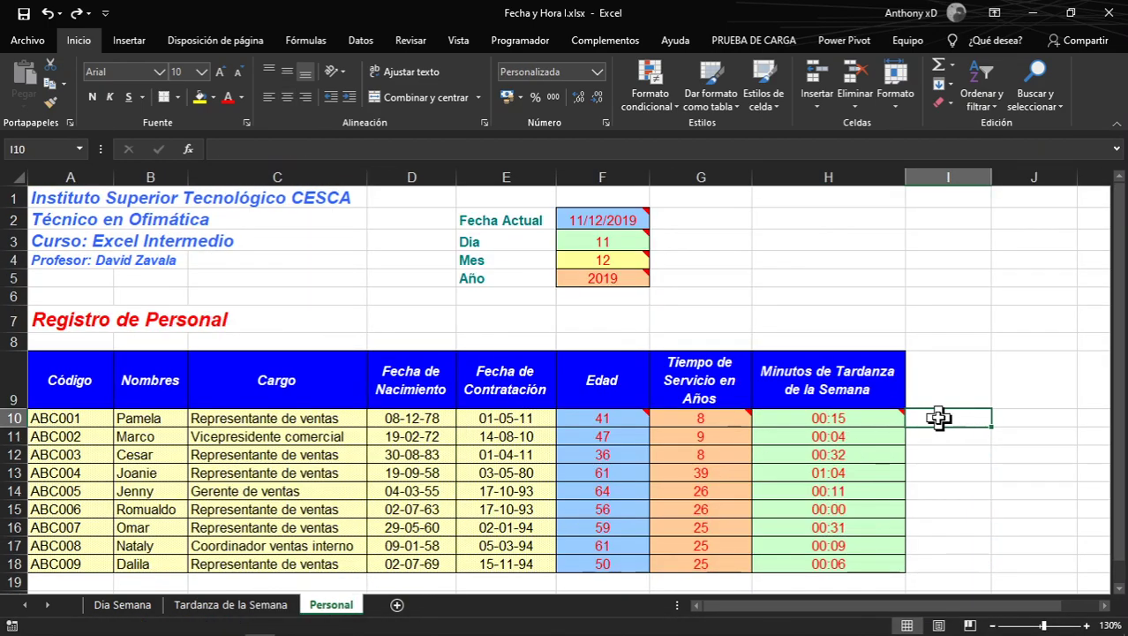
click(837, 418)
click(964, 421)
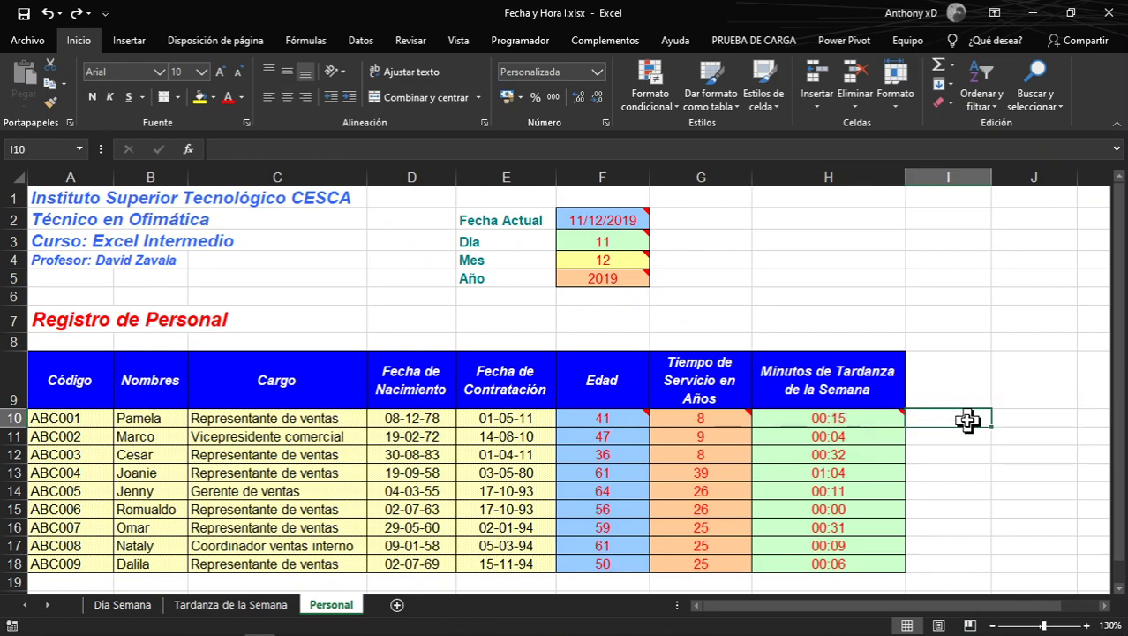
text(=)
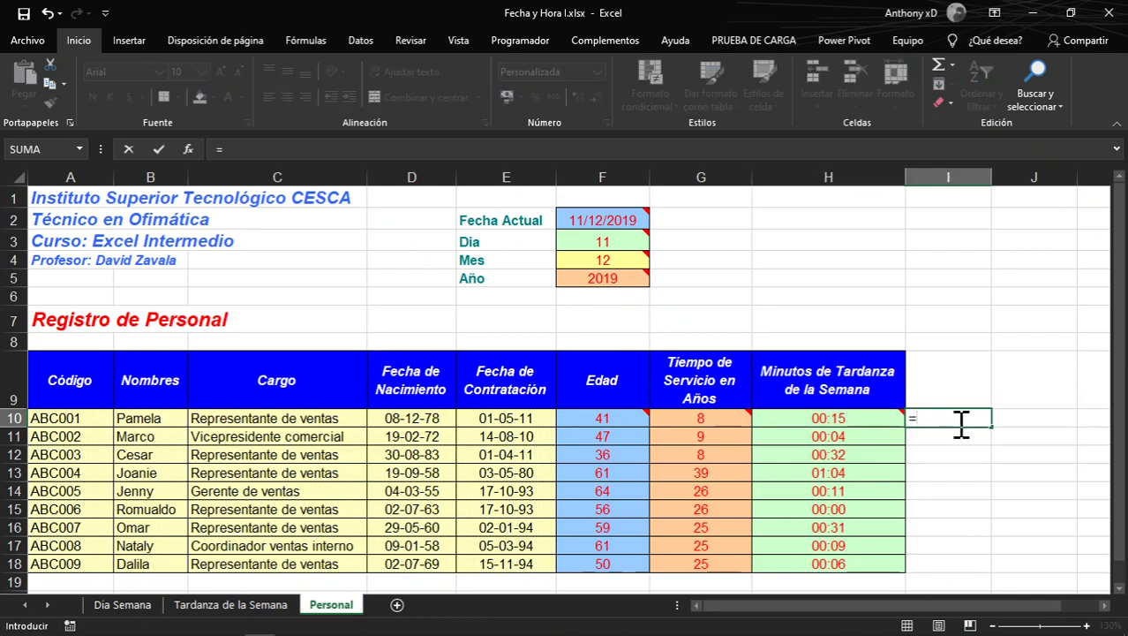
text(BUSCA)
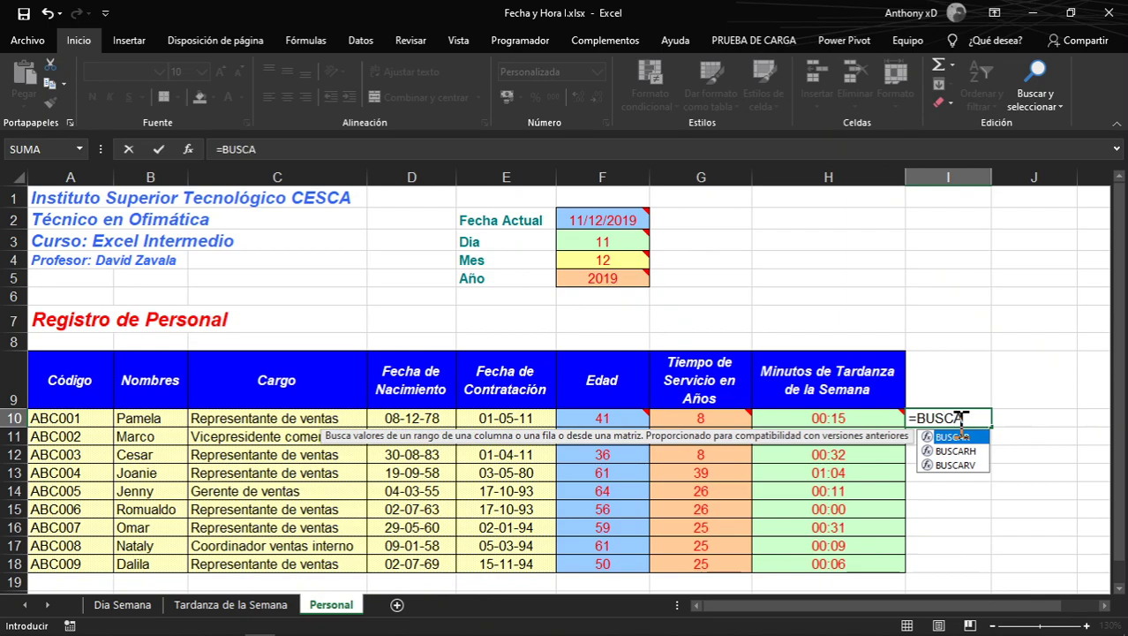
double_click(956, 466)
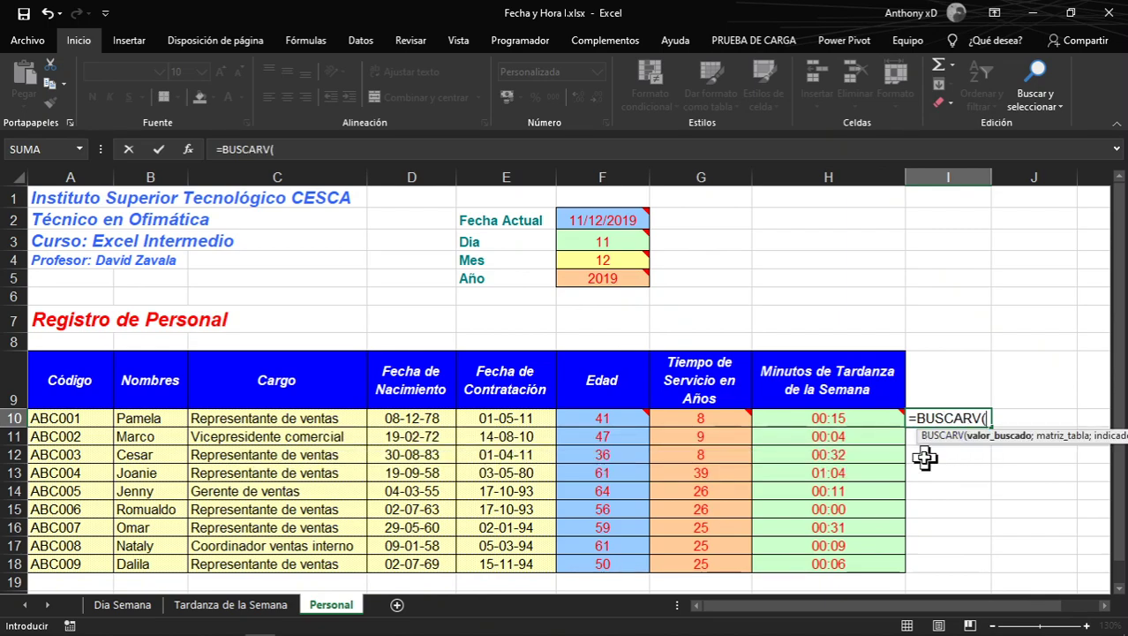
click(59, 422)
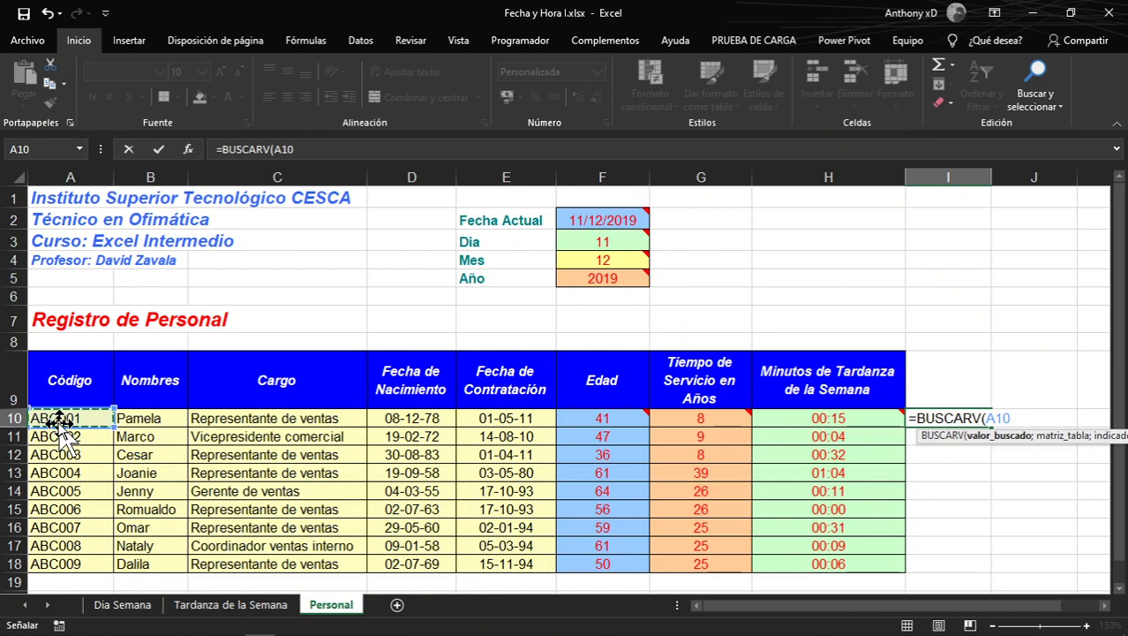
text(;)
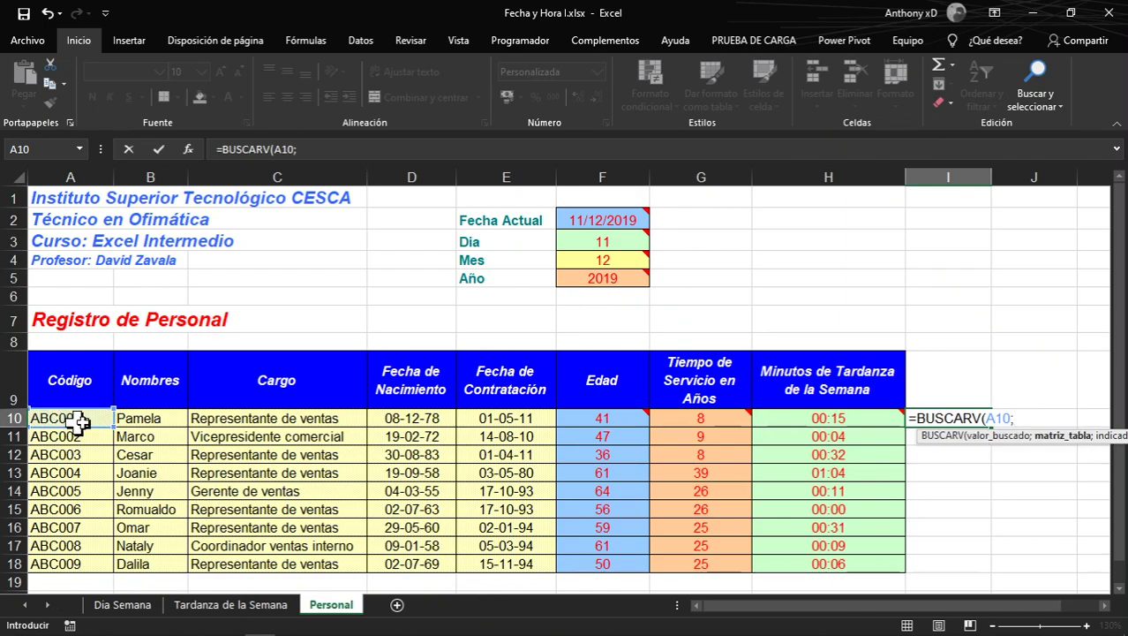
click(216, 613)
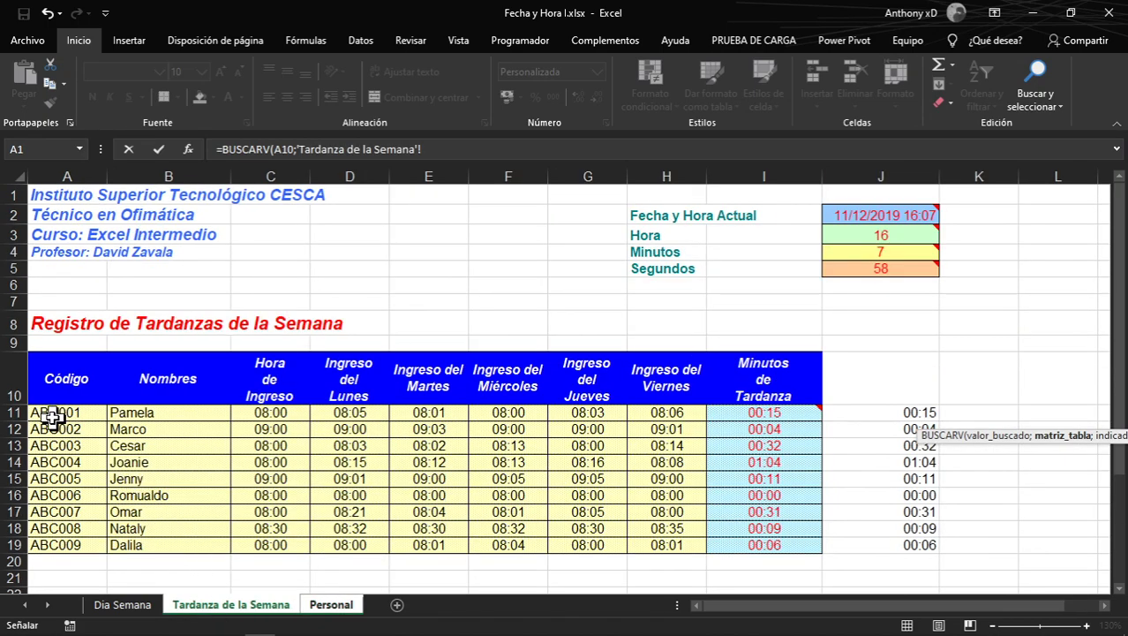
drag(41, 412, 779, 552)
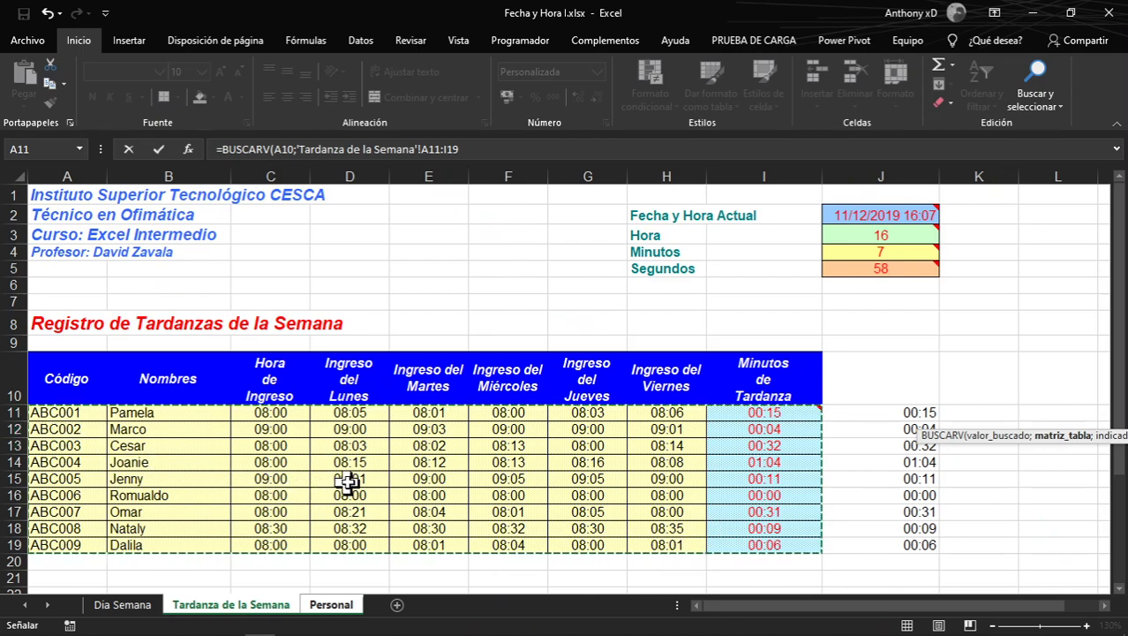
text(;)
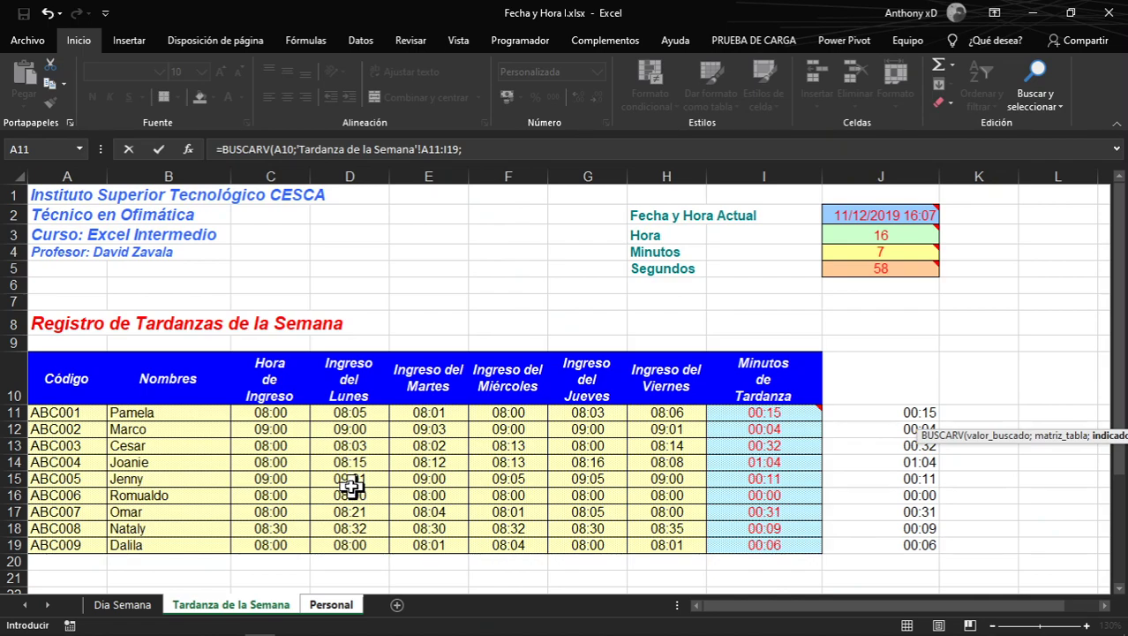
Return to the Personal sheet and delete the stray sheet reference from the I10 formula, keeping the separator after A11:I19
click(332, 604)
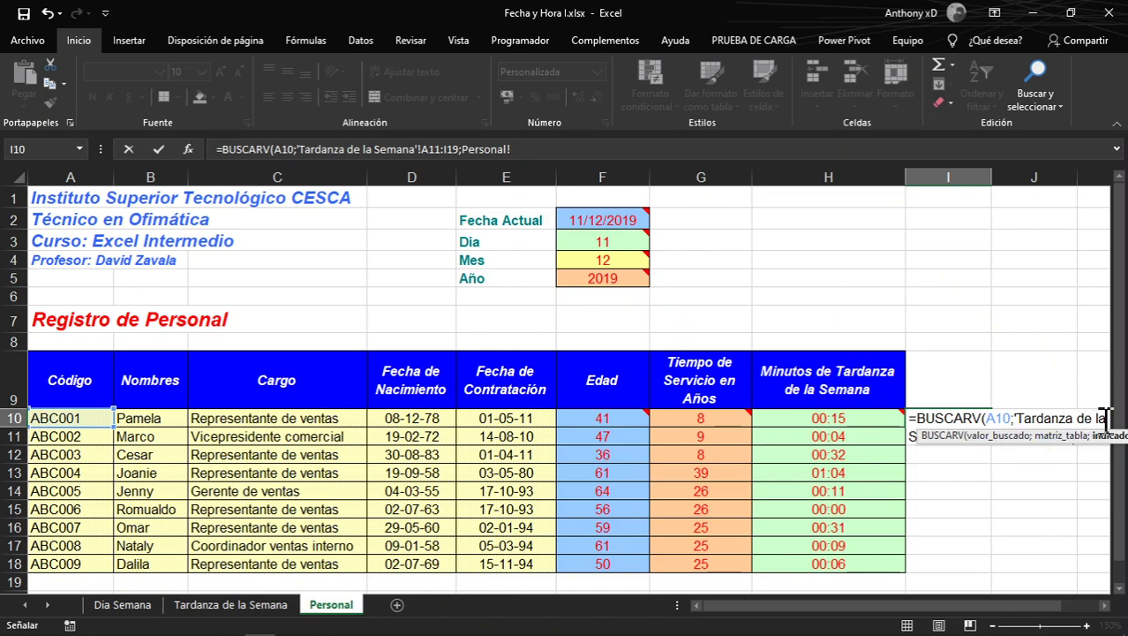
drag(851, 606, 936, 608)
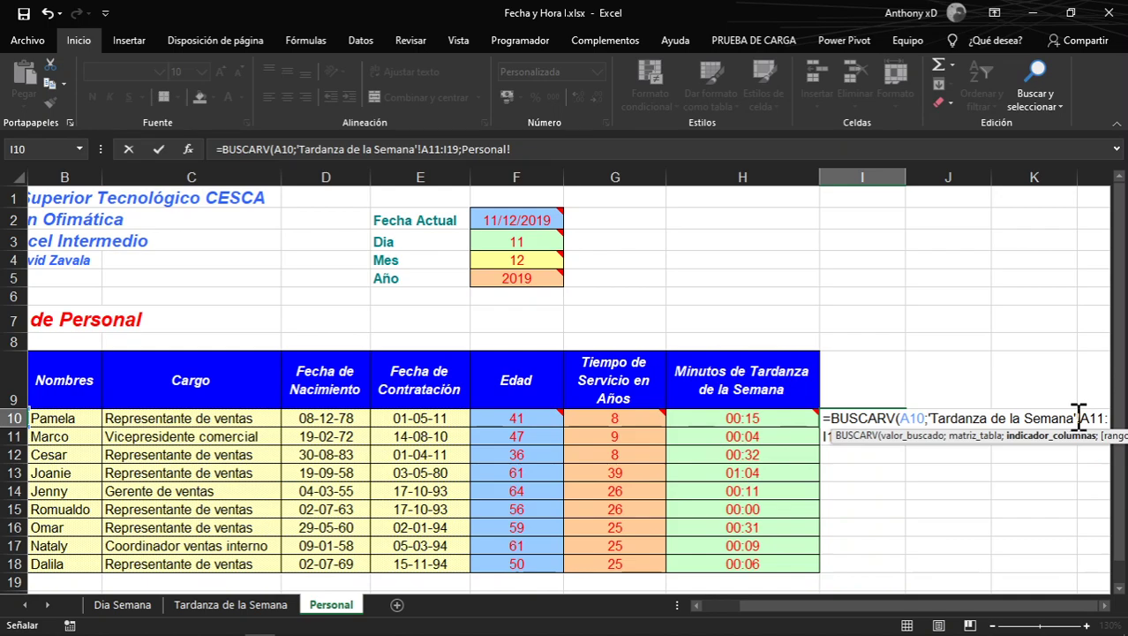
click(1015, 420)
click(916, 436)
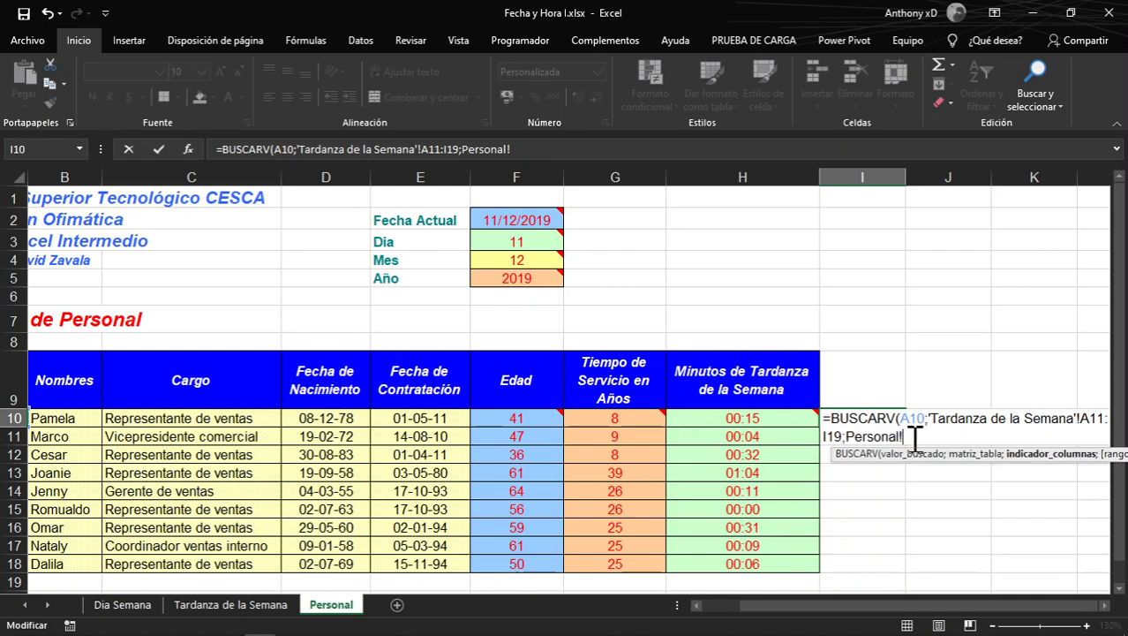
key(BackSpace)
key(BackSpace)
key(BackSpace)
key(BackSpace)
key(BackSpace)
key(BackSpace)
key(BackSpace)
key(BackSpace)
key(BackSpace)
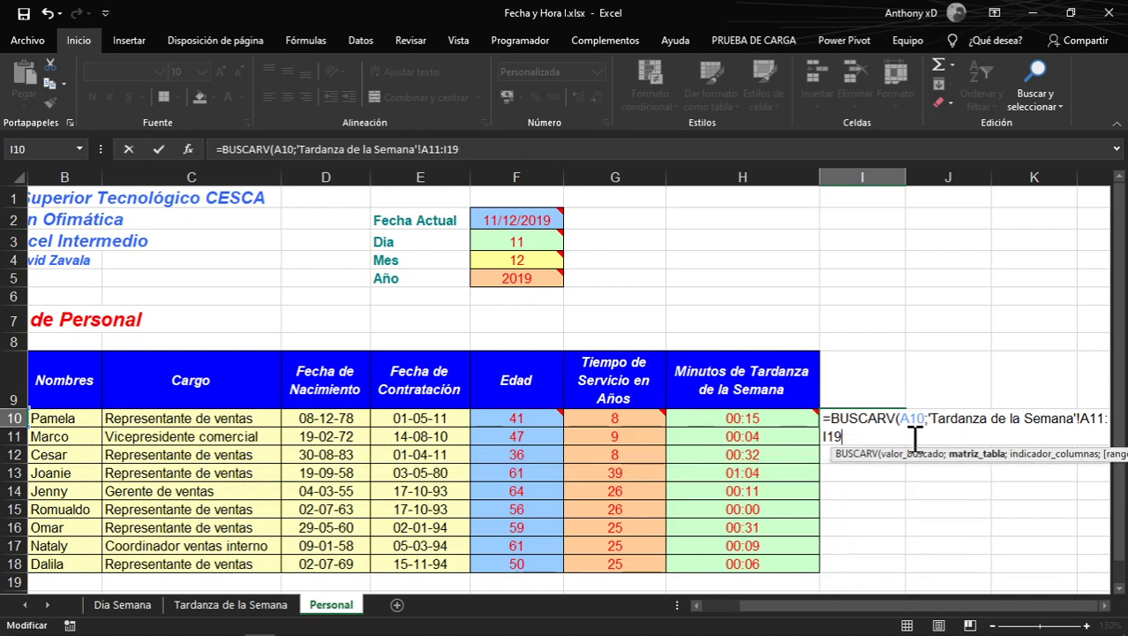
text(;)
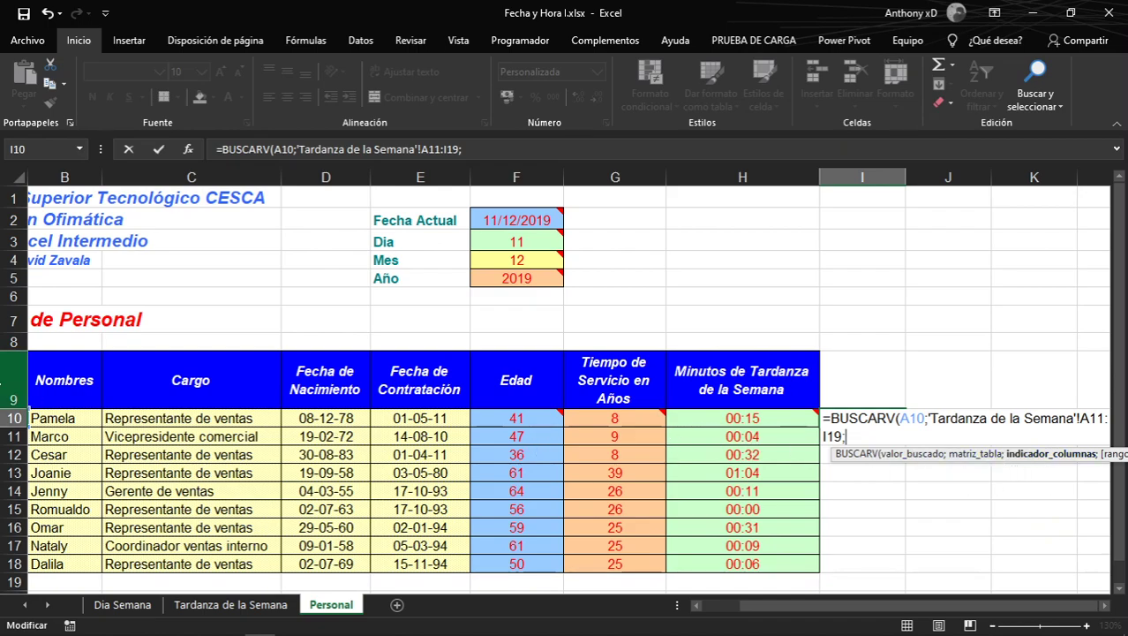
Check the columns of the Tardanza de la Semana table and set the column index in the I10 formula to 9
drag(744, 610, 673, 615)
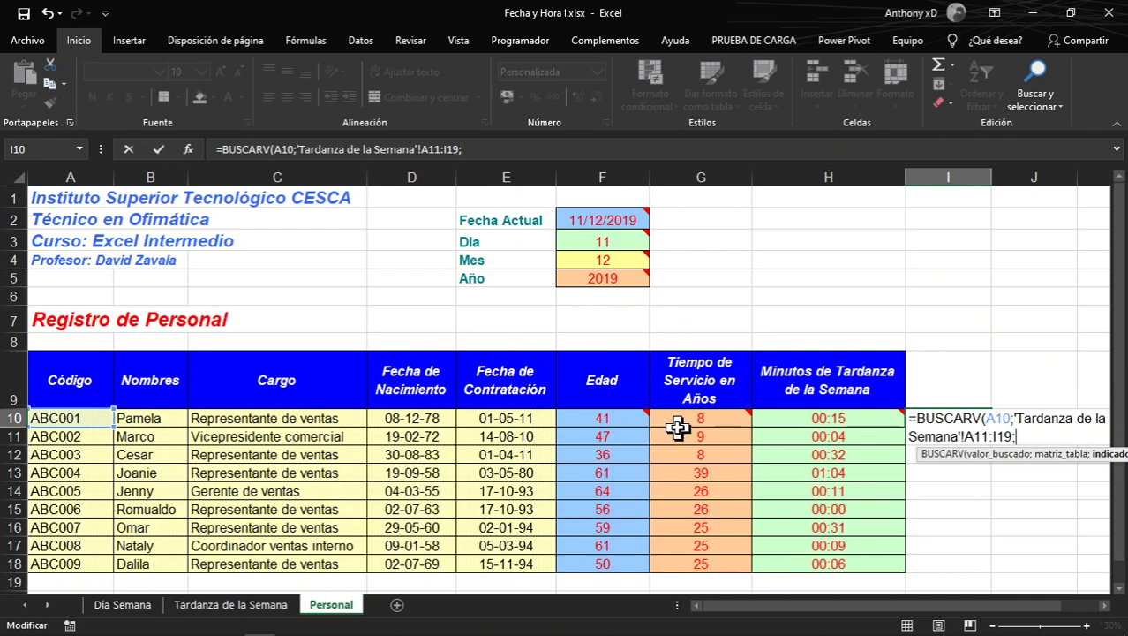
click(267, 606)
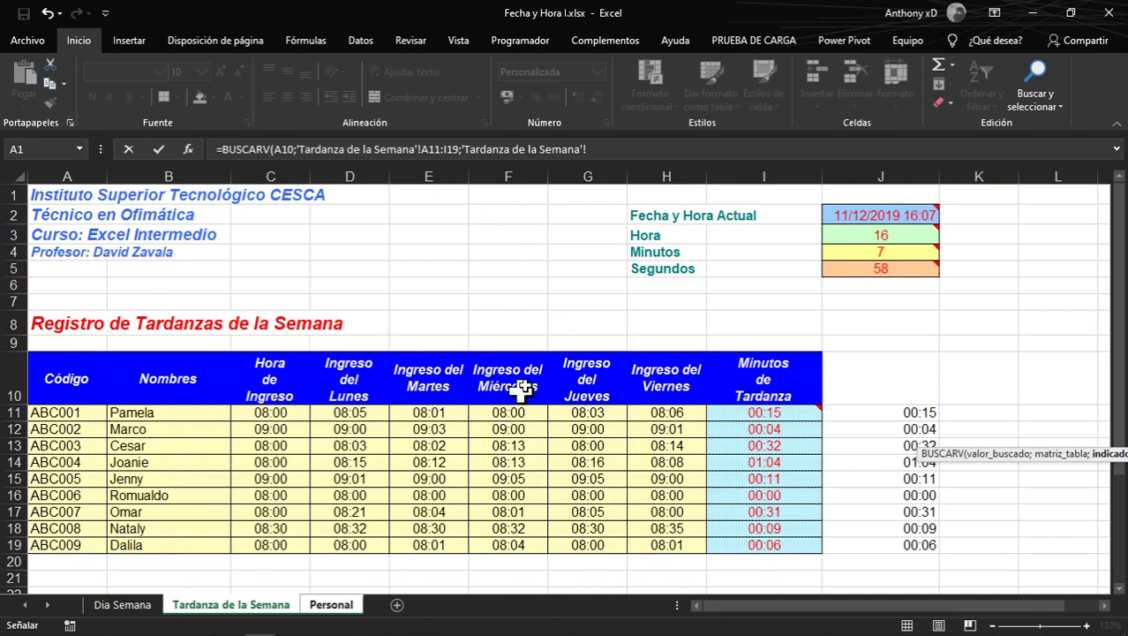
click(347, 604)
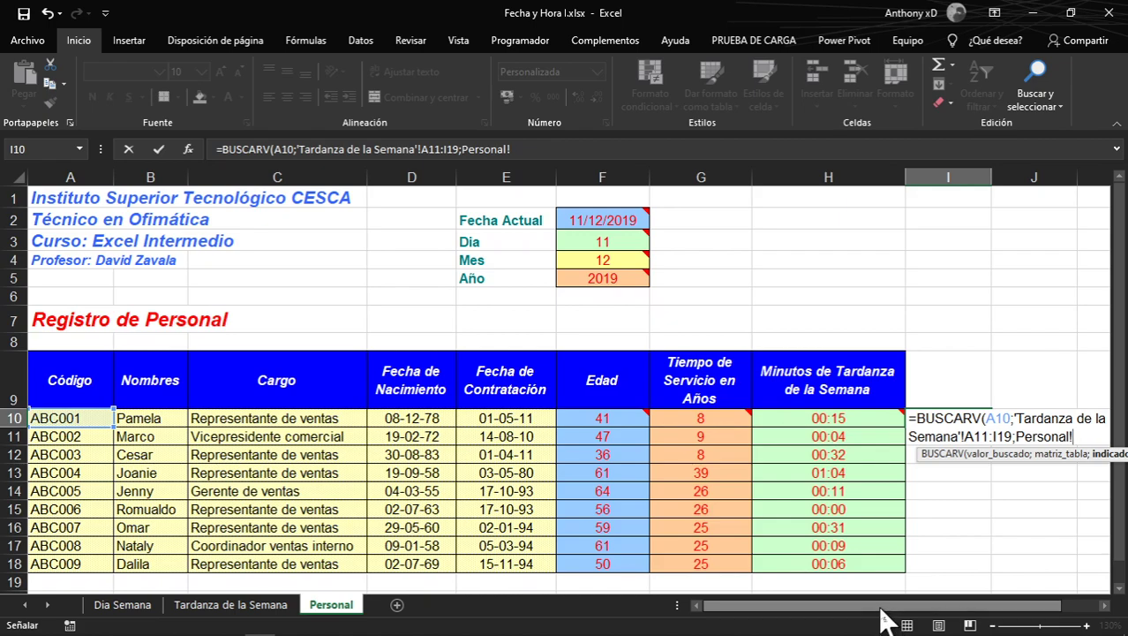
drag(885, 606, 1020, 609)
key(BackSpace)
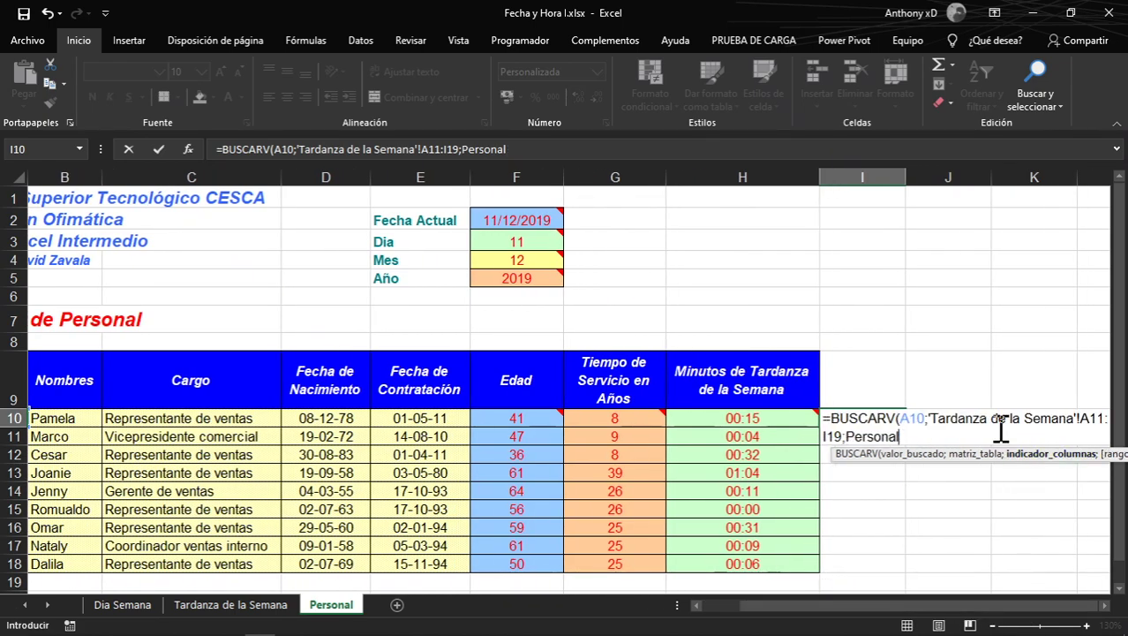
key(BackSpace)
key(BackSpace)
key(BackSpace)
key(BackSpace)
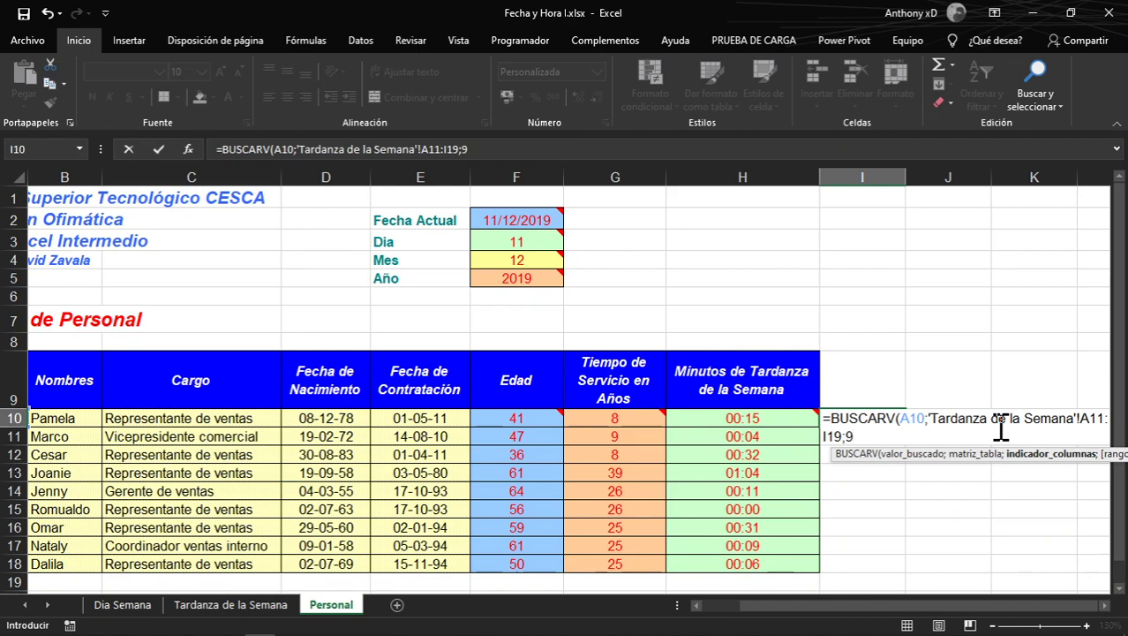
text(9;)
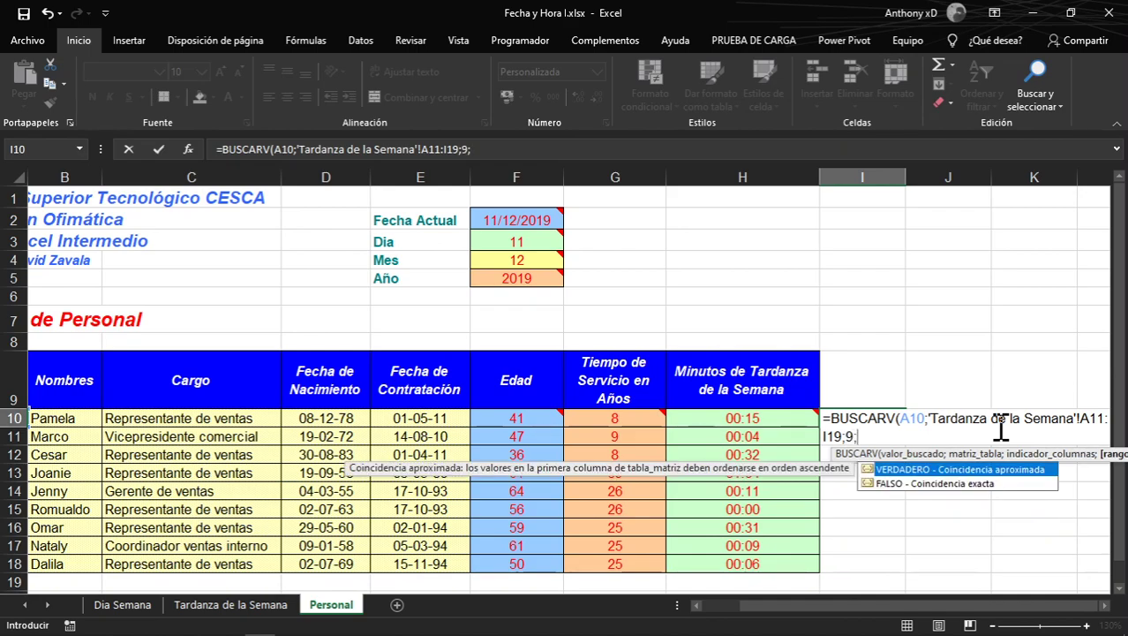
Complete the I10 lookup with the exact-match option FALSO and fill the formula down through I18
double_click(919, 483)
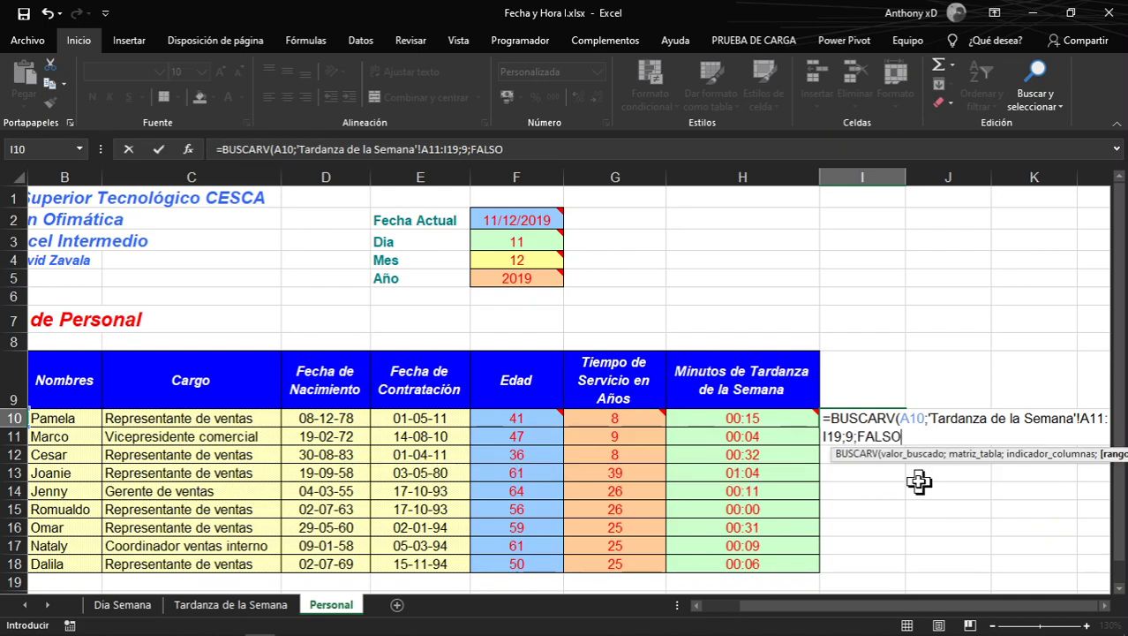
click(918, 437)
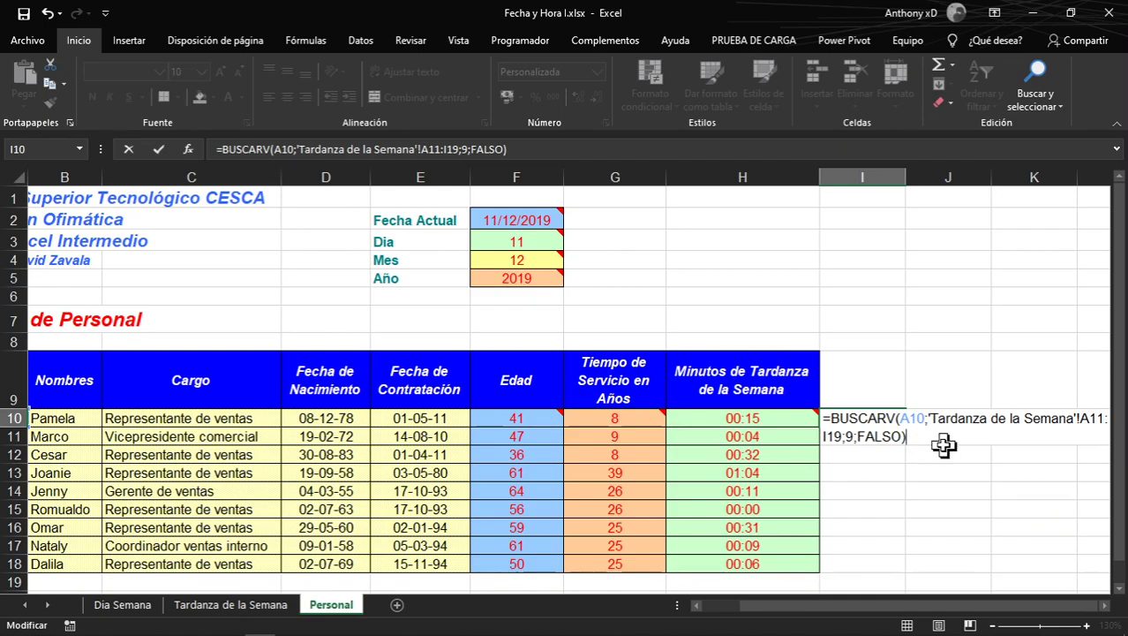
key(Return)
click(886, 421)
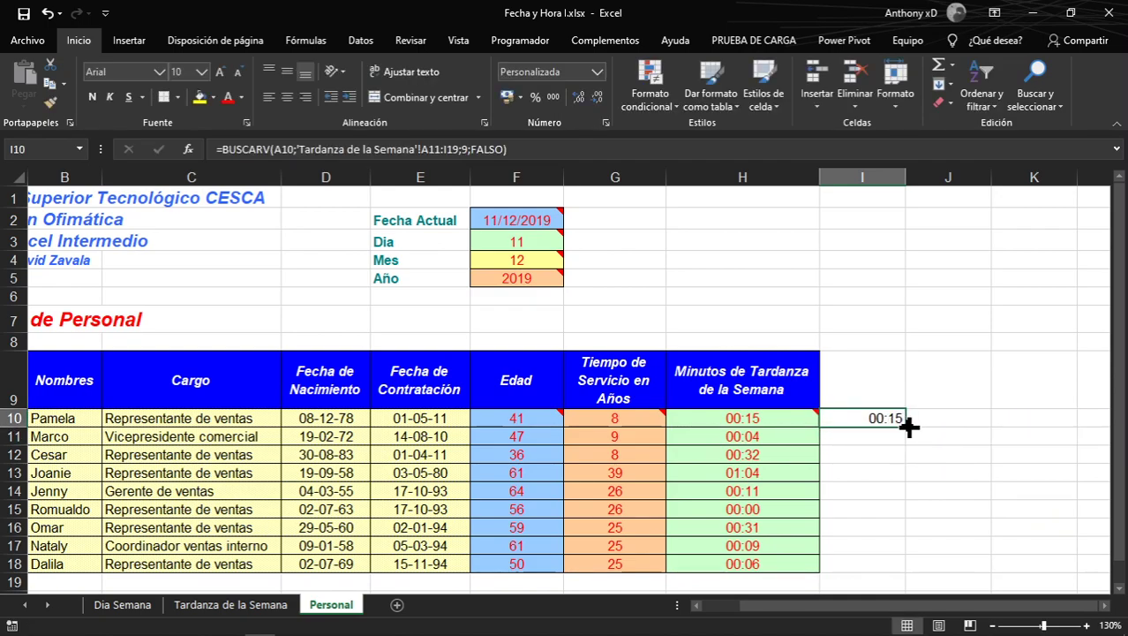
drag(907, 427, 894, 569)
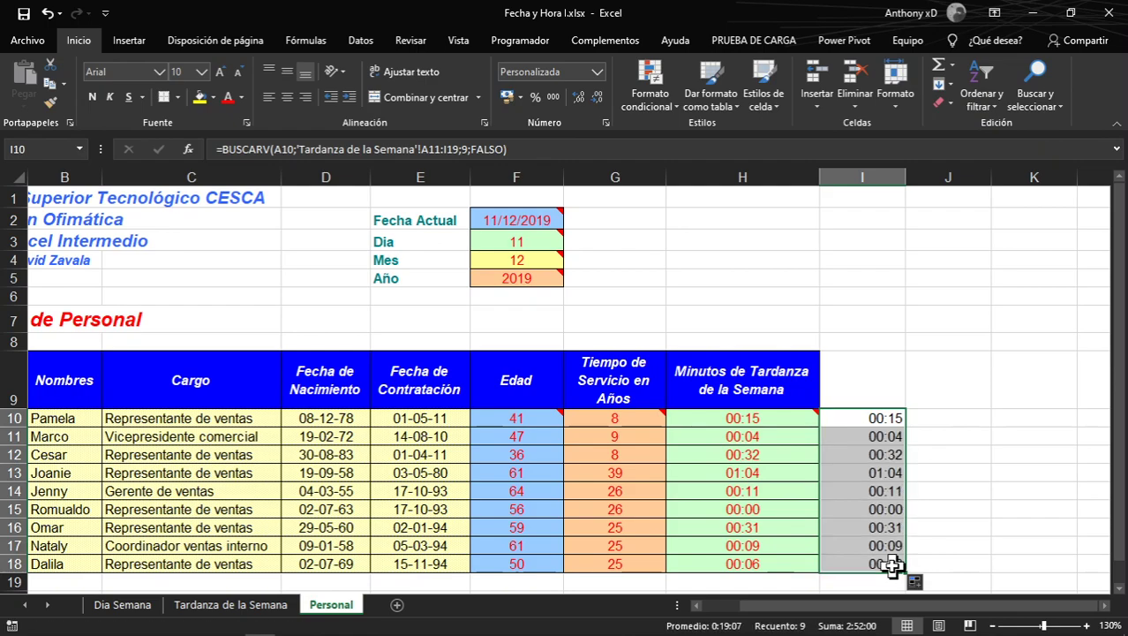
Name the range A11:I19 on the Tardanza de la Semana sheet PERSONAL
click(259, 607)
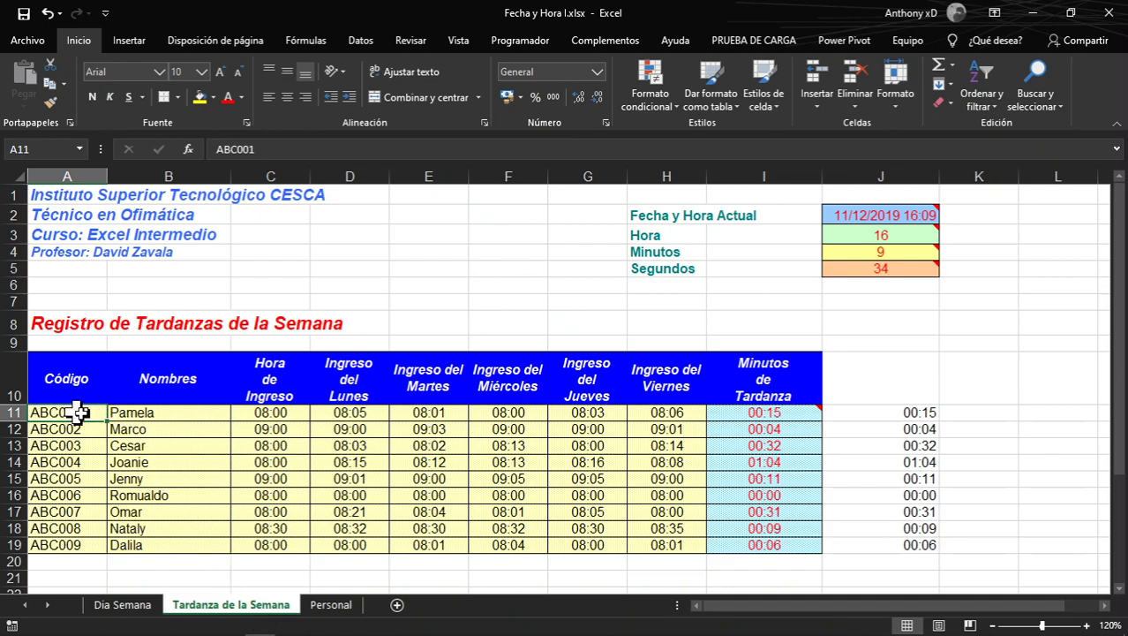
drag(77, 413, 745, 536)
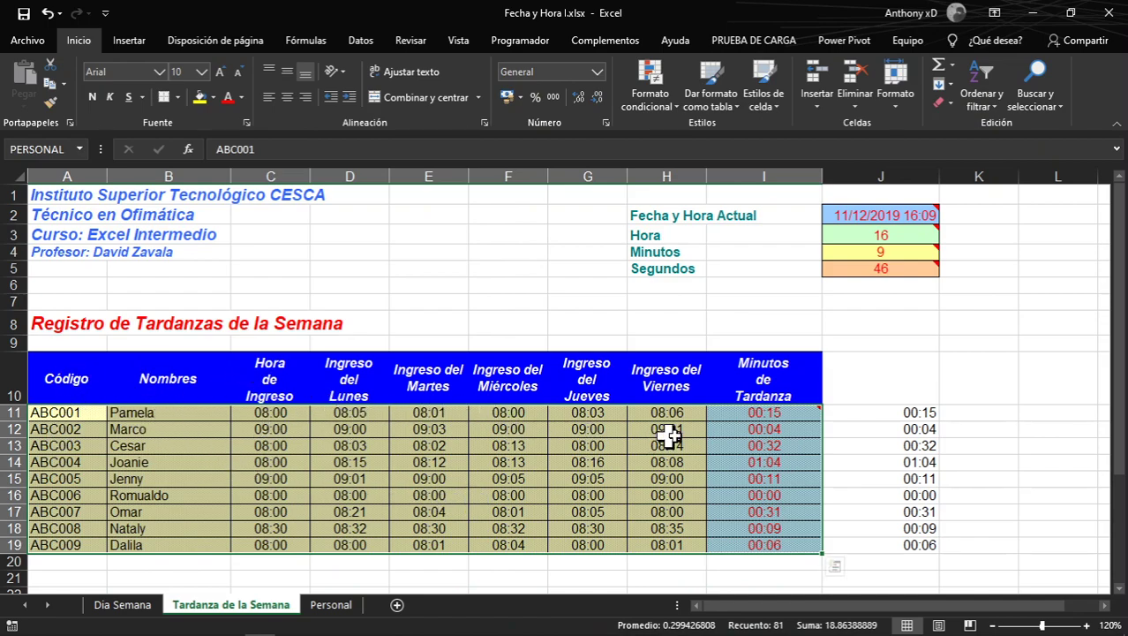
Start a BUSCARV formula in J10 of the Personal sheet with lookup value A10 and the named range PERSONAL
click(331, 604)
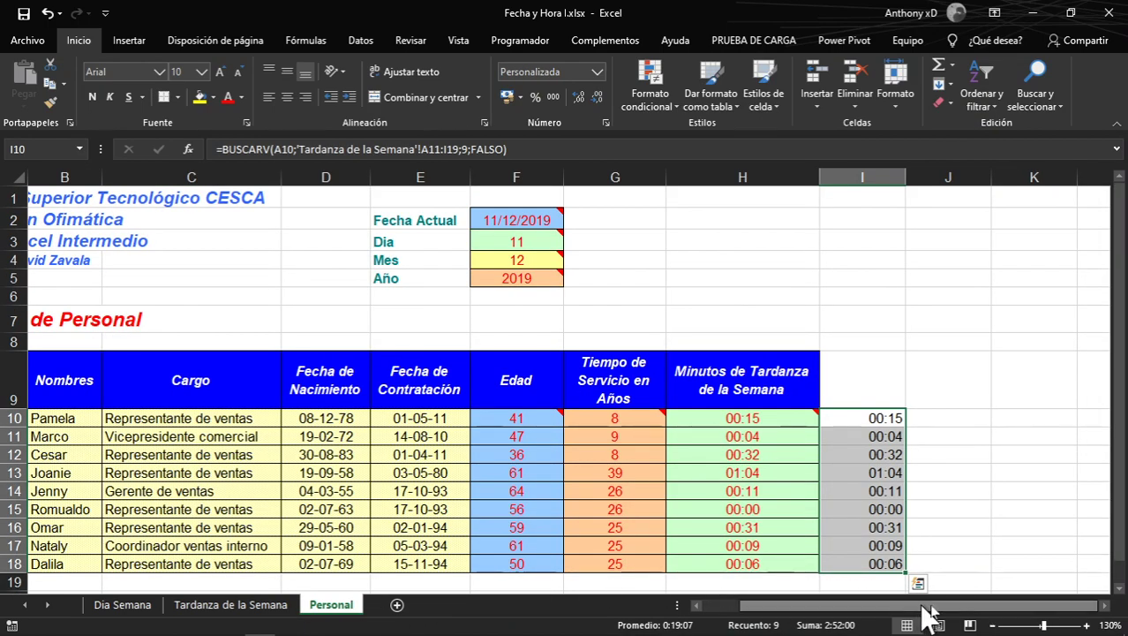
click(938, 413)
text(=)
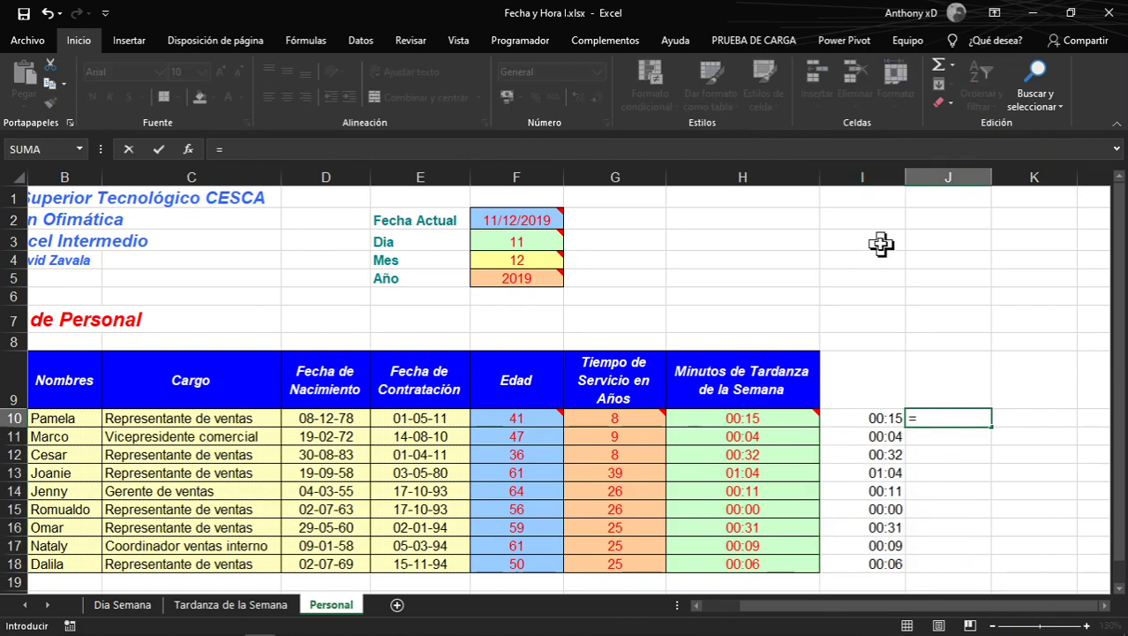
text(BUSCARV()
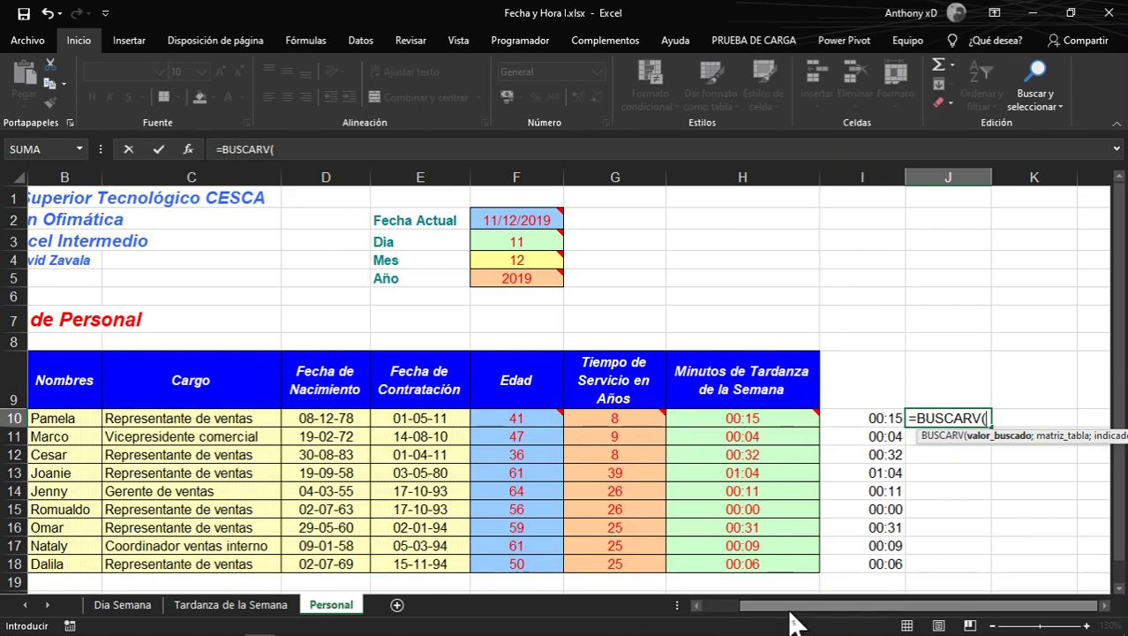
drag(794, 609, 816, 621)
click(64, 416)
text(;)
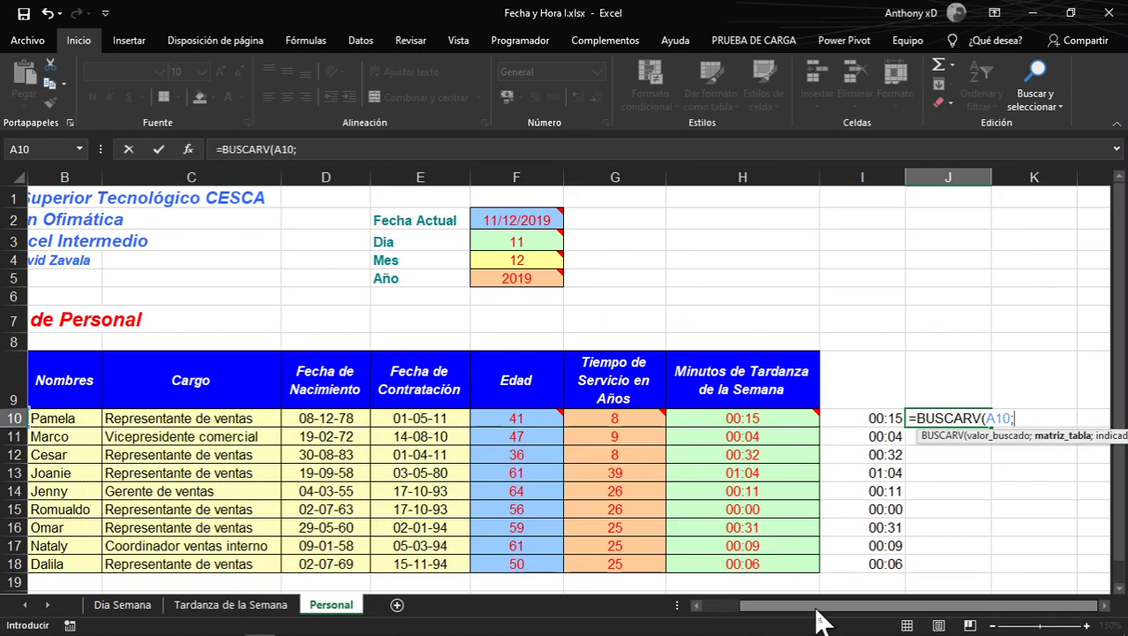
text(PER)
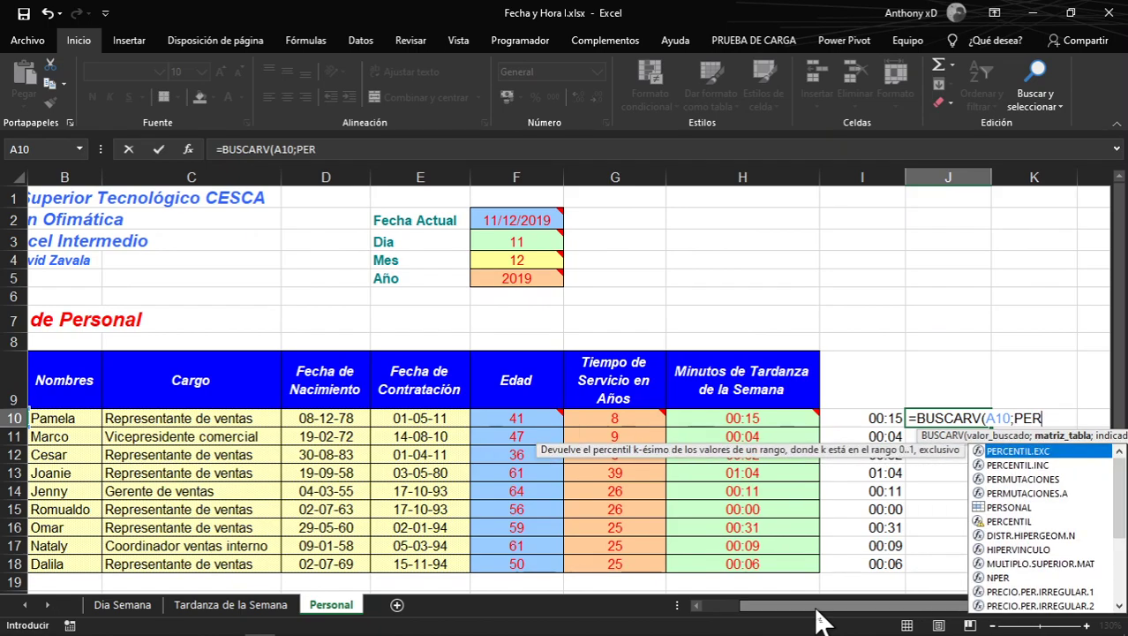
text(SONAL;)
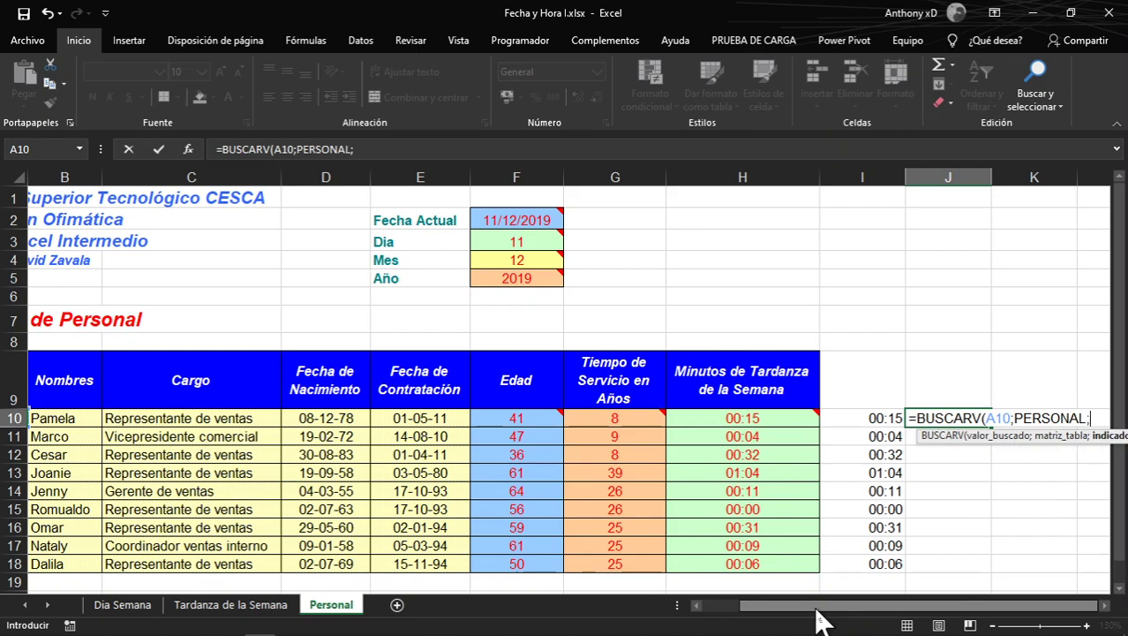
Complete the J10 formula as =BUSCARV(A10;PERSONAL;9;) and fill it down through J18
click(820, 606)
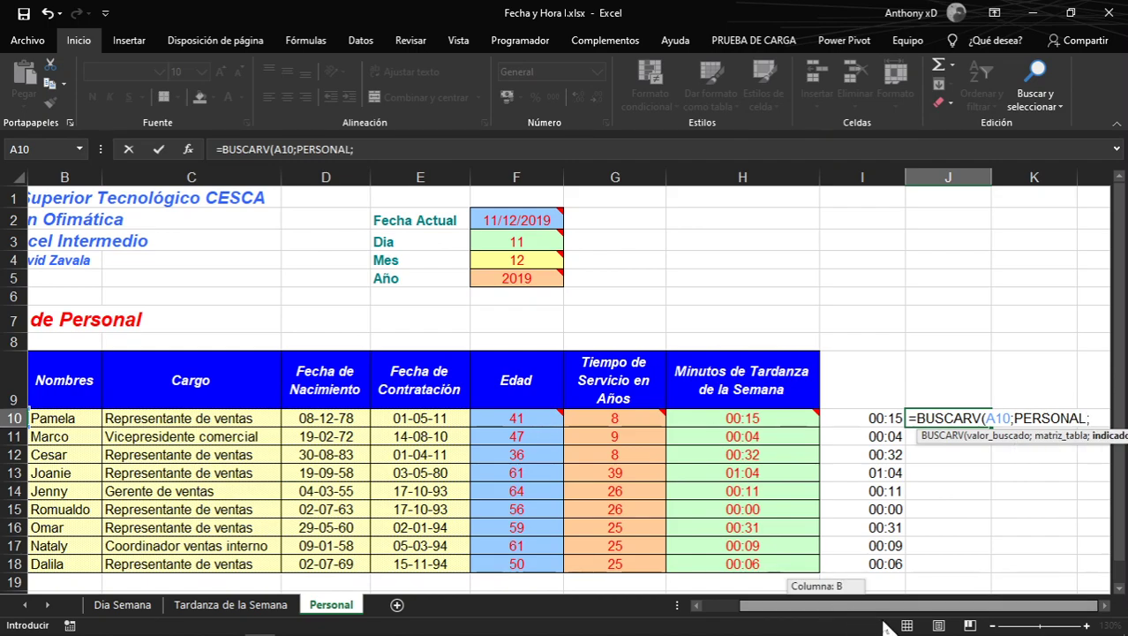
text(9)
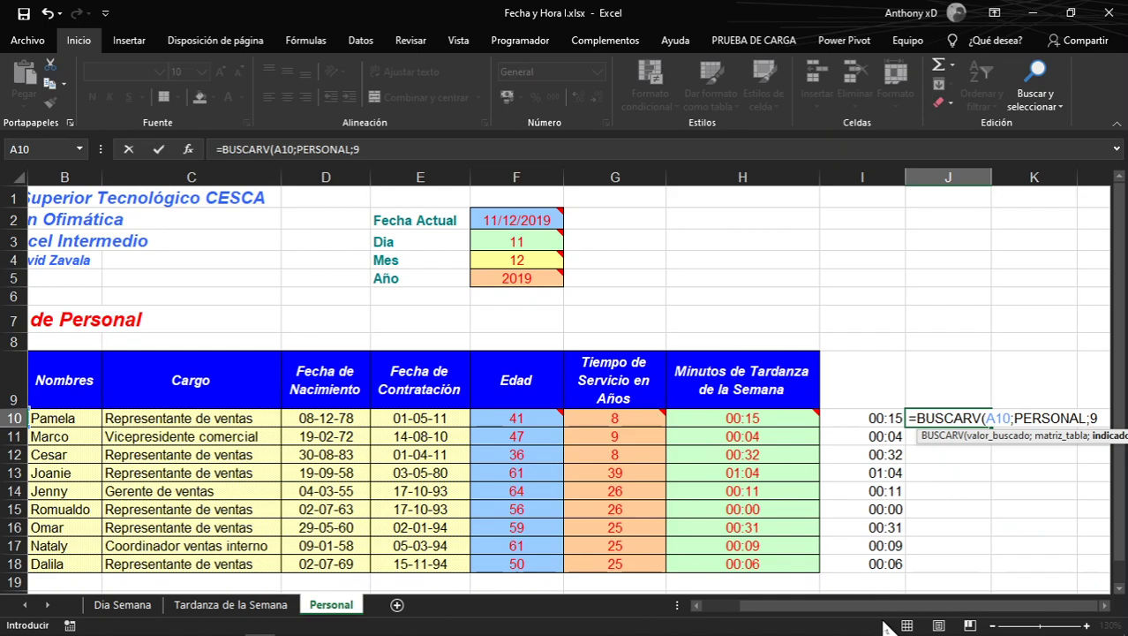
text(;)
key(Down)
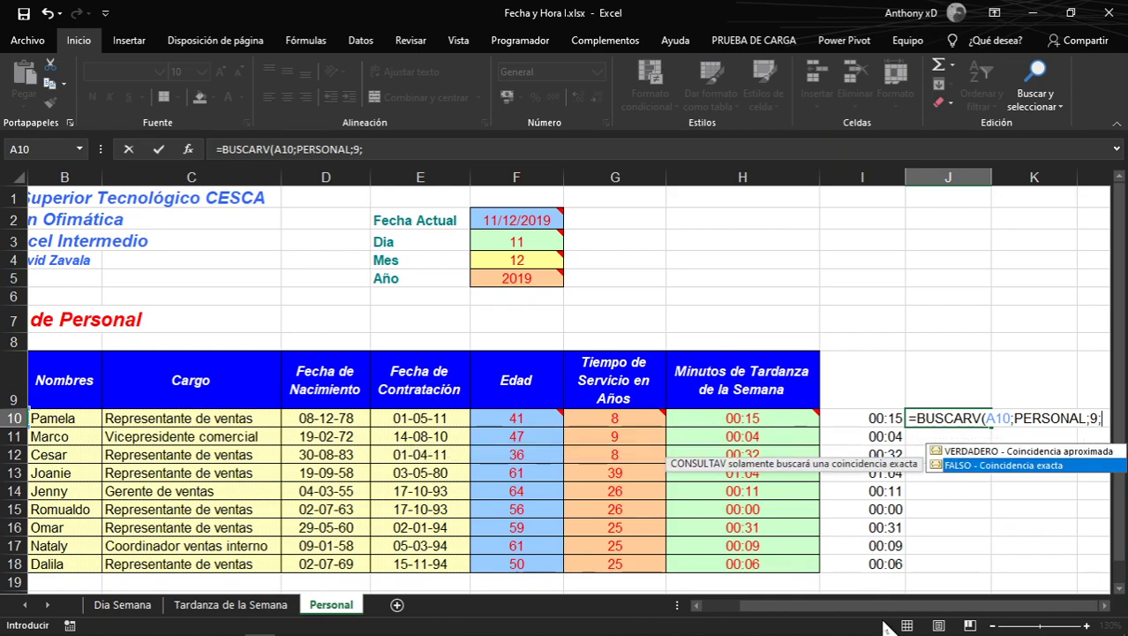
key(Tab)
key(Return)
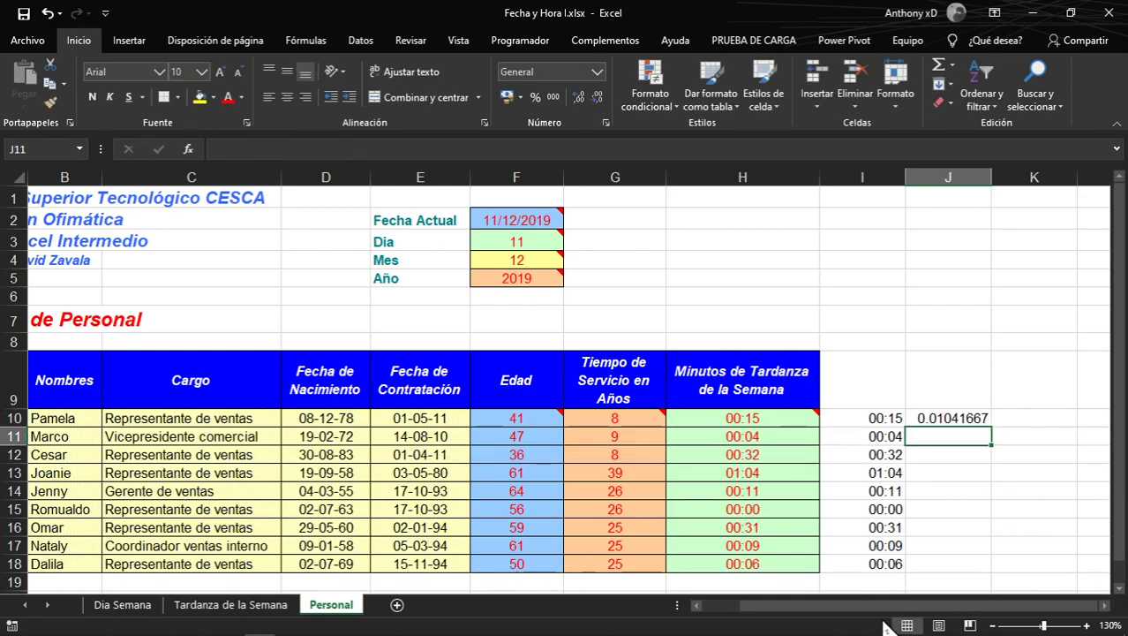
click(985, 418)
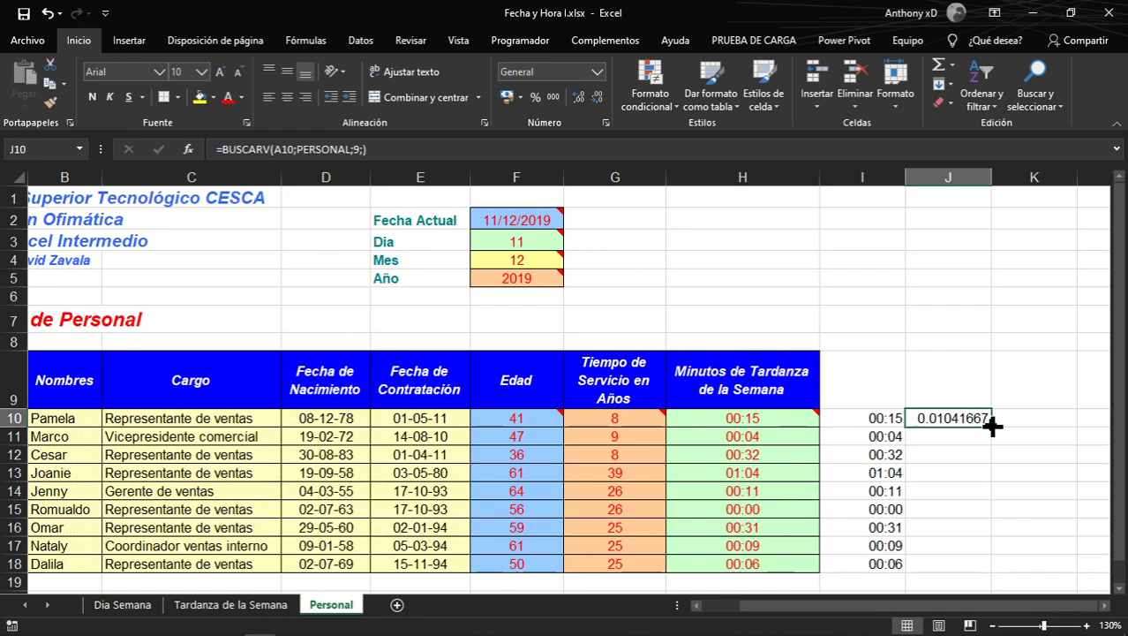
drag(992, 427, 984, 575)
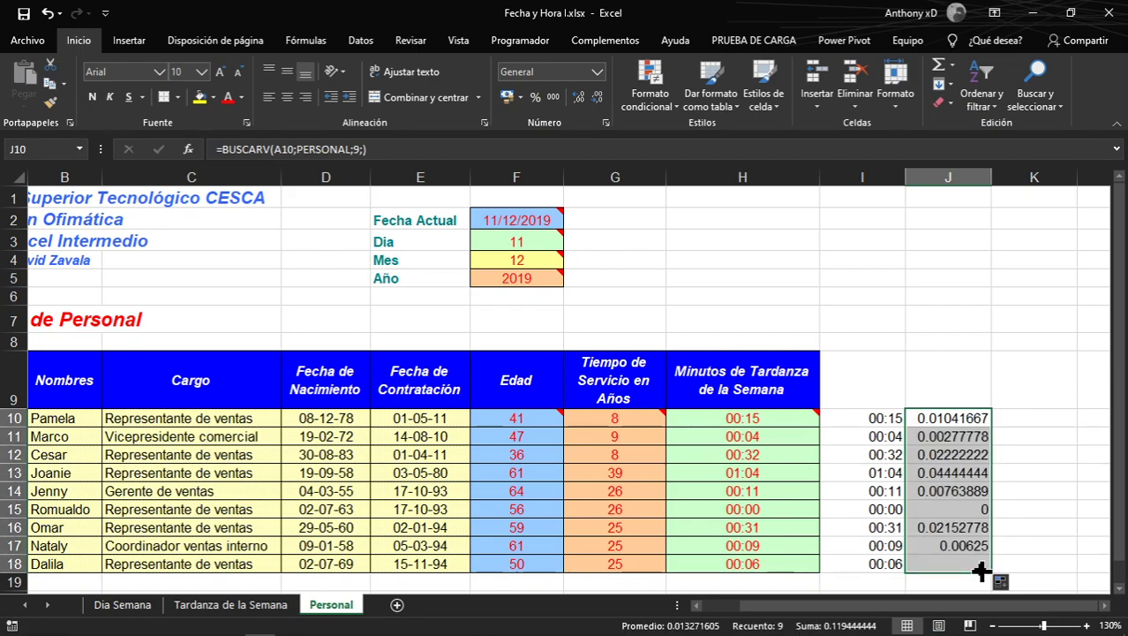
Set the match argument of the J10 lookup to 0 and fill the corrected formula down through J18
double_click(954, 418)
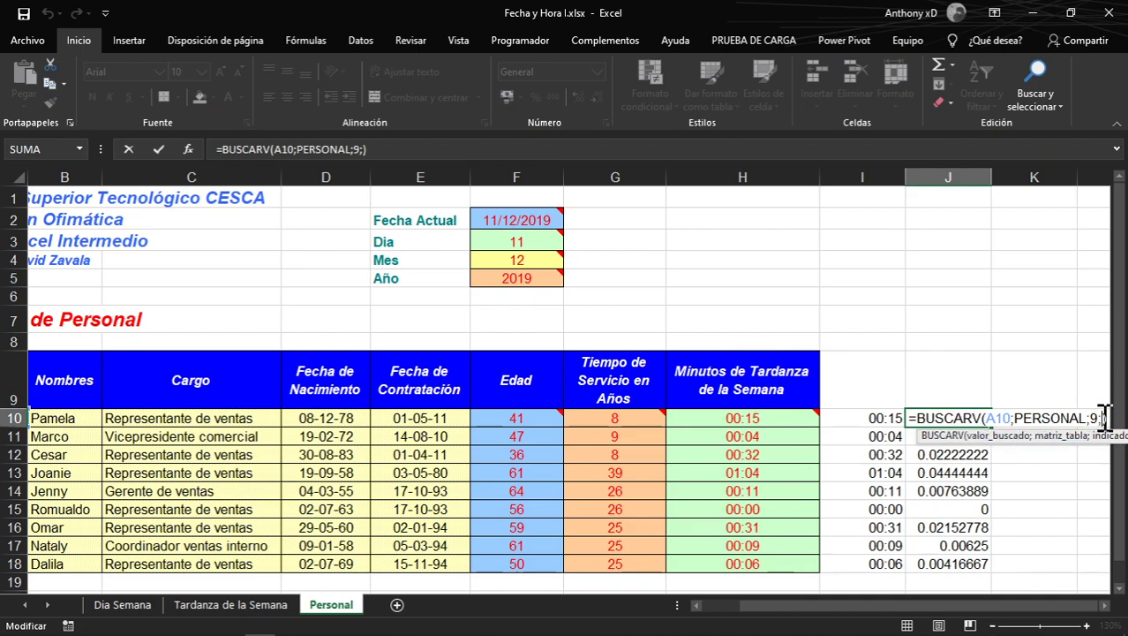
text(0)
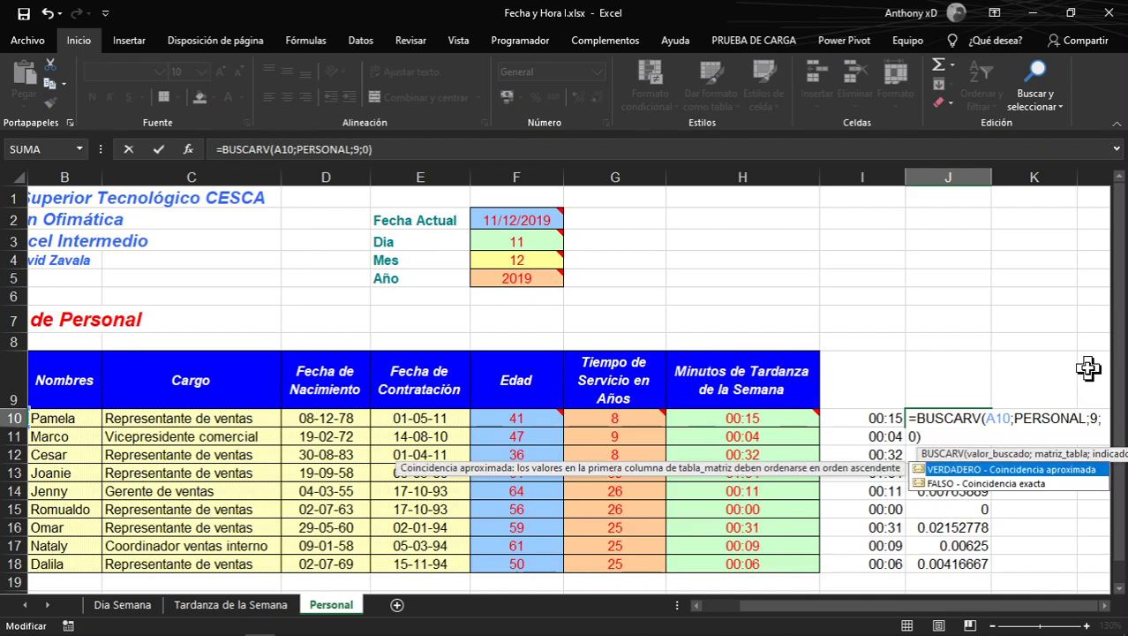
key(Return)
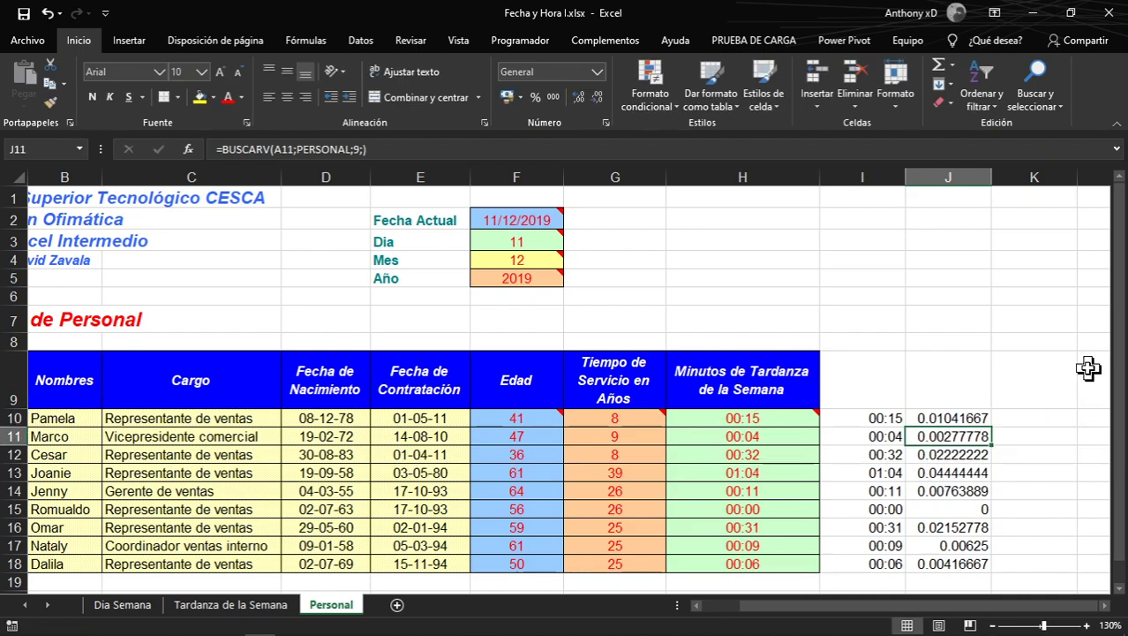
click(940, 420)
drag(992, 428, 978, 565)
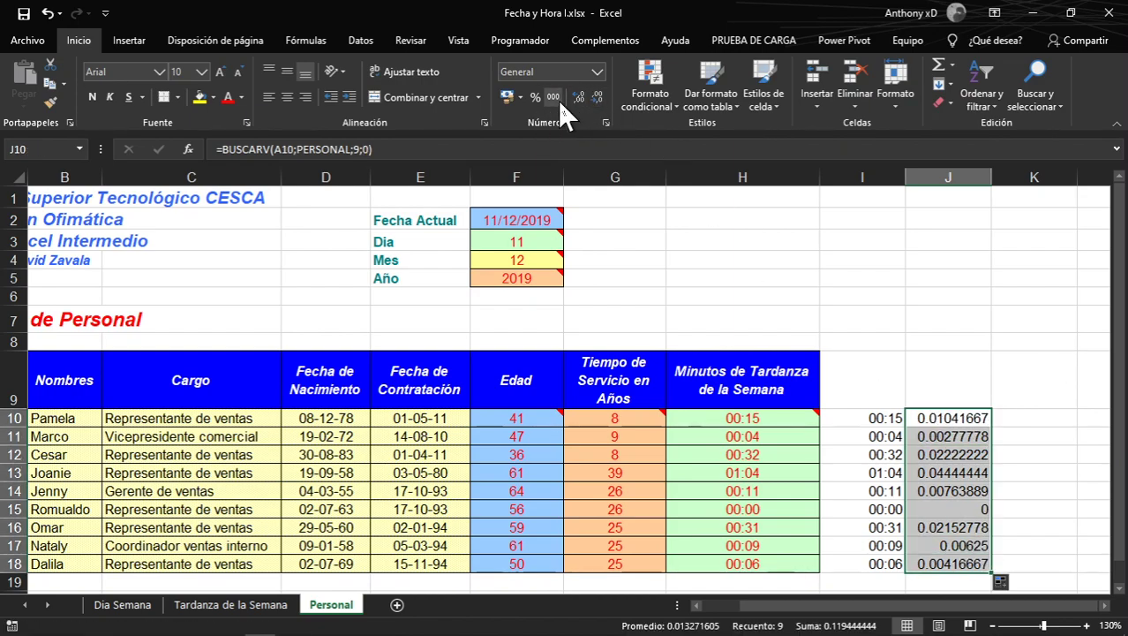
Reduce the displayed decimals of the lookup results in J10:J18 to two places
click(595, 99)
click(596, 99)
click(595, 99)
click(595, 98)
click(595, 99)
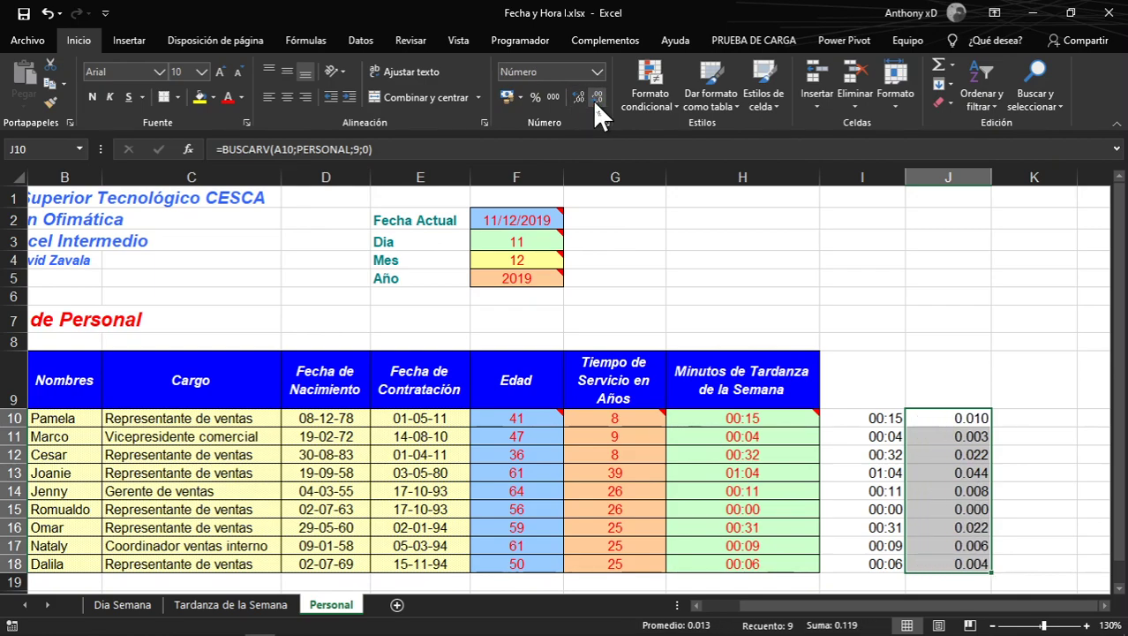
click(596, 97)
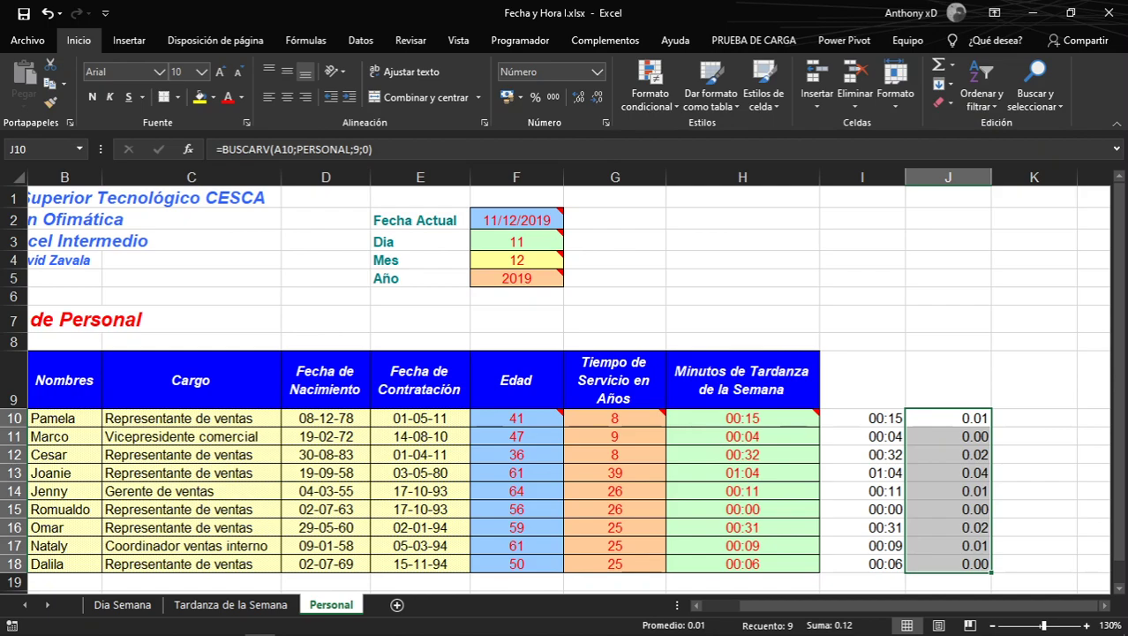
key(alt+Tab)
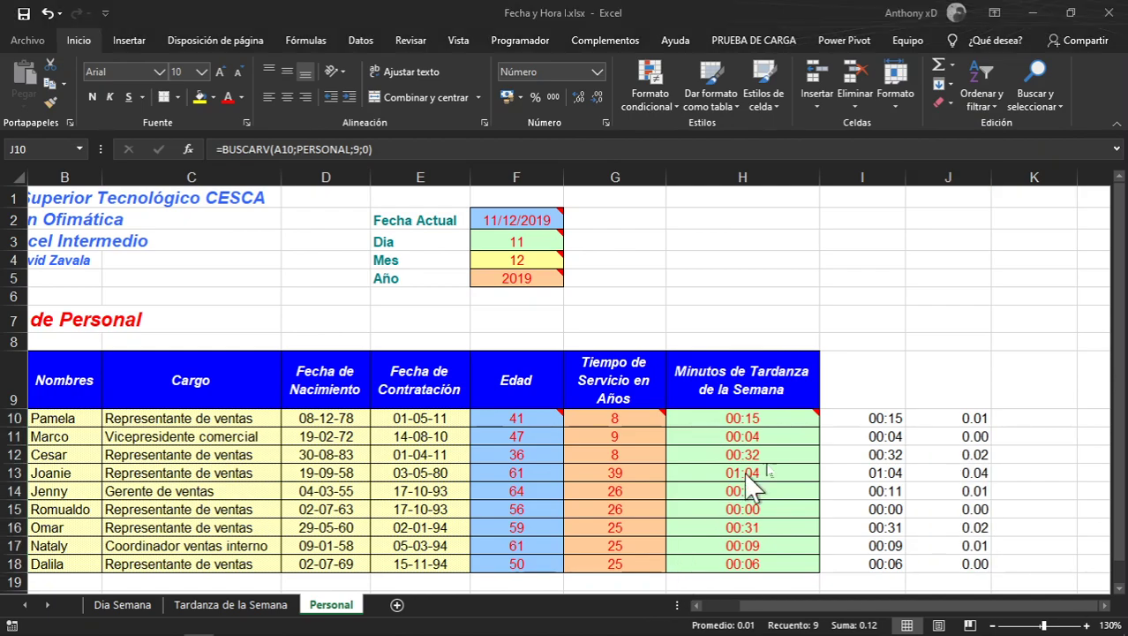
key(alt+Tab)
Copy the time format of I10:I18 onto the lookup results in J10:J18
click(940, 415)
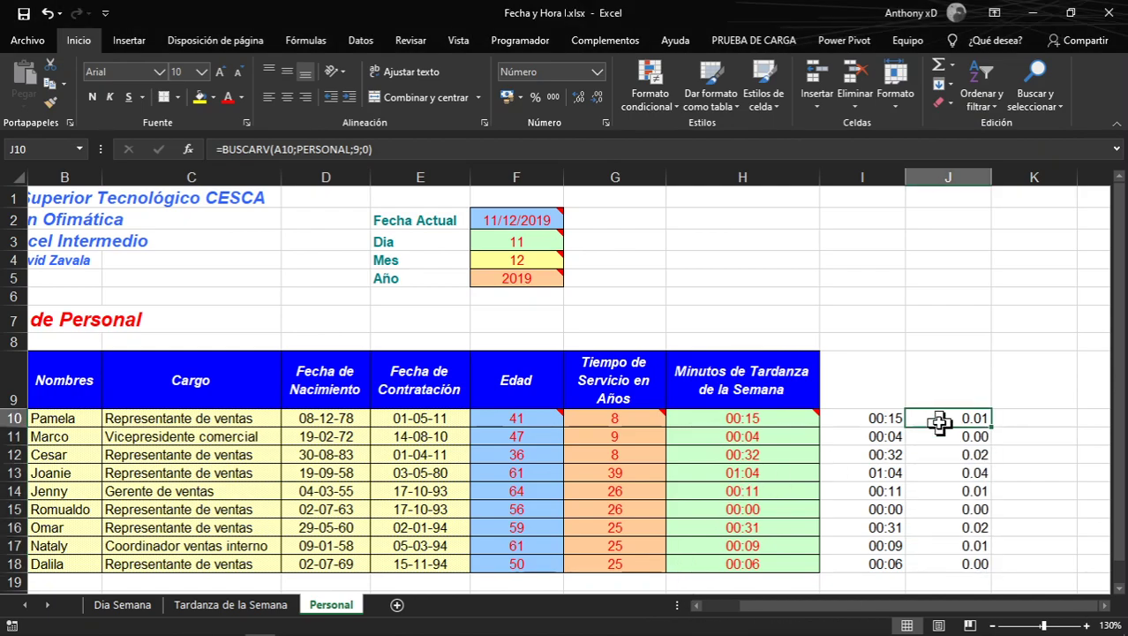
drag(927, 419, 946, 557)
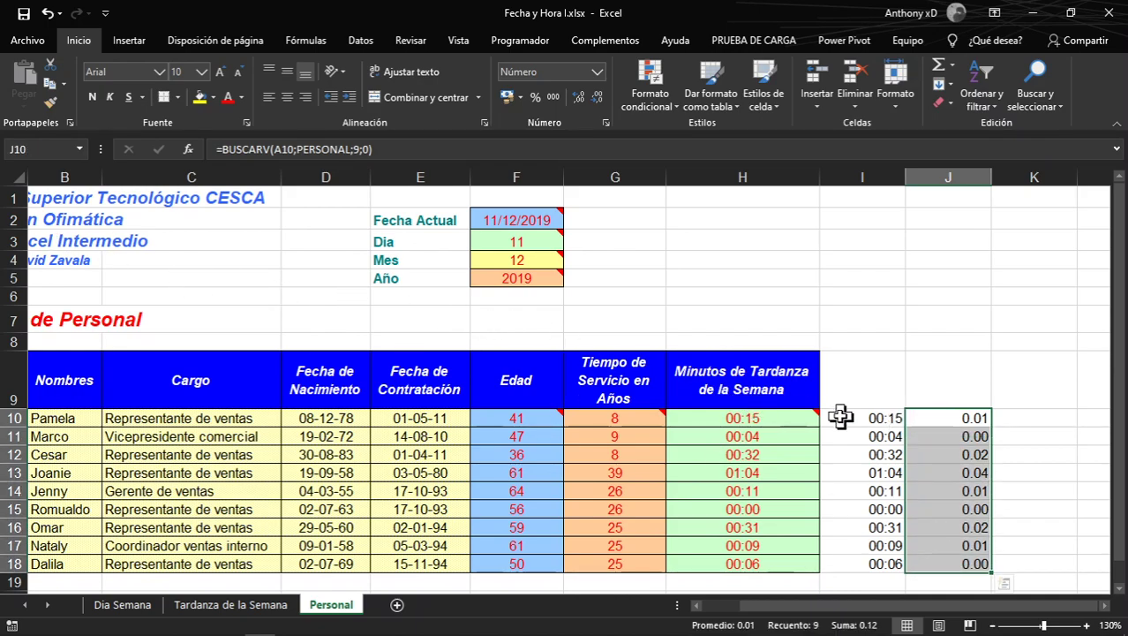
drag(841, 416, 857, 562)
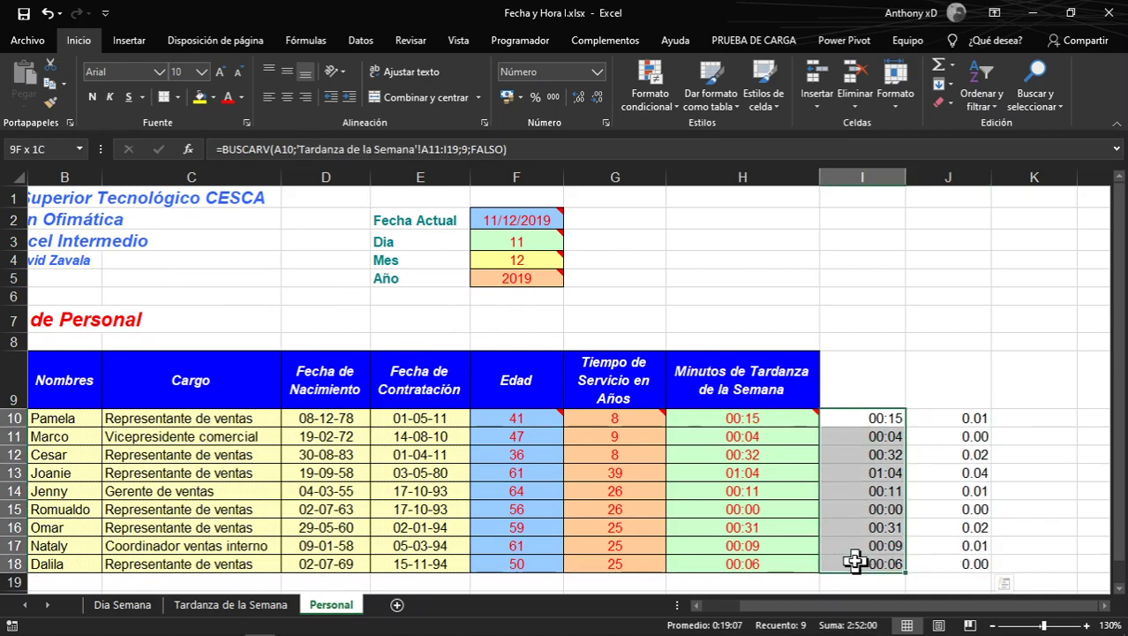
click(45, 103)
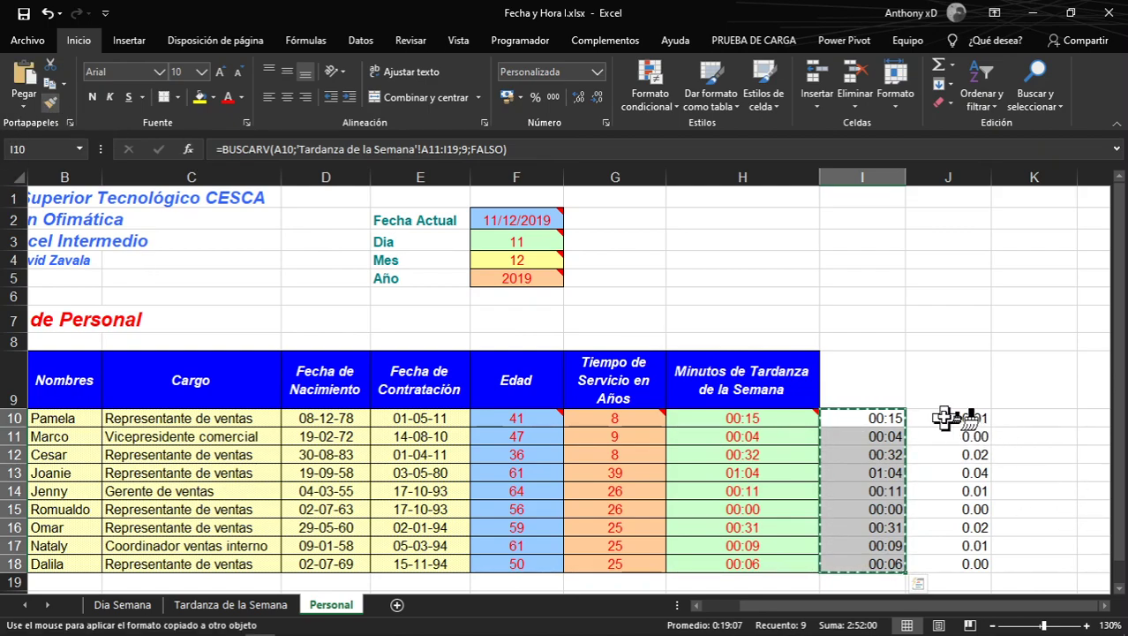
drag(946, 418, 983, 562)
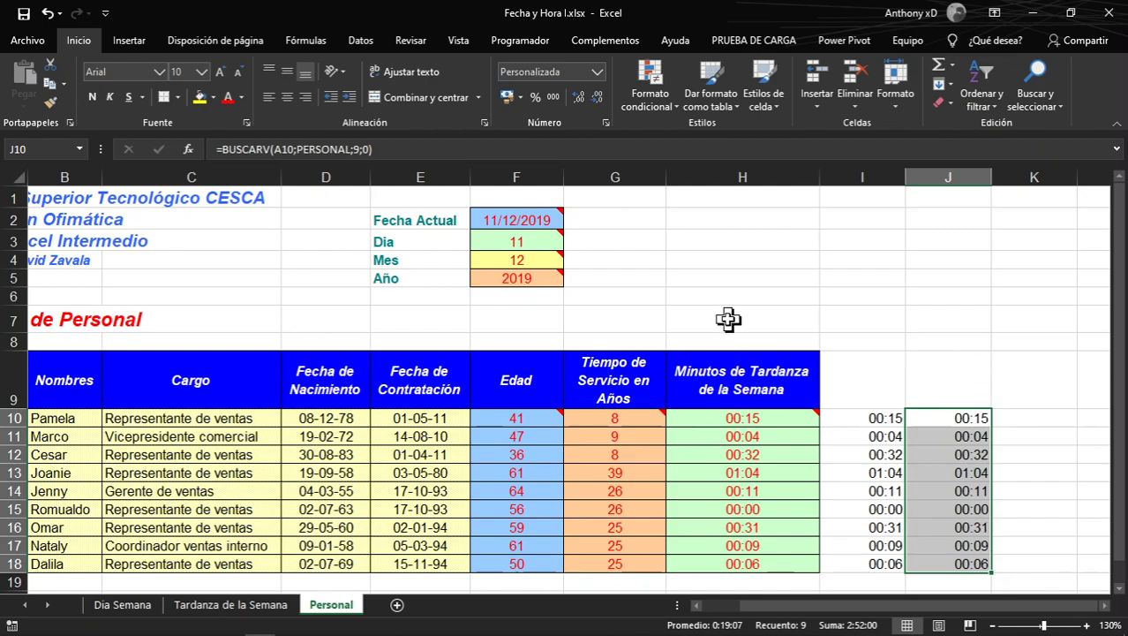
click(835, 319)
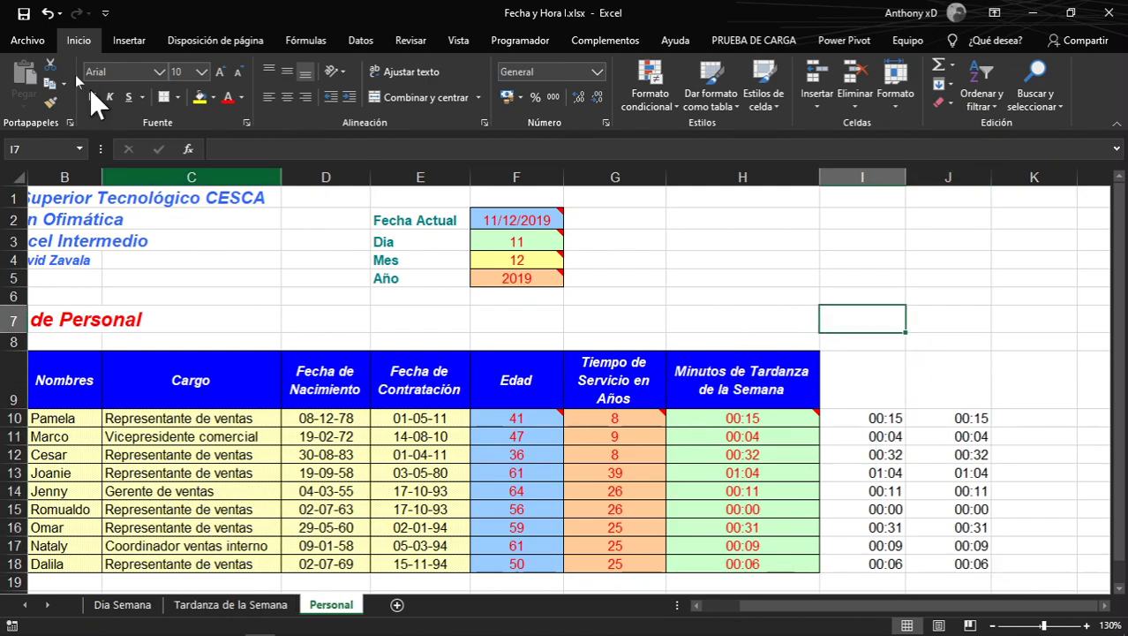
Consult Ejercicio 7 in Guia excel.pdf in Foxit Reader and open the workbook Fecha y Hora II.xlsx from the ApII08 folder
click(1035, 22)
scroll(504, 390, down, 2)
scroll(502, 397, up, 2)
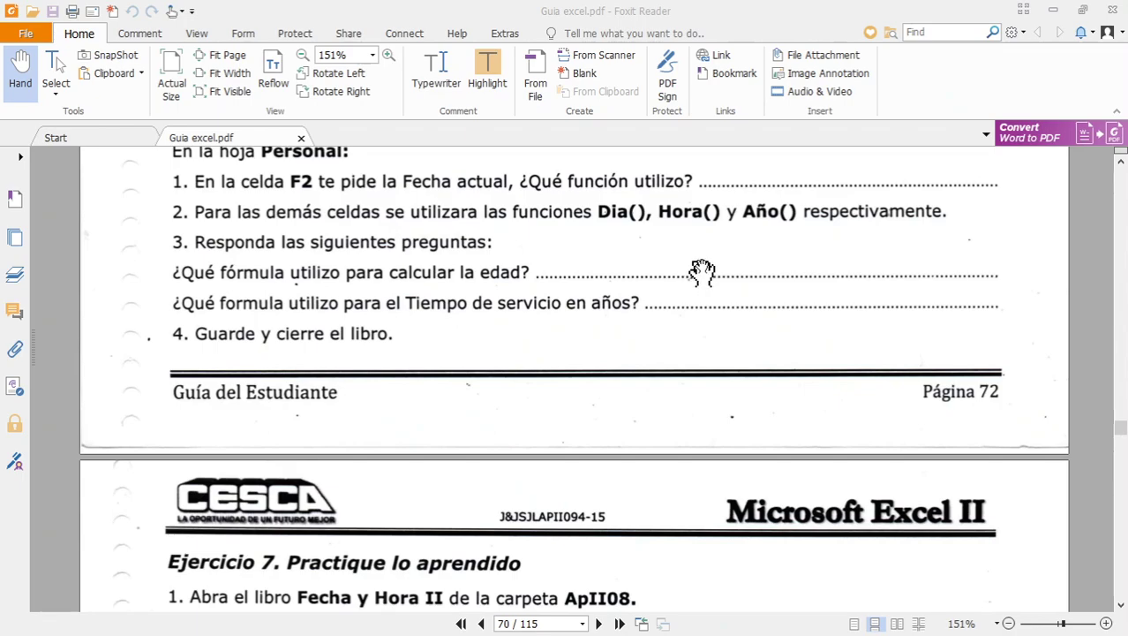
scroll(781, 320, down, 3)
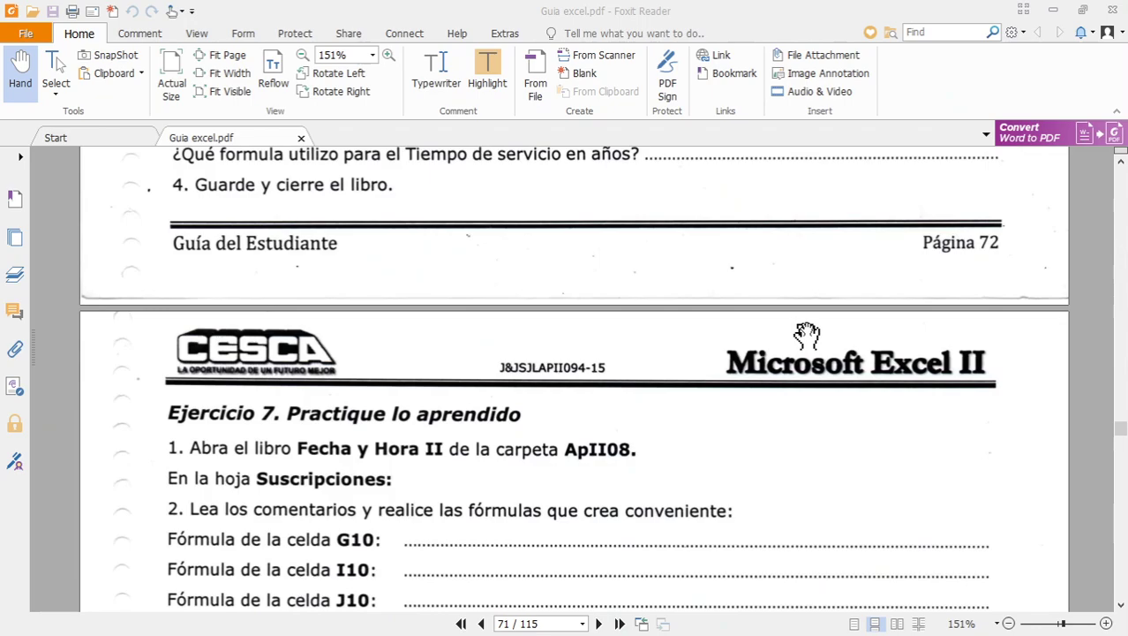
scroll(806, 334, down, 5)
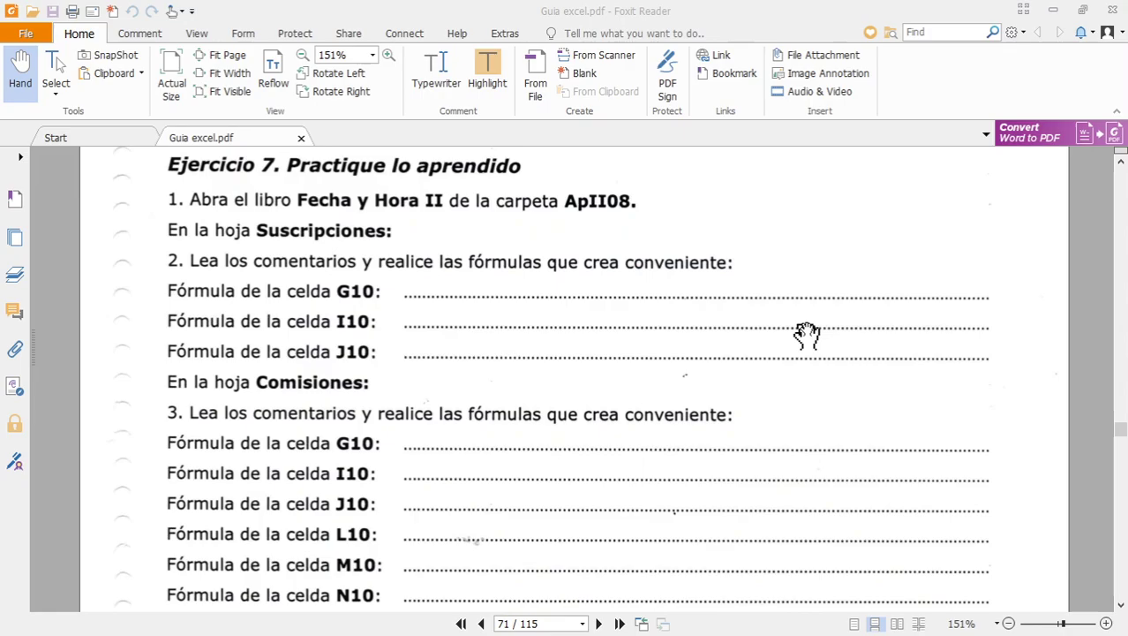
drag(684, 13, 779, 249)
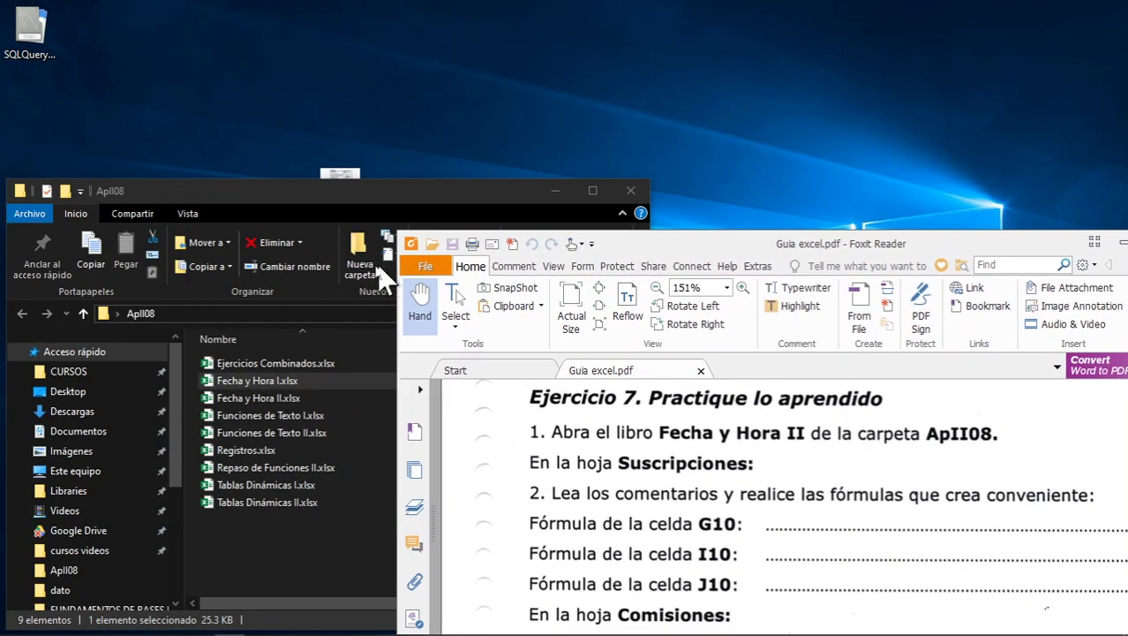
double_click(318, 193)
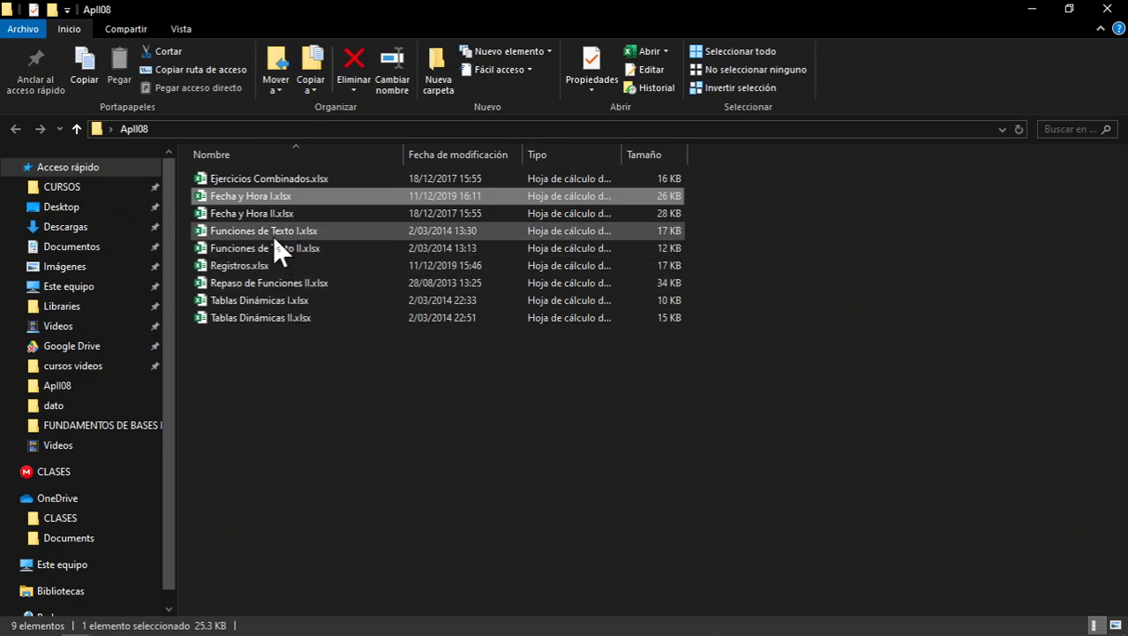
double_click(282, 213)
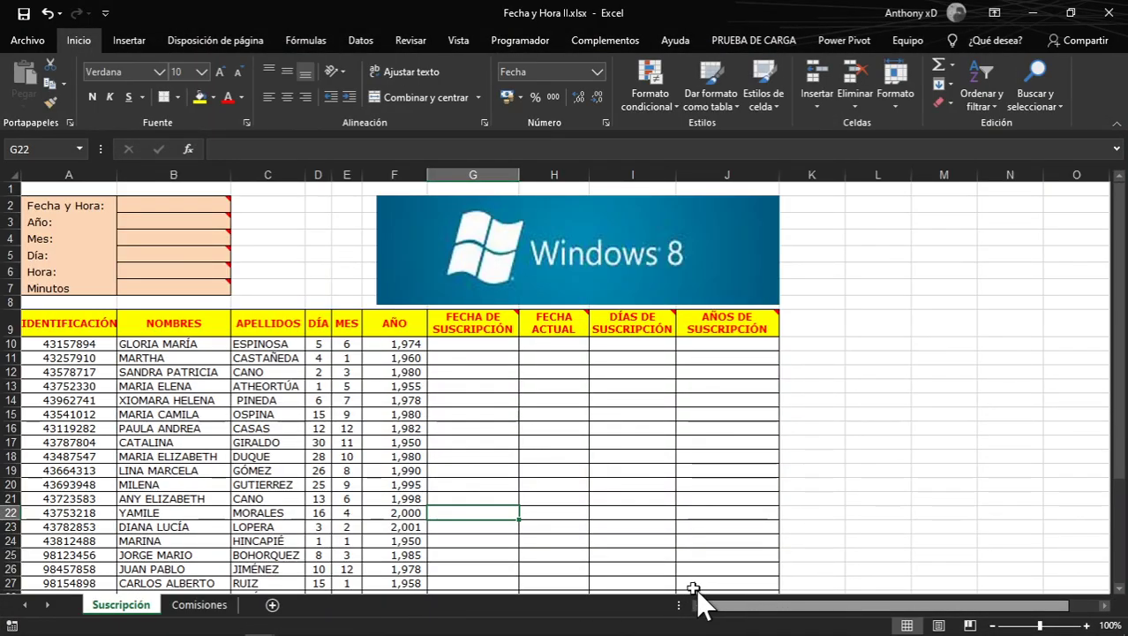
Review the Suscripción sheet's records and the comments on its subscription column headers, and display the Comisiones sheet
click(199, 605)
click(130, 608)
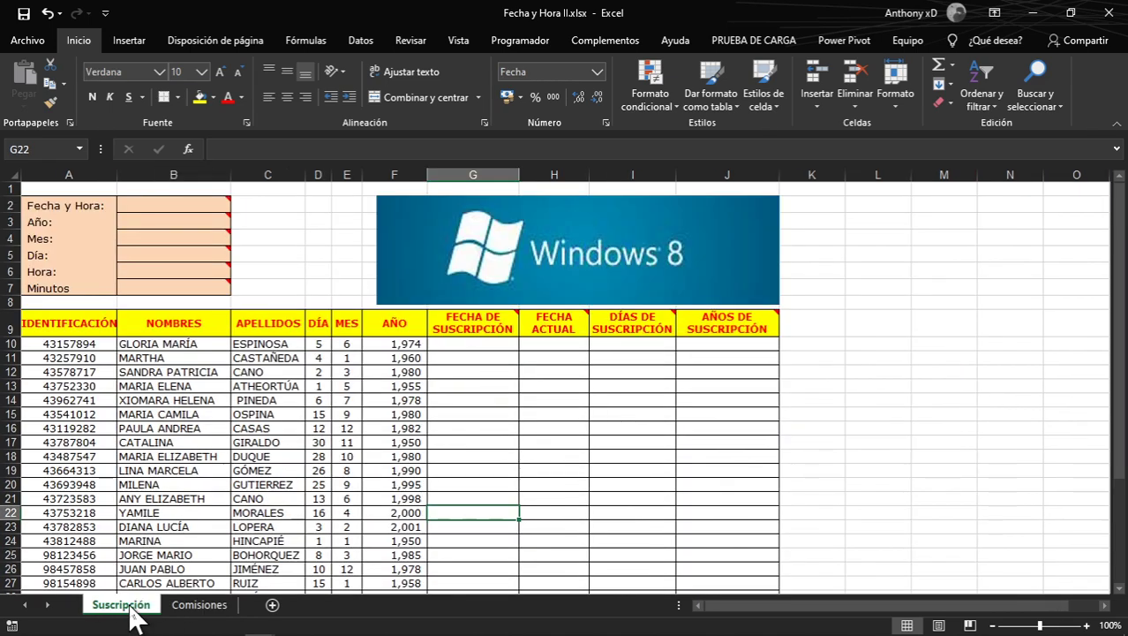
scroll(549, 435, down, 1)
scroll(549, 435, down, 2)
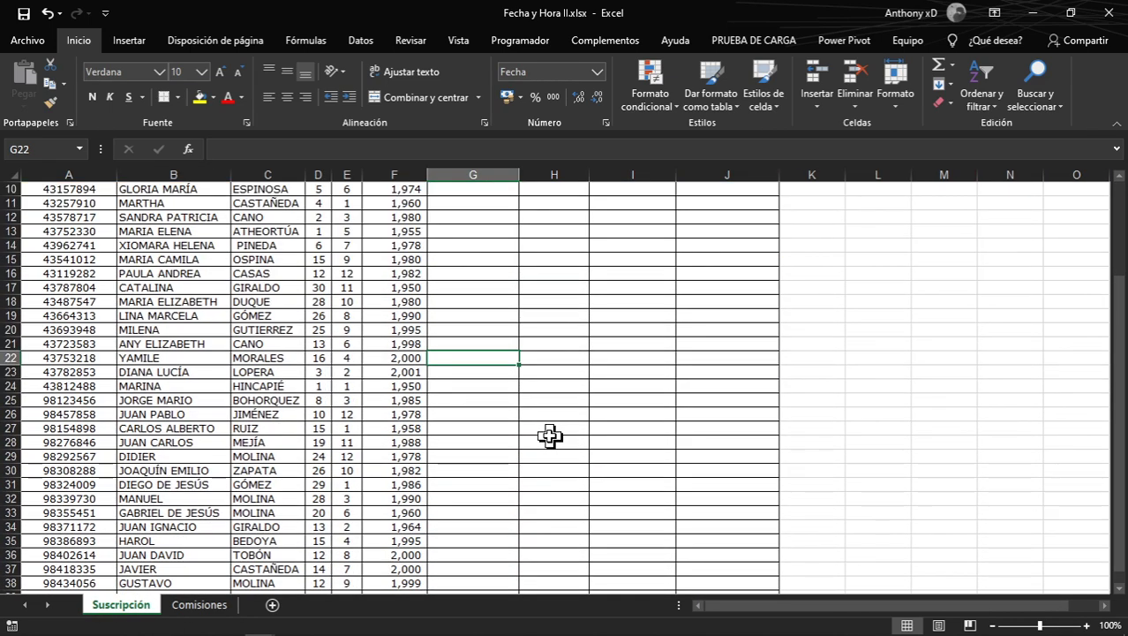
scroll(544, 436, up, 3)
mouse_move(484, 330)
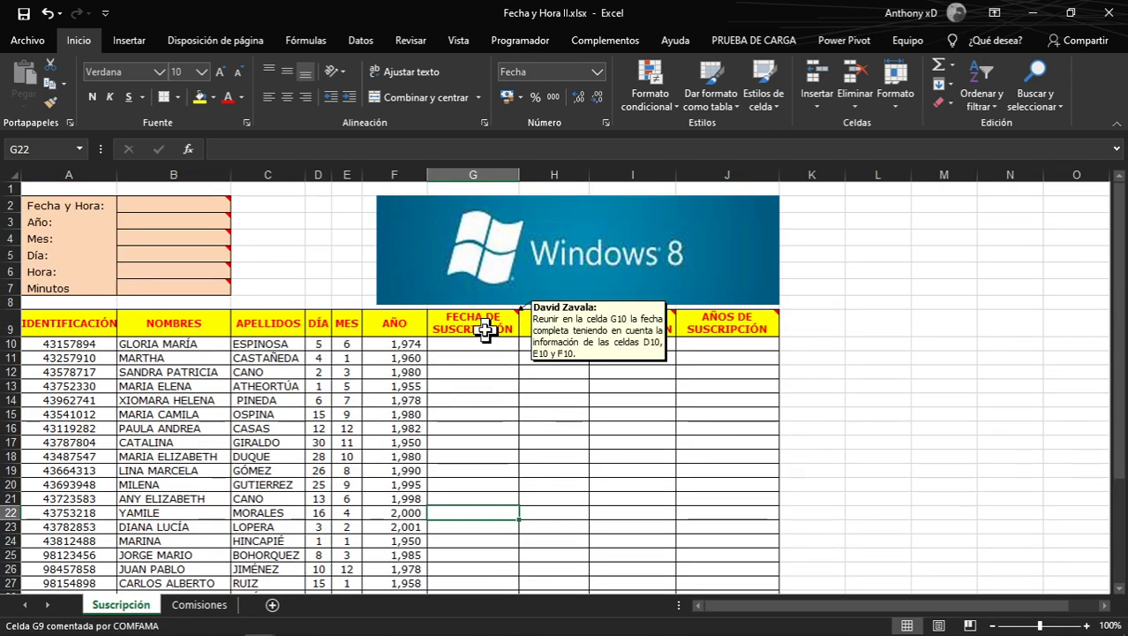
mouse_move(556, 325)
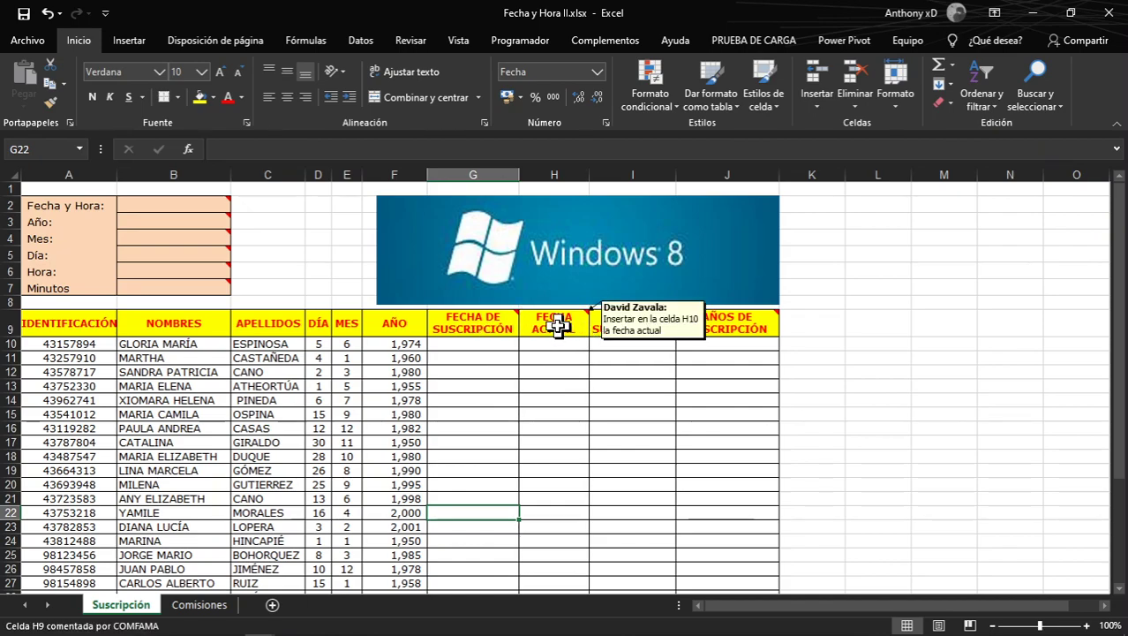
mouse_move(641, 323)
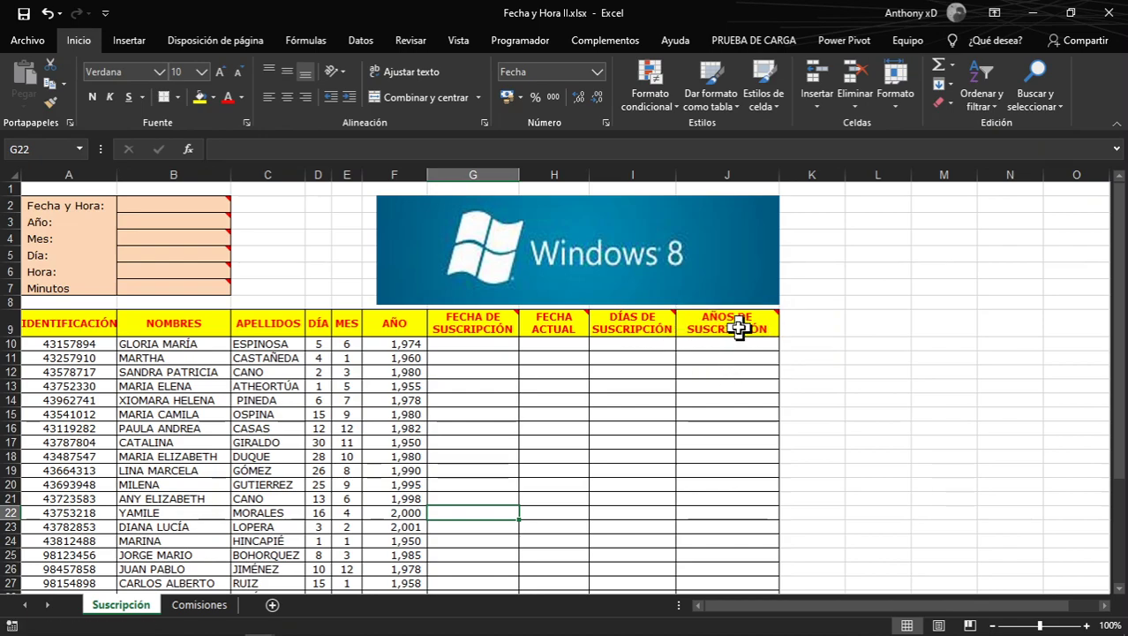
mouse_move(738, 322)
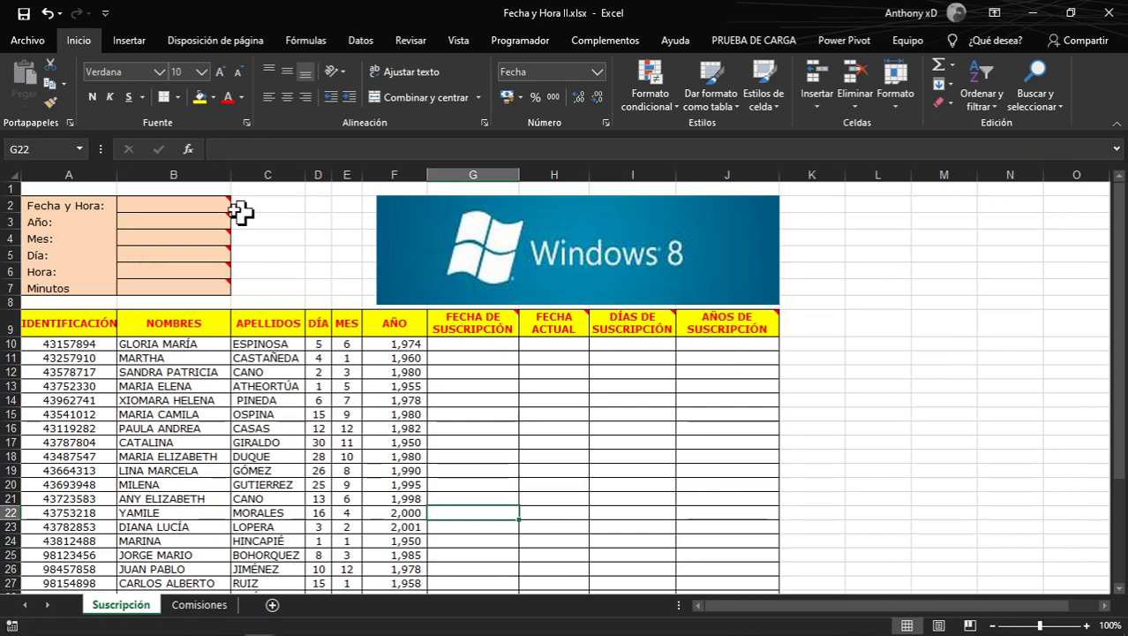
scroll(265, 353, down, 5)
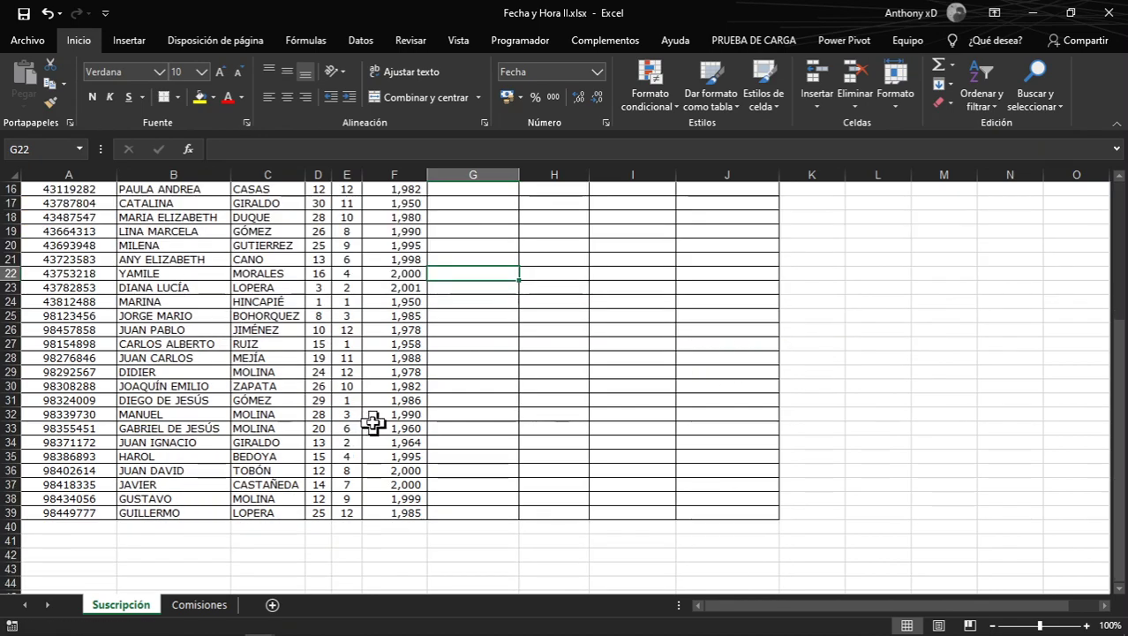
scroll(373, 424, up, 5)
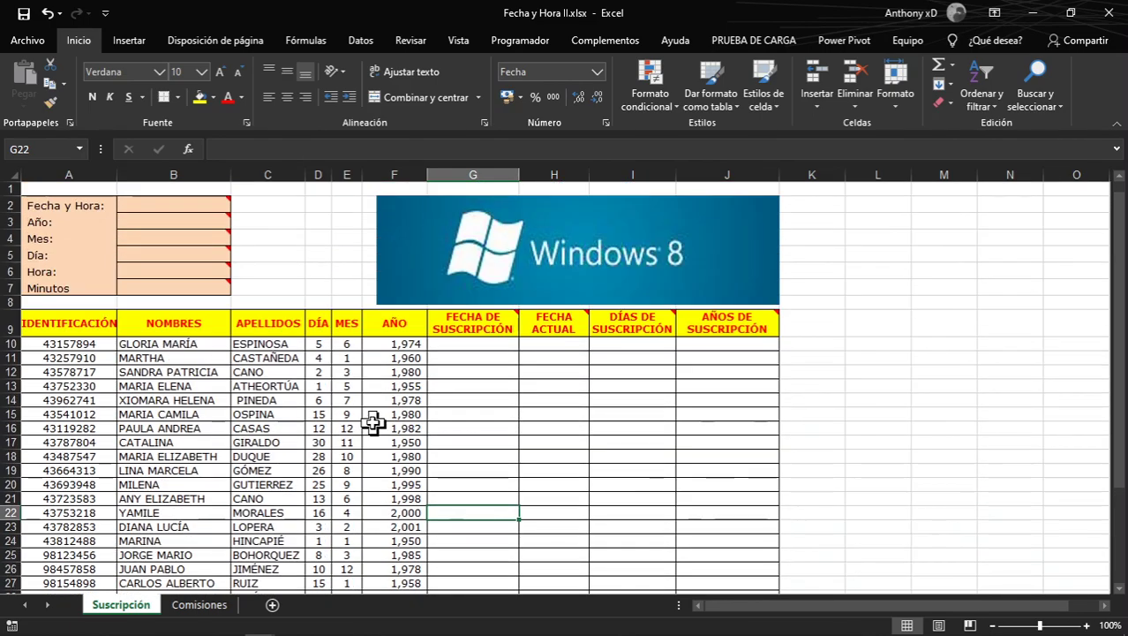
click(212, 609)
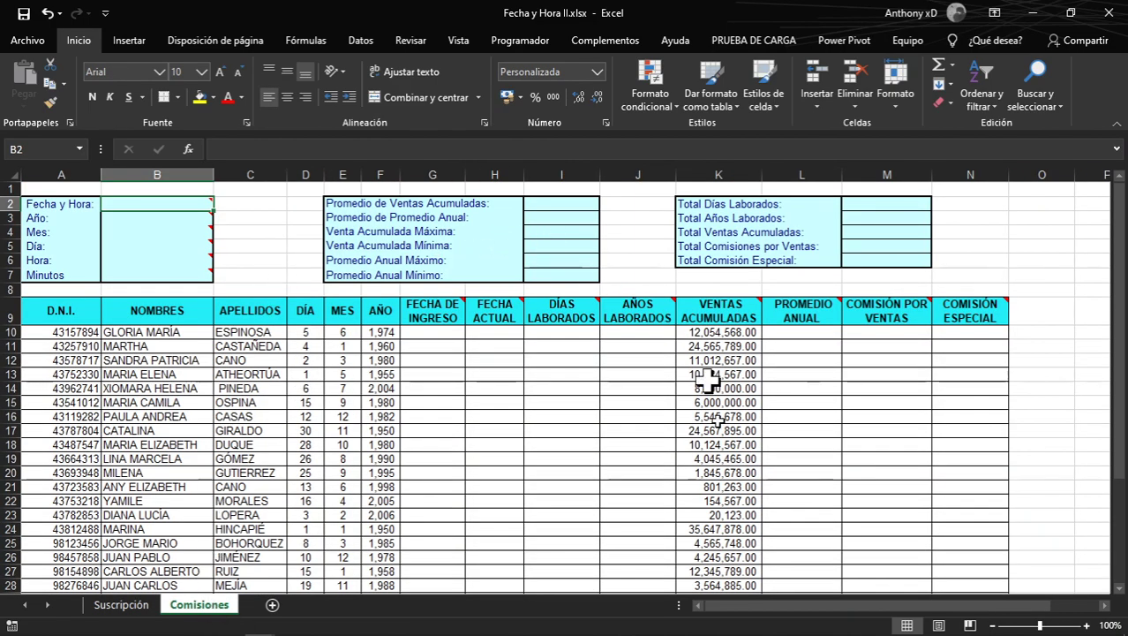